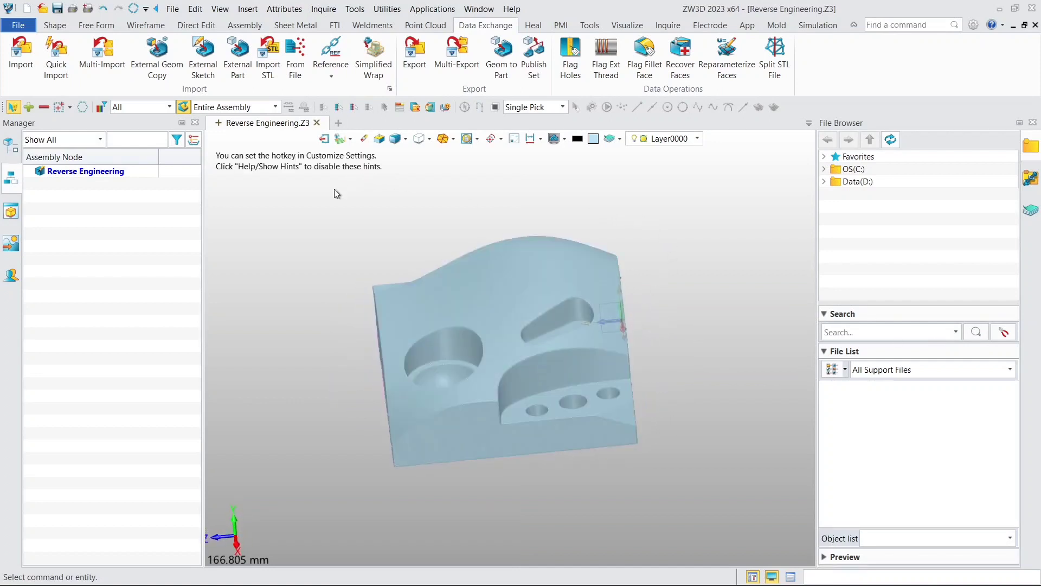
Start a new datum plane, restrict selection to datum planes and pick a default coordinate plane as the reference geometry.
{"action": "left_click", "coordinate": [55, 25]}
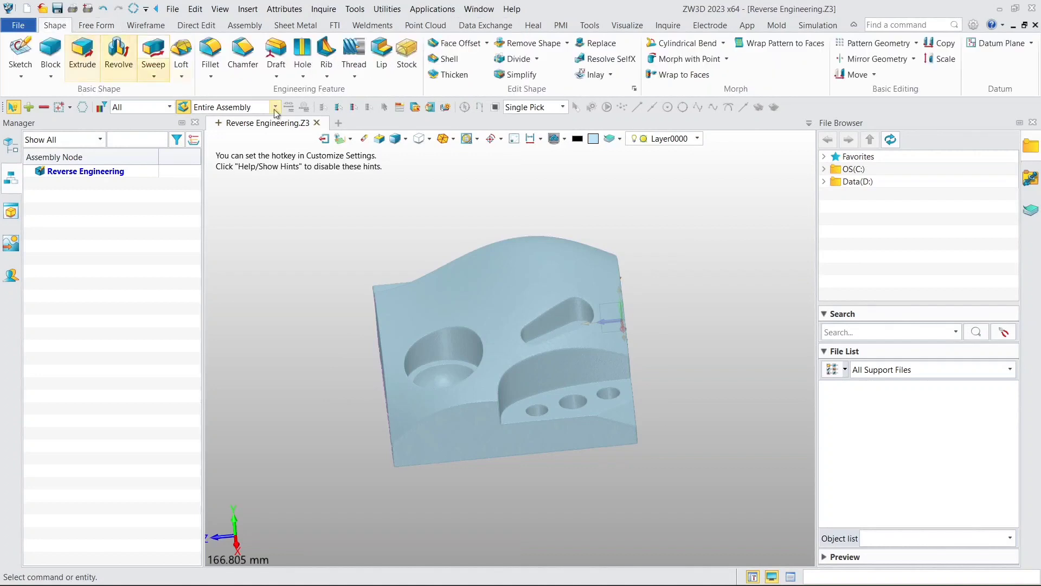
{"action": "left_click", "coordinate": [983, 44]}
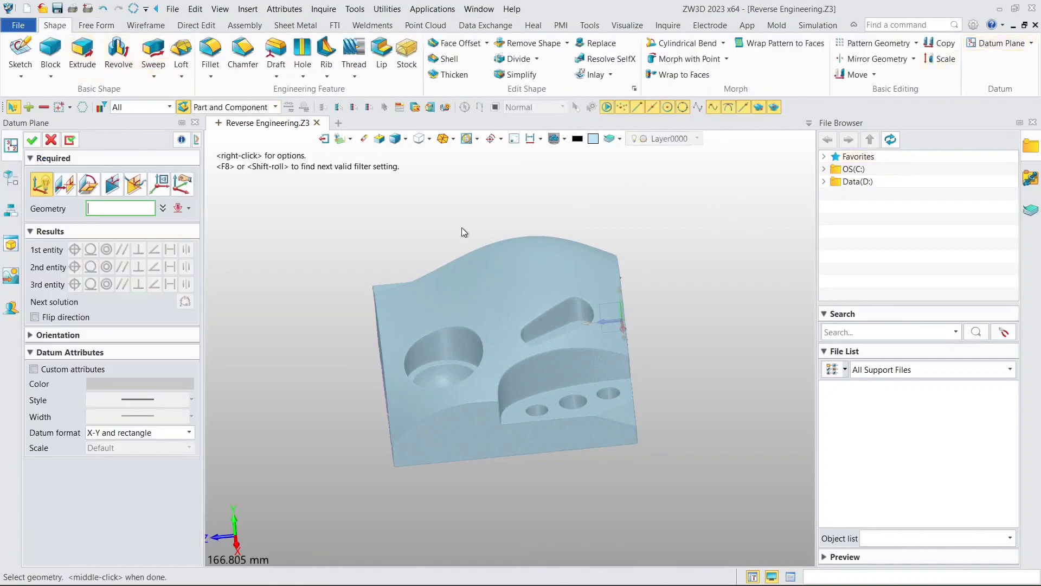
{"action": "left_click", "coordinate": [141, 106]}
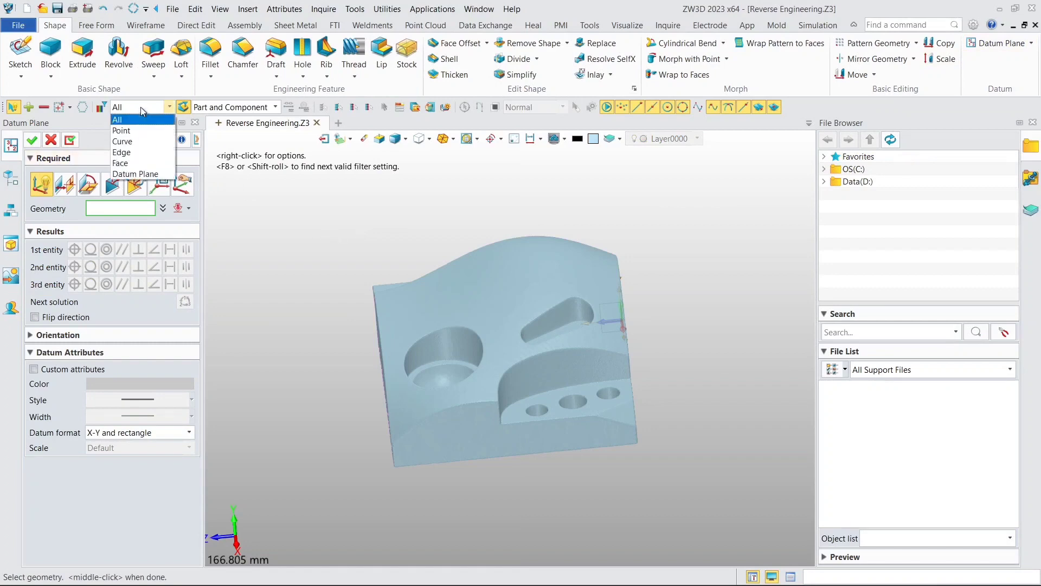
{"action": "left_click", "coordinate": [136, 174]}
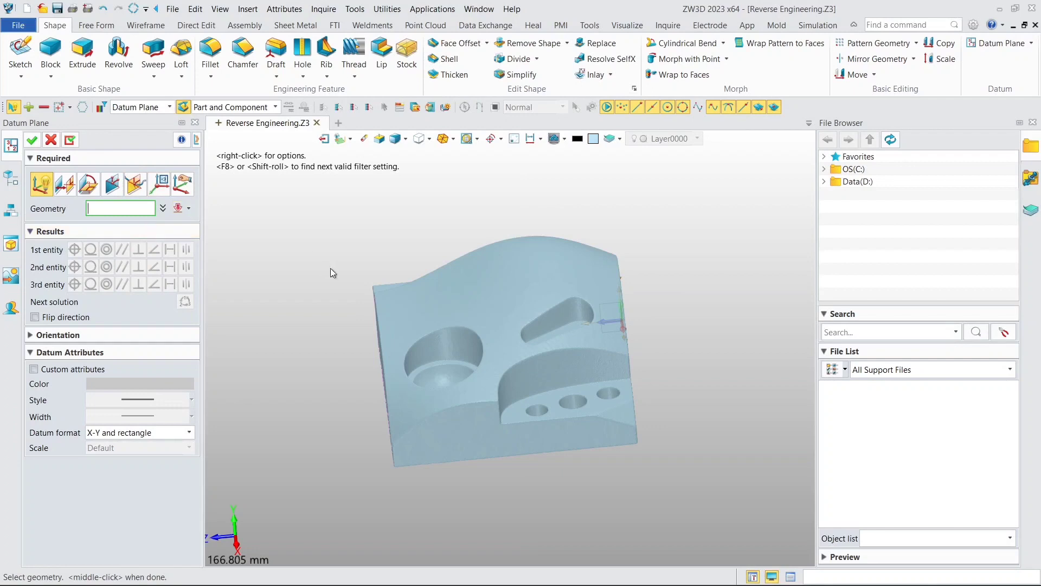
{"action": "middle_click_drag", "start_coordinate": [362, 264], "coordinate": [539, 455]}
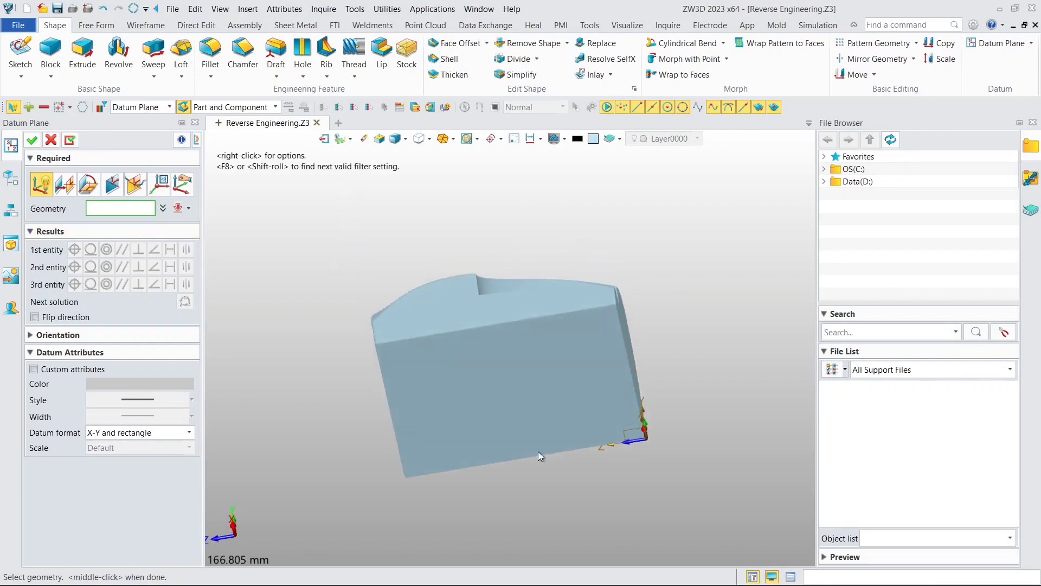
{"action": "left_click", "coordinate": [626, 431]}
{"action": "middle_click_drag", "start_coordinate": [685, 352], "coordinate": [677, 393]}
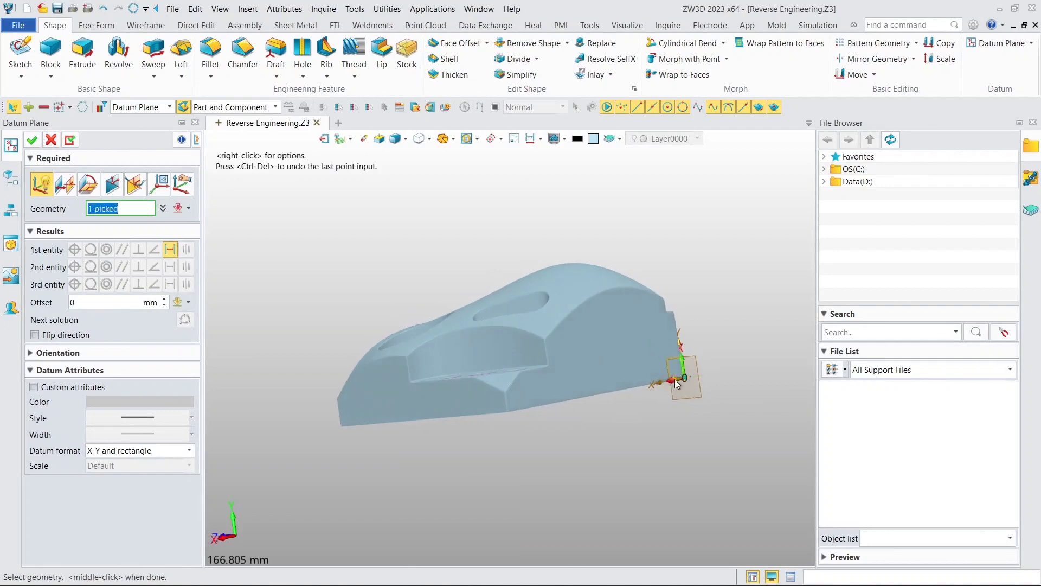
{"action": "scroll", "coordinate": [675, 379], "scroll_direction": "up", "scroll_amount": 5}
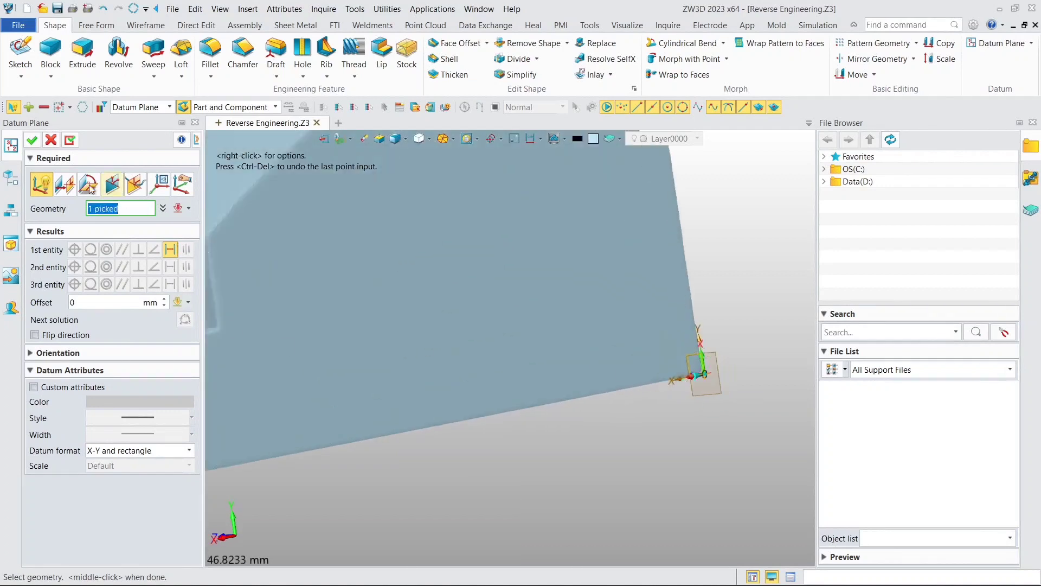
Create the datum plane with the offset method, at -2 mm from the default XZ plane.
{"action": "left_click", "coordinate": [65, 184]}
{"action": "middle_click_drag", "start_coordinate": [699, 352], "coordinate": [691, 334]}
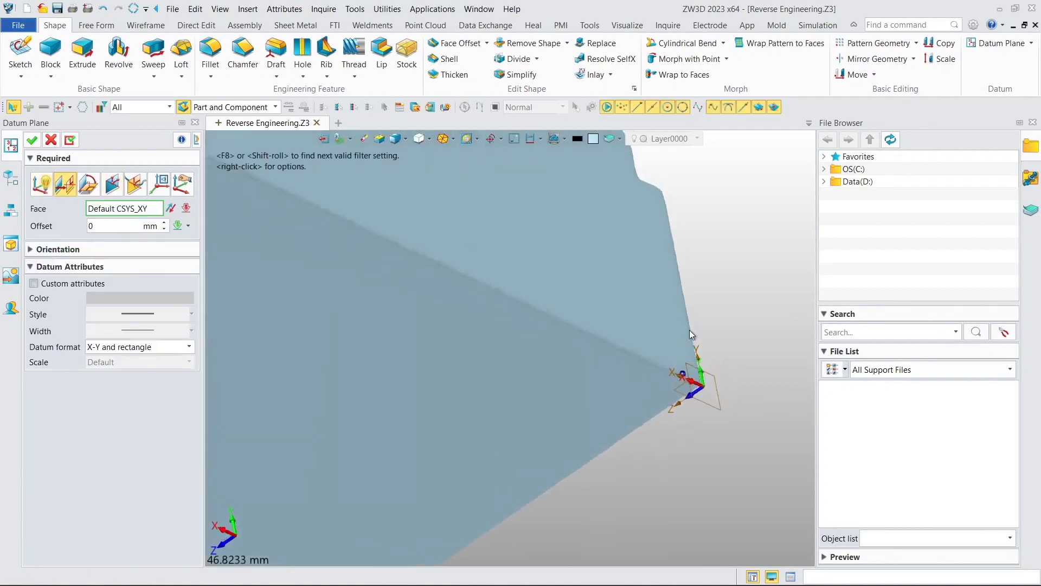
{"action": "left_click", "coordinate": [696, 379]}
{"action": "middle_click_drag", "start_coordinate": [696, 379], "coordinate": [713, 426]}
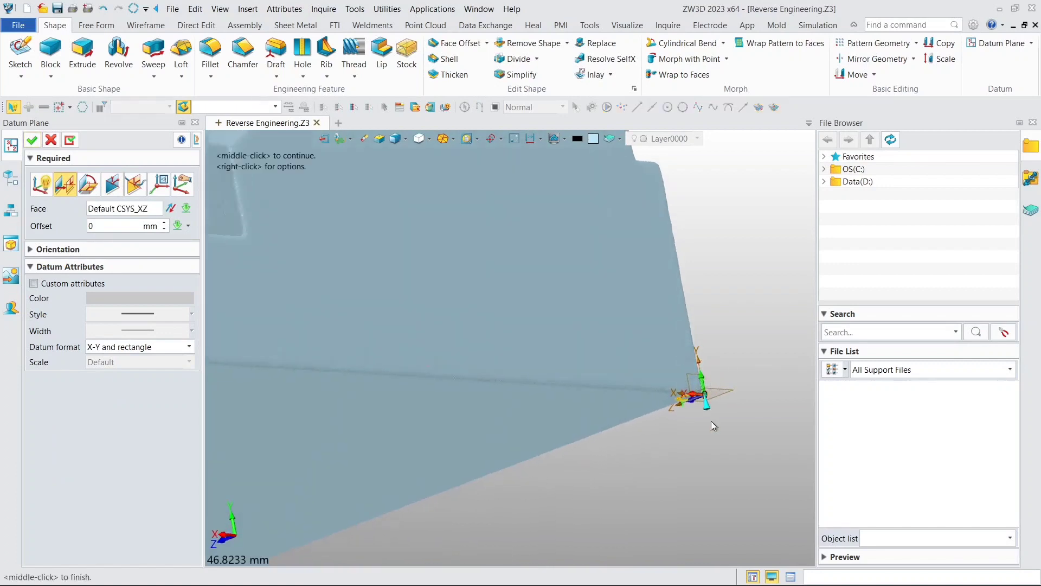
{"action": "middle_click", "coordinate": [704, 411]}
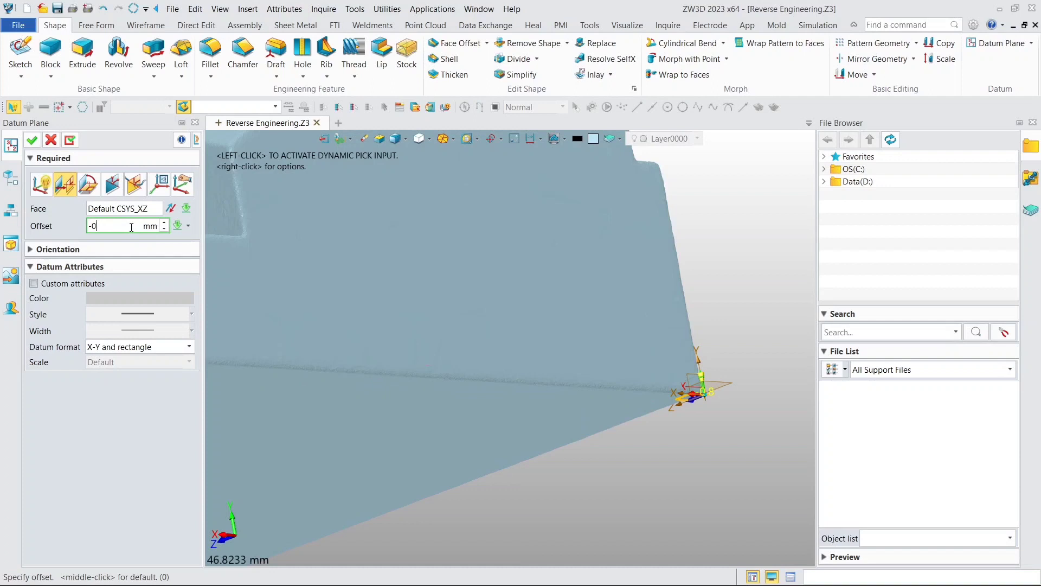
{"action": "key", "text": "Return"}
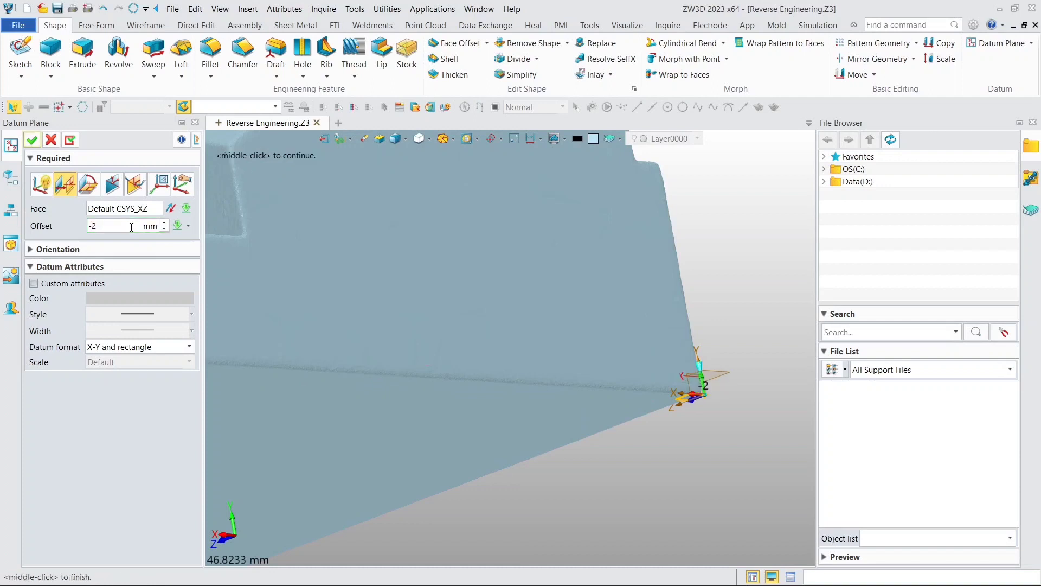
{"action": "left_click", "coordinate": [33, 140]}
Set up a linear geometry pattern with the new offset datum plane as base and the positive Y axis as direction.
{"action": "scroll", "coordinate": [538, 284], "scroll_direction": "down", "scroll_amount": 6}
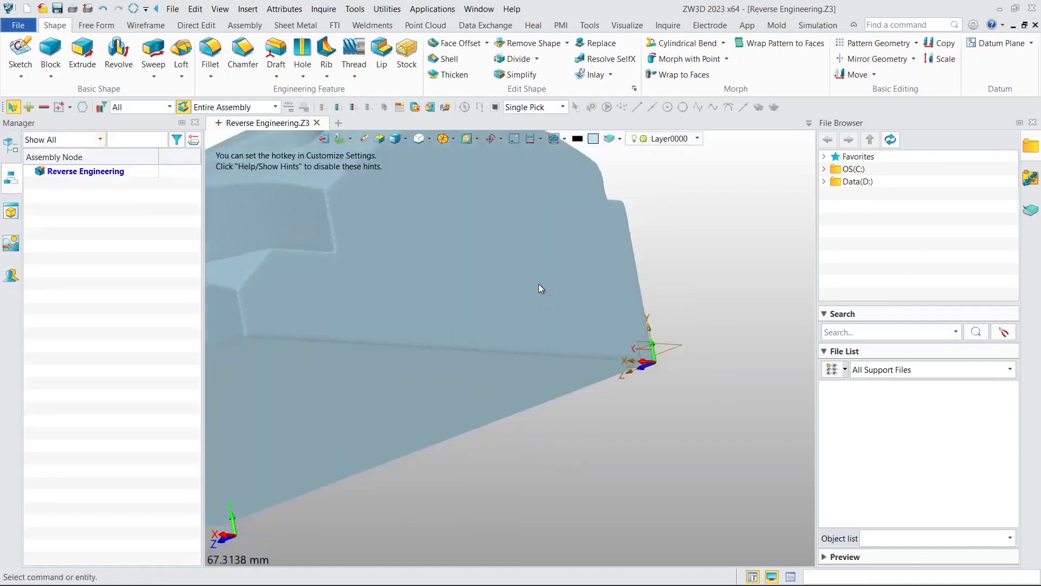
{"action": "right_click_drag", "start_coordinate": [559, 300], "coordinate": [583, 333]}
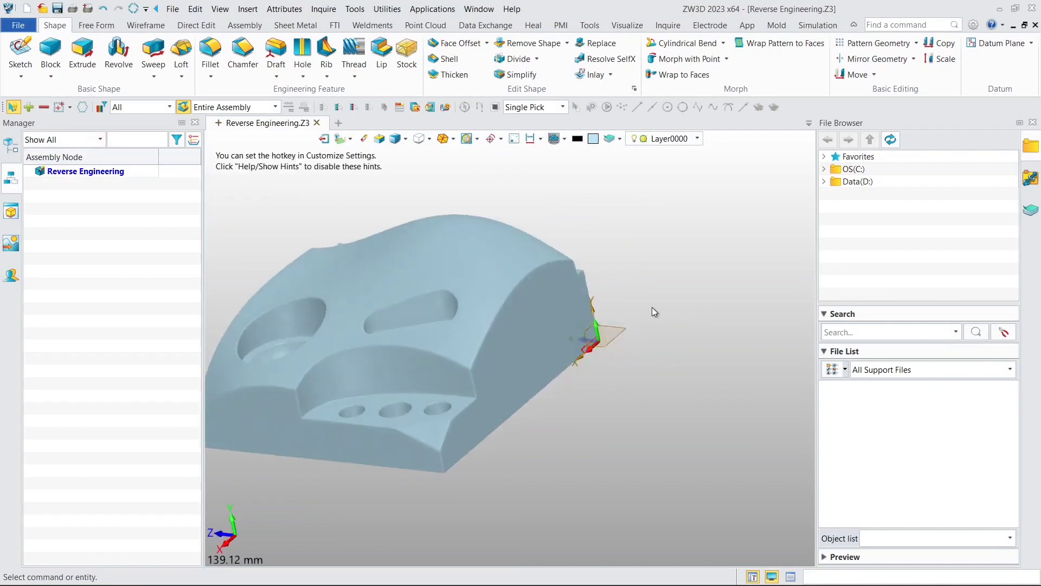
{"action": "mouse_move", "coordinate": [653, 307]}
{"action": "middle_mouse_down"}
{"action": "mouse_move", "coordinate": [672, 269]}
{"action": "mouse_move", "coordinate": [652, 318]}
{"action": "middle_mouse_up"}
{"action": "scroll", "coordinate": [652, 318], "scroll_direction": "down", "scroll_amount": 1}
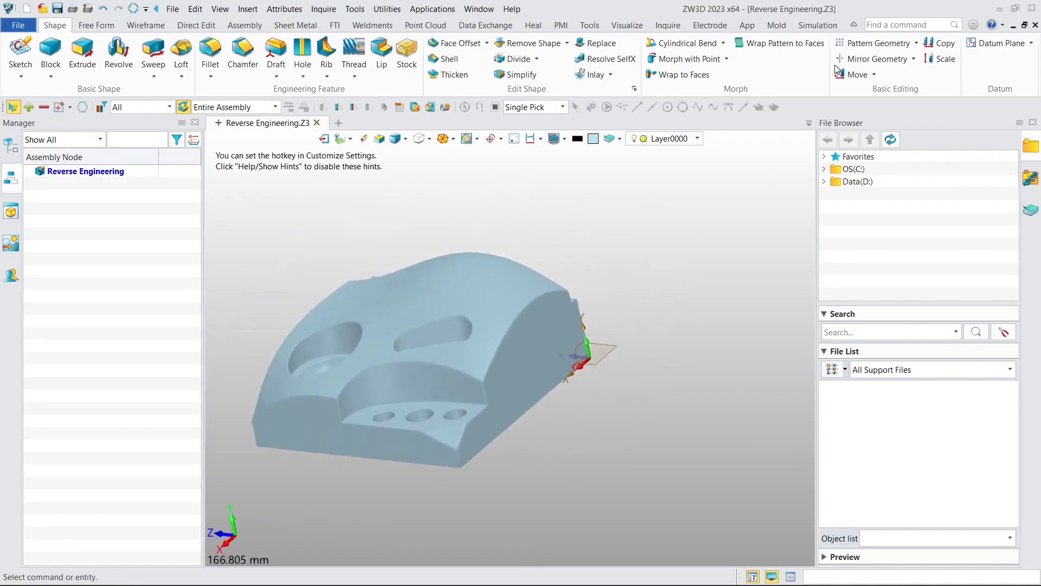
{"action": "left_click", "coordinate": [850, 46]}
{"action": "left_click", "coordinate": [500, 294]}
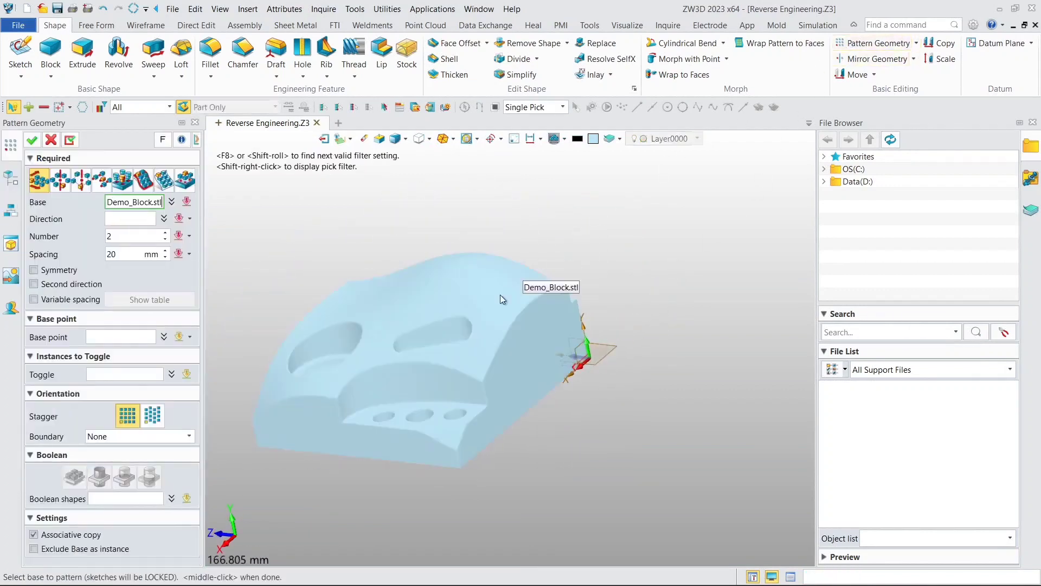
{"action": "left_click", "coordinate": [616, 348]}
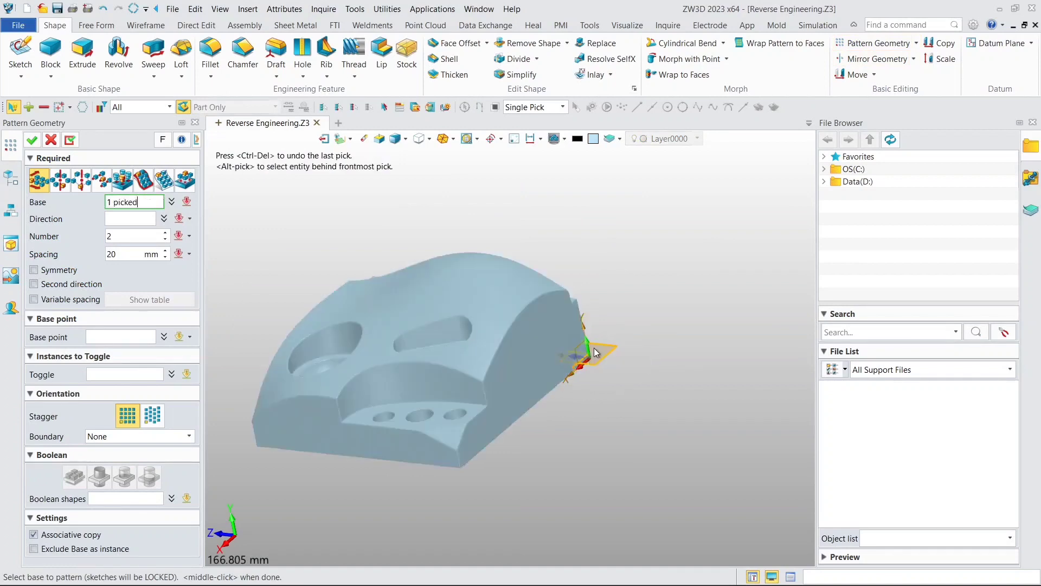
{"action": "scroll", "coordinate": [597, 353], "scroll_direction": "up", "scroll_amount": 1}
{"action": "left_click", "coordinate": [190, 218]}
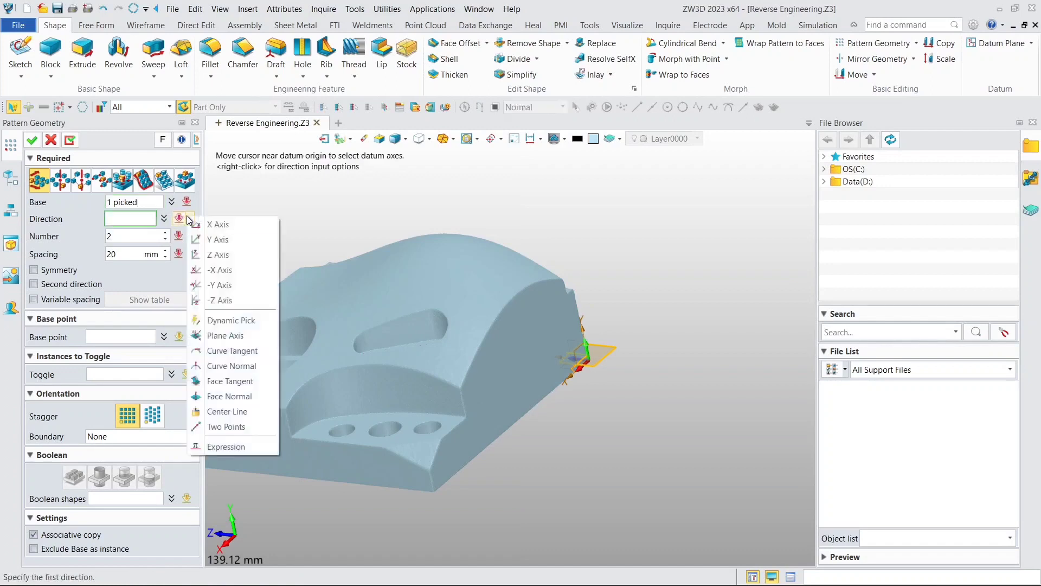
{"action": "left_click", "coordinate": [198, 240]}
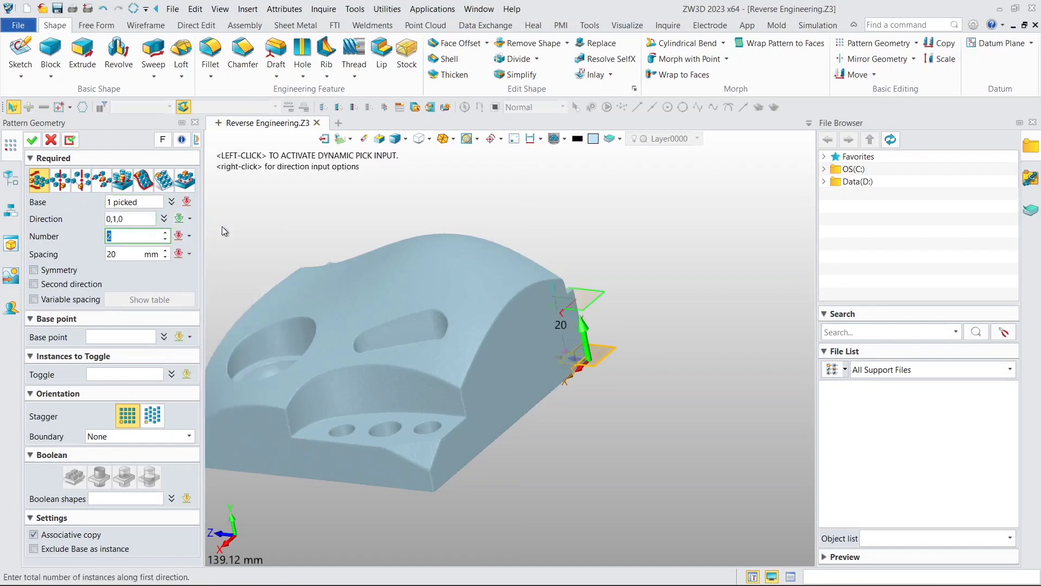
Pattern the datum plane into 25 instances spaced 2 mm apart.
{"action": "left_click", "coordinate": [129, 253]}
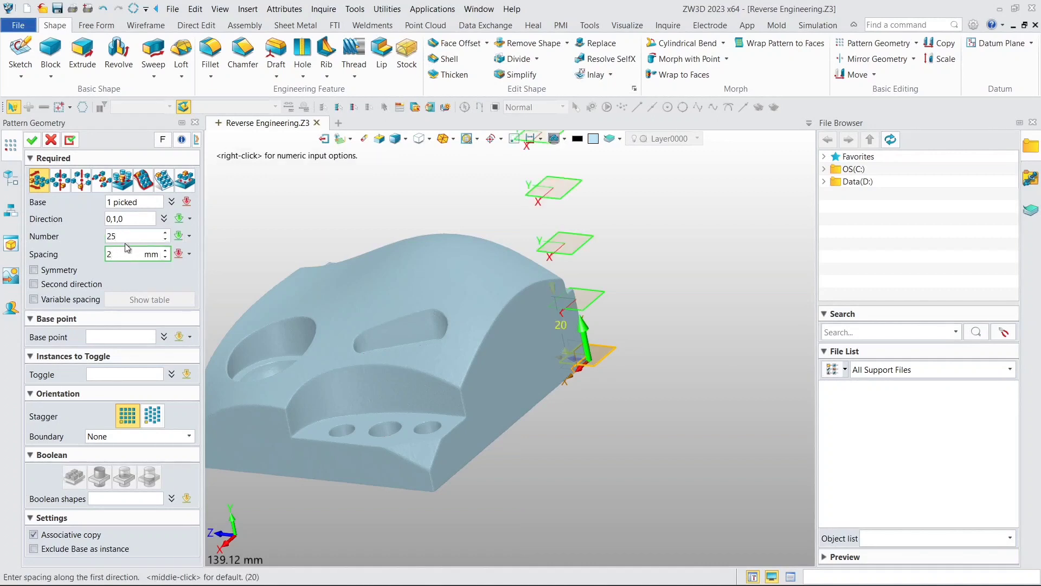
{"action": "left_click", "coordinate": [126, 238]}
{"action": "scroll", "coordinate": [413, 274], "scroll_direction": "down", "scroll_amount": 1}
{"action": "right_click_drag", "start_coordinate": [418, 270], "coordinate": [463, 235]}
{"action": "scroll", "coordinate": [454, 234], "scroll_direction": "down", "scroll_amount": 1}
{"action": "middle_click_drag", "start_coordinate": [453, 233], "coordinate": [518, 237]}
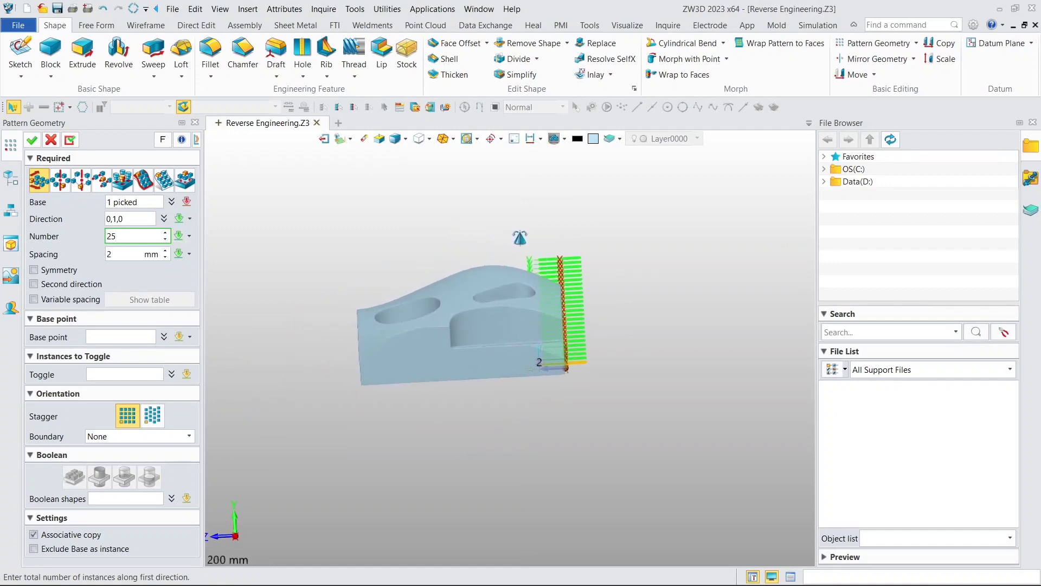
{"action": "right_click_drag", "start_coordinate": [518, 235], "coordinate": [505, 259]}
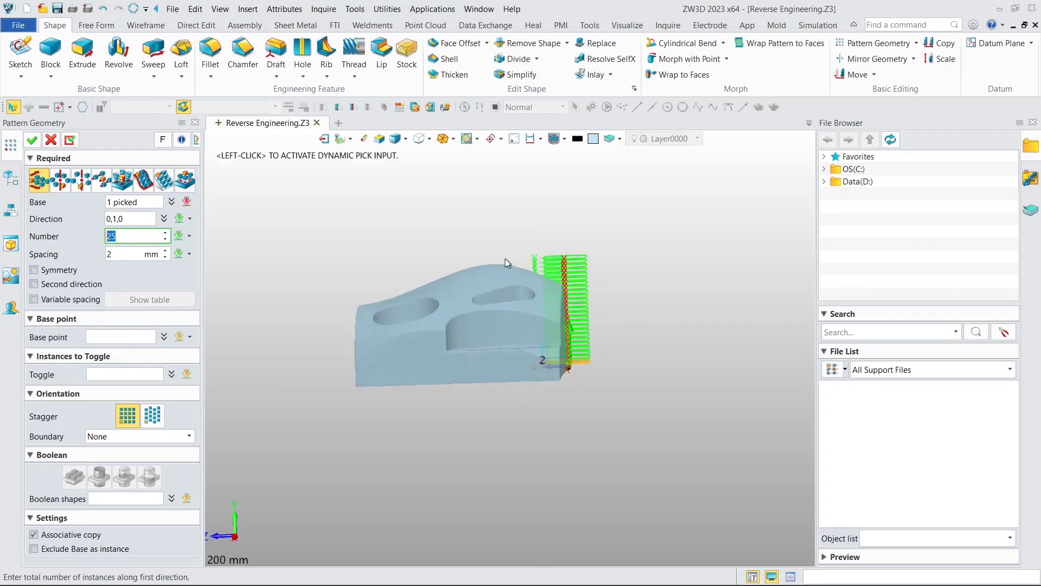
{"action": "left_click", "coordinate": [34, 141]}
Create cross-section curves on the Demo_Block.stl model, selecting the whole stack of patterned datum planes as cutting planes.
{"action": "right_click_drag", "start_coordinate": [389, 234], "coordinate": [396, 261]}
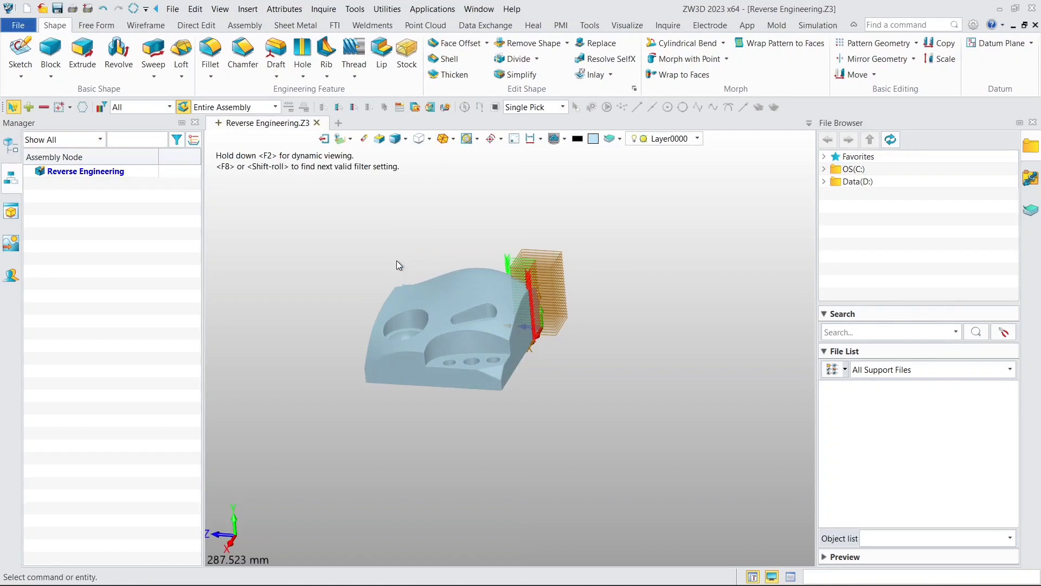
{"action": "left_click", "coordinate": [418, 30]}
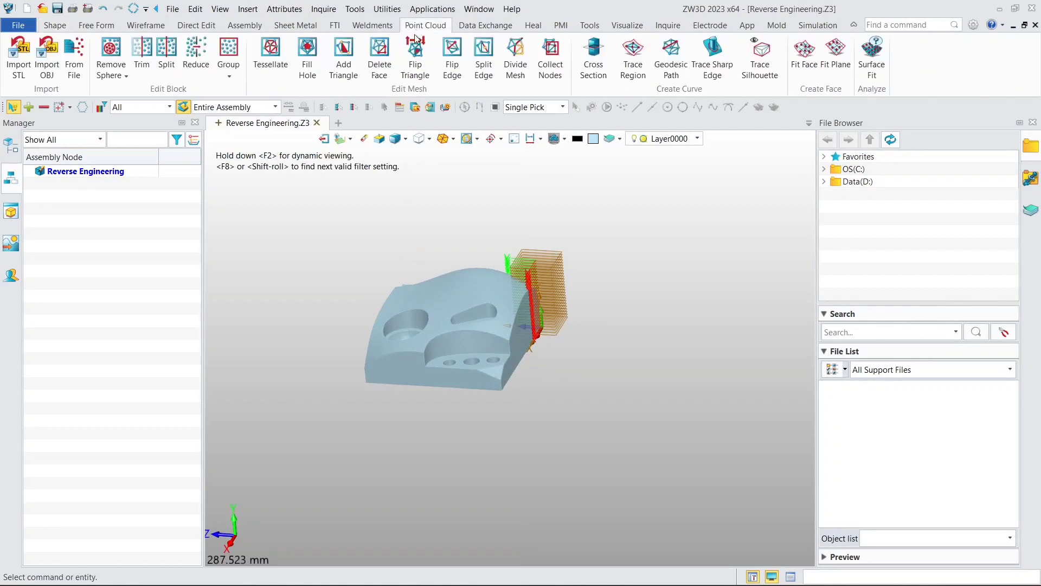
{"action": "left_click", "coordinate": [583, 79]}
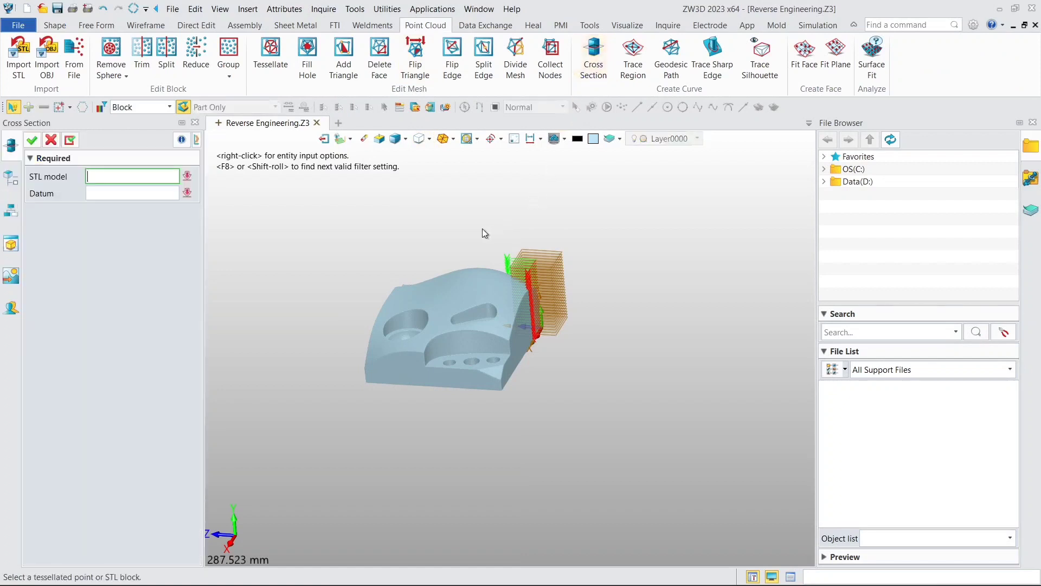
{"action": "left_click", "coordinate": [461, 306]}
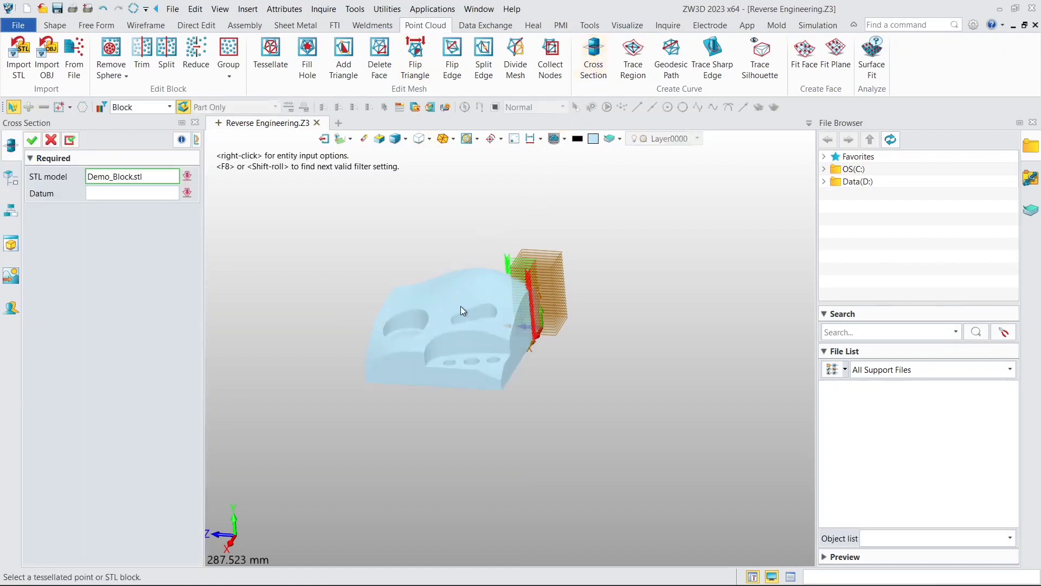
{"action": "left_click_drag", "start_coordinate": [534, 275], "coordinate": [604, 382]}
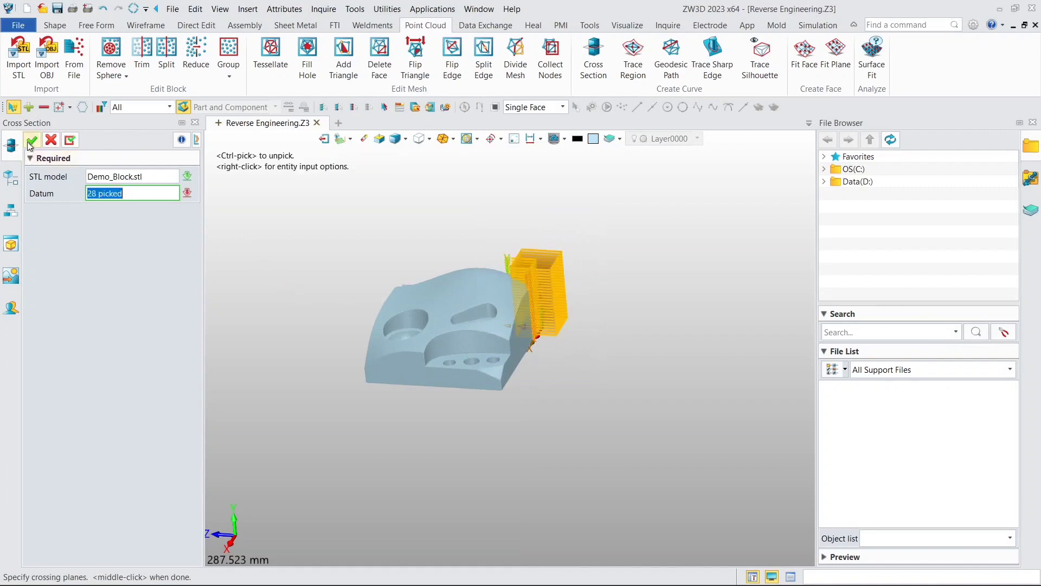
{"action": "middle_click", "coordinate": [299, 263]}
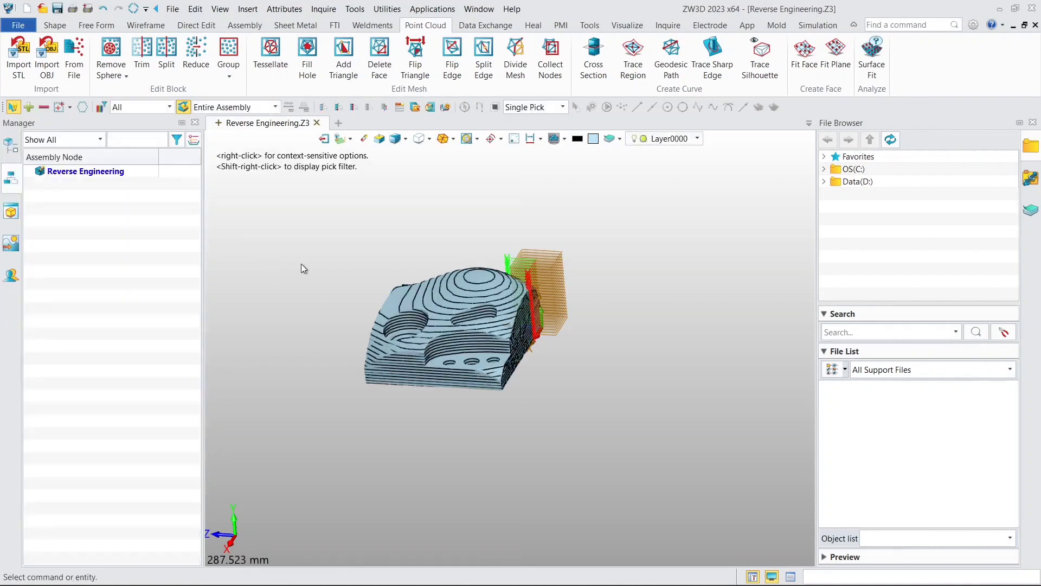
Examine the cross-section curves across the block's dome, pockets and raised corner for gaps in coverage.
{"action": "scroll", "coordinate": [319, 255], "scroll_direction": "up", "scroll_amount": 3}
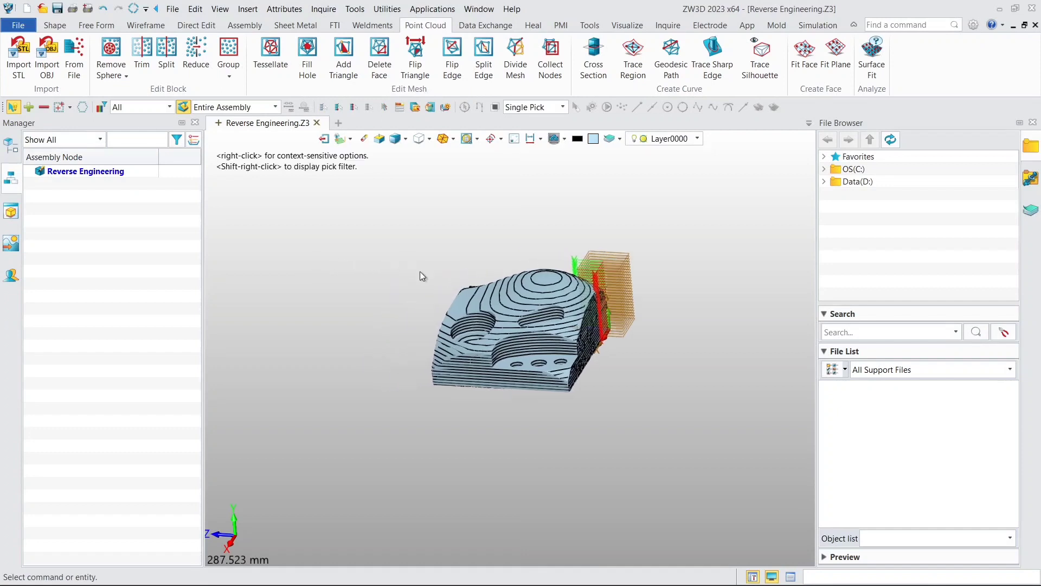
{"action": "middle_click_drag", "start_coordinate": [481, 259], "coordinate": [433, 264]}
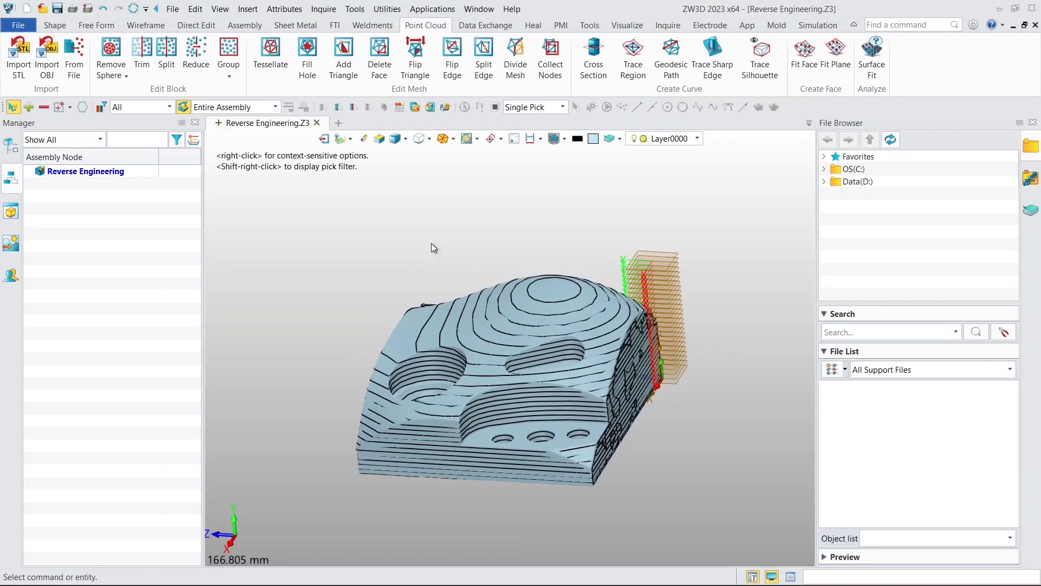
{"action": "scroll", "coordinate": [433, 247], "scroll_direction": "up", "scroll_amount": 3}
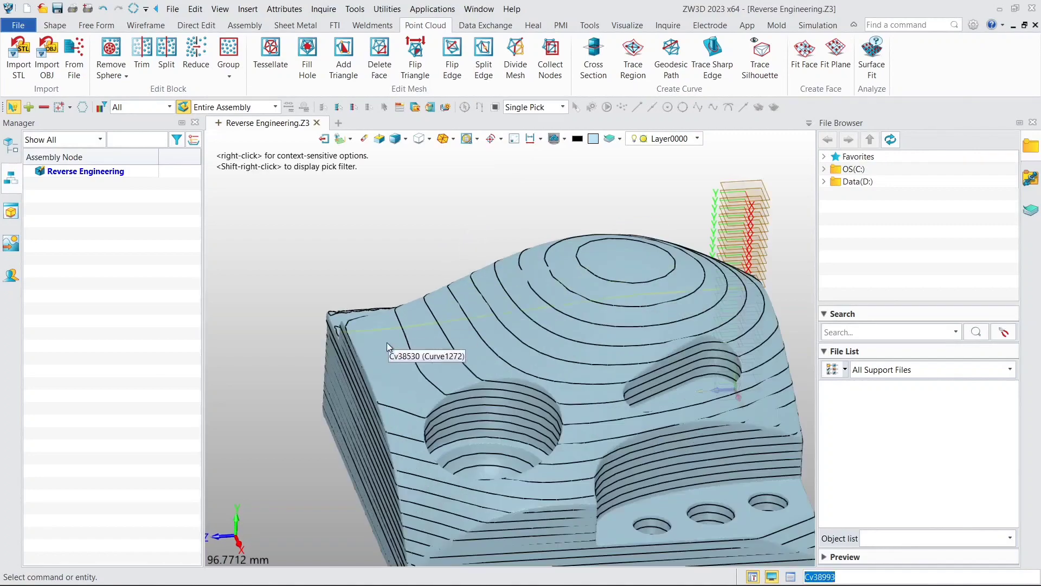
{"action": "middle_click_drag", "start_coordinate": [385, 361], "coordinate": [427, 343]}
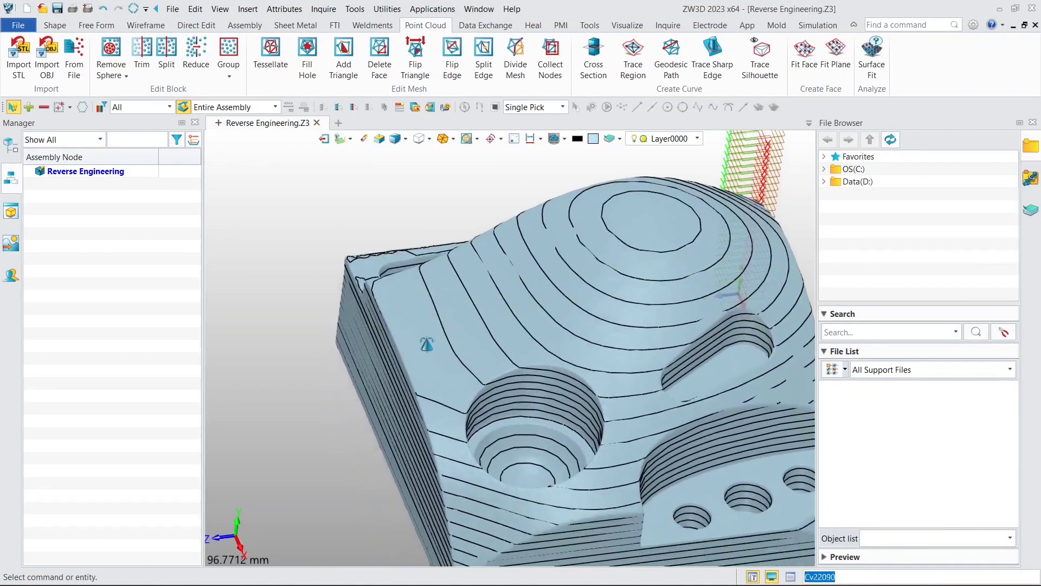
{"action": "middle_click_drag", "start_coordinate": [409, 213], "coordinate": [334, 253]}
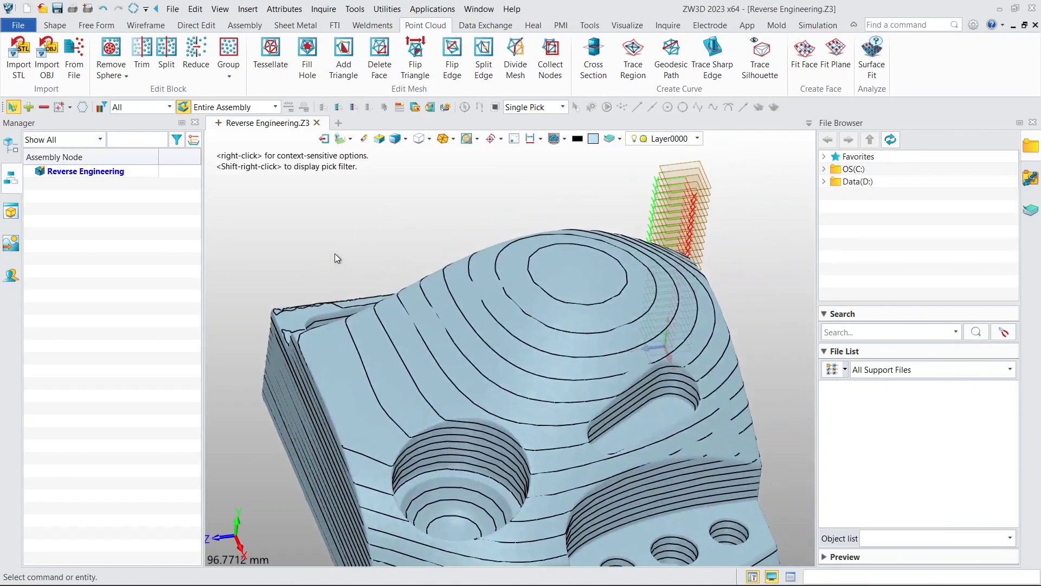
{"action": "scroll", "coordinate": [335, 258], "scroll_direction": "down", "scroll_amount": 1}
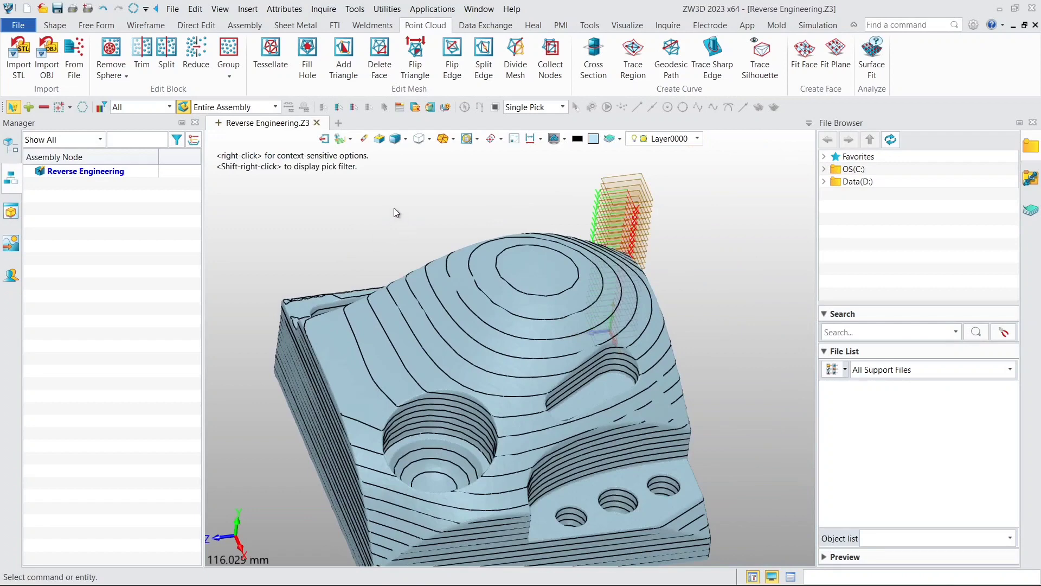
Create an offset datum plane from the topmost patterned plane, using To Point to pass through the smooth area above the round pocket.
{"action": "left_click", "coordinate": [55, 25]}
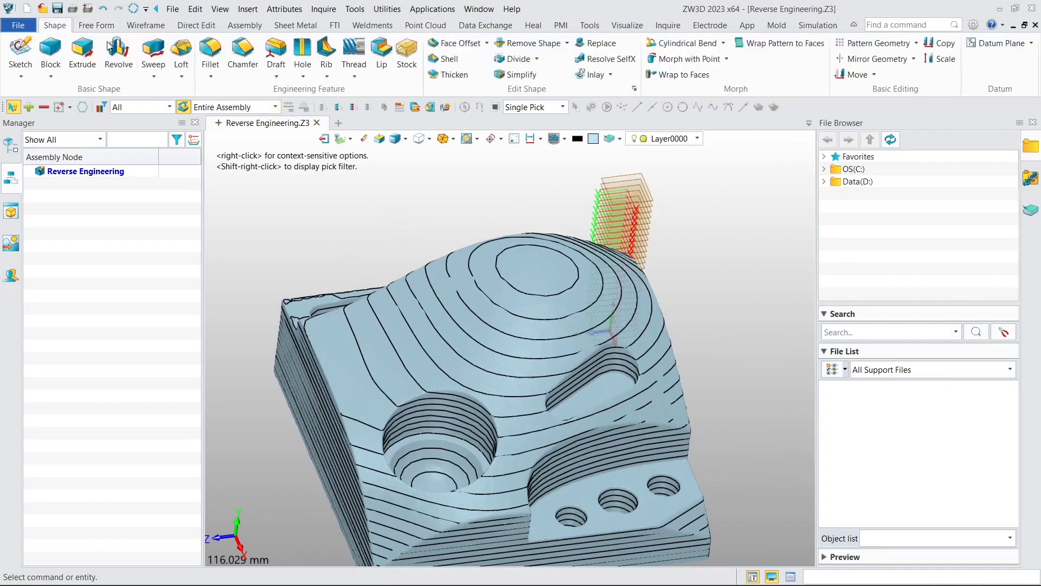
{"action": "left_click", "coordinate": [979, 48]}
{"action": "left_click", "coordinate": [645, 187]}
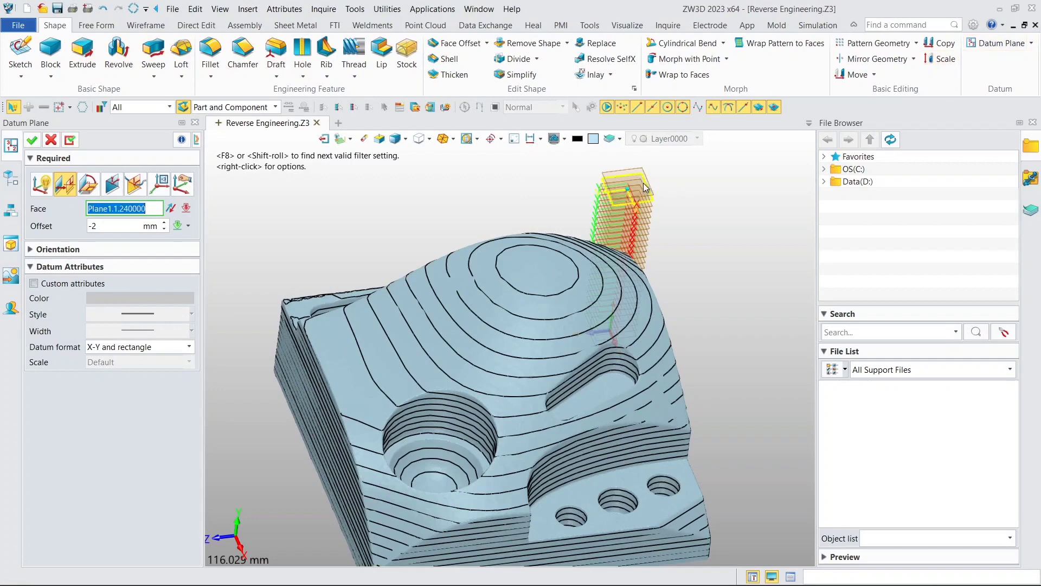
{"action": "left_click", "coordinate": [157, 226]}
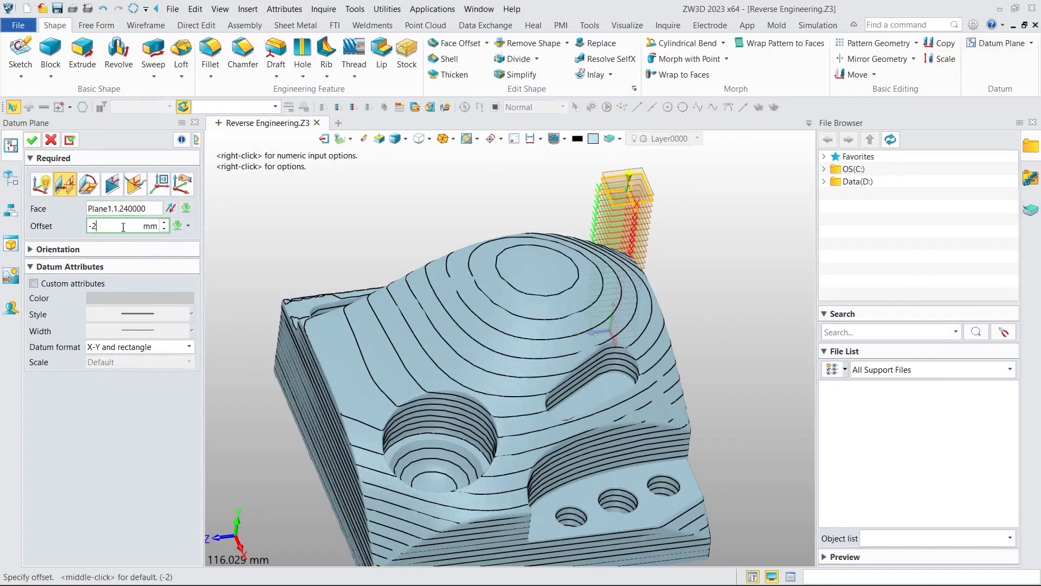
{"action": "right_click", "coordinate": [272, 217]}
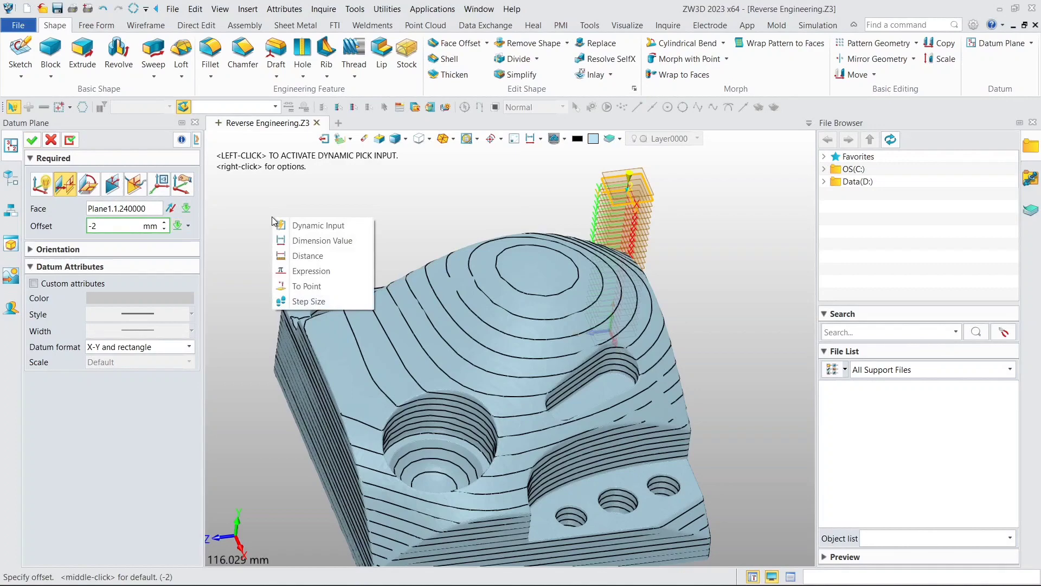
{"action": "left_click", "coordinate": [302, 290]}
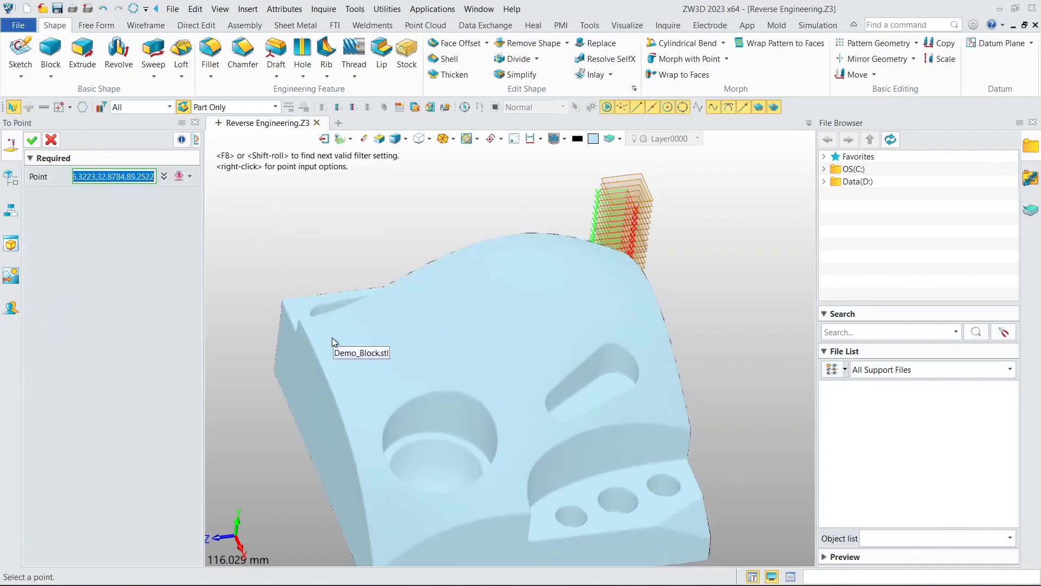
{"action": "scroll", "coordinate": [332, 337], "scroll_direction": "up", "scroll_amount": 2}
{"action": "scroll", "coordinate": [337, 343], "scroll_direction": "up", "scroll_amount": 1}
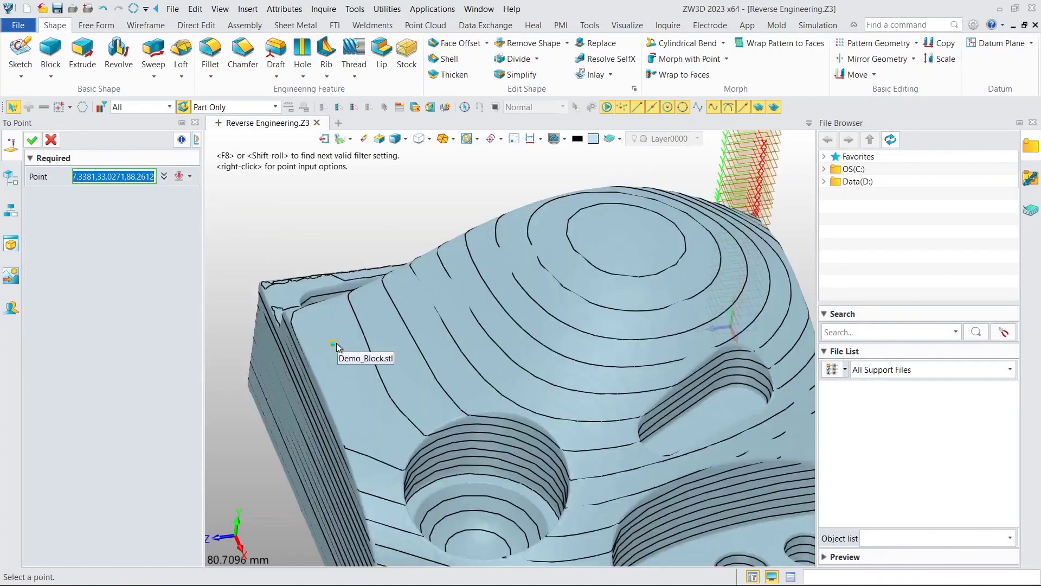
{"action": "scroll", "coordinate": [336, 344], "scroll_direction": "up", "scroll_amount": 1}
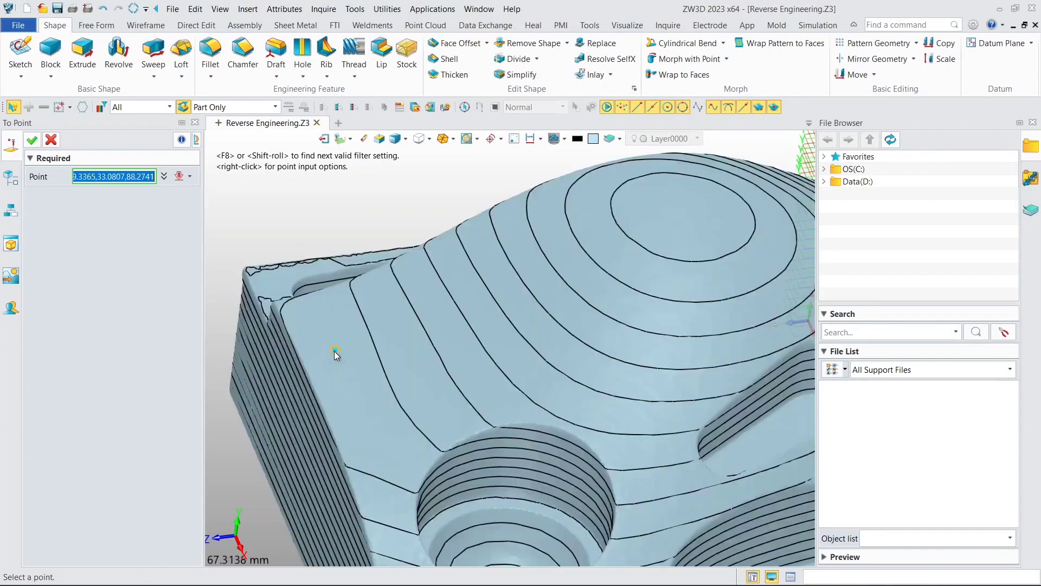
{"action": "left_click", "coordinate": [334, 350]}
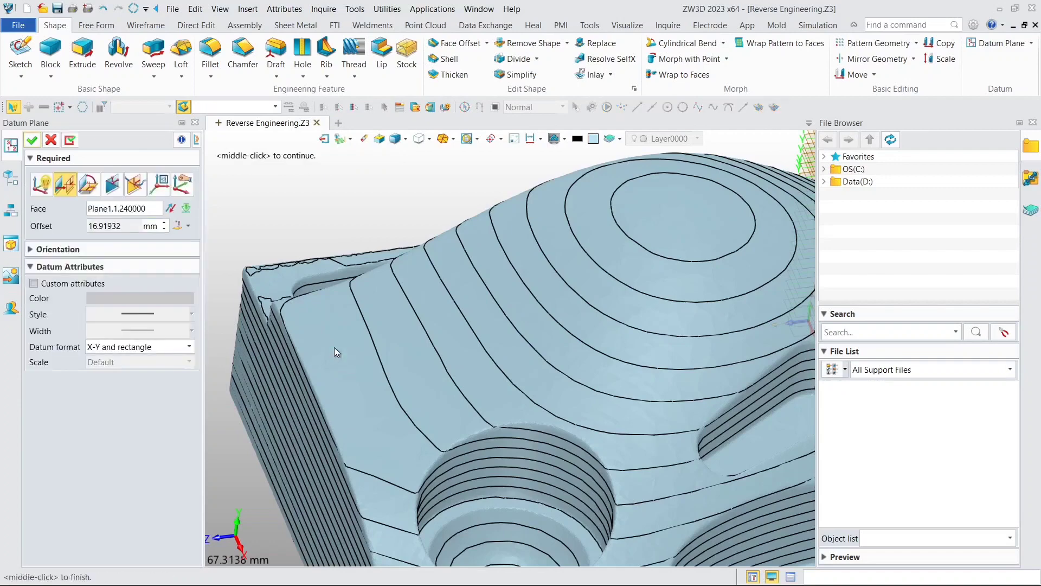
{"action": "scroll", "coordinate": [334, 347], "scroll_direction": "down", "scroll_amount": 3}
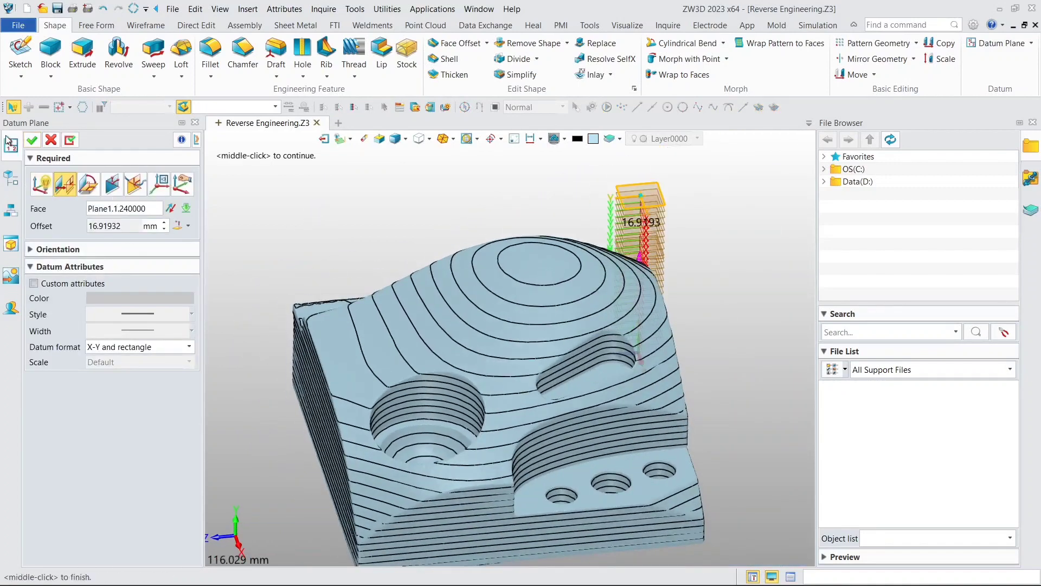
{"action": "left_click", "coordinate": [31, 140]}
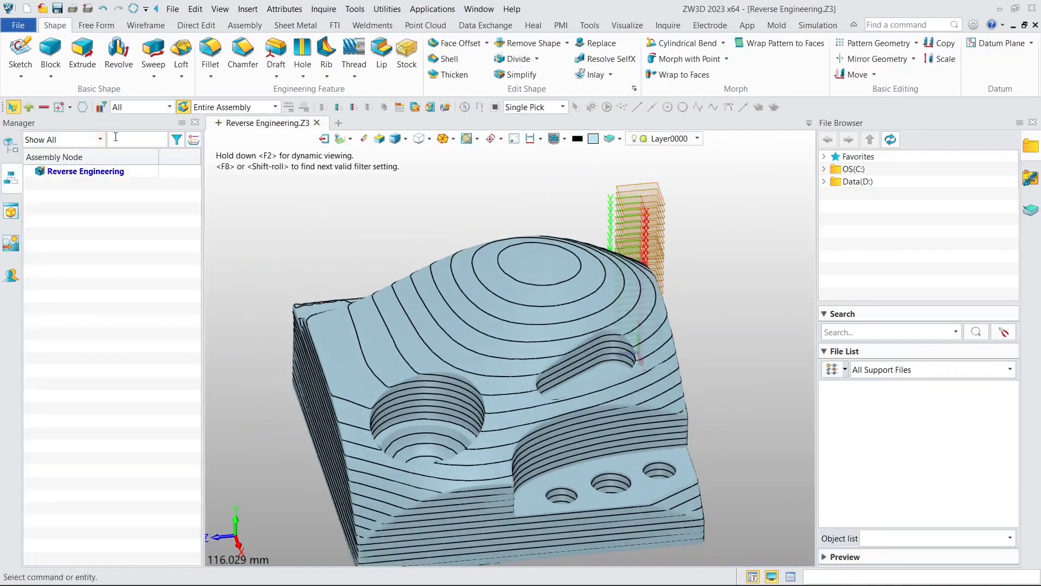
Create cross-section curves on the Demo_Block.stl model with the new datum plane Plane2 as the cutting plane.
{"action": "left_click", "coordinate": [11, 148]}
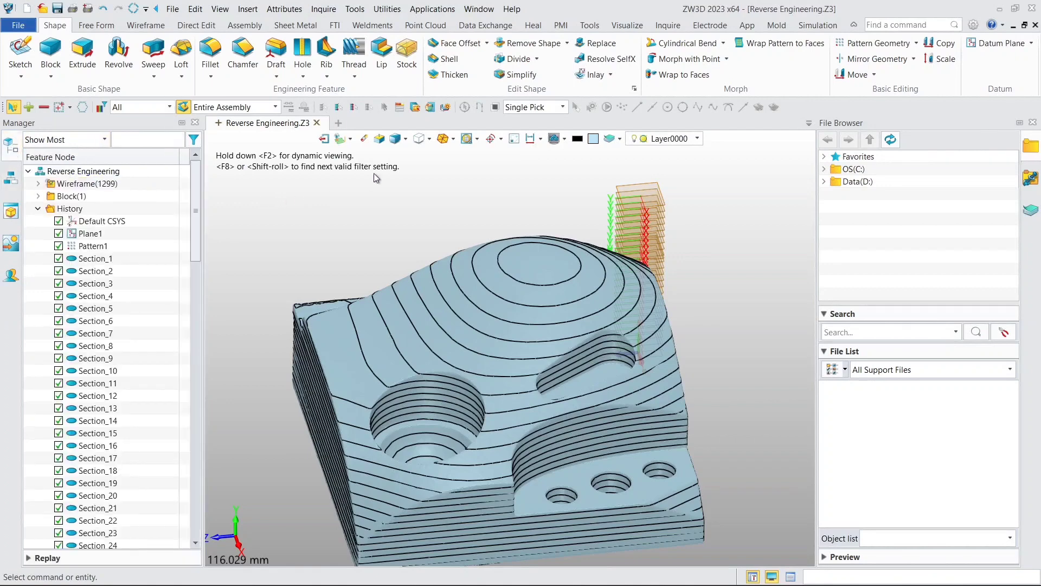
{"action": "left_click", "coordinate": [425, 26]}
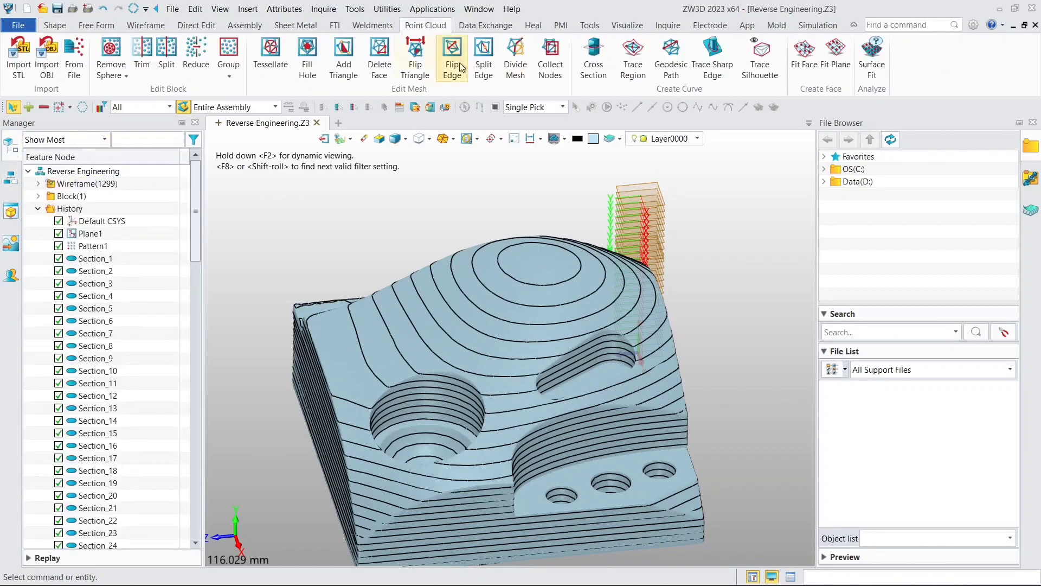
{"action": "left_click", "coordinate": [596, 64]}
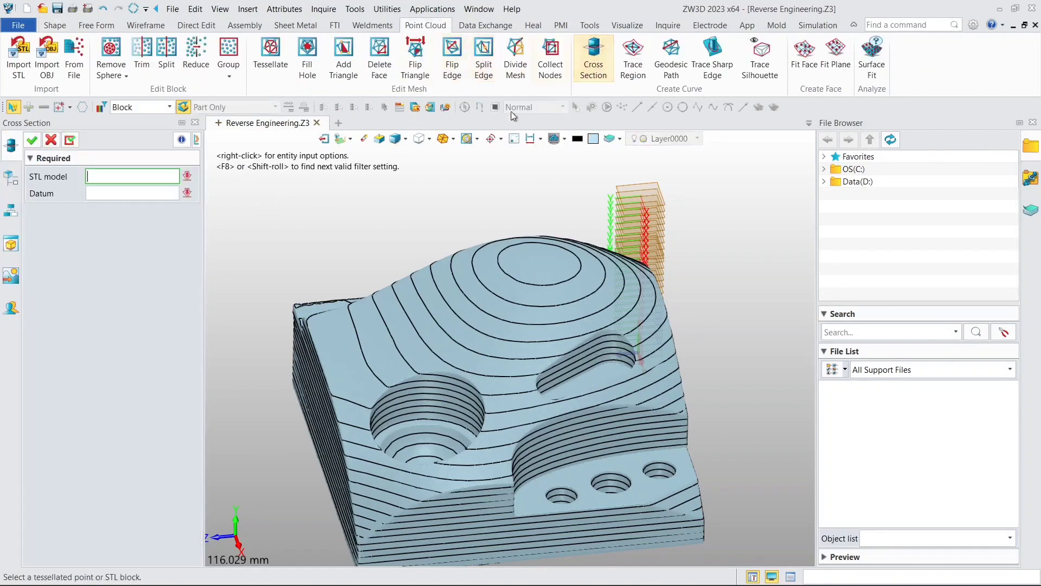
{"action": "left_click", "coordinate": [441, 269]}
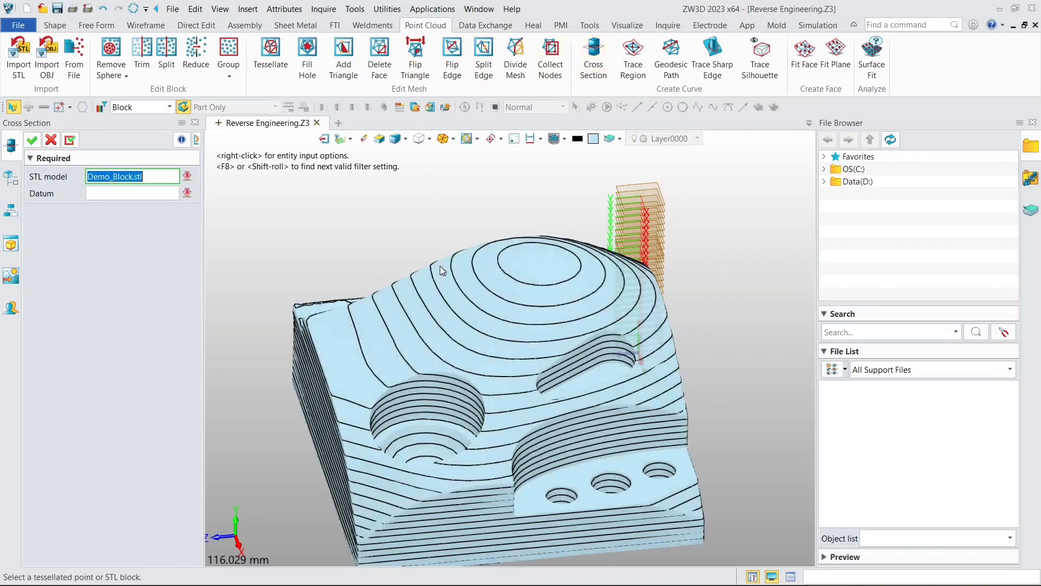
{"action": "middle_click", "coordinate": [458, 290]}
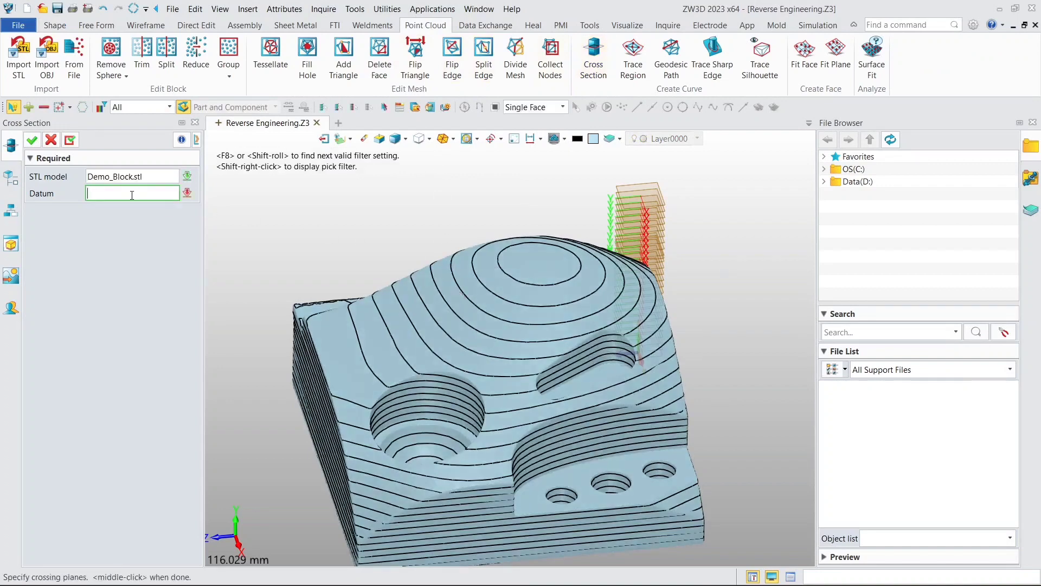
{"action": "left_click", "coordinate": [7, 177]}
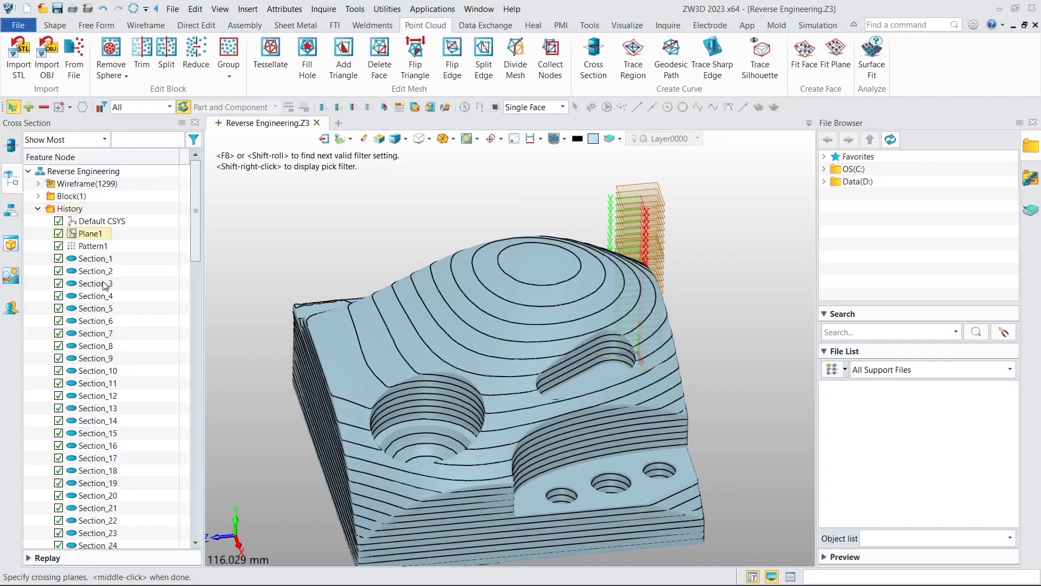
{"action": "left_click_drag", "start_coordinate": [197, 227], "coordinate": [195, 520]}
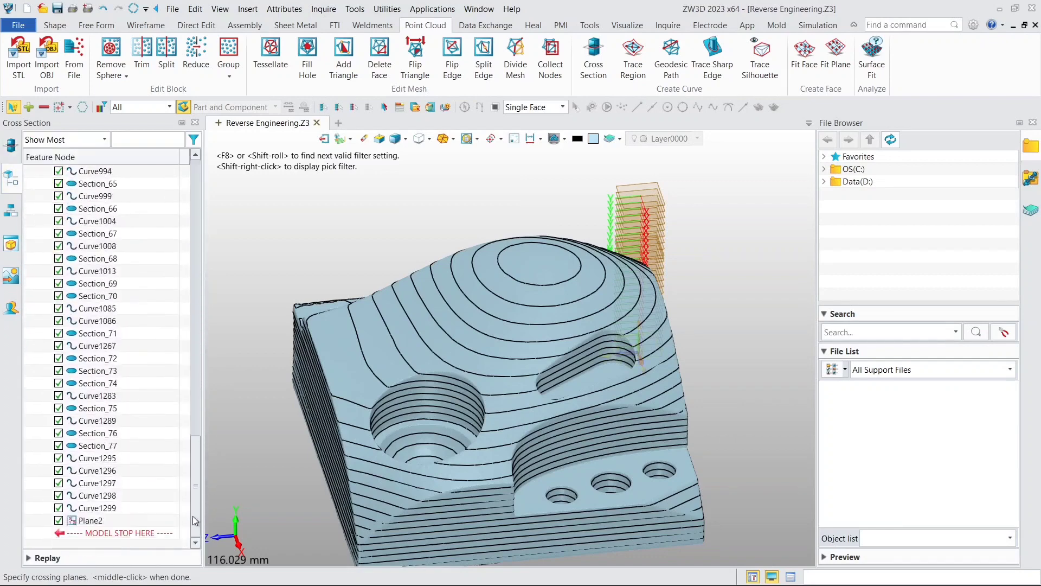
{"action": "left_click", "coordinate": [96, 522]}
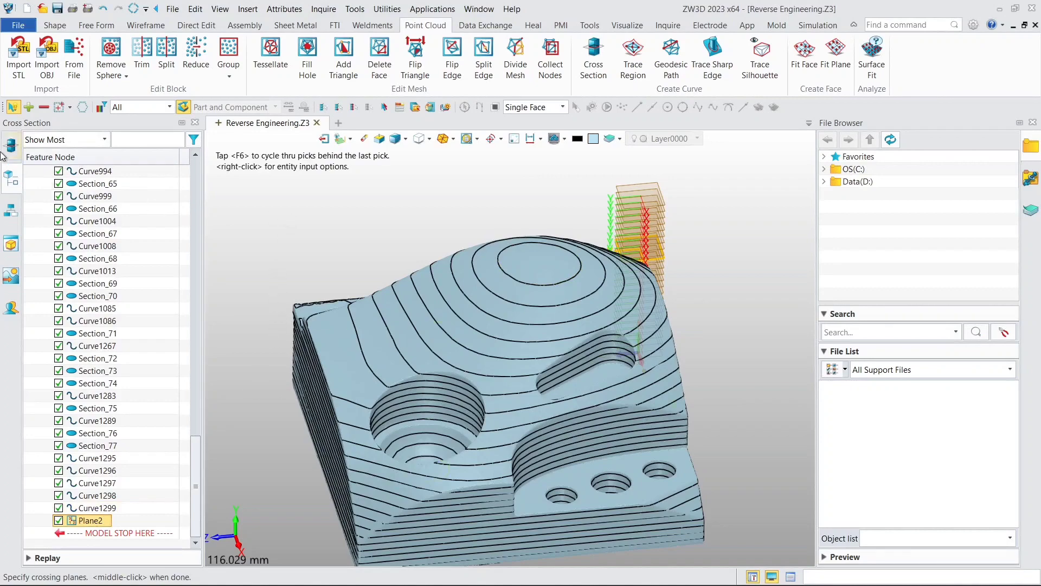
{"action": "left_click", "coordinate": [31, 145]}
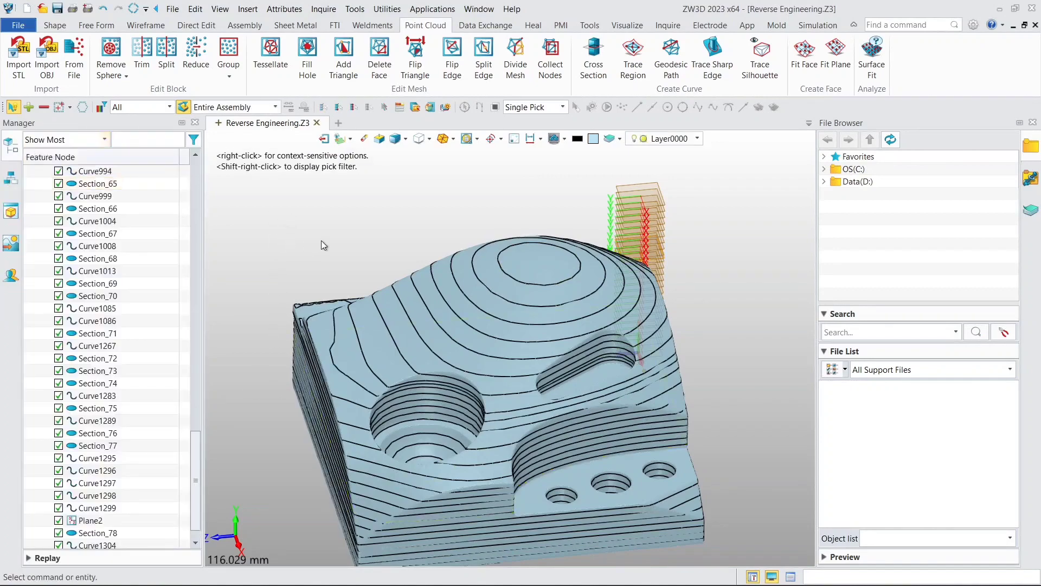
Start a wireframe Point feature and place its first point on the peak of the block's dome.
{"action": "mouse_move", "coordinate": [321, 240]}
{"action": "middle_mouse_down"}
{"action": "mouse_move", "coordinate": [331, 311]}
{"action": "mouse_move", "coordinate": [345, 221]}
{"action": "mouse_move", "coordinate": [321, 235]}
{"action": "middle_mouse_up"}
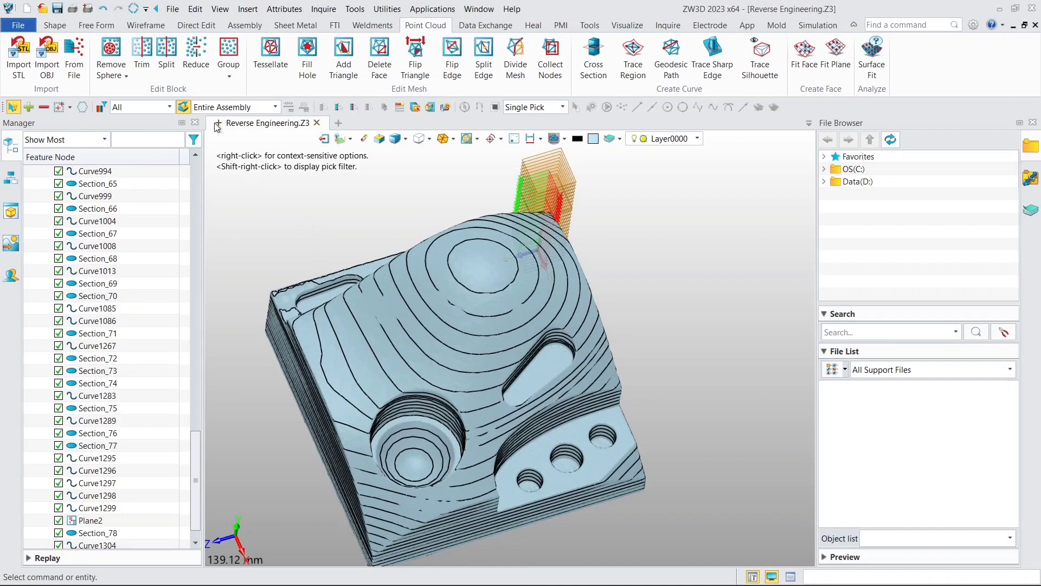
{"action": "left_click", "coordinate": [145, 25]}
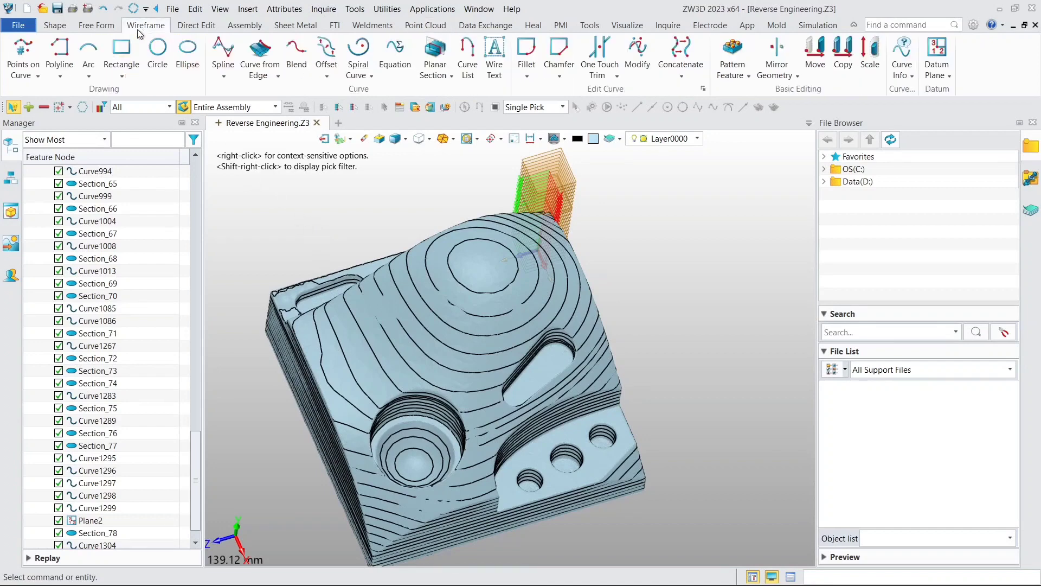
{"action": "left_click", "coordinate": [37, 73]}
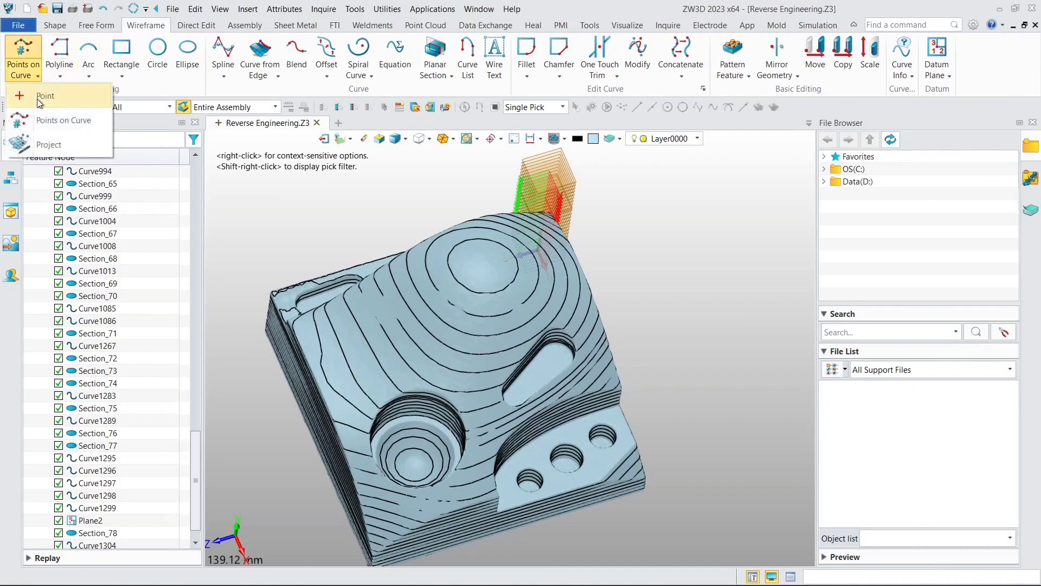
{"action": "left_click", "coordinate": [37, 98]}
{"action": "scroll", "coordinate": [489, 241], "scroll_direction": "up", "scroll_amount": 3}
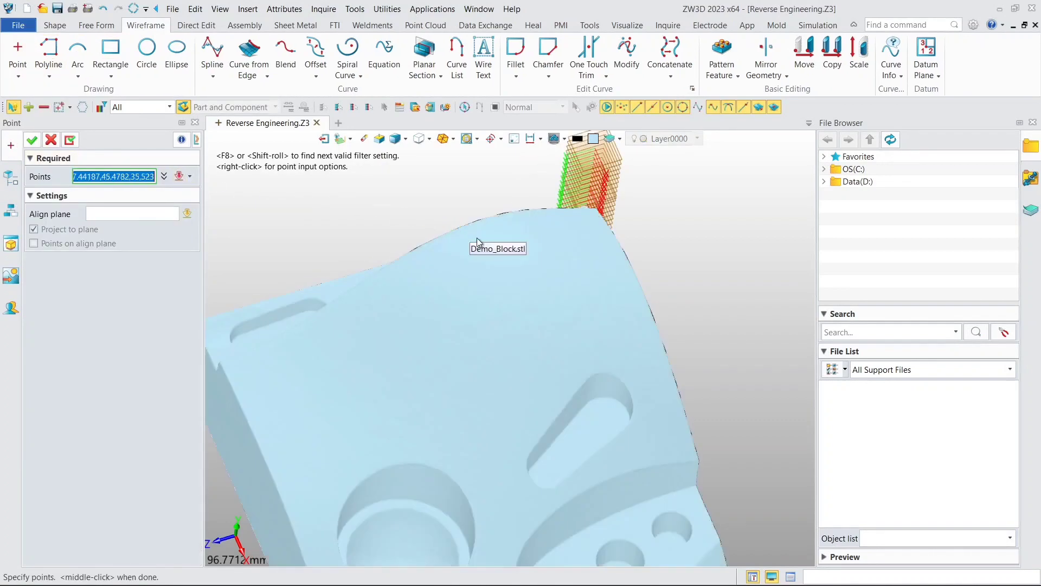
{"action": "mouse_move", "coordinate": [525, 270]}
{"action": "right_mouse_down"}
{"action": "mouse_move", "coordinate": [530, 245]}
{"action": "mouse_move", "coordinate": [516, 260]}
{"action": "right_mouse_up"}
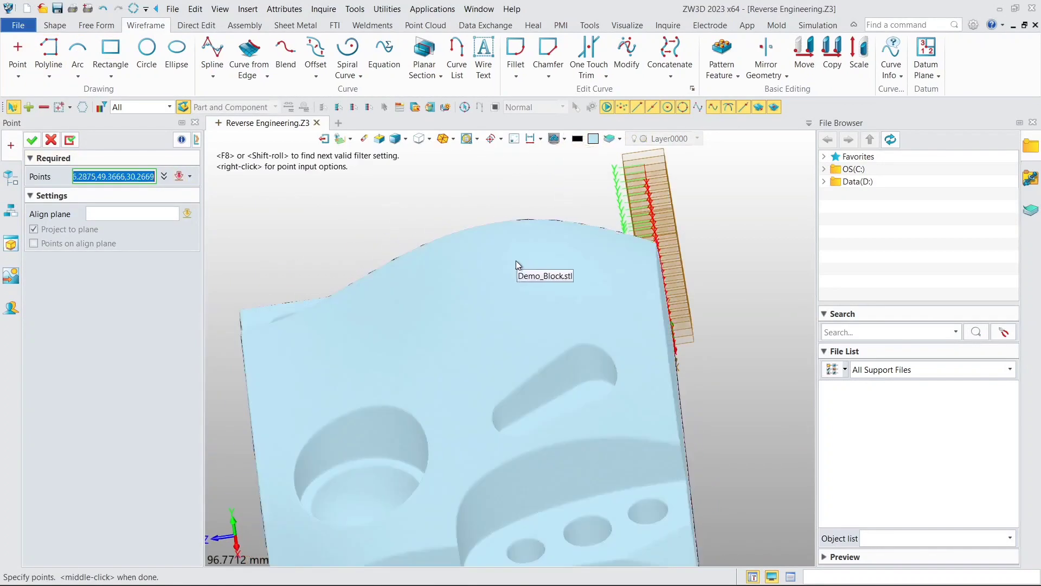
{"action": "scroll", "coordinate": [510, 262], "scroll_direction": "up", "scroll_amount": 2}
{"action": "scroll", "coordinate": [509, 261], "scroll_direction": "down", "scroll_amount": 2}
{"action": "scroll", "coordinate": [510, 260], "scroll_direction": "up", "scroll_amount": 2}
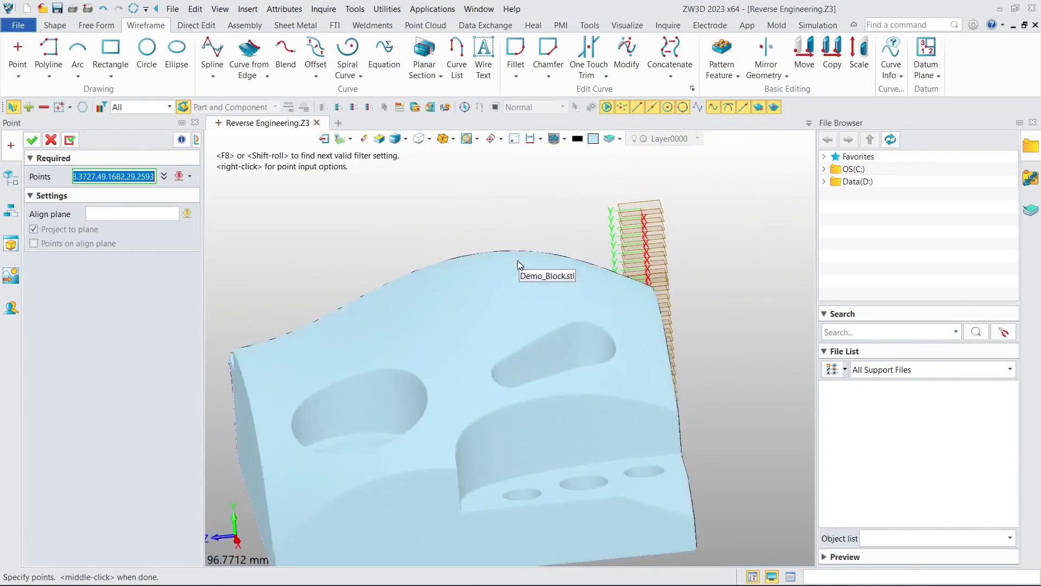
{"action": "scroll", "coordinate": [507, 258], "scroll_direction": "up", "scroll_amount": 2}
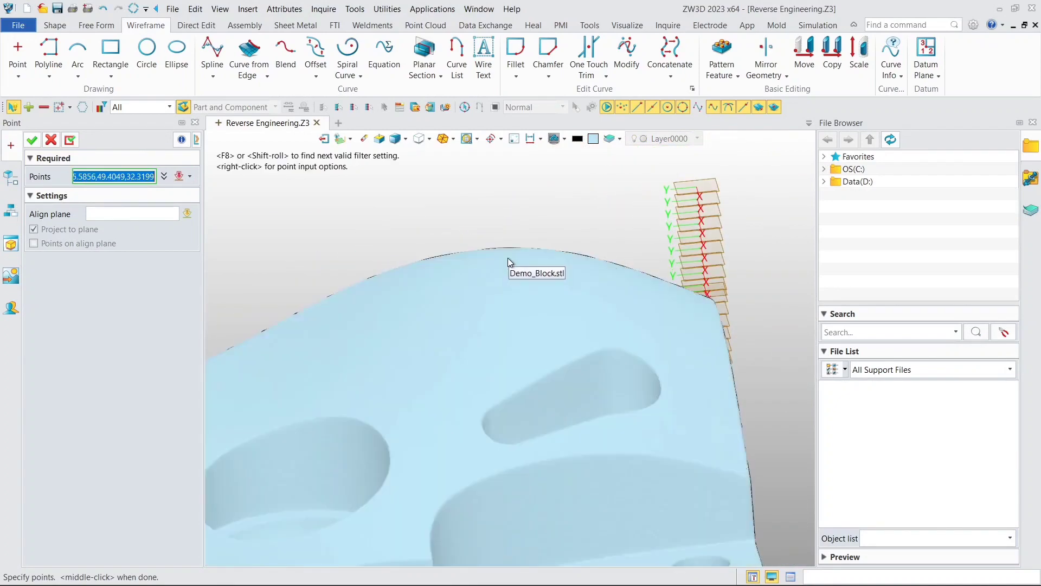
{"action": "scroll", "coordinate": [507, 259], "scroll_direction": "down", "scroll_amount": 3}
{"action": "left_click", "coordinate": [508, 259]}
{"action": "scroll", "coordinate": [507, 247], "scroll_direction": "down", "scroll_amount": 2}
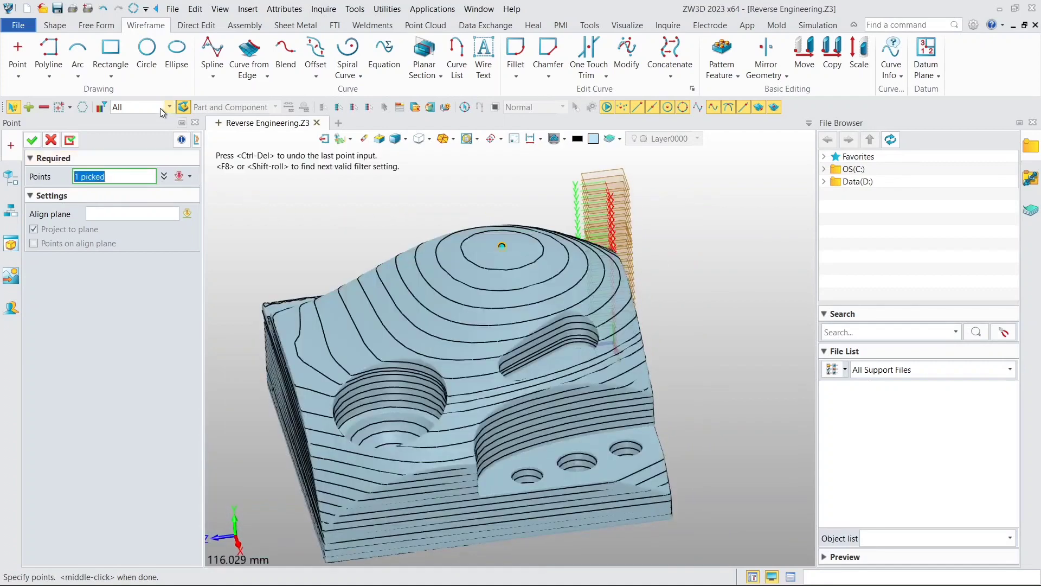
Restrict picking to curves and place points around the innermost section ring of the dome.
{"action": "left_click", "coordinate": [160, 108]}
{"action": "left_click", "coordinate": [151, 146]}
{"action": "right_click_drag", "start_coordinate": [477, 194], "coordinate": [481, 243]}
{"action": "scroll", "coordinate": [464, 256], "scroll_direction": "up", "scroll_amount": 3}
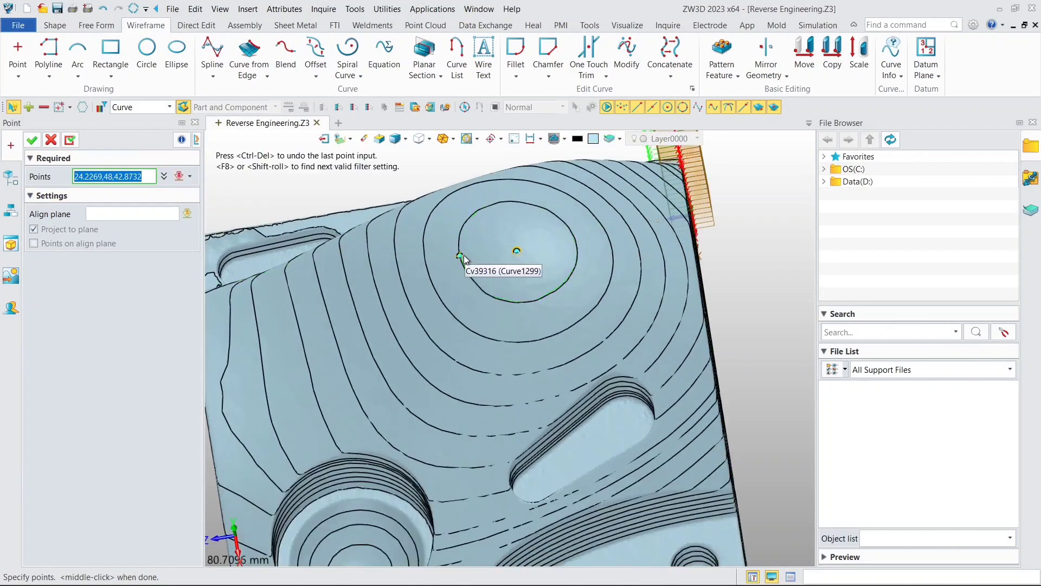
{"action": "left_click", "coordinate": [464, 225]}
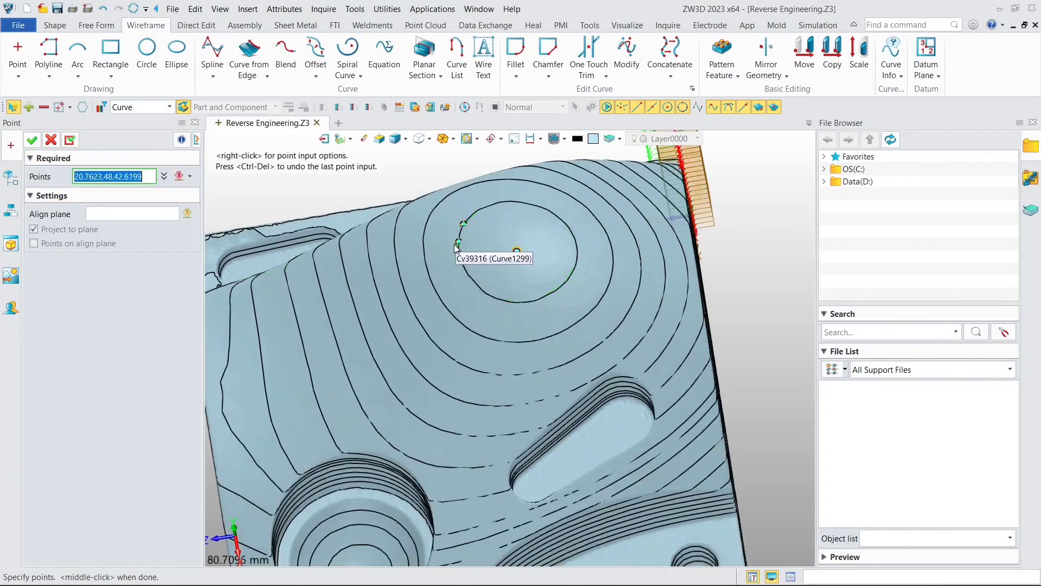
{"action": "left_click", "coordinate": [460, 260]}
{"action": "left_click", "coordinate": [492, 296]}
{"action": "left_click", "coordinate": [557, 291]}
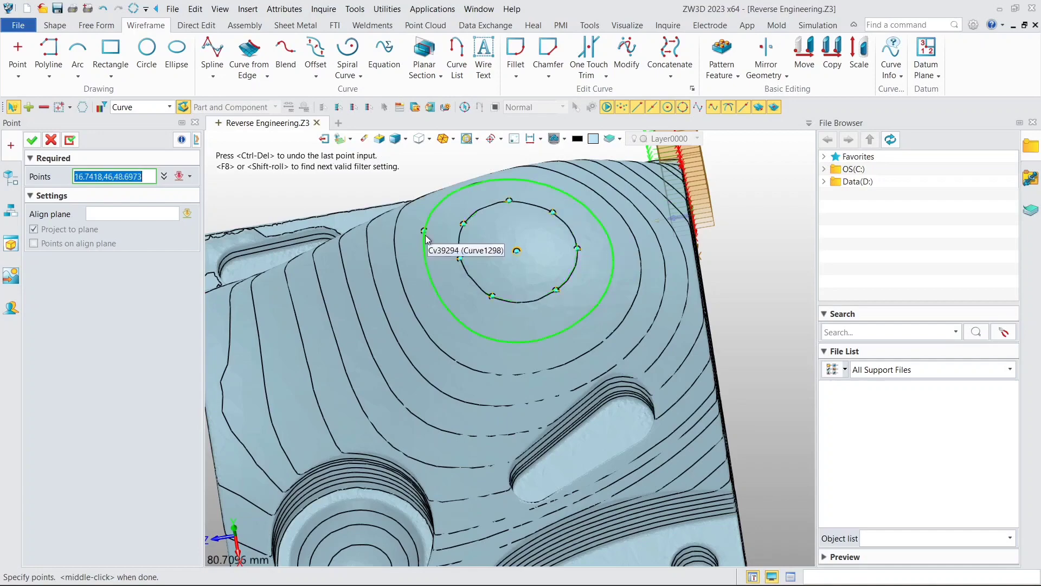
Place points around the second section ring out from the dome's peak.
{"action": "left_click", "coordinate": [424, 241]}
{"action": "left_click", "coordinate": [438, 295]}
{"action": "left_click", "coordinate": [464, 327]}
{"action": "left_click", "coordinate": [566, 331]}
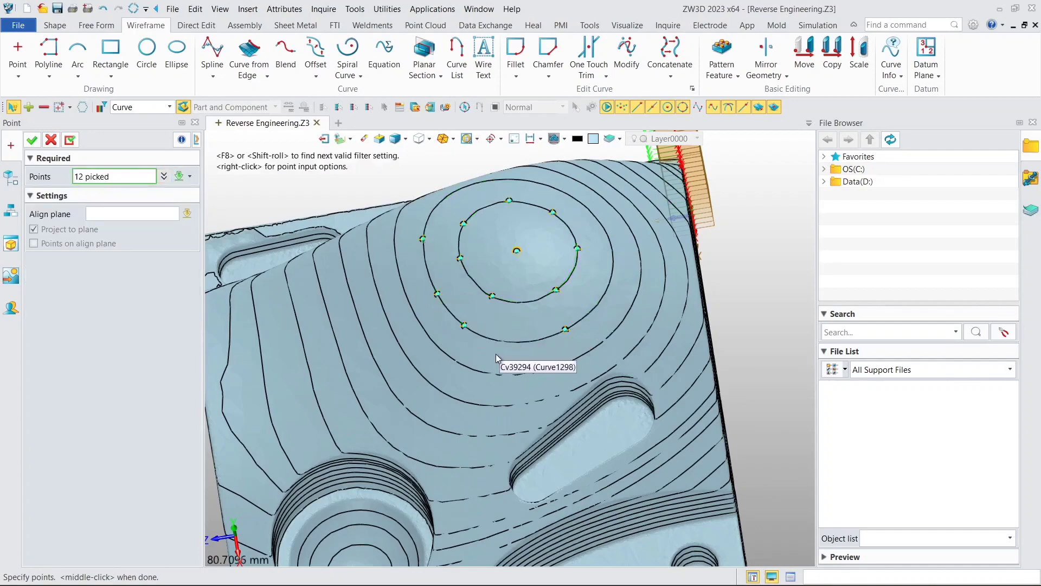
{"action": "left_click", "coordinate": [520, 343]}
{"action": "left_click", "coordinate": [601, 300]}
{"action": "left_click", "coordinate": [612, 246]}
{"action": "left_click", "coordinate": [587, 208]}
Place points along the third section ring out from the dome's peak.
{"action": "left_click", "coordinate": [389, 233]}
{"action": "left_click", "coordinate": [412, 307]}
{"action": "left_click", "coordinate": [518, 365]}
{"action": "left_click", "coordinate": [616, 314]}
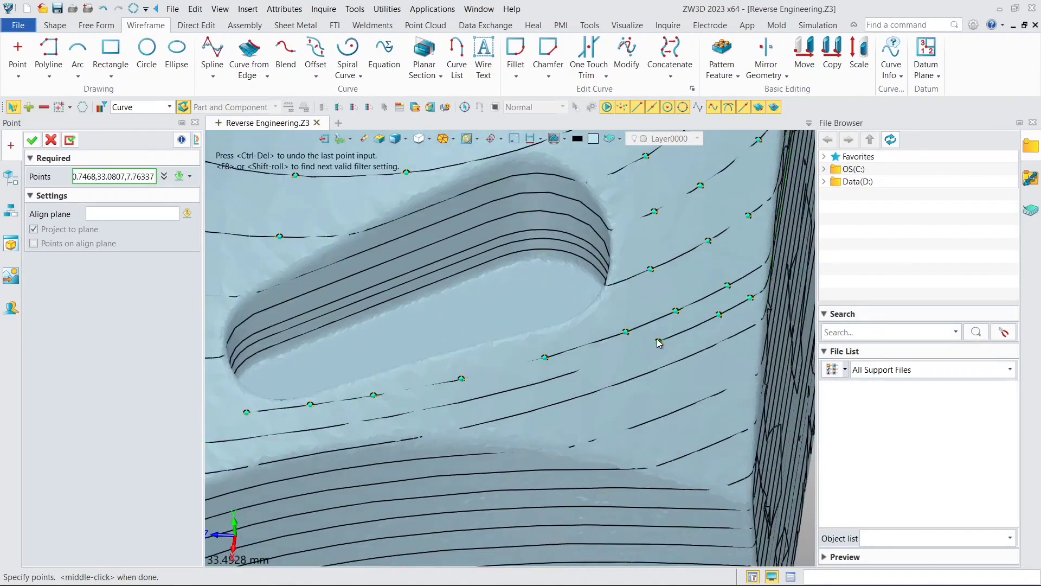
Place points along the smooth-surface section curves between the slot pocket and the large curved step.
{"action": "left_click", "coordinate": [588, 368]}
{"action": "left_click", "coordinate": [515, 388]}
{"action": "left_click", "coordinate": [429, 408]}
{"action": "left_click", "coordinate": [507, 417]}
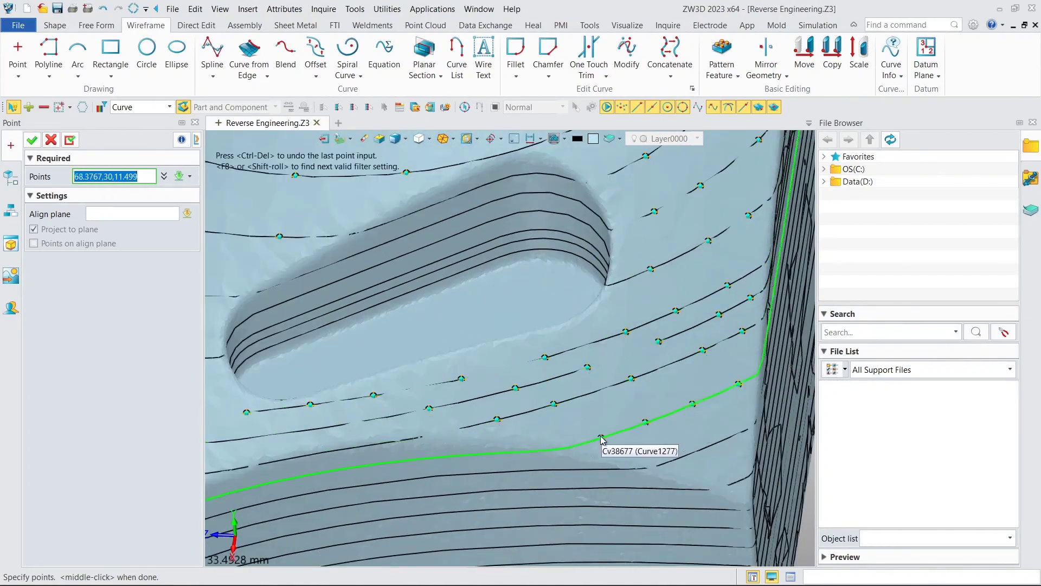
Add points on the section curves crossing the neck between the round pocket and the large curved step.
{"action": "scroll", "coordinate": [621, 312], "scroll_direction": "up", "scroll_amount": 3}
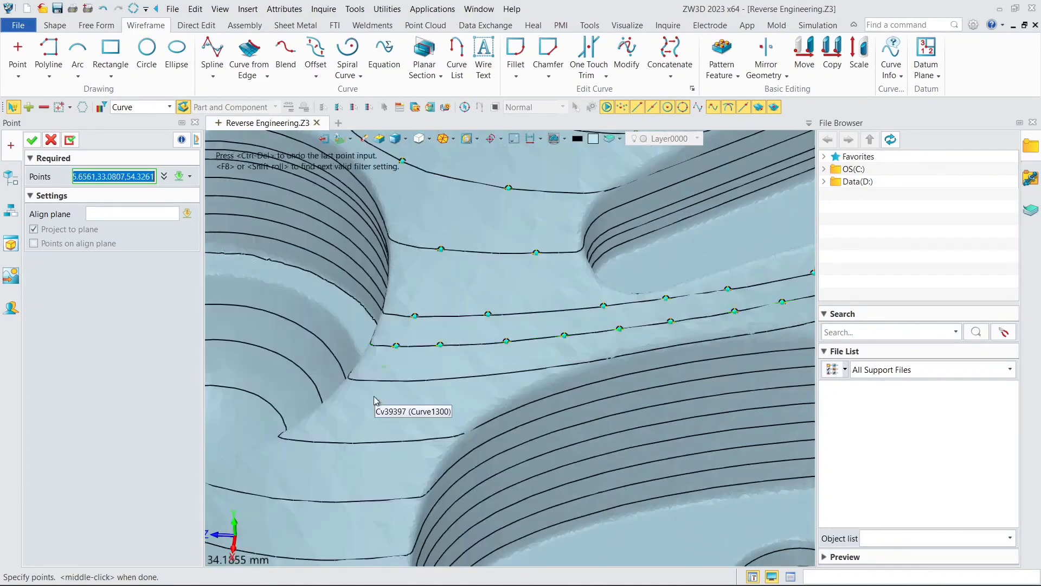
{"action": "scroll", "coordinate": [379, 353], "scroll_direction": "up", "scroll_amount": 2}
{"action": "left_click", "coordinate": [495, 372]}
{"action": "left_click", "coordinate": [575, 374]}
{"action": "left_click", "coordinate": [627, 372]}
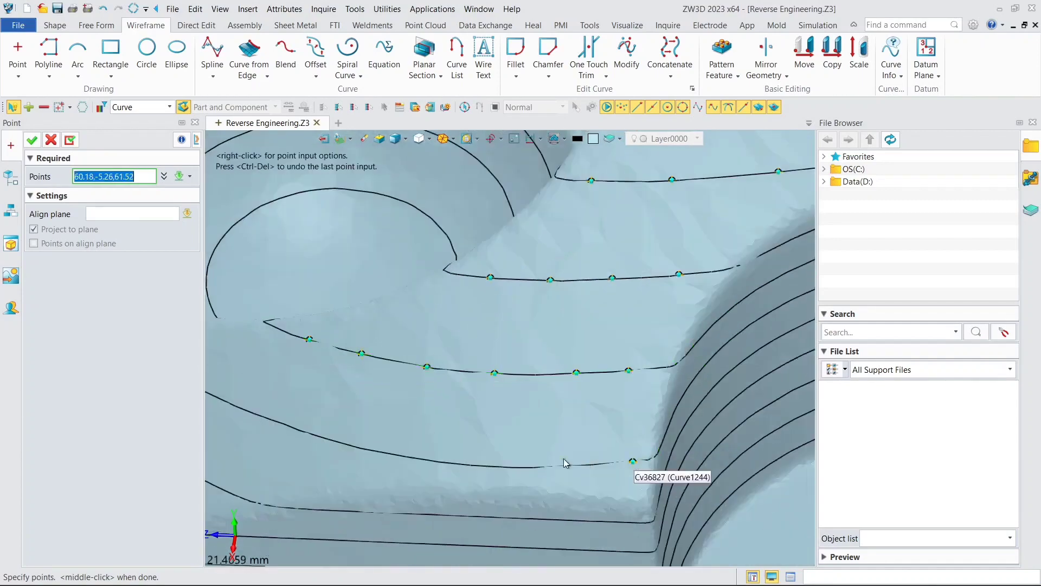
Place points on the section curves running below the round pocket and along its outer side.
{"action": "left_click", "coordinate": [558, 466]}
{"action": "left_click", "coordinate": [456, 463]}
{"action": "middle_click_drag", "start_coordinate": [296, 429], "coordinate": [531, 405]}
{"action": "scroll", "coordinate": [425, 347], "scroll_direction": "down", "scroll_amount": 2}
{"action": "middle_click_drag", "start_coordinate": [320, 293], "coordinate": [453, 325]}
{"action": "left_click", "coordinate": [407, 245]}
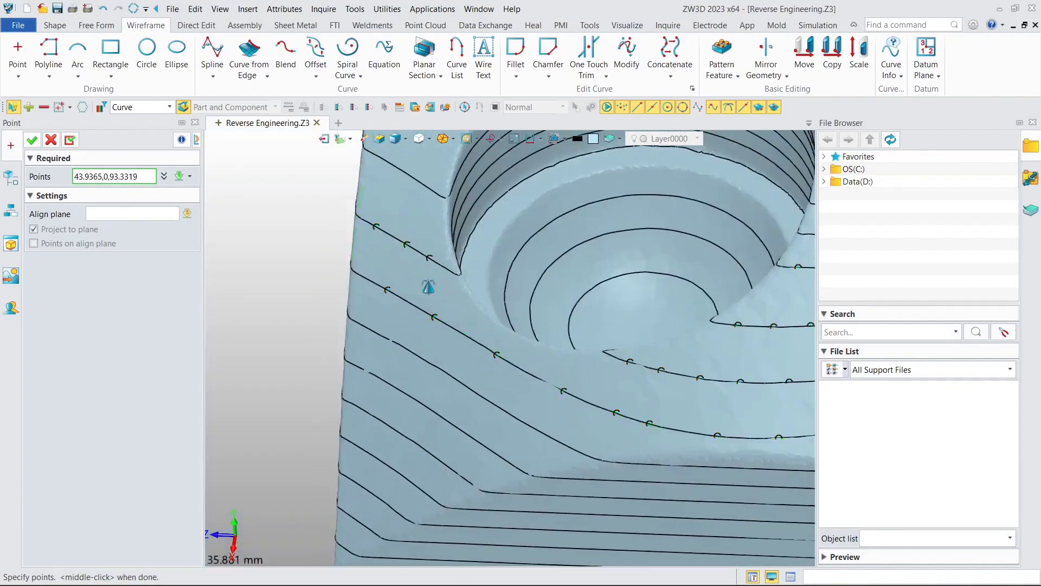
Place points along the section curves on the strip between the round pocket and the block's side edge.
{"action": "middle_click_drag", "start_coordinate": [428, 286], "coordinate": [452, 427]}
{"action": "middle_click_drag", "start_coordinate": [482, 198], "coordinate": [425, 400]}
{"action": "left_click", "coordinate": [398, 279]}
{"action": "left_click", "coordinate": [414, 319]}
{"action": "left_click", "coordinate": [433, 357]}
{"action": "left_click", "coordinate": [453, 389]}
{"action": "left_click", "coordinate": [470, 415]}
{"action": "middle_click_drag", "start_coordinate": [412, 244], "coordinate": [452, 341]}
{"action": "left_click", "coordinate": [449, 307]}
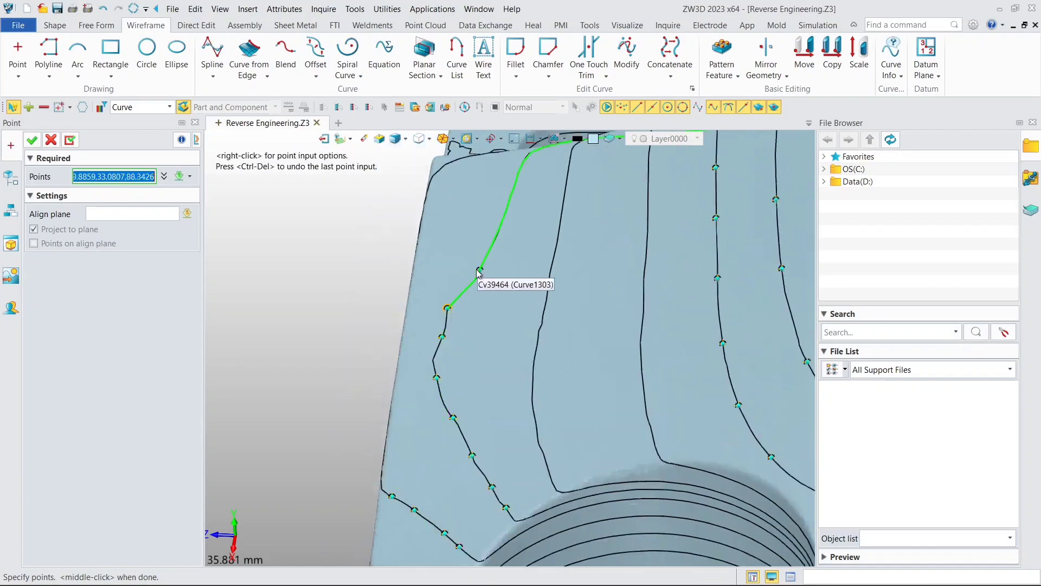
{"action": "left_click", "coordinate": [516, 169]}
Add points on the long section curves descending along the block's side toward the round pocket's upper rim.
{"action": "right_click_drag", "start_coordinate": [486, 255], "coordinate": [547, 259]}
{"action": "middle_click_drag", "start_coordinate": [547, 259], "coordinate": [529, 510]}
{"action": "left_click", "coordinate": [455, 409]}
{"action": "middle_click_drag", "start_coordinate": [491, 439], "coordinate": [436, 334]}
{"action": "left_click", "coordinate": [554, 443]}
{"action": "middle_click_drag", "start_coordinate": [561, 426], "coordinate": [473, 303]}
{"action": "left_click", "coordinate": [510, 354]}
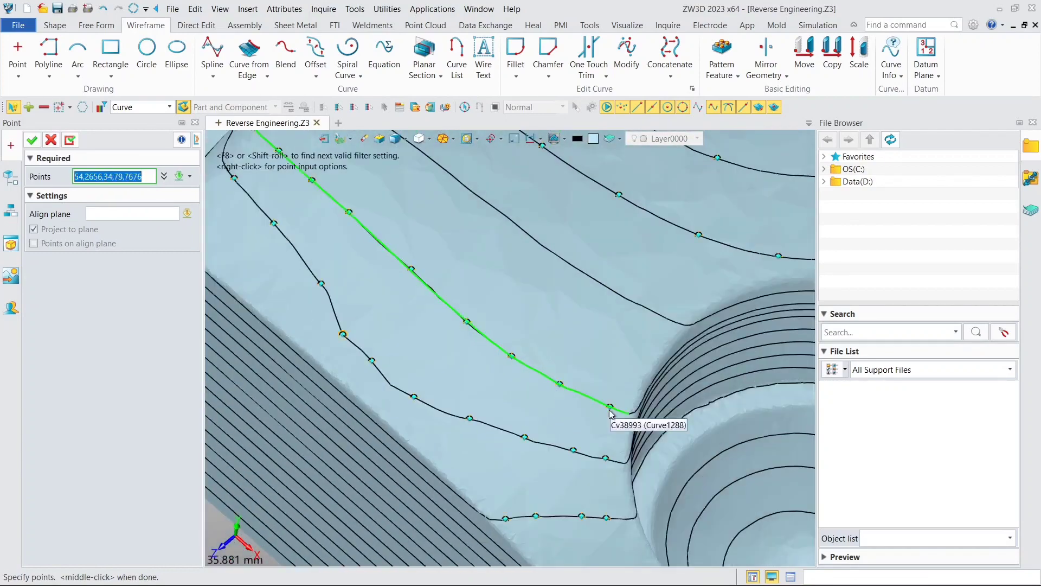
Fill in points on the remaining section curves of the slope above the round pocket.
{"action": "middle_click_drag", "start_coordinate": [488, 217], "coordinate": [483, 423]}
{"action": "scroll", "coordinate": [434, 347], "scroll_direction": "up", "scroll_amount": 1}
{"action": "left_click", "coordinate": [288, 271]}
{"action": "left_click", "coordinate": [390, 347]}
{"action": "middle_click_drag", "start_coordinate": [531, 457], "coordinate": [399, 304]}
{"action": "left_click", "coordinate": [553, 401]}
{"action": "scroll", "coordinate": [311, 226], "scroll_direction": "up", "scroll_amount": 3}
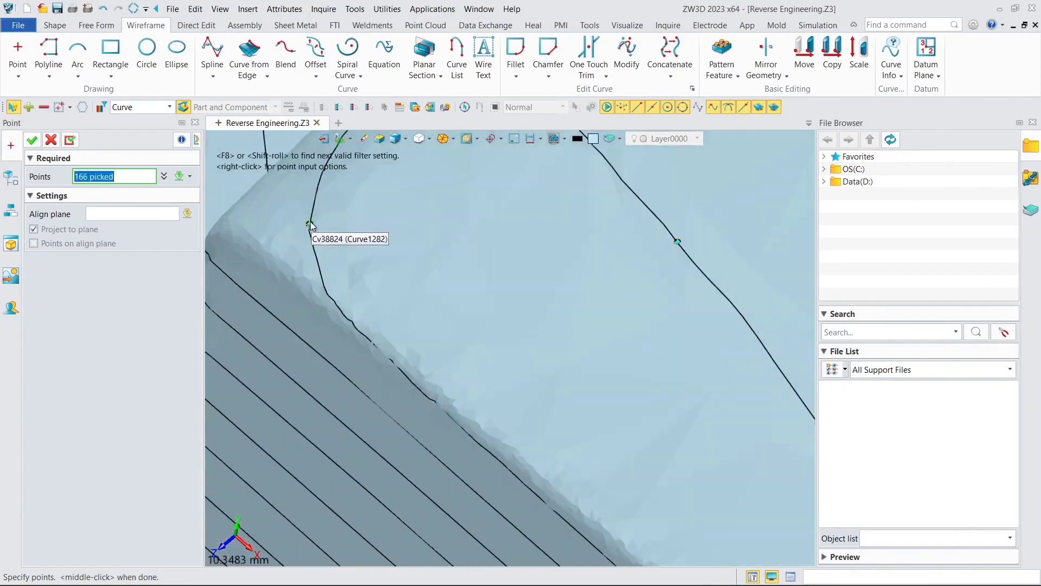
Place points along the section curve on the tapering corner area below the round pocket.
{"action": "scroll", "coordinate": [347, 272], "scroll_direction": "down", "scroll_amount": 5}
{"action": "right_click_drag", "start_coordinate": [423, 336], "coordinate": [485, 377]}
{"action": "scroll", "coordinate": [485, 378], "scroll_direction": "up", "scroll_amount": 2}
{"action": "left_click", "coordinate": [453, 364]}
{"action": "left_click", "coordinate": [520, 366]}
{"action": "left_click", "coordinate": [585, 371]}
Place points on Curve1009 and the next shorter section curves down the tapering corner.
{"action": "middle_click_drag", "start_coordinate": [698, 415], "coordinate": [617, 400]}
{"action": "left_click", "coordinate": [601, 406]}
{"action": "left_click", "coordinate": [538, 401]}
{"action": "left_click", "coordinate": [443, 394]}
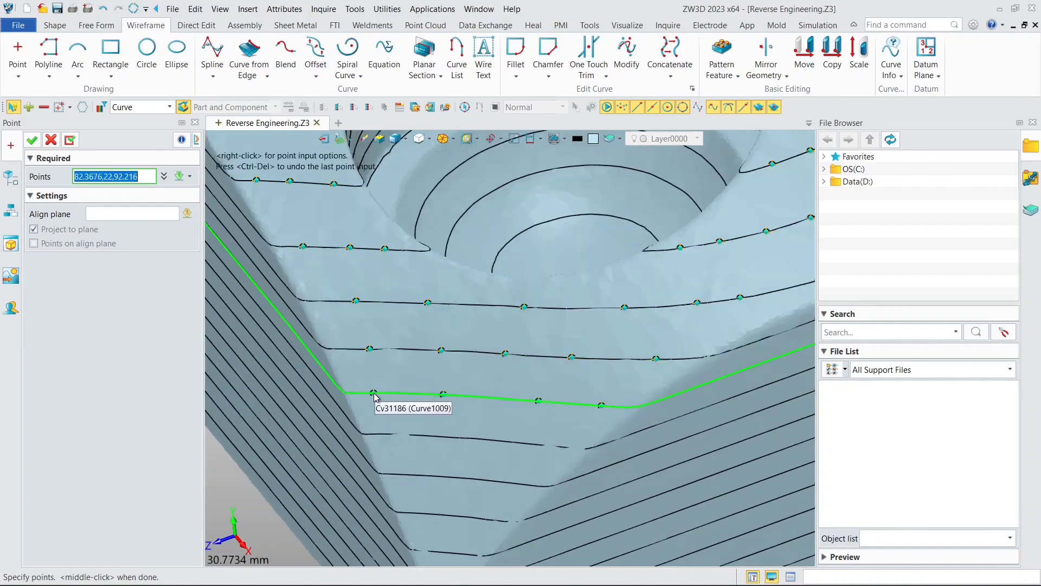
{"action": "left_click", "coordinate": [467, 438]}
{"action": "left_click", "coordinate": [555, 446]}
{"action": "left_click", "coordinate": [400, 474]}
Place points on the last short section curves at the tip of the tapering corner, including Curve984.
{"action": "middle_click_drag", "start_coordinate": [466, 536], "coordinate": [535, 389]}
{"action": "scroll", "coordinate": [534, 389], "scroll_direction": "up", "scroll_amount": 3}
{"action": "left_click", "coordinate": [518, 414]}
{"action": "left_click", "coordinate": [482, 474]}
{"action": "left_click", "coordinate": [504, 476]}
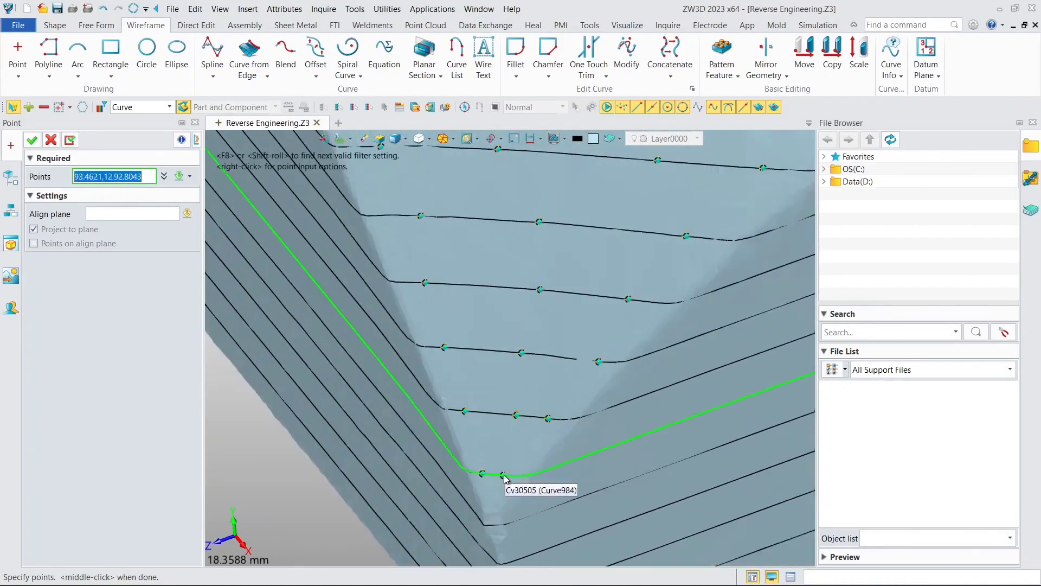
Place points on the outer section curves between the dome and the block's far corner.
{"action": "scroll", "coordinate": [510, 433], "scroll_direction": "down", "scroll_amount": 5}
{"action": "right_click_drag", "start_coordinate": [534, 369], "coordinate": [368, 255]}
{"action": "scroll", "coordinate": [507, 307], "scroll_direction": "down", "scroll_amount": 5}
{"action": "scroll", "coordinate": [667, 257], "scroll_direction": "up", "scroll_amount": 5}
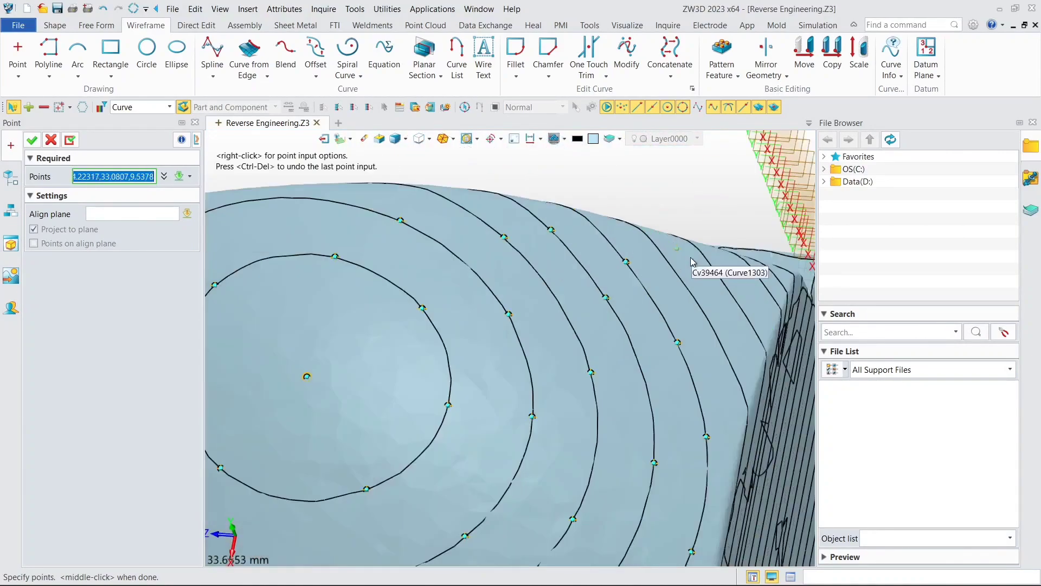
{"action": "left_click", "coordinate": [669, 264]}
{"action": "left_click", "coordinate": [693, 297]}
{"action": "left_click", "coordinate": [718, 340]}
{"action": "left_click", "coordinate": [760, 340]}
{"action": "left_click", "coordinate": [735, 299]}
{"action": "left_click", "coordinate": [758, 277]}
Add points on Curve1303, the outermost section curve at the far corner beside the dome.
{"action": "right_click_drag", "start_coordinate": [713, 295], "coordinate": [653, 320]}
{"action": "scroll", "coordinate": [659, 331], "scroll_direction": "up", "scroll_amount": 4}
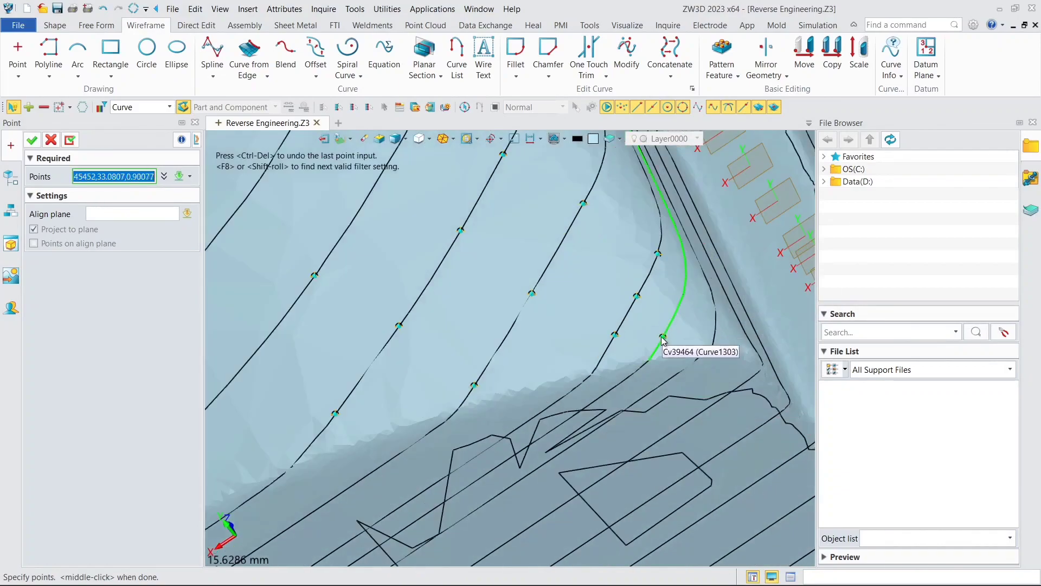
{"action": "left_click", "coordinate": [662, 337]}
{"action": "left_click", "coordinate": [686, 280]}
Check the point coverage over the block's whole top surface and complete the Point feature.
{"action": "scroll", "coordinate": [678, 284], "scroll_direction": "down", "scroll_amount": 4}
{"action": "right_click_drag", "start_coordinate": [678, 284], "coordinate": [634, 290]}
{"action": "scroll", "coordinate": [510, 260], "scroll_direction": "down", "scroll_amount": 5}
{"action": "middle_click_drag", "start_coordinate": [469, 242], "coordinate": [634, 350]}
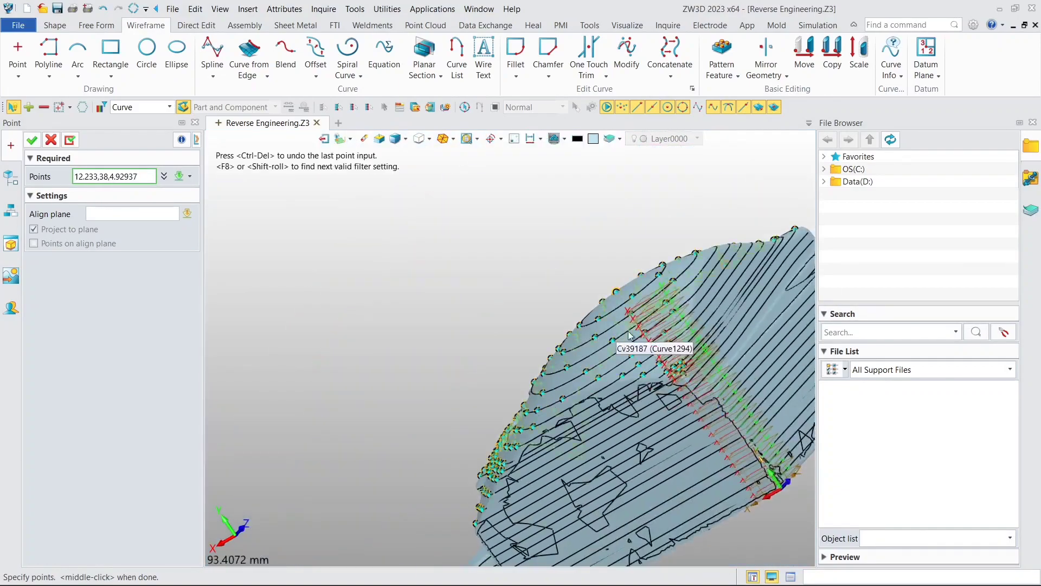
{"action": "right_click_drag", "start_coordinate": [591, 337], "coordinate": [660, 352]}
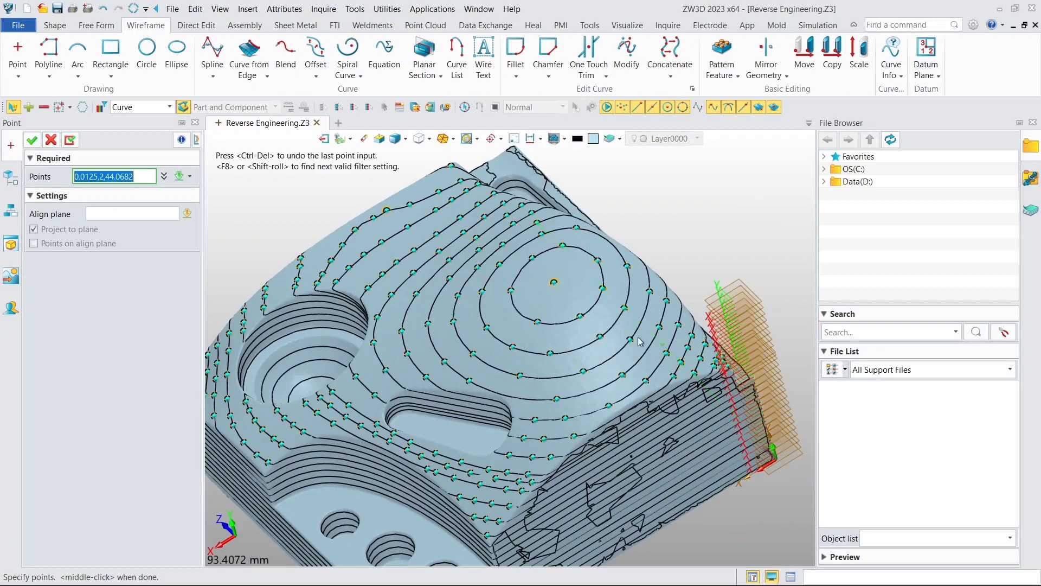
{"action": "middle_click_drag", "start_coordinate": [596, 335], "coordinate": [683, 297]}
{"action": "scroll", "coordinate": [589, 281], "scroll_direction": "down", "scroll_amount": 3}
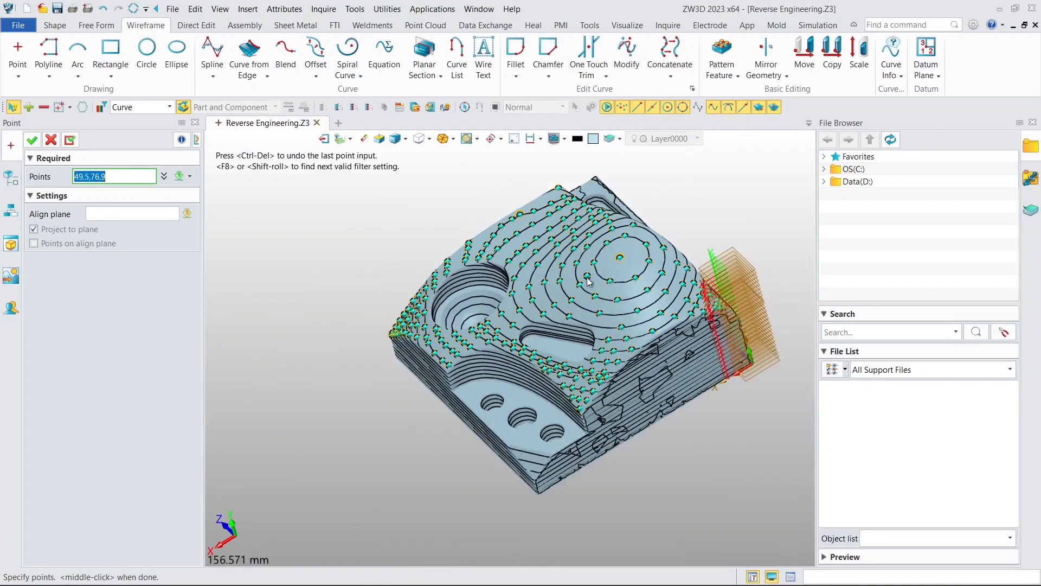
{"action": "middle_click_drag", "start_coordinate": [575, 281], "coordinate": [591, 296]}
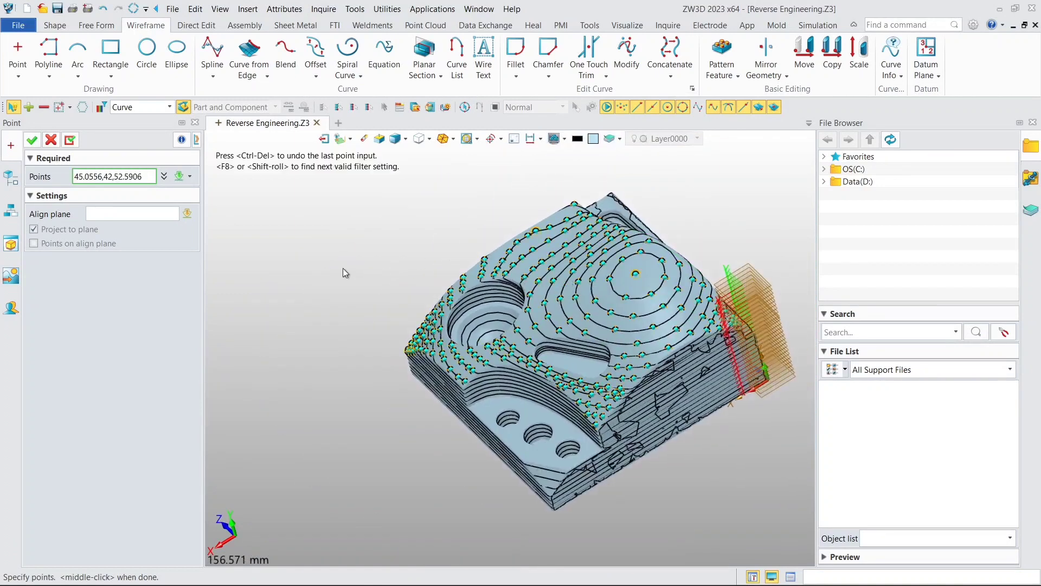
{"action": "left_click", "coordinate": [32, 142]}
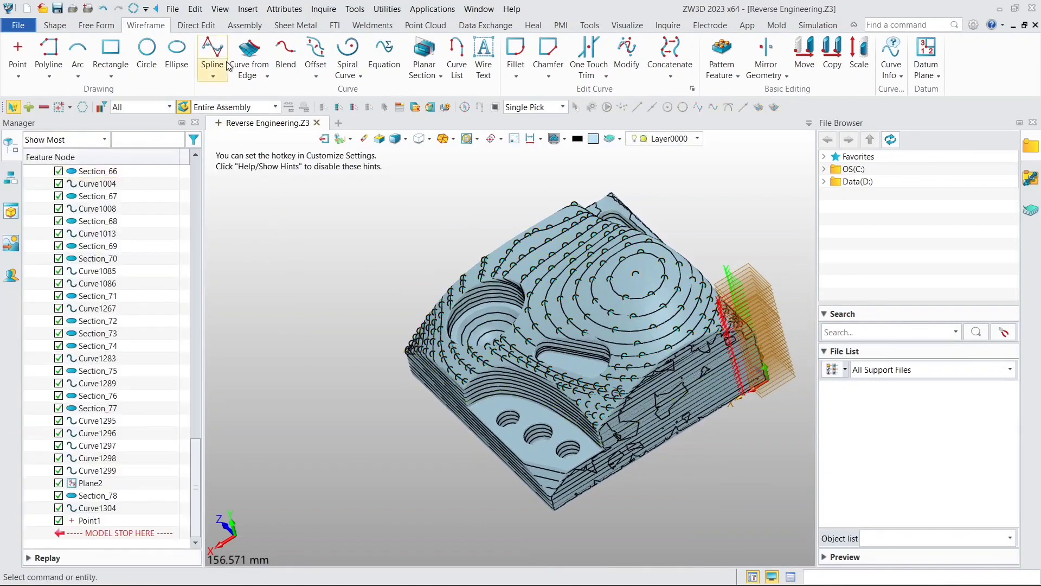
Start a degree 3 through-points spline with picking restricted to curves, running from the tapered corner up the side edge.
{"action": "left_click", "coordinate": [212, 54]}
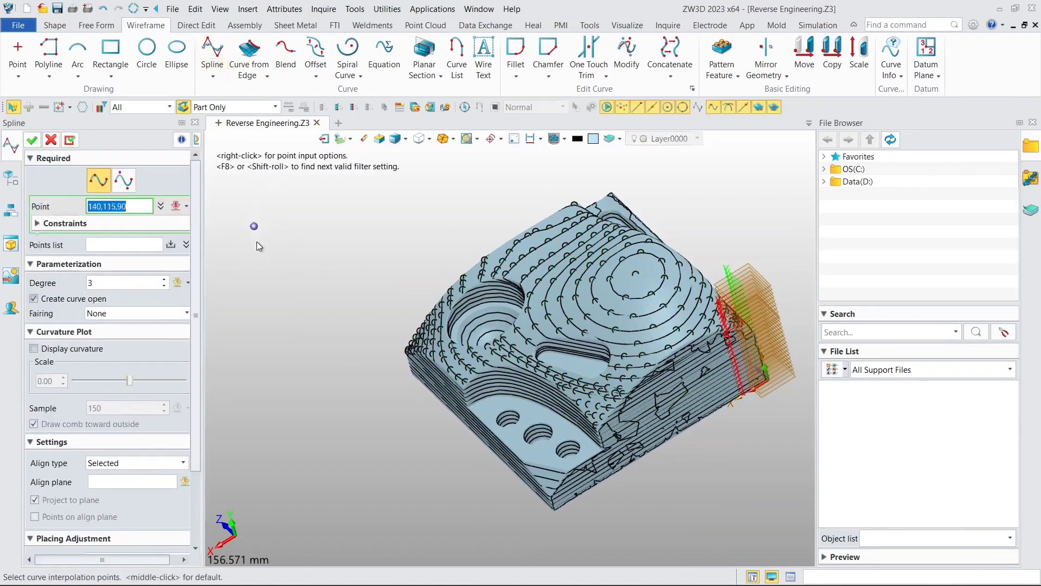
{"action": "right_click_drag", "start_coordinate": [437, 309], "coordinate": [506, 316]}
{"action": "scroll", "coordinate": [449, 423], "scroll_direction": "up", "scroll_amount": 6}
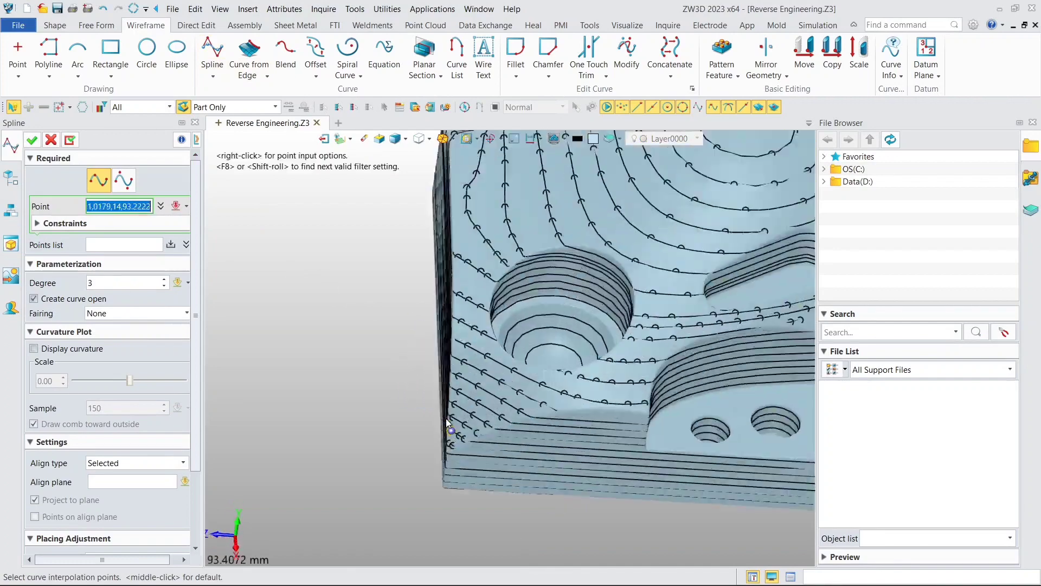
{"action": "scroll", "coordinate": [455, 429], "scroll_direction": "up", "scroll_amount": 4}
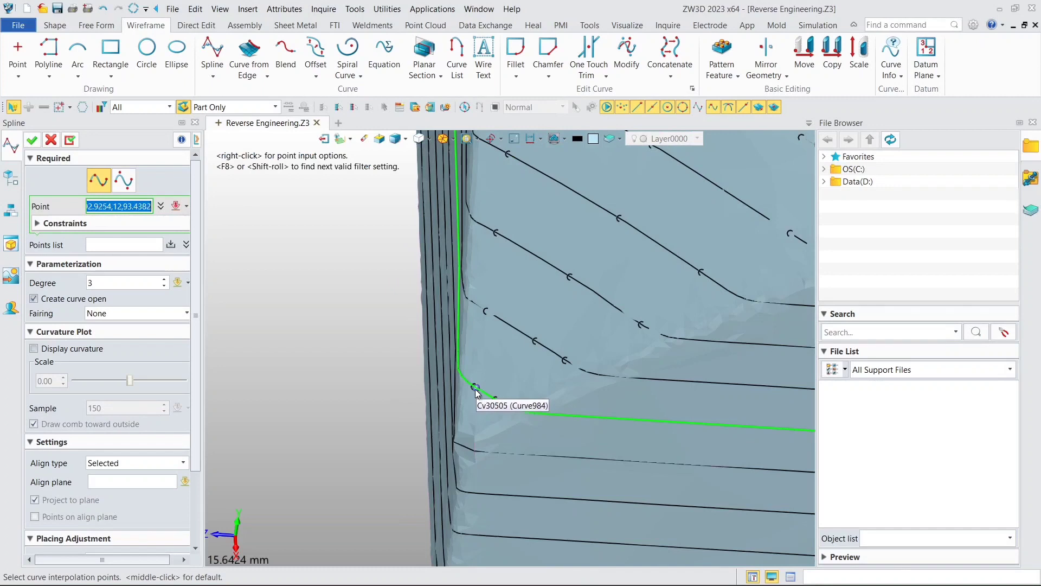
{"action": "left_click", "coordinate": [146, 106]}
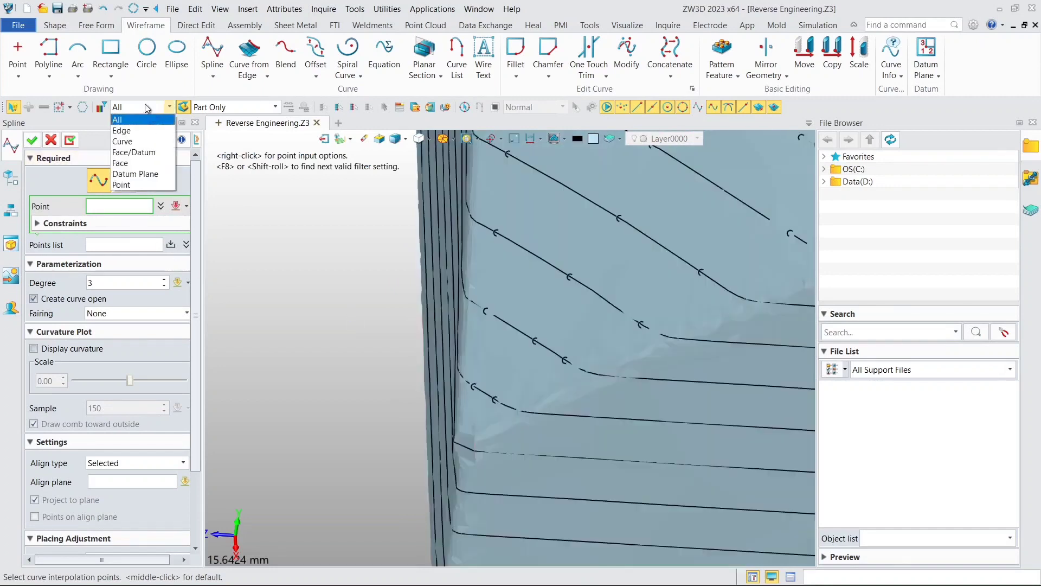
{"action": "left_click", "coordinate": [131, 142]}
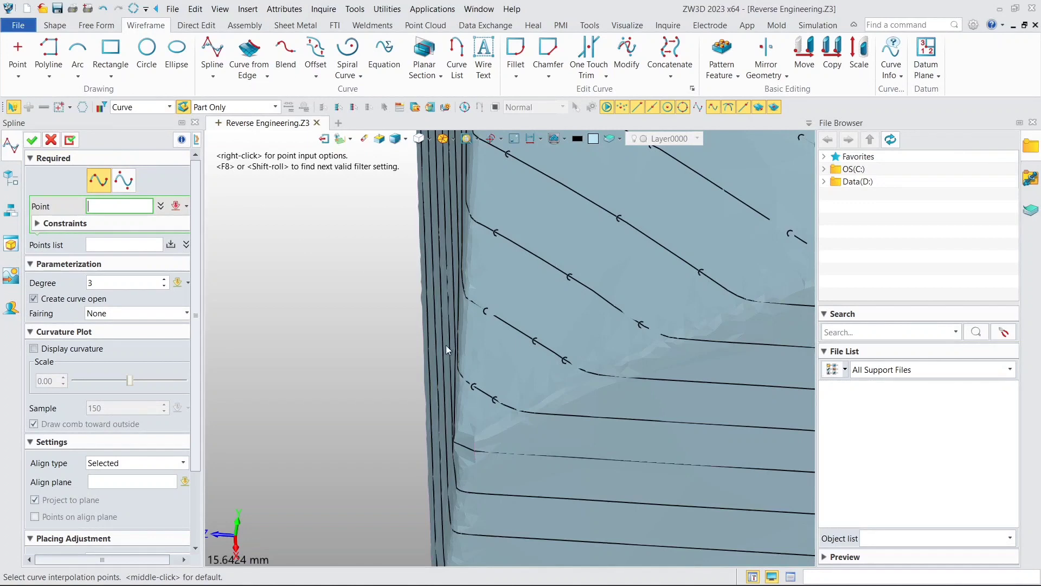
{"action": "left_click", "coordinate": [473, 383]}
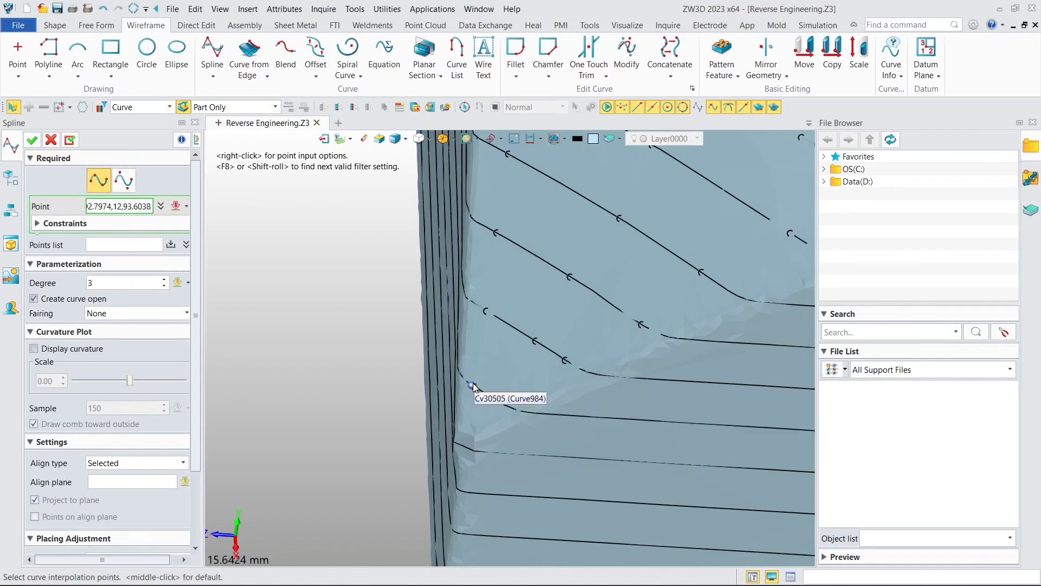
{"action": "left_click", "coordinate": [483, 307]}
{"action": "middle_click_drag", "start_coordinate": [482, 254], "coordinate": [473, 344]}
{"action": "left_click", "coordinate": [475, 317]}
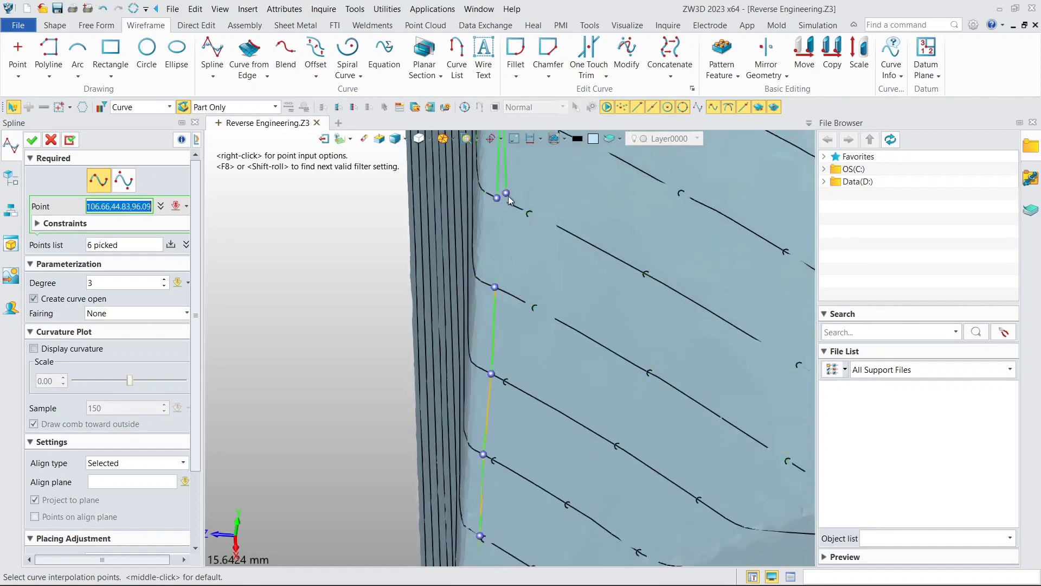
Continue the spline up the smooth surface's side boundary past Curve1302 and around the upper corner.
{"action": "left_click", "coordinate": [508, 269]}
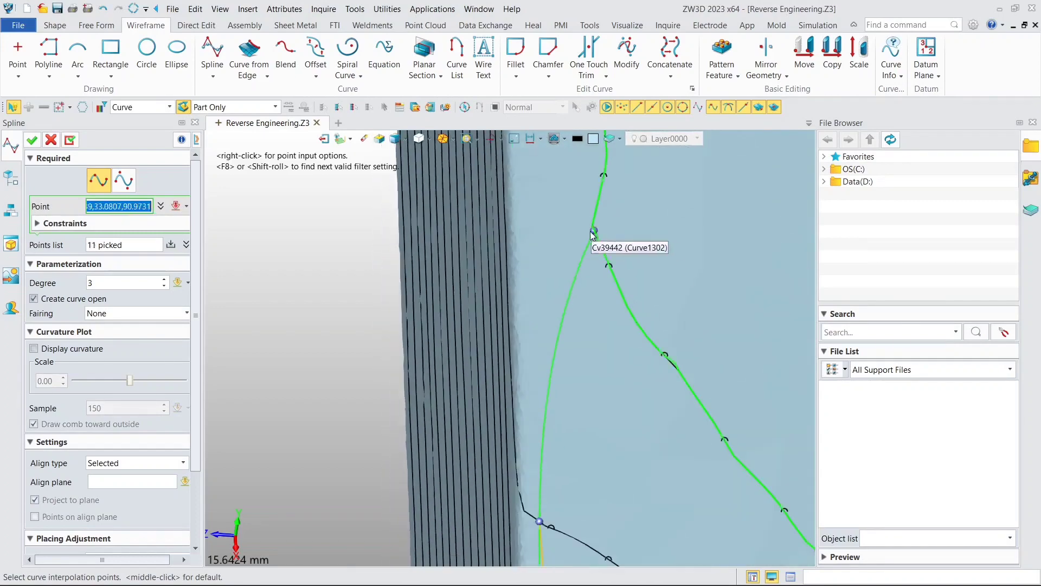
{"action": "left_click", "coordinate": [594, 228]}
{"action": "left_click", "coordinate": [537, 543]}
{"action": "left_click", "coordinate": [404, 292]}
{"action": "left_click", "coordinate": [596, 303]}
{"action": "right_click_drag", "start_coordinate": [548, 302], "coordinate": [603, 389]}
{"action": "left_click", "coordinate": [604, 390]}
{"action": "left_click", "coordinate": [563, 416]}
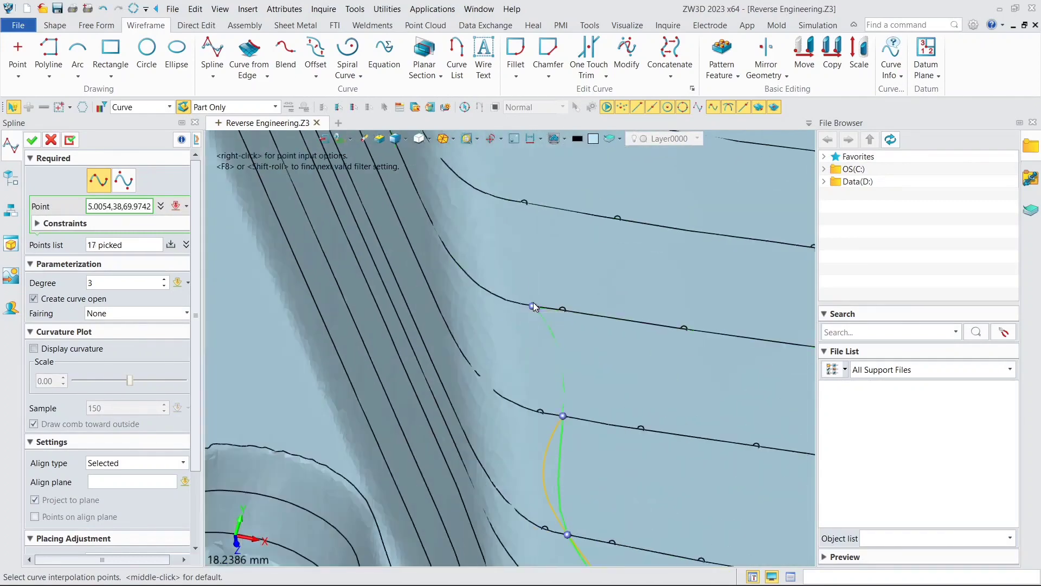
Extend the spline along the smooth surface's boundary beside the rear pocket, picking on successive section curves.
{"action": "left_click", "coordinate": [532, 301]}
{"action": "left_click", "coordinate": [512, 298]}
{"action": "left_click", "coordinate": [524, 408]}
{"action": "left_click", "coordinate": [485, 293]}
{"action": "left_click", "coordinate": [411, 242]}
{"action": "right_click_drag", "start_coordinate": [411, 242], "coordinate": [483, 367]}
{"action": "left_click", "coordinate": [458, 346]}
{"action": "left_click", "coordinate": [416, 302]}
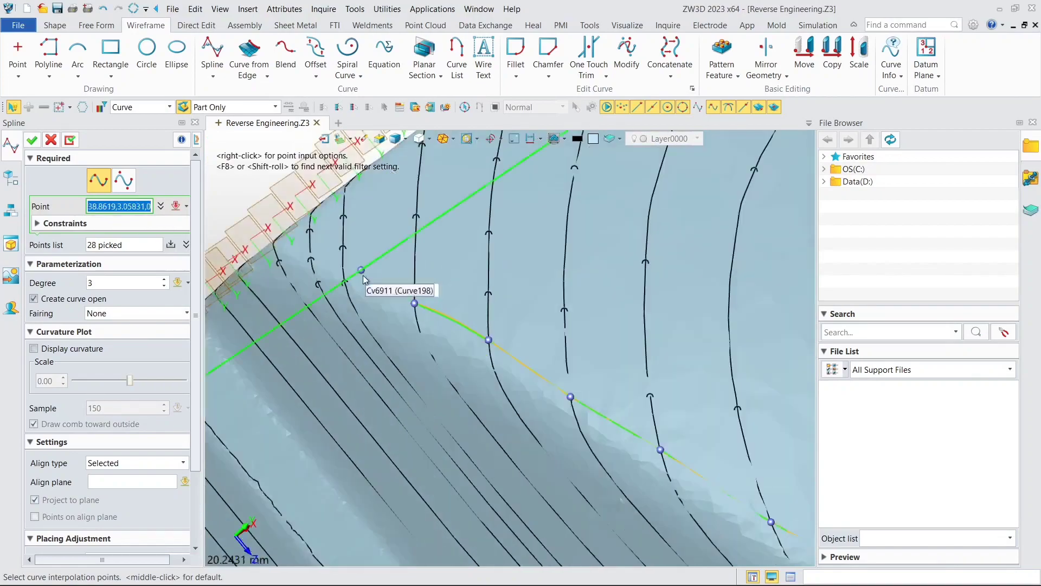
Carry the spline around the far corner of the smooth surface near the stacked datum planes.
{"action": "left_click", "coordinate": [365, 278]}
{"action": "left_click", "coordinate": [412, 323]}
{"action": "left_click", "coordinate": [321, 288]}
{"action": "right_click_drag", "start_coordinate": [320, 288], "coordinate": [551, 284]}
{"action": "left_click", "coordinate": [551, 283]}
{"action": "left_click", "coordinate": [557, 427]}
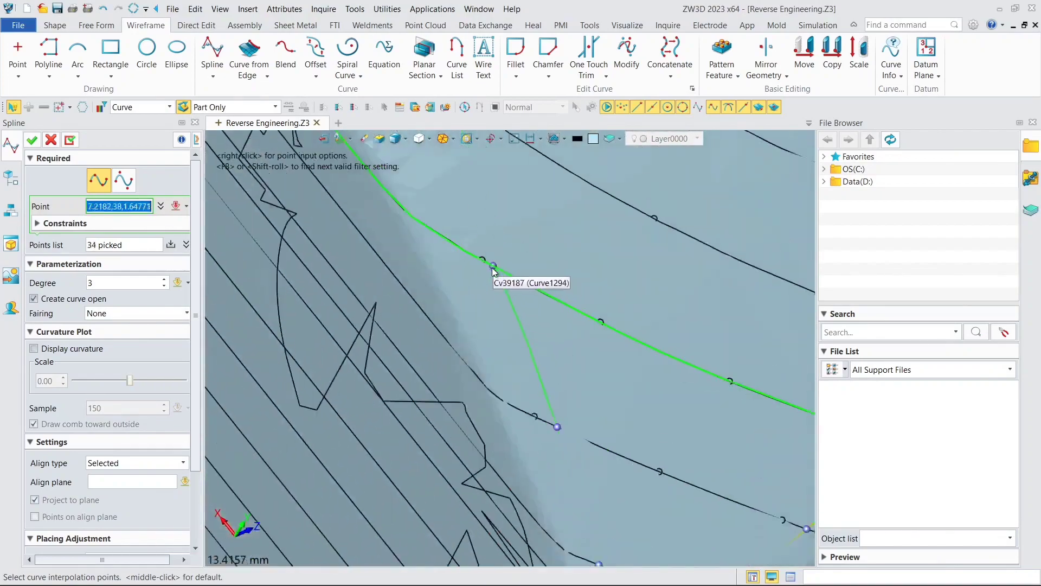
Extend the spline along the dome-side edge above the rough side wall, starting on Curve1294.
{"action": "left_click", "coordinate": [491, 262]}
{"action": "left_click", "coordinate": [416, 315]}
{"action": "right_click_drag", "start_coordinate": [416, 315], "coordinate": [532, 288]}
{"action": "left_click", "coordinate": [532, 288]}
{"action": "left_click", "coordinate": [423, 321]}
{"action": "left_click", "coordinate": [398, 345]}
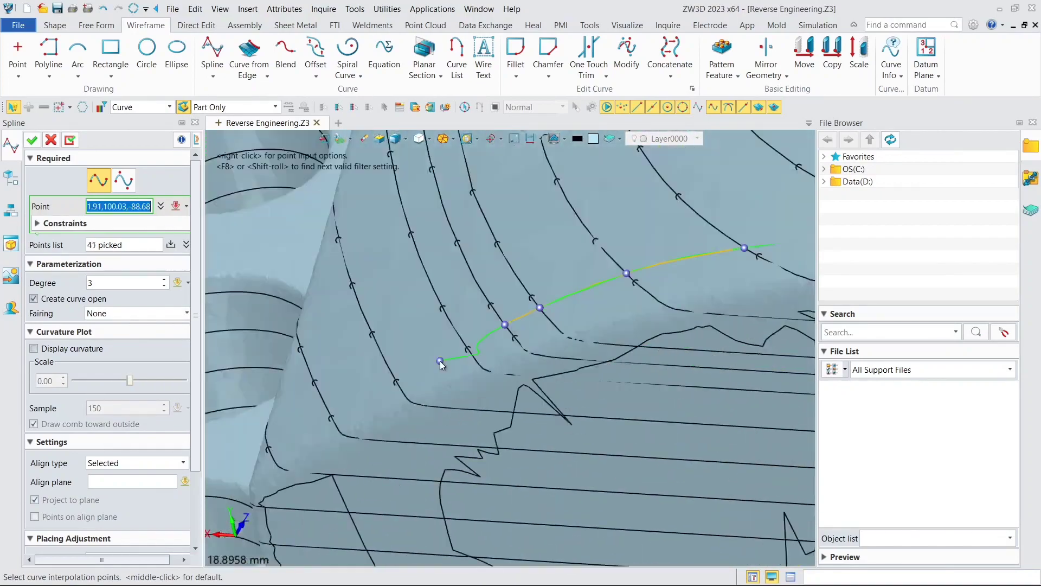
Continue the spline to the end of the dome-side edge and around onto the large curved step's rim.
{"action": "left_click", "coordinate": [440, 360]}
{"action": "left_click", "coordinate": [387, 382]}
{"action": "left_click", "coordinate": [337, 404]}
{"action": "left_click", "coordinate": [267, 449]}
{"action": "left_click", "coordinate": [357, 408]}
{"action": "left_click", "coordinate": [275, 417]}
{"action": "middle_click_drag", "start_coordinate": [276, 417], "coordinate": [496, 384]}
{"action": "left_click", "coordinate": [334, 390]}
{"action": "right_click_drag", "start_coordinate": [334, 389], "coordinate": [565, 385]}
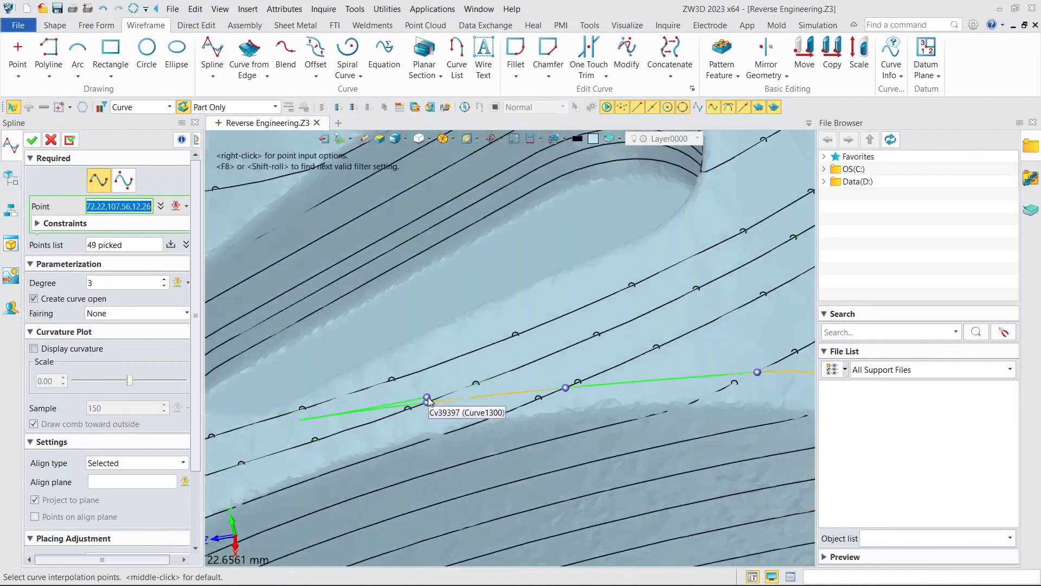
Continue the spline along the large curved step's rim and around its end towards the round pocket, picking on successive section curves.
{"action": "left_click", "coordinate": [428, 398]}
{"action": "left_click", "coordinate": [427, 452]}
{"action": "right_click_drag", "start_coordinate": [428, 451], "coordinate": [589, 286]}
{"action": "left_click", "coordinate": [551, 381]}
{"action": "left_click", "coordinate": [460, 443]}
{"action": "left_click", "coordinate": [414, 402]}
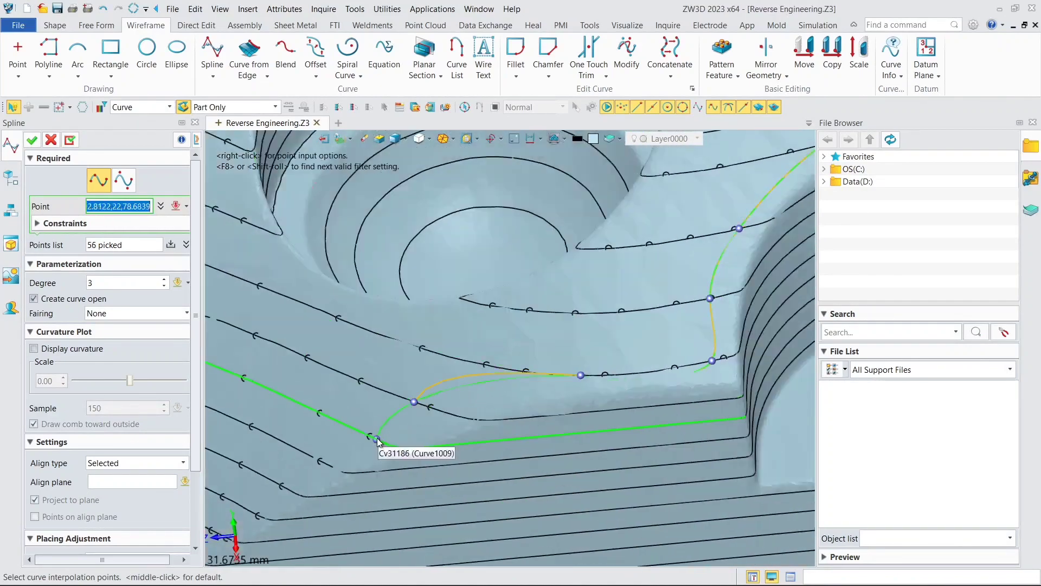
Carry the spline along the edge below the round pocket back to its starting corner and finish the boundary curve.
{"action": "left_click", "coordinate": [379, 436]}
{"action": "left_click", "coordinate": [312, 462]}
{"action": "left_click", "coordinate": [484, 373]}
{"action": "left_click", "coordinate": [435, 404]}
{"action": "left_click", "coordinate": [395, 433]}
{"action": "left_click", "coordinate": [340, 457]}
{"action": "scroll", "coordinate": [346, 467], "scroll_direction": "down", "scroll_amount": 10}
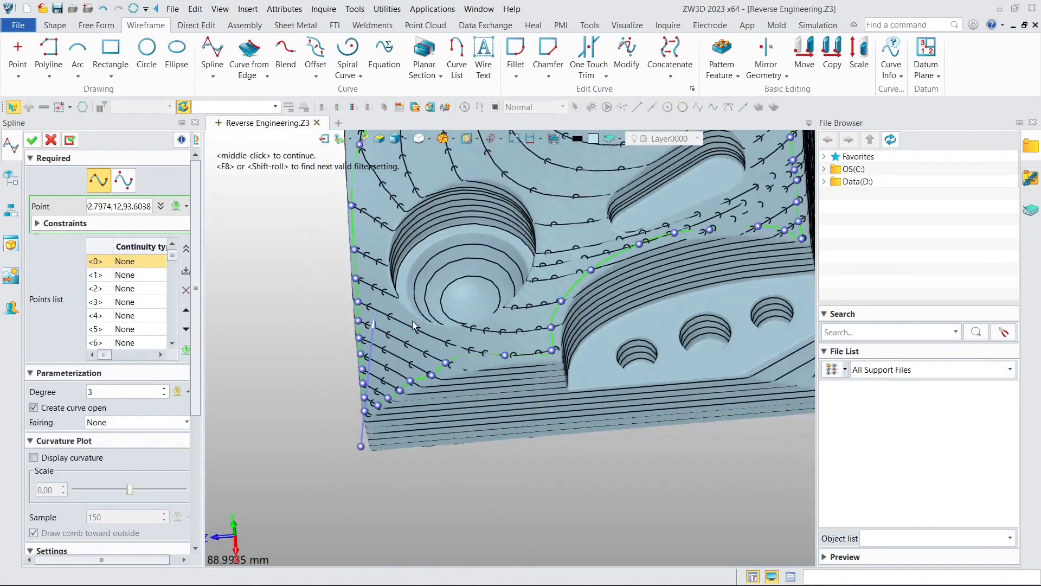
{"action": "right_click_drag", "start_coordinate": [511, 266], "coordinate": [510, 309]}
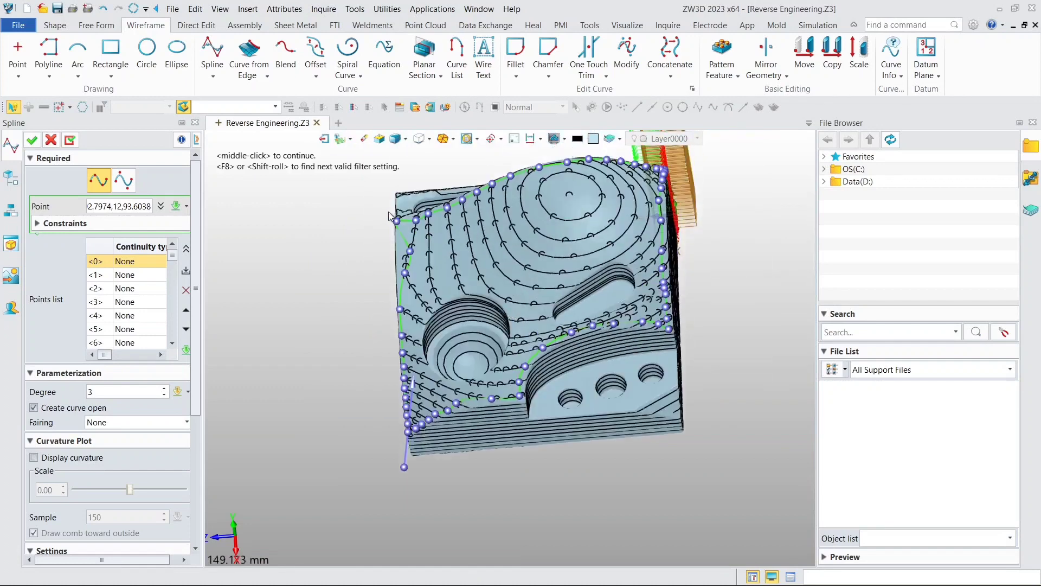
{"action": "left_click", "coordinate": [31, 140]}
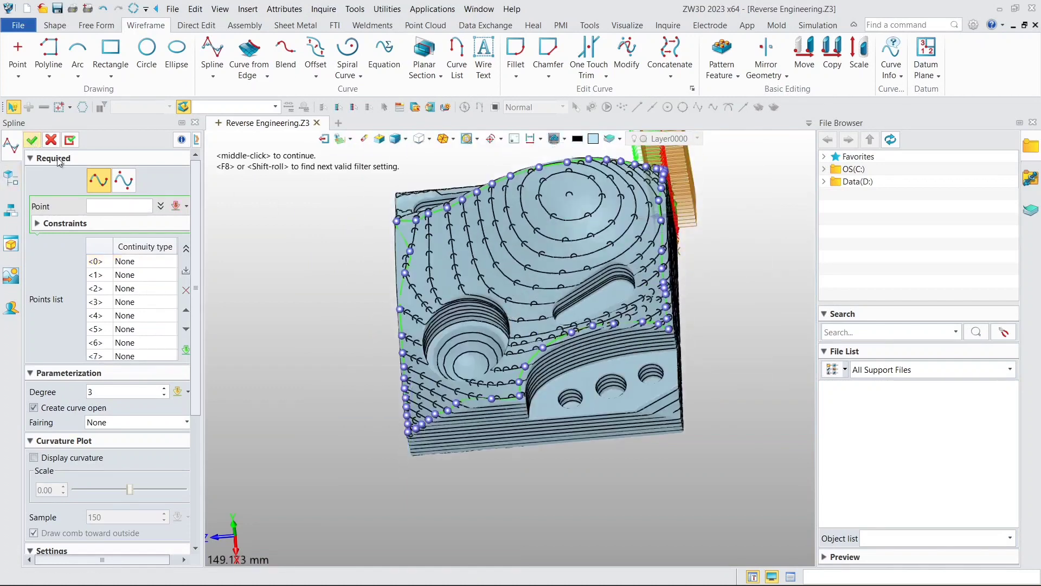
Start a FEM Patch and select the finished boundary spline around the smooth surface as its boundary.
{"action": "scroll", "coordinate": [290, 235], "scroll_direction": "down", "scroll_amount": 2}
{"action": "right_click_drag", "start_coordinate": [320, 268], "coordinate": [326, 264]}
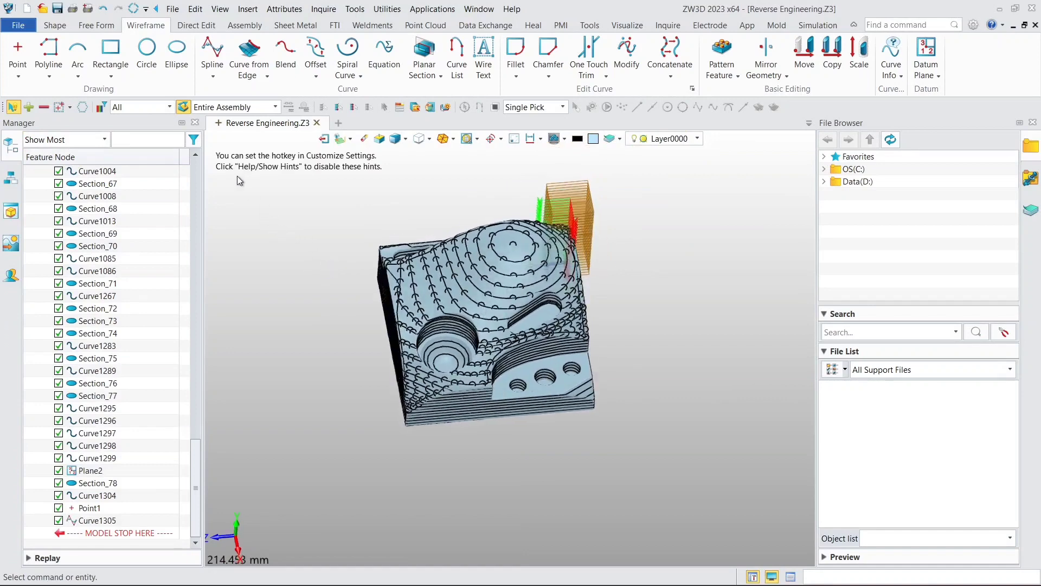
{"action": "left_click", "coordinate": [103, 26]}
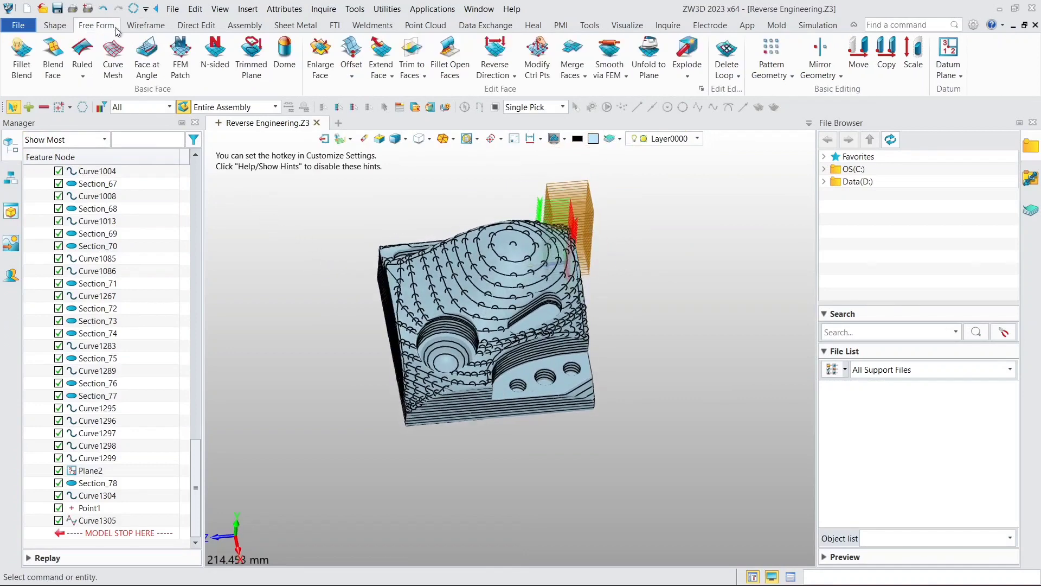
{"action": "left_click", "coordinate": [182, 76]}
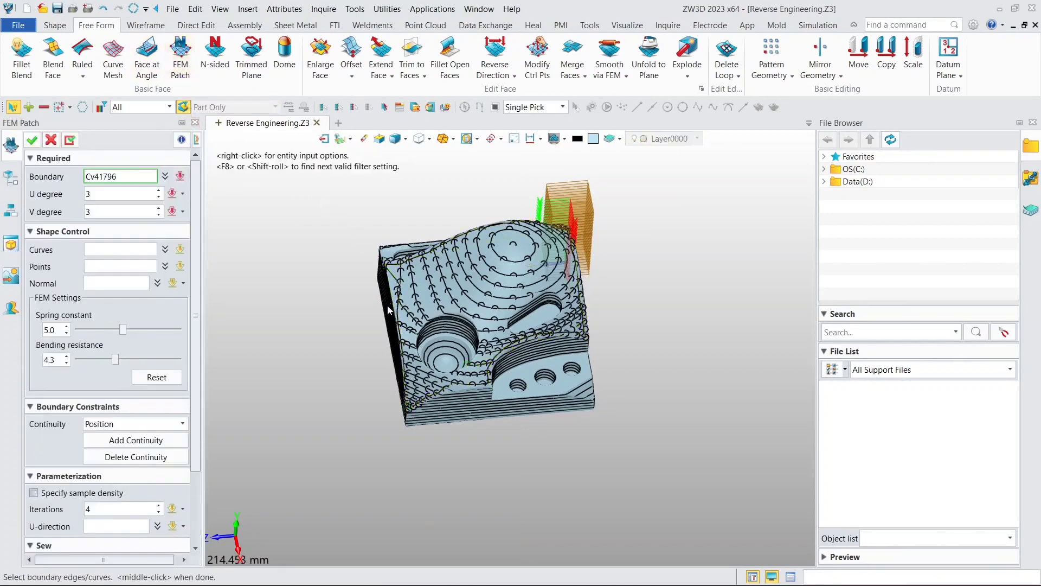
{"action": "scroll", "coordinate": [390, 307], "scroll_direction": "up", "scroll_amount": 5}
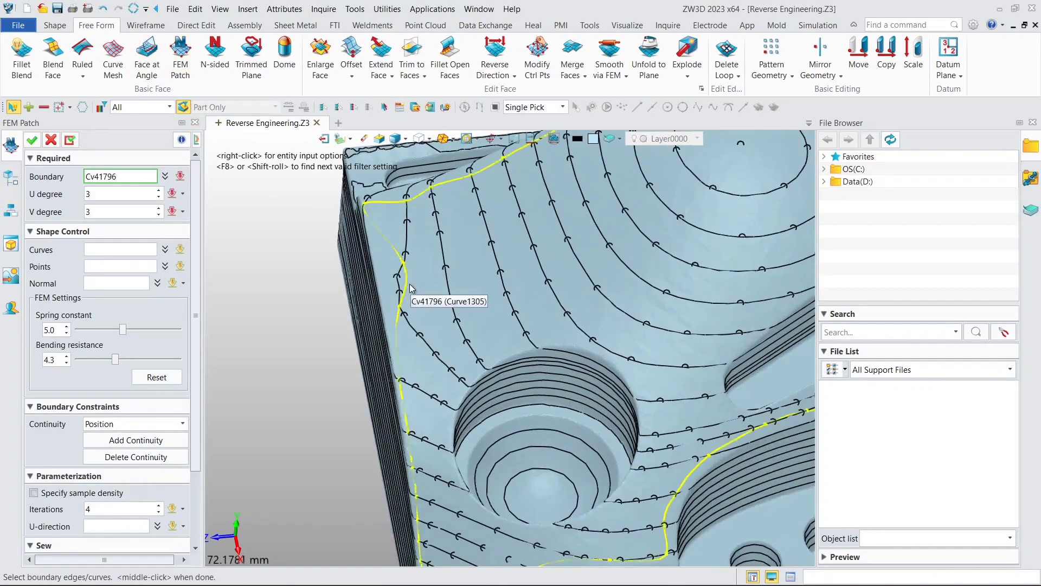
{"action": "left_click", "coordinate": [409, 284]}
{"action": "scroll", "coordinate": [409, 273], "scroll_direction": "down", "scroll_amount": 5}
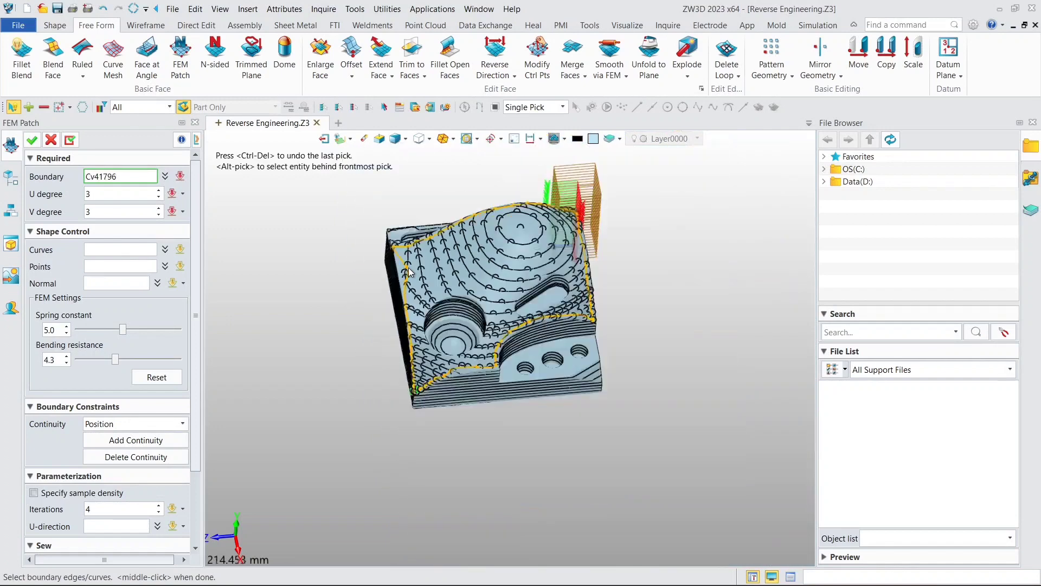
Select all the points across the smooth surface as the patch's shape control points and create the FEM patch.
{"action": "left_click", "coordinate": [117, 264]}
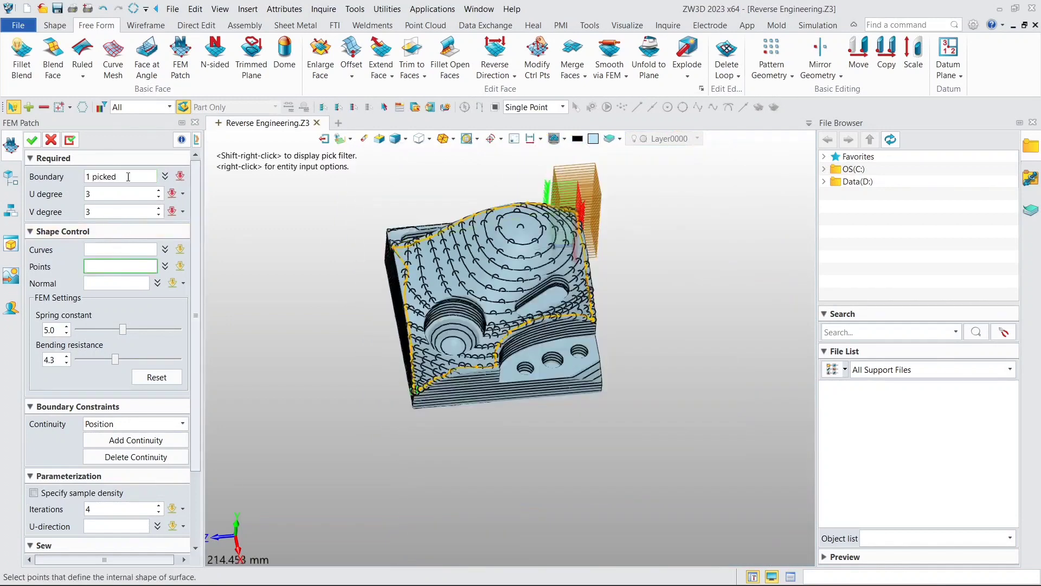
{"action": "left_click", "coordinate": [135, 105]}
{"action": "middle_click_drag", "start_coordinate": [388, 245], "coordinate": [390, 206]}
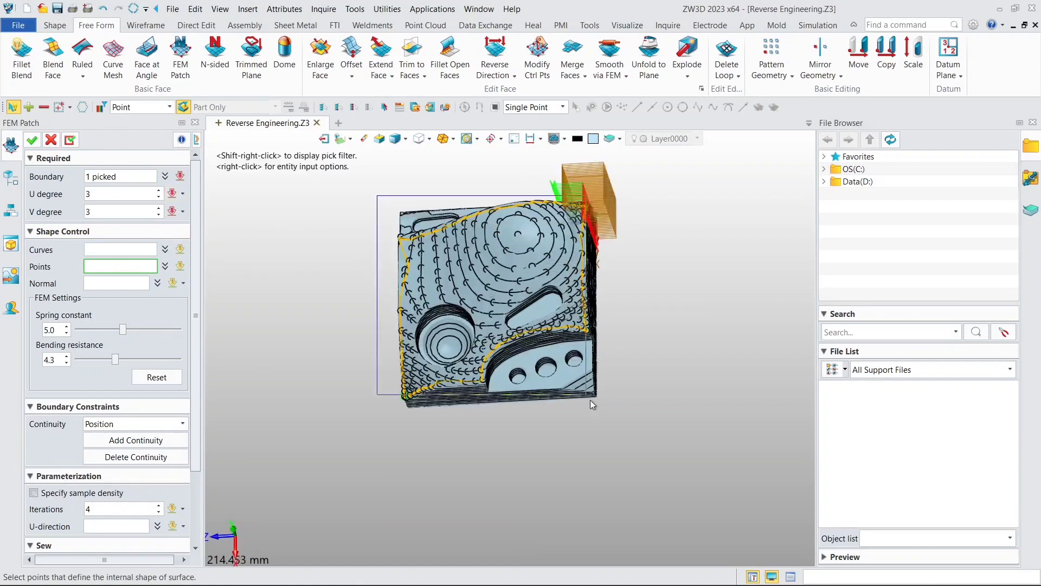
{"action": "left_click_drag", "start_coordinate": [592, 404], "coordinate": [611, 422]}
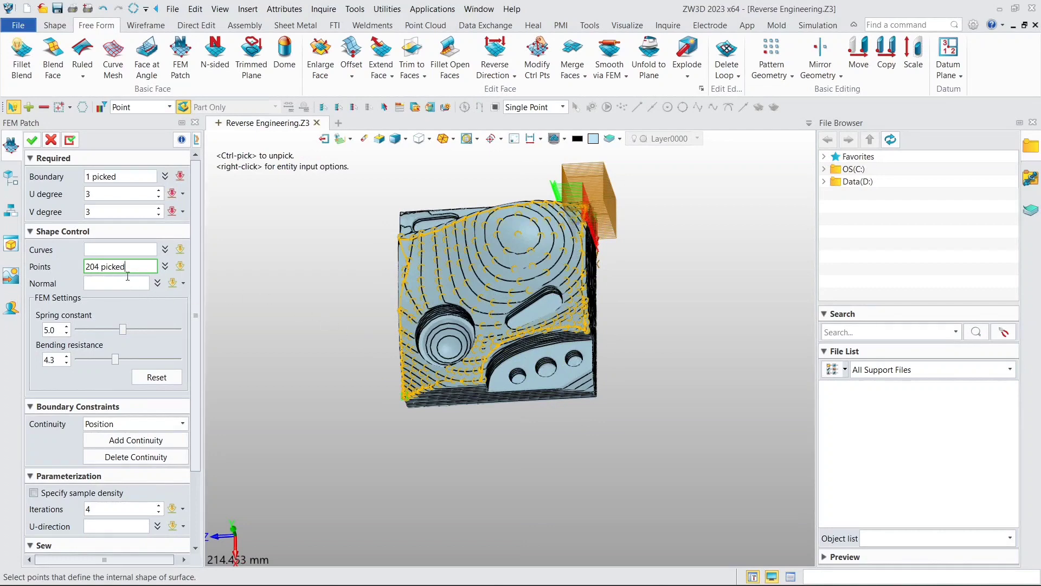
{"action": "middle_click", "coordinate": [167, 213]}
Examine from several sides how closely the new FEM patch surface follows the block's top and its section curves.
{"action": "middle_click_drag", "start_coordinate": [439, 317], "coordinate": [431, 220]}
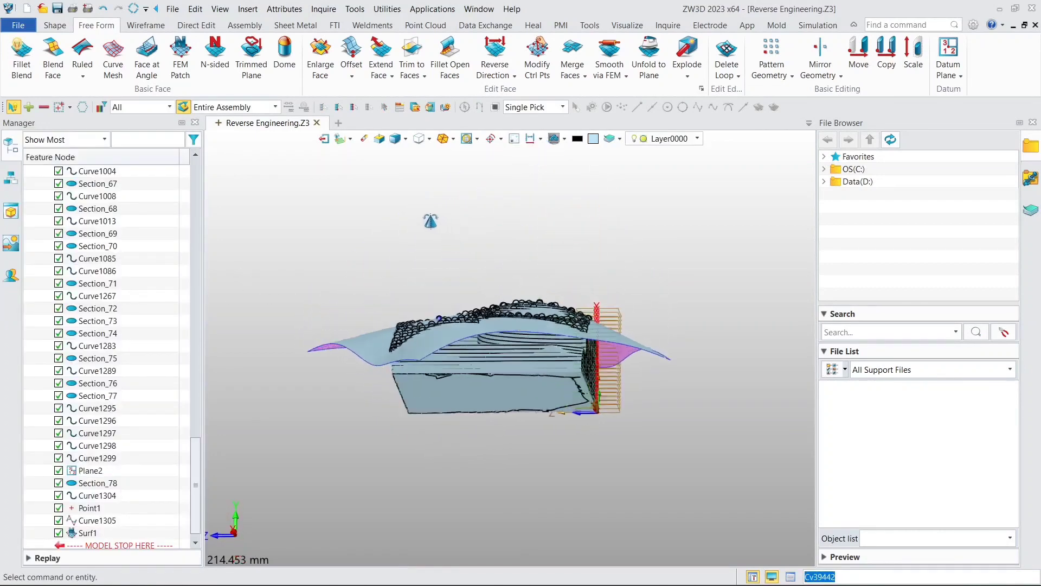
{"action": "right_click_drag", "start_coordinate": [431, 220], "coordinate": [405, 252]}
{"action": "scroll", "coordinate": [405, 341], "scroll_direction": "up", "scroll_amount": 7}
{"action": "right_click_drag", "start_coordinate": [449, 350], "coordinate": [602, 348]}
{"action": "right_click_drag", "start_coordinate": [506, 354], "coordinate": [650, 338]}
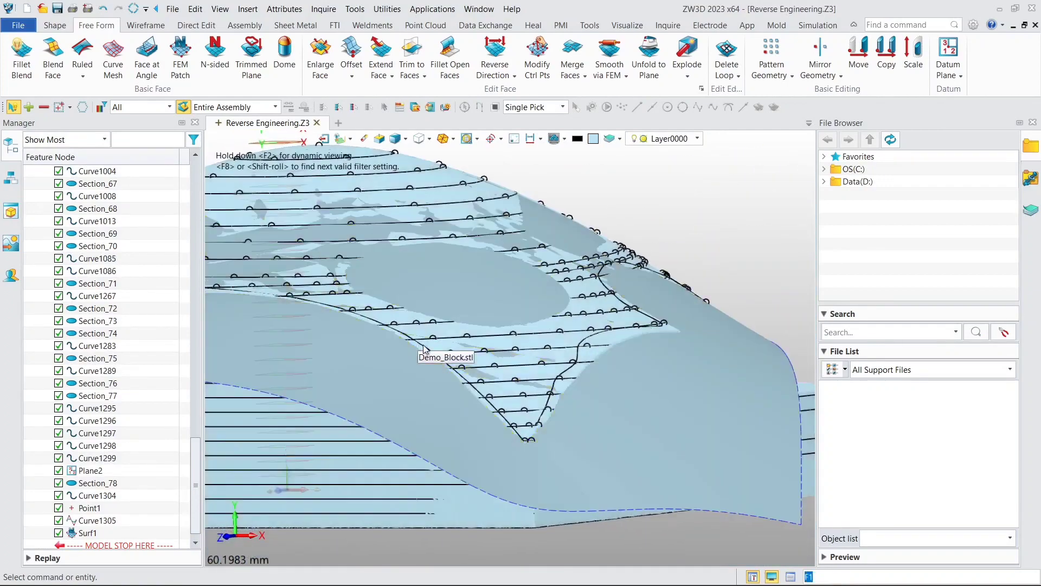
{"action": "right_click_drag", "start_coordinate": [424, 349], "coordinate": [506, 326]}
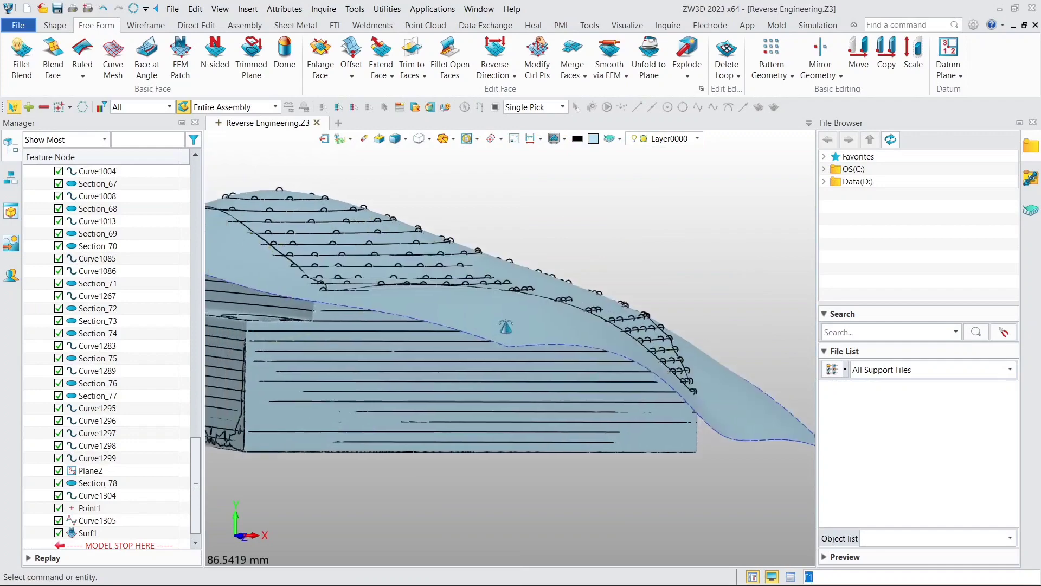
{"action": "middle_click_drag", "start_coordinate": [324, 293], "coordinate": [537, 372]}
{"action": "right_click_drag", "start_coordinate": [530, 354], "coordinate": [537, 384]}
{"action": "scroll", "coordinate": [533, 361], "scroll_direction": "down", "scroll_amount": 3}
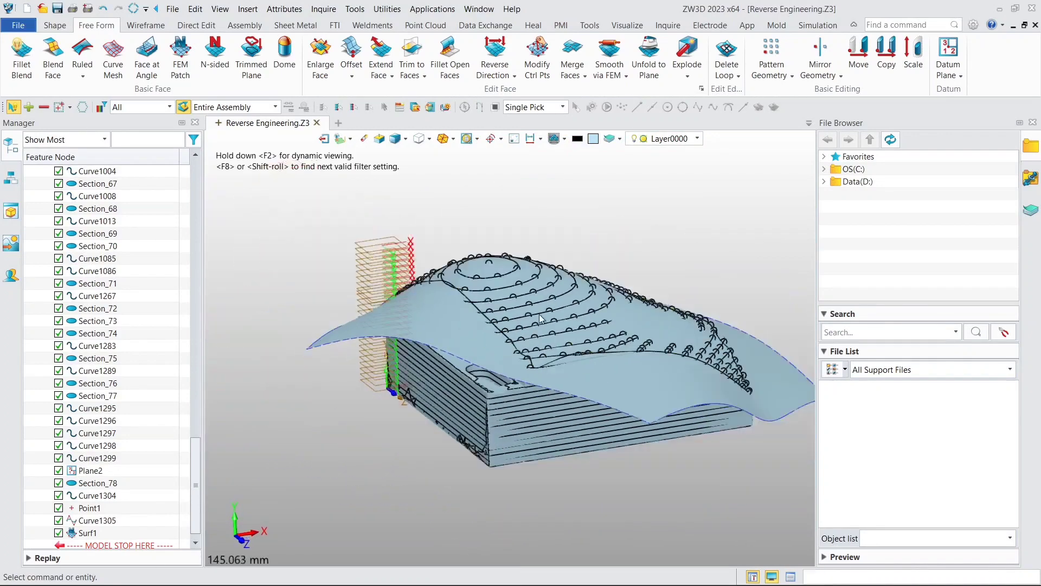
{"action": "right_click_drag", "start_coordinate": [540, 319], "coordinate": [505, 273]}
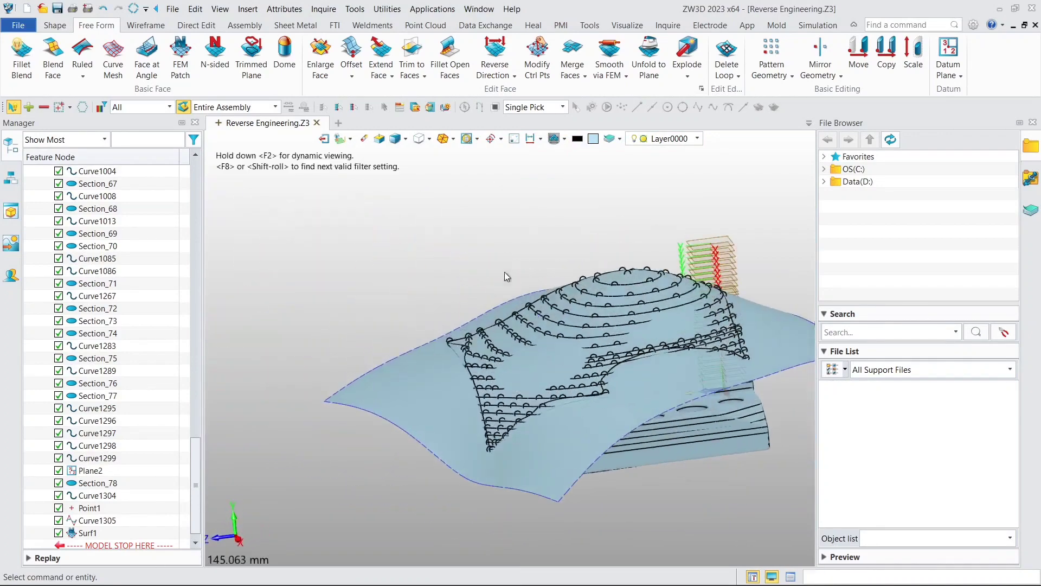
{"action": "middle_click_drag", "start_coordinate": [505, 273], "coordinate": [409, 283]}
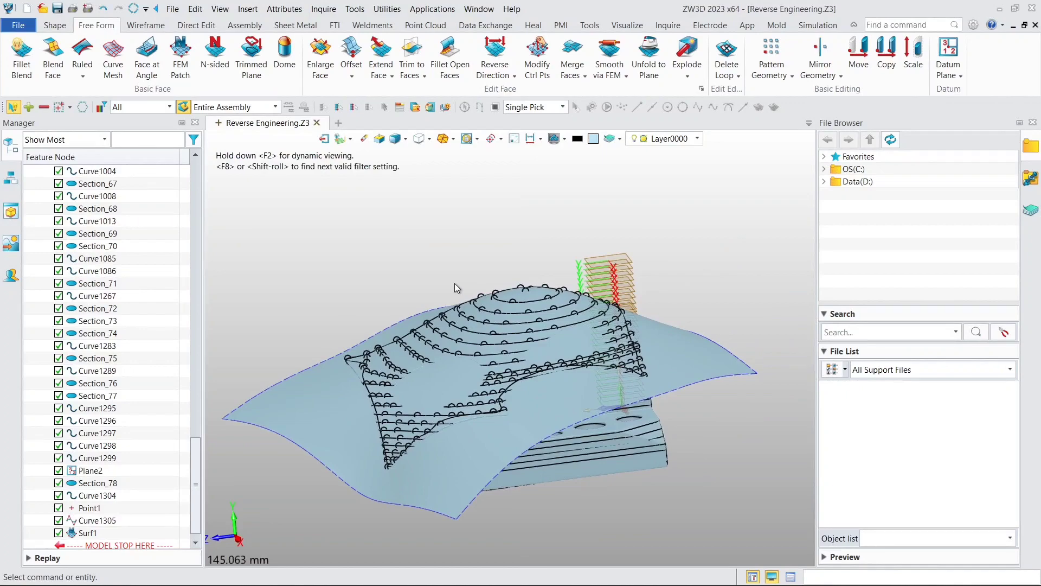
{"action": "scroll", "coordinate": [535, 455], "scroll_direction": "up", "scroll_amount": 2}
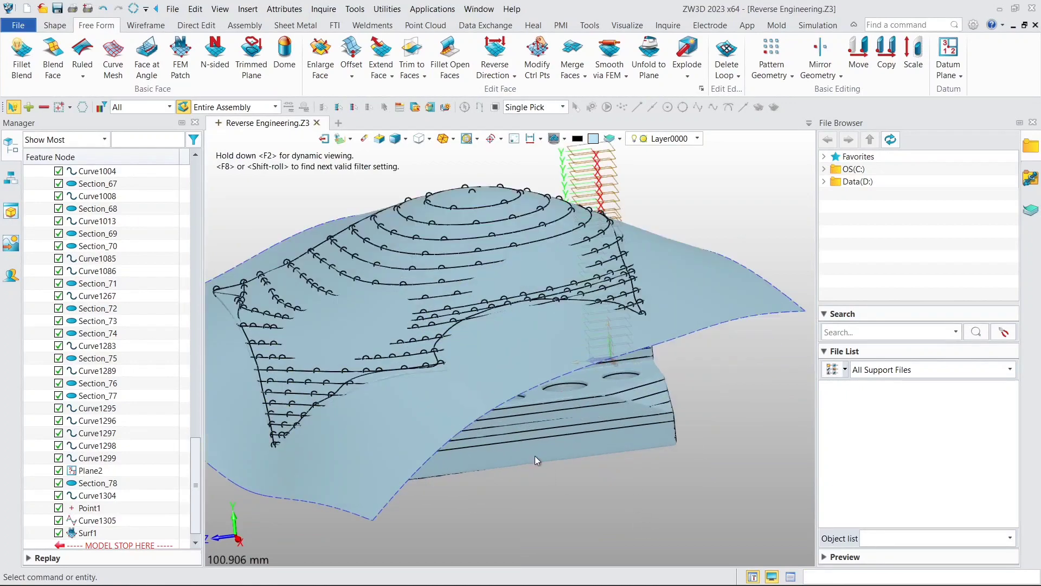
{"action": "scroll", "coordinate": [513, 443], "scroll_direction": "up", "scroll_amount": 2}
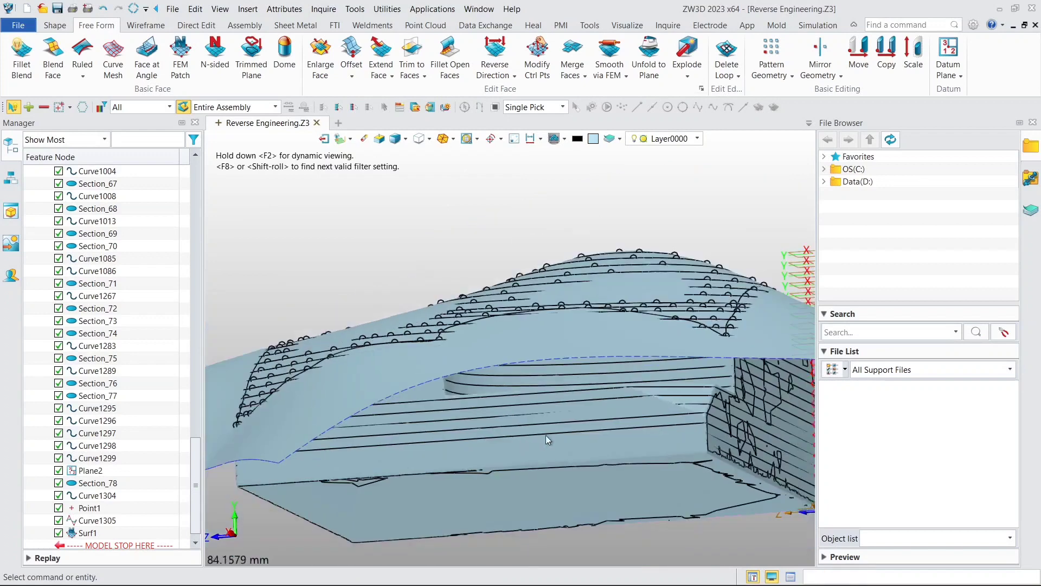
Restrict picking to curves and show only the rectangular section curve near the block's base, keeping that display status.
{"action": "left_click", "coordinate": [591, 433]}
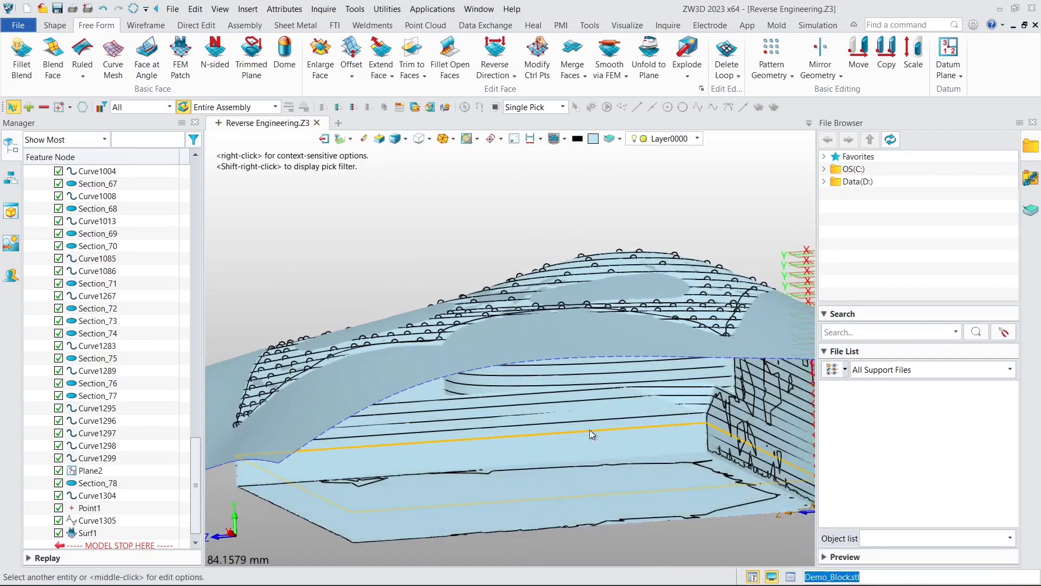
{"action": "scroll", "coordinate": [590, 429], "scroll_direction": "up", "scroll_amount": 2}
{"action": "scroll", "coordinate": [590, 431], "scroll_direction": "up", "scroll_amount": 2}
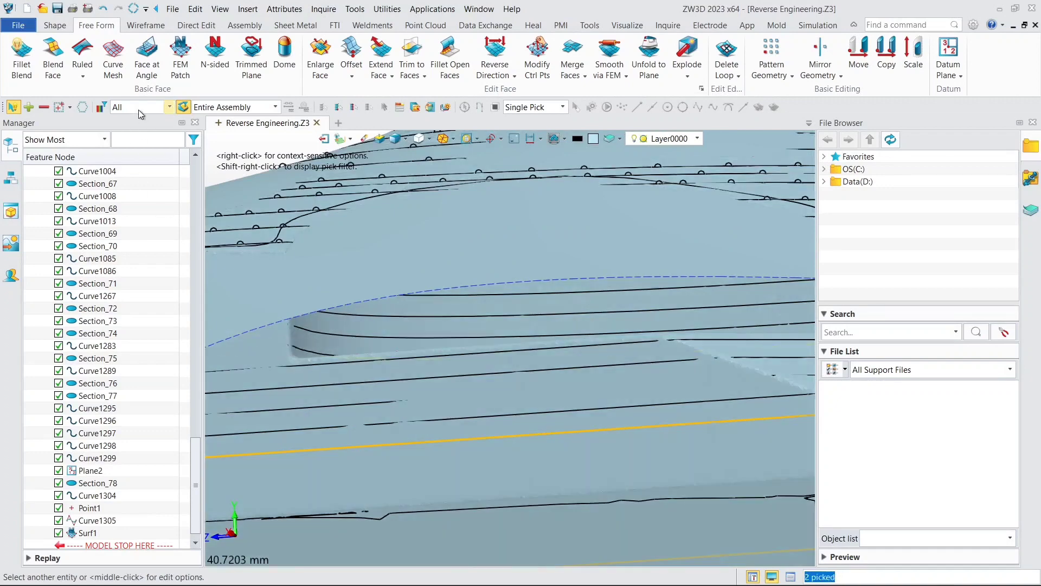
{"action": "left_click", "coordinate": [138, 108]}
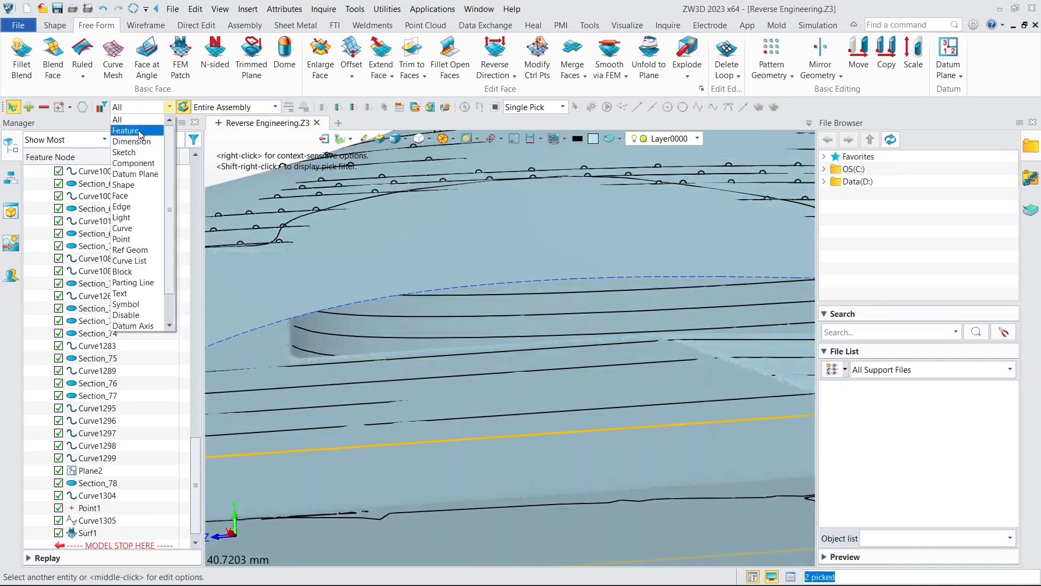
{"action": "left_click", "coordinate": [125, 228]}
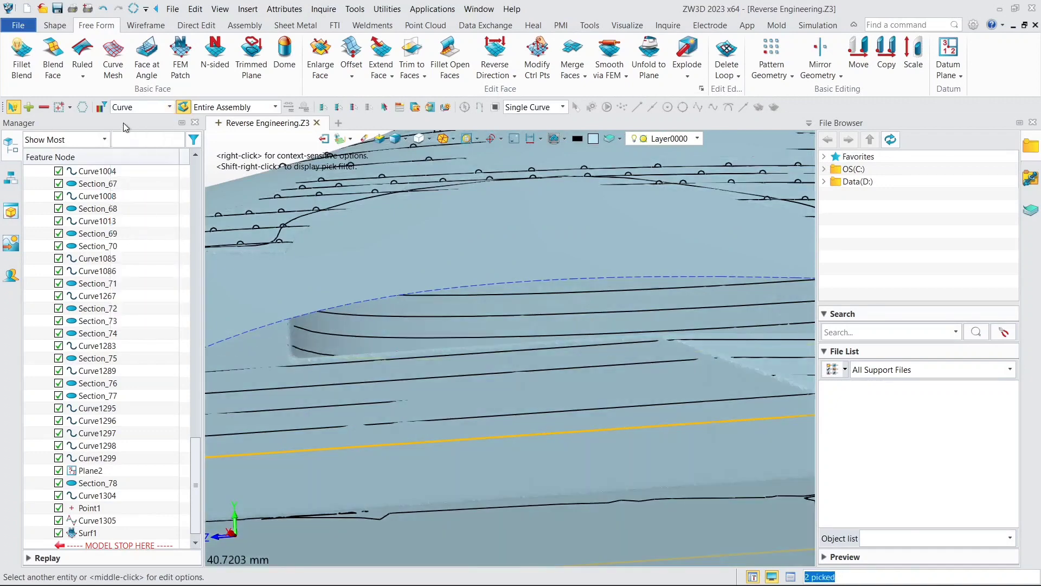
{"action": "left_click", "coordinate": [447, 441]}
{"action": "right_click", "coordinate": [447, 440]}
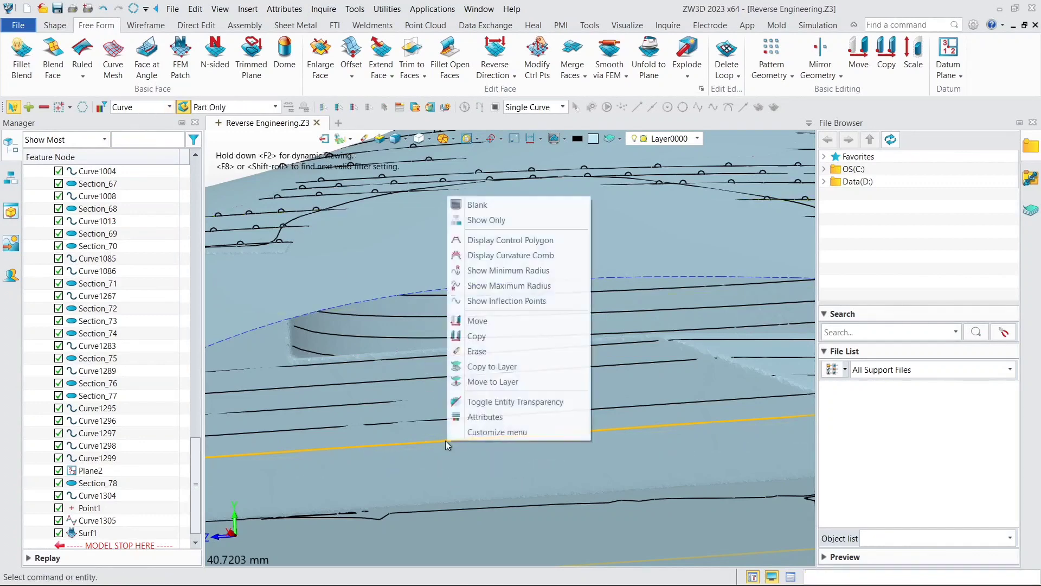
{"action": "left_click", "coordinate": [466, 227]}
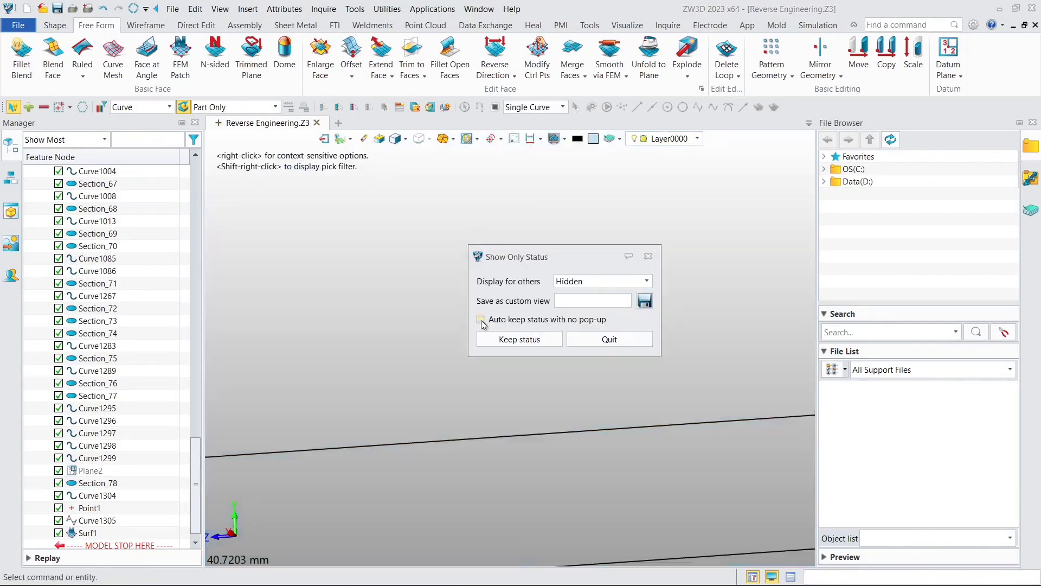
{"action": "left_click", "coordinate": [519, 339]}
{"action": "scroll", "coordinate": [476, 289], "scroll_direction": "down", "scroll_amount": 5}
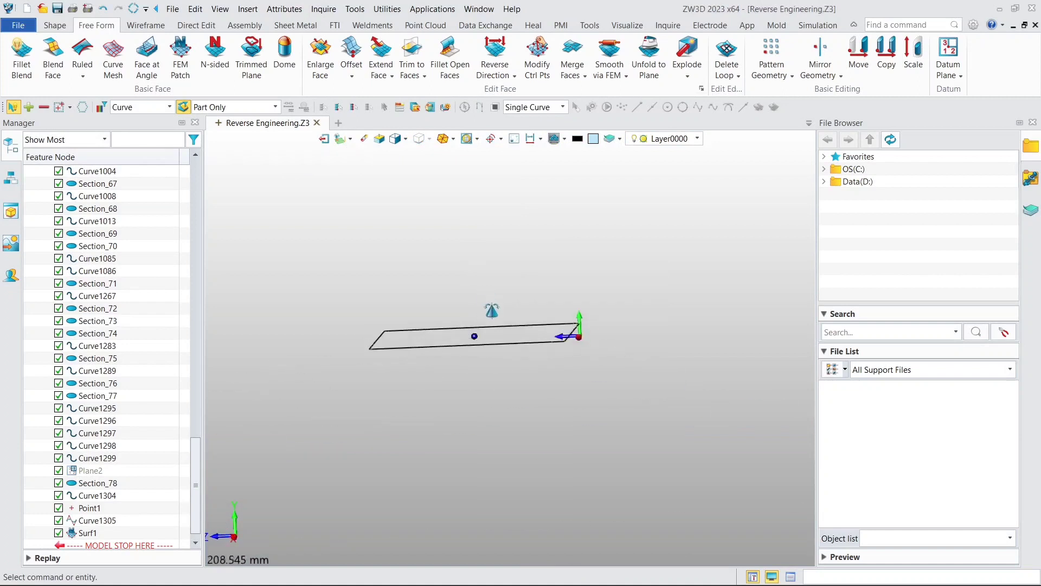
{"action": "middle_click_drag", "start_coordinate": [477, 296], "coordinate": [479, 361]}
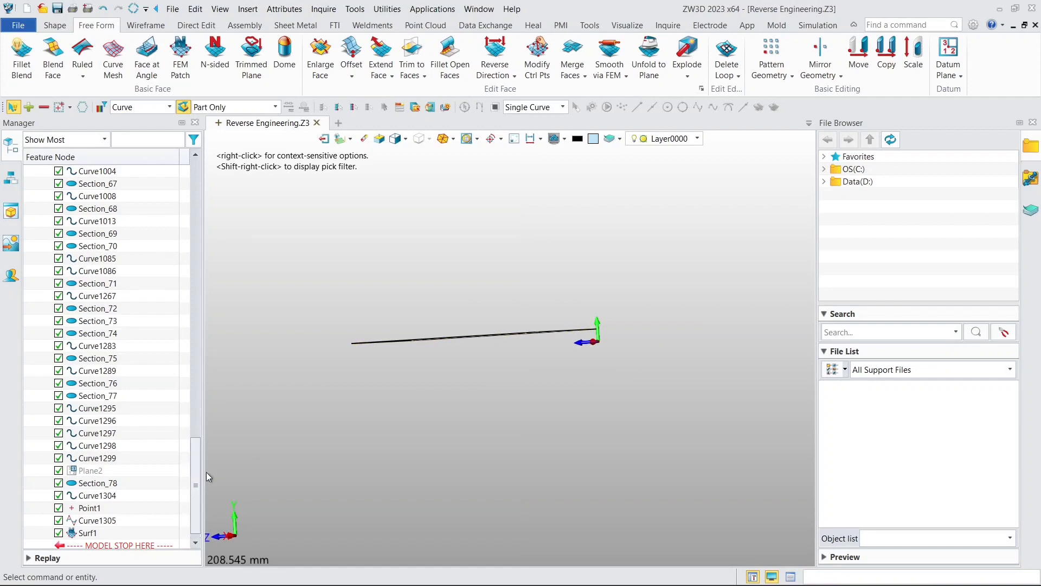
Make the Default CSYS datum visible beside the isolated section curve.
{"action": "left_click_drag", "start_coordinate": [200, 470], "coordinate": [192, 184]}
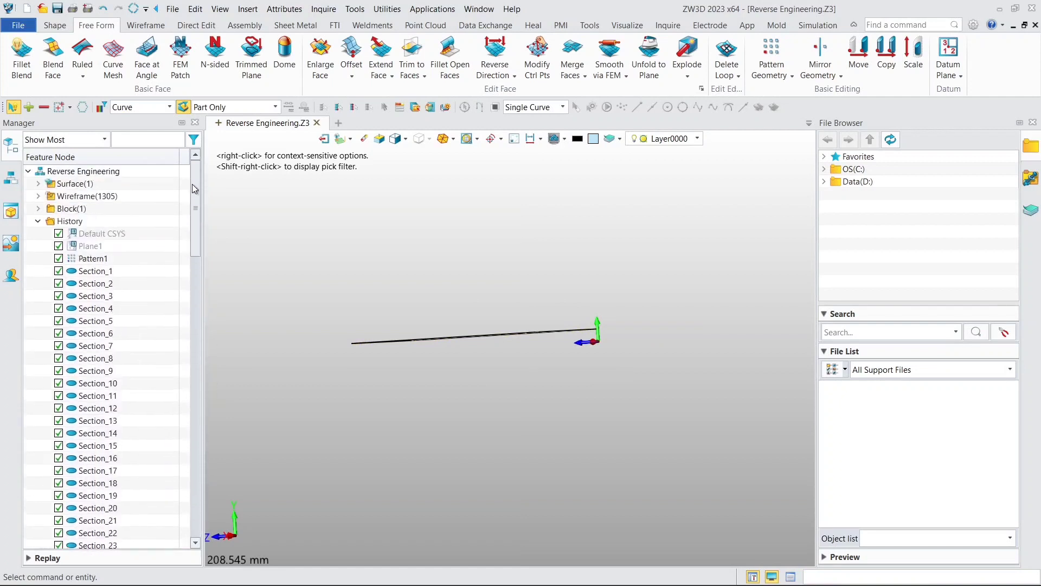
{"action": "right_click", "coordinate": [103, 239]}
{"action": "left_click", "coordinate": [132, 247]}
{"action": "middle_click_drag", "start_coordinate": [490, 304], "coordinate": [460, 254]}
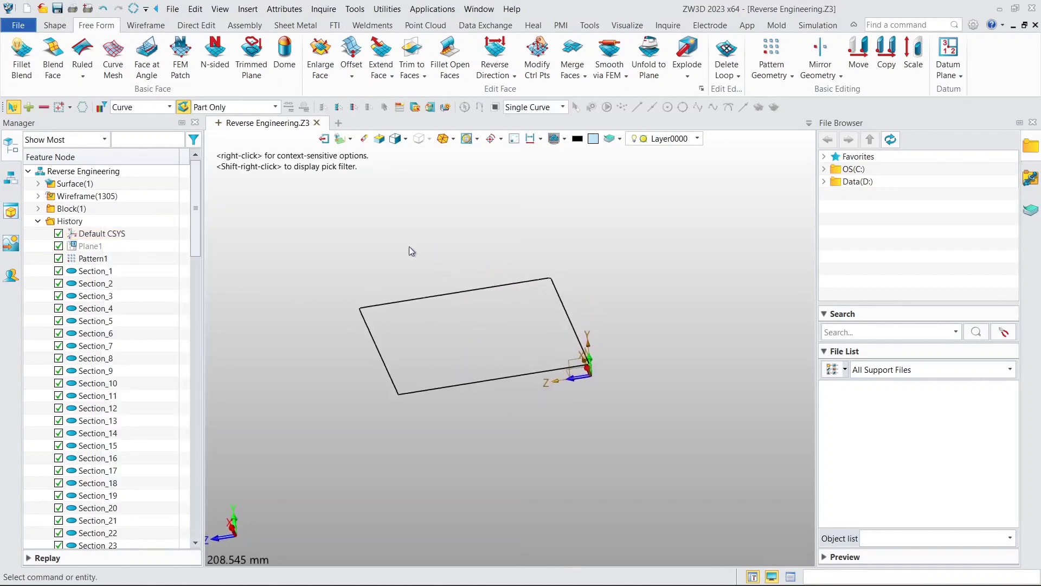
Create a new sketch on the Default CSYS_XZ plane.
{"action": "left_click", "coordinate": [55, 25]}
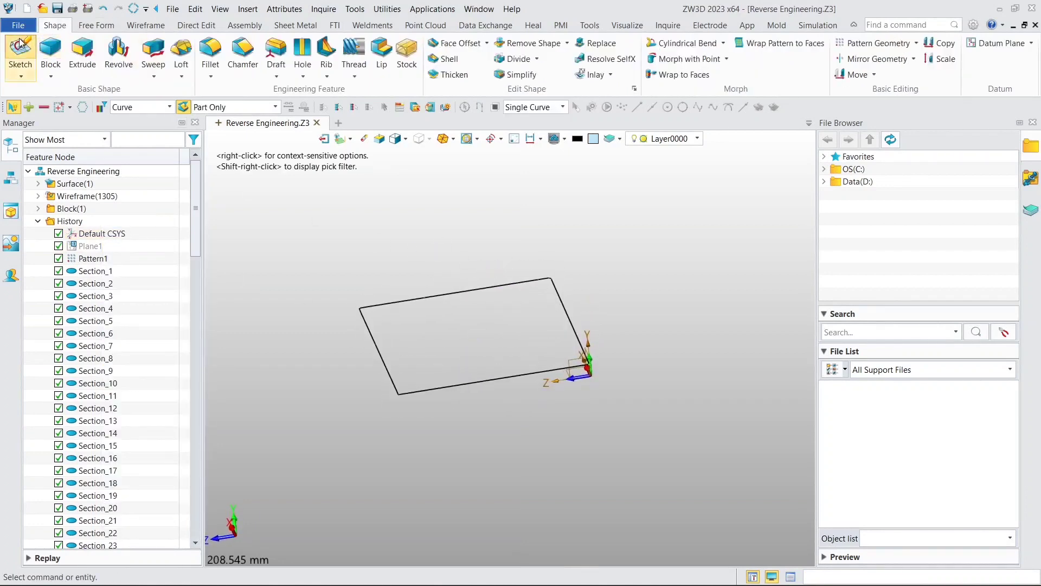
{"action": "left_click", "coordinate": [19, 46]}
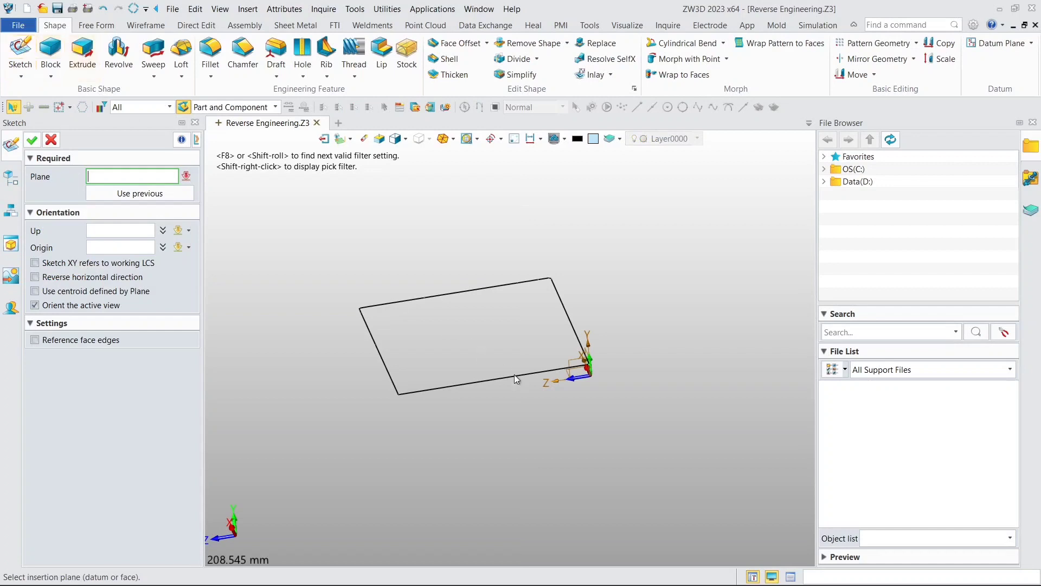
{"action": "left_click", "coordinate": [561, 372]}
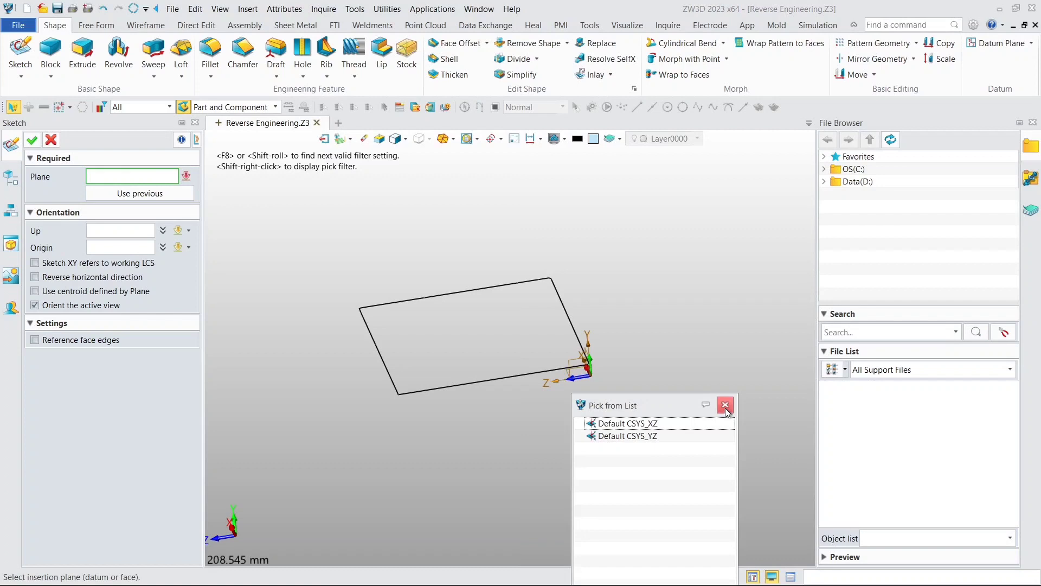
{"action": "left_click", "coordinate": [726, 407]}
{"action": "left_click", "coordinate": [574, 373]}
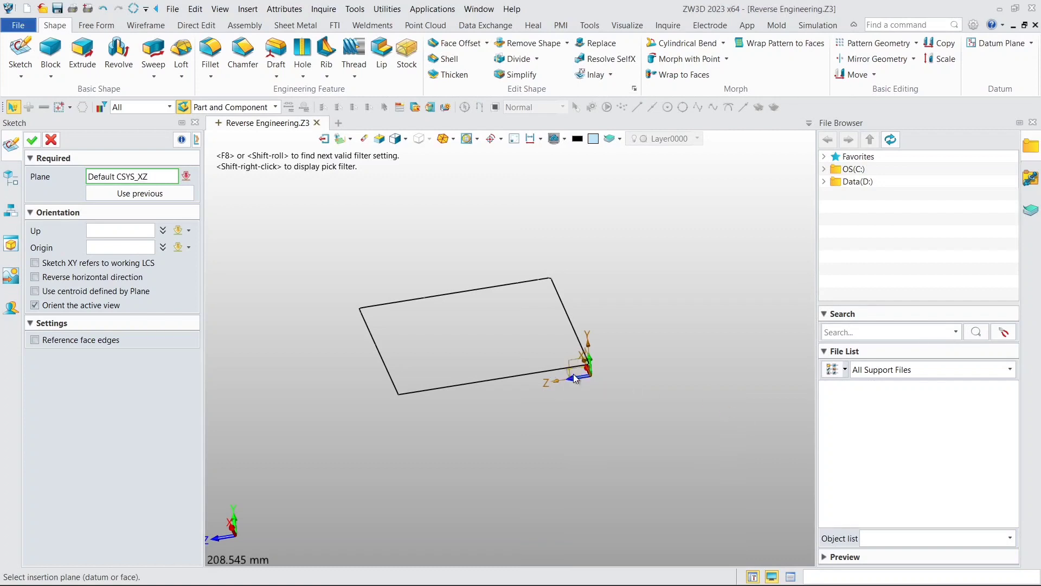
{"action": "left_click", "coordinate": [31, 141]}
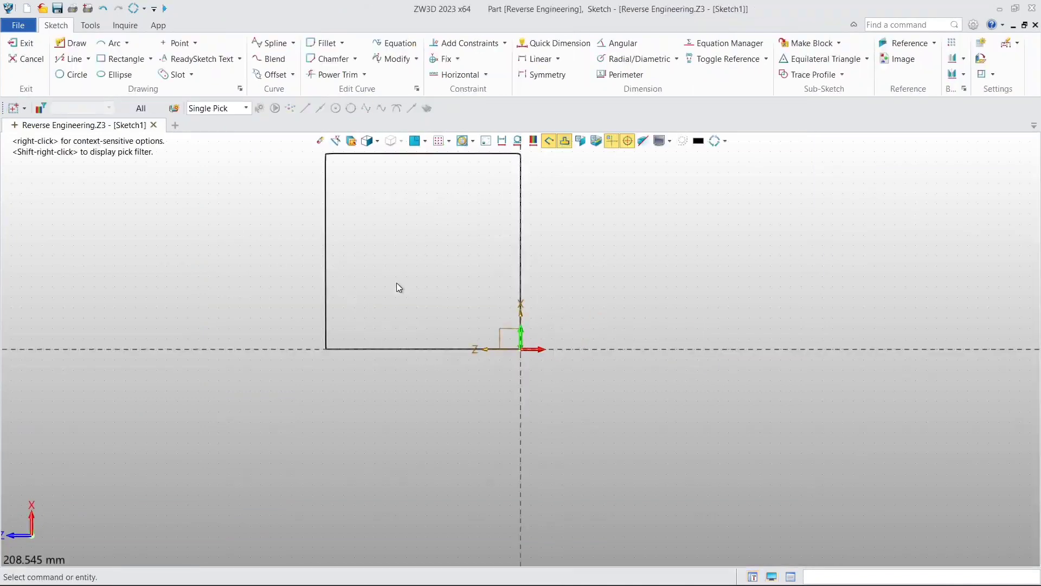
Draw a corner rectangle from the origin to the section curve's opposite corner, about 93.67 by 93.98 mm, and exit the sketch.
{"action": "scroll", "coordinate": [324, 253], "scroll_direction": "up", "scroll_amount": 3}
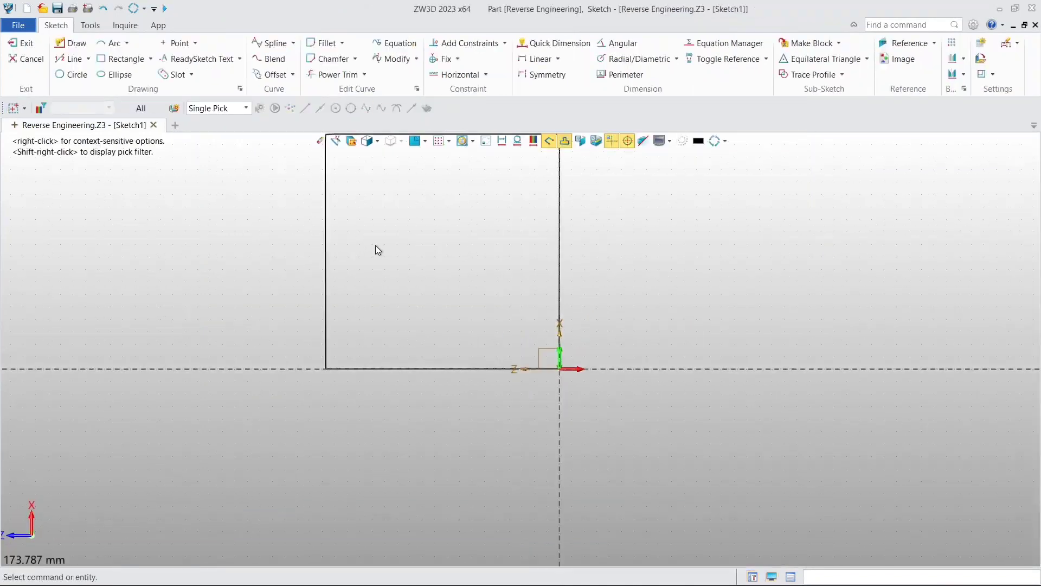
{"action": "left_click", "coordinate": [109, 62]}
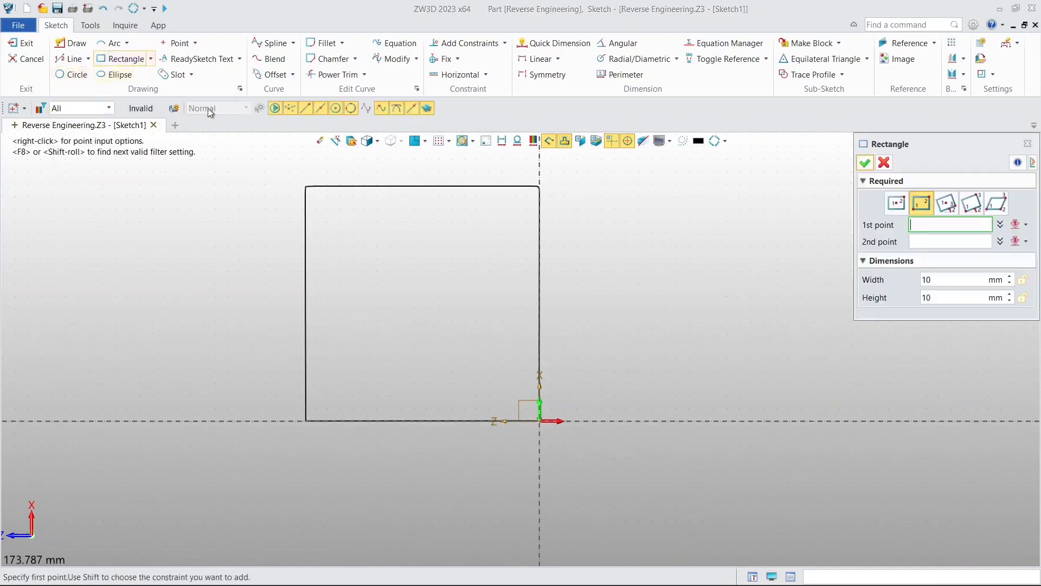
{"action": "left_click", "coordinate": [544, 418]}
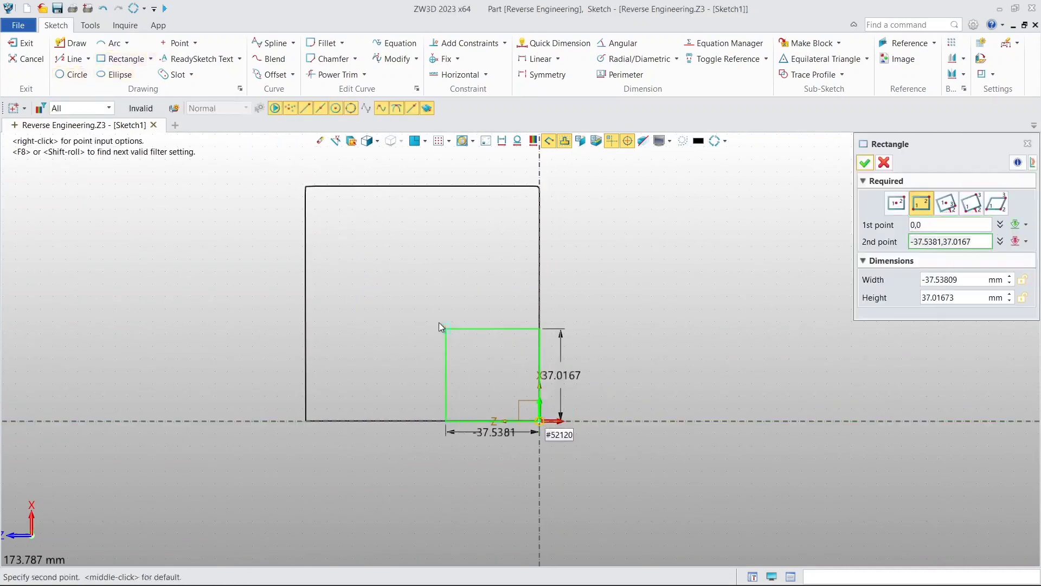
{"action": "left_click", "coordinate": [302, 187]}
{"action": "scroll", "coordinate": [335, 206], "scroll_direction": "down", "scroll_amount": 3}
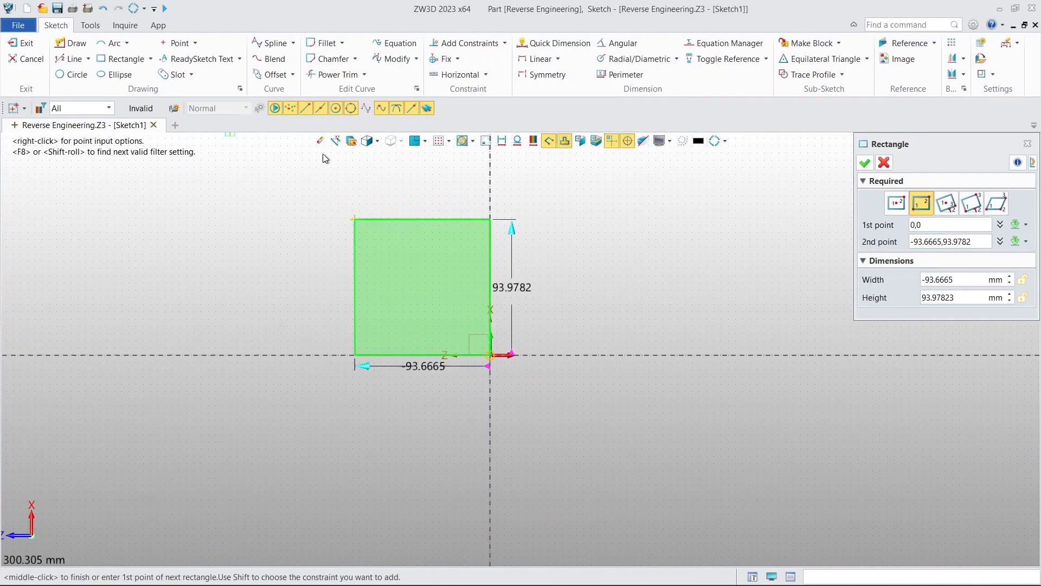
{"action": "left_click", "coordinate": [865, 163]}
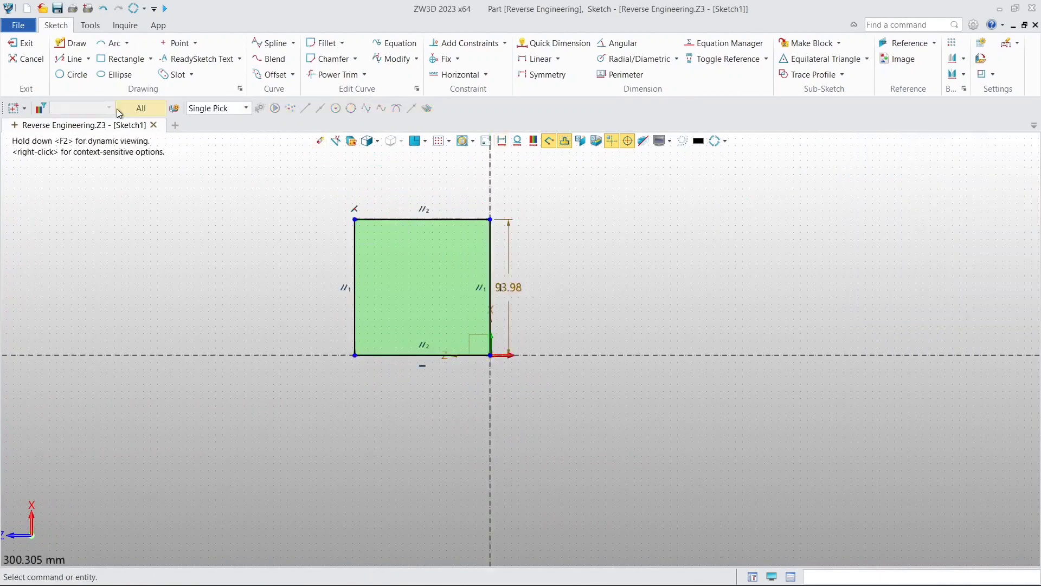
{"action": "left_click", "coordinate": [27, 44]}
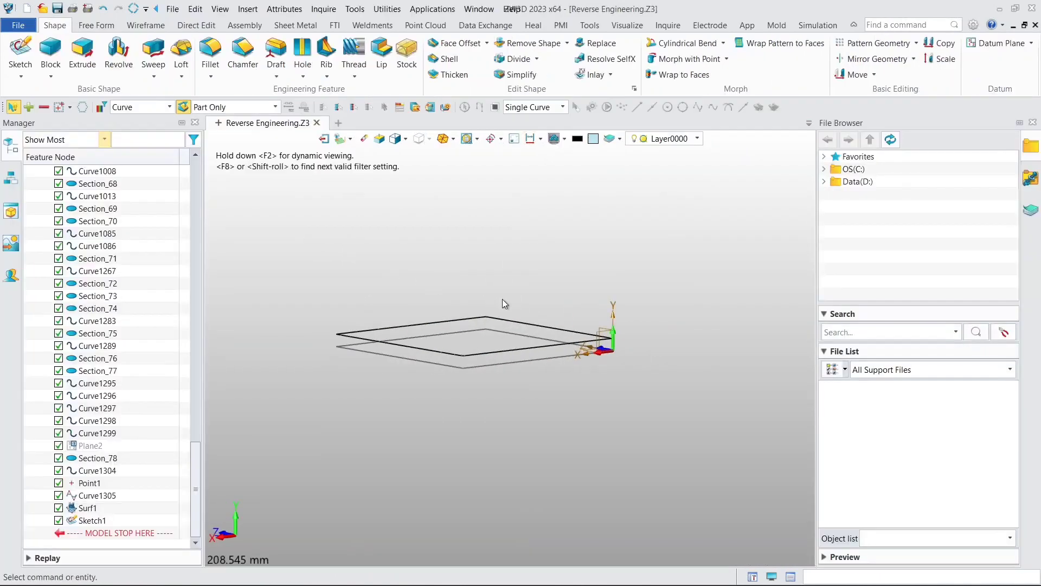
Unblank all hidden entities so the block, section curves and FEM patch surface show together with the base sketch.
{"action": "middle_click_drag", "start_coordinate": [508, 271], "coordinate": [461, 195]}
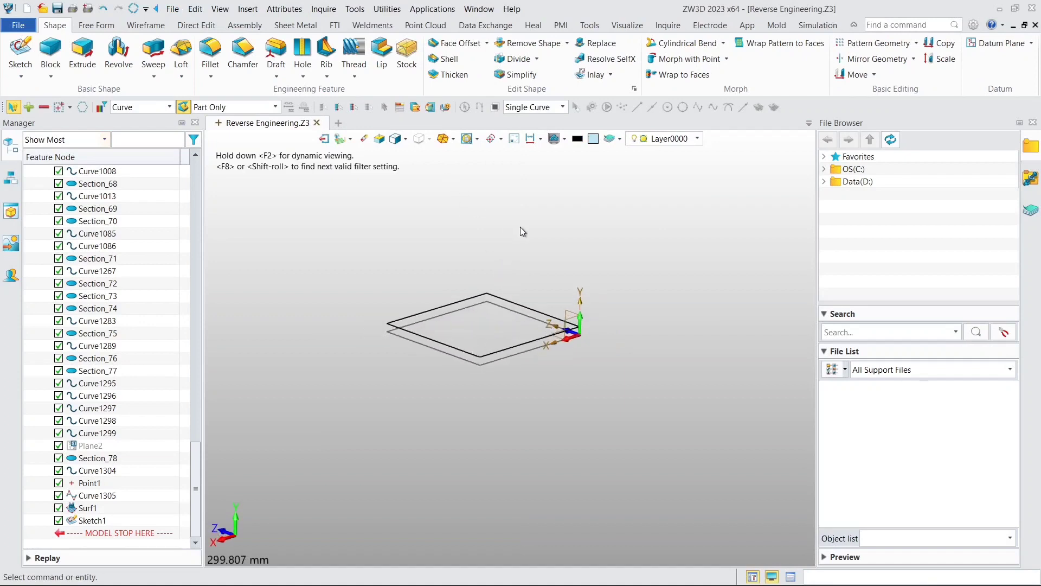
{"action": "left_click", "coordinate": [566, 142]}
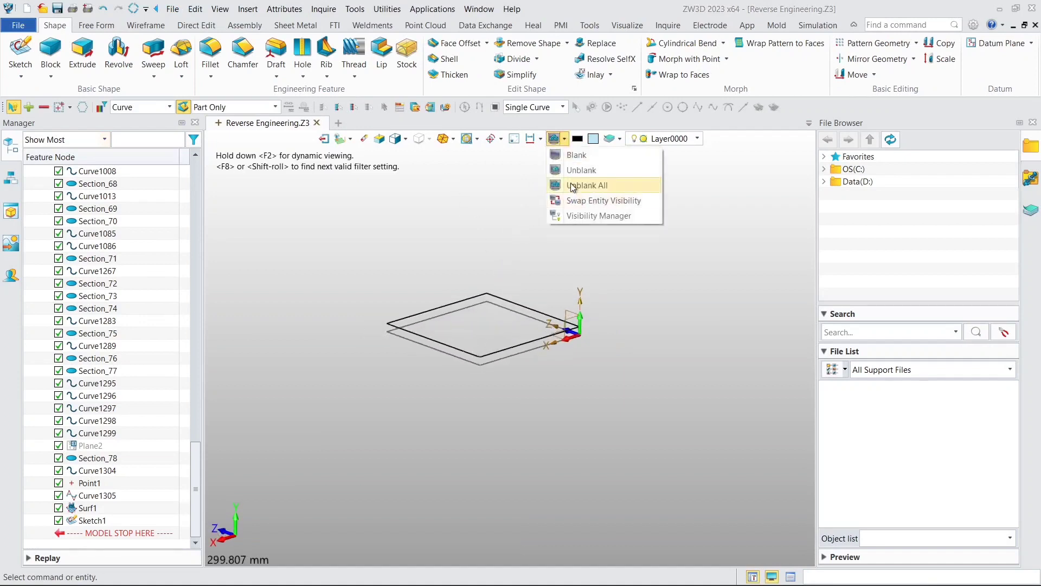
{"action": "left_click", "coordinate": [575, 186]}
{"action": "middle_click_drag", "start_coordinate": [500, 256], "coordinate": [363, 257]}
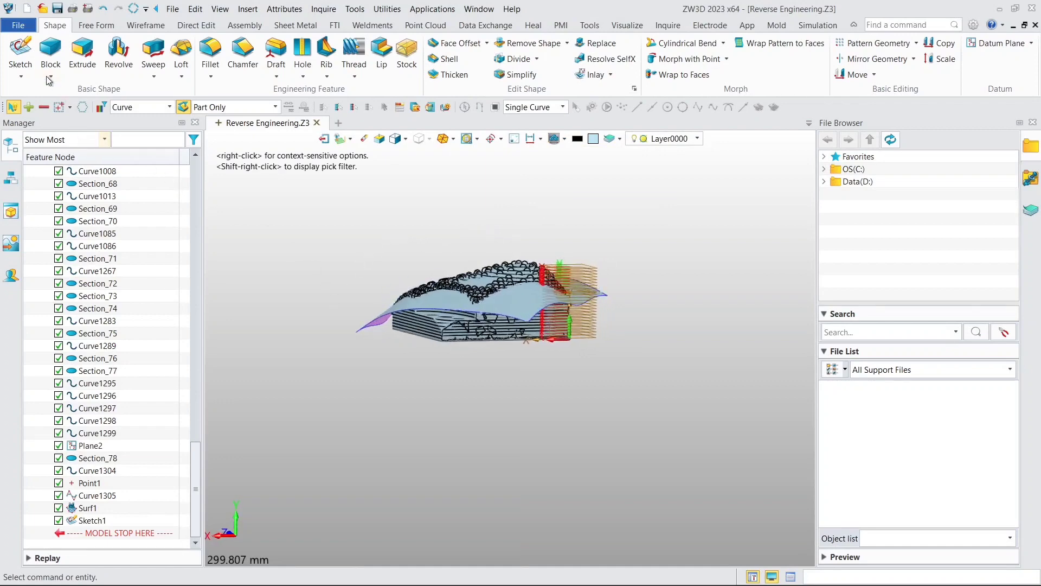
Extrude Sketch1 upward from 0 to 64 mm as a base solid reaching above the FEM patch surface.
{"action": "left_click", "coordinate": [72, 65]}
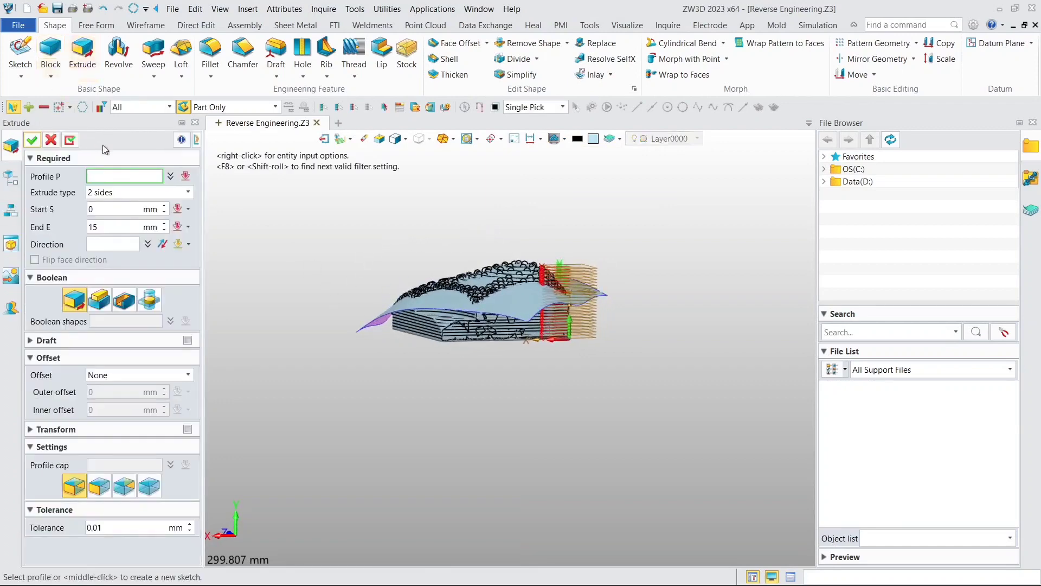
{"action": "left_click", "coordinate": [12, 179]}
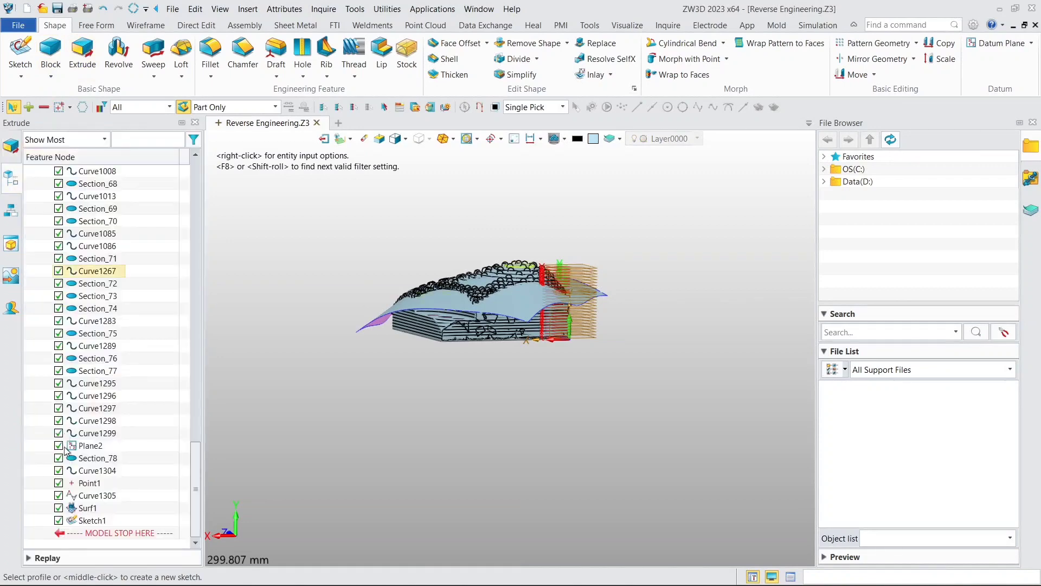
{"action": "left_click", "coordinate": [92, 522]}
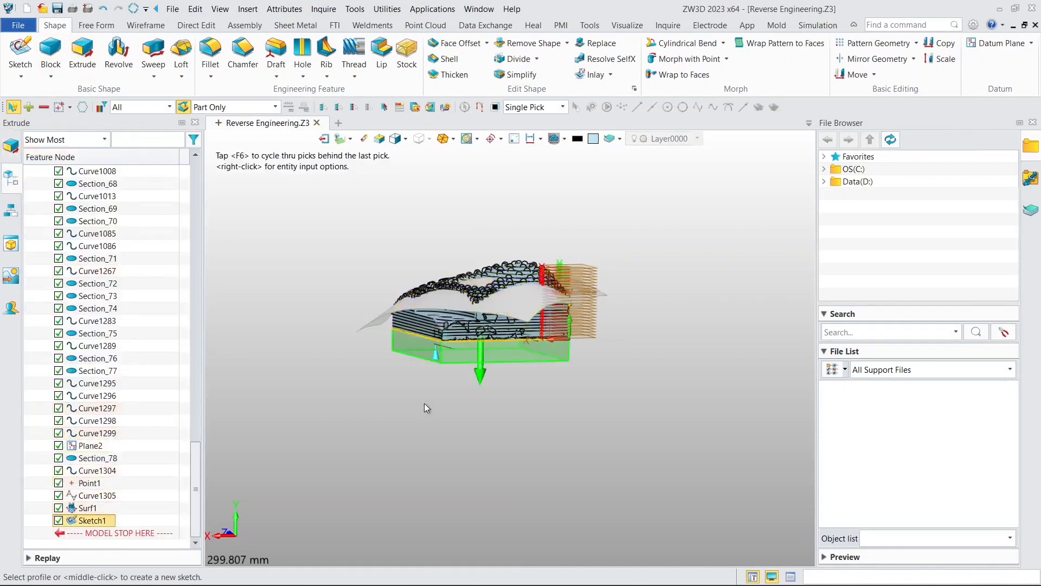
{"action": "left_click", "coordinate": [11, 152]}
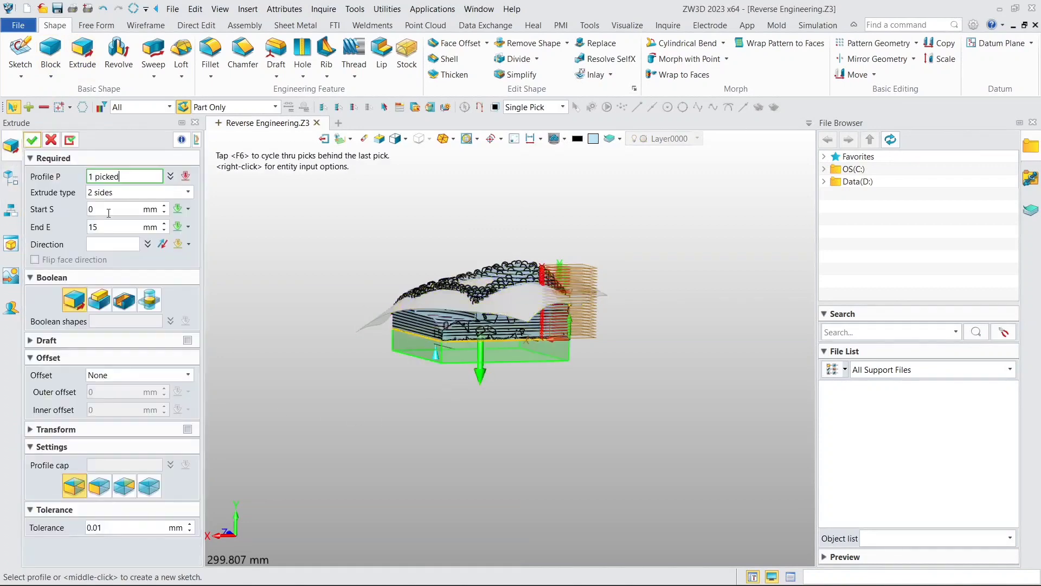
{"action": "left_click", "coordinate": [451, 322]}
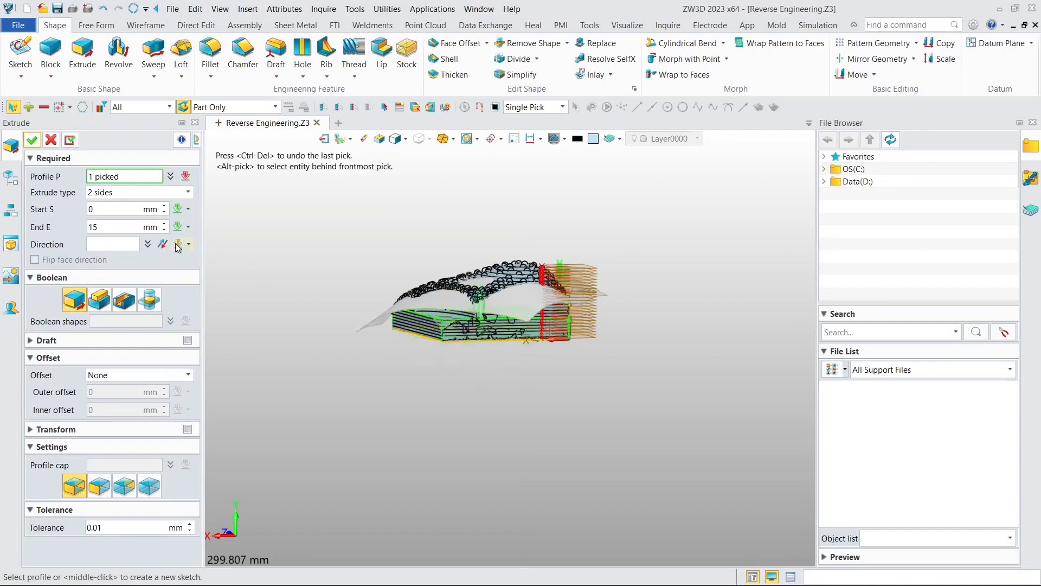
{"action": "left_click", "coordinate": [112, 228]}
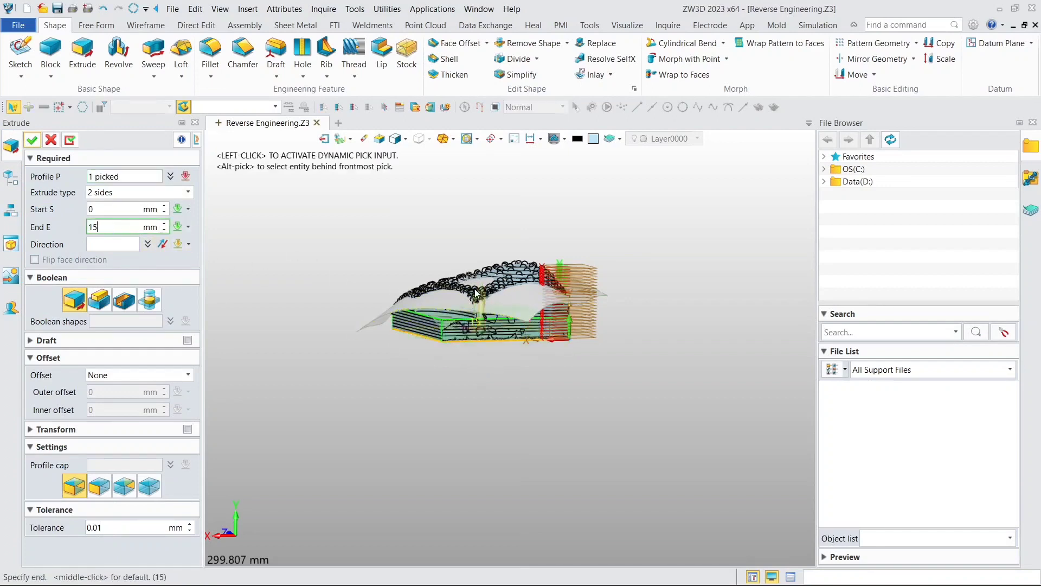
{"action": "scroll", "coordinate": [476, 294], "scroll_direction": "up", "scroll_amount": 3}
{"action": "left_click_drag", "start_coordinate": [463, 314], "coordinate": [466, 191]}
{"action": "mouse_move", "coordinate": [508, 206]}
{"action": "right_mouse_down"}
{"action": "mouse_move", "coordinate": [539, 211]}
{"action": "mouse_move", "coordinate": [489, 205]}
{"action": "right_mouse_up"}
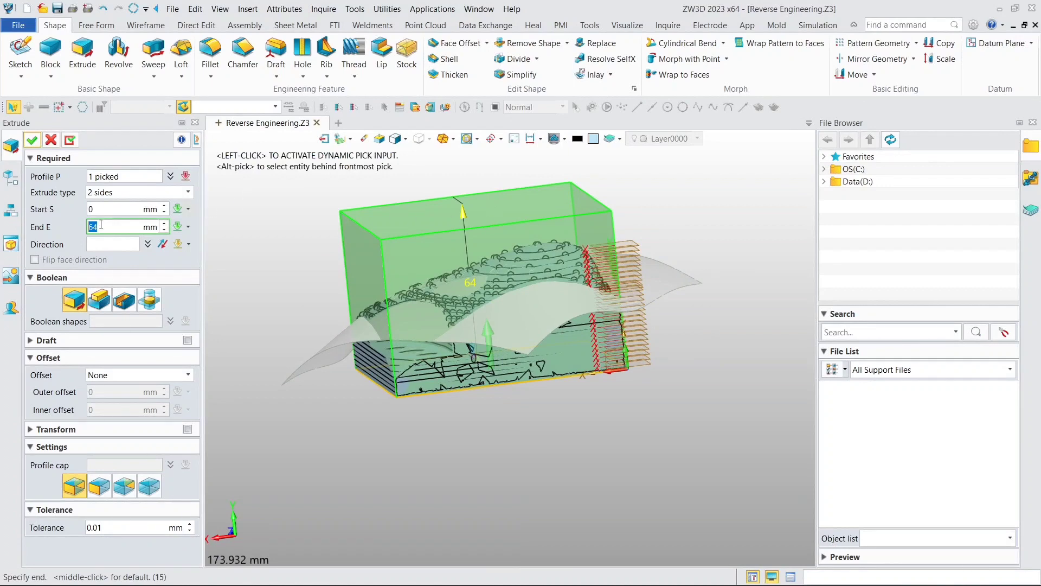
{"action": "left_click", "coordinate": [33, 142]}
Replace the extruded block's flat top face with the FEM patch surface, using zero offset and automatic face overflow.
{"action": "right_click_drag", "start_coordinate": [317, 256], "coordinate": [365, 249]}
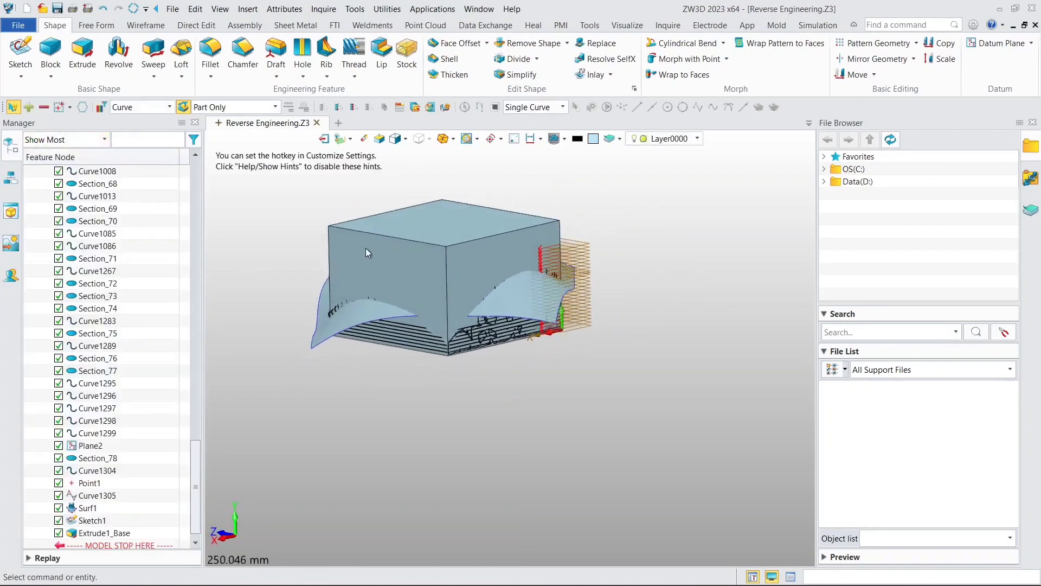
{"action": "middle_click_drag", "start_coordinate": [365, 248], "coordinate": [407, 263]}
{"action": "right_click_drag", "start_coordinate": [405, 262], "coordinate": [407, 264]}
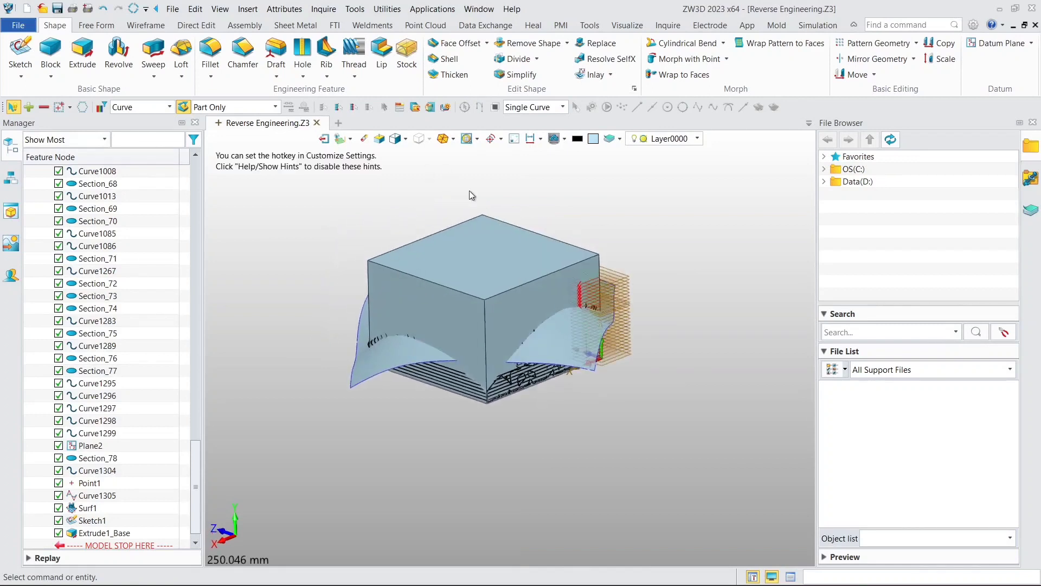
{"action": "left_click", "coordinate": [596, 44]}
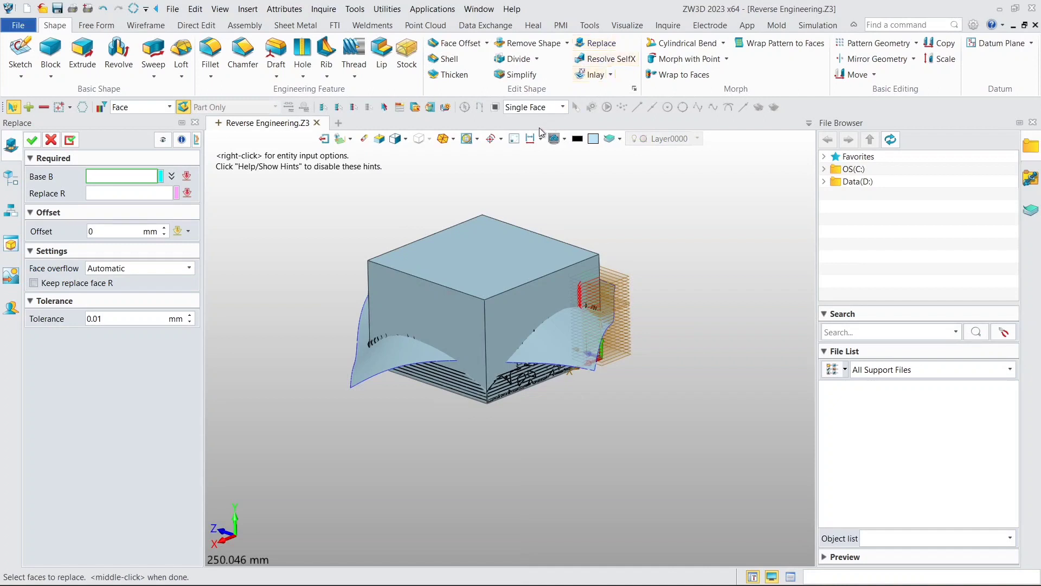
{"action": "left_click", "coordinate": [443, 263]}
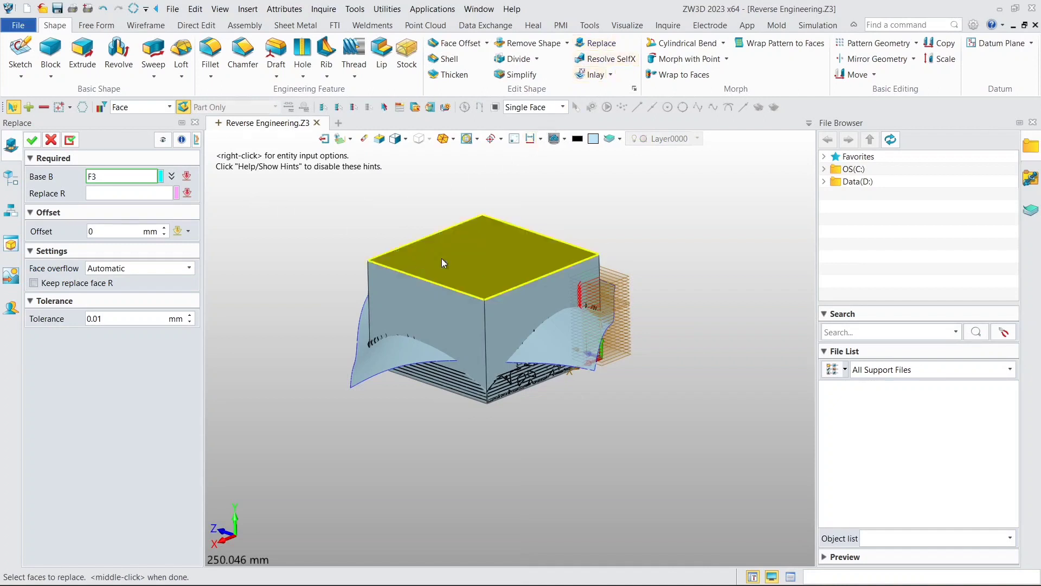
{"action": "left_click", "coordinate": [442, 263]}
{"action": "left_click", "coordinate": [110, 191]}
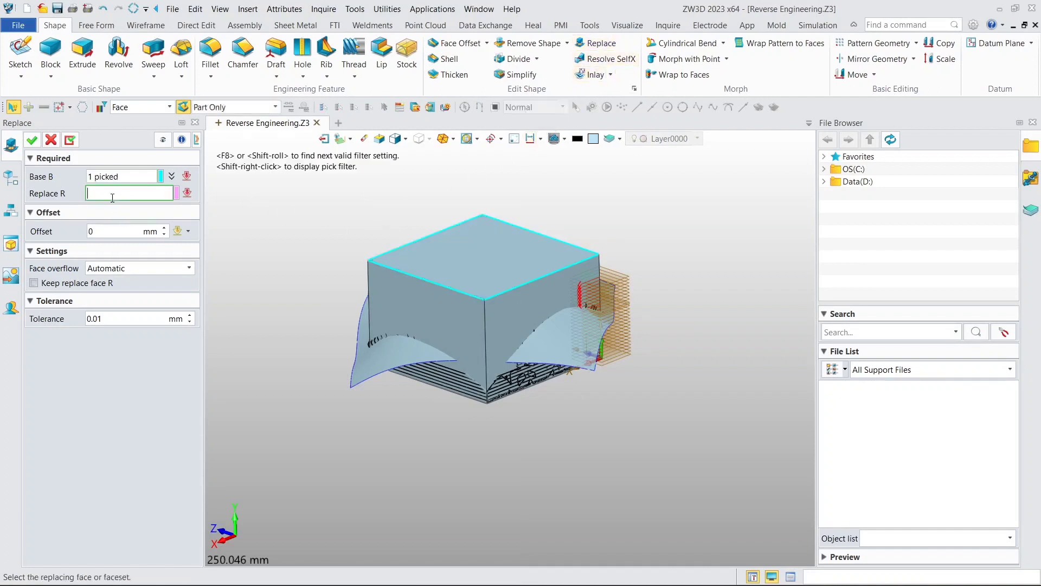
{"action": "left_click", "coordinate": [377, 362]}
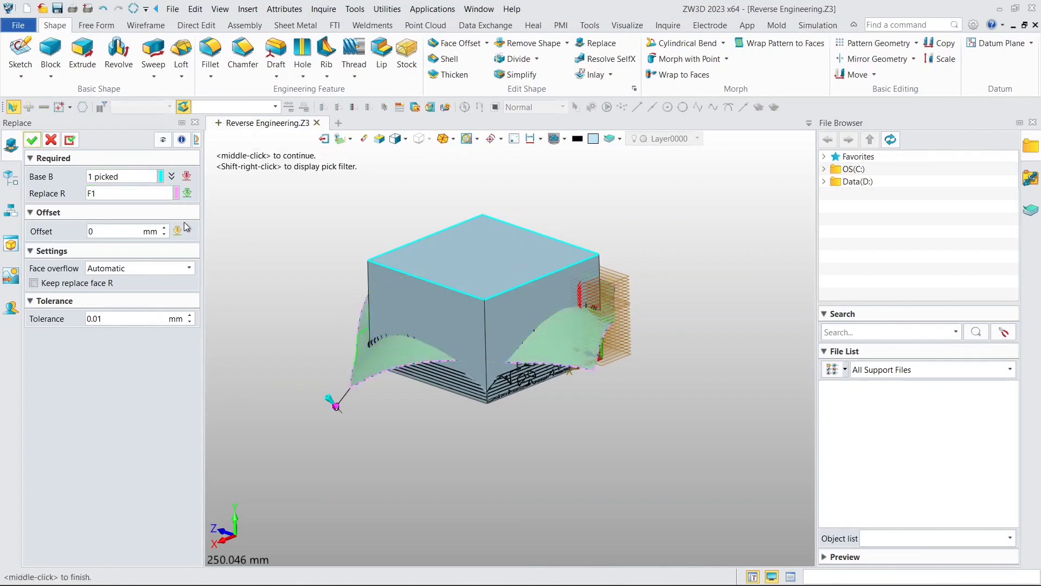
{"action": "left_click", "coordinate": [32, 142]}
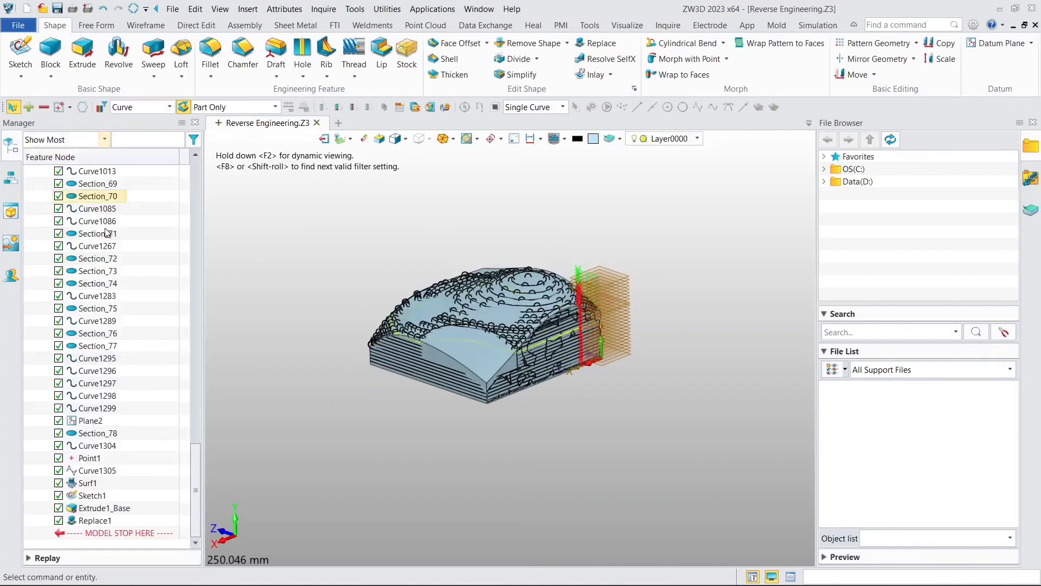
Examine from several sides how well the solid with the replaced top matches the section curves and original block.
{"action": "middle_click_drag", "start_coordinate": [412, 252], "coordinate": [411, 288]}
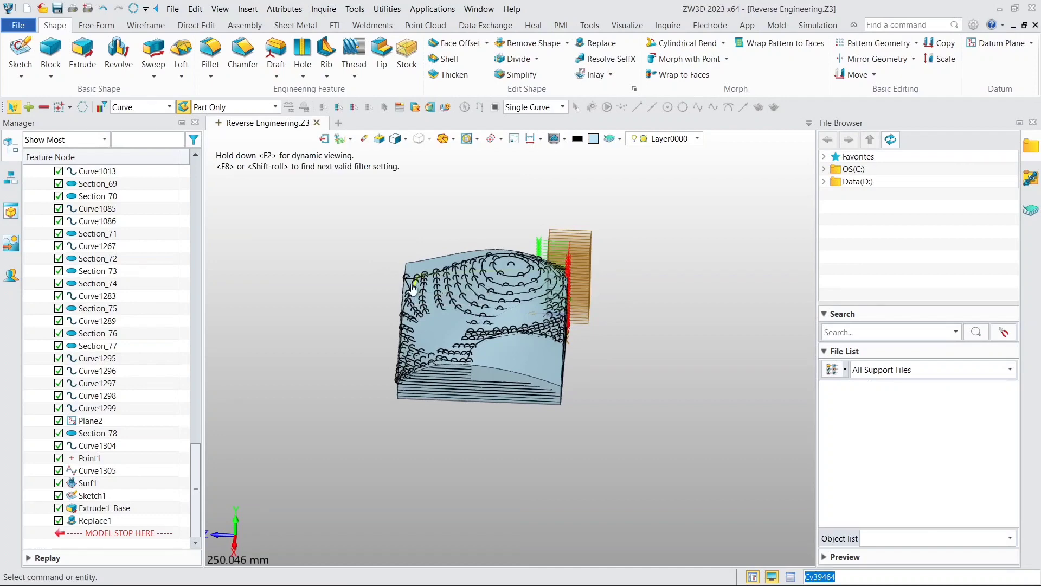
{"action": "scroll", "coordinate": [598, 379], "scroll_direction": "up", "scroll_amount": 2}
{"action": "middle_click_drag", "start_coordinate": [598, 370], "coordinate": [634, 307]}
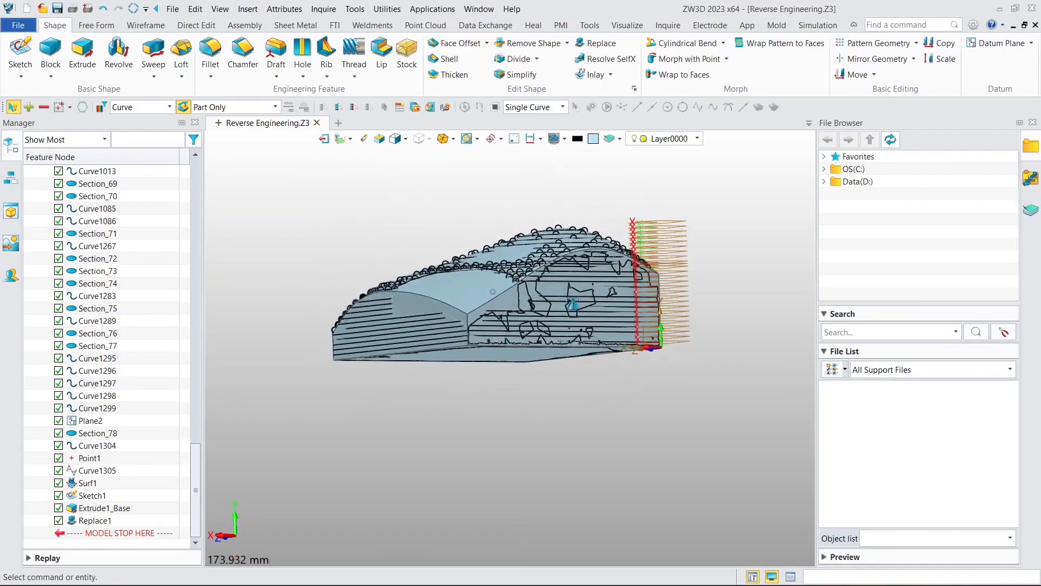
{"action": "right_click_drag", "start_coordinate": [573, 304], "coordinate": [571, 354]}
{"action": "scroll", "coordinate": [540, 318], "scroll_direction": "down", "scroll_amount": 3}
{"action": "middle_click_drag", "start_coordinate": [536, 318], "coordinate": [590, 344]}
{"action": "right_click_drag", "start_coordinate": [589, 340], "coordinate": [612, 336]}
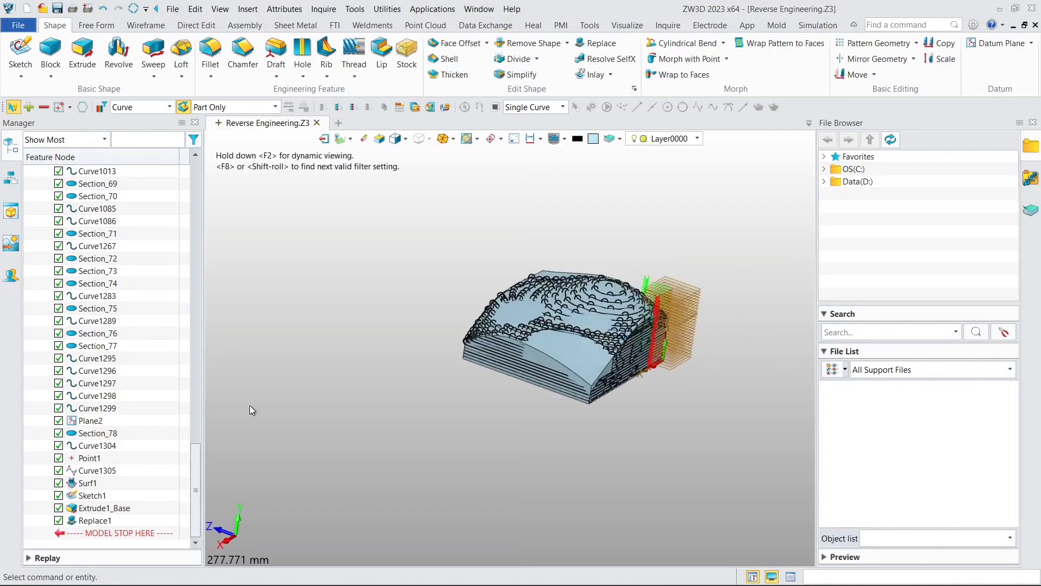
{"action": "scroll", "coordinate": [562, 350], "scroll_direction": "up", "scroll_amount": 8}
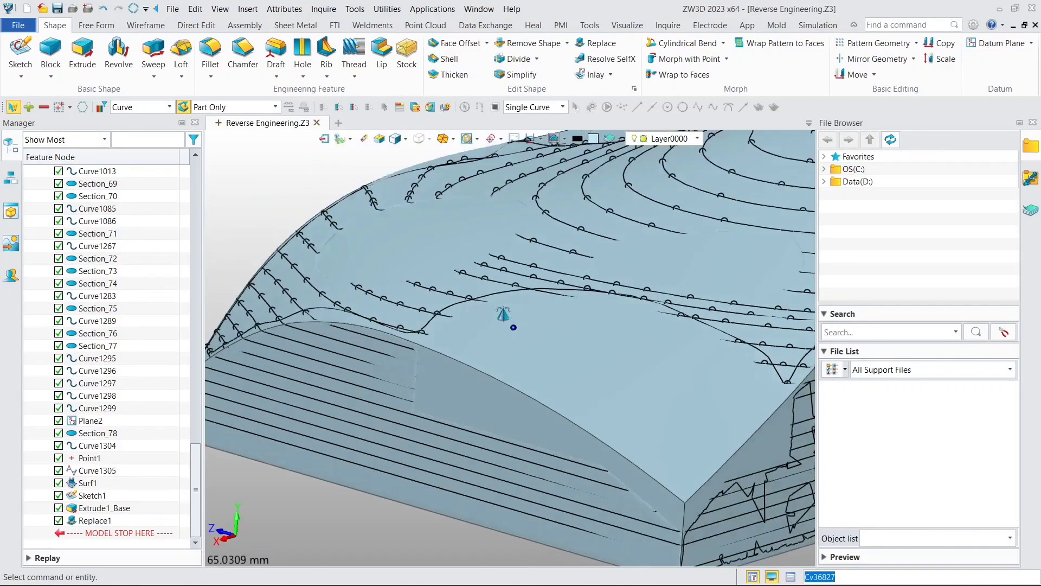
{"action": "scroll", "coordinate": [488, 324], "scroll_direction": "down", "scroll_amount": 4}
{"action": "scroll", "coordinate": [491, 307], "scroll_direction": "up", "scroll_amount": 3}
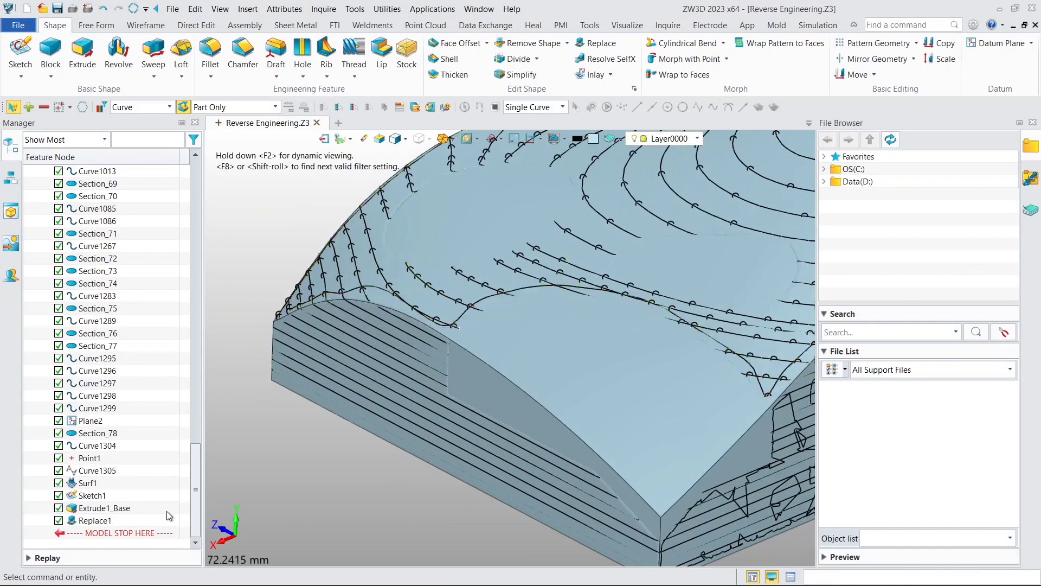
Hide the solid S2(Extrude1_Base) to expose the original block's pockets and holes.
{"action": "left_click_drag", "start_coordinate": [194, 471], "coordinate": [224, 173]}
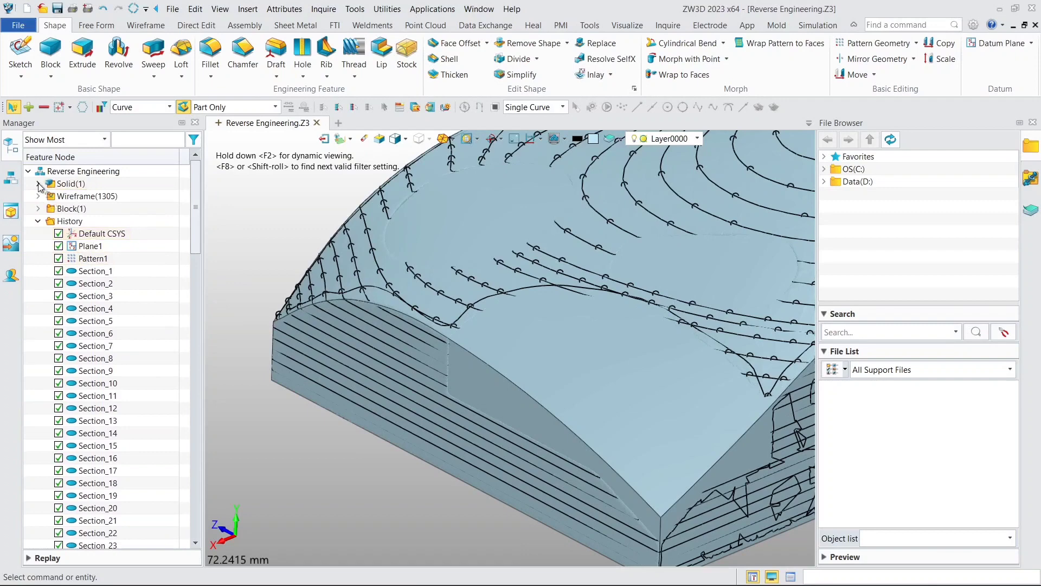
{"action": "left_click", "coordinate": [38, 183]}
{"action": "left_click", "coordinate": [59, 196]}
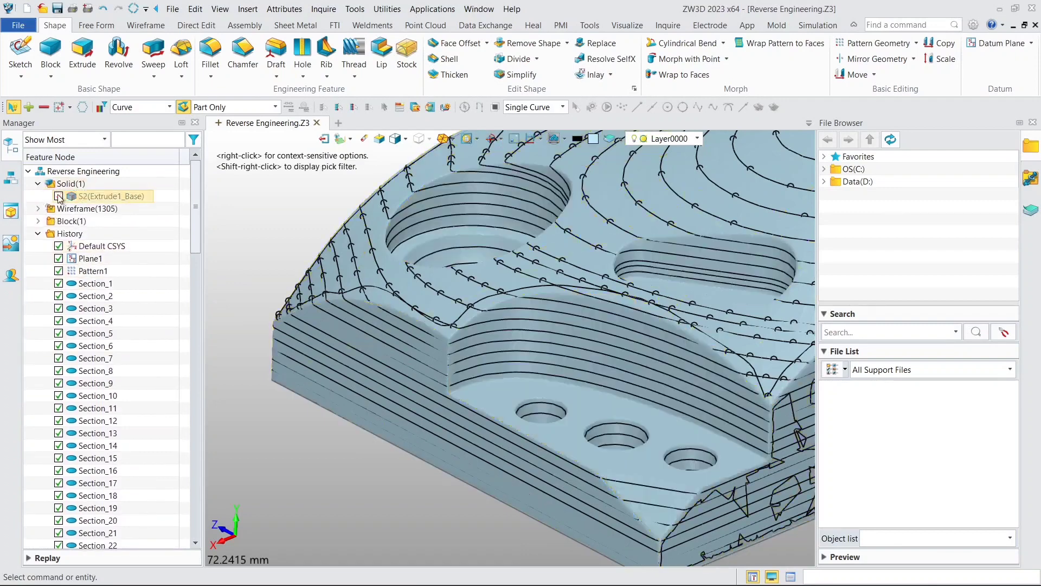
Show only the arched section curve along the wall of the cutout with three holes, keeping that display status.
{"action": "scroll", "coordinate": [282, 244], "scroll_direction": "down", "scroll_amount": 1}
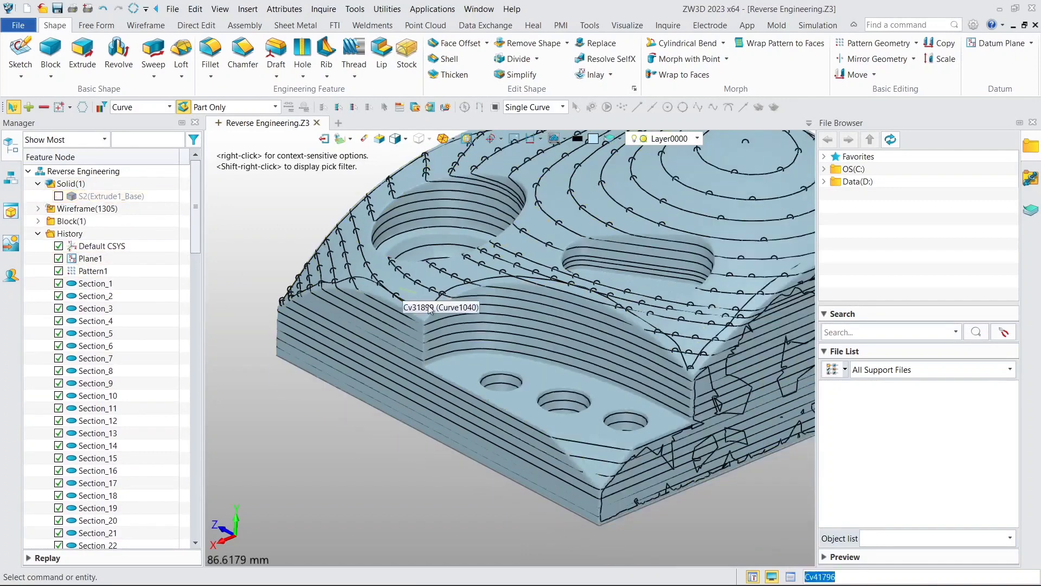
{"action": "right_click", "coordinate": [463, 315]}
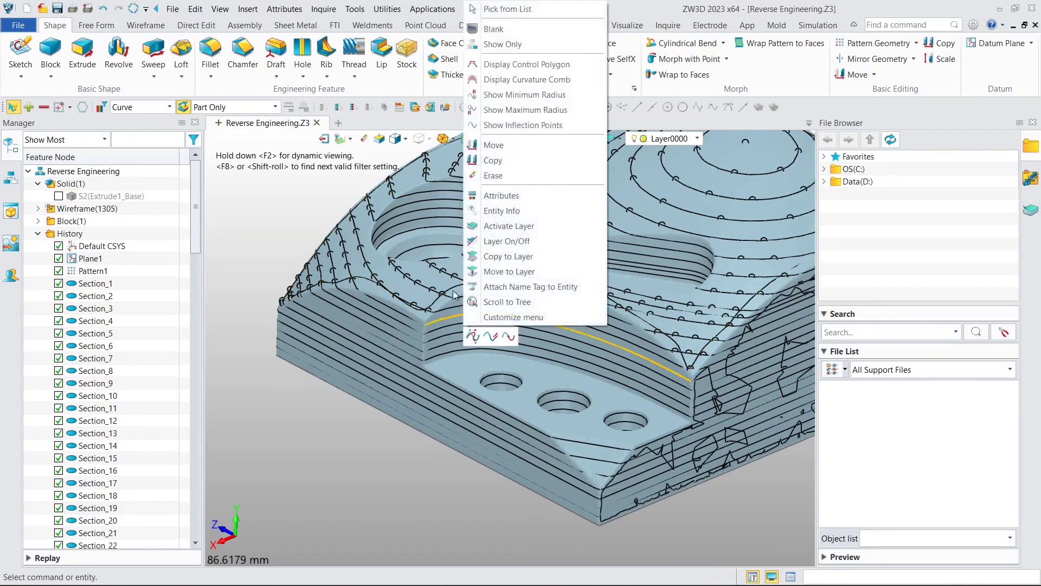
{"action": "left_click", "coordinate": [504, 44]}
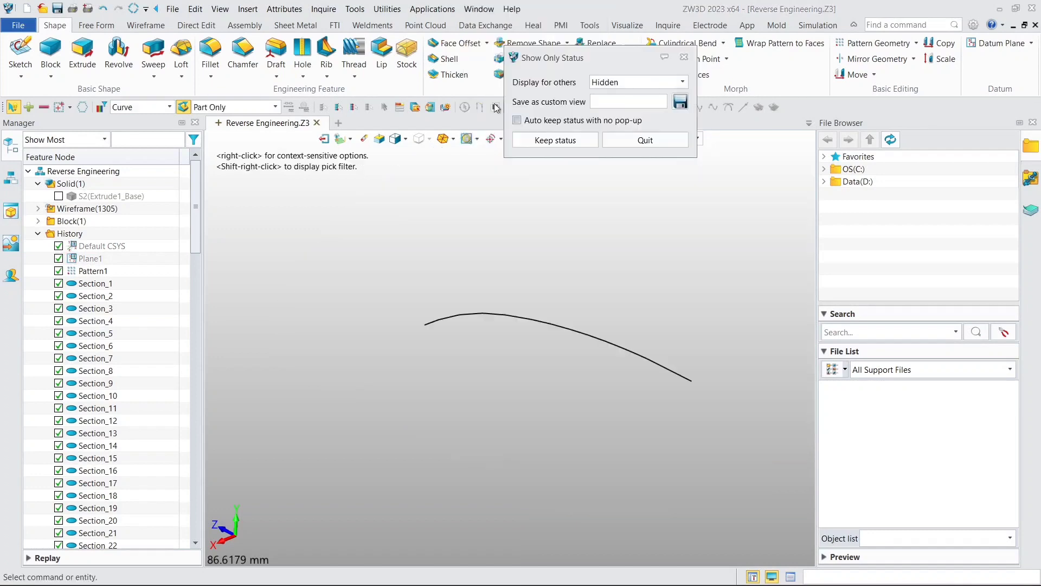
{"action": "left_click", "coordinate": [541, 142]}
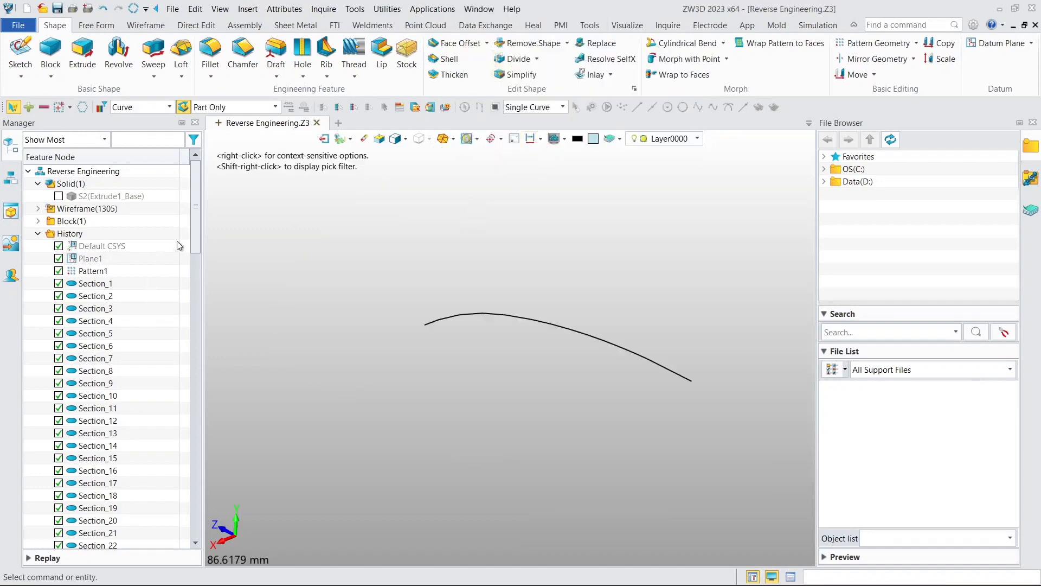
{"action": "left_click_drag", "start_coordinate": [196, 239], "coordinate": [192, 528]}
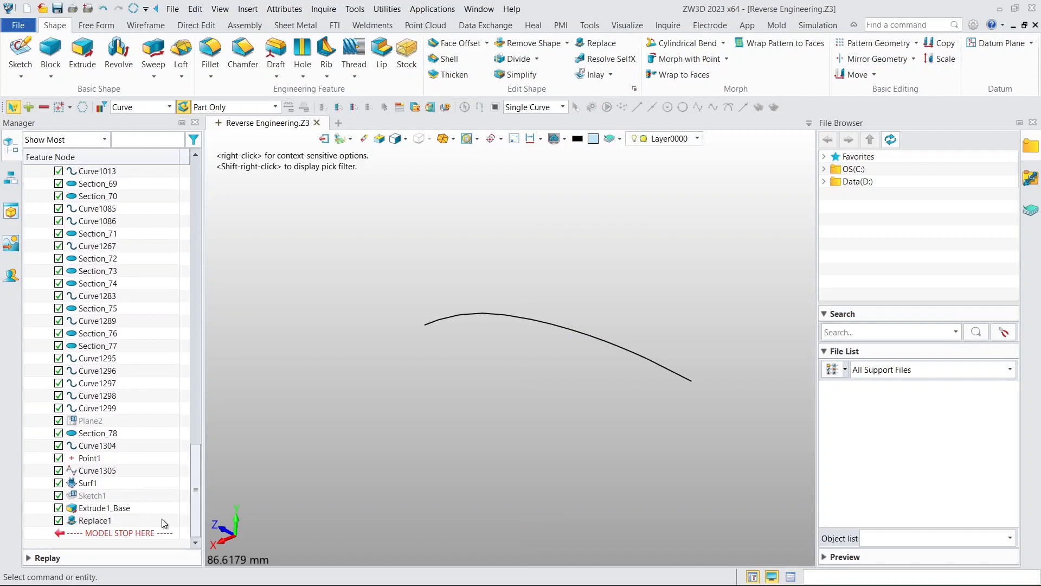
Unblank the base rectangle Sketch1 and the Default CSYS alongside the isolated arched curve.
{"action": "right_click", "coordinate": [95, 500]}
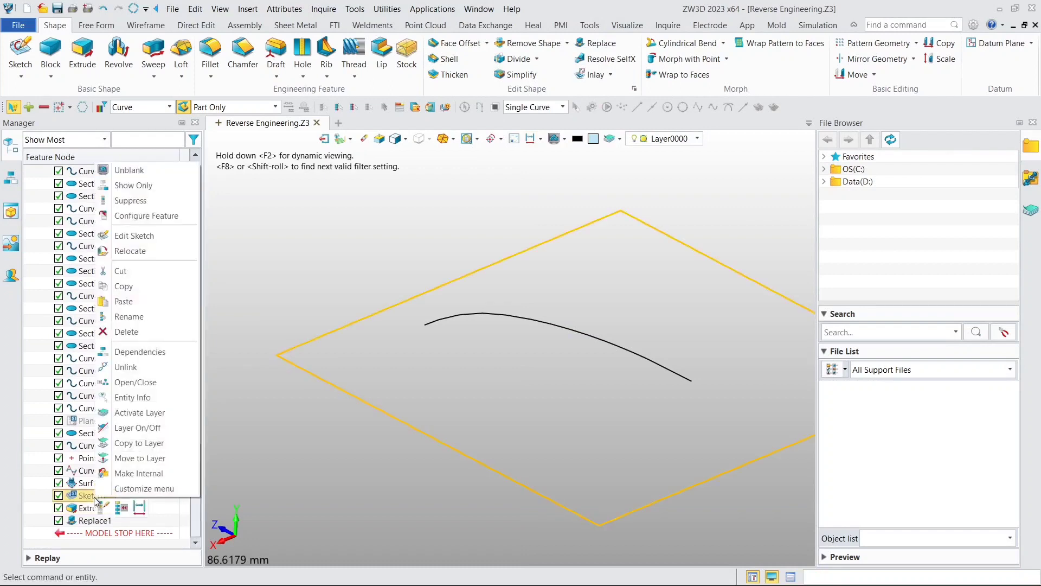
{"action": "left_click", "coordinate": [135, 171]}
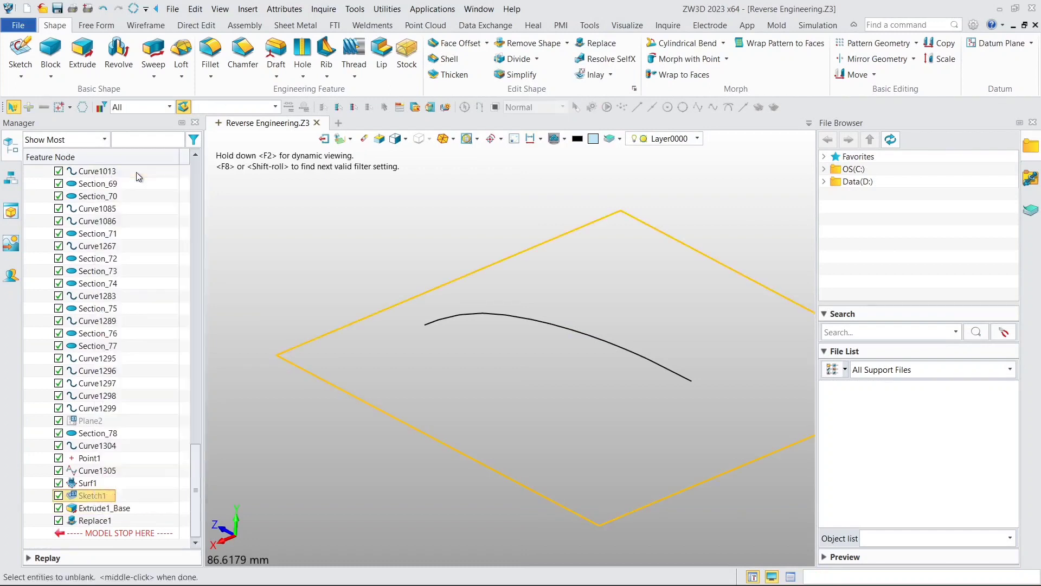
{"action": "left_click_drag", "start_coordinate": [189, 478], "coordinate": [211, 207]}
{"action": "right_click", "coordinate": [122, 198]}
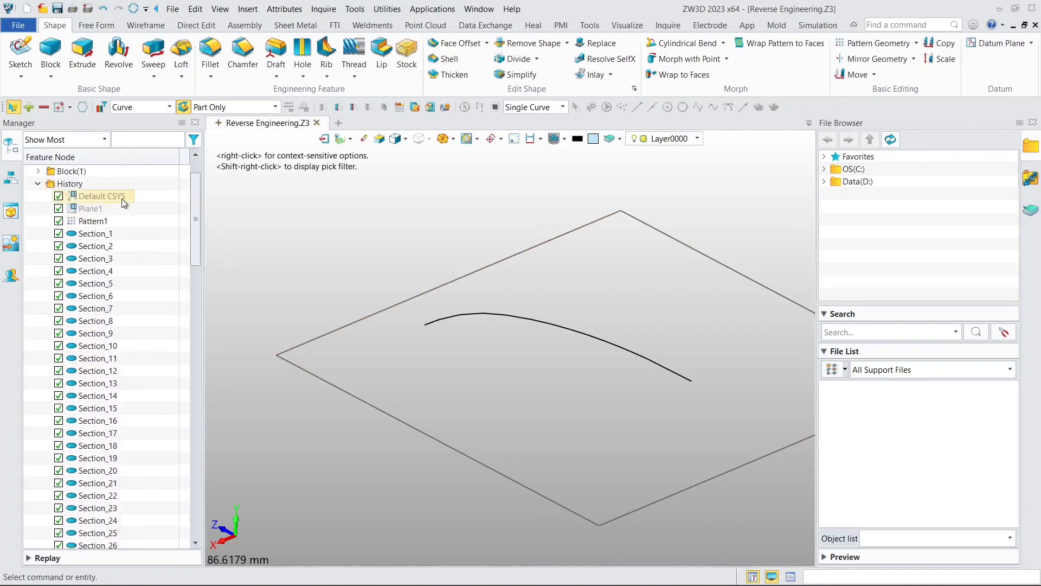
{"action": "left_click", "coordinate": [157, 207]}
{"action": "scroll", "coordinate": [353, 267], "scroll_direction": "down", "scroll_amount": 3}
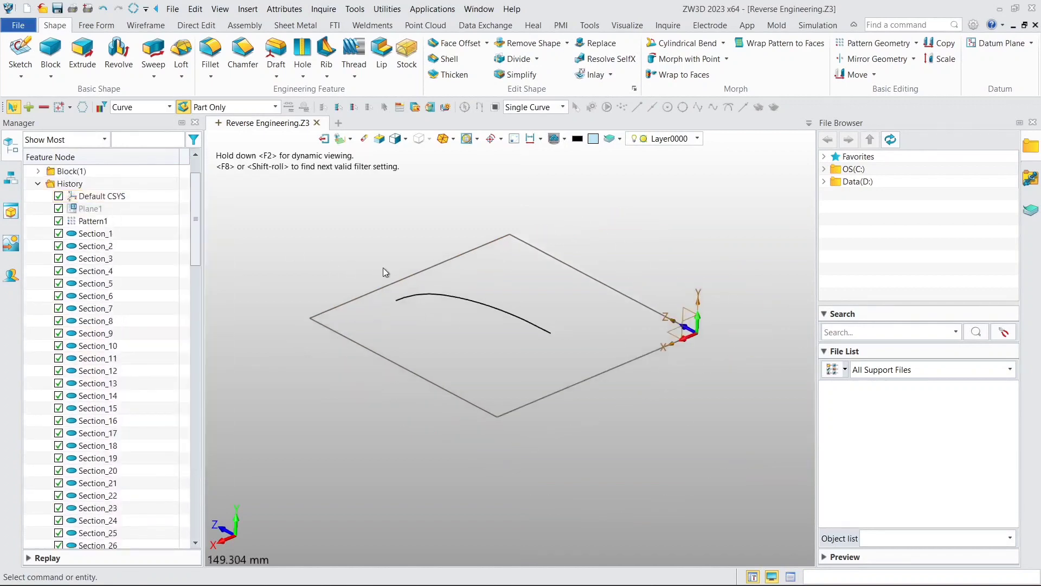
Create a new sketch on the XZ plane of the Default CSYS.
{"action": "left_click", "coordinate": [21, 53]}
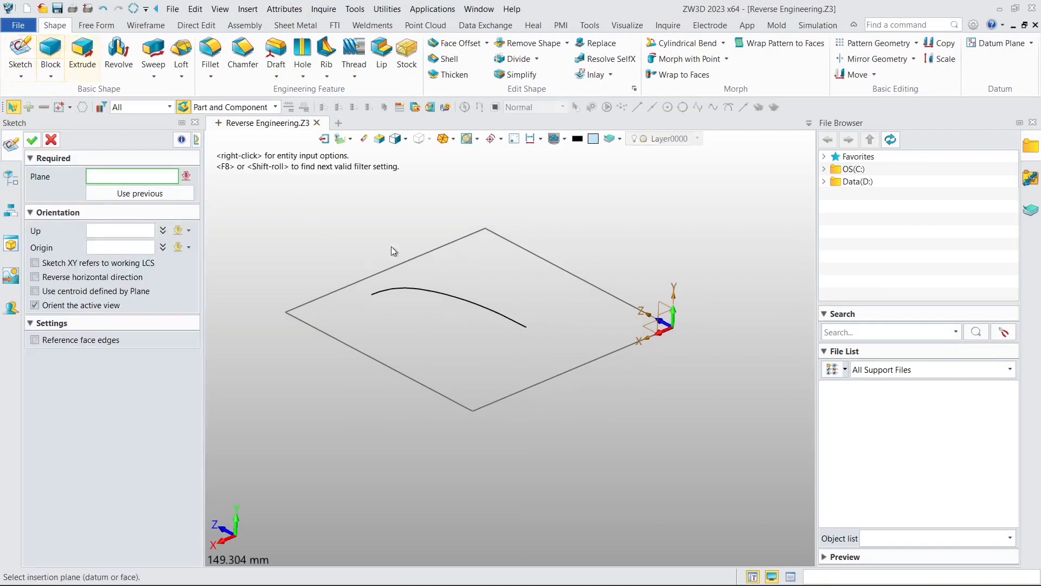
{"action": "left_click", "coordinate": [642, 328]}
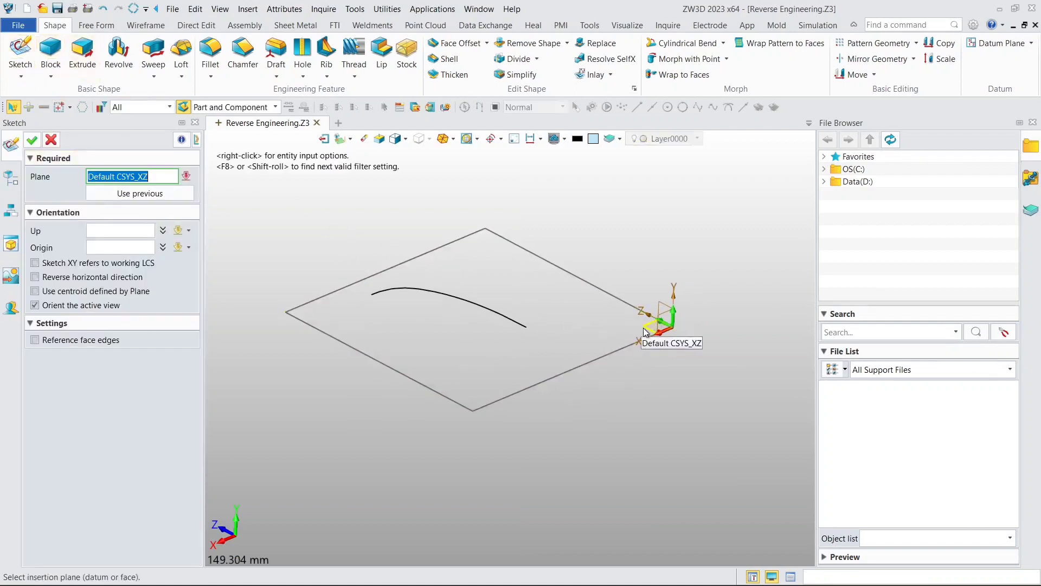
{"action": "left_click", "coordinate": [31, 141]}
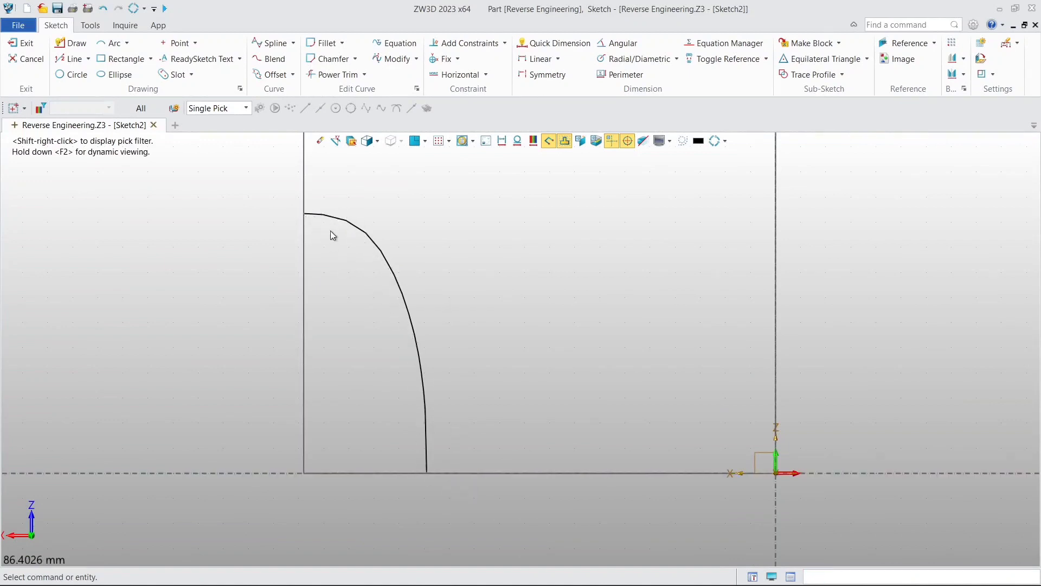
Trace the arched section curve with a 28-point degree 3 spline, running from its upper end to just below the base rectangle's horizontal edge.
{"action": "left_click", "coordinate": [271, 43]}
{"action": "scroll", "coordinate": [326, 236], "scroll_direction": "up", "scroll_amount": 5}
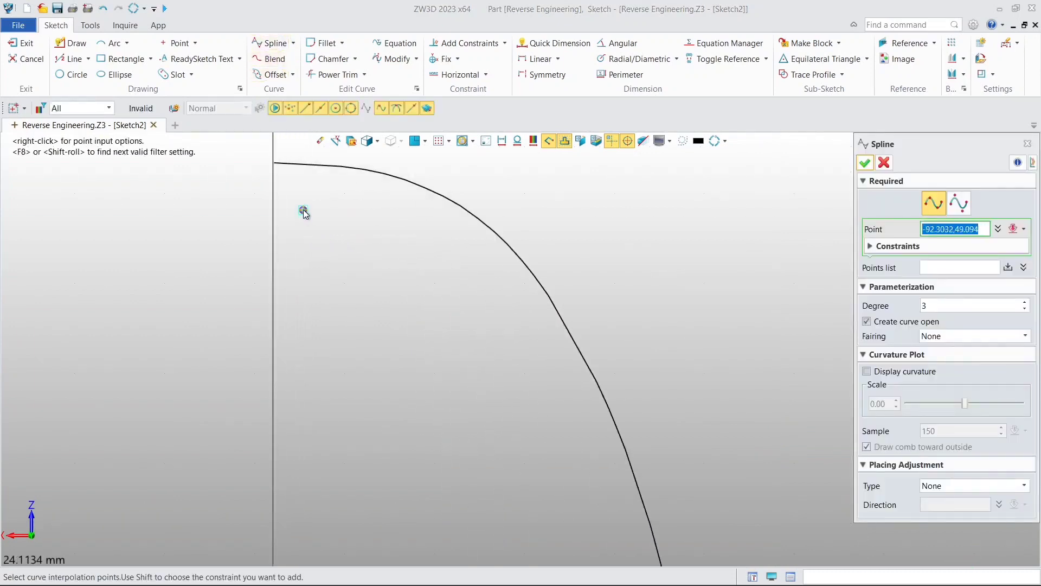
{"action": "scroll", "coordinate": [298, 186], "scroll_direction": "up", "scroll_amount": 3}
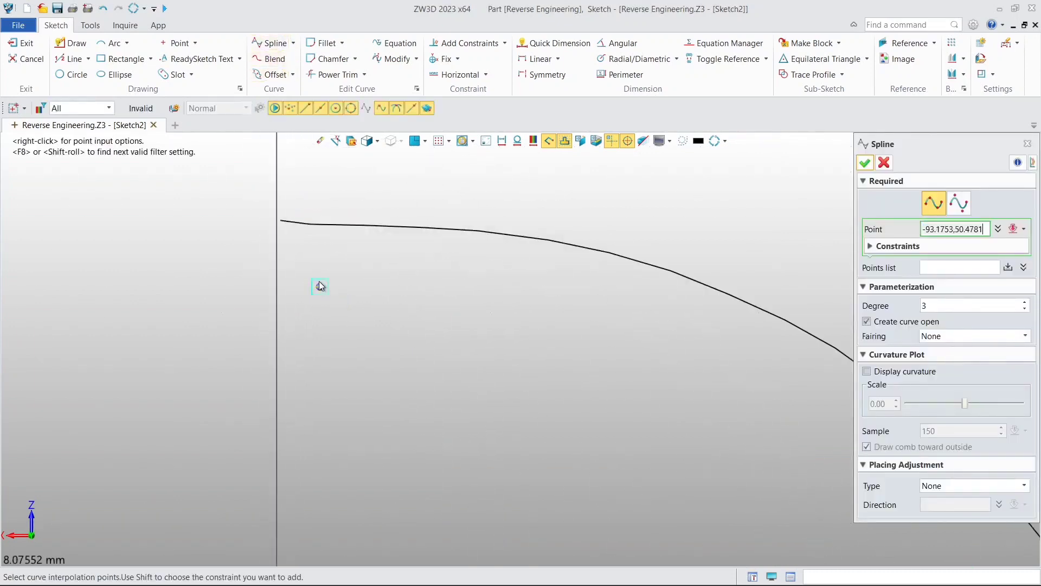
{"action": "left_click", "coordinate": [307, 213]}
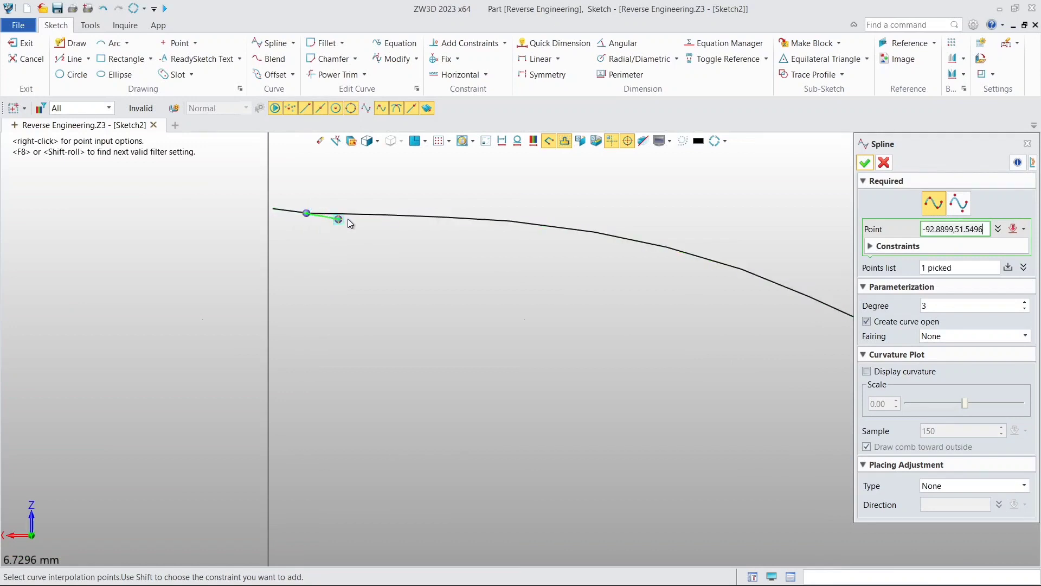
{"action": "left_click", "coordinate": [367, 215]}
{"action": "left_click", "coordinate": [445, 215]}
{"action": "middle_click_drag", "start_coordinate": [551, 233], "coordinate": [442, 203]}
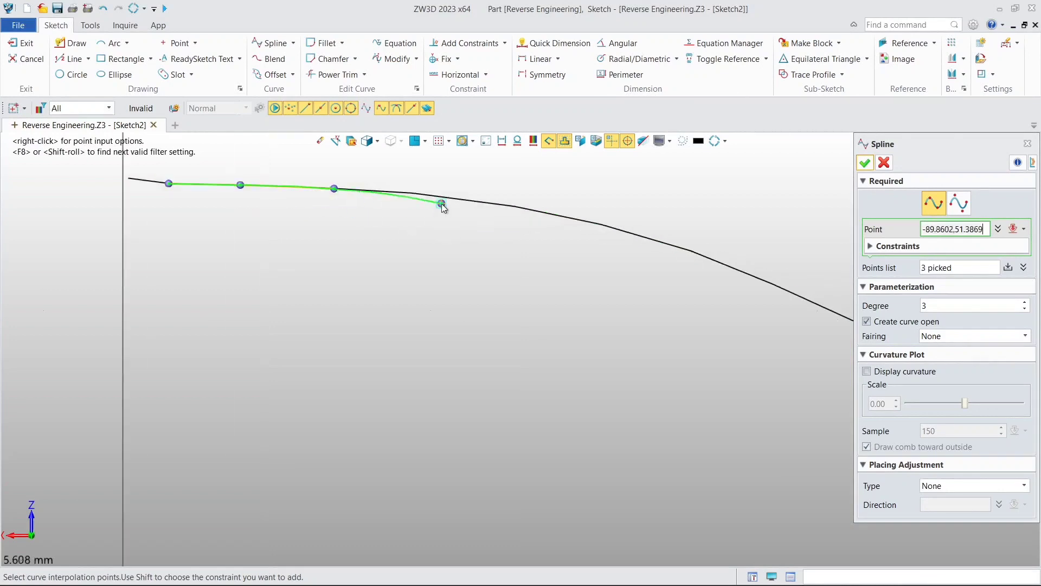
{"action": "left_click", "coordinate": [420, 195]}
{"action": "middle_click_drag", "start_coordinate": [552, 214], "coordinate": [418, 211]}
{"action": "left_click", "coordinate": [418, 211]}
{"action": "left_click", "coordinate": [550, 257]}
{"action": "middle_click_drag", "start_coordinate": [698, 314], "coordinate": [353, 191]}
{"action": "left_click", "coordinate": [353, 191]}
{"action": "left_click", "coordinate": [479, 272]}
{"action": "left_click", "coordinate": [587, 356]}
{"action": "middle_click_drag", "start_coordinate": [587, 357], "coordinate": [464, 239]}
{"action": "left_click", "coordinate": [558, 340]}
{"action": "middle_click_drag", "start_coordinate": [558, 340], "coordinate": [426, 189]}
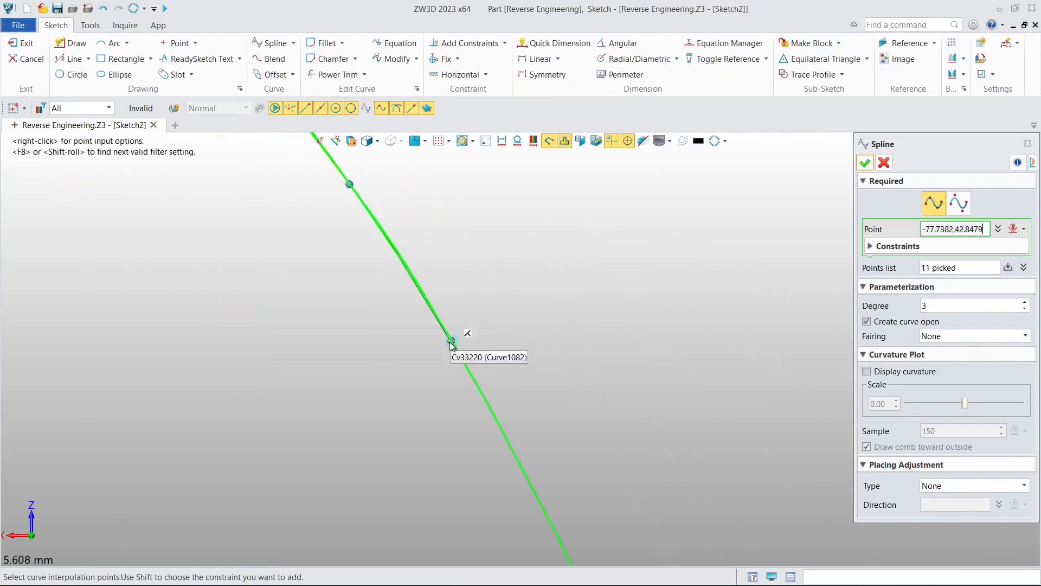
{"action": "left_click", "coordinate": [451, 343]}
{"action": "middle_click_drag", "start_coordinate": [451, 343], "coordinate": [375, 203]}
{"action": "left_click", "coordinate": [498, 368]}
{"action": "left_click", "coordinate": [522, 376]}
{"action": "middle_click_drag", "start_coordinate": [530, 379], "coordinate": [518, 249]}
{"action": "scroll", "coordinate": [518, 249], "scroll_direction": "up", "scroll_amount": 1}
{"action": "left_click", "coordinate": [556, 408]}
{"action": "middle_click_drag", "start_coordinate": [574, 390], "coordinate": [530, 186]}
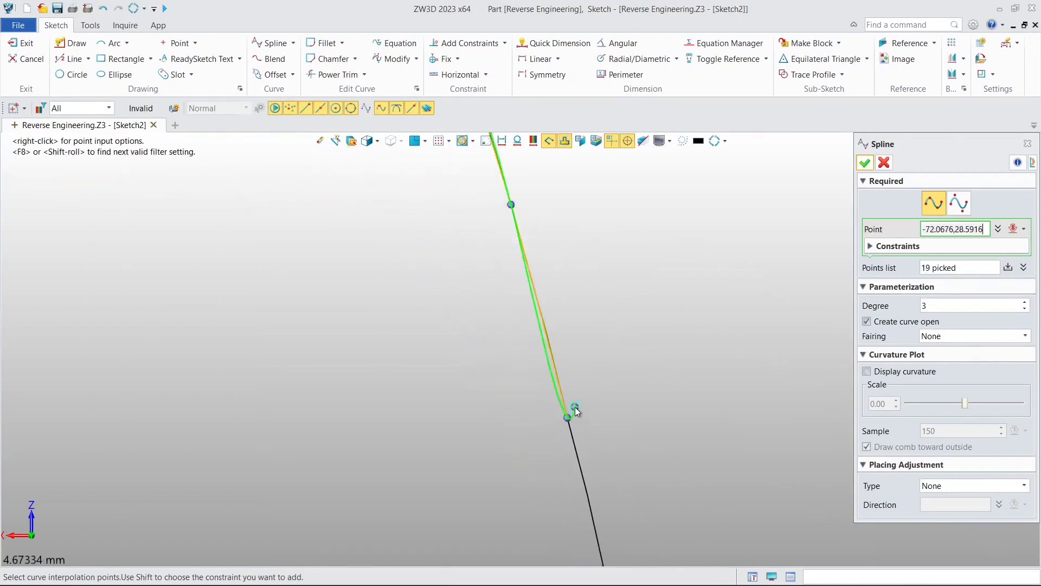
{"action": "left_click", "coordinate": [568, 417]}
{"action": "middle_click_drag", "start_coordinate": [630, 304], "coordinate": [583, 146]}
{"action": "left_click", "coordinate": [550, 311]}
{"action": "left_click", "coordinate": [578, 445]}
{"action": "scroll", "coordinate": [583, 467], "scroll_direction": "down", "scroll_amount": 1}
{"action": "middle_click_drag", "start_coordinate": [570, 394], "coordinate": [521, 211]}
{"action": "left_click", "coordinate": [549, 359]}
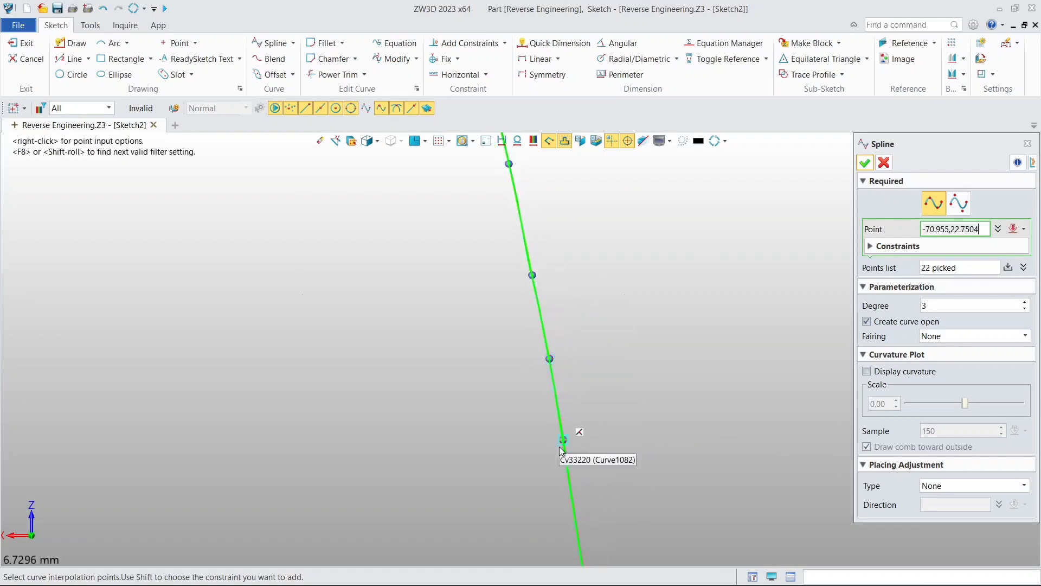
{"action": "left_click", "coordinate": [563, 454]}
{"action": "middle_click_drag", "start_coordinate": [565, 453], "coordinate": [510, 254]}
{"action": "left_click", "coordinate": [532, 413]}
{"action": "scroll", "coordinate": [535, 252], "scroll_direction": "down", "scroll_amount": 7}
{"action": "left_click", "coordinate": [545, 338]}
{"action": "left_click", "coordinate": [550, 434]}
{"action": "scroll", "coordinate": [550, 433], "scroll_direction": "down", "scroll_amount": 2}
{"action": "middle_click_drag", "start_coordinate": [550, 436], "coordinate": [533, 332]}
{"action": "scroll", "coordinate": [534, 377], "scroll_direction": "up", "scroll_amount": 3}
{"action": "left_click", "coordinate": [538, 394]}
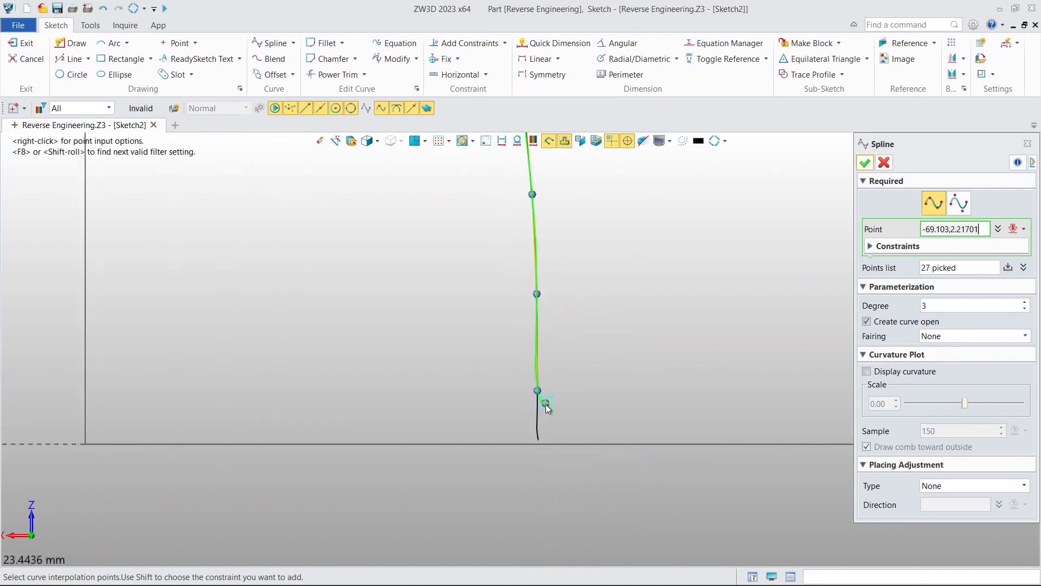
{"action": "scroll", "coordinate": [541, 429], "scroll_direction": "up", "scroll_amount": 2}
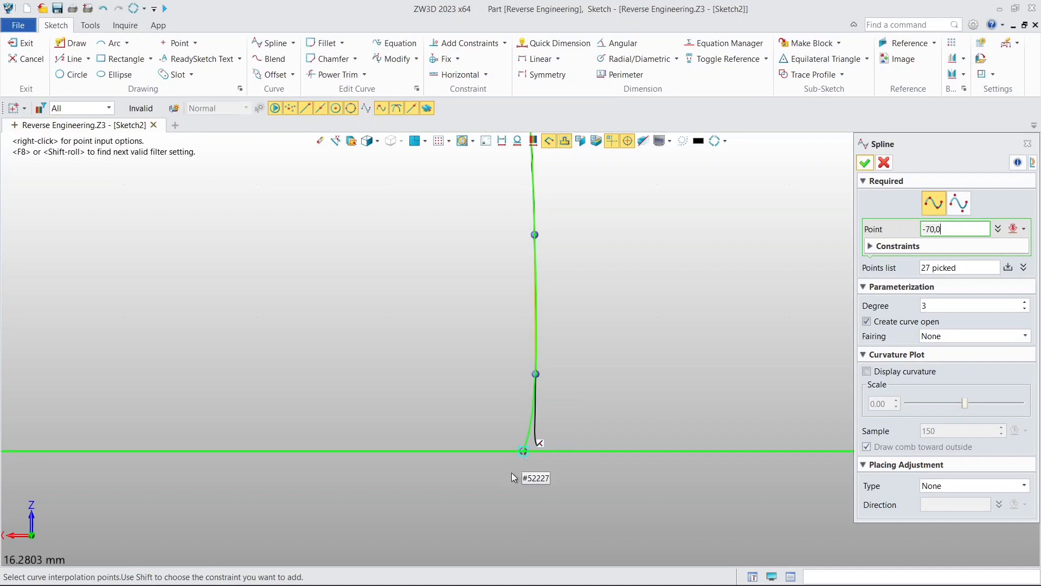
{"action": "left_click", "coordinate": [533, 512]}
{"action": "scroll", "coordinate": [476, 390], "scroll_direction": "down", "scroll_amount": 4}
{"action": "mouse_move", "coordinate": [467, 337]}
{"action": "middle_mouse_down"}
{"action": "mouse_move", "coordinate": [553, 492]}
{"action": "mouse_move", "coordinate": [485, 389]}
{"action": "middle_mouse_up"}
{"action": "middle_click", "coordinate": [502, 294]}
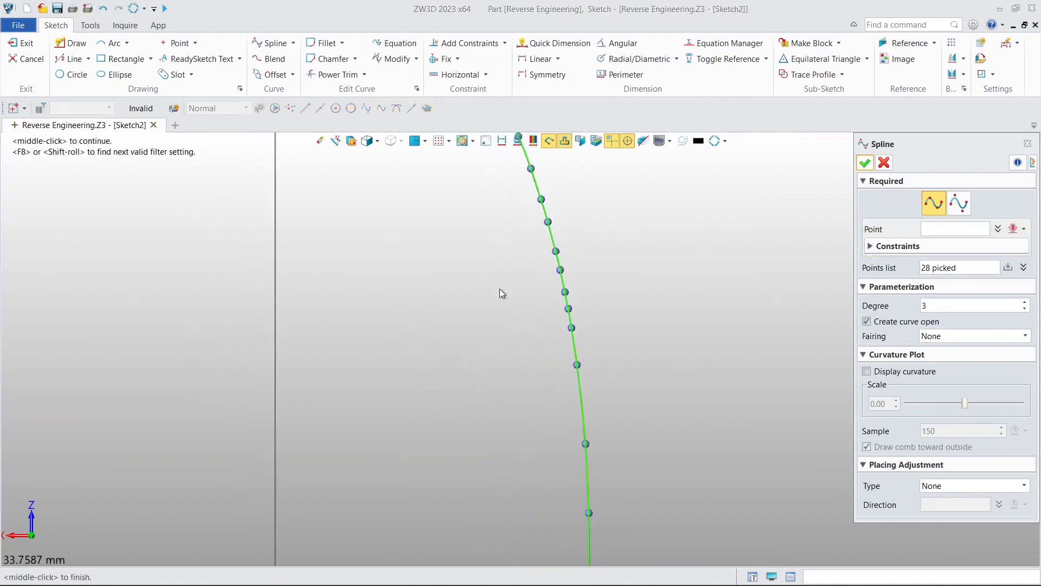
{"action": "left_click", "coordinate": [867, 163]}
Delete the point-on-curve constraint at the spline's upper end and extend that end past the base rectangle's vertical edge.
{"action": "scroll", "coordinate": [616, 384], "scroll_direction": "down", "scroll_amount": 1}
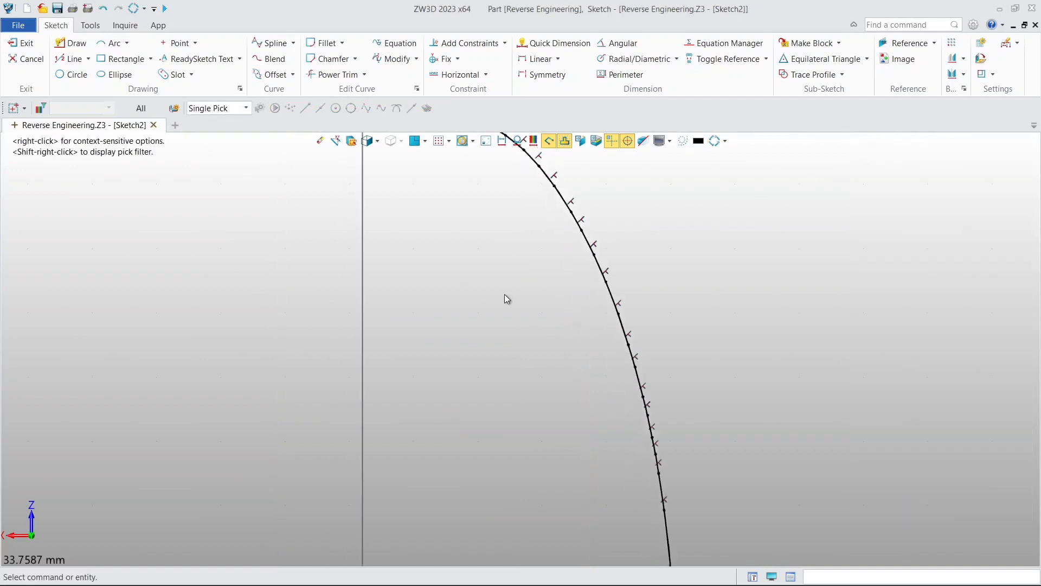
{"action": "scroll", "coordinate": [488, 314], "scroll_direction": "down", "scroll_amount": 4}
{"action": "scroll", "coordinate": [458, 238], "scroll_direction": "up", "scroll_amount": 7}
{"action": "middle_click_drag", "start_coordinate": [503, 227], "coordinate": [495, 343]}
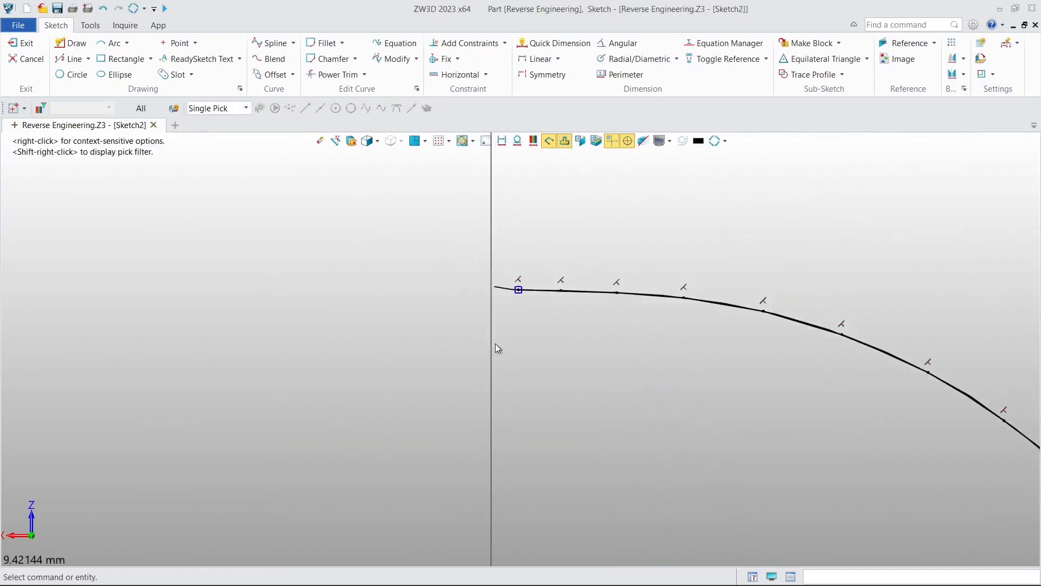
{"action": "scroll", "coordinate": [505, 295], "scroll_direction": "up", "scroll_amount": 5}
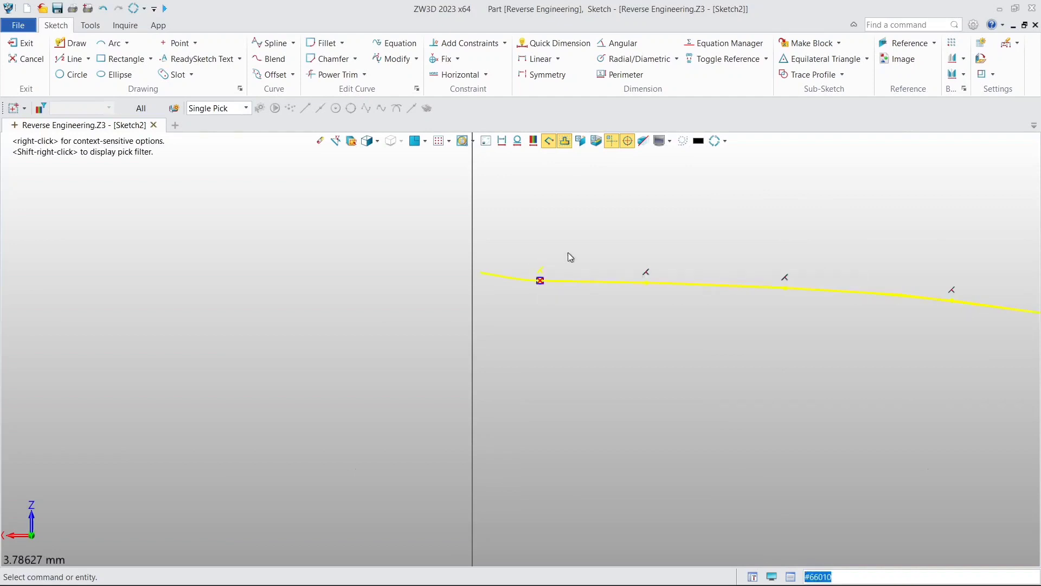
{"action": "left_click", "coordinate": [539, 271]}
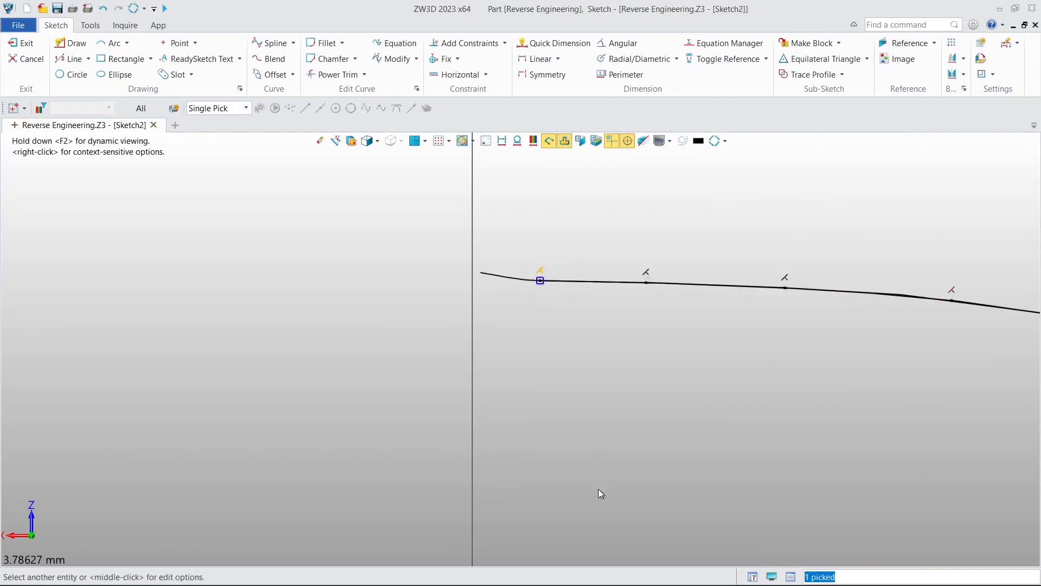
{"action": "key", "text": "Escape"}
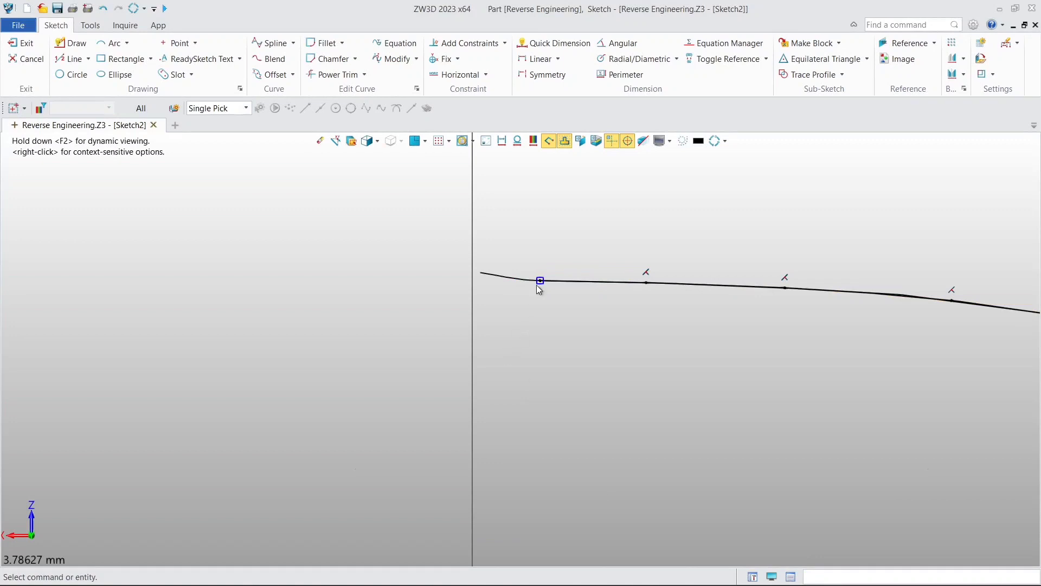
{"action": "left_click_drag", "start_coordinate": [540, 282], "coordinate": [412, 281]}
{"action": "scroll", "coordinate": [521, 342], "scroll_direction": "down", "scroll_amount": 10}
{"action": "scroll", "coordinate": [540, 377], "scroll_direction": "down", "scroll_amount": 7}
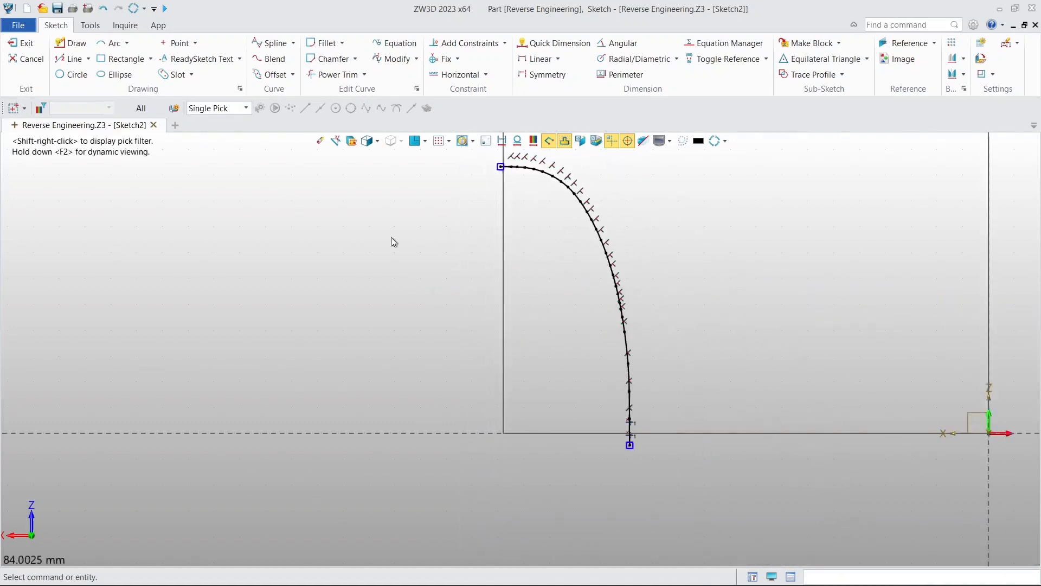
Draw a vertical line about 51.64 mm long from the spline's crossing with the rectangle's edge down to the rectangle's corner.
{"action": "left_click", "coordinate": [73, 58]}
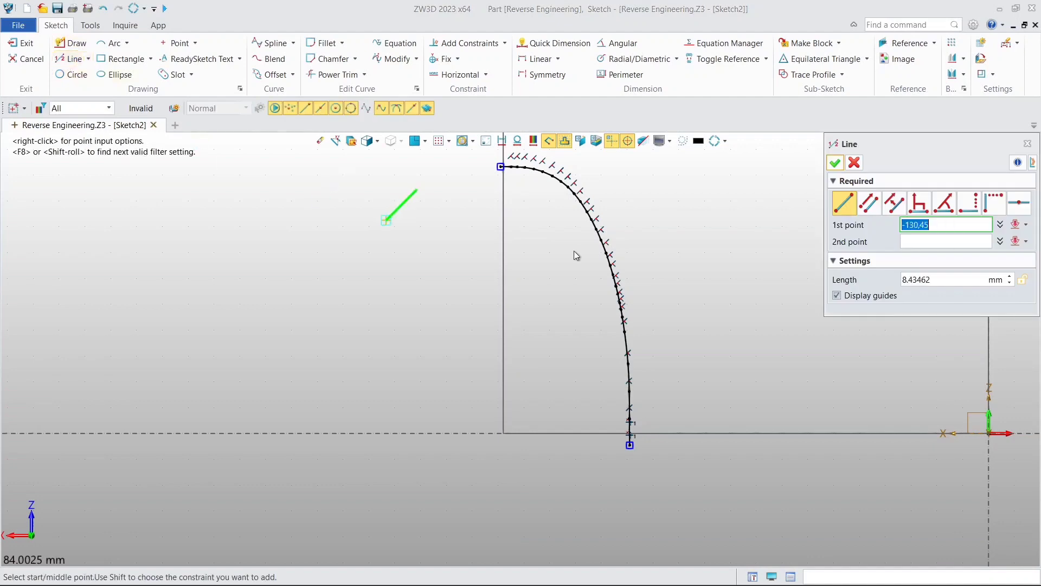
{"action": "scroll", "coordinate": [493, 210], "scroll_direction": "up", "scroll_amount": 8}
{"action": "middle_click_drag", "start_coordinate": [493, 210], "coordinate": [531, 433]}
{"action": "scroll", "coordinate": [490, 278], "scroll_direction": "up", "scroll_amount": 4}
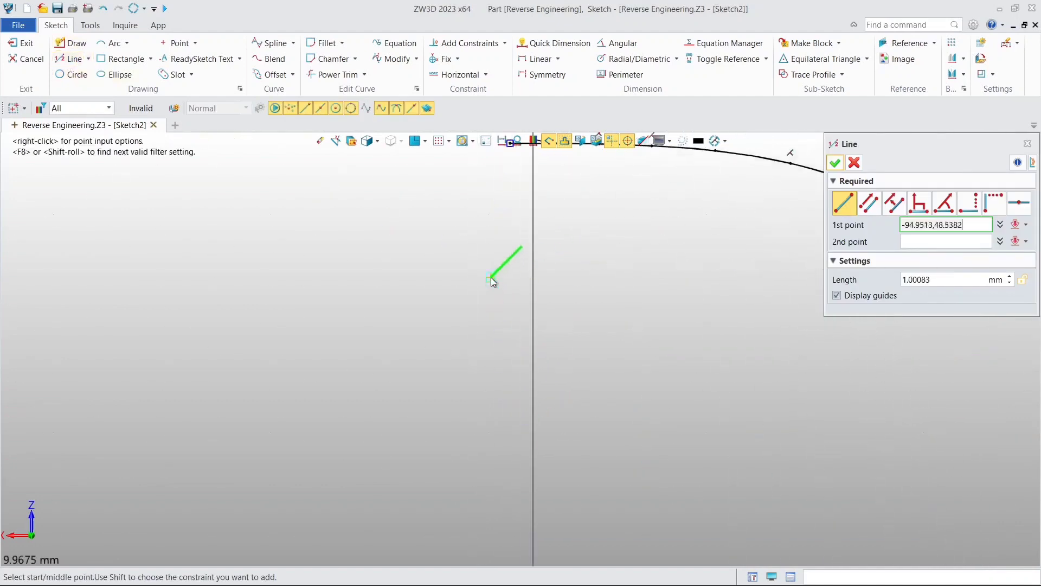
{"action": "middle_click_drag", "start_coordinate": [512, 233], "coordinate": [504, 383]}
{"action": "scroll", "coordinate": [522, 314], "scroll_direction": "up", "scroll_amount": 1}
{"action": "scroll", "coordinate": [524, 316], "scroll_direction": "up", "scroll_amount": 5}
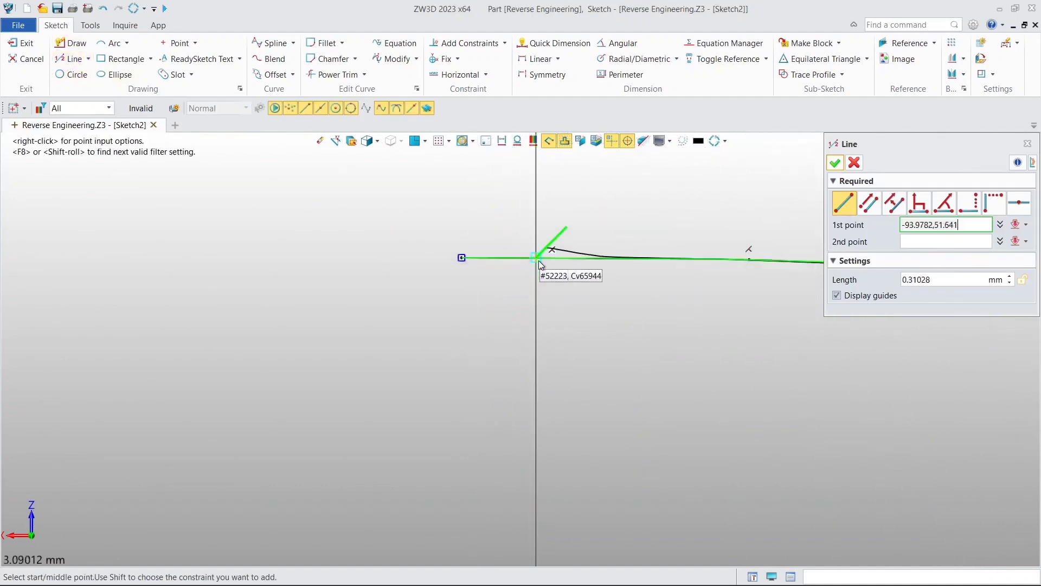
{"action": "left_click", "coordinate": [539, 260]}
{"action": "scroll", "coordinate": [542, 382], "scroll_direction": "down", "scroll_amount": 2}
{"action": "scroll", "coordinate": [541, 382], "scroll_direction": "down", "scroll_amount": 8}
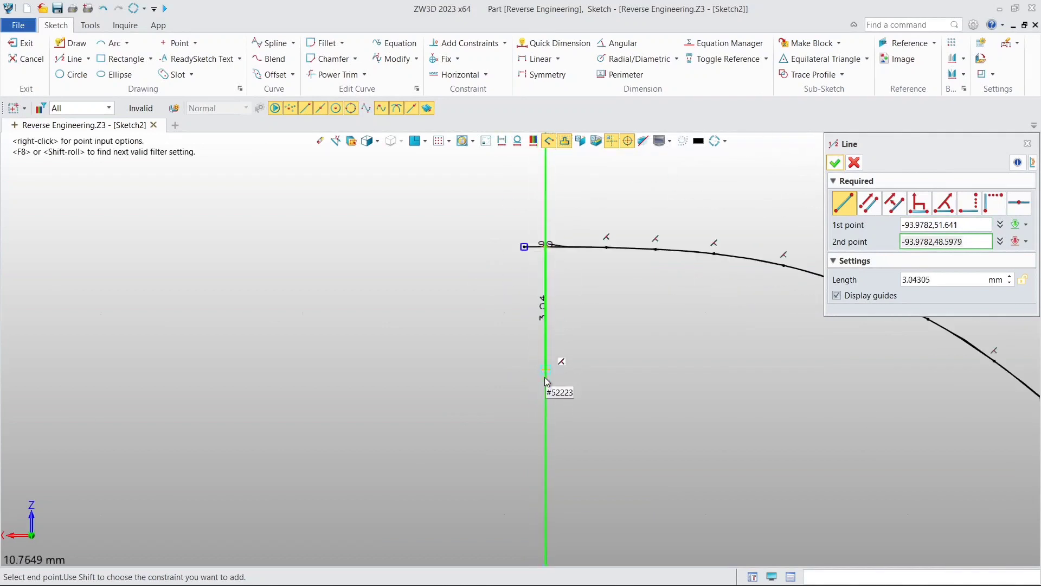
{"action": "scroll", "coordinate": [540, 424], "scroll_direction": "down", "scroll_amount": 3}
{"action": "middle_click_drag", "start_coordinate": [536, 489], "coordinate": [542, 246]}
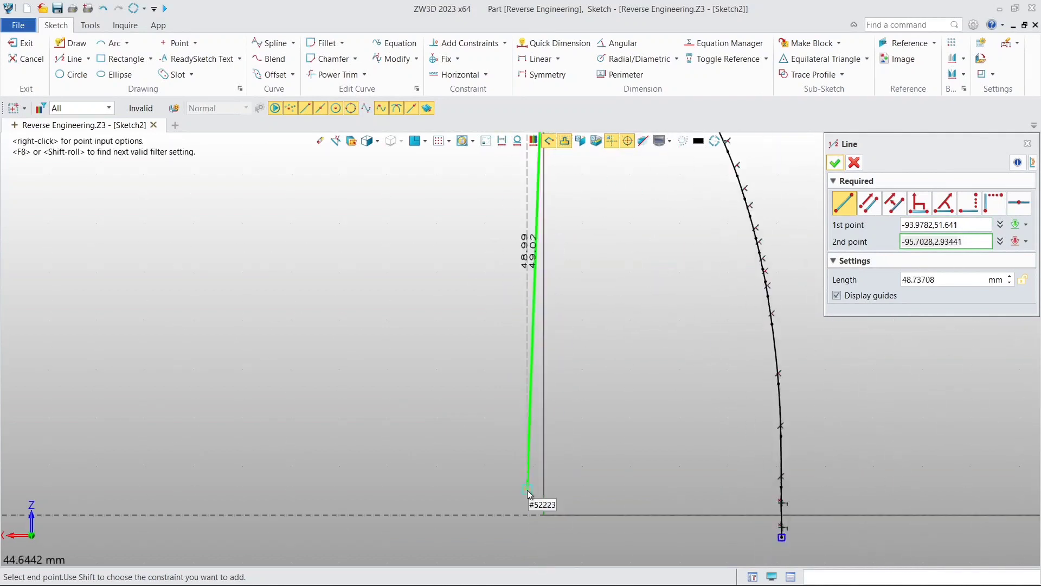
{"action": "left_click", "coordinate": [548, 514]}
{"action": "scroll", "coordinate": [561, 529], "scroll_direction": "up", "scroll_amount": 6}
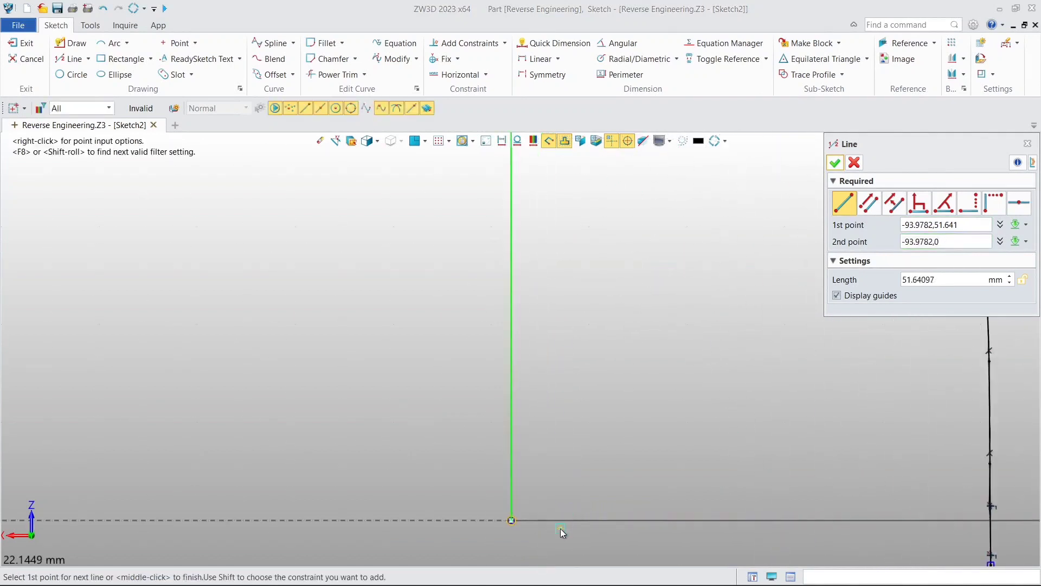
Draw a horizontal line about 24.45 mm long from the rectangle's corner to where the spline crosses the base edge.
{"action": "left_click", "coordinate": [468, 510]}
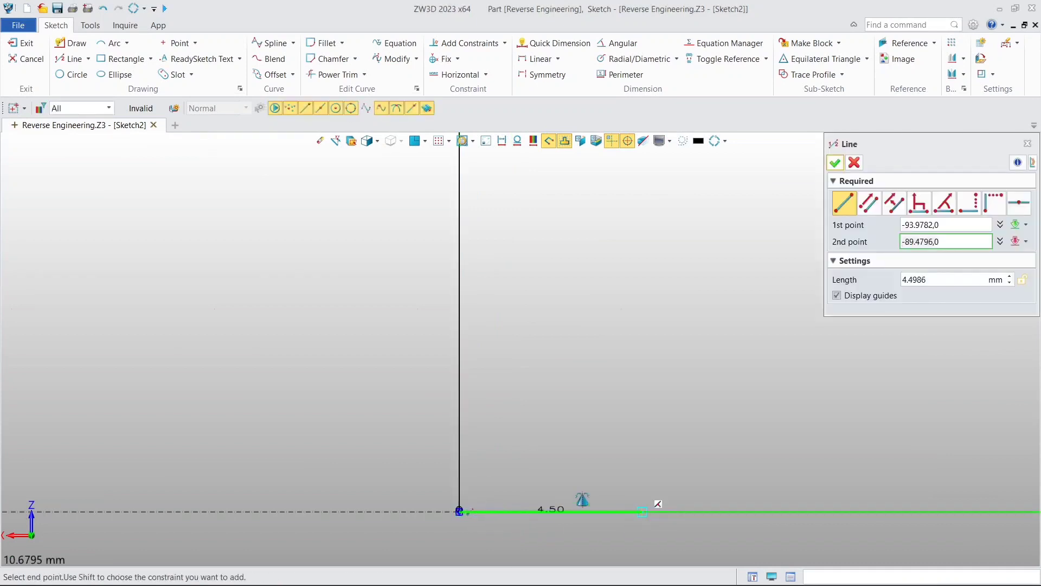
{"action": "scroll", "coordinate": [654, 515], "scroll_direction": "down", "scroll_amount": 5}
{"action": "middle_click_drag", "start_coordinate": [696, 509], "coordinate": [510, 508]}
{"action": "scroll", "coordinate": [611, 495], "scroll_direction": "up", "scroll_amount": 6}
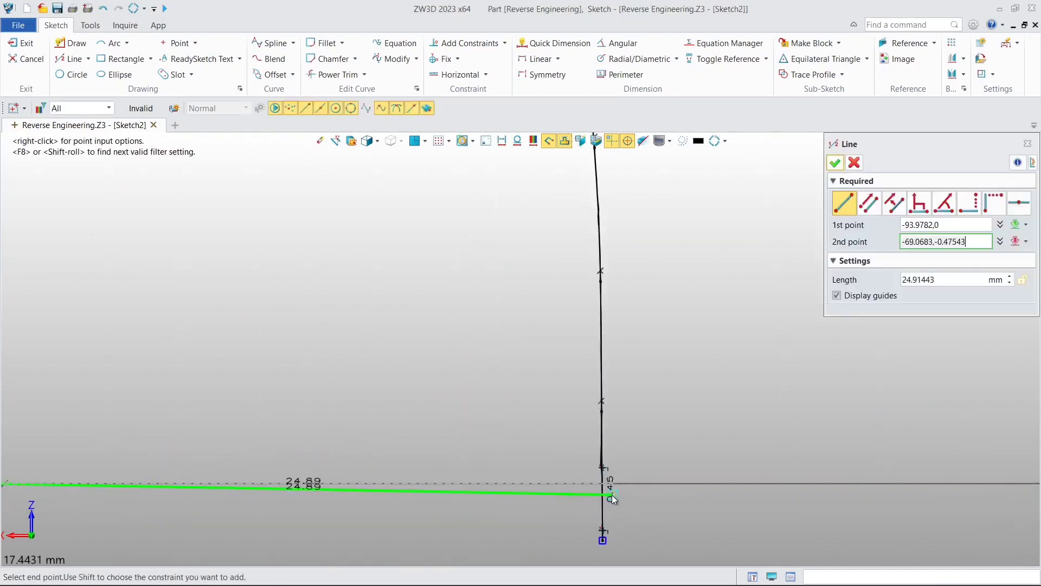
{"action": "left_click", "coordinate": [594, 470]}
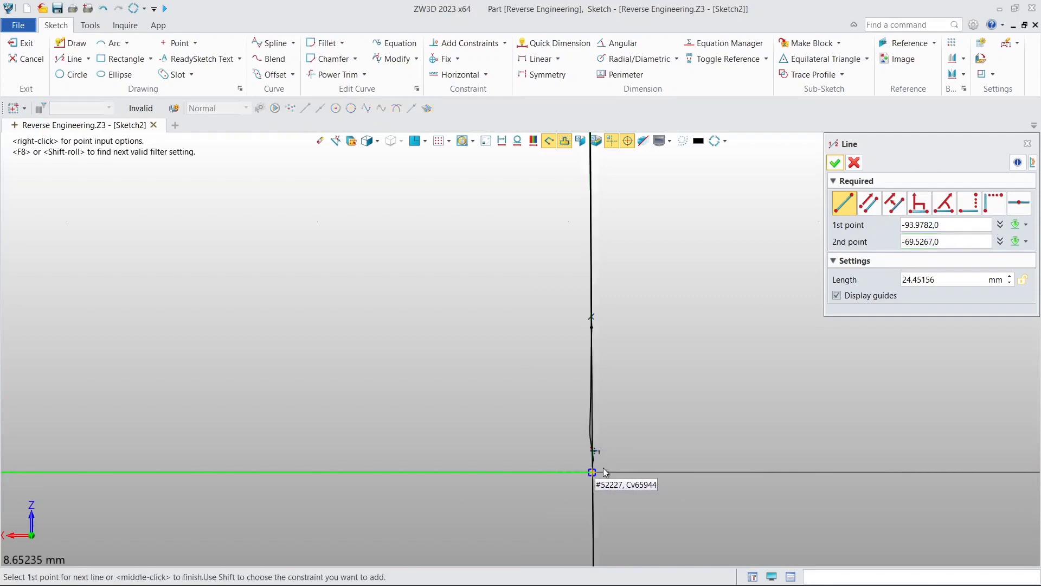
{"action": "left_click", "coordinate": [835, 163]}
Trim off the spline's overhang below the horizontal base line with Power Trim.
{"action": "scroll", "coordinate": [667, 255], "scroll_direction": "down", "scroll_amount": 6}
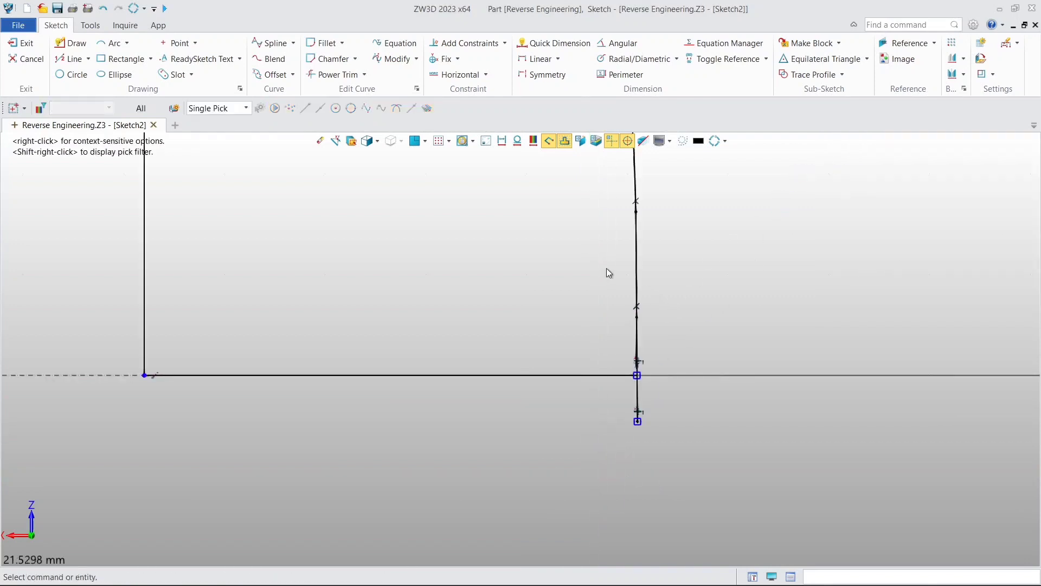
{"action": "scroll", "coordinate": [510, 256], "scroll_direction": "down", "scroll_amount": 1}
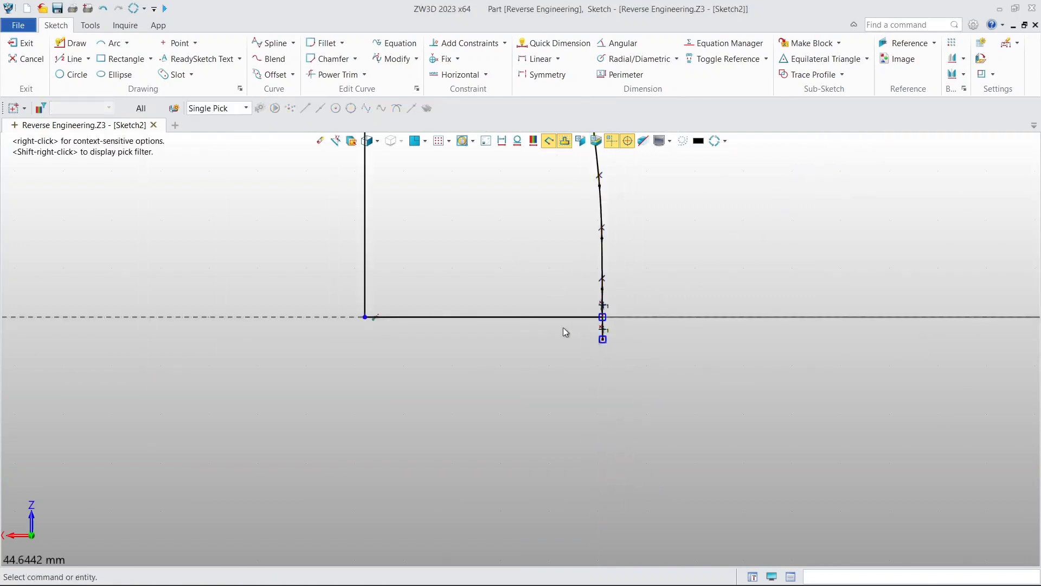
{"action": "left_click", "coordinate": [325, 74]}
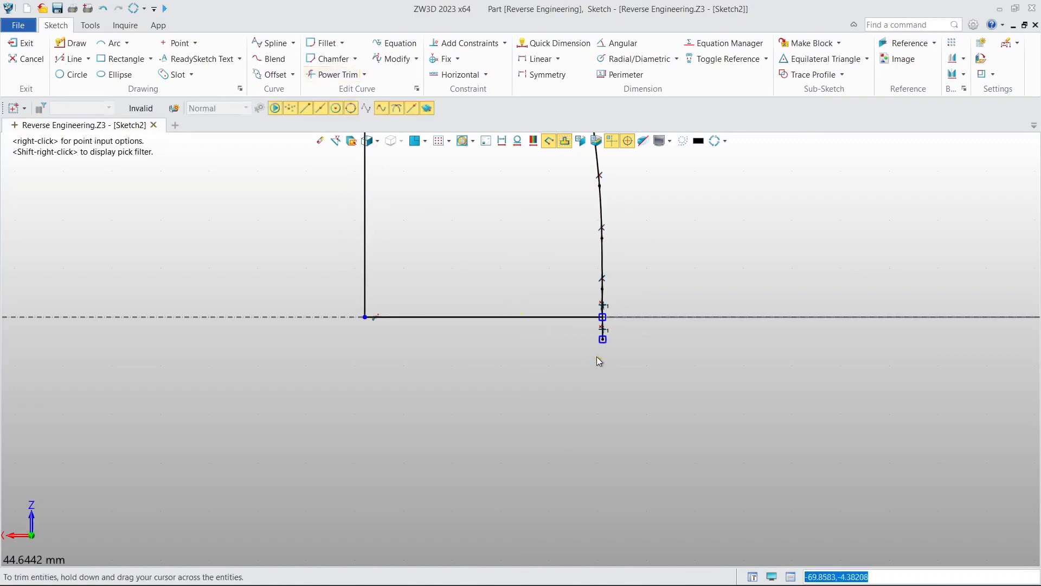
{"action": "scroll", "coordinate": [599, 351], "scroll_direction": "up", "scroll_amount": 6}
{"action": "left_click_drag", "start_coordinate": [625, 275], "coordinate": [589, 287]}
{"action": "scroll", "coordinate": [492, 259], "scroll_direction": "down", "scroll_amount": 4}
{"action": "middle_click_drag", "start_coordinate": [415, 217], "coordinate": [584, 409]}
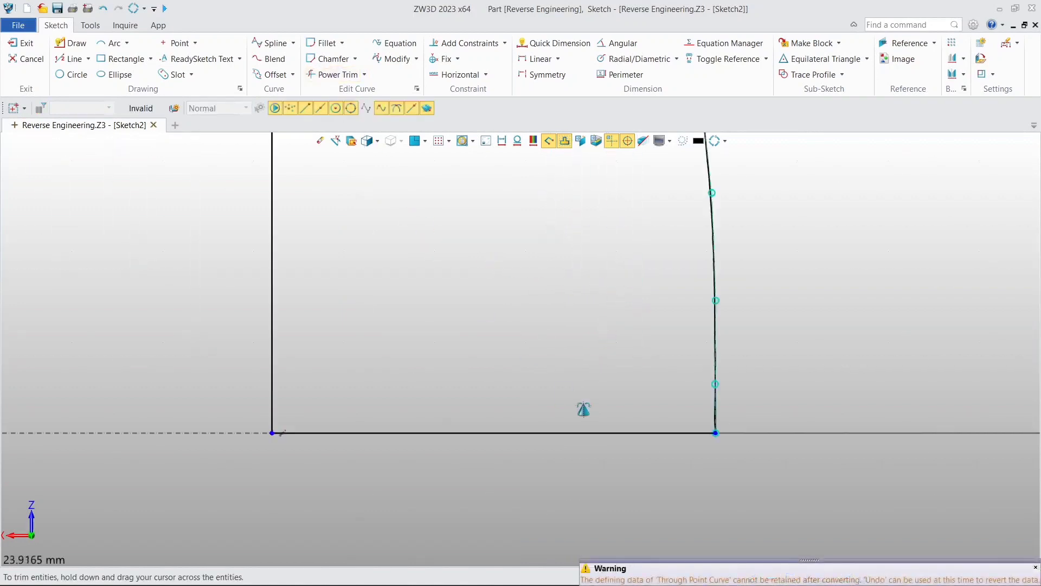
Trim off the spline's overhang beyond the vertical line at its upper end and exit the sketch.
{"action": "scroll", "coordinate": [419, 267], "scroll_direction": "down", "scroll_amount": 5}
{"action": "middle_click_drag", "start_coordinate": [392, 223], "coordinate": [574, 469]}
{"action": "middle_click_drag", "start_coordinate": [500, 289], "coordinate": [523, 398]}
{"action": "scroll", "coordinate": [546, 259], "scroll_direction": "up", "scroll_amount": 4}
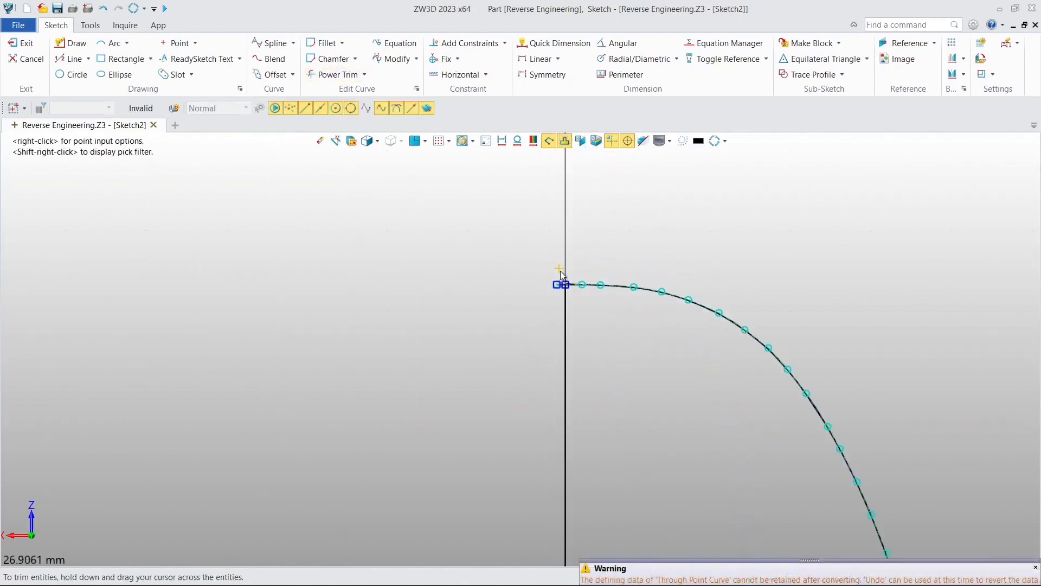
{"action": "scroll", "coordinate": [561, 272], "scroll_direction": "up", "scroll_amount": 10}
{"action": "left_click_drag", "start_coordinate": [563, 279], "coordinate": [563, 394]}
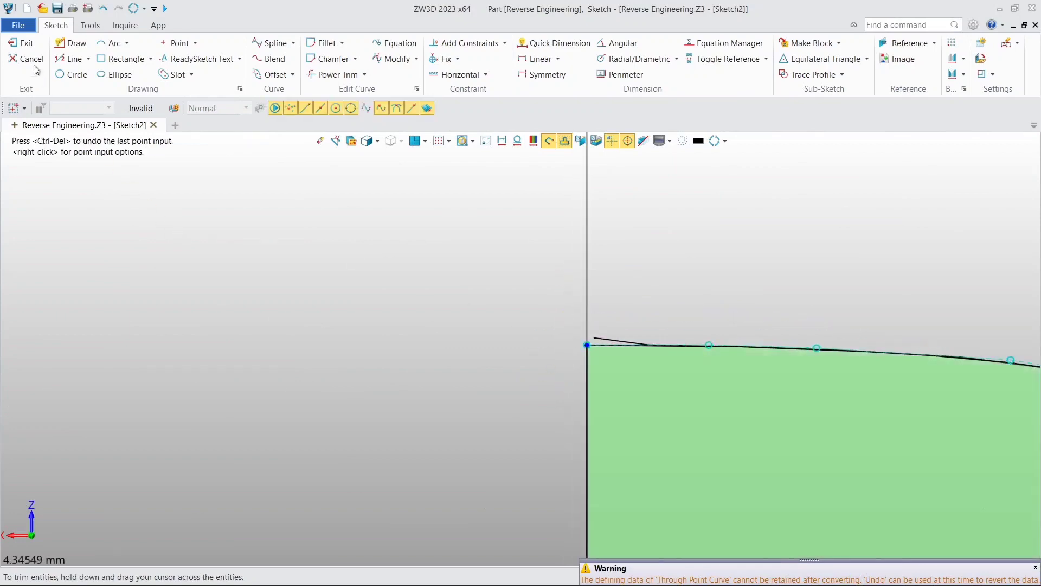
{"action": "left_click", "coordinate": [12, 46]}
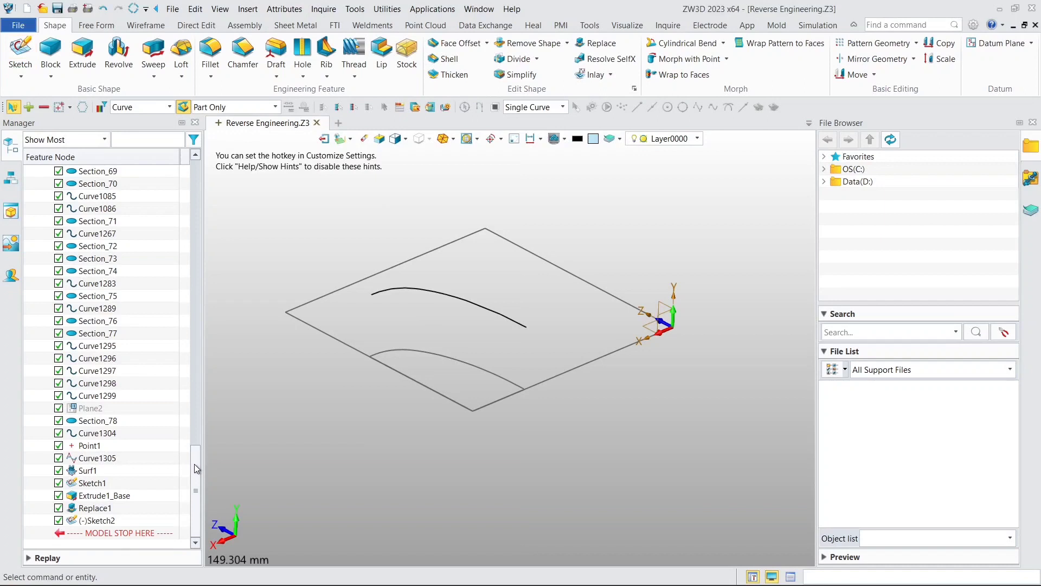
Show the hidden Demo_Block.stl mesh.
{"action": "left_click_drag", "start_coordinate": [194, 463], "coordinate": [176, 180]}
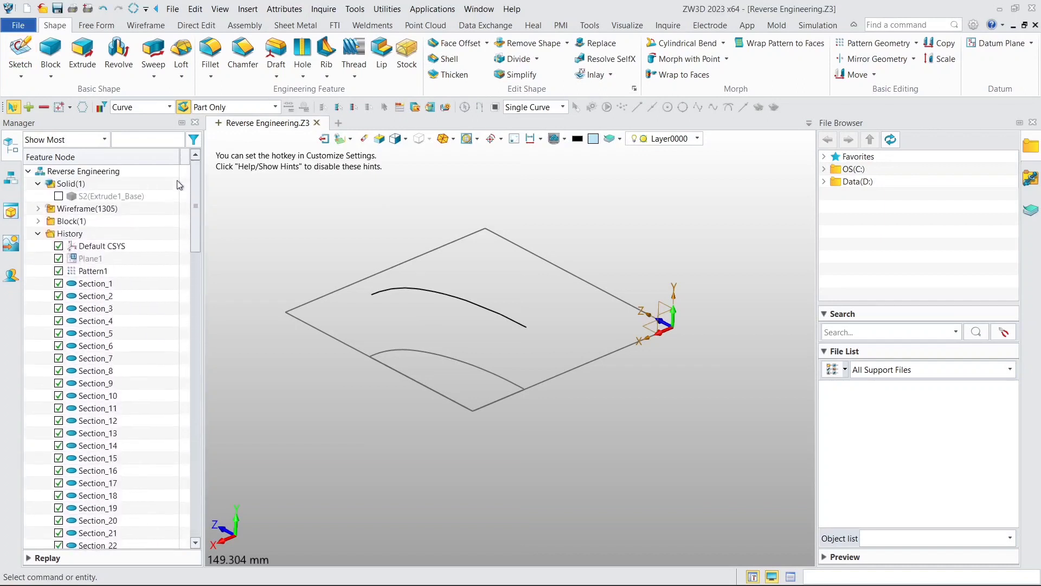
{"action": "double_click", "coordinate": [52, 220]}
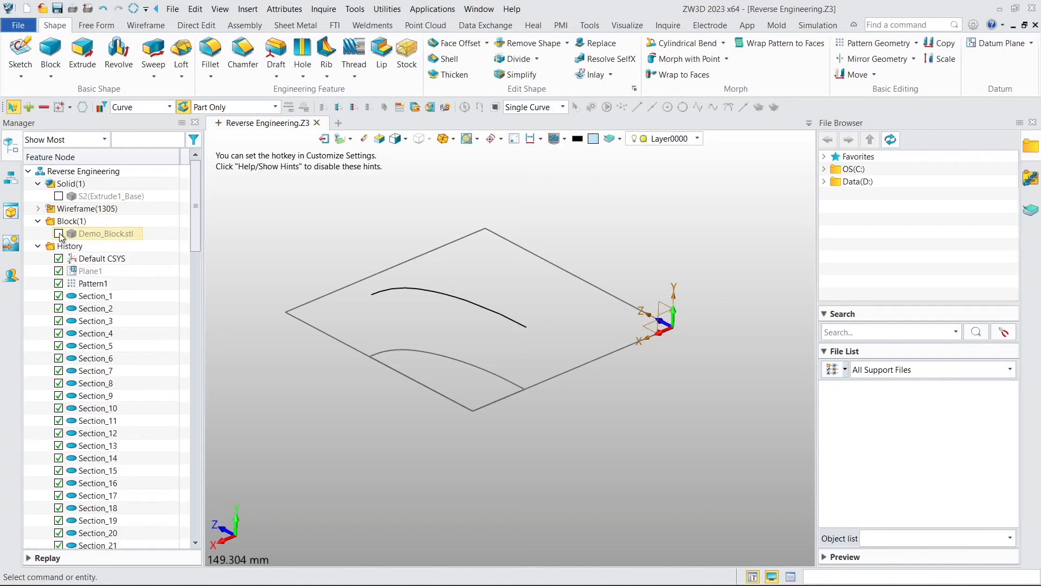
{"action": "left_click", "coordinate": [59, 234]}
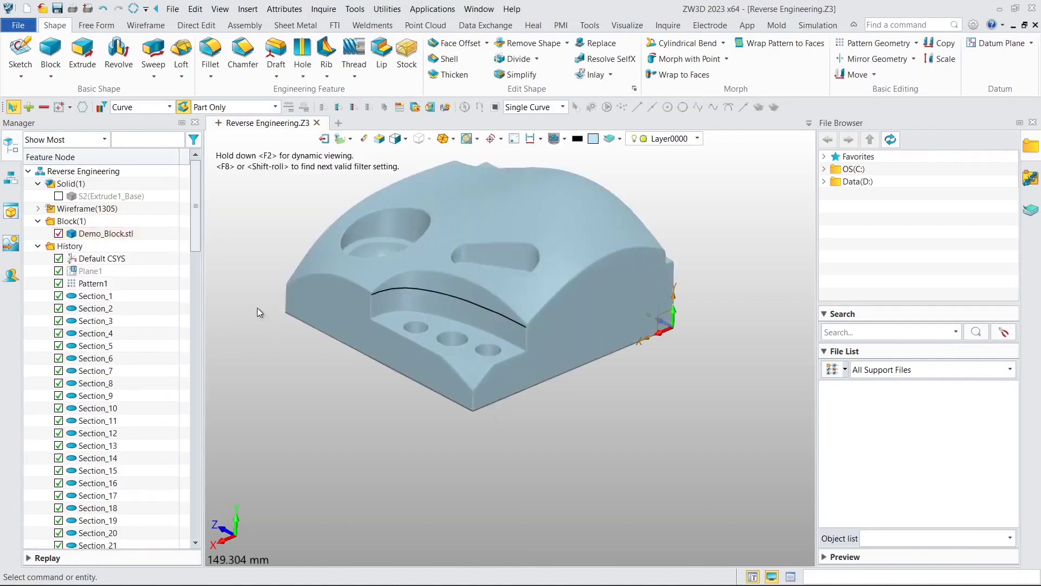
Start a two-sided extrusion with Sketch2 as the profile and flip its direction upward through the block.
{"action": "left_click", "coordinate": [82, 54]}
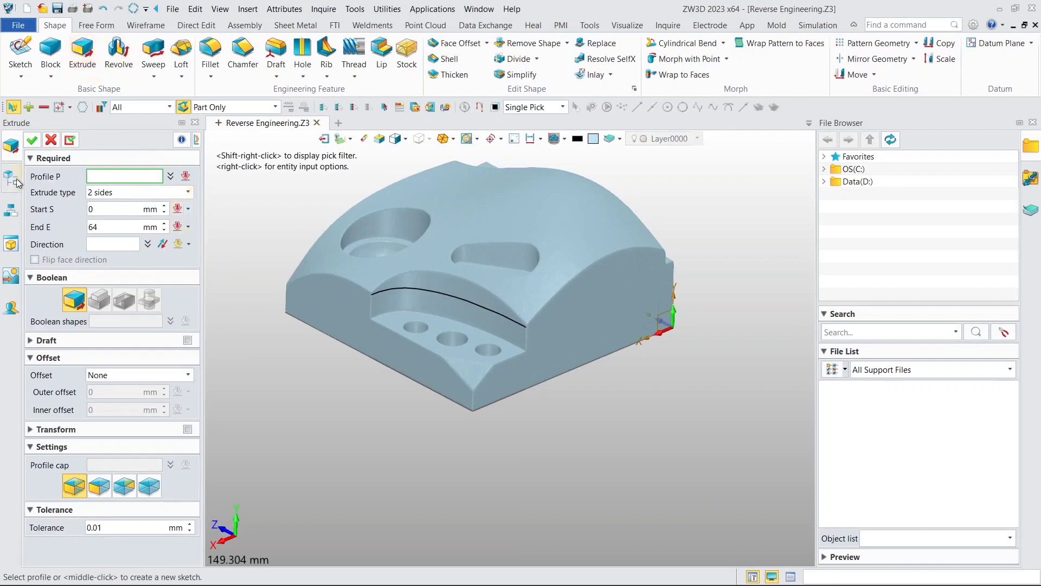
{"action": "left_click", "coordinate": [15, 181]}
{"action": "left_click_drag", "start_coordinate": [195, 197], "coordinate": [191, 503]}
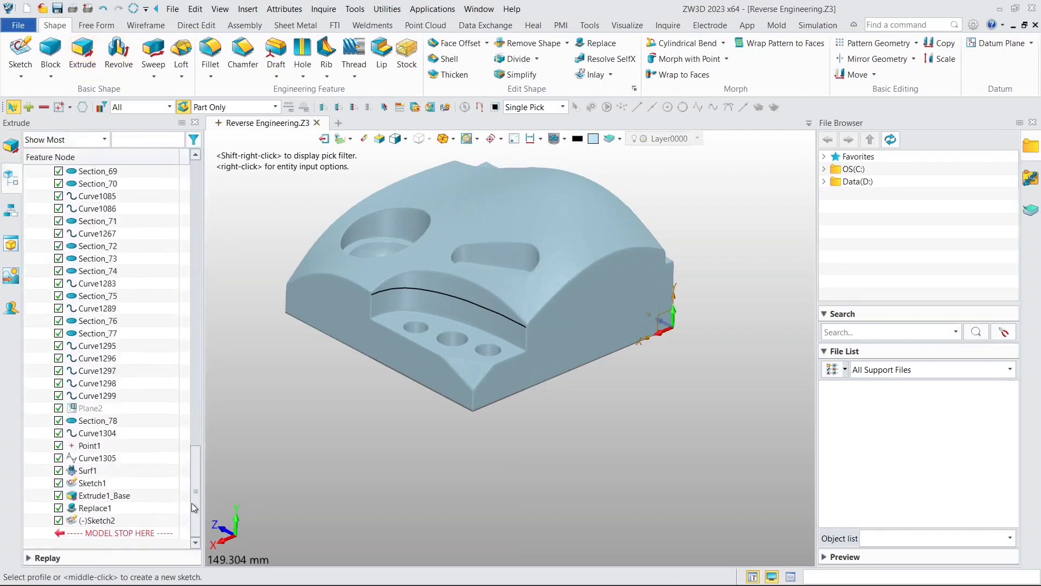
{"action": "left_click", "coordinate": [96, 520]}
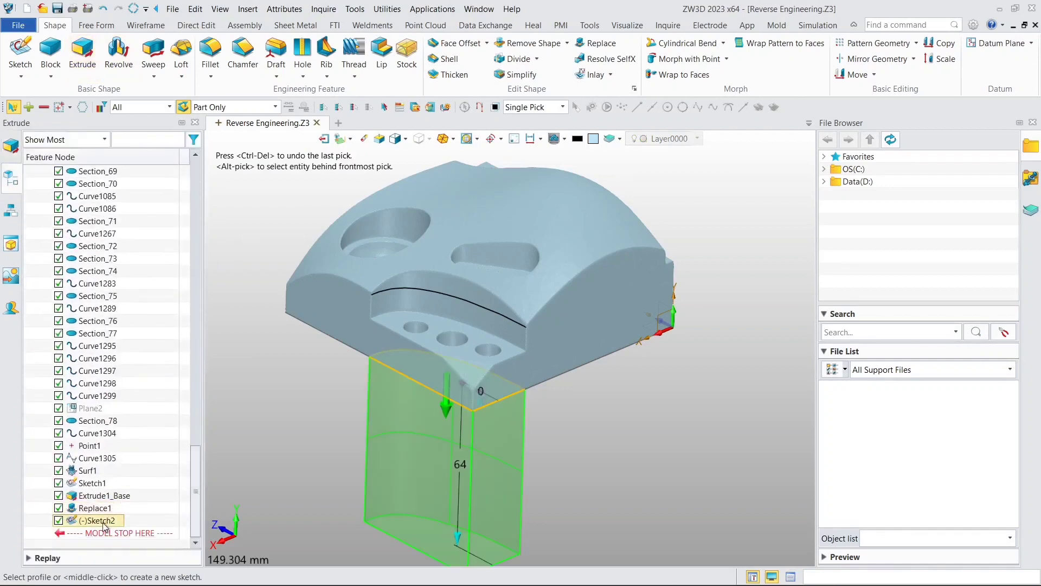
{"action": "left_click", "coordinate": [12, 145]}
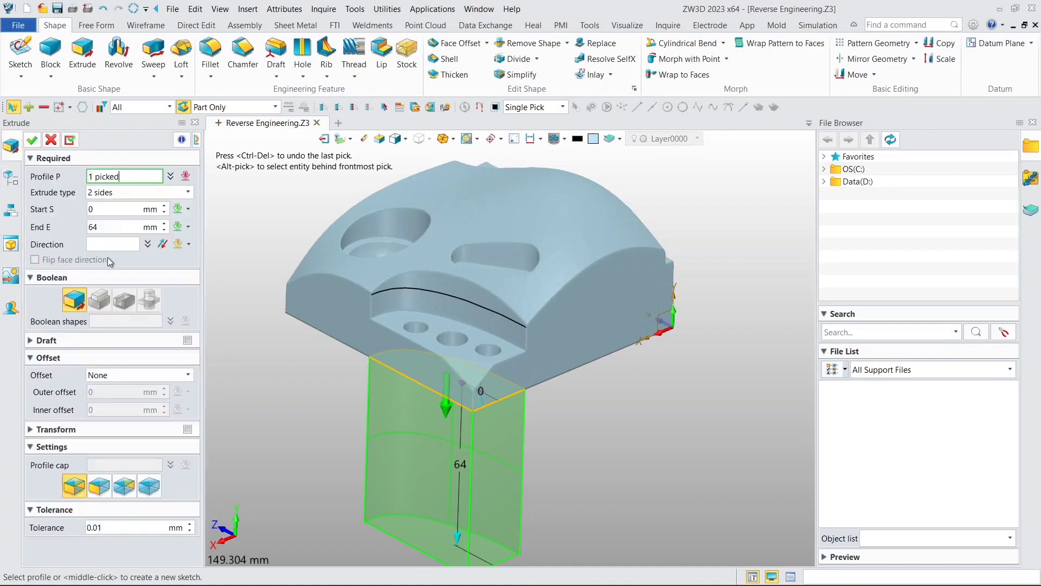
{"action": "left_click", "coordinate": [446, 413]}
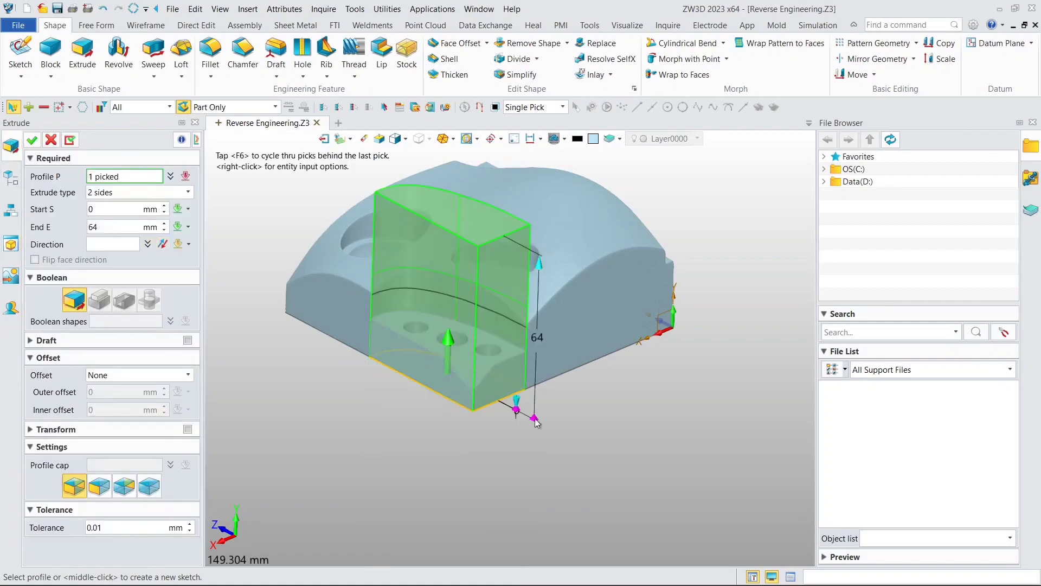
Raise the extrusion's start to 15 mm near the corner pocket's floor and switch its definition to To Point.
{"action": "left_click", "coordinate": [119, 213]}
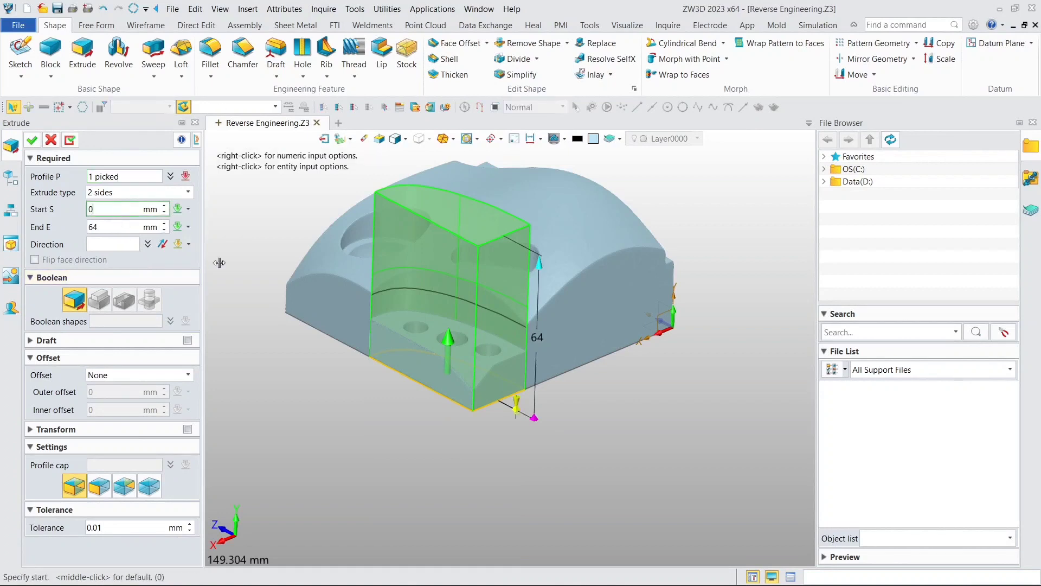
{"action": "left_click_drag", "start_coordinate": [519, 386], "coordinate": [539, 371]}
{"action": "right_click", "coordinate": [614, 404]}
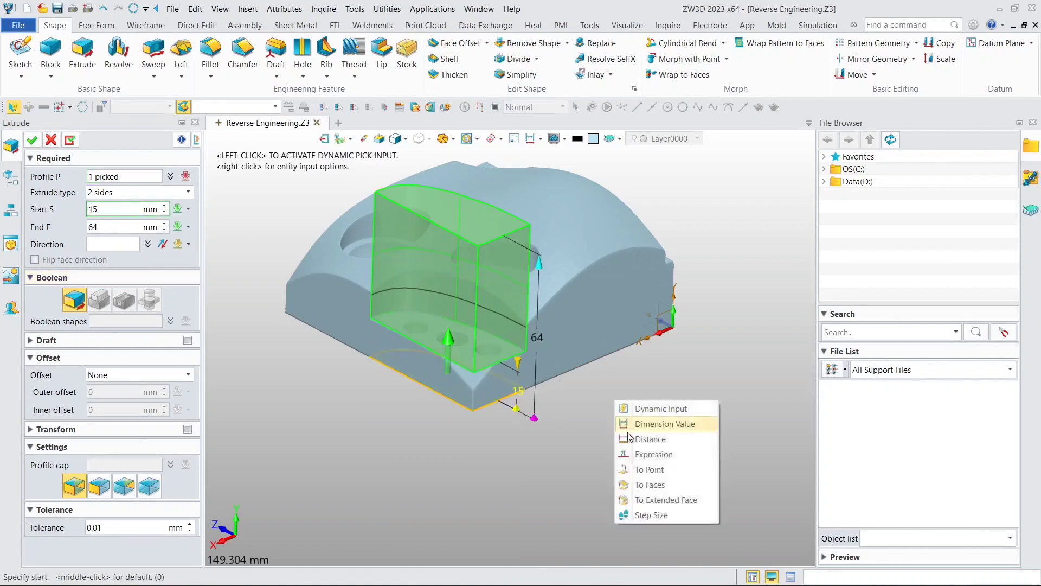
{"action": "left_click", "coordinate": [638, 460]}
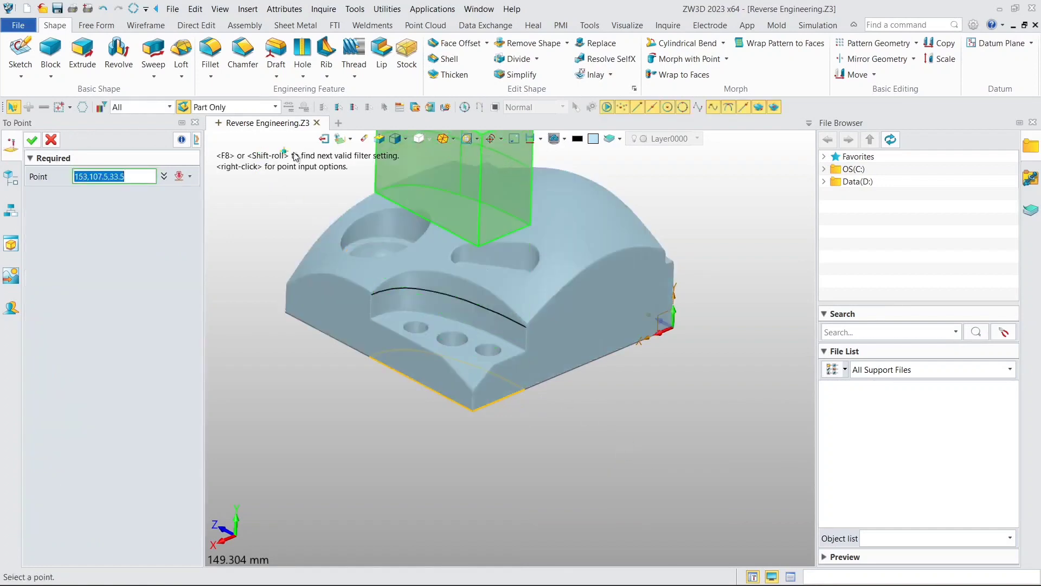
Display the model in wireframe and set the extrusion start to an STL mesh vertex on the pocket floor, about 14.83 mm.
{"action": "left_click", "coordinate": [405, 139]}
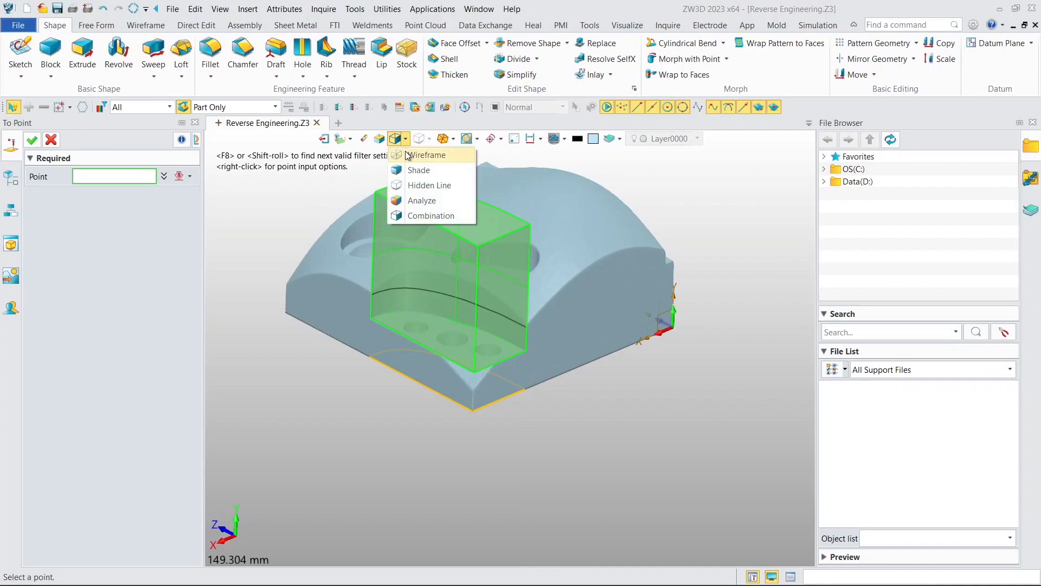
{"action": "left_click", "coordinate": [408, 156]}
{"action": "scroll", "coordinate": [414, 317], "scroll_direction": "up", "scroll_amount": 3}
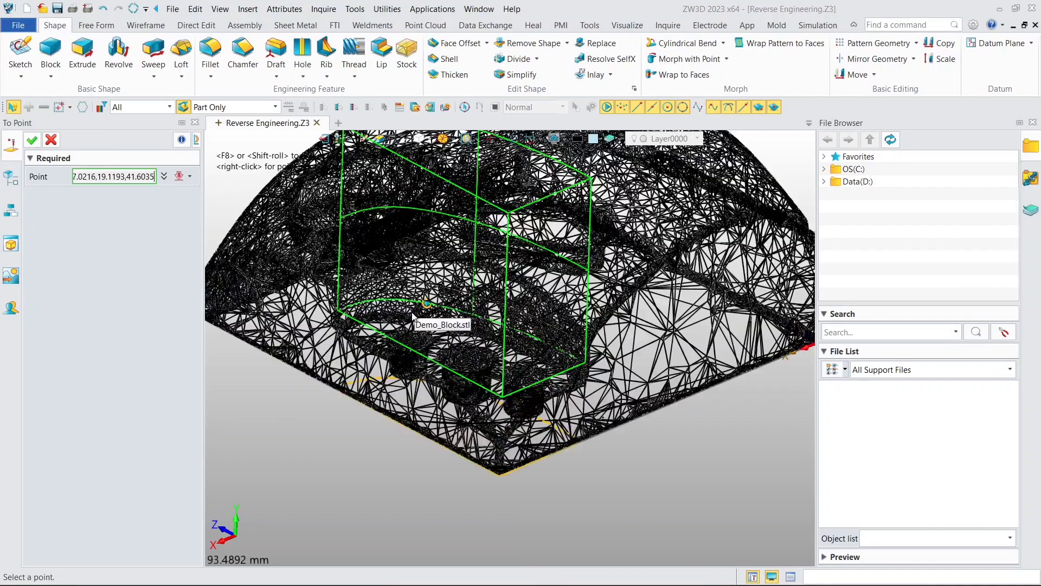
{"action": "left_click", "coordinate": [404, 326]}
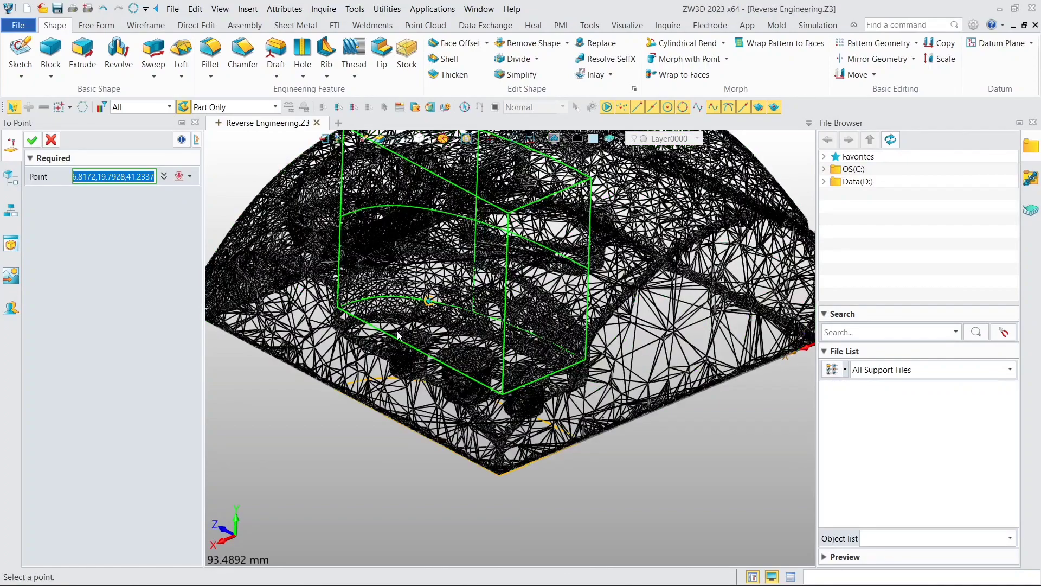
{"action": "middle_click_drag", "start_coordinate": [397, 330], "coordinate": [382, 343]}
{"action": "left_click", "coordinate": [382, 343]}
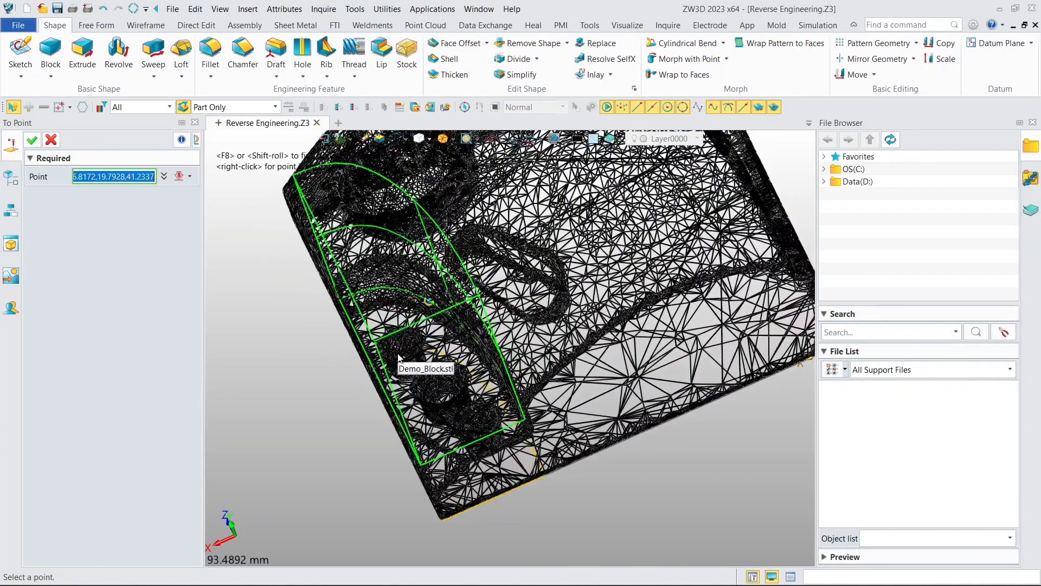
{"action": "scroll", "coordinate": [373, 337], "scroll_direction": "up", "scroll_amount": 5}
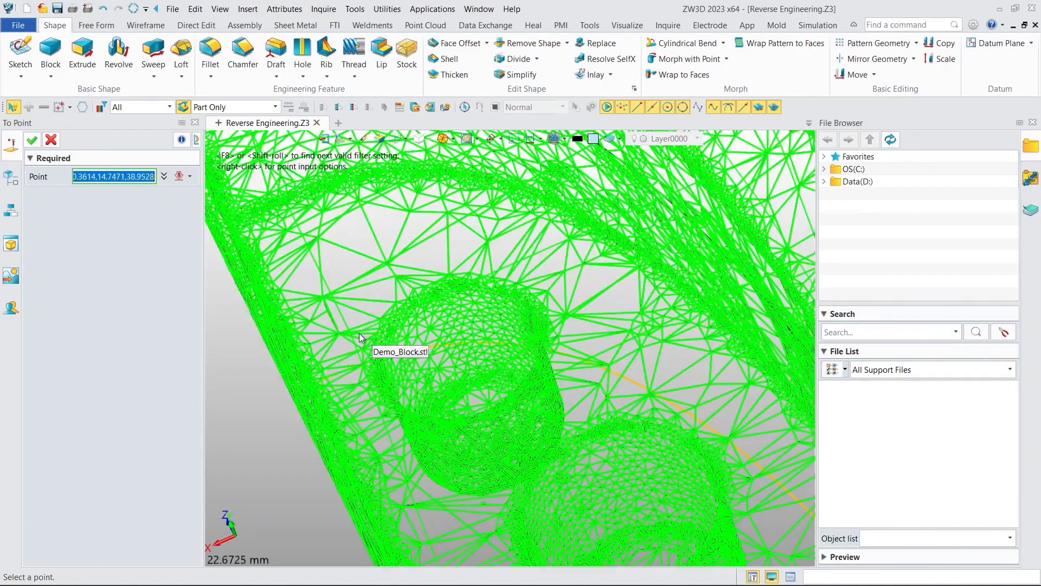
{"action": "left_click", "coordinate": [358, 320]}
{"action": "middle_click_drag", "start_coordinate": [358, 314], "coordinate": [367, 282]}
{"action": "left_click", "coordinate": [369, 278]}
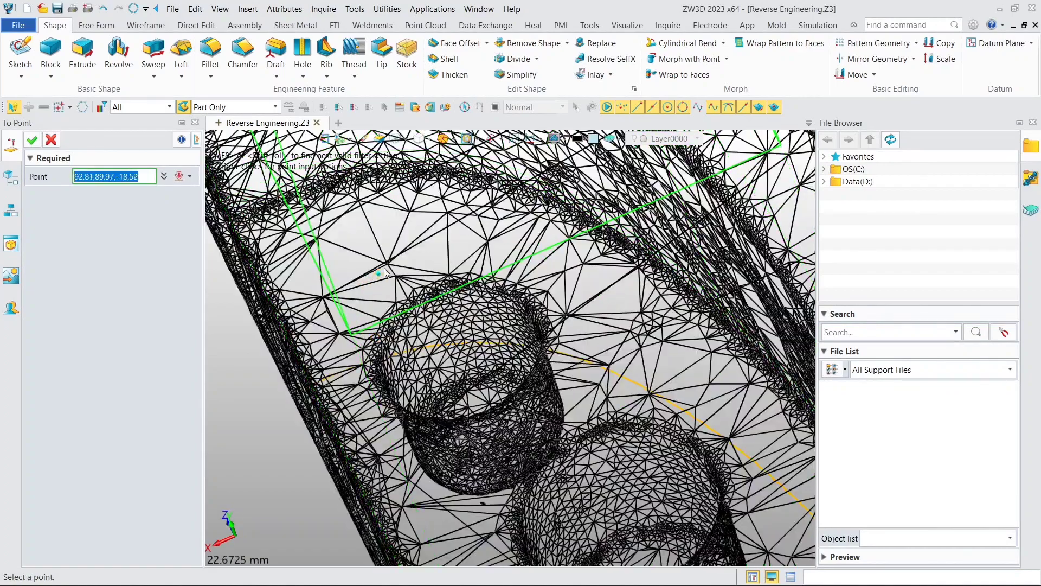
{"action": "middle_click", "coordinate": [383, 268]}
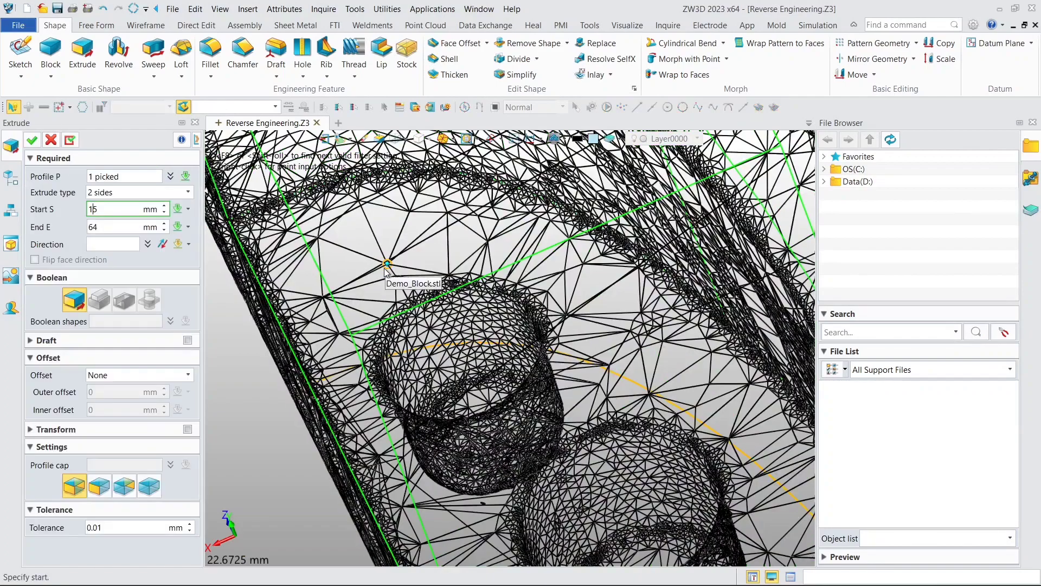
Create the extrusion as a separate base body ending at 64 mm and return the display to shaded.
{"action": "scroll", "coordinate": [384, 270], "scroll_direction": "down", "scroll_amount": 3}
{"action": "scroll", "coordinate": [386, 271], "scroll_direction": "down", "scroll_amount": 3}
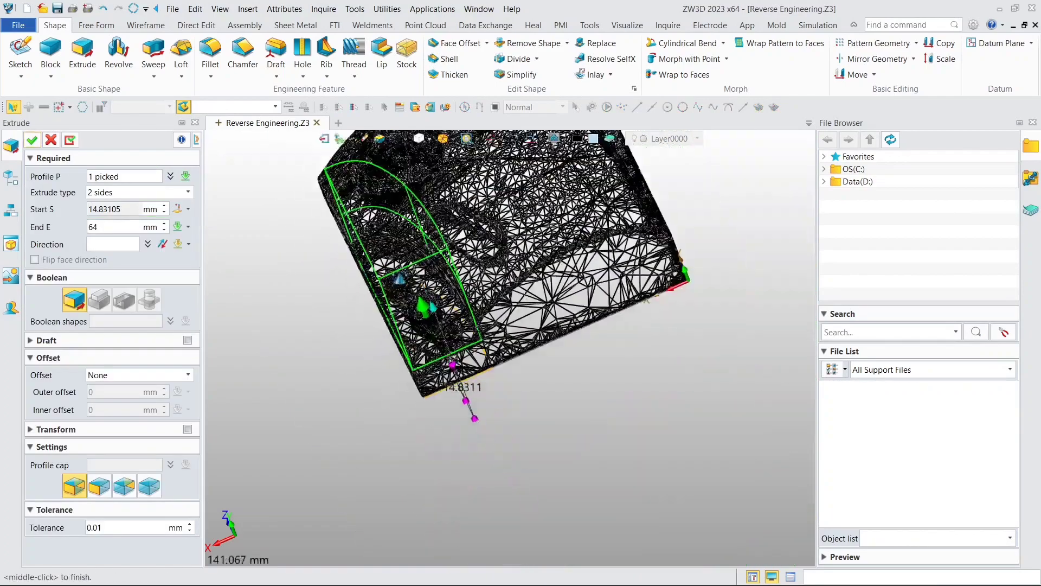
{"action": "middle_click_drag", "start_coordinate": [399, 279], "coordinate": [455, 295]}
{"action": "scroll", "coordinate": [454, 293], "scroll_direction": "down", "scroll_amount": 1}
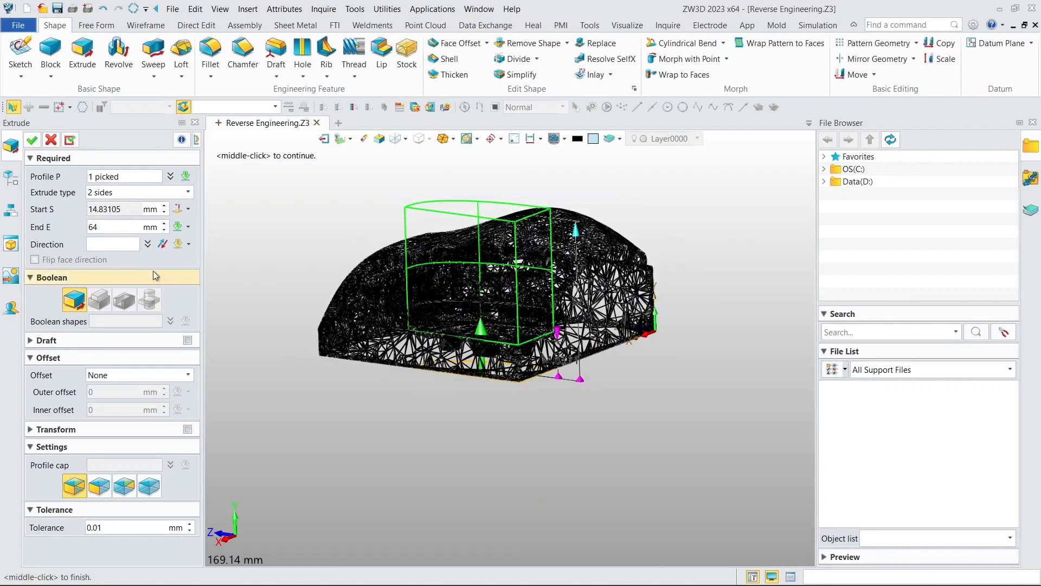
{"action": "left_click", "coordinate": [32, 141]}
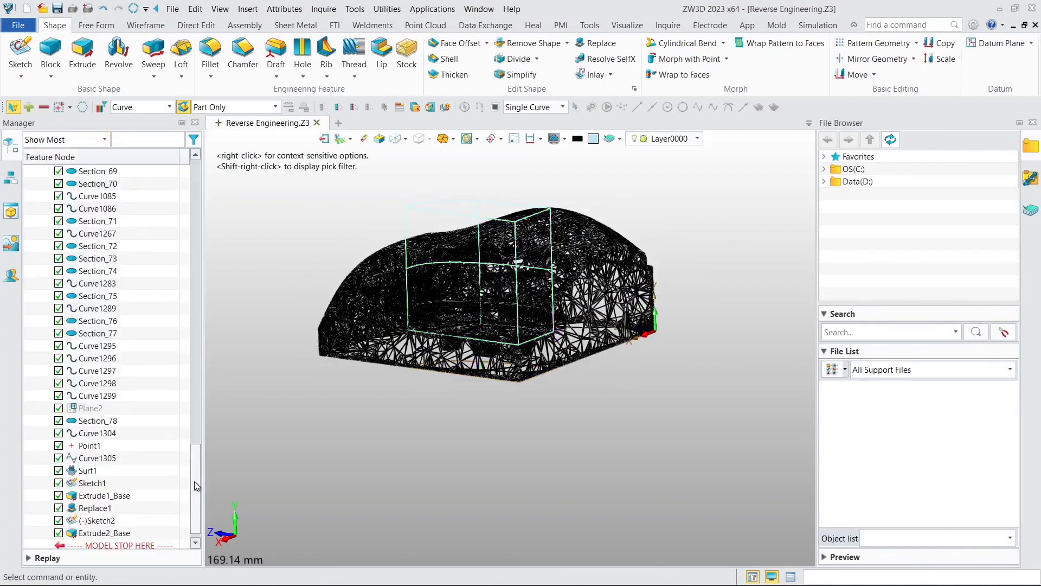
{"action": "left_click", "coordinate": [408, 139]}
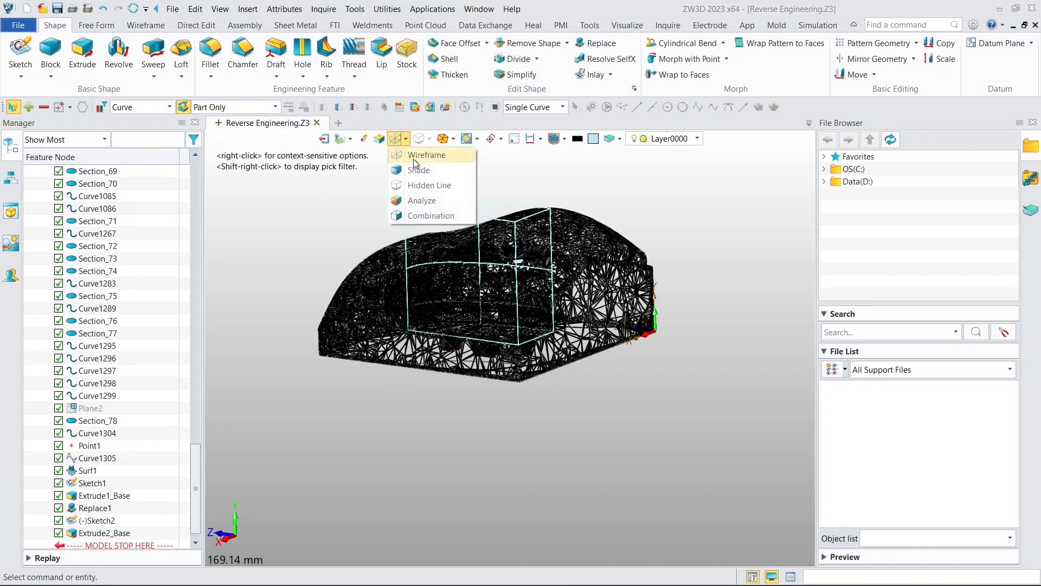
{"action": "left_click", "coordinate": [413, 180]}
Show the Extrude1_Base solid and hide the Demo_Block.stl mesh.
{"action": "right_click_drag", "start_coordinate": [366, 267], "coordinate": [371, 271]}
{"action": "left_click_drag", "start_coordinate": [196, 465], "coordinate": [201, 186]}
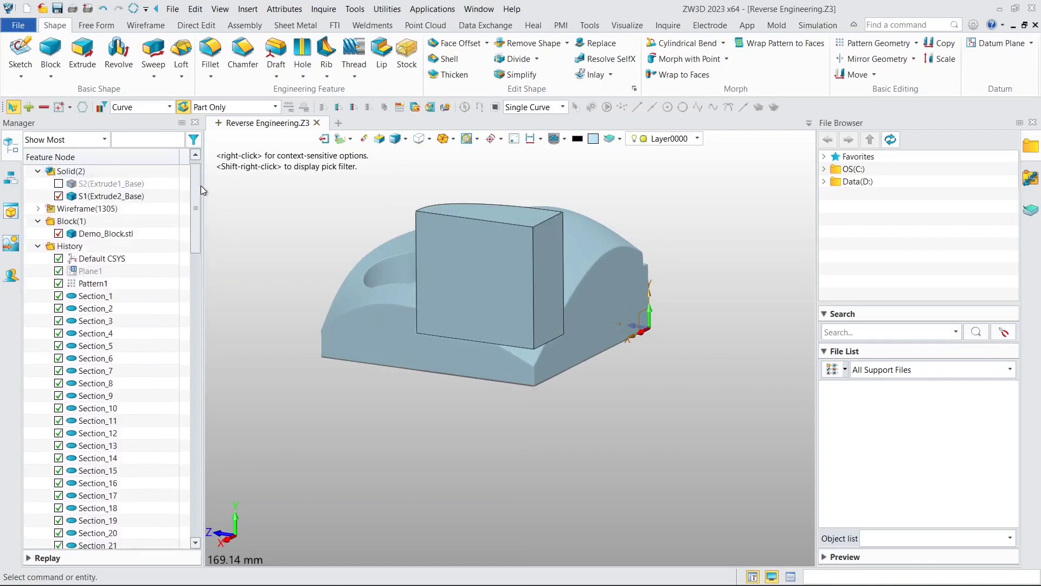
{"action": "left_click", "coordinate": [59, 184]}
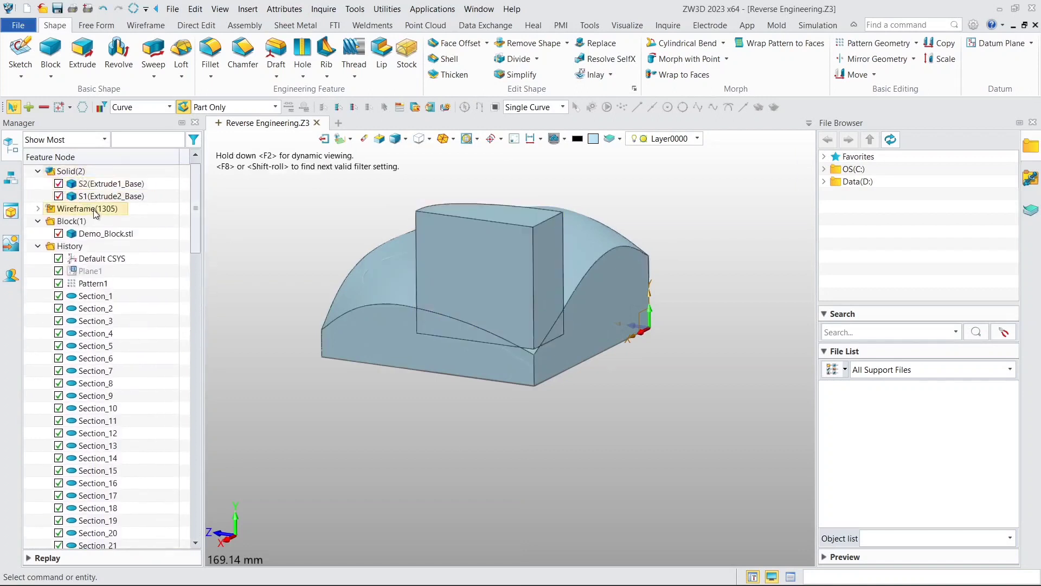
{"action": "left_click", "coordinate": [59, 234]}
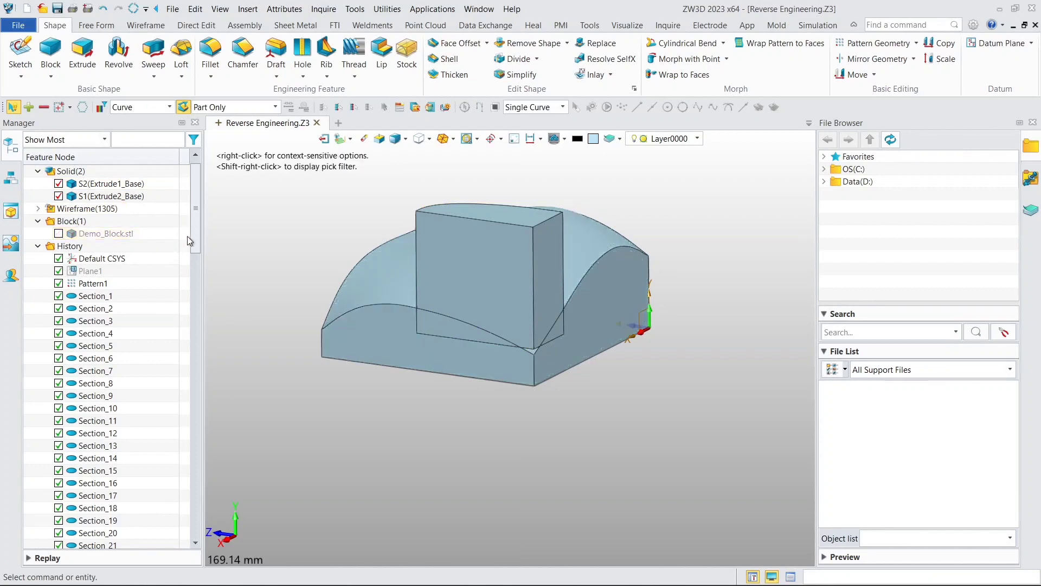
Redefine the second extrusion as a Boolean remove so that it cuts the corner pocket from the base solid.
{"action": "left_click_drag", "start_coordinate": [193, 232], "coordinate": [169, 519]}
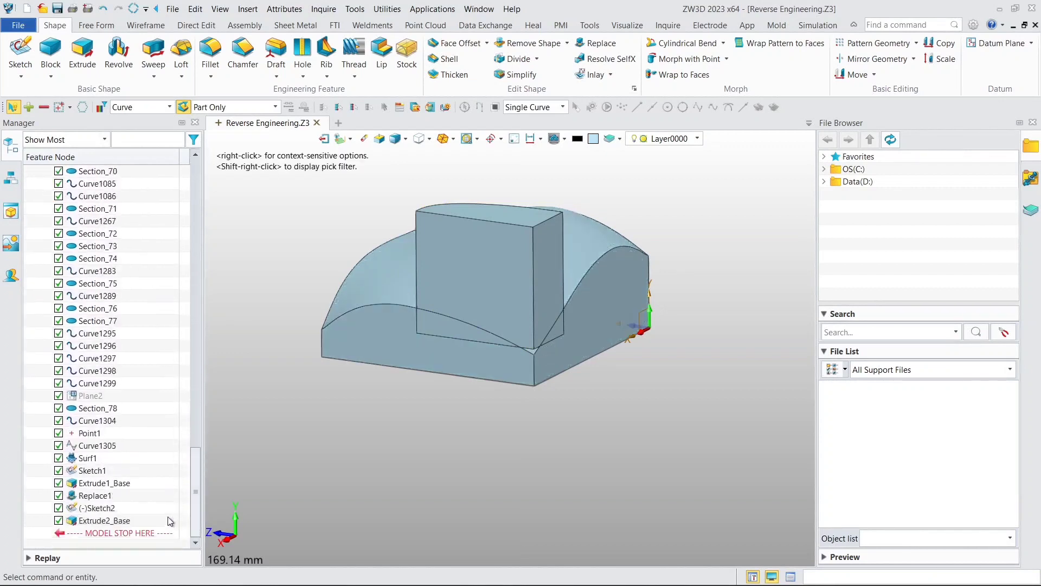
{"action": "double_click", "coordinate": [109, 523]}
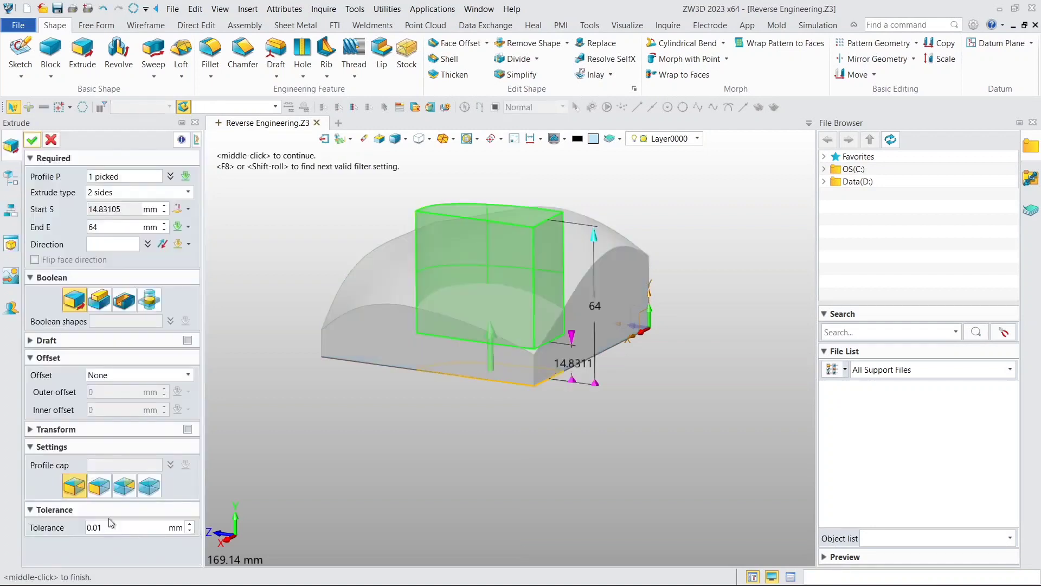
{"action": "left_click", "coordinate": [129, 307]}
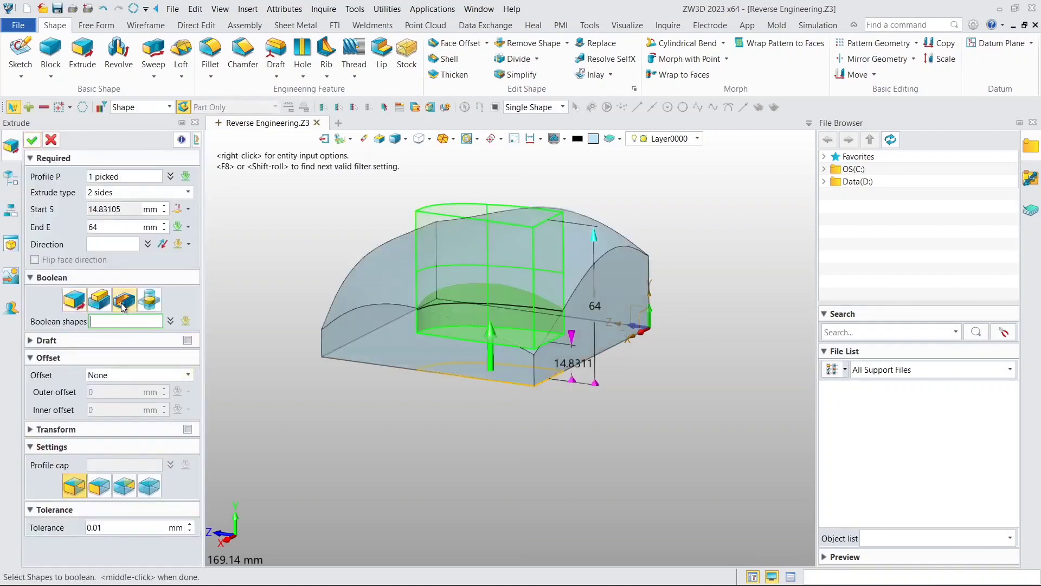
{"action": "left_click", "coordinate": [32, 140]}
{"action": "middle_click_drag", "start_coordinate": [517, 278], "coordinate": [466, 301]}
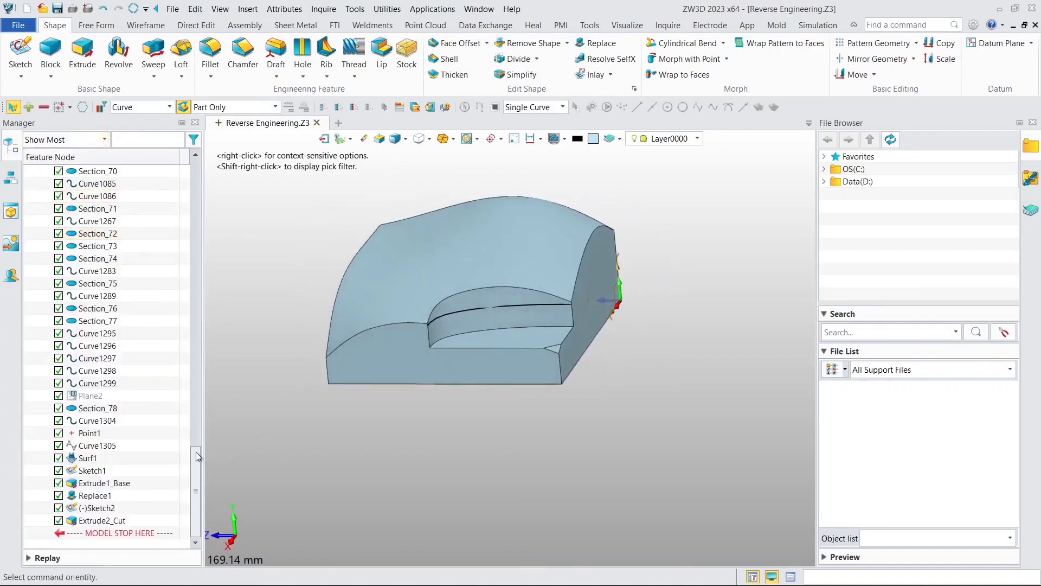
Hide the Extrude1_Base solid and unblank all wireframe section curves.
{"action": "left_click_drag", "start_coordinate": [196, 469], "coordinate": [196, 175]}
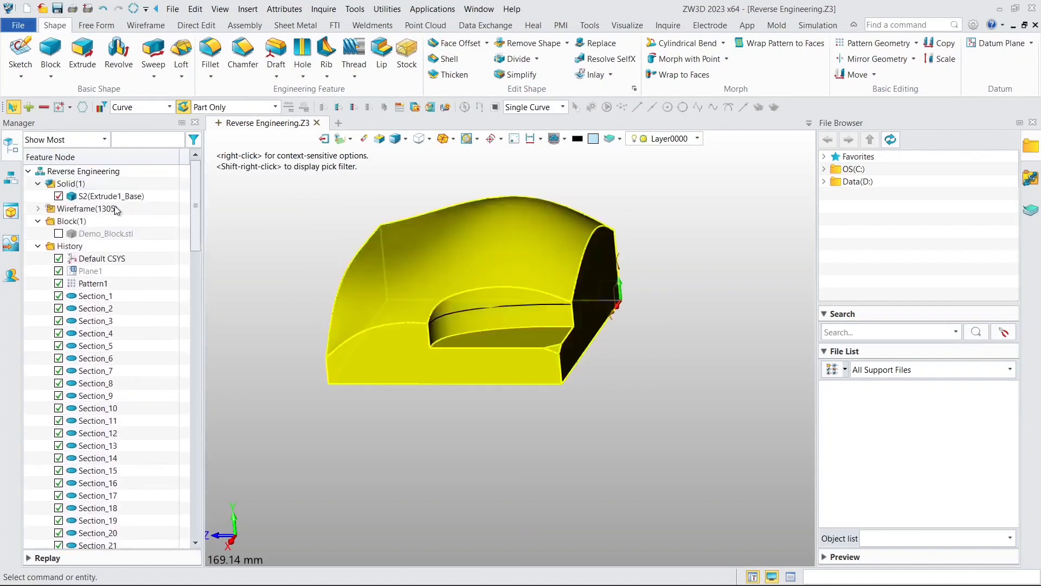
{"action": "left_click", "coordinate": [58, 196]}
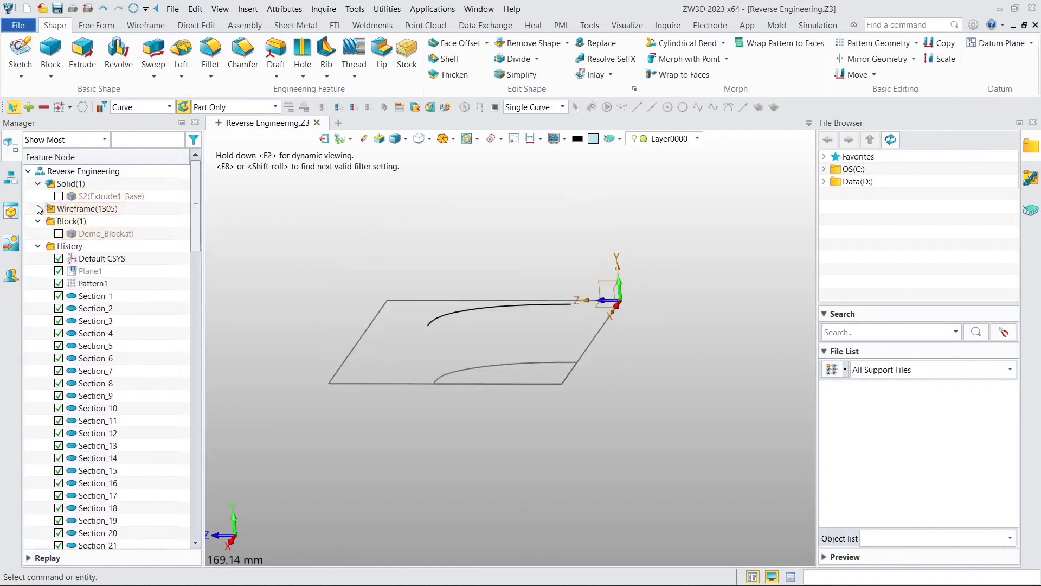
{"action": "left_click", "coordinate": [38, 208]}
{"action": "right_click", "coordinate": [64, 208]}
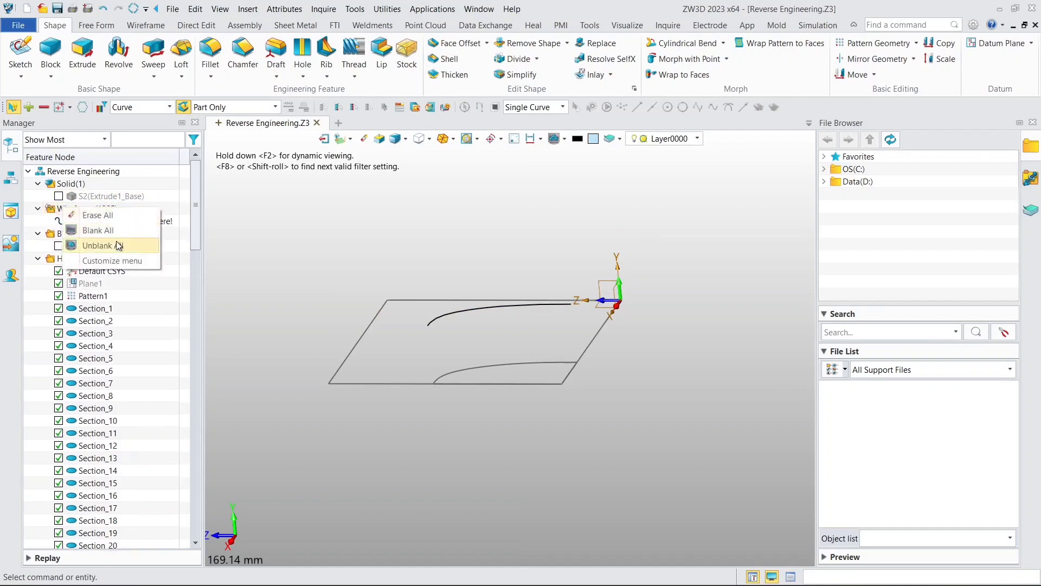
{"action": "left_click", "coordinate": [103, 245]}
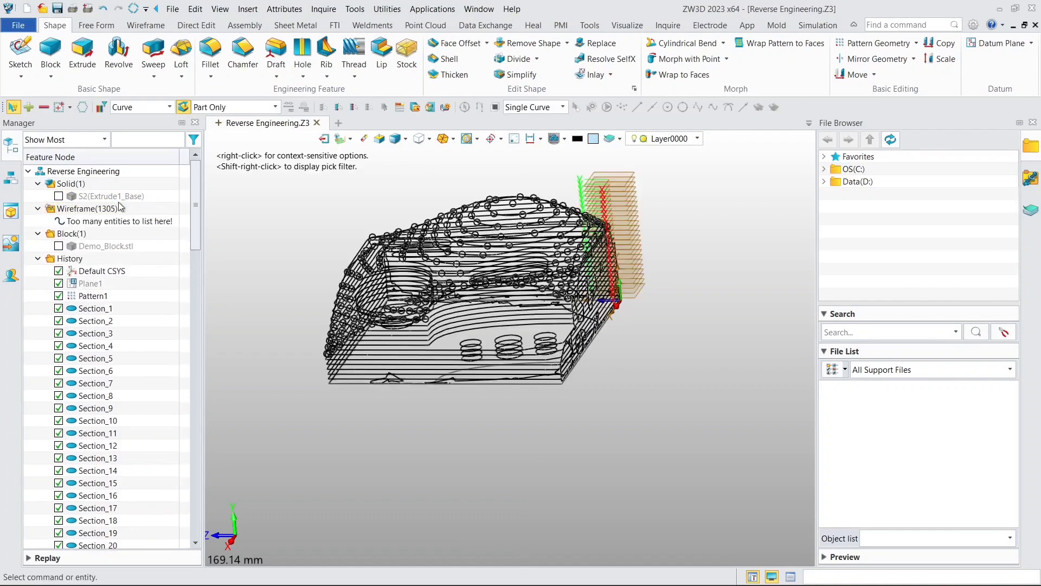
Isolate the closed section curve outlining the tapered slot pocket, hiding everything else, and keep that display status.
{"action": "right_click_drag", "start_coordinate": [455, 199], "coordinate": [446, 266]}
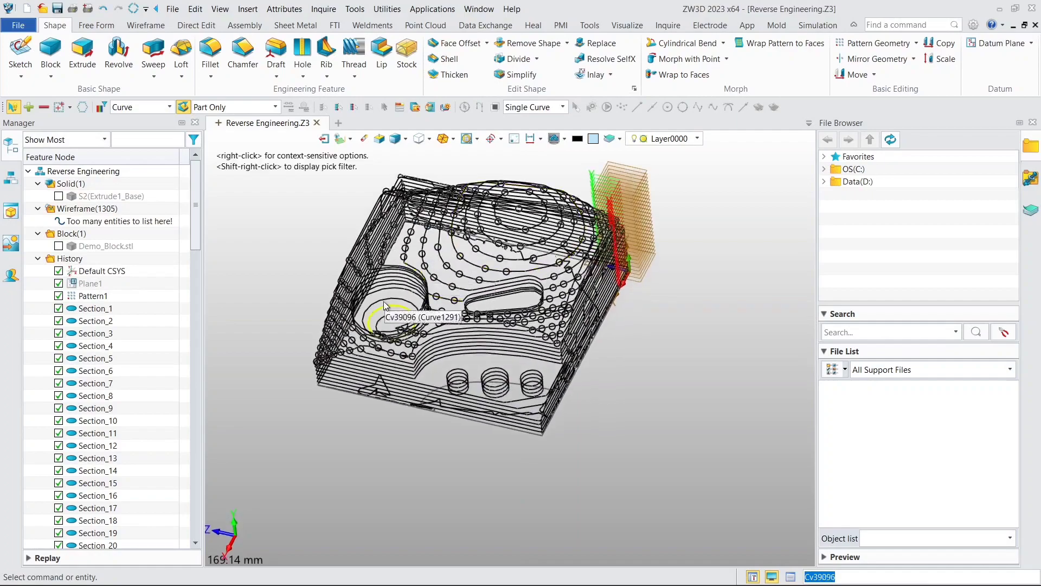
{"action": "scroll", "coordinate": [380, 306], "scroll_direction": "up", "scroll_amount": 2}
{"action": "scroll", "coordinate": [546, 290], "scroll_direction": "down", "scroll_amount": 2}
{"action": "scroll", "coordinate": [550, 291], "scroll_direction": "up", "scroll_amount": 1}
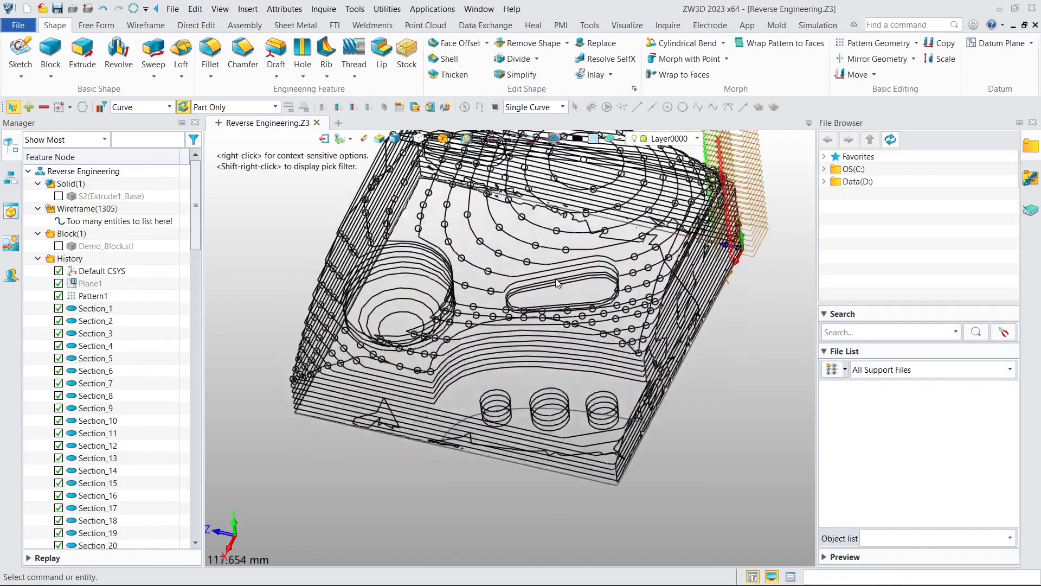
{"action": "scroll", "coordinate": [566, 295], "scroll_direction": "up", "scroll_amount": 1}
{"action": "middle_click_drag", "start_coordinate": [565, 285], "coordinate": [487, 260]}
{"action": "scroll", "coordinate": [479, 258], "scroll_direction": "up", "scroll_amount": 1}
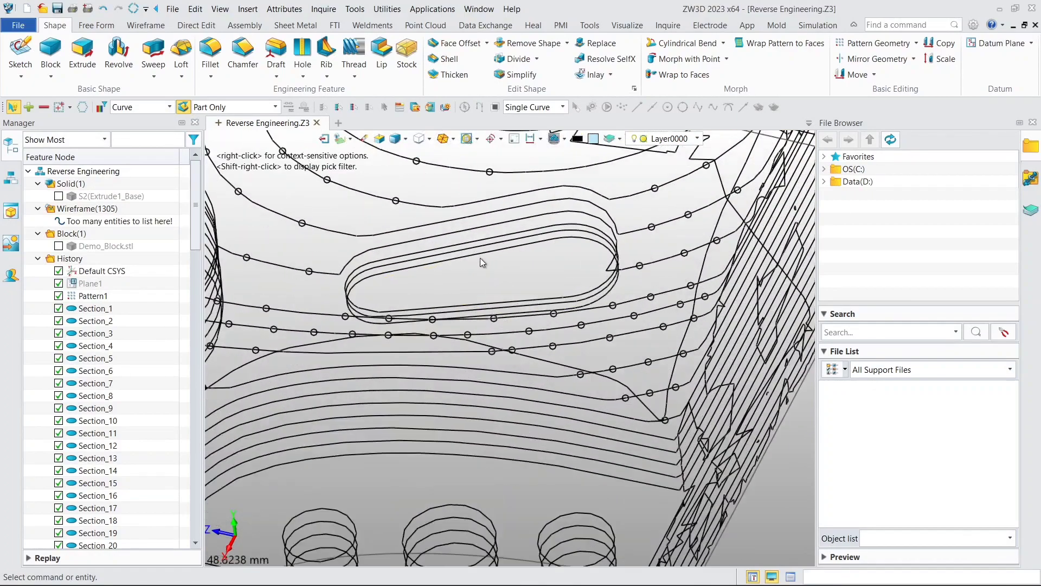
{"action": "left_click", "coordinate": [401, 271]}
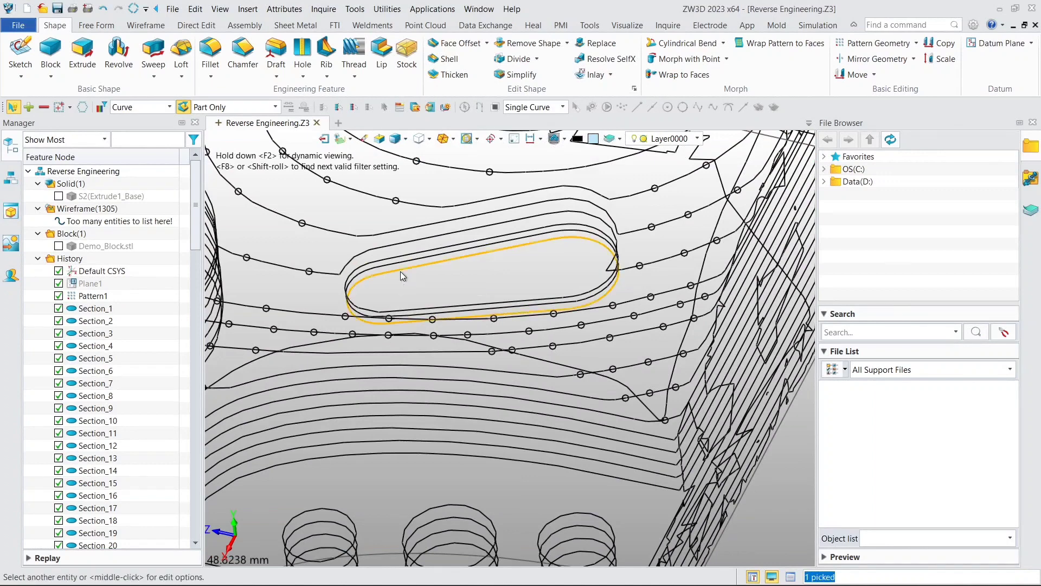
{"action": "right_click", "coordinate": [400, 272]}
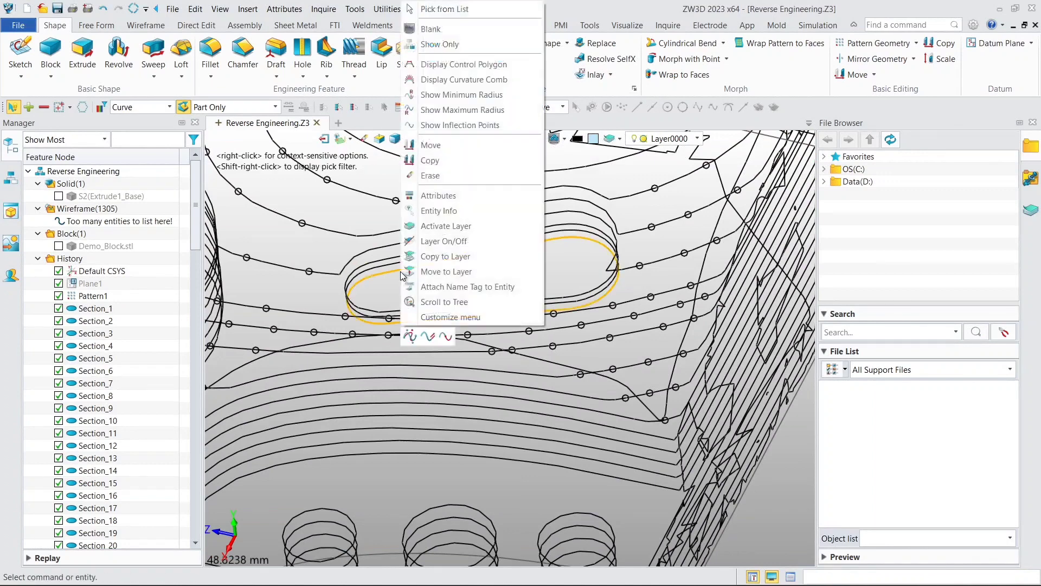
{"action": "left_click", "coordinate": [434, 45]}
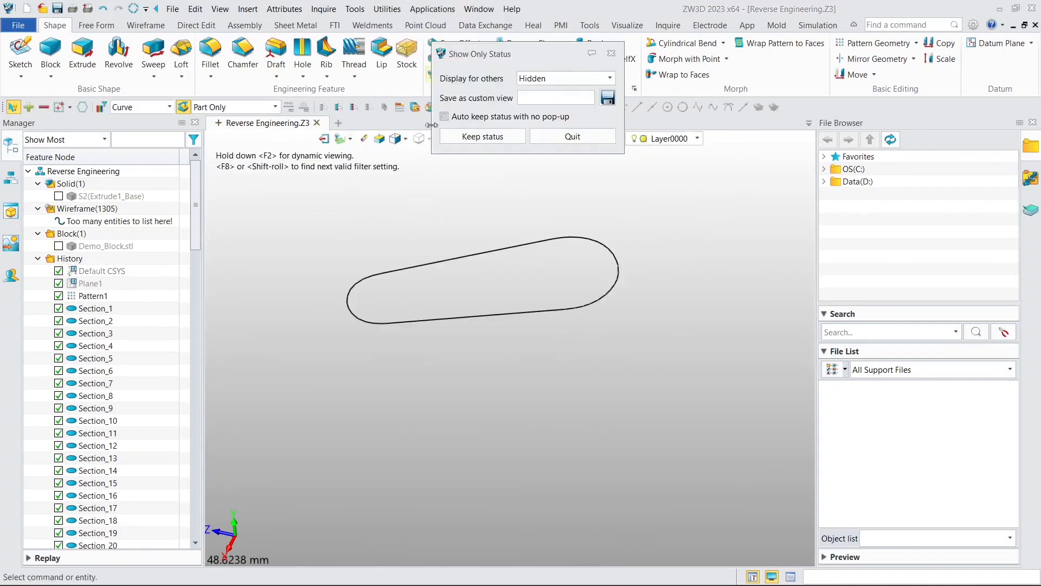
{"action": "left_click", "coordinate": [470, 139]}
Unblank the Default CSYS and start a new sketch on its XZ plane.
{"action": "scroll", "coordinate": [177, 275], "scroll_direction": "down", "scroll_amount": 1}
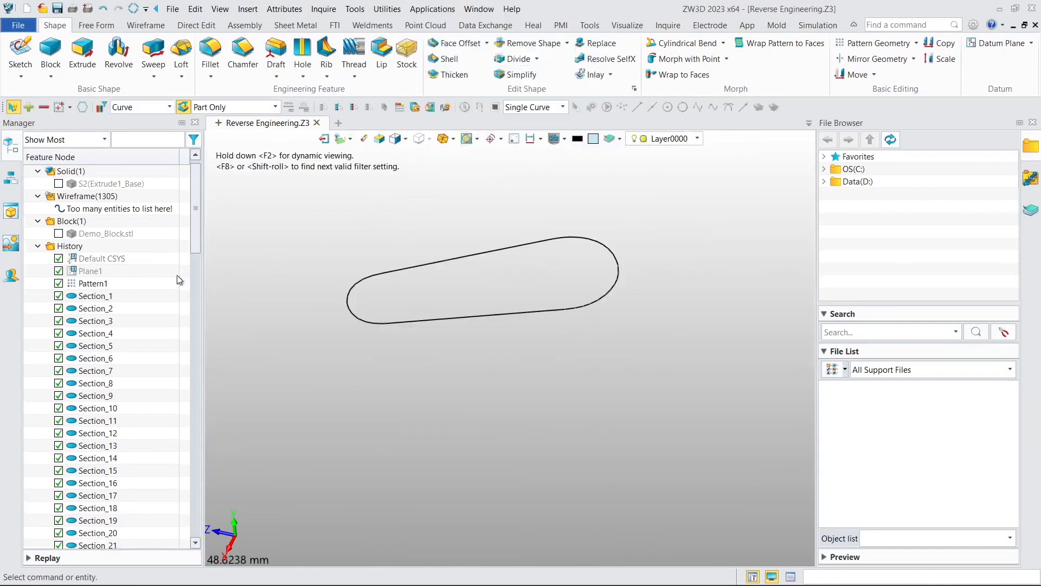
{"action": "right_click", "coordinate": [110, 259]}
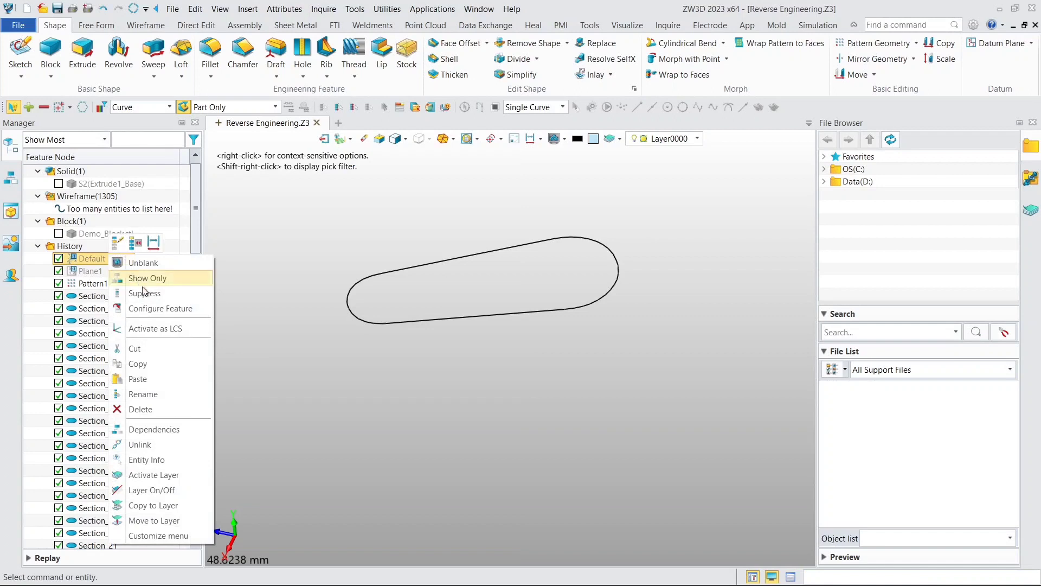
{"action": "left_click", "coordinate": [136, 266]}
{"action": "left_click_drag", "start_coordinate": [191, 234], "coordinate": [191, 525]}
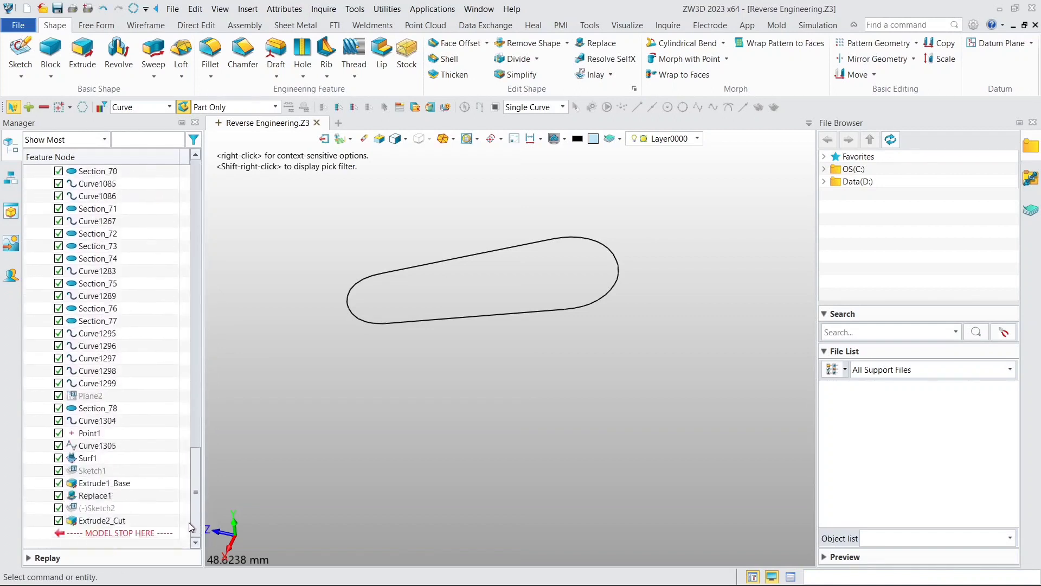
{"action": "scroll", "coordinate": [330, 348], "scroll_direction": "down", "scroll_amount": 5}
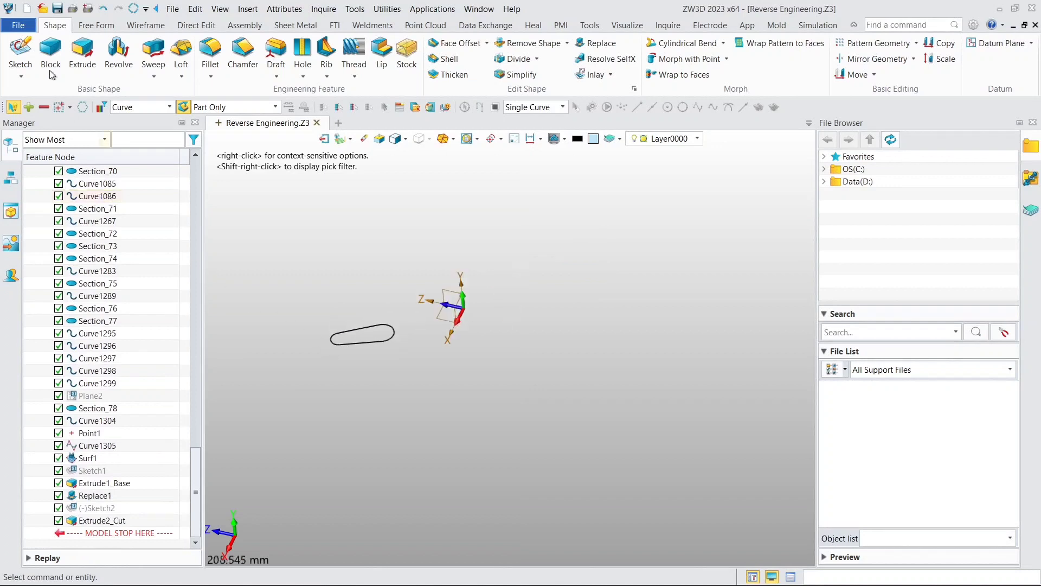
{"action": "left_click", "coordinate": [20, 49]}
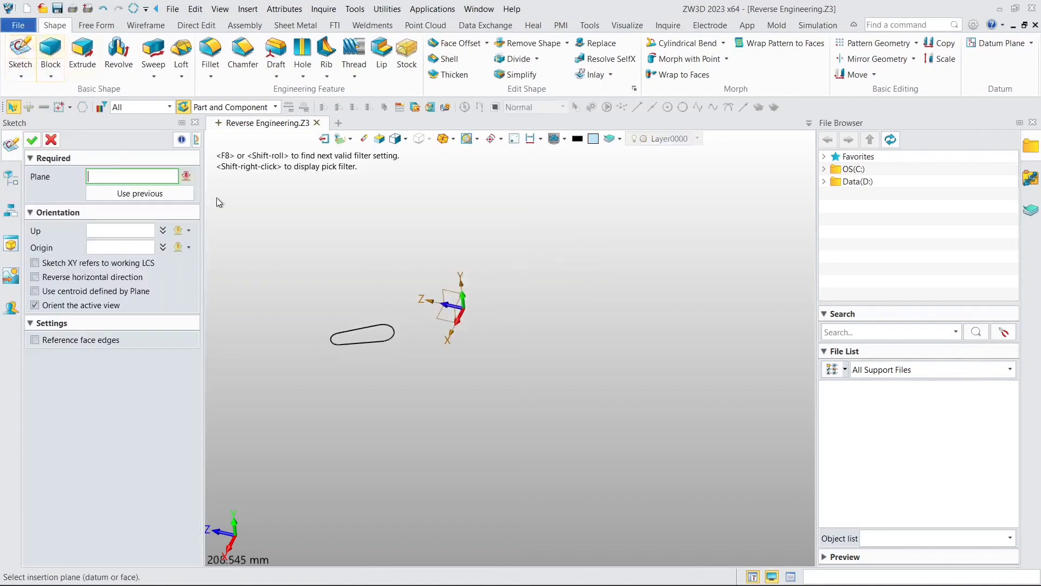
{"action": "left_click", "coordinate": [437, 316]}
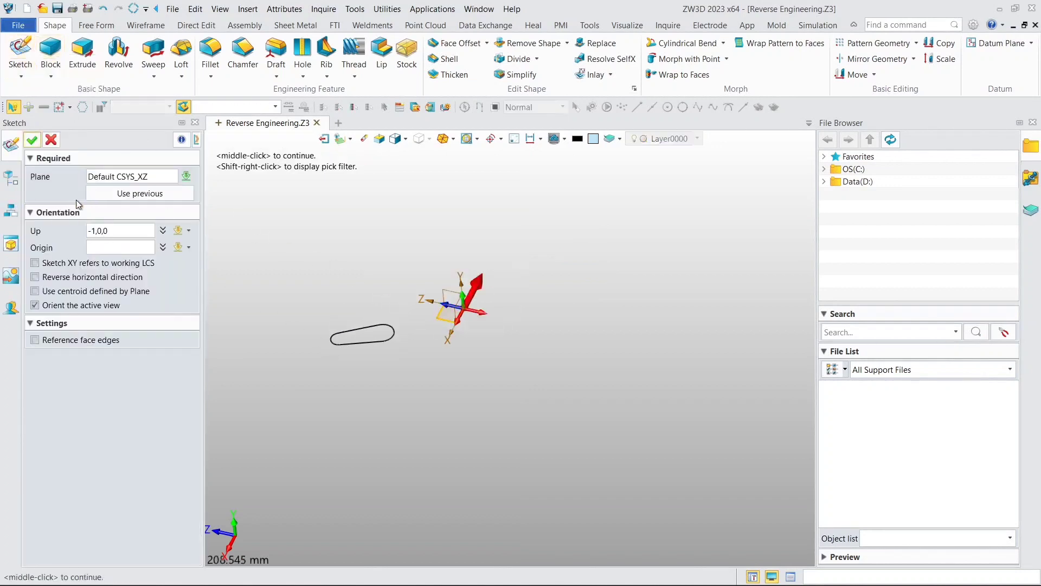
{"action": "left_click", "coordinate": [31, 139]}
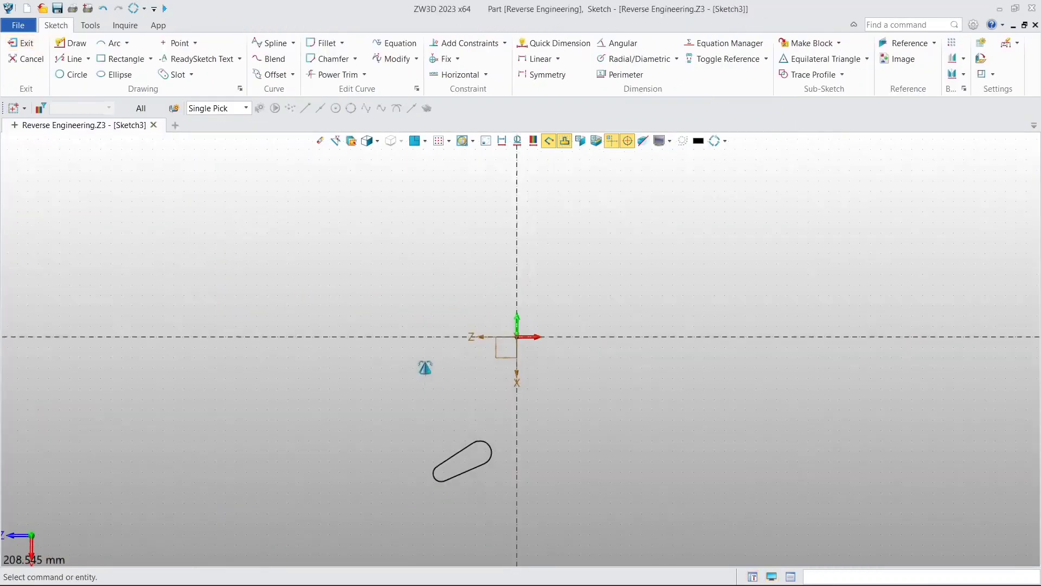
Sketch a three-point circle about 7.91 mm in diameter over the small rounded end of the slot outline.
{"action": "scroll", "coordinate": [428, 336], "scroll_direction": "up", "scroll_amount": 3}
{"action": "scroll", "coordinate": [431, 319], "scroll_direction": "up", "scroll_amount": 3}
{"action": "middle_click_drag", "start_coordinate": [432, 318], "coordinate": [420, 254]}
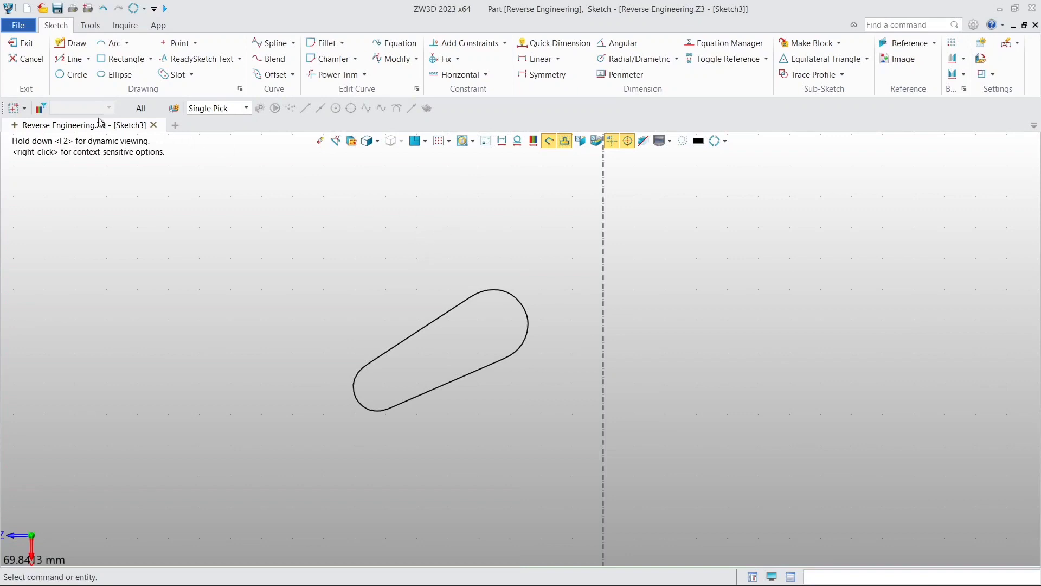
{"action": "left_click", "coordinate": [68, 80]}
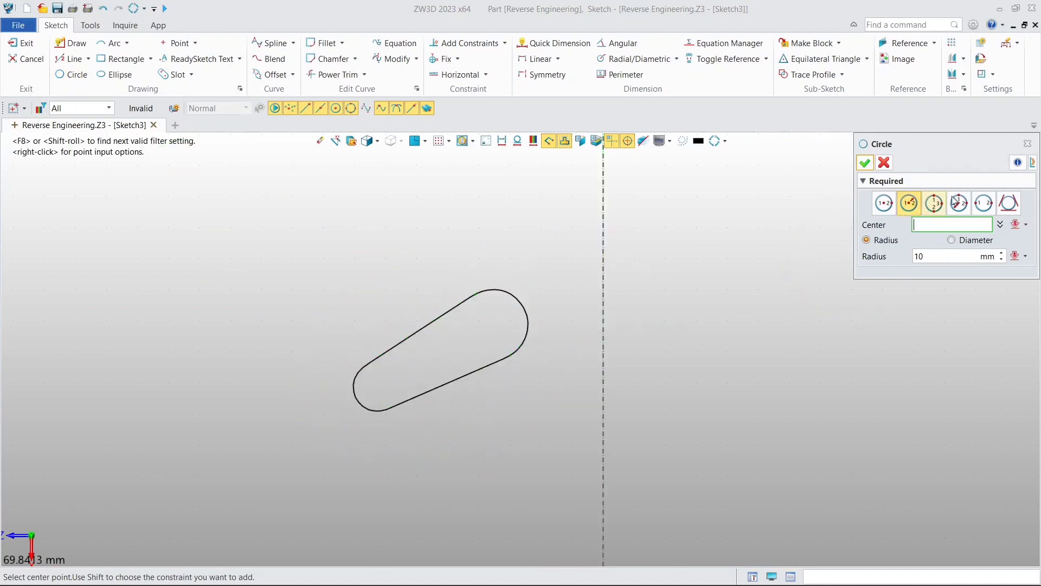
{"action": "left_click", "coordinate": [933, 205]}
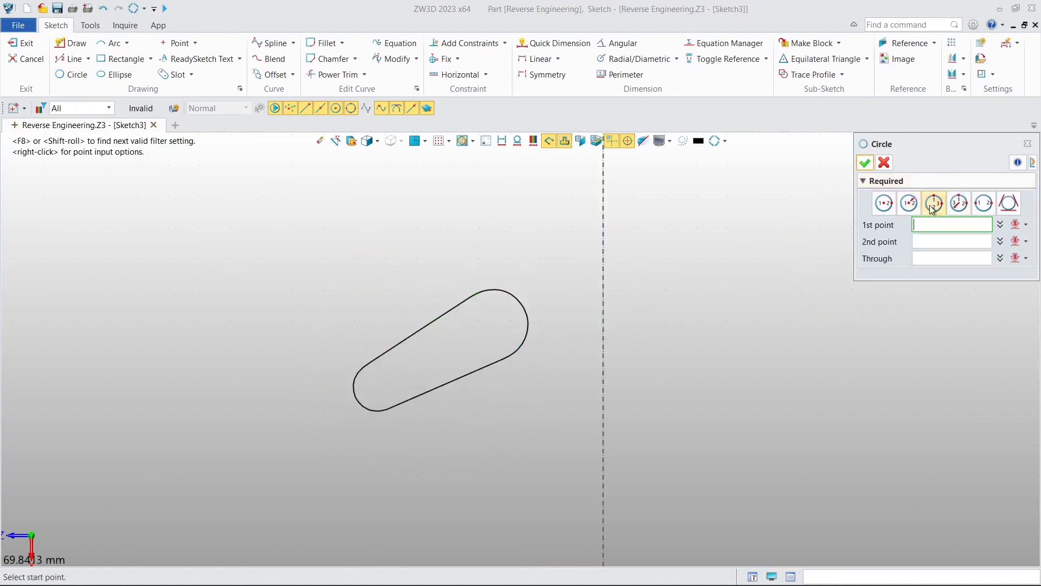
{"action": "scroll", "coordinate": [347, 420], "scroll_direction": "up", "scroll_amount": 3}
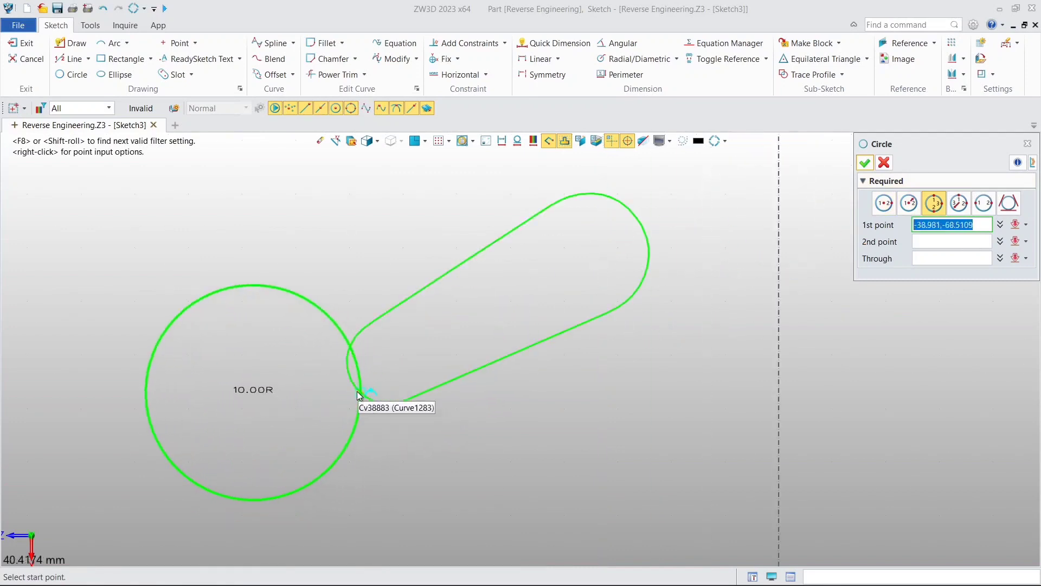
{"action": "left_click", "coordinate": [372, 411]}
{"action": "left_click", "coordinate": [350, 377]}
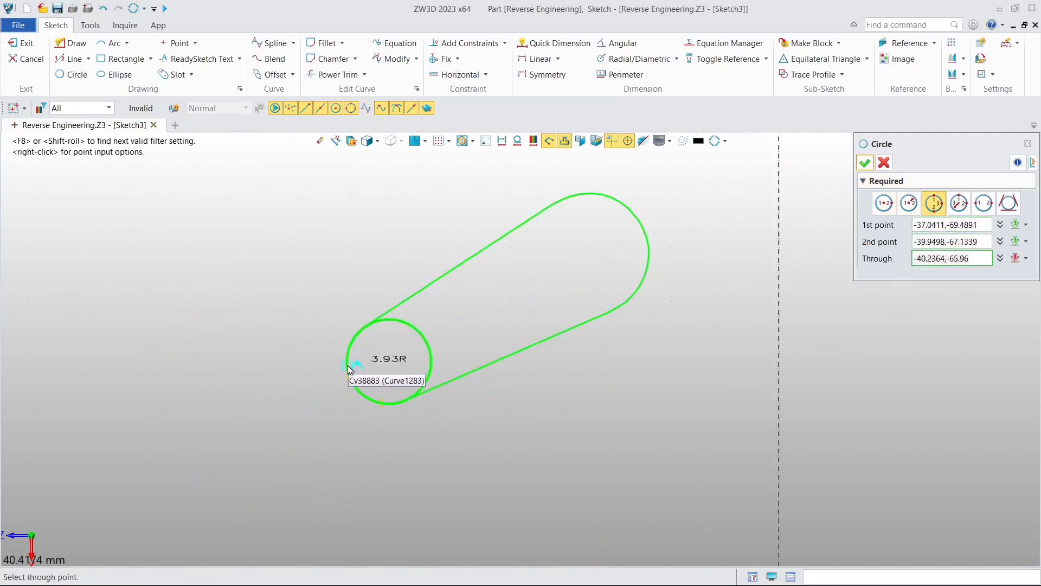
{"action": "left_click", "coordinate": [348, 365]}
Sketch a three-point circle about 11.27 mm in diameter over the large rounded end of the slot outline.
{"action": "middle_click_drag", "start_coordinate": [444, 339], "coordinate": [293, 415]}
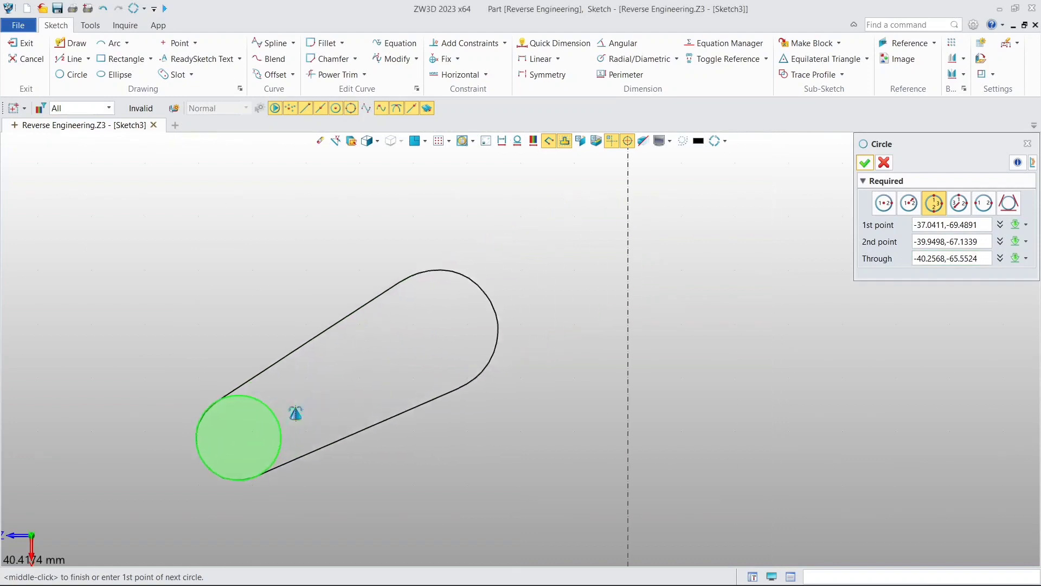
{"action": "left_click", "coordinate": [427, 272]}
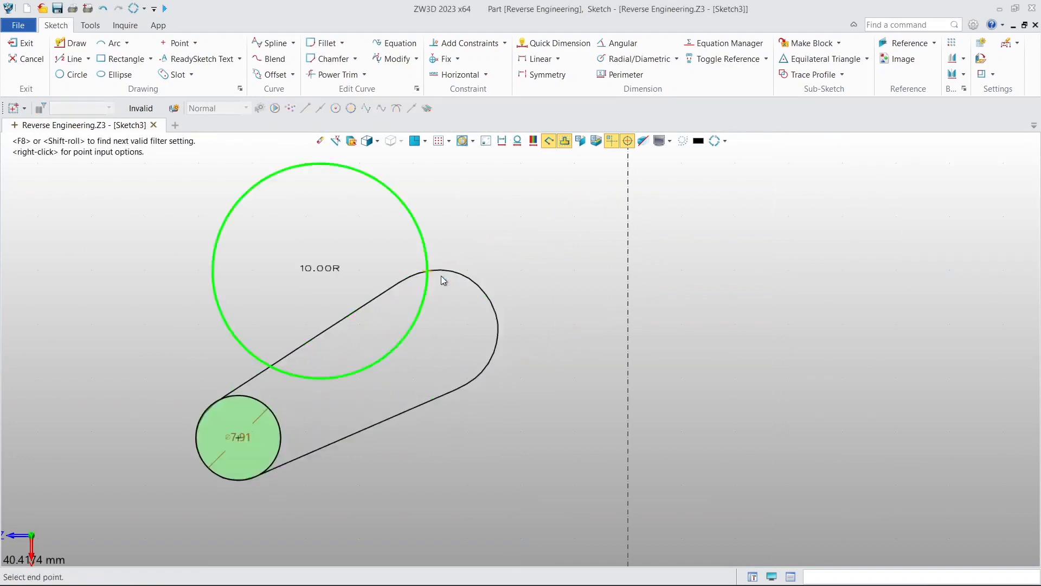
{"action": "left_click", "coordinate": [486, 364]}
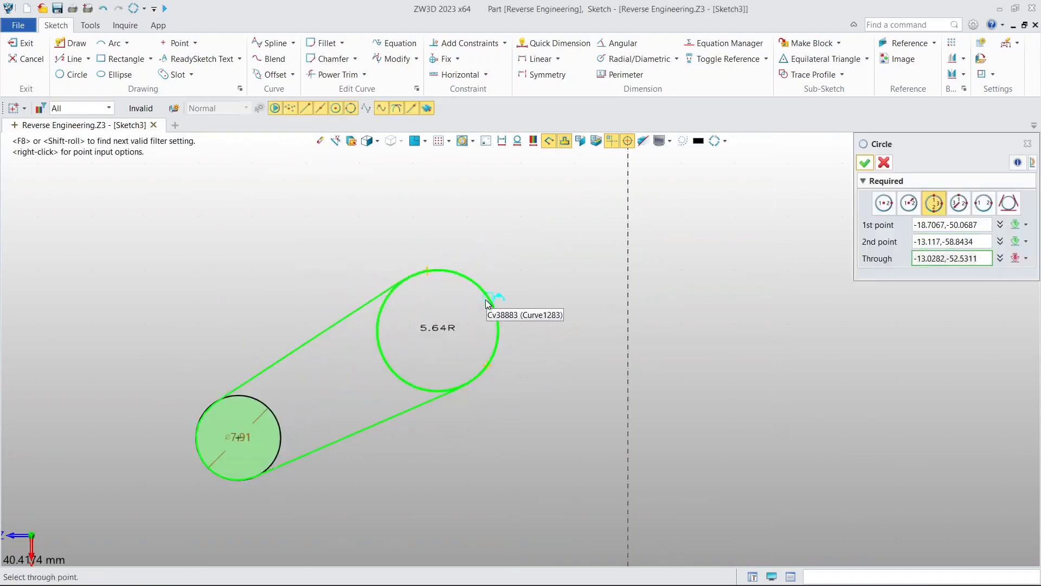
{"action": "left_click", "coordinate": [488, 299]}
{"action": "left_click", "coordinate": [865, 163]}
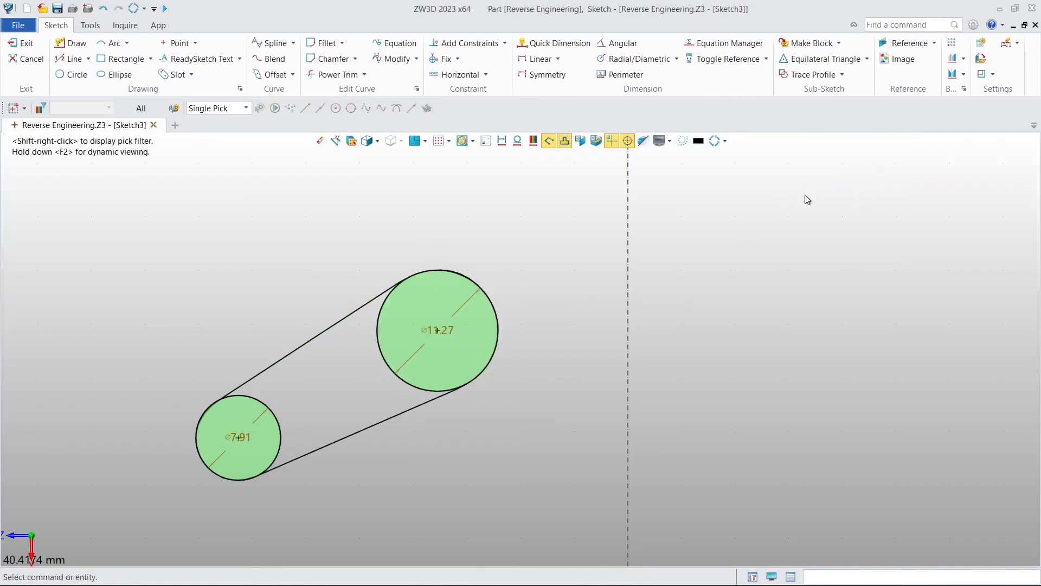
Sketch a straight slot of 10 mm radius from the small circle's centre to the large circle's centre.
{"action": "scroll", "coordinate": [499, 293], "scroll_direction": "down", "scroll_amount": 2}
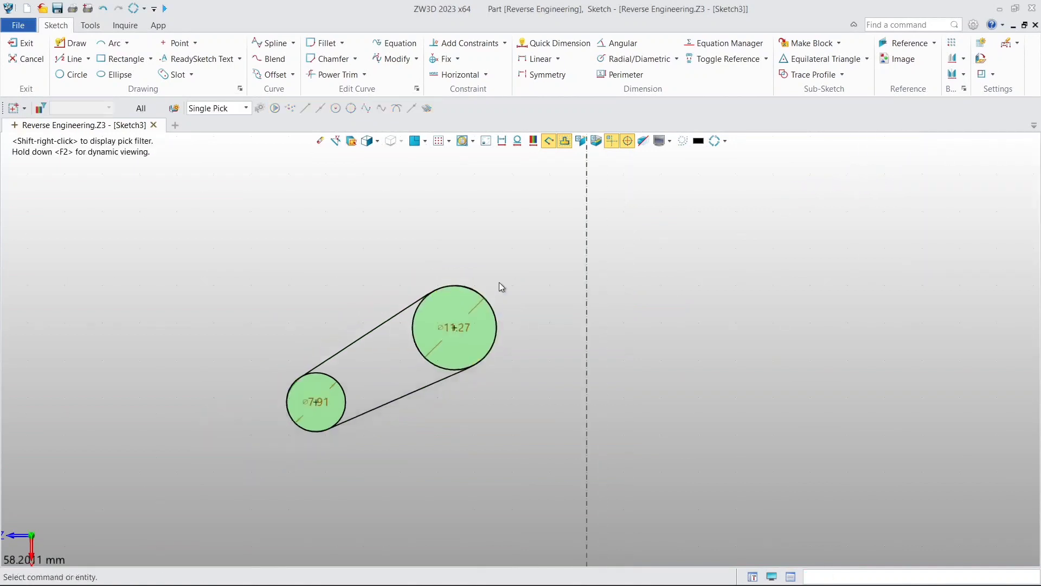
{"action": "left_click", "coordinate": [174, 75]}
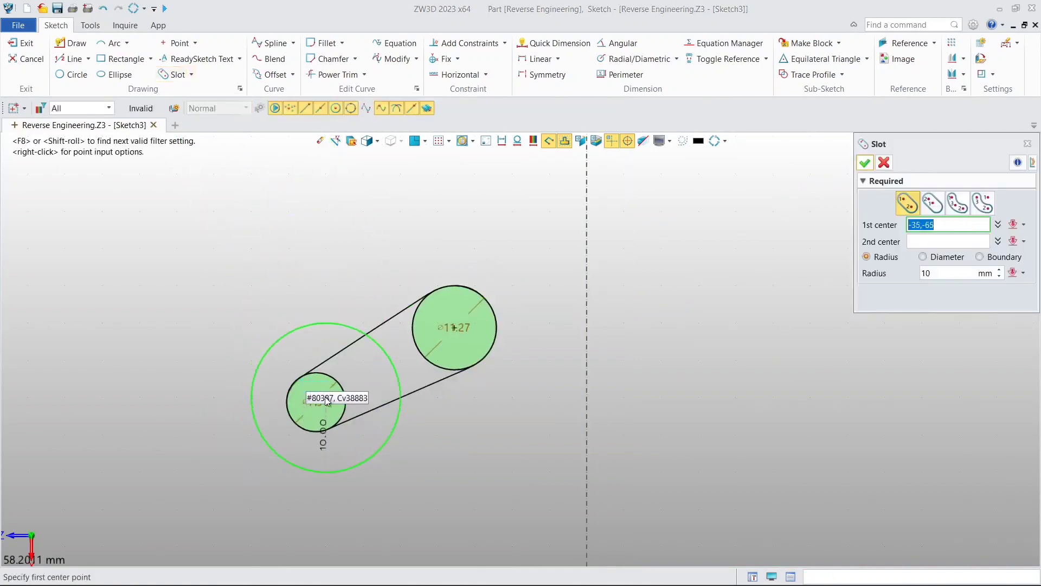
{"action": "scroll", "coordinate": [314, 402], "scroll_direction": "up", "scroll_amount": 2}
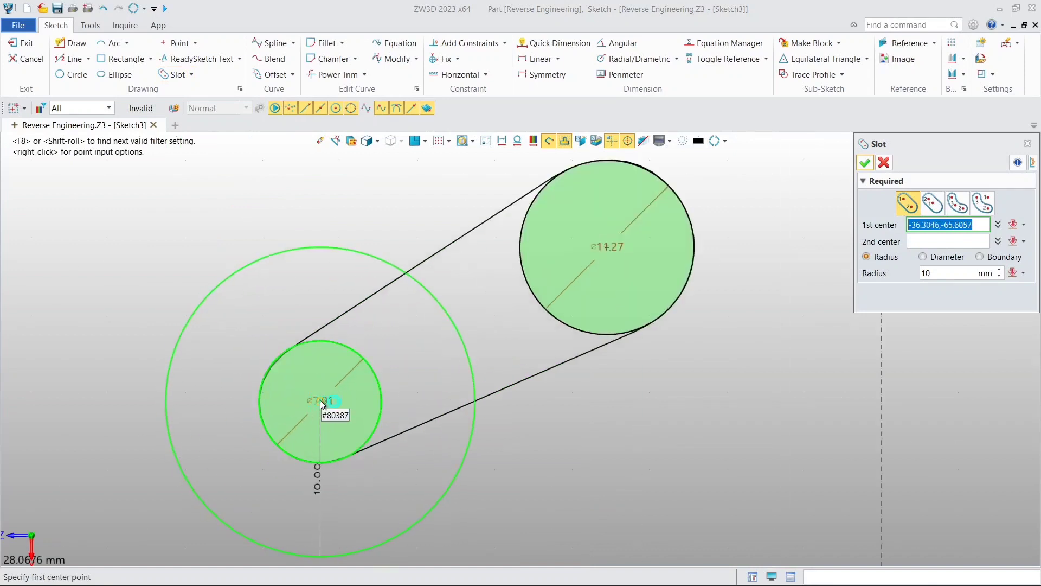
{"action": "left_click", "coordinate": [319, 399]}
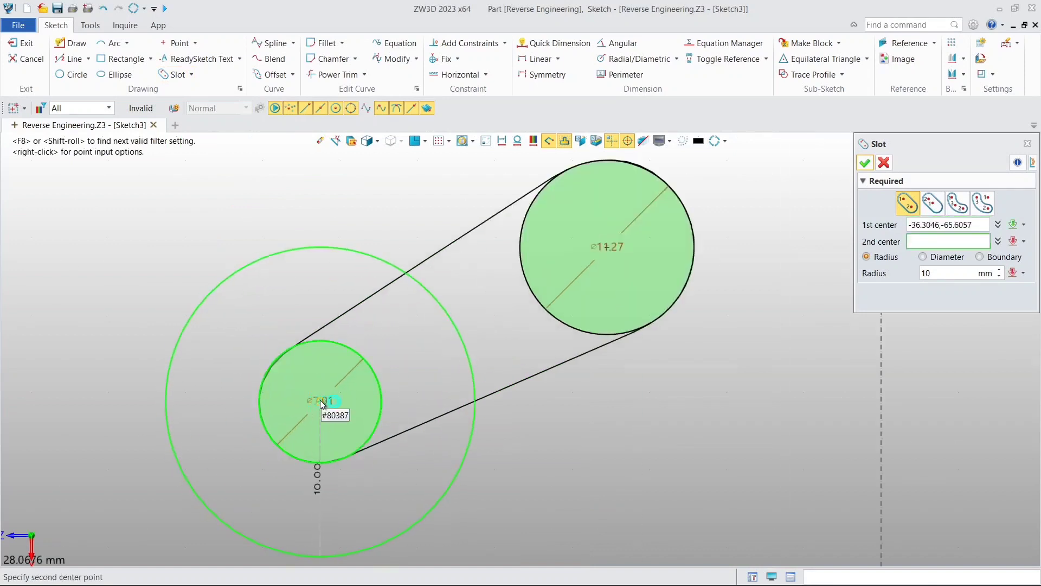
{"action": "left_click", "coordinate": [610, 246]}
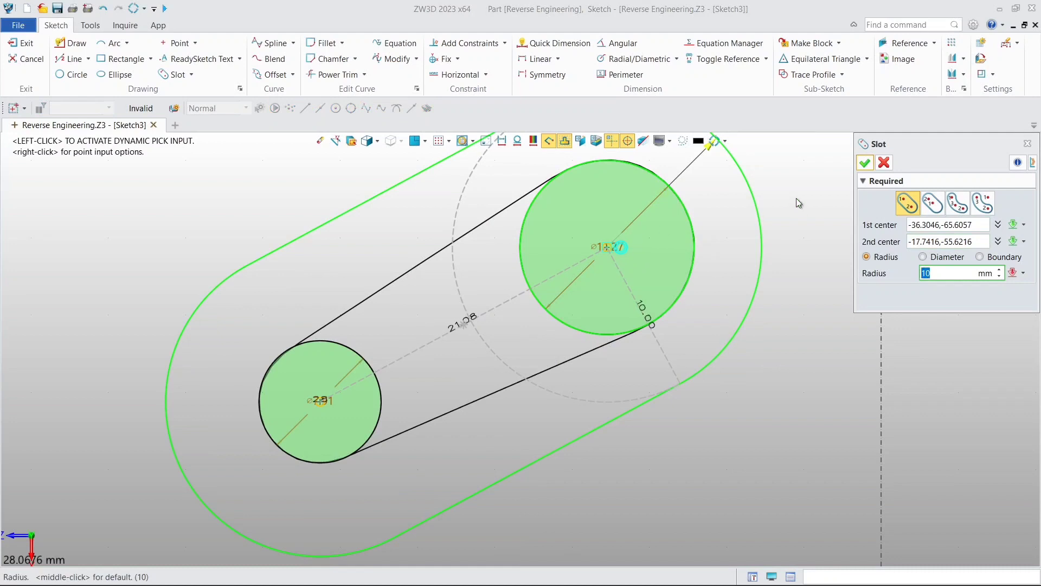
{"action": "left_click", "coordinate": [864, 163]}
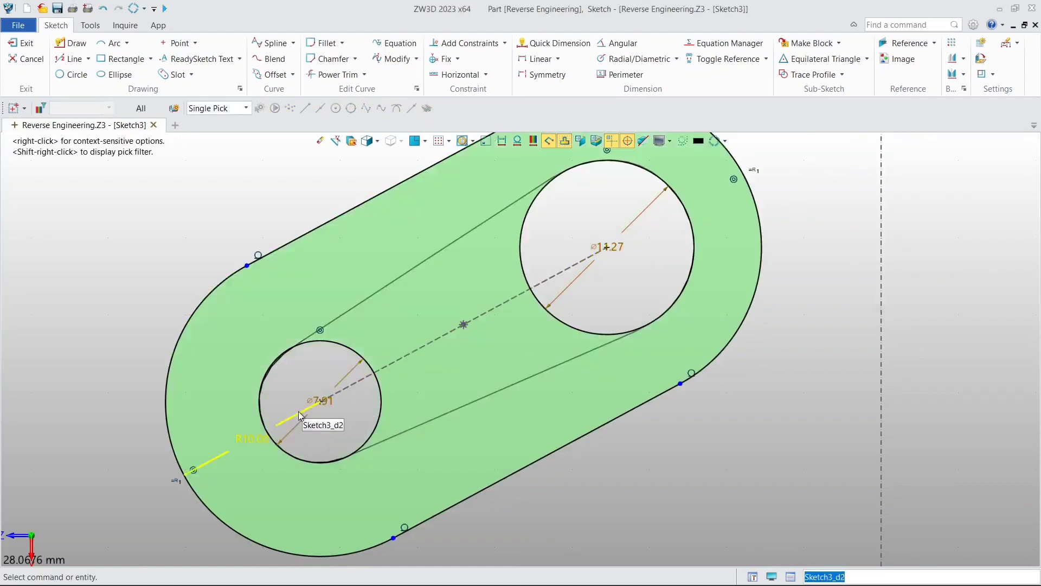
Copy the diameter value of the small circle and delete that circle.
{"action": "left_click", "coordinate": [324, 424]}
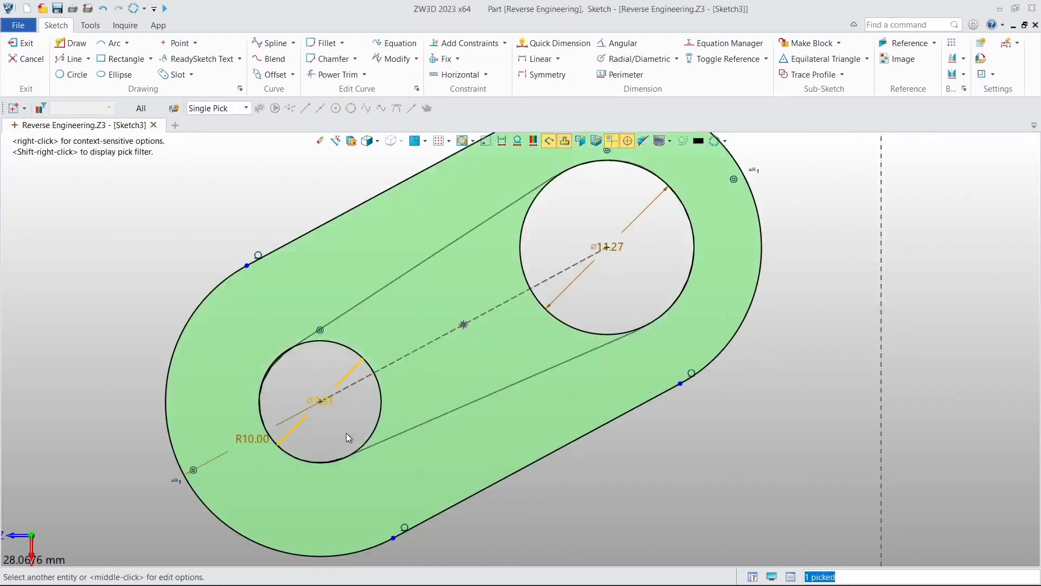
{"action": "double_click", "coordinate": [319, 409]}
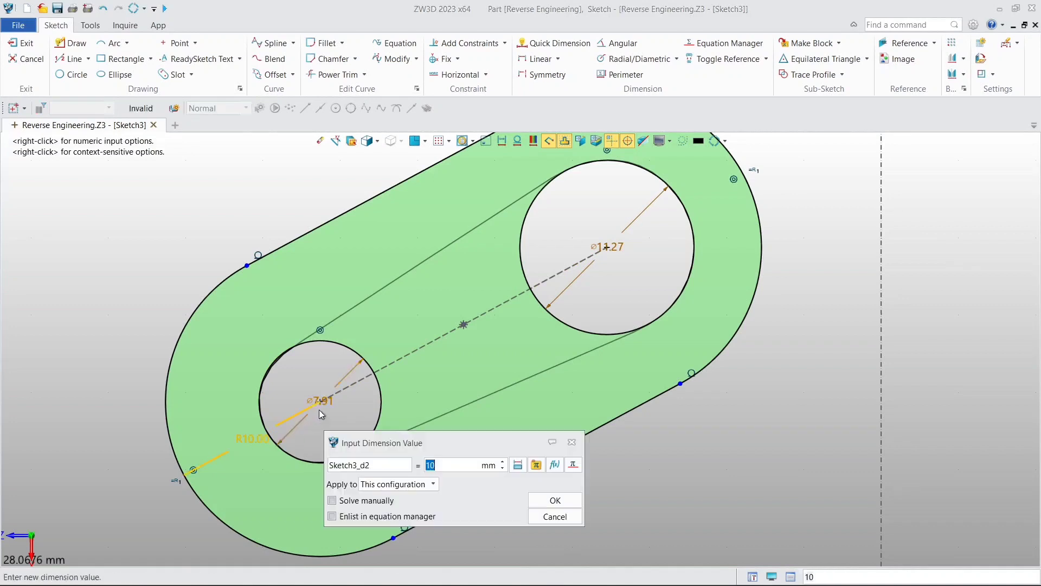
{"action": "left_click", "coordinate": [572, 442]}
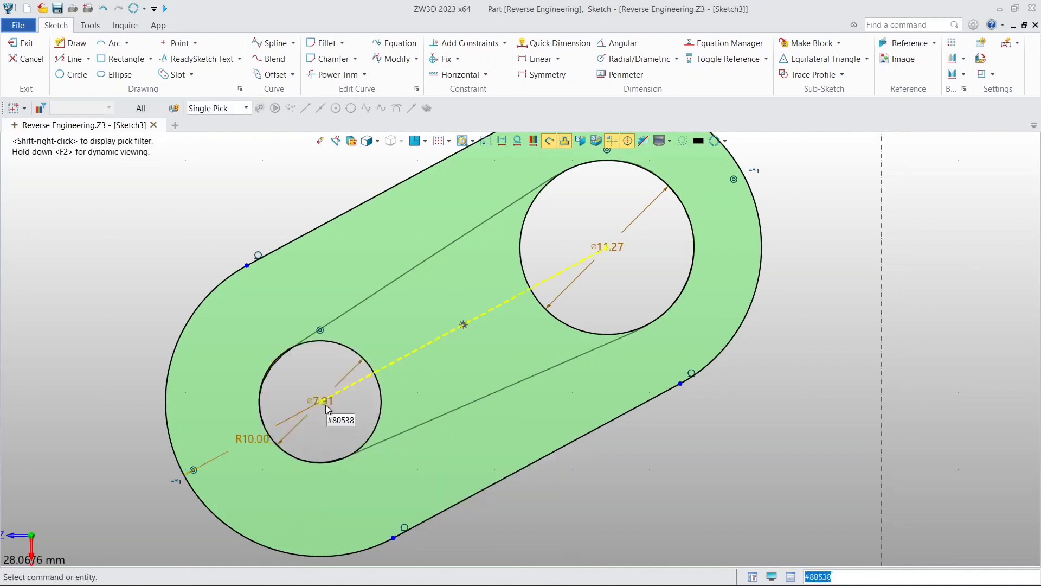
{"action": "double_click", "coordinate": [314, 402]}
{"action": "key", "text": "ctrl+c"}
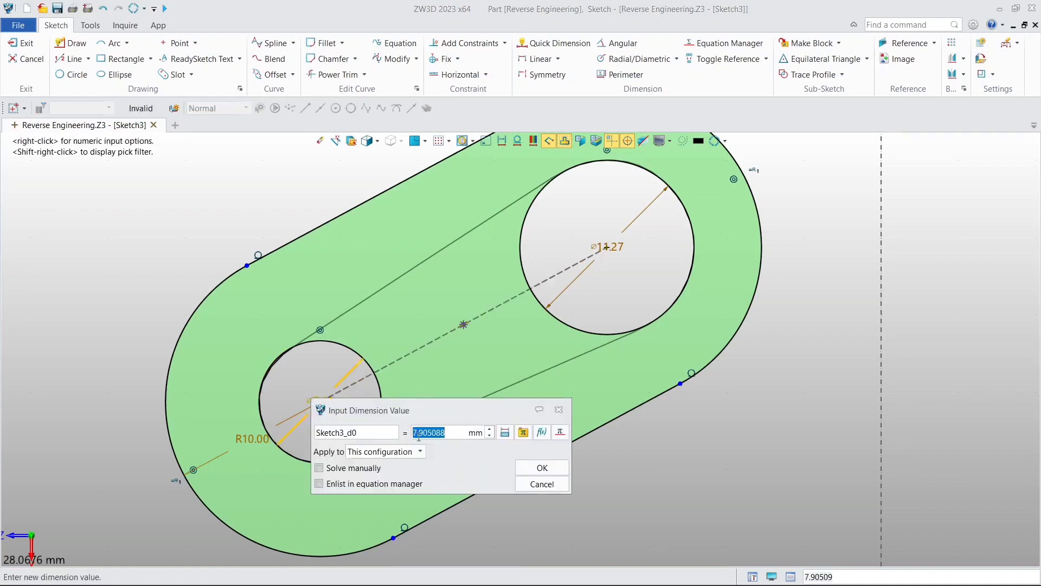
{"action": "left_click", "coordinate": [536, 467]}
{"action": "left_click", "coordinate": [378, 437]}
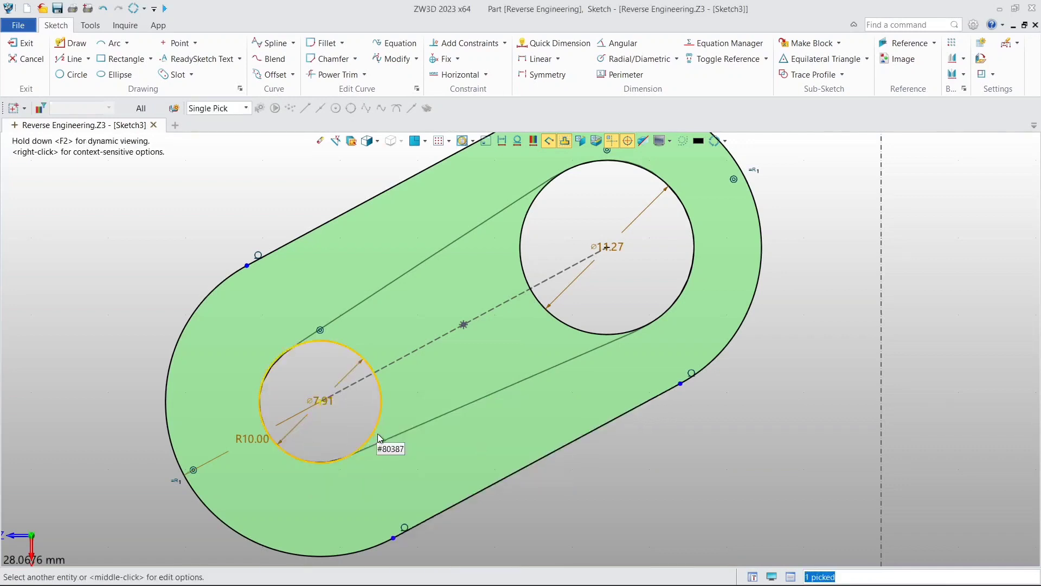
{"action": "key", "text": "Delete"}
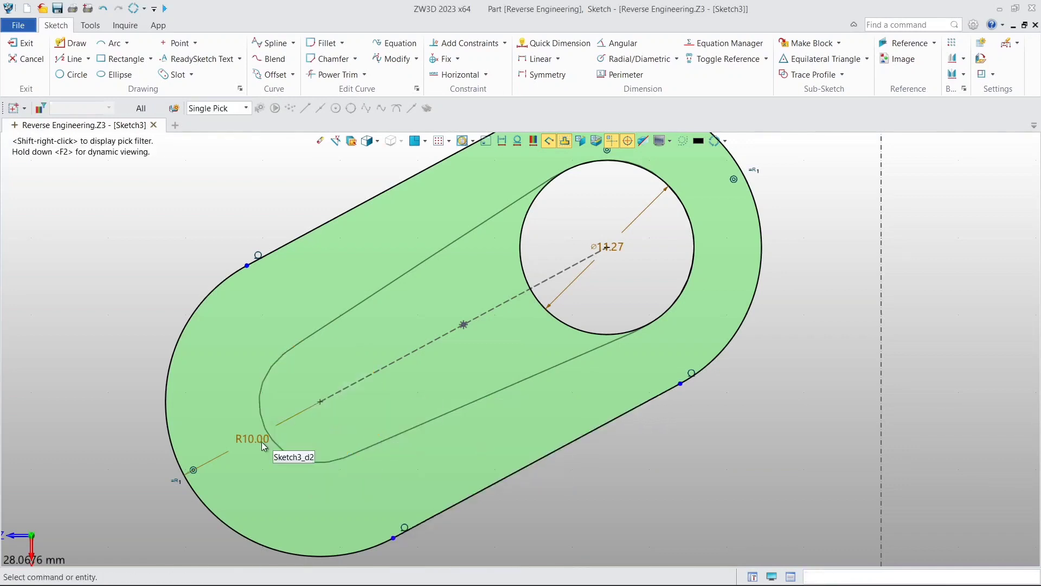
Set the slot's end radius to half the copied small-circle diameter, 3.95 mm.
{"action": "double_click", "coordinate": [239, 441]}
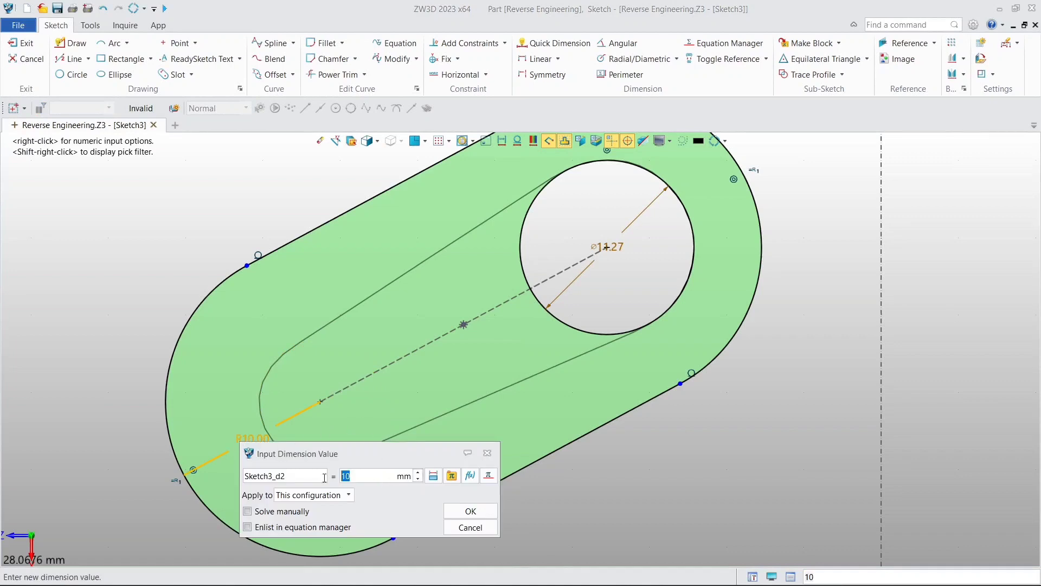
{"action": "key", "text": "ctrl+v"}
{"action": "left_click", "coordinate": [471, 511]}
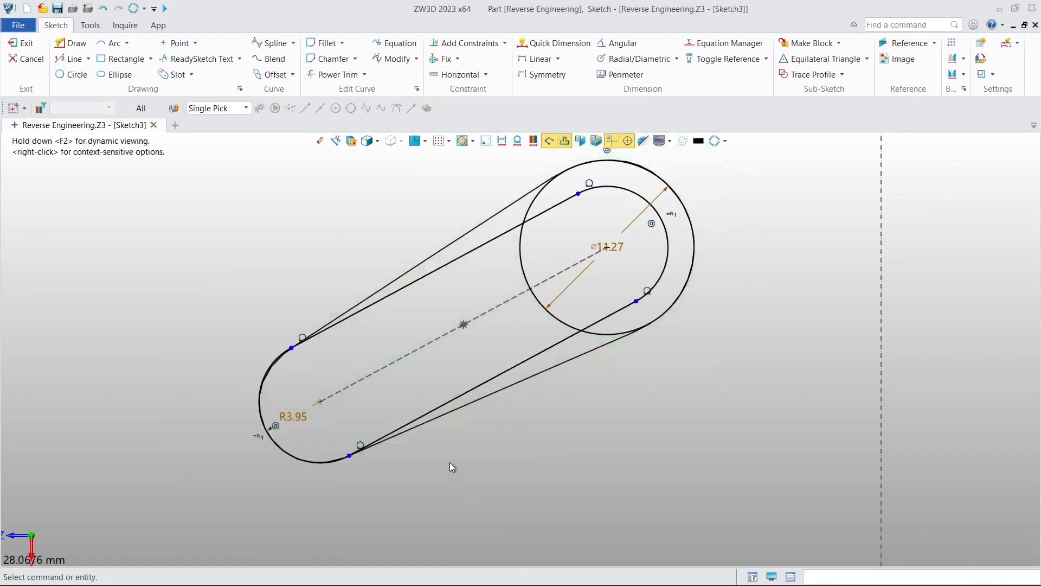
Copy the diameter value of the large circle and delete that circle.
{"action": "scroll", "coordinate": [603, 249], "scroll_direction": "up", "scroll_amount": 4}
{"action": "left_click", "coordinate": [592, 245]}
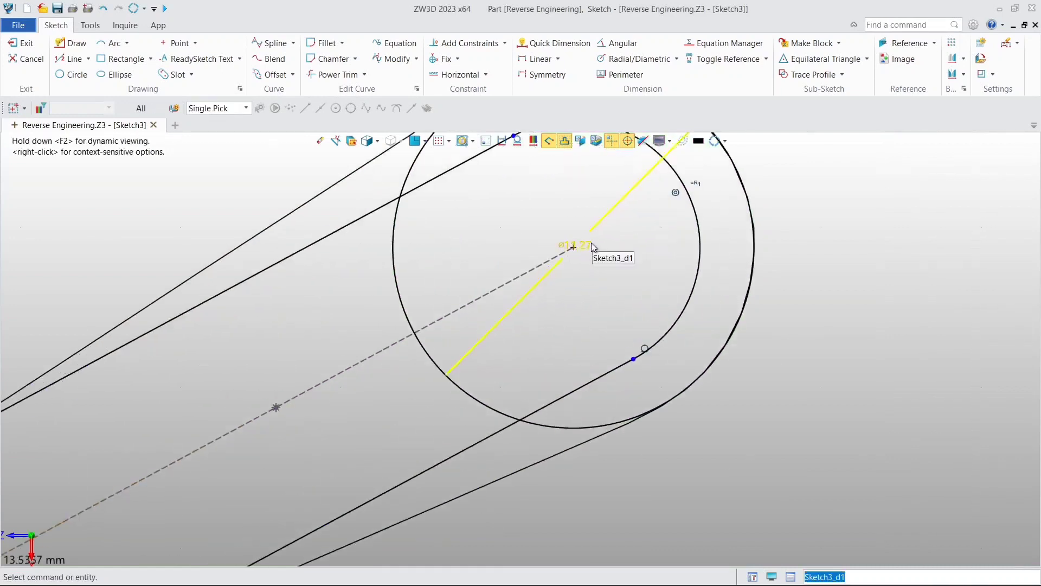
{"action": "middle_click", "coordinate": [591, 242]}
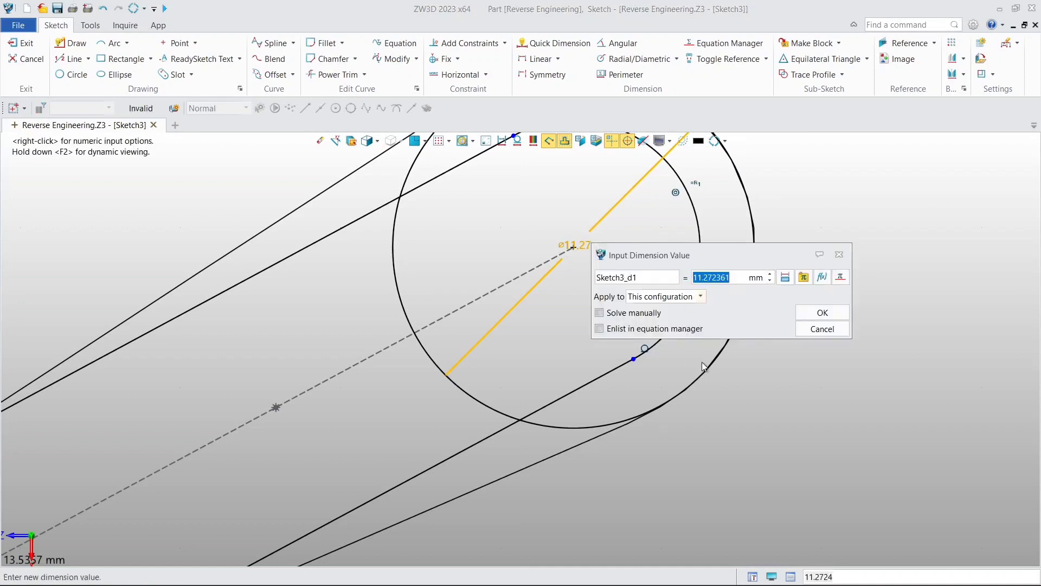
{"action": "left_click", "coordinate": [828, 309]}
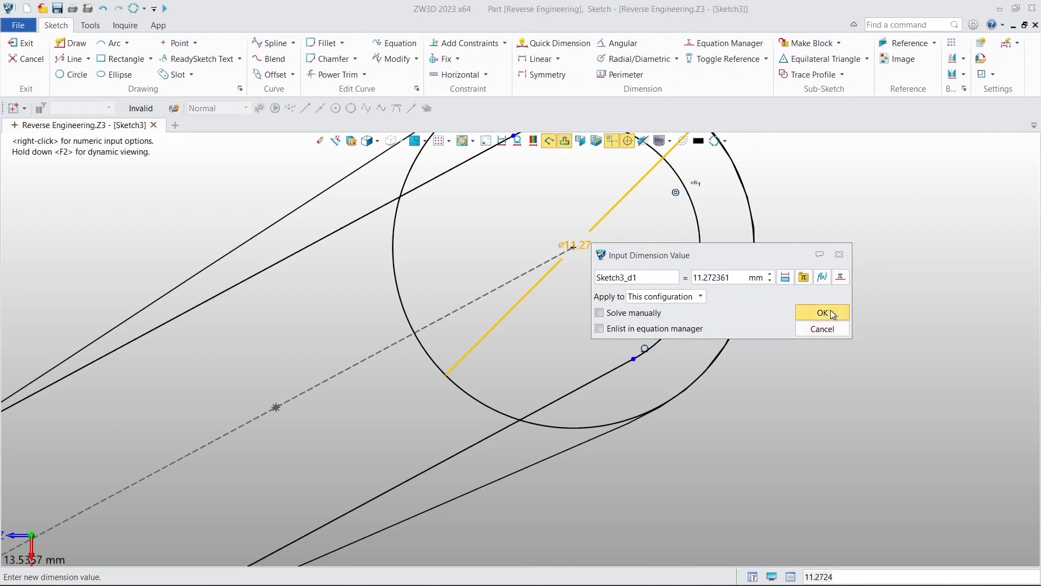
{"action": "left_click", "coordinate": [695, 279]}
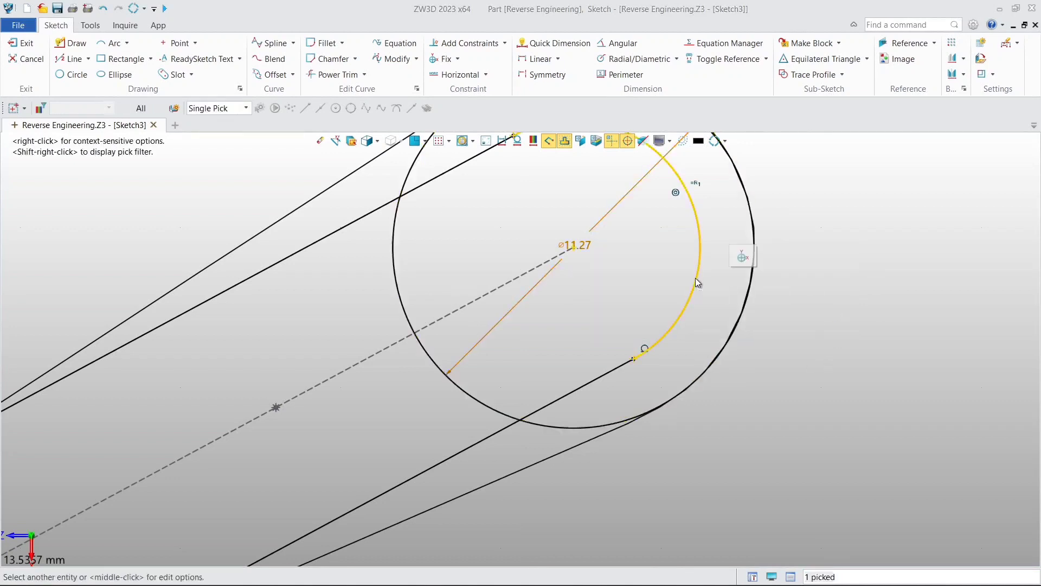
{"action": "left_click", "coordinate": [782, 308]}
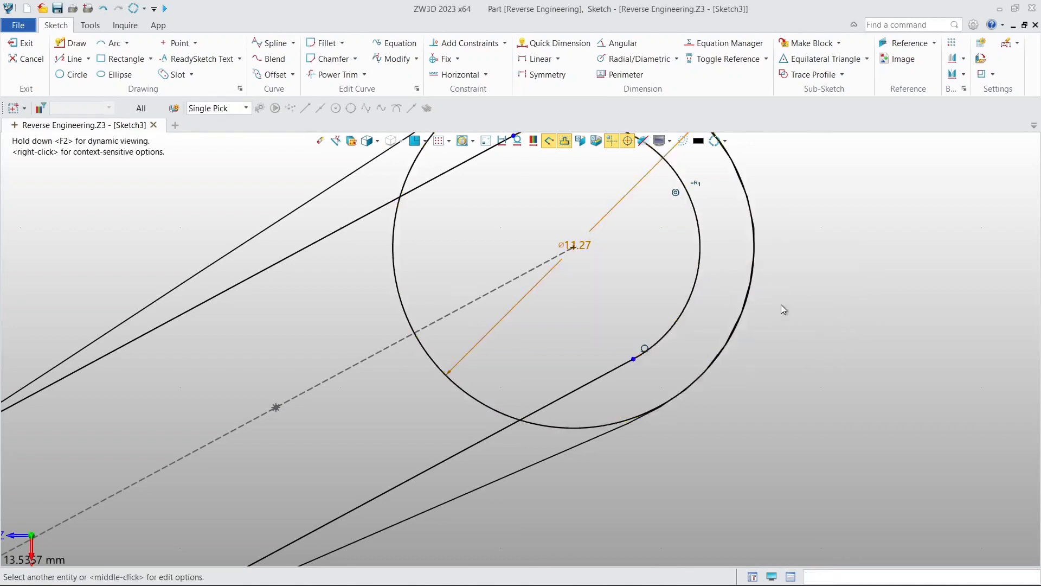
{"action": "left_click", "coordinate": [750, 285]}
{"action": "key", "text": "Delete"}
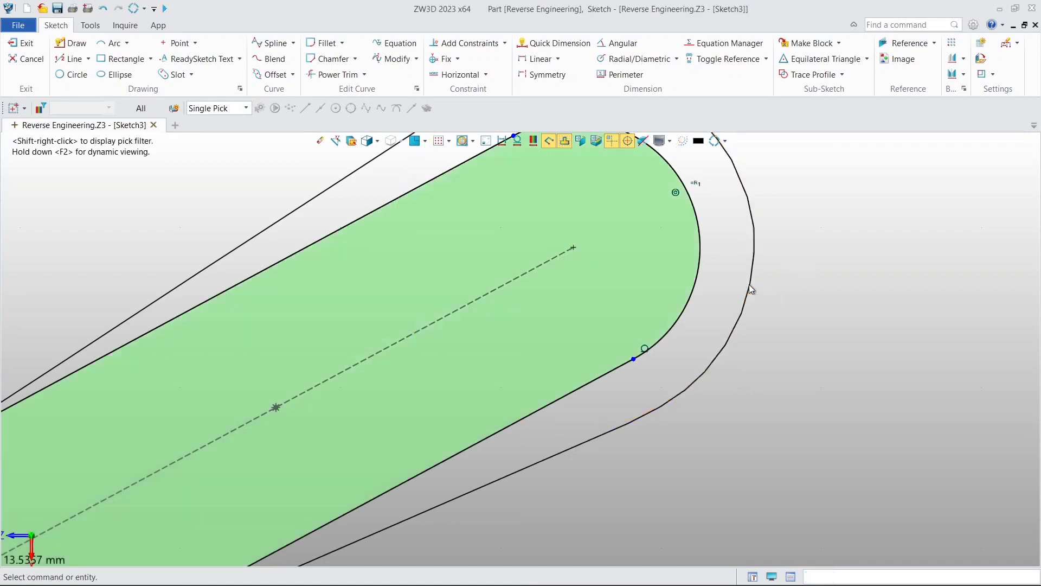
Delete the equal radius constraint between the slot's two end arcs.
{"action": "scroll", "coordinate": [749, 284], "scroll_direction": "down", "scroll_amount": 2}
{"action": "right_click_drag", "start_coordinate": [762, 271], "coordinate": [757, 265]}
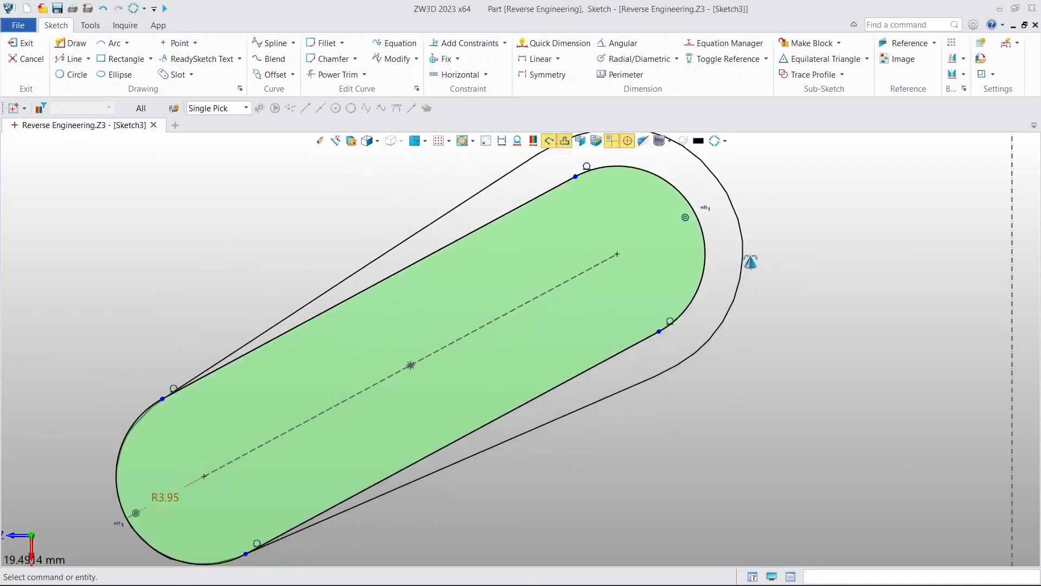
{"action": "scroll", "coordinate": [699, 217], "scroll_direction": "up", "scroll_amount": 2}
{"action": "left_click", "coordinate": [703, 206]}
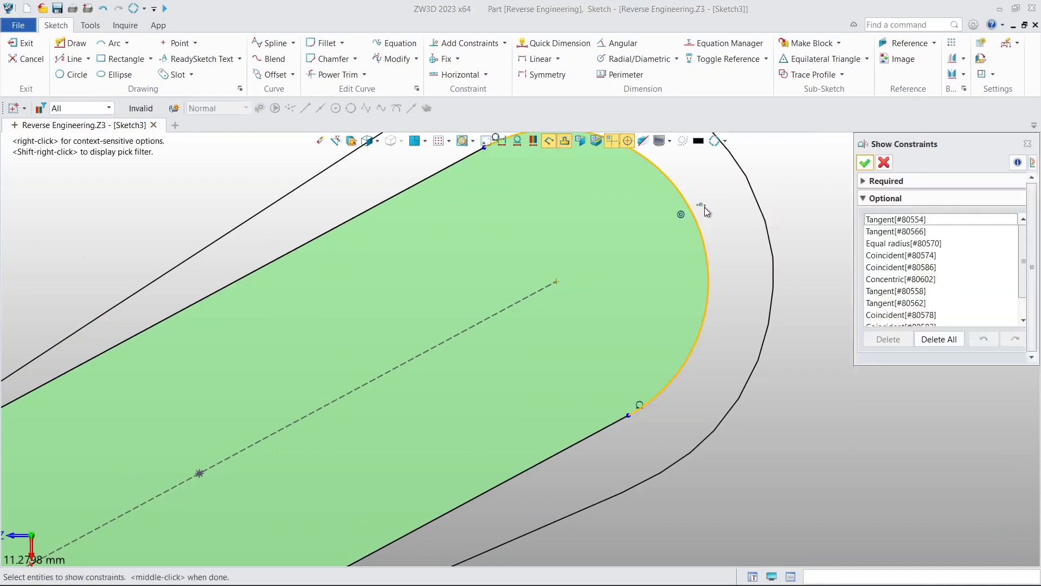
{"action": "left_click", "coordinate": [865, 163]}
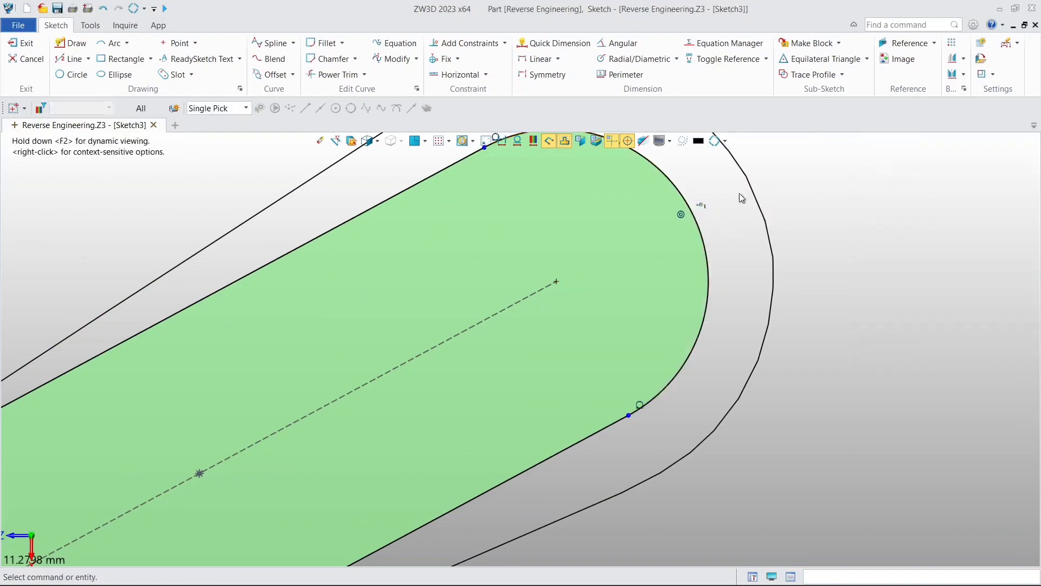
{"action": "left_click", "coordinate": [704, 207]}
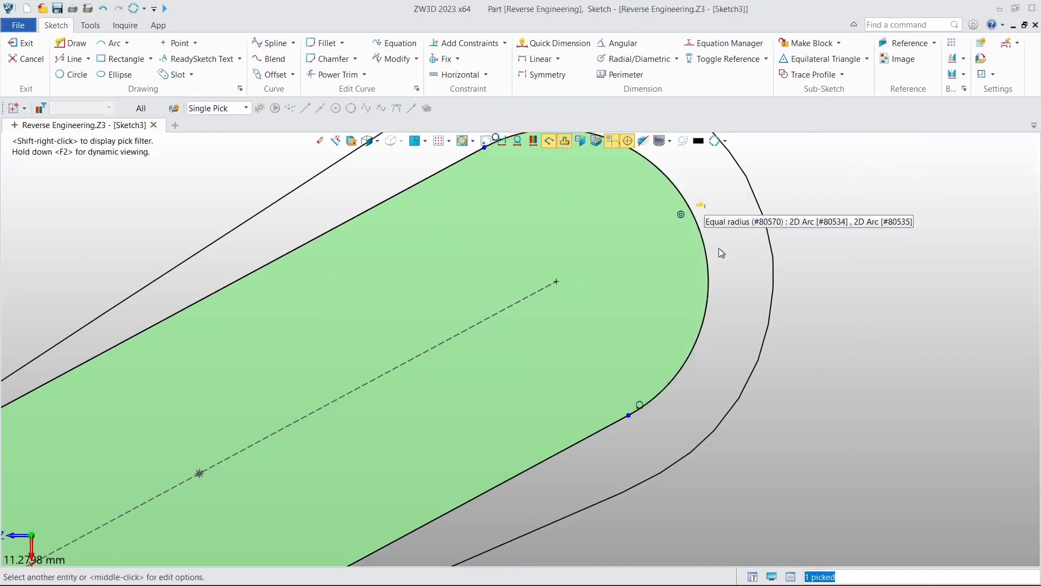
{"action": "key", "text": "Delete"}
Dimension the slot's larger end arc with a radius of 5.64 mm, half of 11.272361.
{"action": "scroll", "coordinate": [712, 204], "scroll_direction": "down", "scroll_amount": 2}
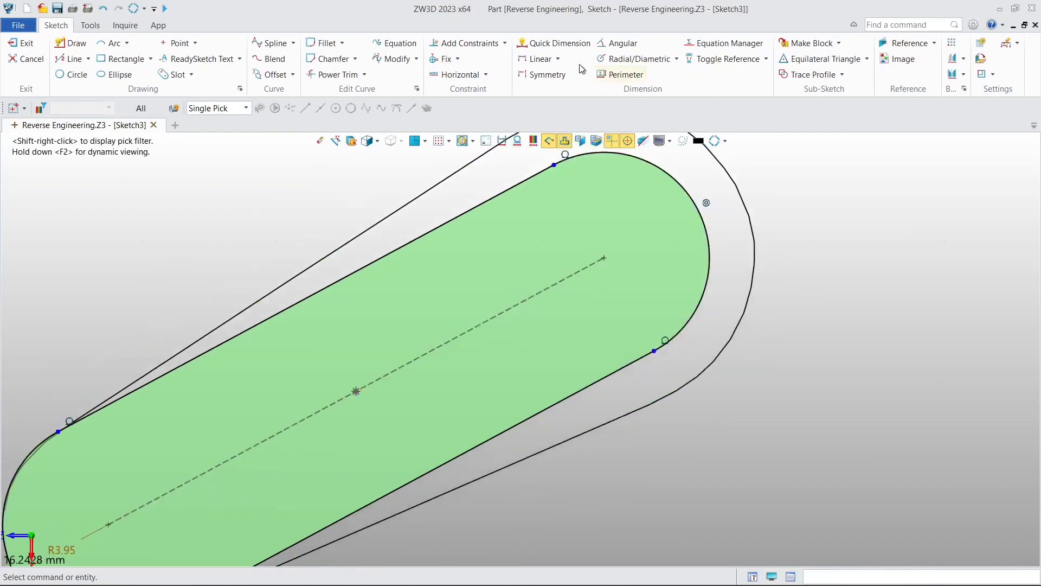
{"action": "left_click", "coordinate": [553, 43]}
{"action": "left_click", "coordinate": [669, 181]}
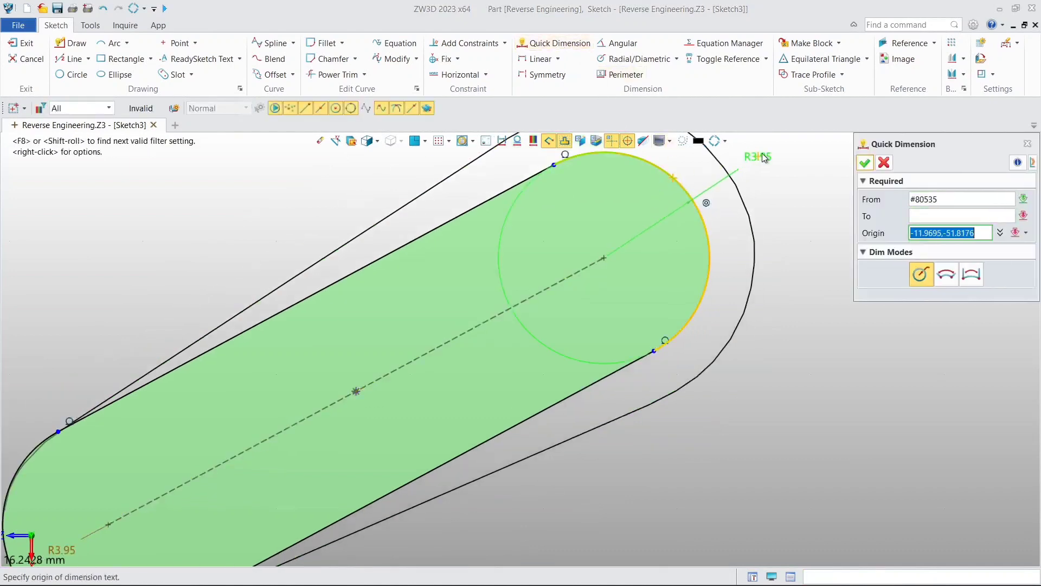
{"action": "left_click", "coordinate": [785, 169]}
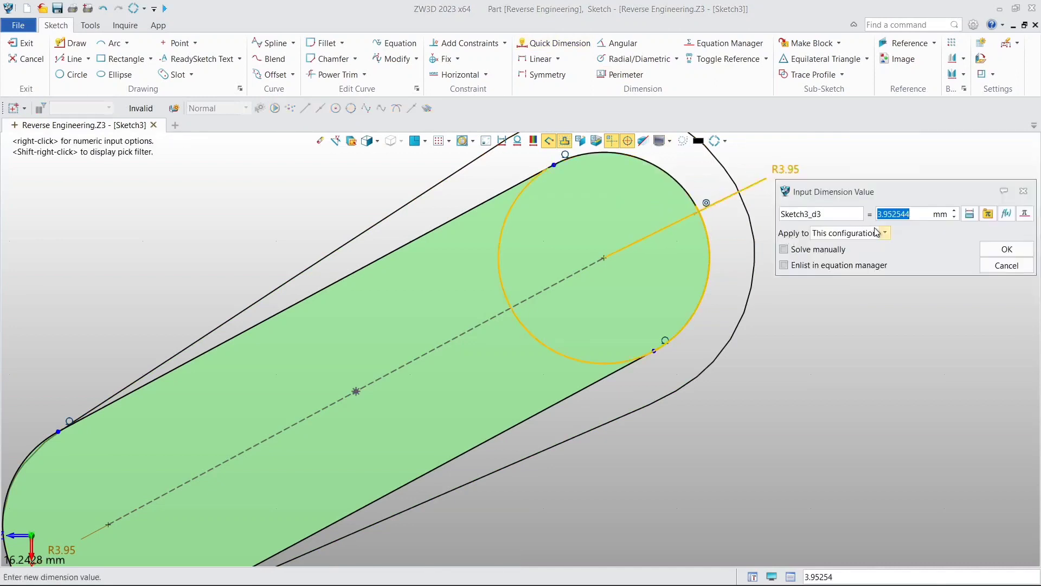
{"action": "type", "text": "11.272361"}
{"action": "left_click", "coordinate": [1007, 249]}
{"action": "scroll", "coordinate": [747, 279], "scroll_direction": "down", "scroll_amount": 3}
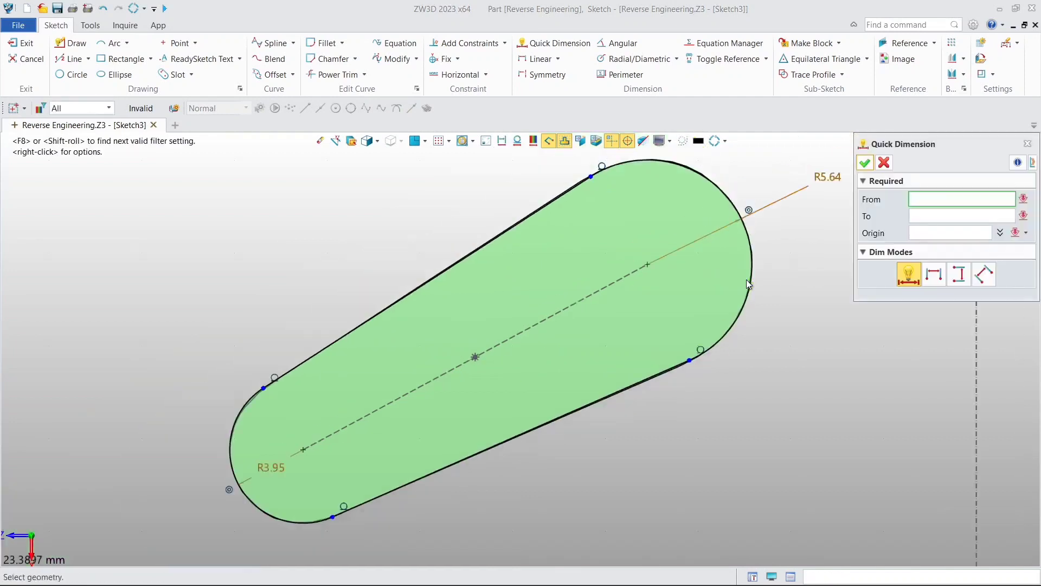
{"action": "left_click", "coordinate": [864, 164]}
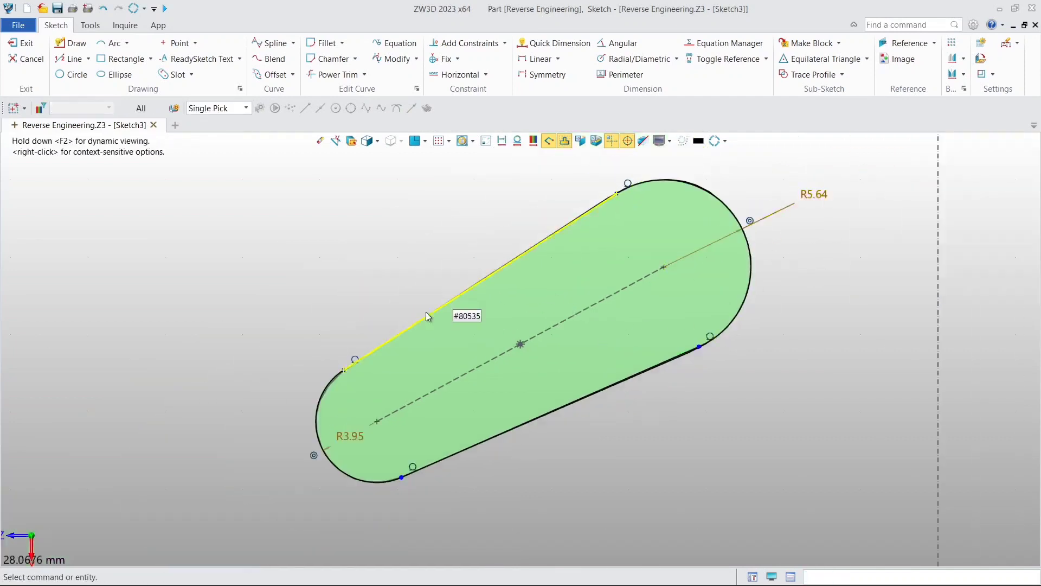
Exit the slot sketch and show the Demo_Block.stl mesh for reference.
{"action": "left_click", "coordinate": [26, 42]}
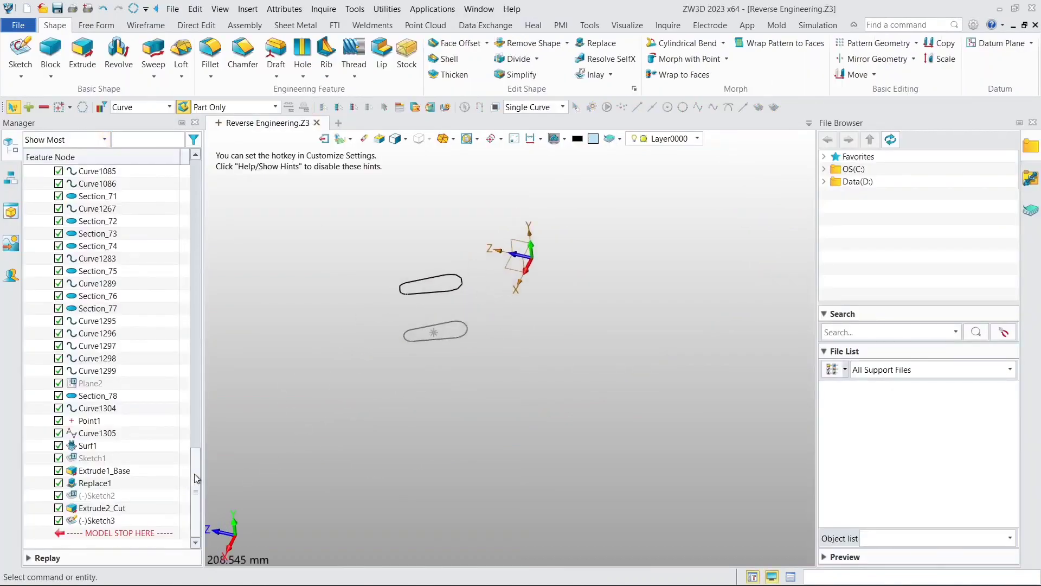
{"action": "left_click_drag", "start_coordinate": [194, 473], "coordinate": [192, 220]}
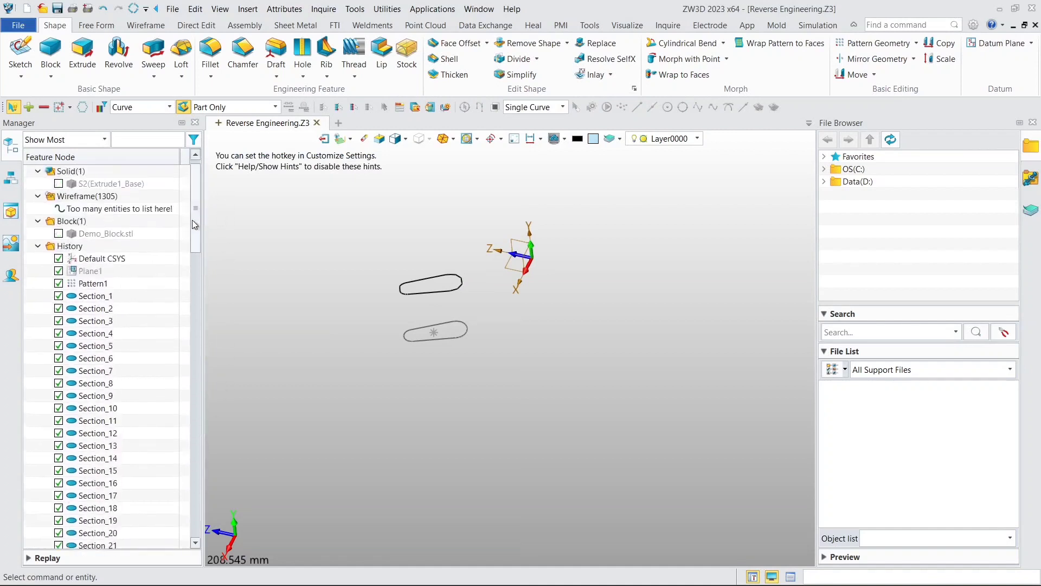
{"action": "left_click", "coordinate": [59, 233]}
{"action": "middle_click_drag", "start_coordinate": [538, 340], "coordinate": [391, 268]}
Start an Extrude with 2 sides and choose the slot sketch Sketch3 as its profile.
{"action": "left_click", "coordinate": [83, 54]}
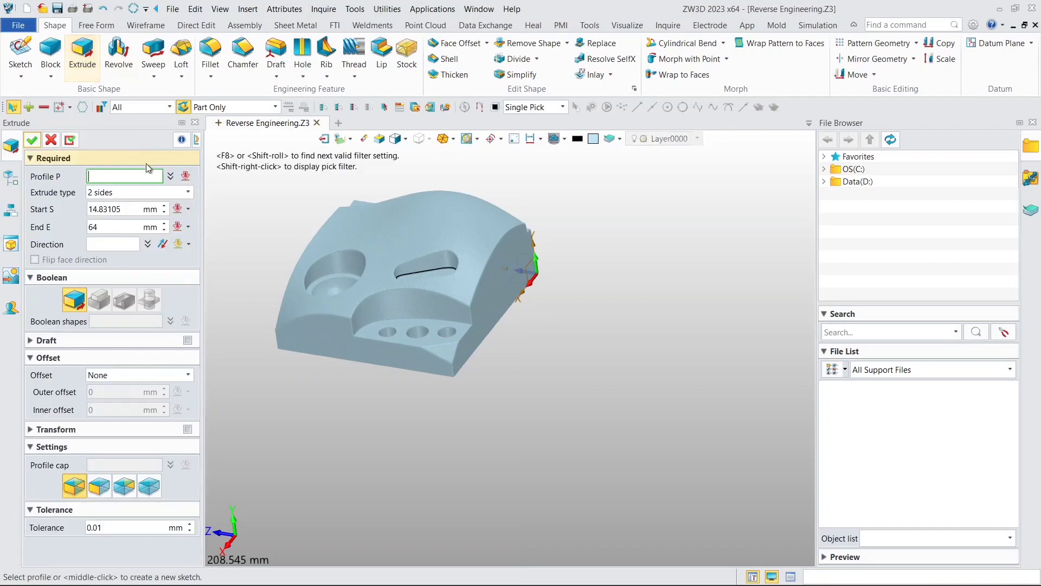
{"action": "left_click", "coordinate": [12, 176]}
{"action": "left_click_drag", "start_coordinate": [197, 194], "coordinate": [189, 492]}
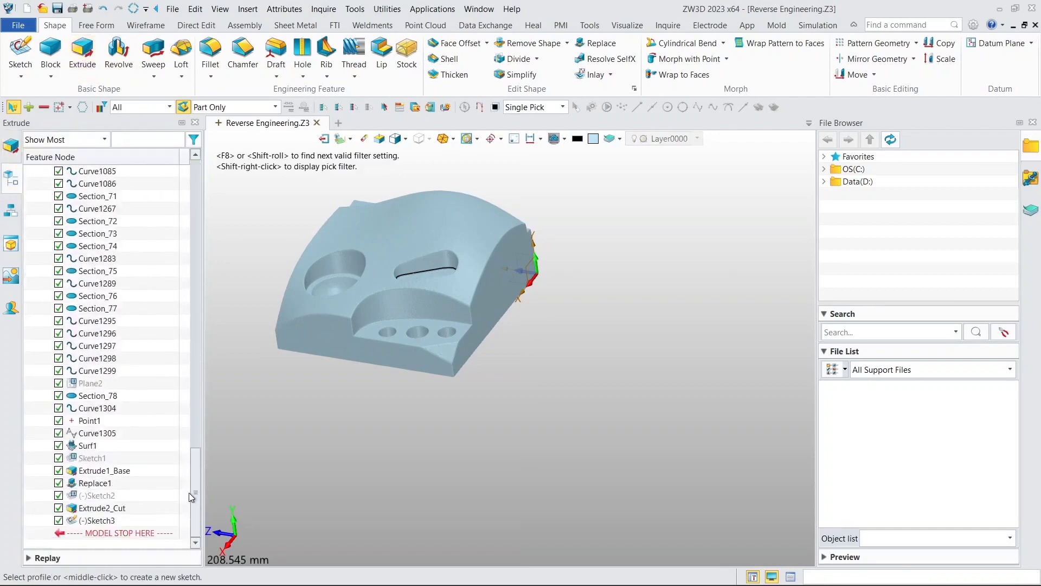
{"action": "left_click", "coordinate": [96, 520]}
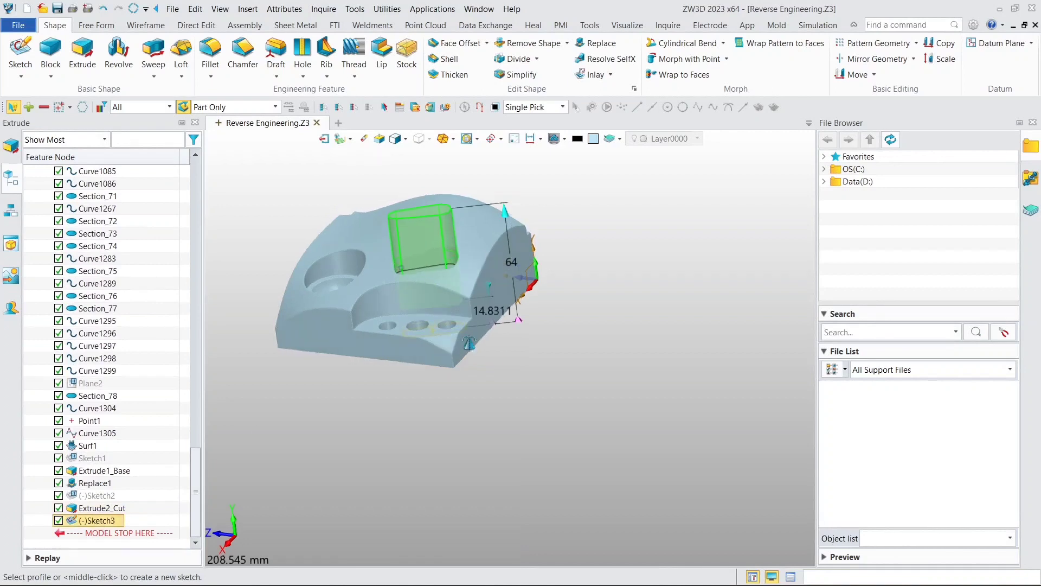
Set the slot extrusion's start to a mesh vertex on the slot's floor, using the To Point option and wireframe display.
{"action": "left_click", "coordinate": [494, 290]}
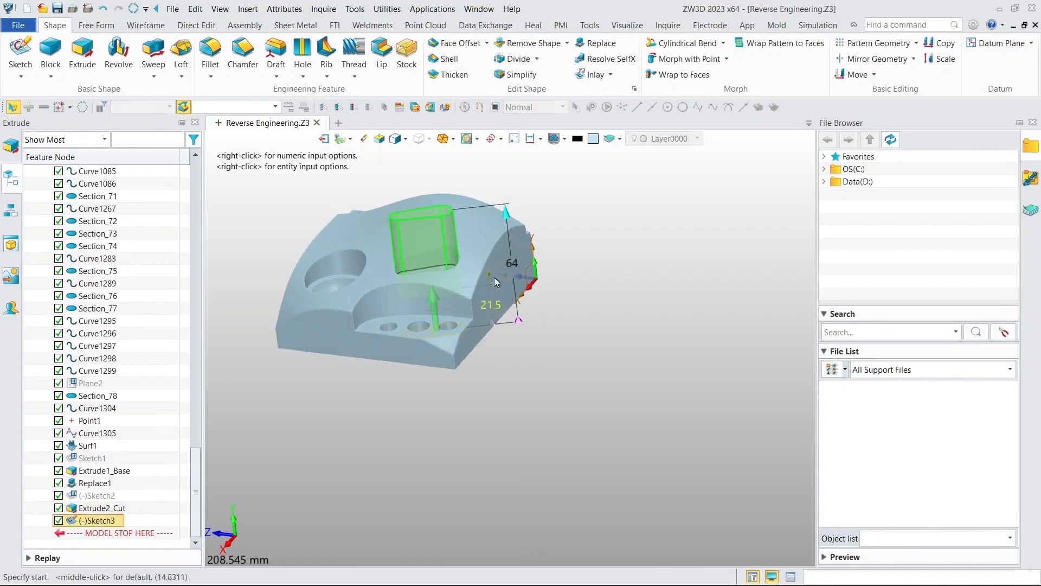
{"action": "right_click", "coordinate": [611, 242]}
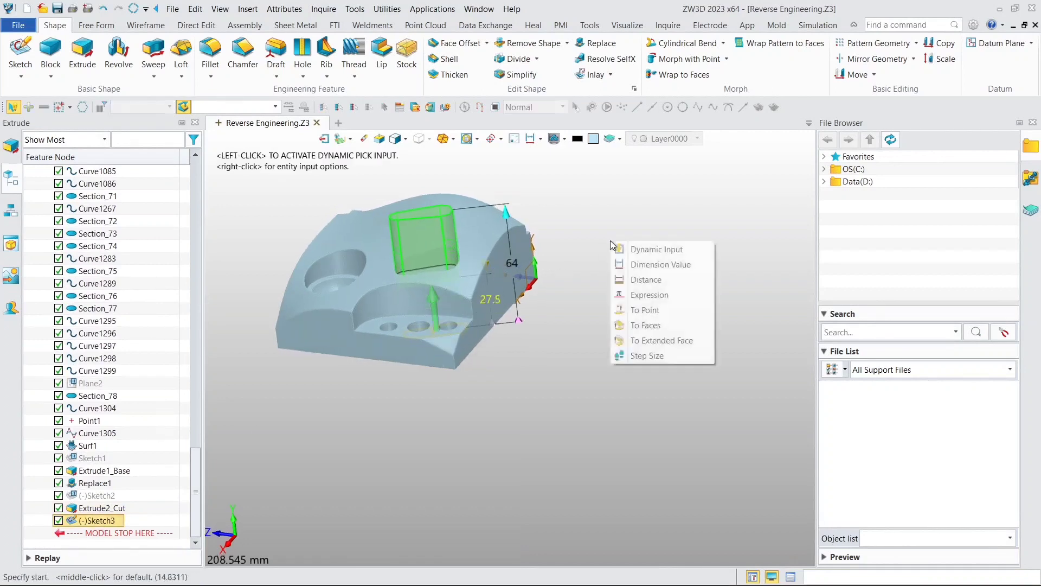
{"action": "left_click", "coordinate": [645, 310]}
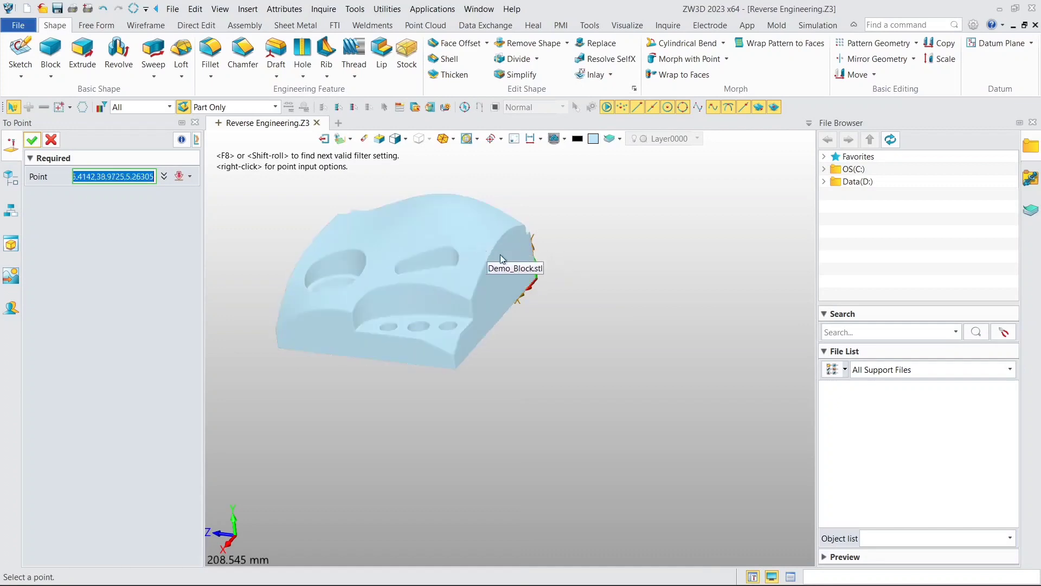
{"action": "left_click", "coordinate": [405, 139]}
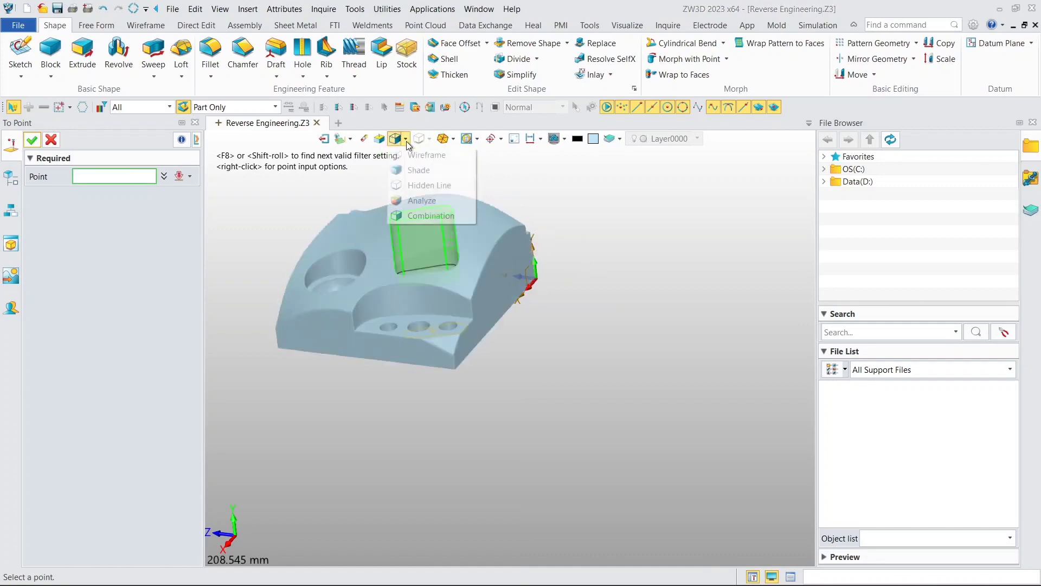
{"action": "left_click", "coordinate": [426, 155]}
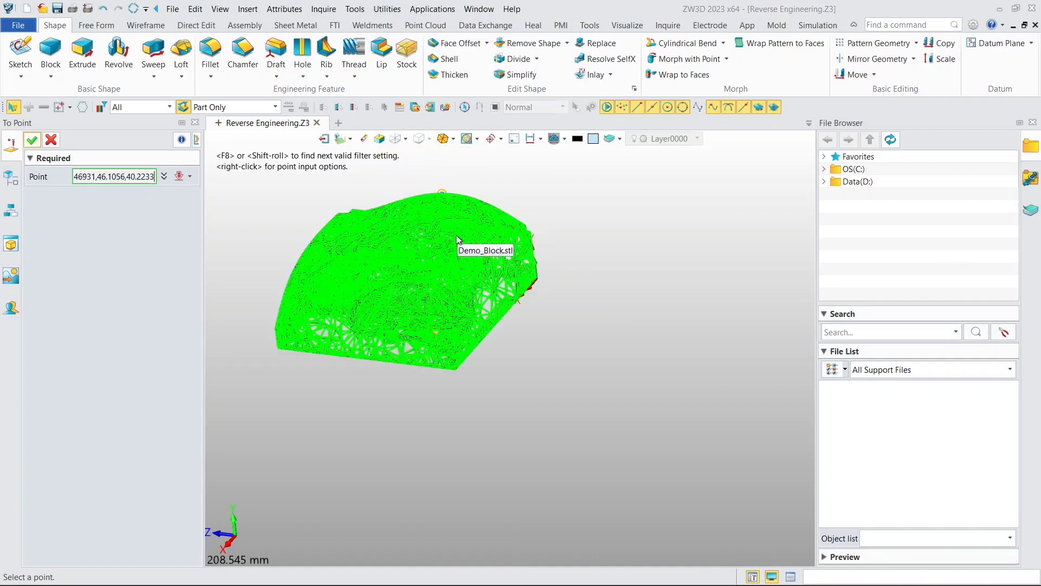
{"action": "scroll", "coordinate": [457, 238], "scroll_direction": "up", "scroll_amount": 3}
{"action": "right_click_drag", "start_coordinate": [458, 240], "coordinate": [459, 303]}
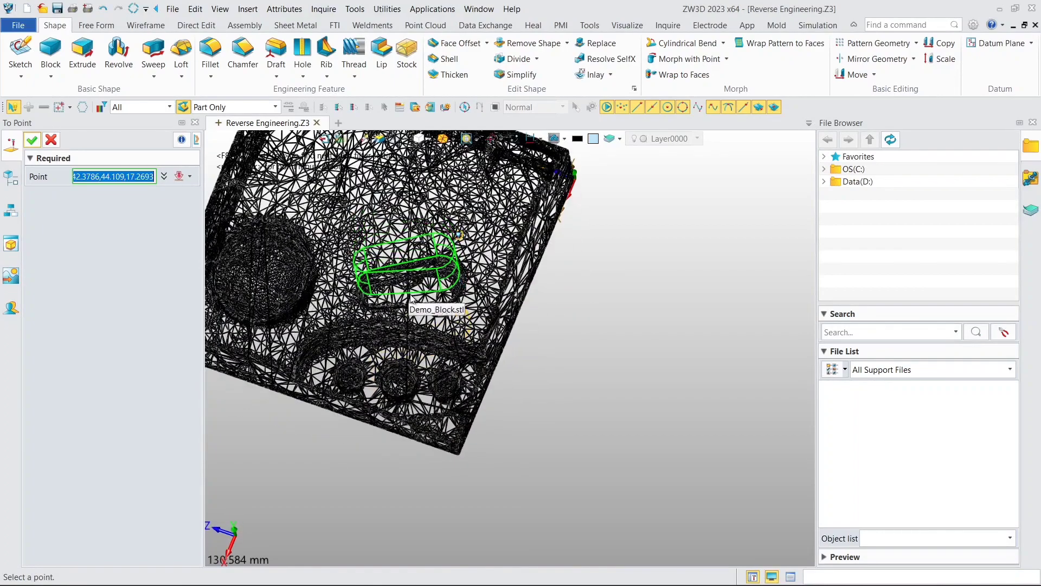
{"action": "scroll", "coordinate": [413, 298], "scroll_direction": "up", "scroll_amount": 5}
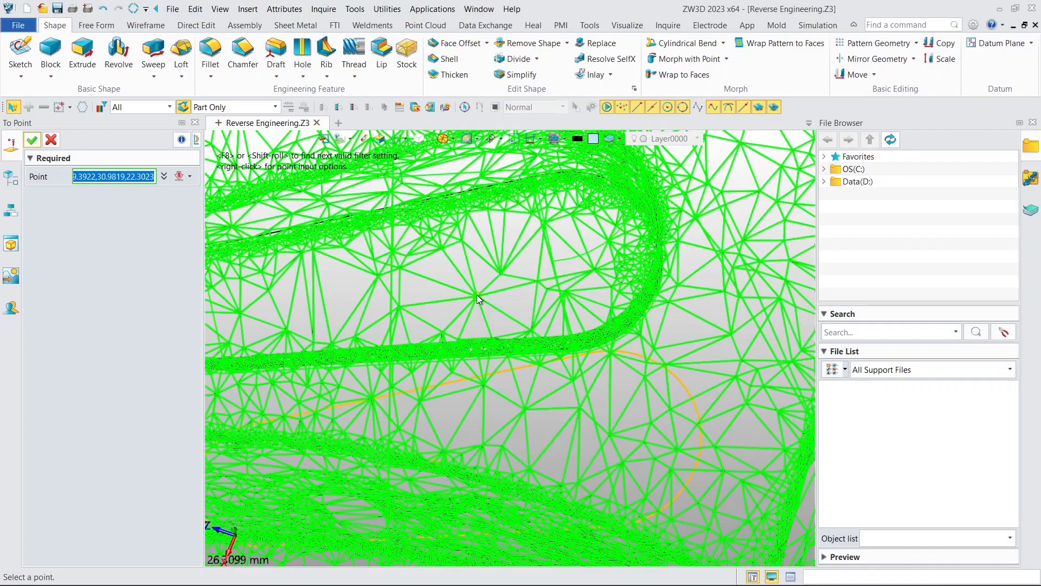
{"action": "left_click", "coordinate": [477, 295]}
{"action": "scroll", "coordinate": [477, 294], "scroll_direction": "down", "scroll_amount": 3}
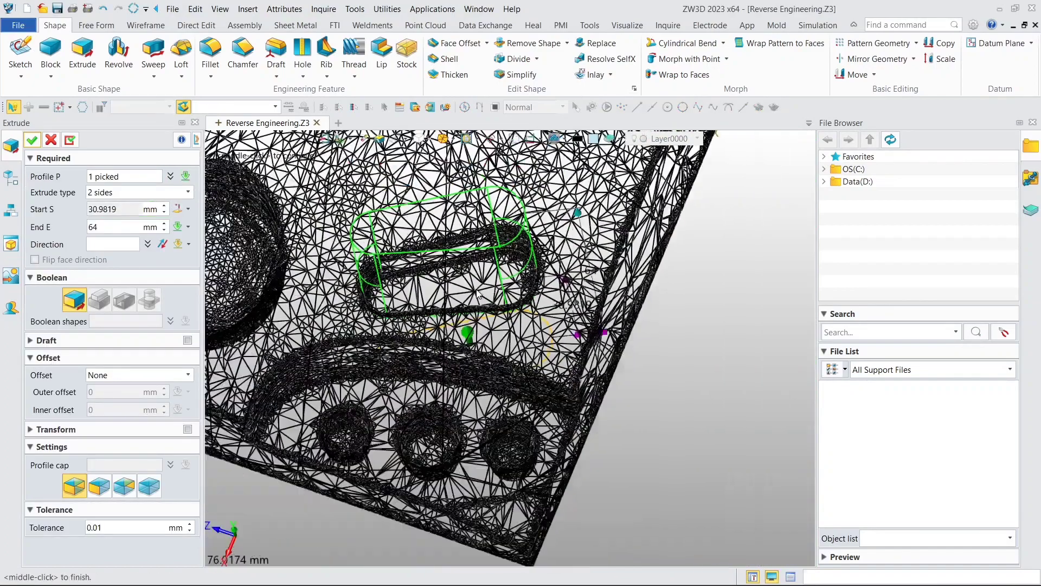
{"action": "scroll", "coordinate": [477, 295], "scroll_direction": "down", "scroll_amount": 2}
{"action": "mouse_move", "coordinate": [472, 272]}
{"action": "right_mouse_down"}
{"action": "mouse_move", "coordinate": [470, 249]}
{"action": "mouse_move", "coordinate": [474, 258]}
{"action": "right_mouse_up"}
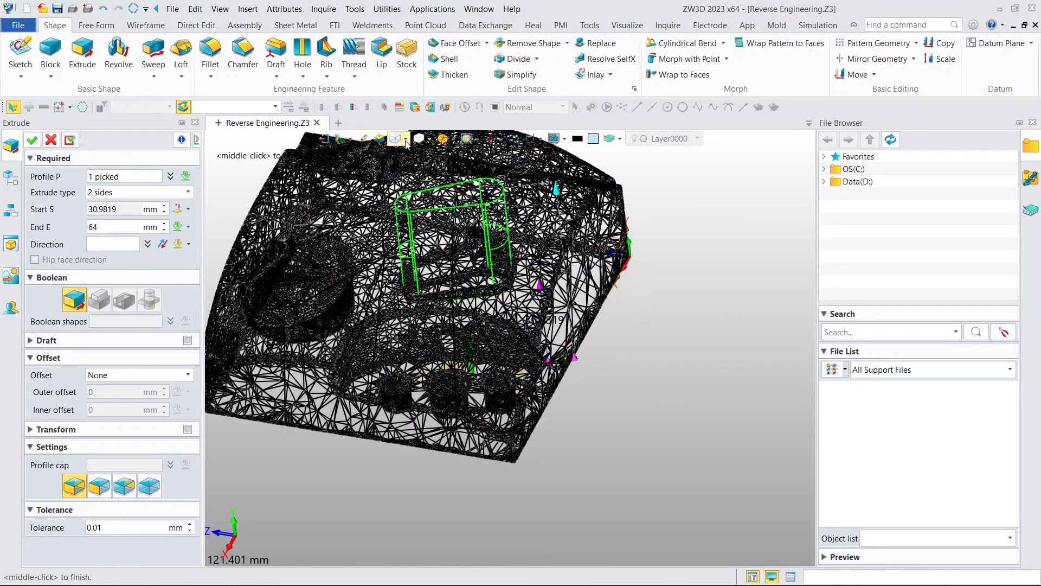
Restore the shaded display and finish the slot extrusion as a separate base body with its end at 64 mm.
{"action": "left_click", "coordinate": [406, 140]}
{"action": "left_click", "coordinate": [420, 172]}
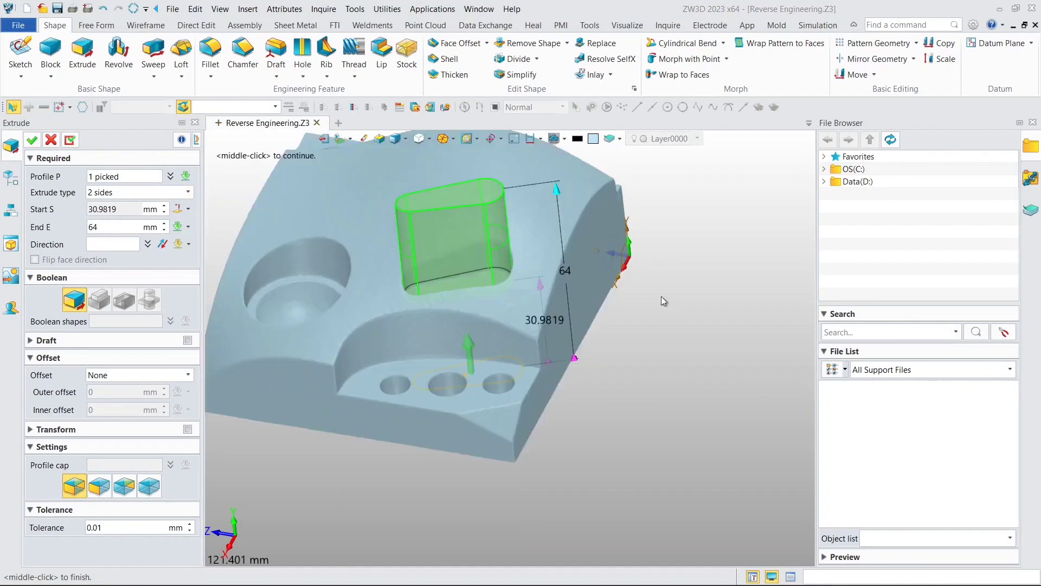
{"action": "mouse_move", "coordinate": [662, 296]}
{"action": "right_mouse_down"}
{"action": "mouse_move", "coordinate": [649, 328]}
{"action": "mouse_move", "coordinate": [647, 272]}
{"action": "mouse_move", "coordinate": [682, 274]}
{"action": "mouse_move", "coordinate": [679, 290]}
{"action": "right_mouse_up"}
{"action": "scroll", "coordinate": [682, 274], "scroll_direction": "down", "scroll_amount": 1}
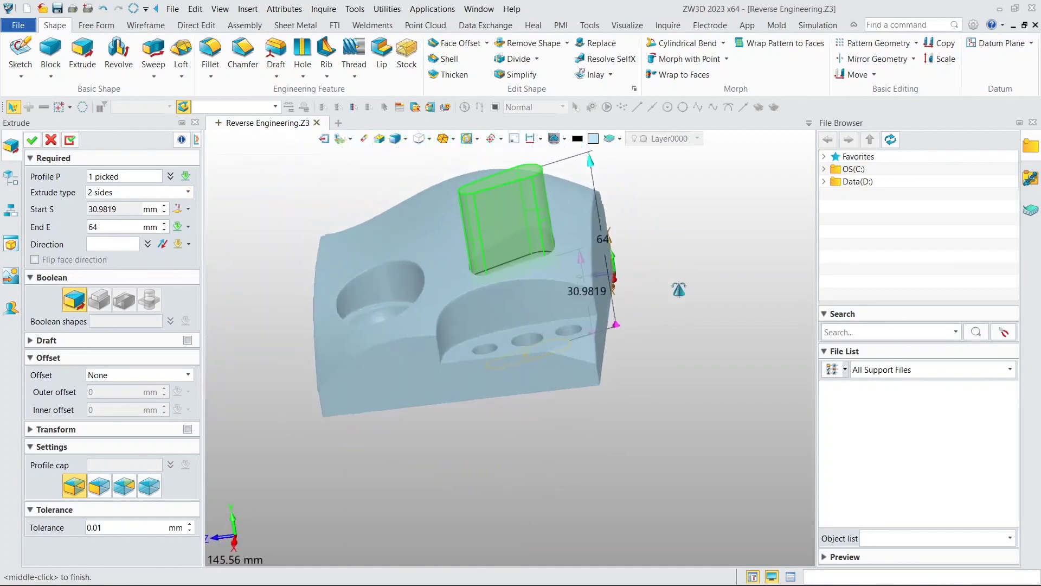
{"action": "middle_click_drag", "start_coordinate": [679, 289], "coordinate": [692, 349]}
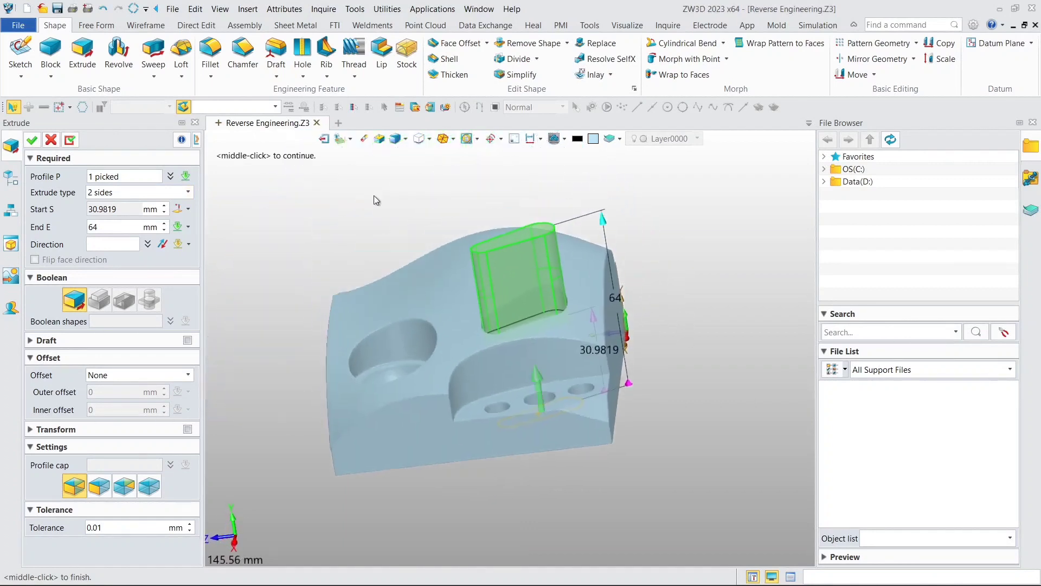
{"action": "left_click", "coordinate": [31, 142]}
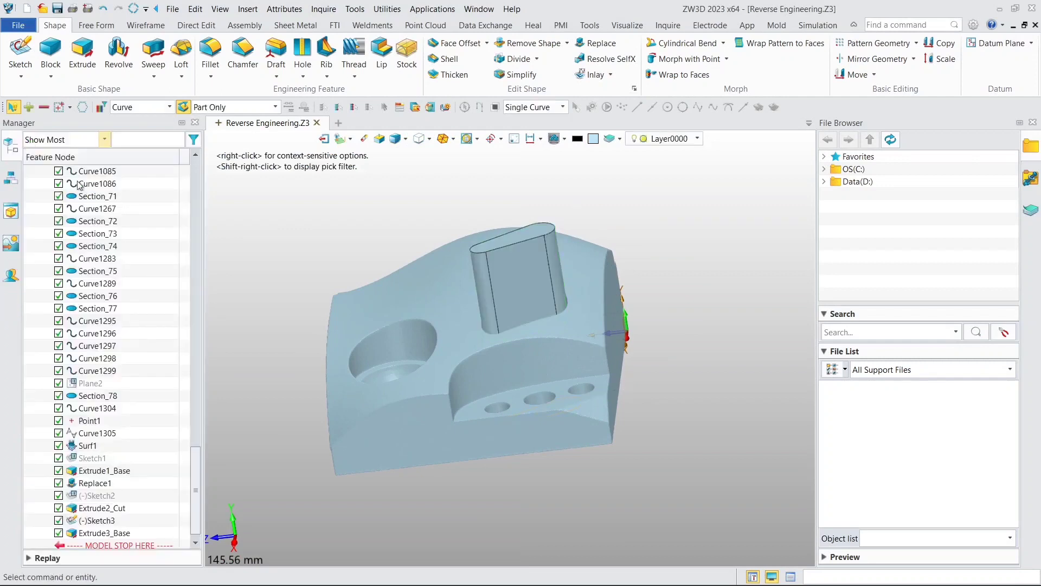
Hide the Demo_Block.stl mesh and show the Extrude1_Base solid.
{"action": "left_click_drag", "start_coordinate": [193, 463], "coordinate": [191, 178]}
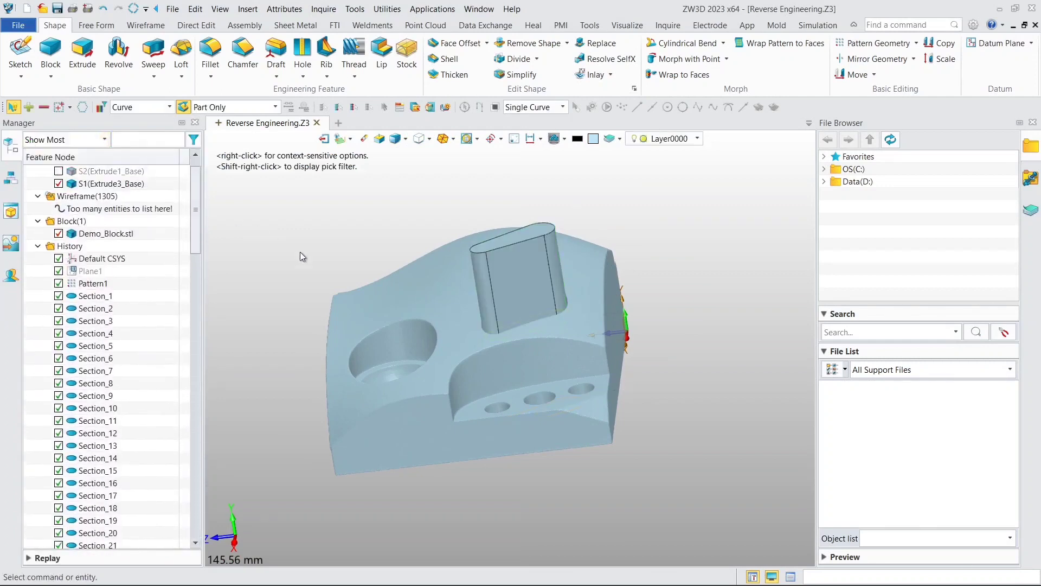
{"action": "left_click", "coordinate": [57, 237]}
{"action": "left_click", "coordinate": [59, 234]}
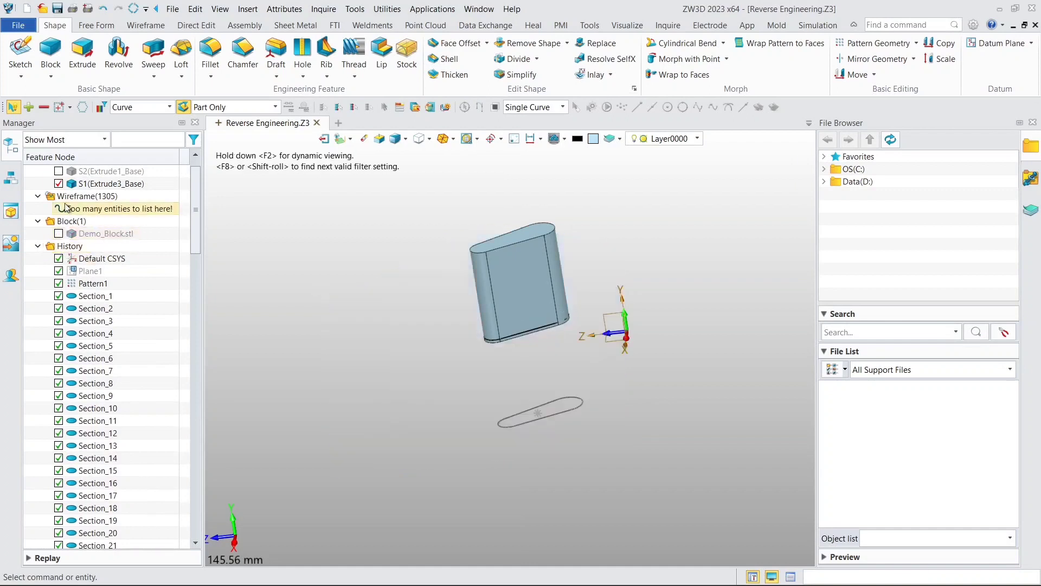
{"action": "scroll", "coordinate": [67, 209], "scroll_direction": "up", "scroll_amount": 1}
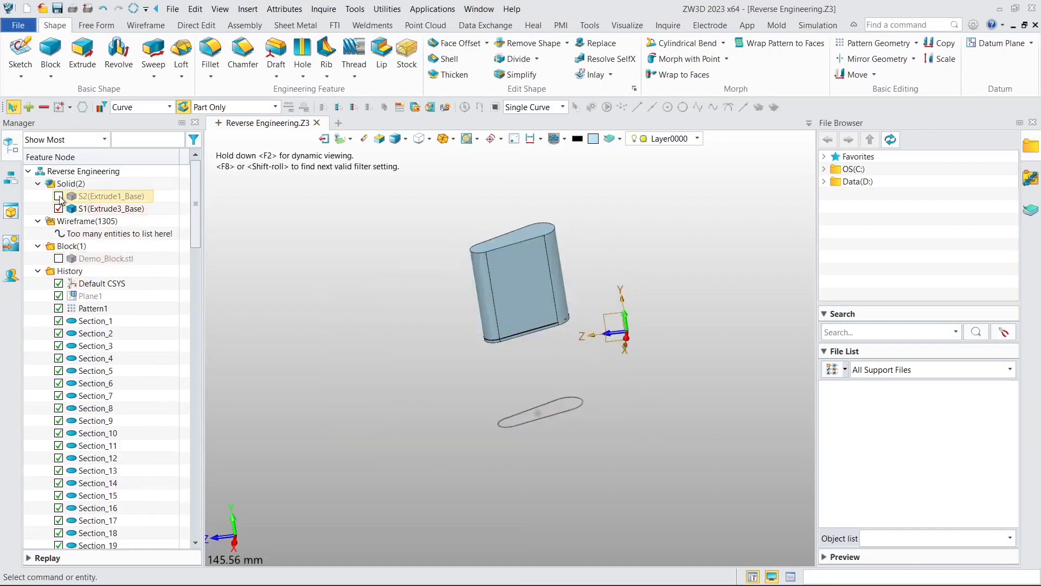
{"action": "left_click", "coordinate": [59, 196]}
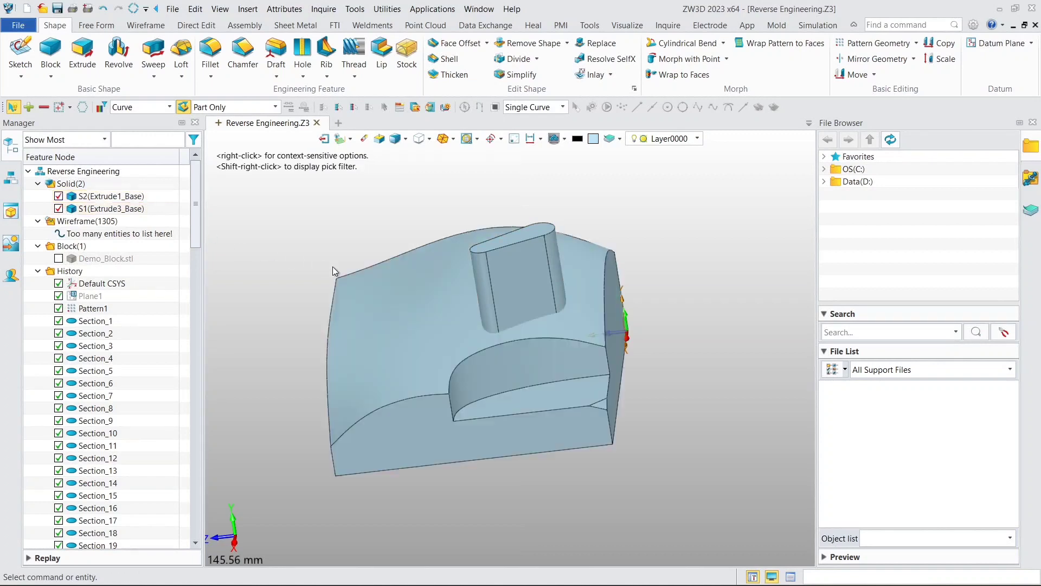
Redefine the Extrude3_Base feature with the Boolean remove option to cut the slot from the block, and inspect the pocket.
{"action": "left_click_drag", "start_coordinate": [200, 225], "coordinate": [174, 527]}
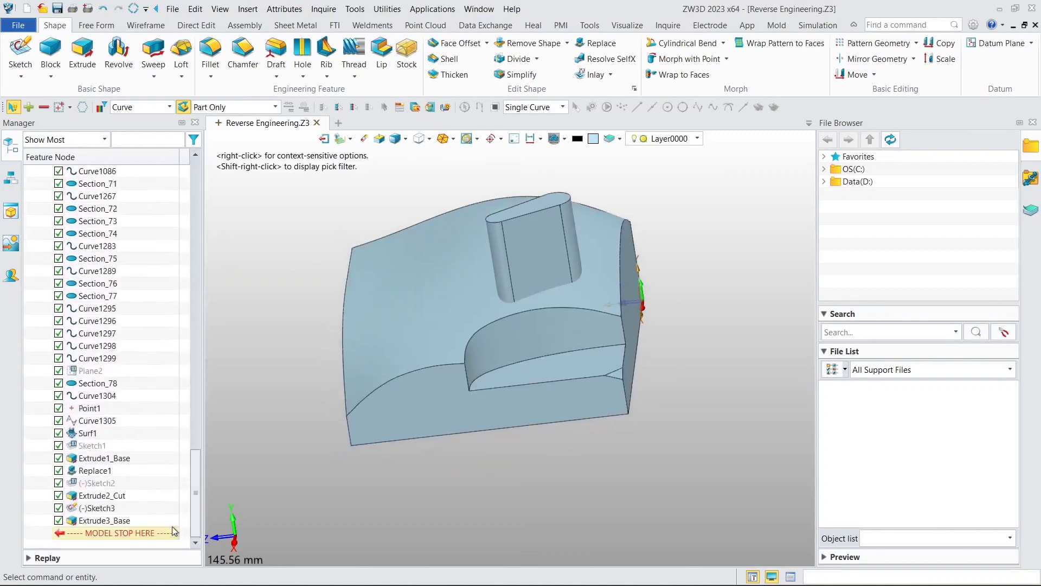
{"action": "double_click", "coordinate": [125, 520]}
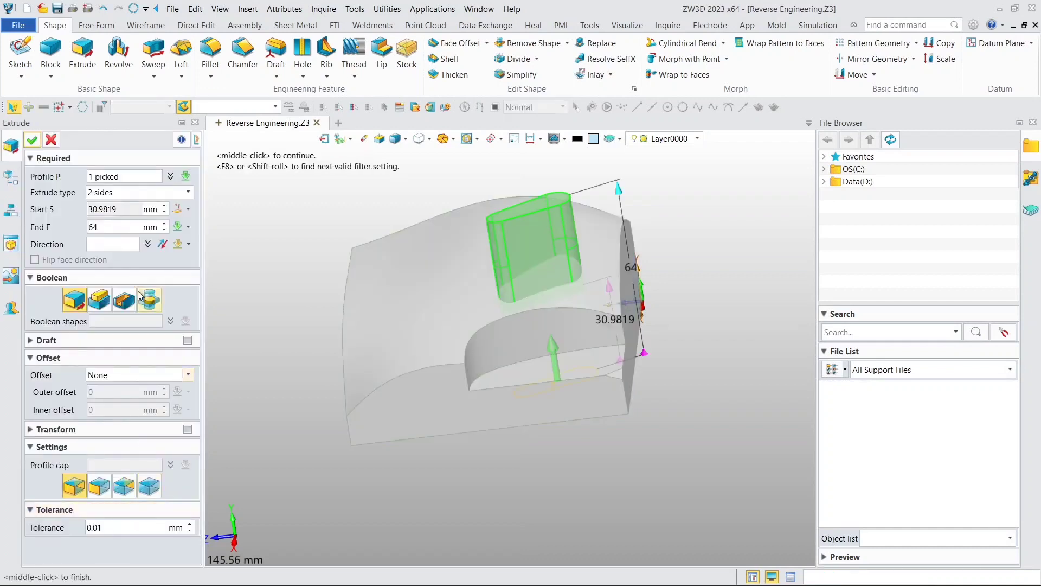
{"action": "left_click", "coordinate": [127, 306]}
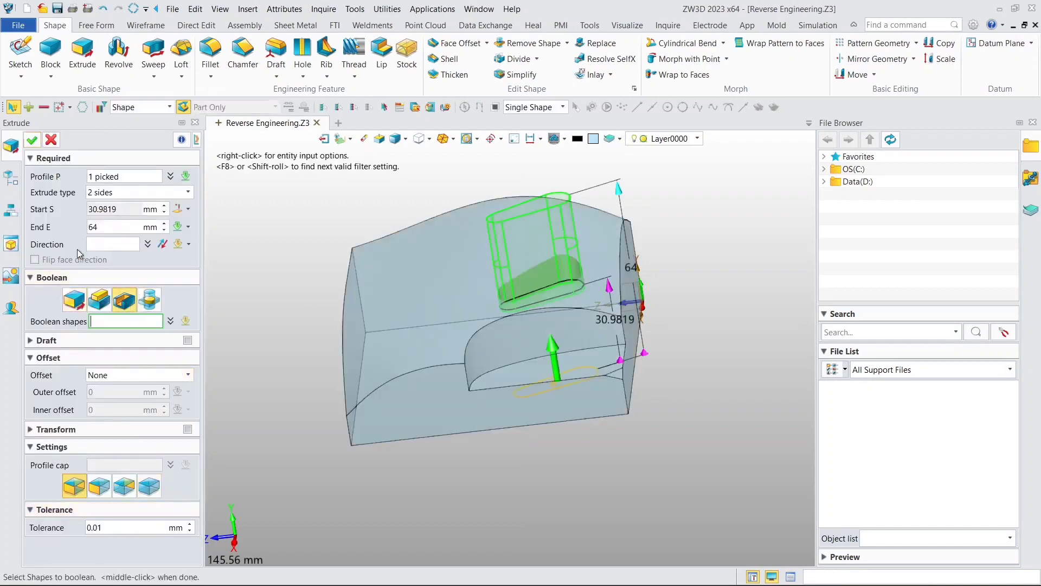
{"action": "left_click", "coordinate": [31, 140]}
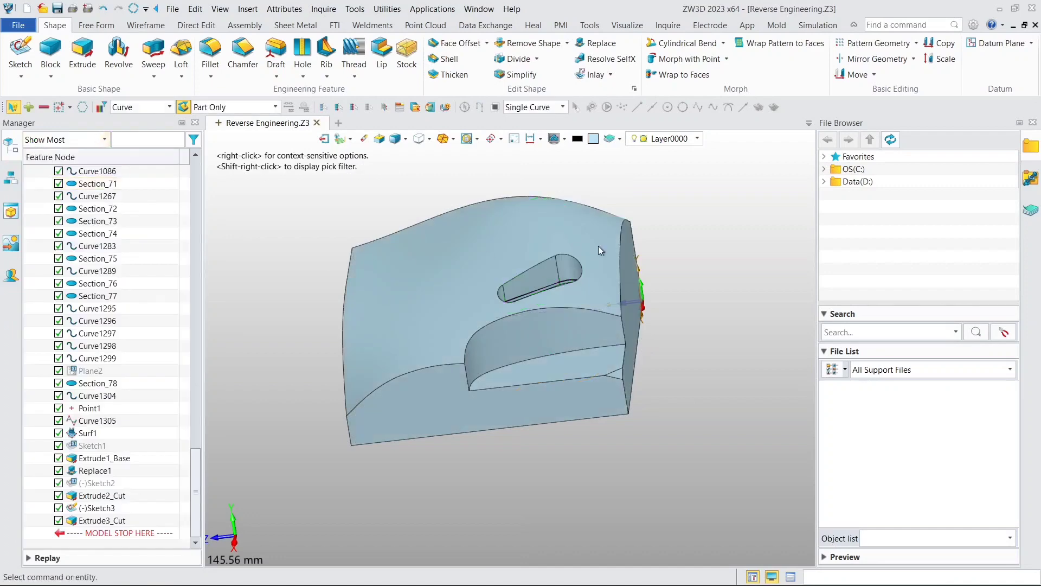
{"action": "middle_click_drag", "start_coordinate": [597, 248], "coordinate": [594, 267]}
{"action": "scroll", "coordinate": [578, 282], "scroll_direction": "up", "scroll_amount": 6}
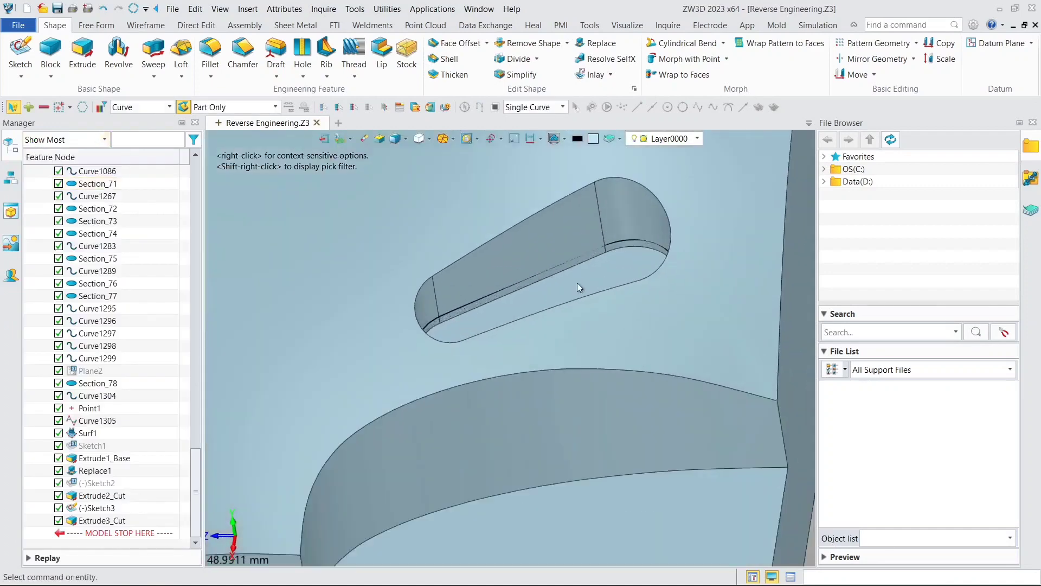
{"action": "scroll", "coordinate": [595, 245], "scroll_direction": "down", "scroll_amount": 6}
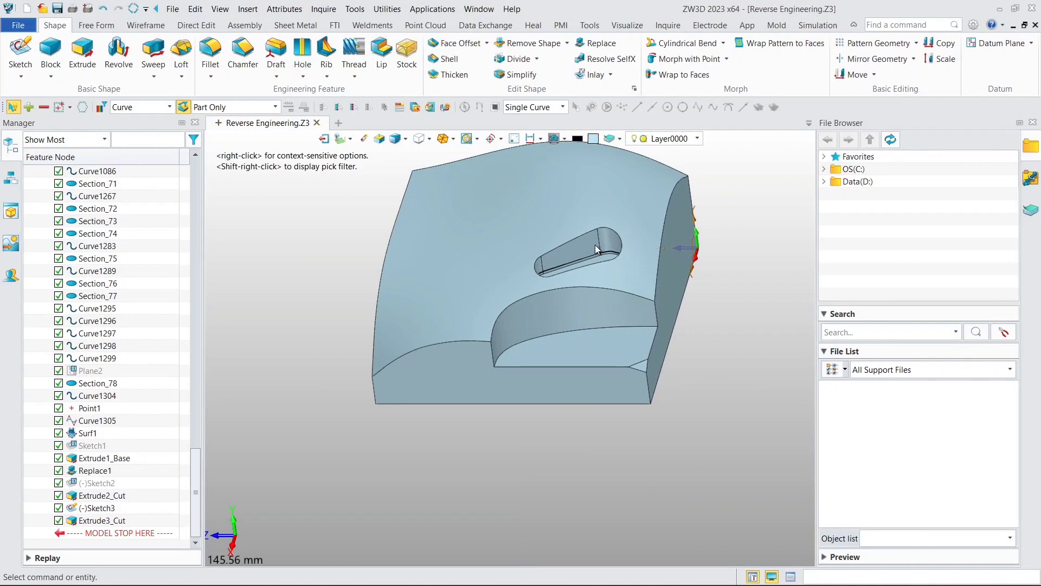
{"action": "middle_click_drag", "start_coordinate": [580, 217], "coordinate": [591, 287], "text": "shift"}
{"action": "key", "text": "ctrl+Home"}
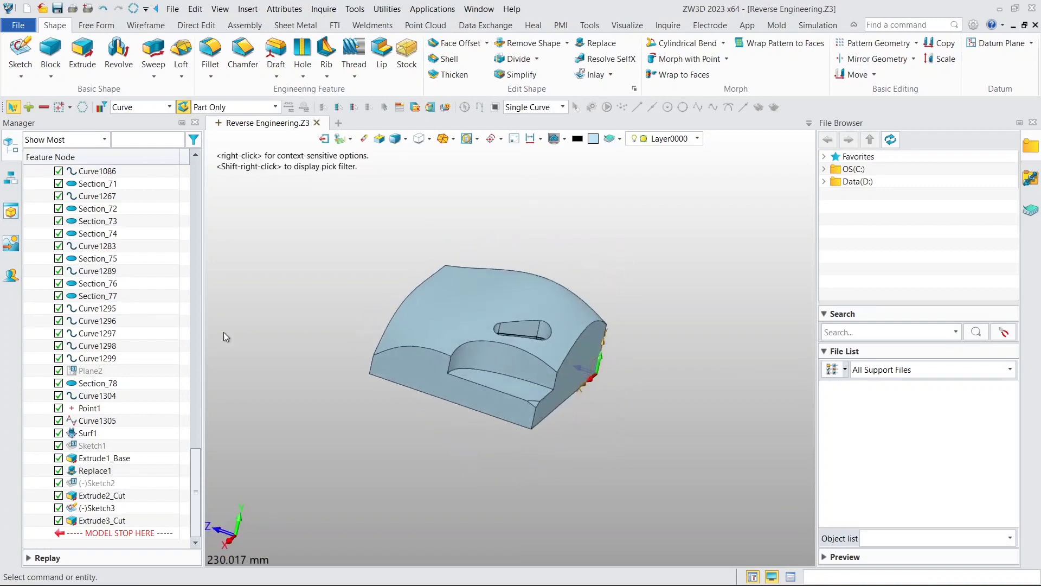
Hide the Extrude1_Base solid and show the Demo_Block.stl mesh for reference.
{"action": "left_click_drag", "start_coordinate": [194, 480], "coordinate": [204, 190]}
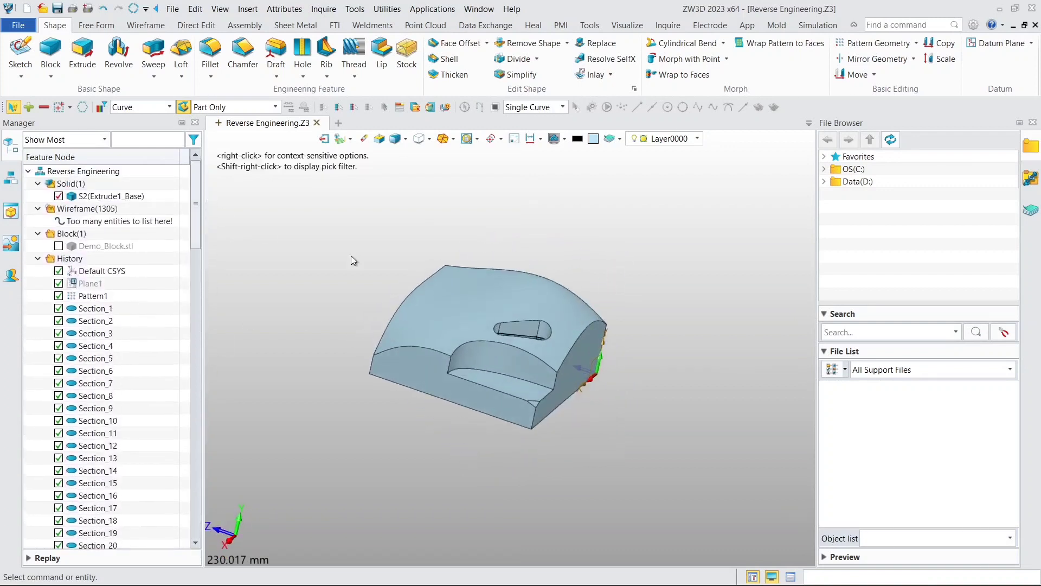
{"action": "left_click", "coordinate": [58, 196]}
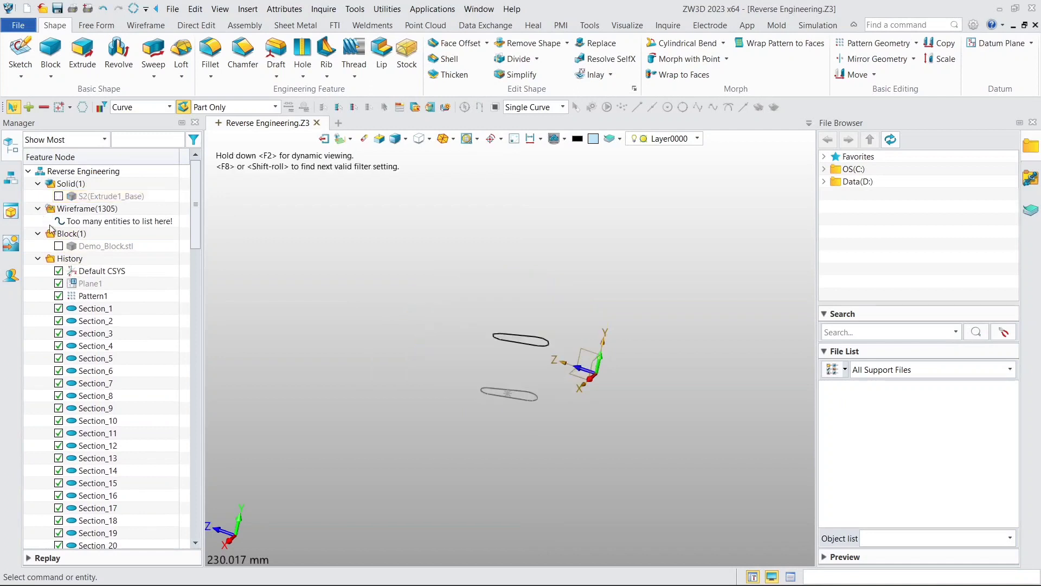
{"action": "left_click", "coordinate": [58, 247]}
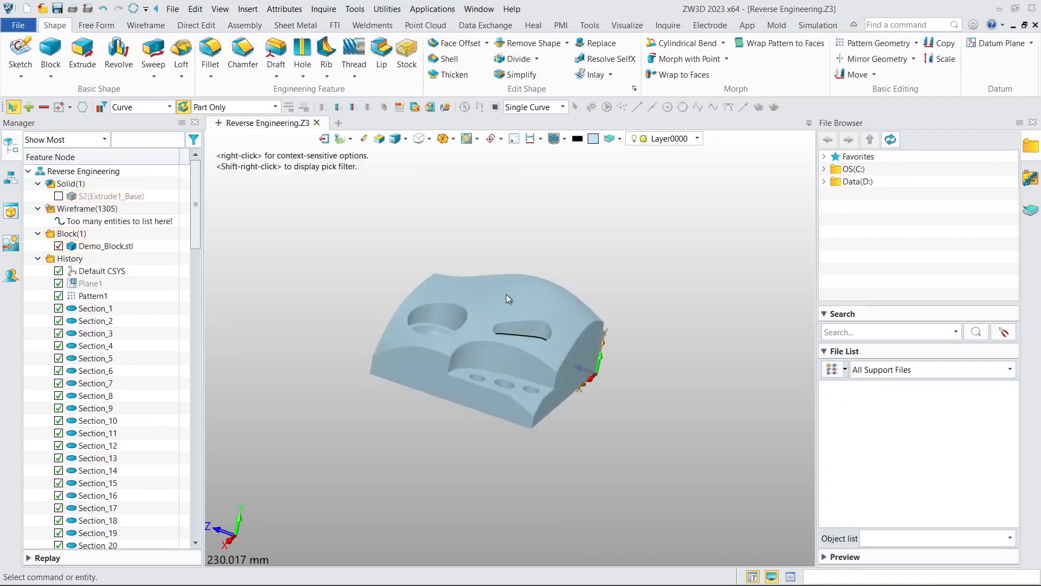
{"action": "scroll", "coordinate": [506, 294], "scroll_direction": "up", "scroll_amount": 5}
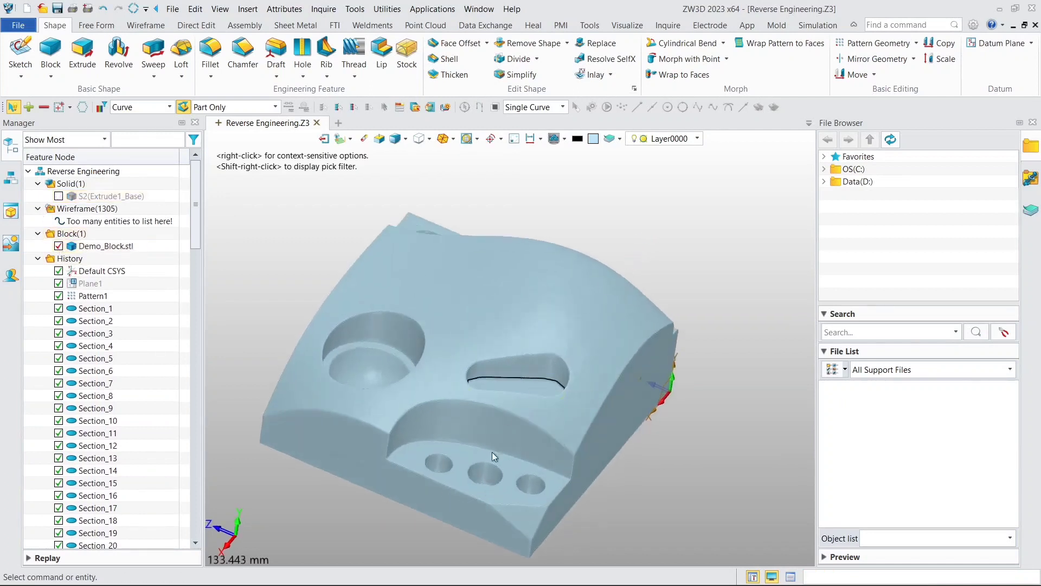
Show all the wireframe section curves over the mesh and examine those around the three small round holes.
{"action": "right_click", "coordinate": [100, 212]}
{"action": "left_click", "coordinate": [134, 258]}
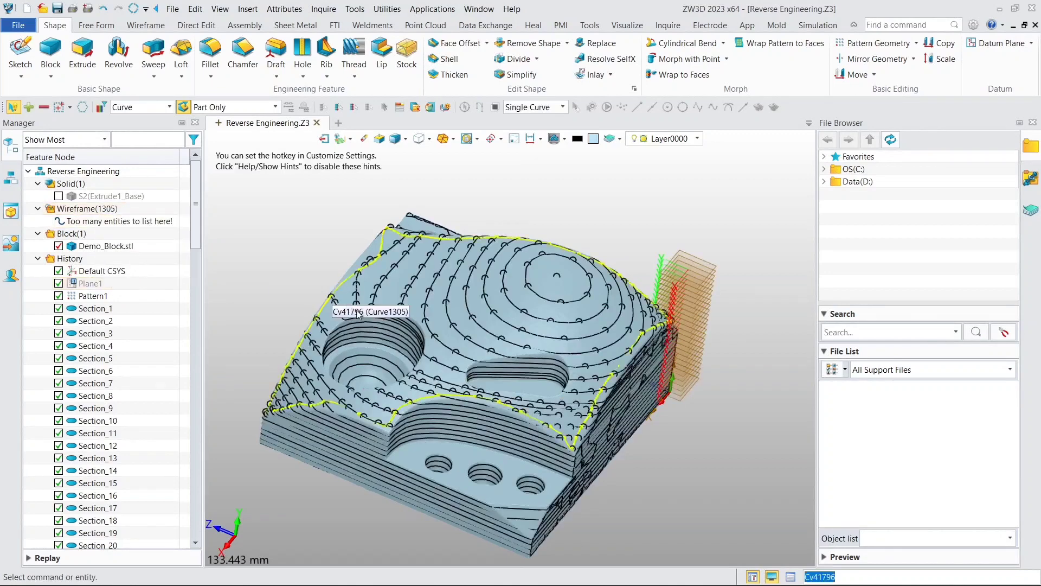
{"action": "mouse_move", "coordinate": [447, 328]}
{"action": "right_mouse_down"}
{"action": "mouse_move", "coordinate": [425, 427]}
{"action": "mouse_move", "coordinate": [440, 338]}
{"action": "right_mouse_up"}
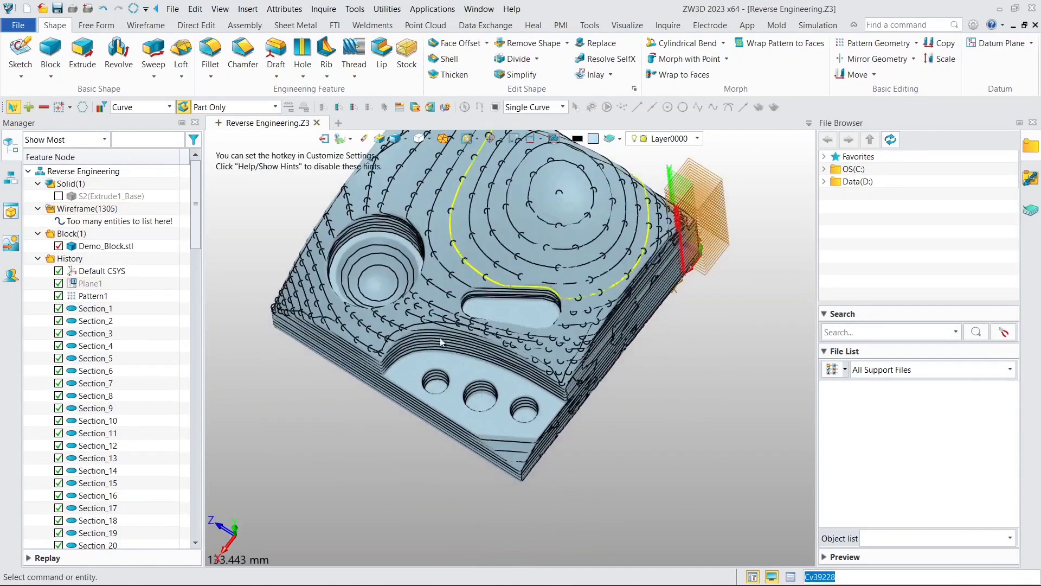
{"action": "scroll", "coordinate": [454, 398], "scroll_direction": "up", "scroll_amount": 4}
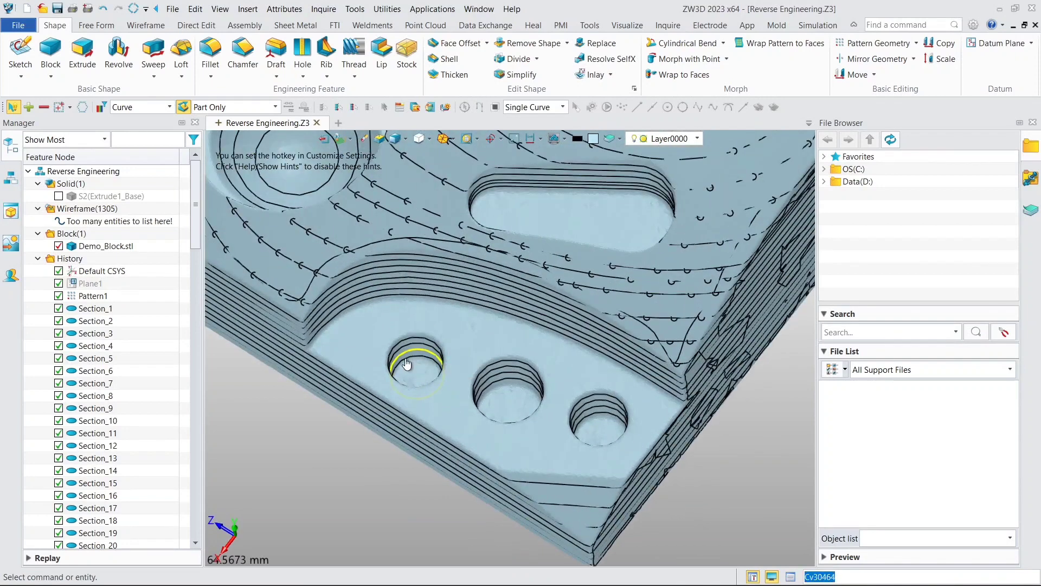
{"action": "scroll", "coordinate": [405, 356], "scroll_direction": "down", "scroll_amount": 1}
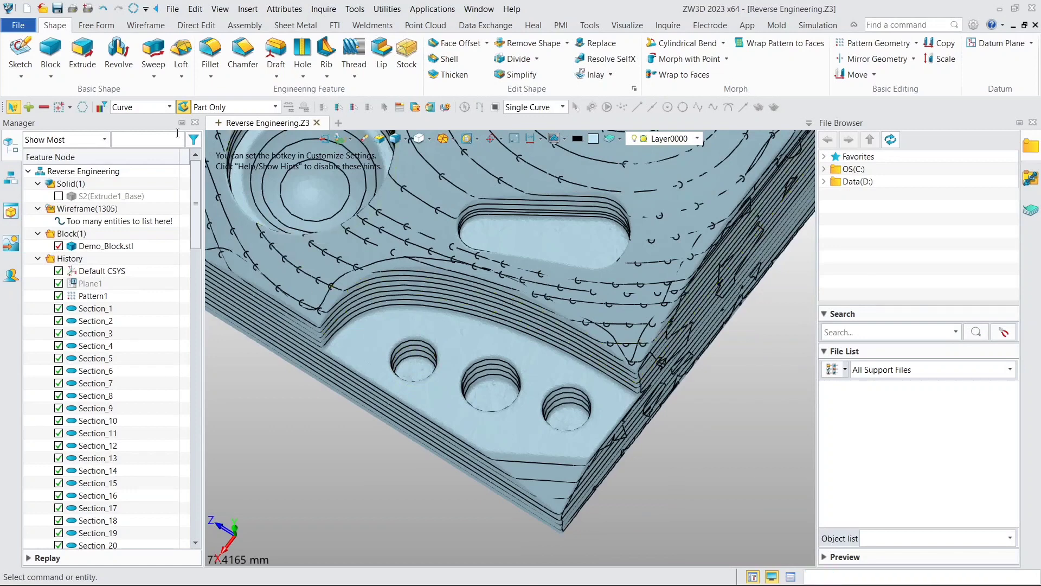
Isolate the lowest section curve of each of the three small round holes, hiding all other entities.
{"action": "scroll", "coordinate": [428, 374], "scroll_direction": "up", "scroll_amount": 3}
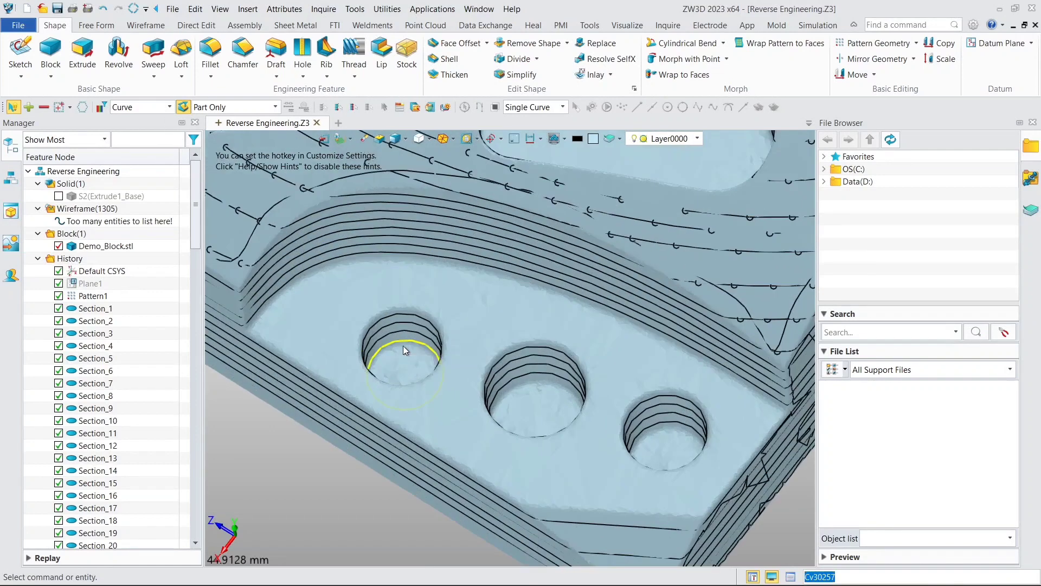
{"action": "left_click", "coordinate": [402, 346]}
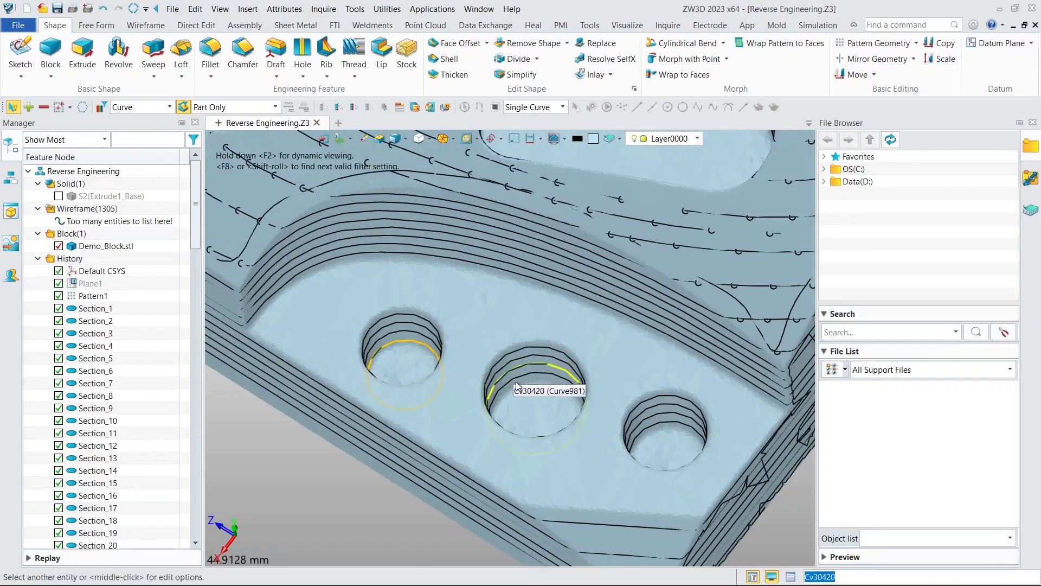
{"action": "left_click", "coordinate": [516, 383]}
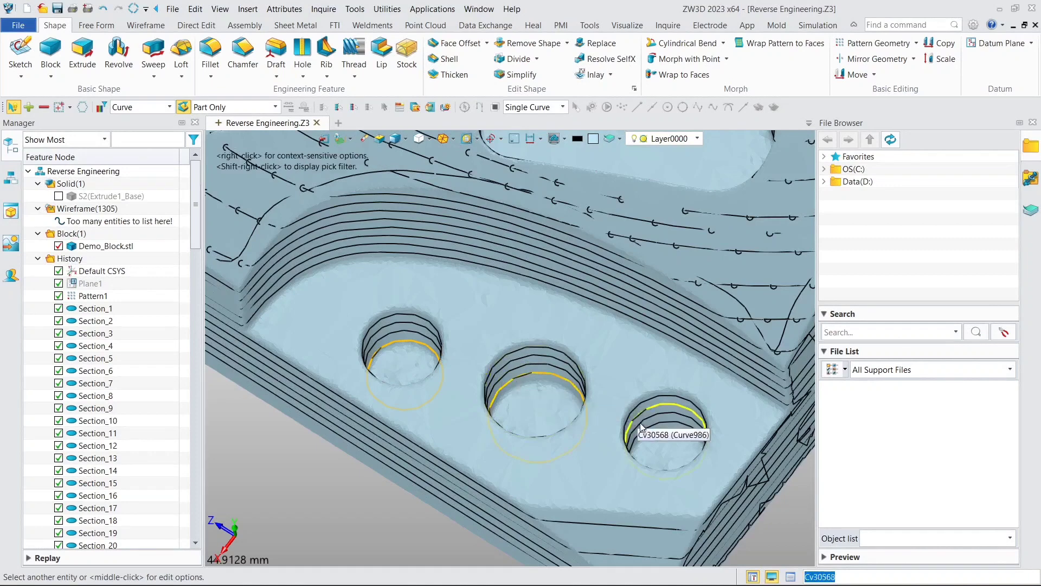
{"action": "left_click", "coordinate": [654, 441]}
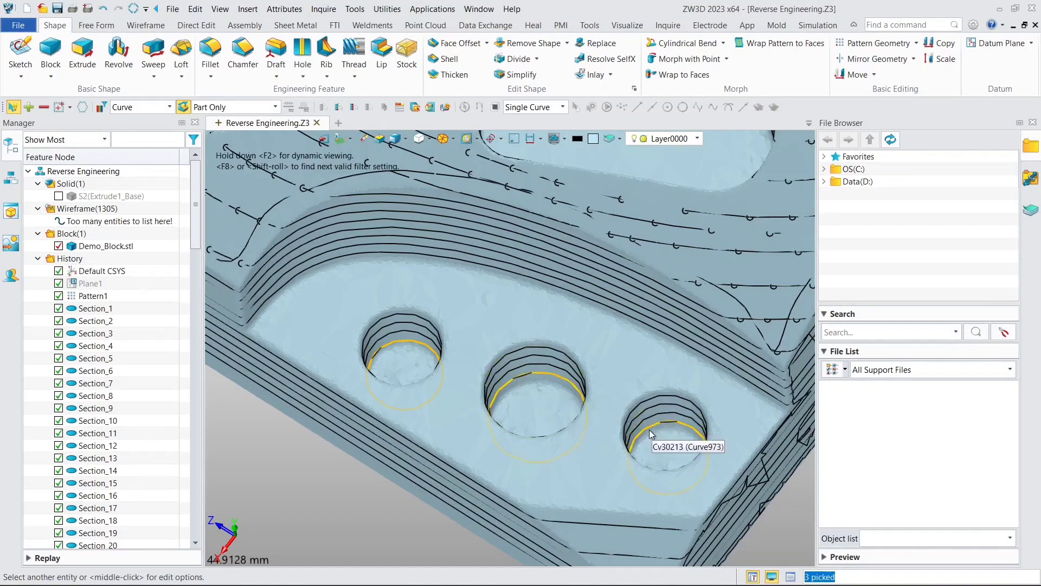
{"action": "left_click", "coordinate": [557, 375]}
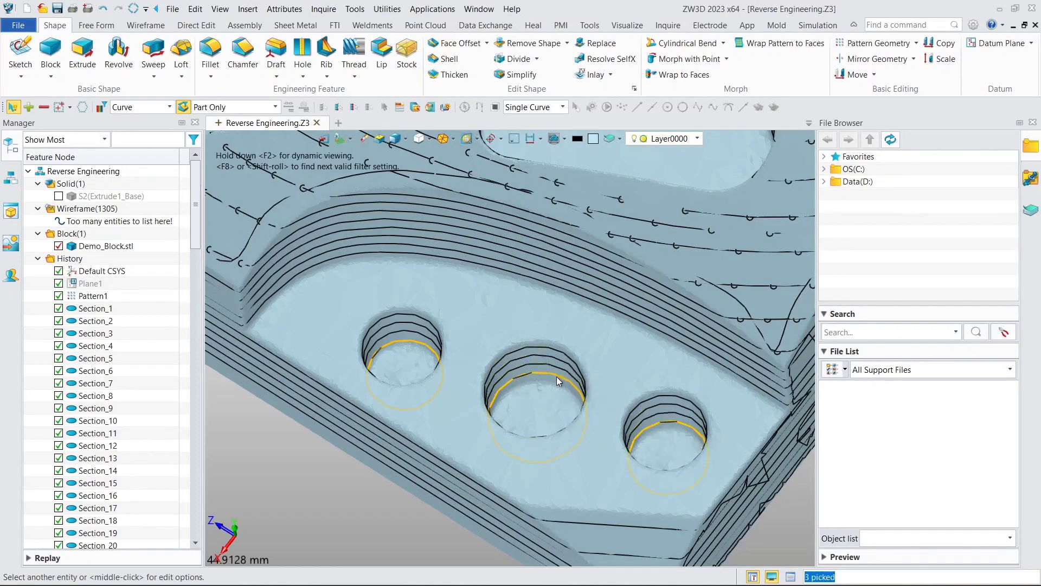
{"action": "right_click", "coordinate": [557, 378]}
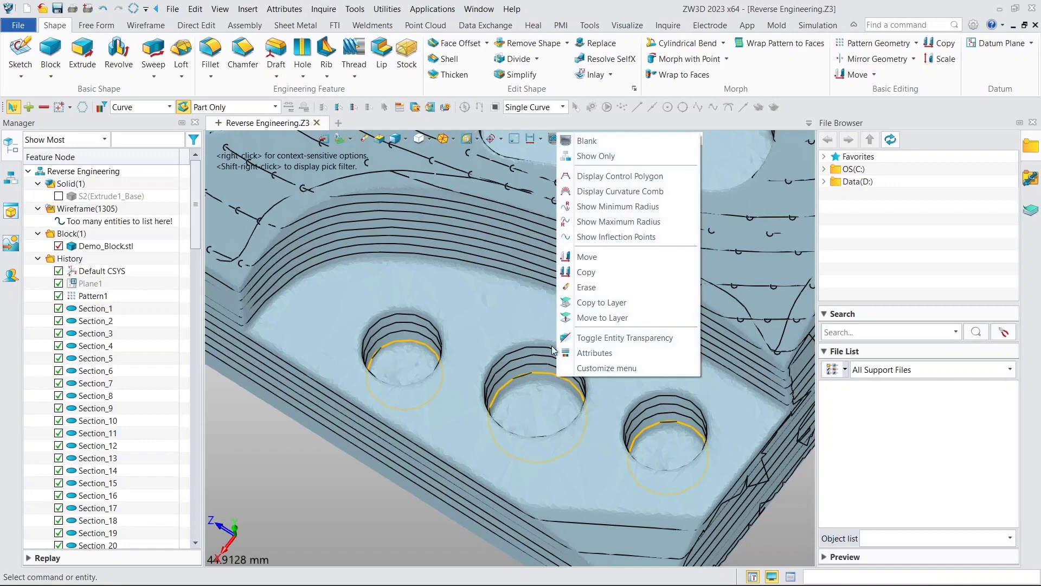
{"action": "left_click", "coordinate": [589, 161]}
{"action": "left_click", "coordinate": [624, 255]}
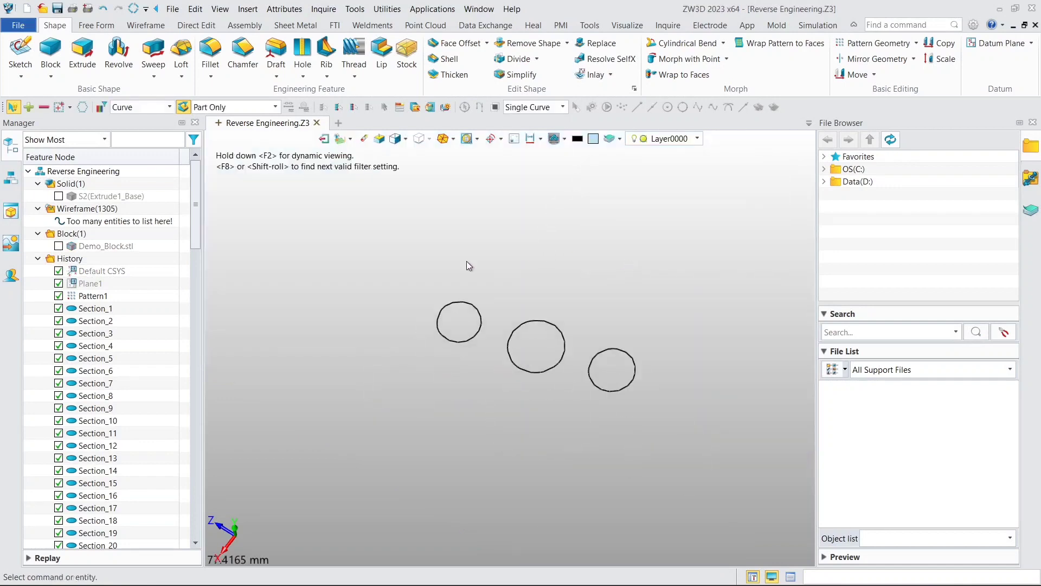
Show the Default CSYS and start a new sketch on its XZ plane.
{"action": "scroll", "coordinate": [469, 266], "scroll_direction": "down", "scroll_amount": 5}
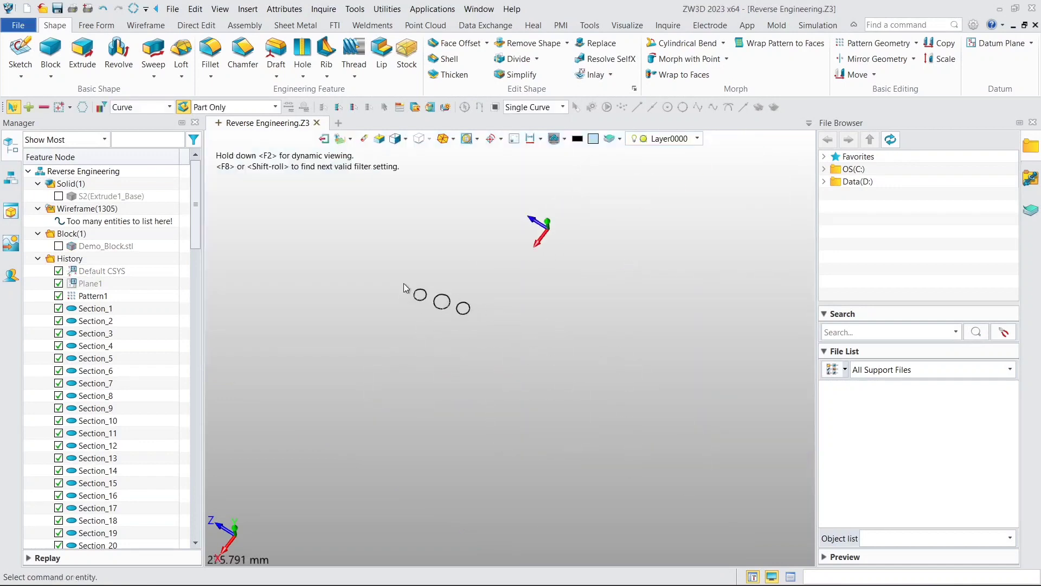
{"action": "right_click", "coordinate": [83, 275]}
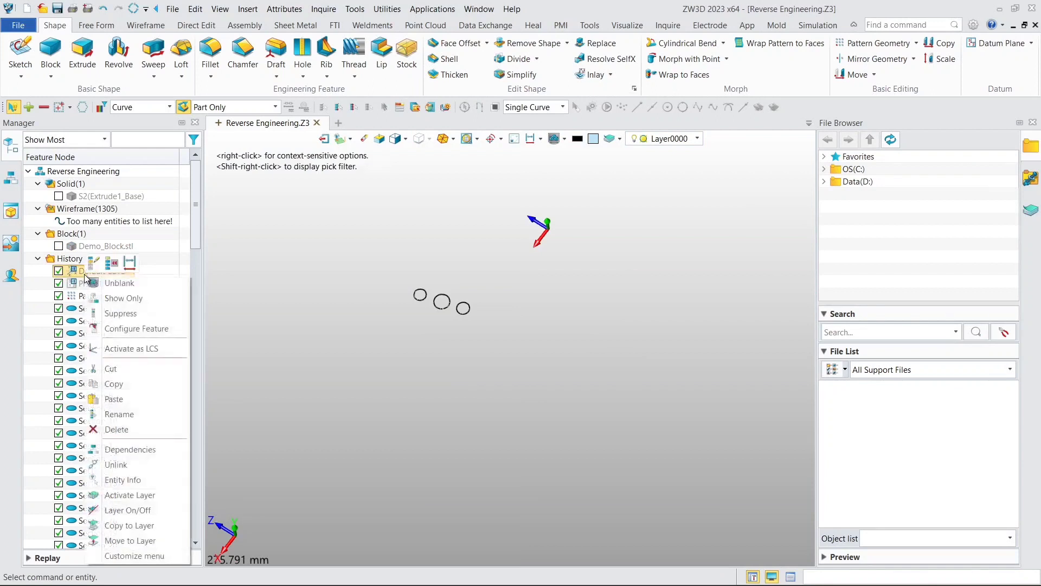
{"action": "left_click", "coordinate": [115, 279]}
{"action": "left_click", "coordinate": [34, 66]}
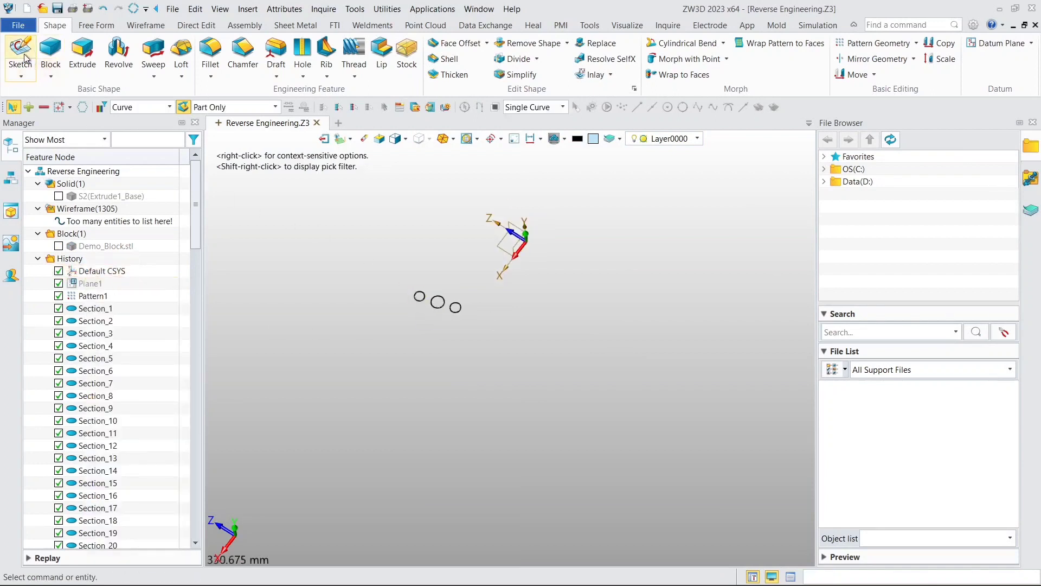
{"action": "left_click", "coordinate": [506, 242]}
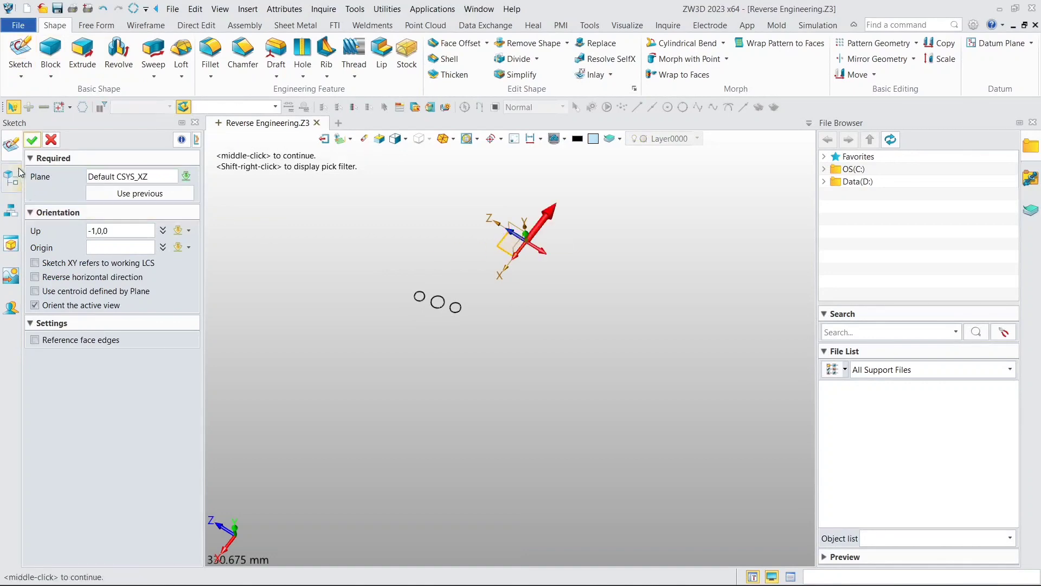
{"action": "left_click", "coordinate": [30, 140]}
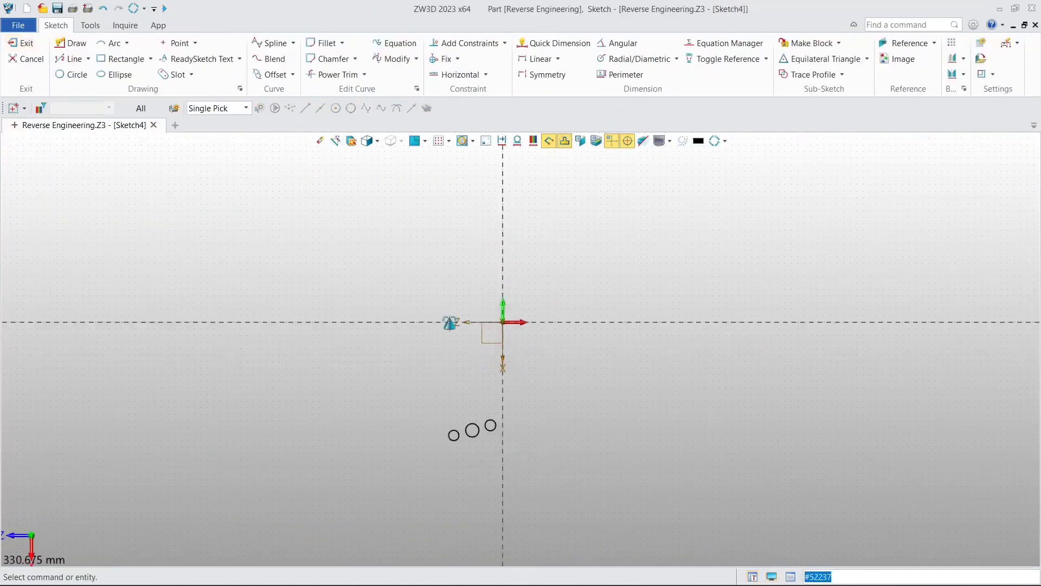
Trace a three-point circle of about 4 mm radius over the section curve of the hole farthest from the sketch's vertical axis.
{"action": "scroll", "coordinate": [421, 323], "scroll_direction": "up", "scroll_amount": 6}
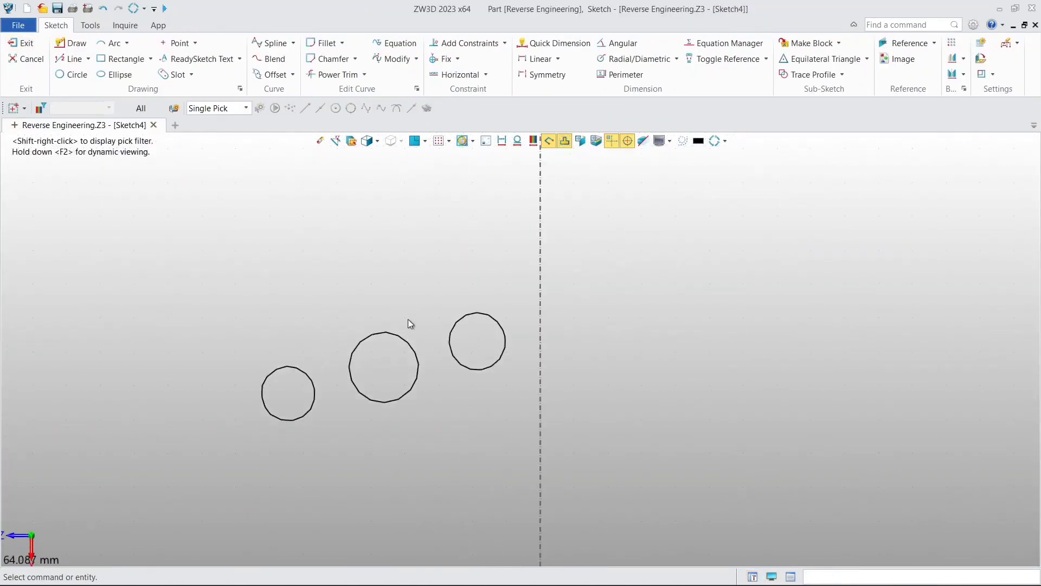
{"action": "left_click", "coordinate": [70, 74]}
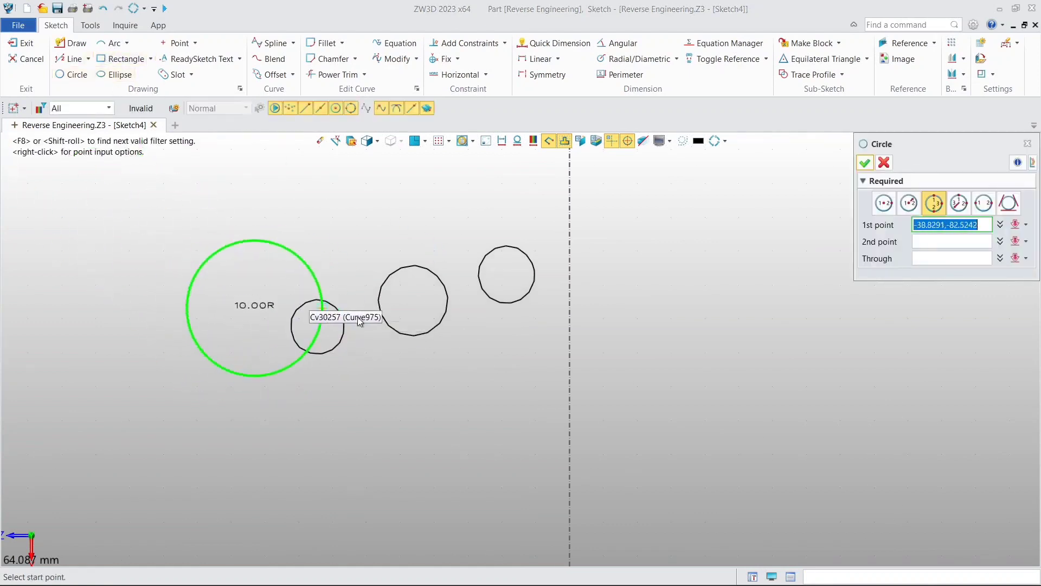
{"action": "scroll", "coordinate": [333, 334], "scroll_direction": "up", "scroll_amount": 3}
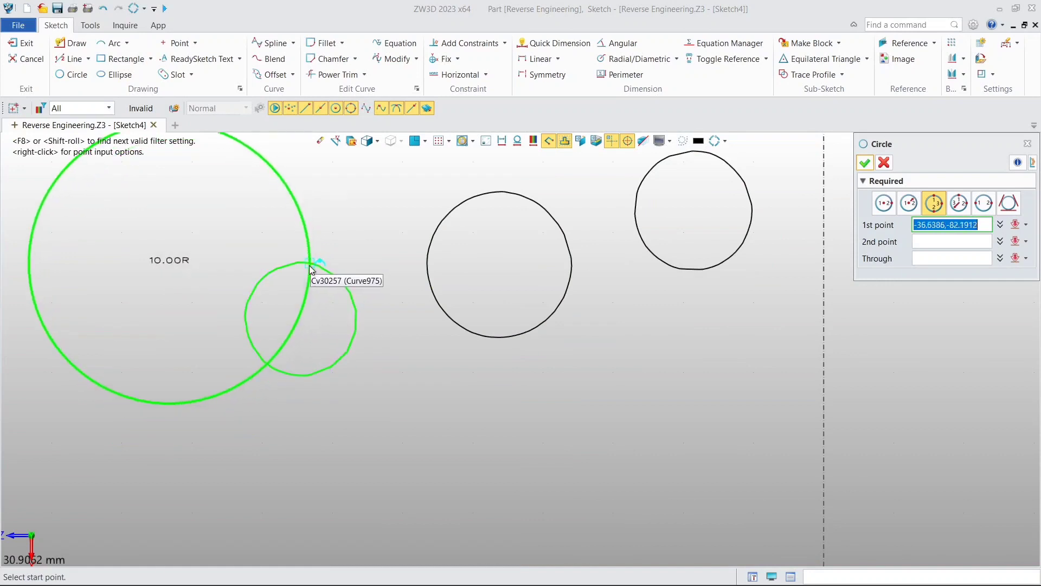
{"action": "left_click", "coordinate": [311, 268]}
{"action": "left_click", "coordinate": [245, 318]}
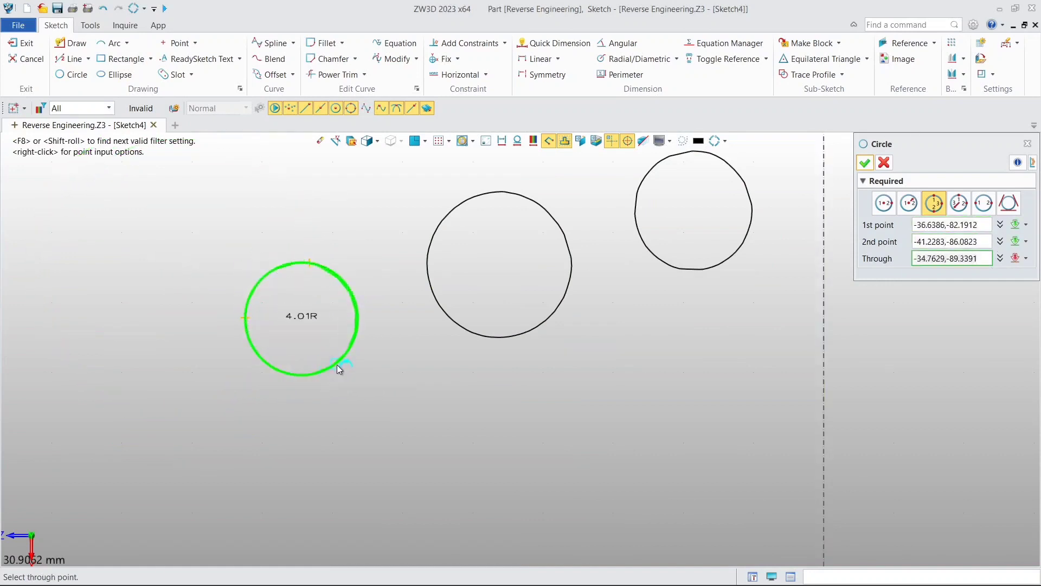
{"action": "left_click", "coordinate": [337, 364]}
Trace a three-point circle of about 5.1 mm radius over the middle hole's section curve.
{"action": "middle_click_drag", "start_coordinate": [387, 313], "coordinate": [317, 335]}
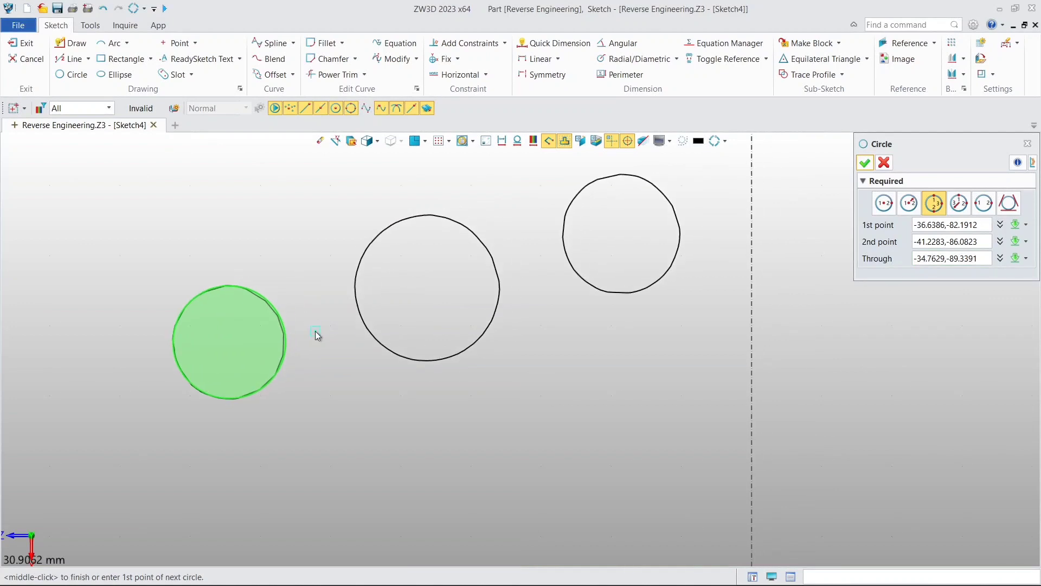
{"action": "left_click", "coordinate": [374, 245]}
{"action": "left_click", "coordinate": [477, 237]}
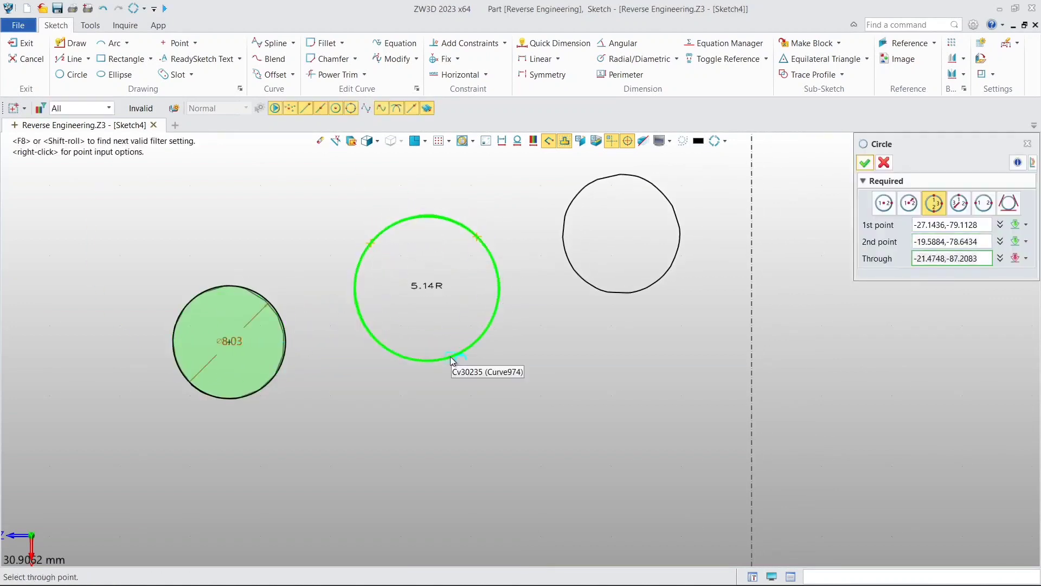
Trace the middle and last hole sections with three-point circles about 10.28 mm and 8.44 mm in diameter, and exit the sketch.
{"action": "left_click", "coordinate": [451, 361]}
{"action": "middle_click_drag", "start_coordinate": [477, 326], "coordinate": [349, 289]}
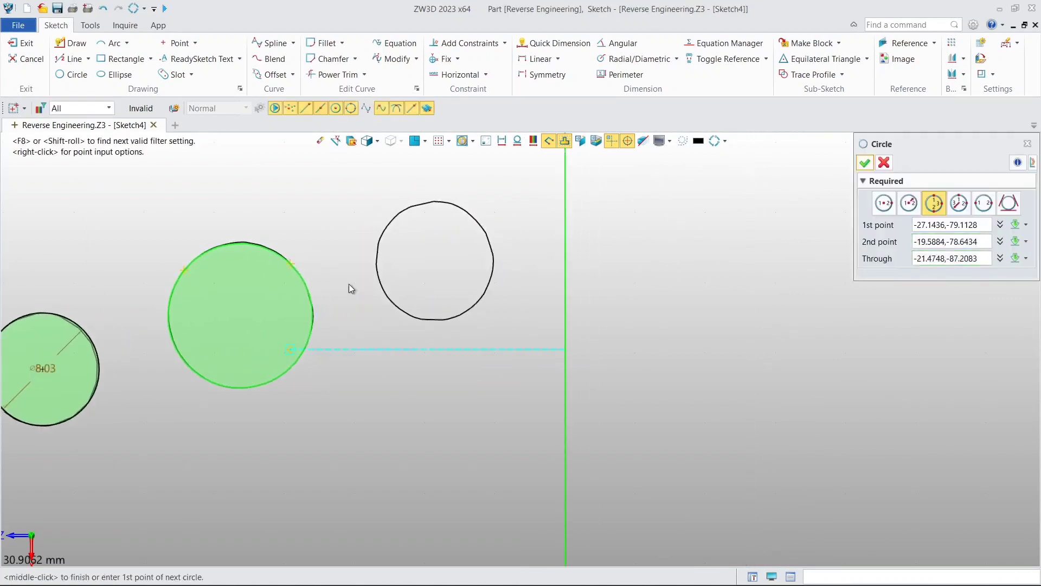
{"action": "left_click", "coordinate": [410, 212]}
{"action": "left_click", "coordinate": [383, 288]}
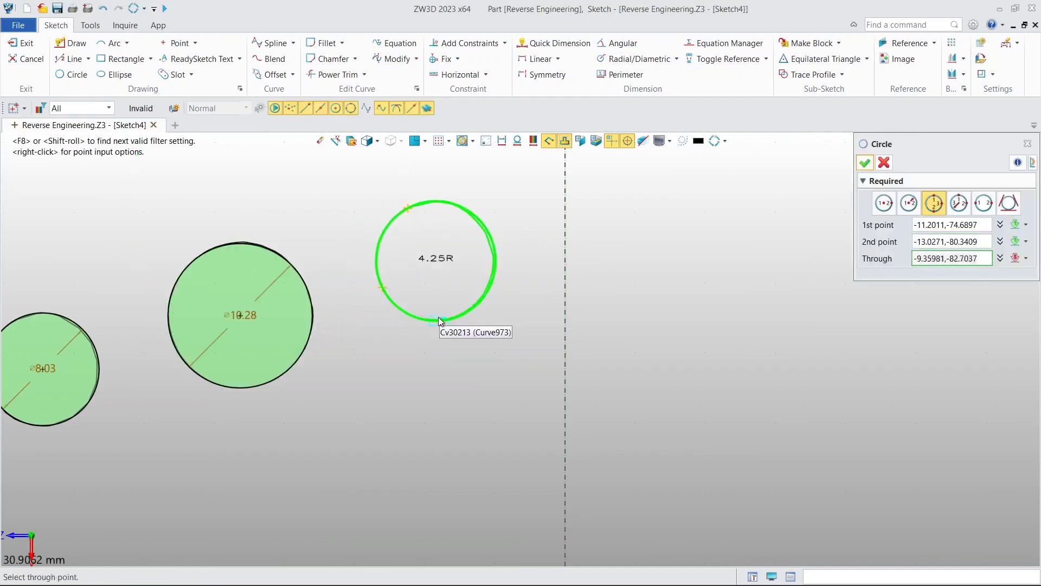
{"action": "left_click", "coordinate": [472, 315]}
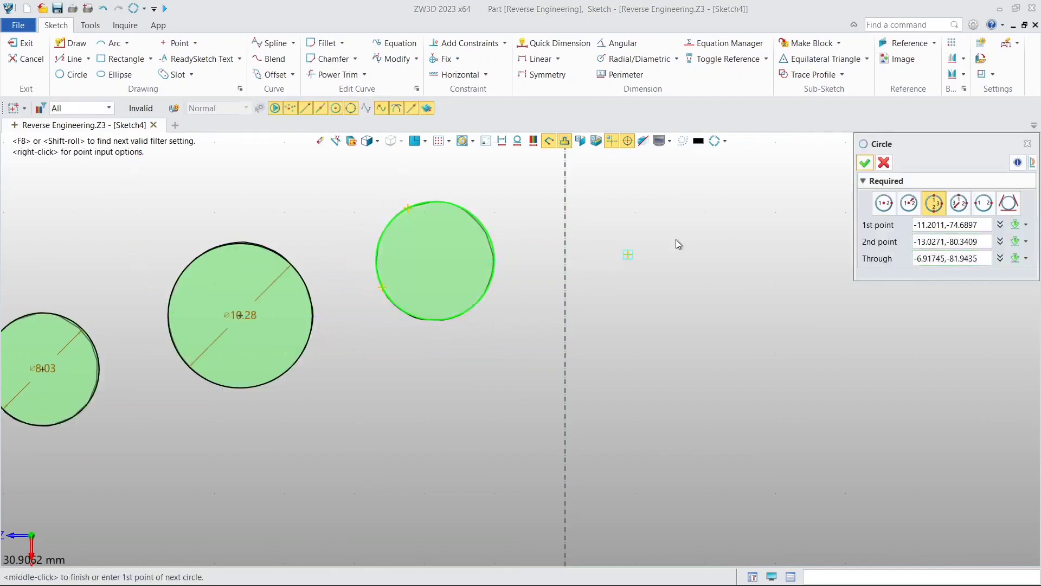
{"action": "left_click", "coordinate": [865, 163]}
{"action": "scroll", "coordinate": [490, 272], "scroll_direction": "down", "scroll_amount": 5}
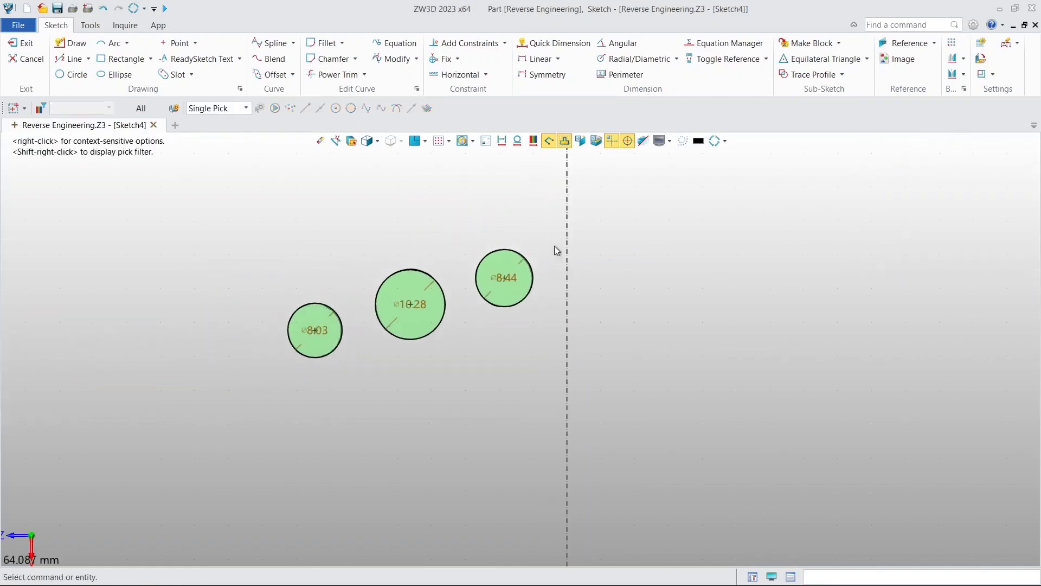
{"action": "scroll", "coordinate": [554, 249], "scroll_direction": "down", "scroll_amount": 2}
{"action": "left_click", "coordinate": [25, 43]}
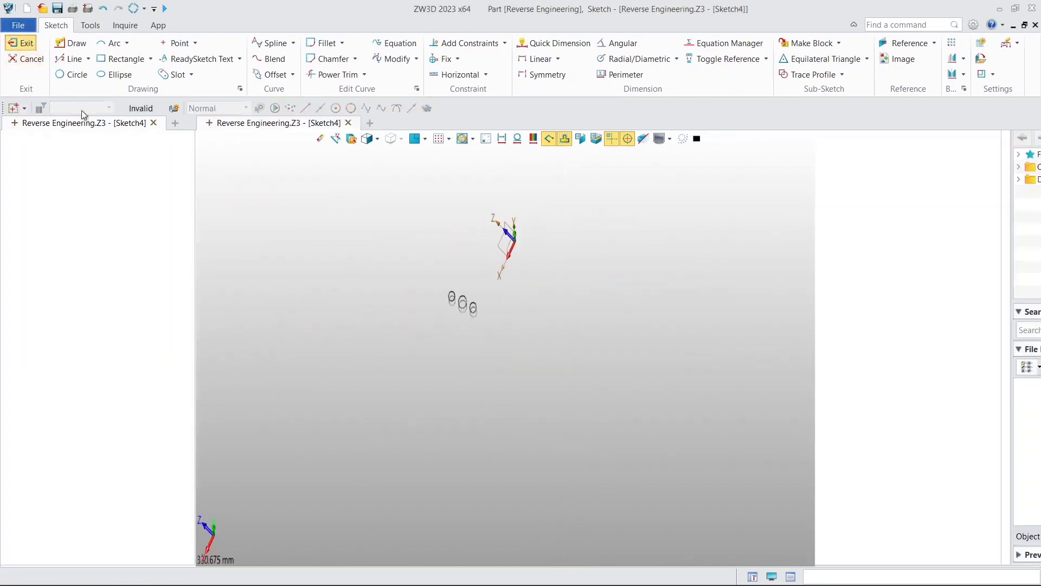
Show the hidden Demo_Block.stl mesh block.
{"action": "left_click_drag", "start_coordinate": [194, 514], "coordinate": [194, 201]}
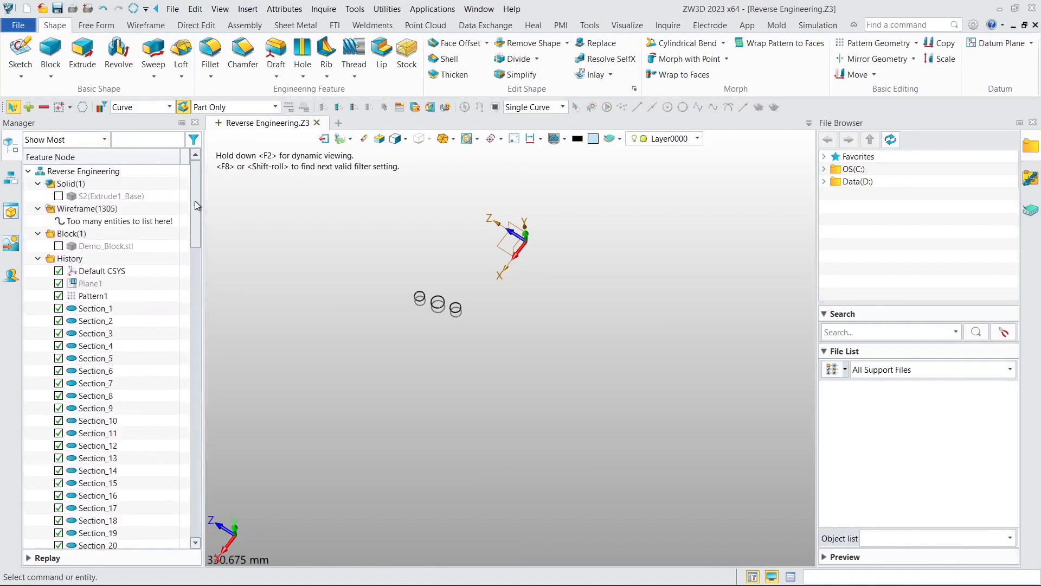
{"action": "left_click", "coordinate": [59, 246]}
{"action": "right_click_drag", "start_coordinate": [377, 273], "coordinate": [374, 293]}
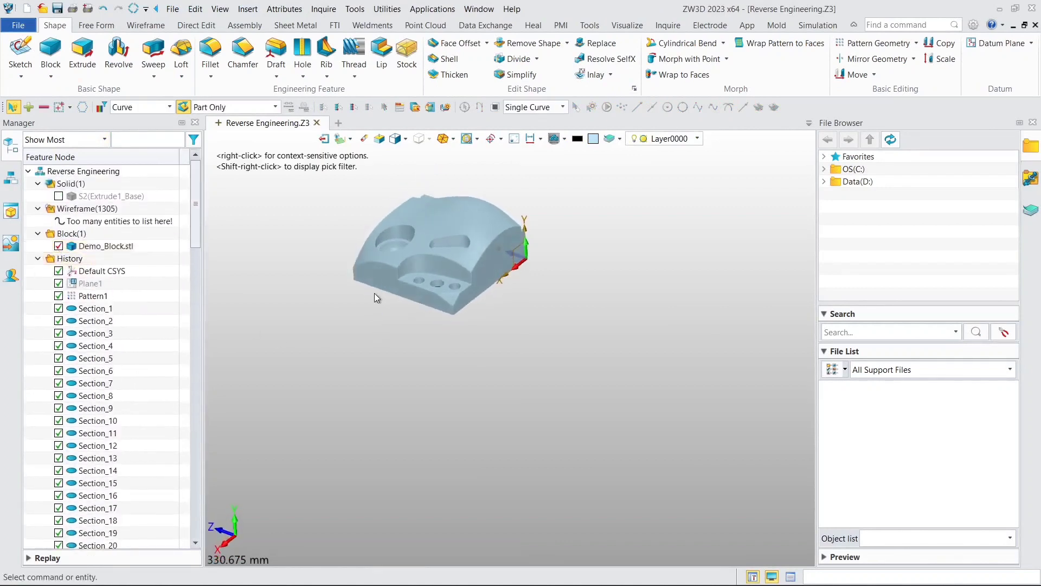
Start a two-sided extrusion using Sketch4 with the three circles as the profile.
{"action": "left_click", "coordinate": [87, 62]}
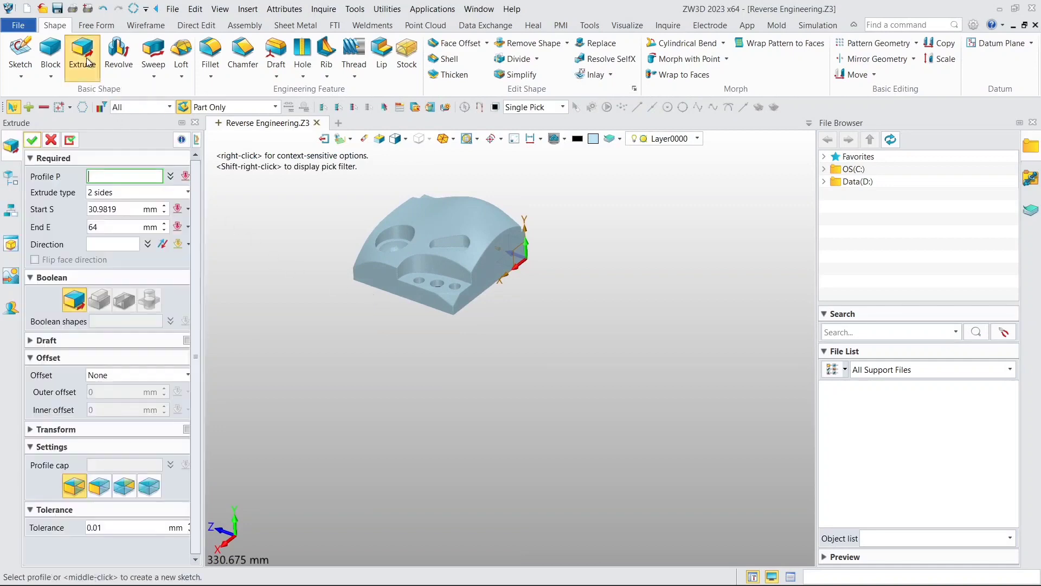
{"action": "left_click", "coordinate": [4, 190]}
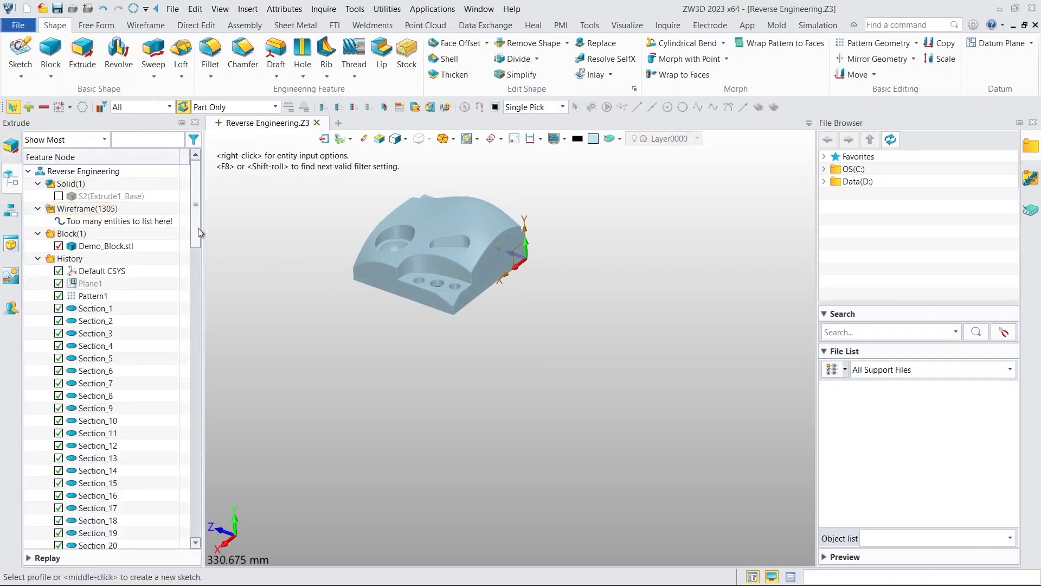
{"action": "left_click_drag", "start_coordinate": [198, 227], "coordinate": [123, 498]}
{"action": "left_click", "coordinate": [103, 520]}
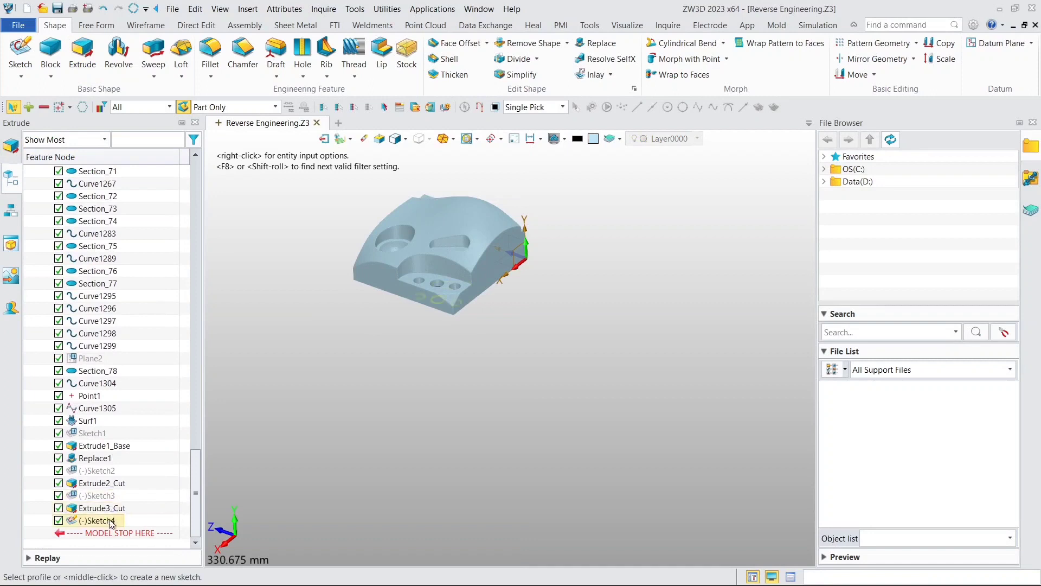
{"action": "scroll", "coordinate": [325, 331], "scroll_direction": "up", "scroll_amount": 2}
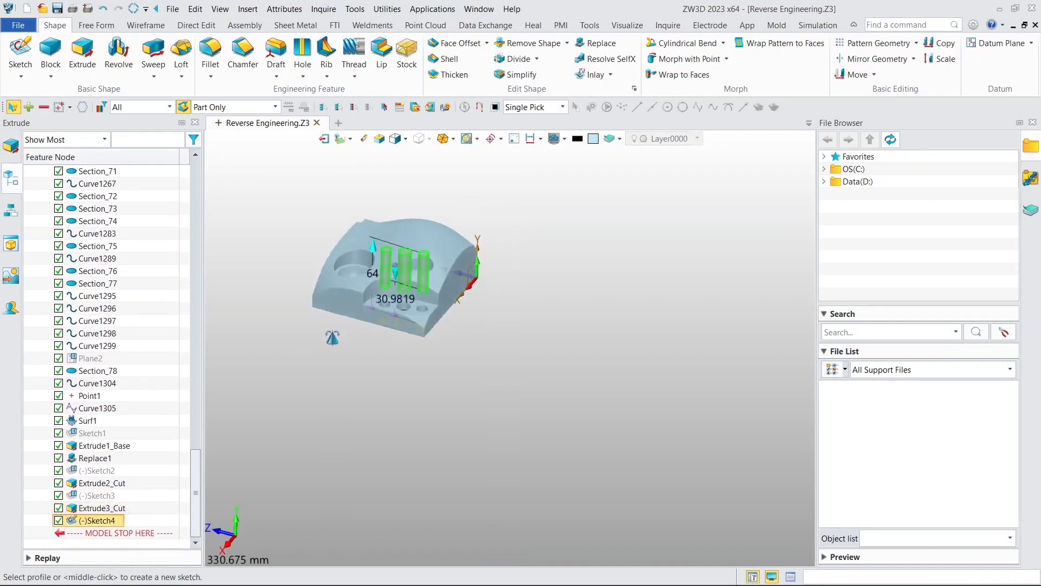
{"action": "scroll", "coordinate": [392, 278], "scroll_direction": "up", "scroll_amount": 1}
{"action": "left_click", "coordinate": [8, 157]}
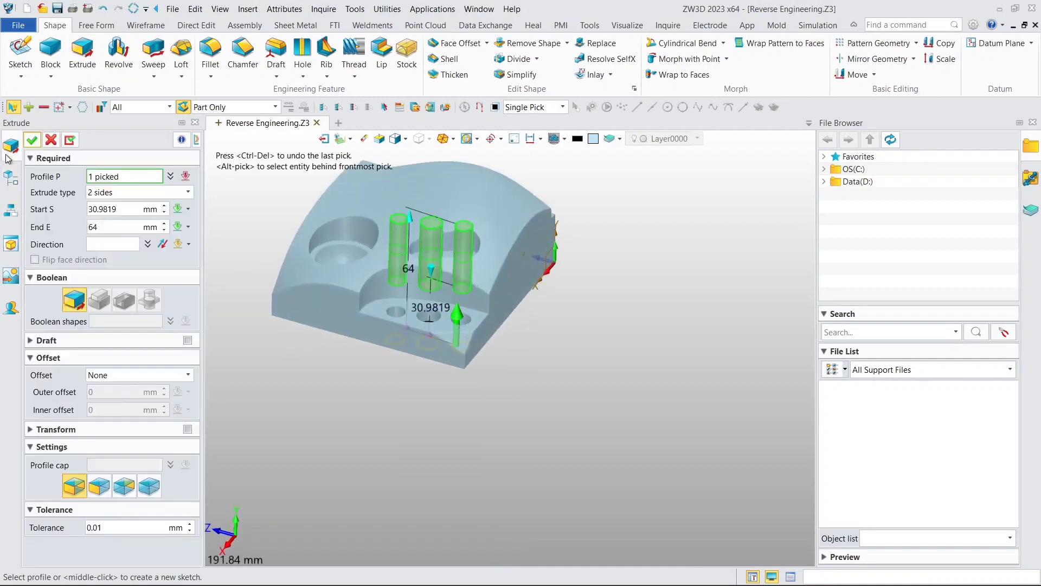
Switch to wireframe display and set the extrusion's start to a mesh vertex on the small hole's floor, at 7.3956 mm.
{"action": "left_click", "coordinate": [121, 214]}
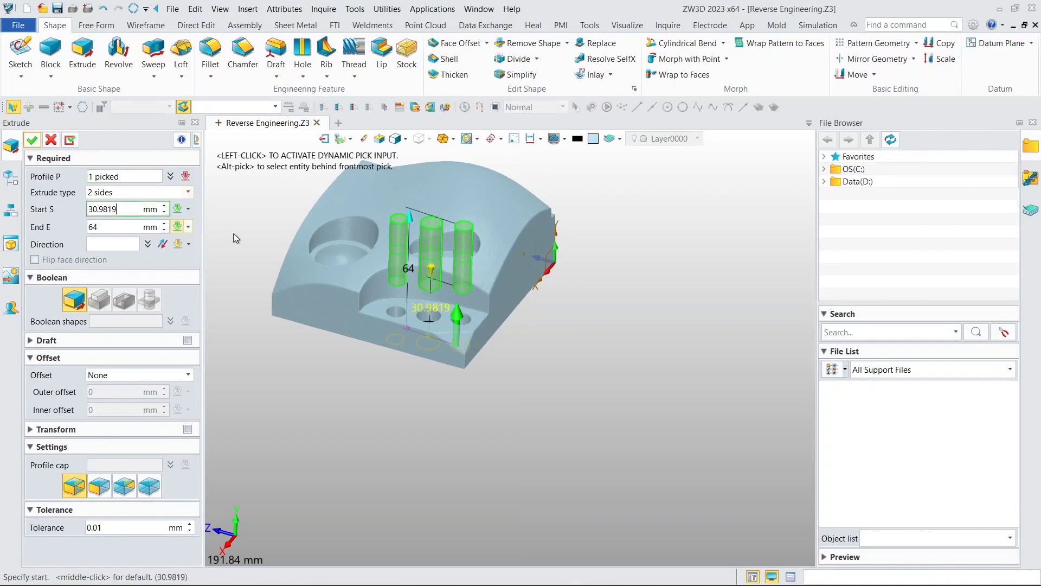
{"action": "right_click", "coordinate": [226, 213]}
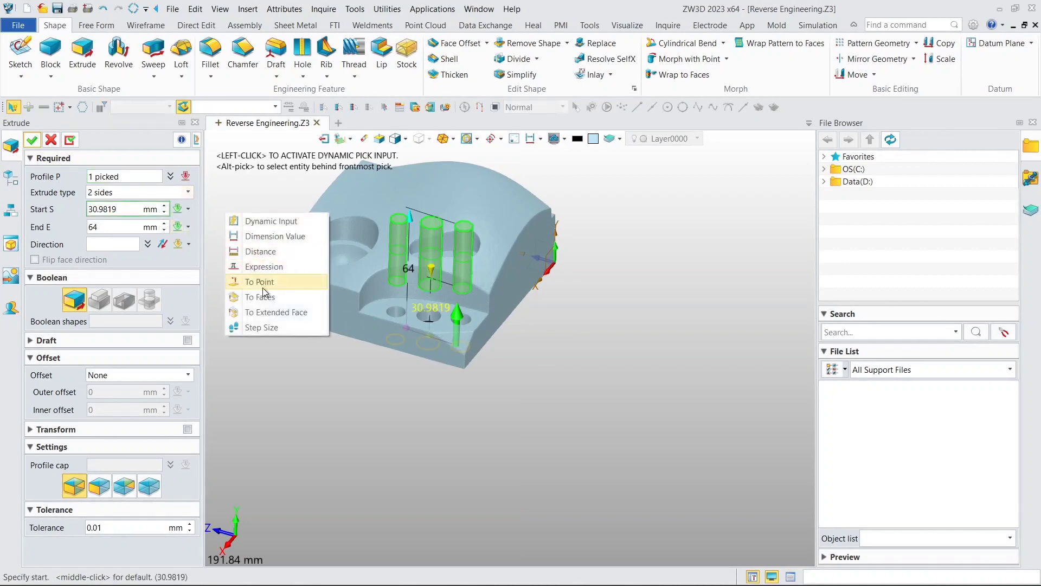
{"action": "left_click", "coordinate": [263, 283]}
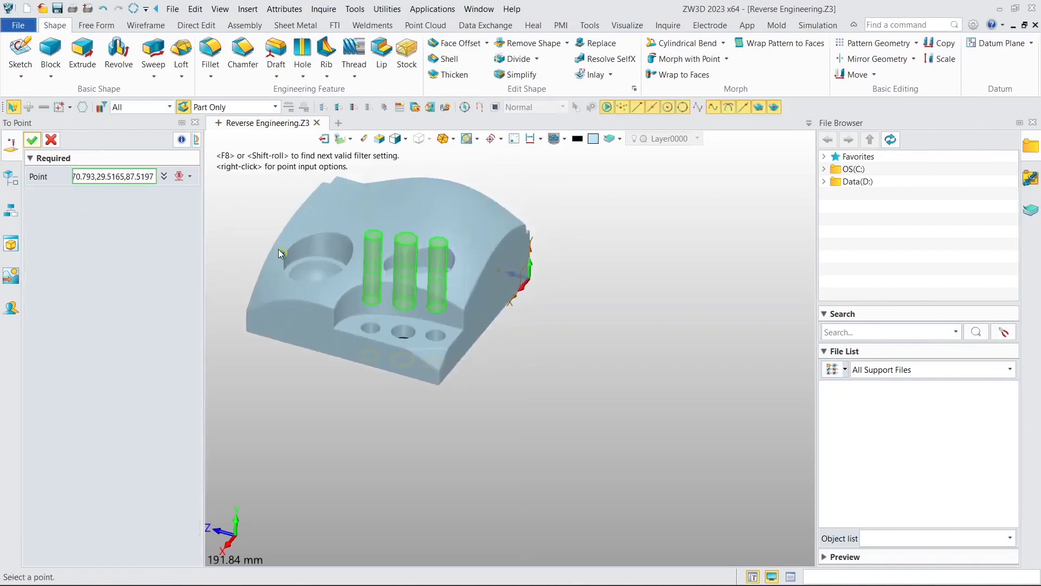
{"action": "left_click", "coordinate": [409, 142]}
{"action": "left_click", "coordinate": [426, 205]}
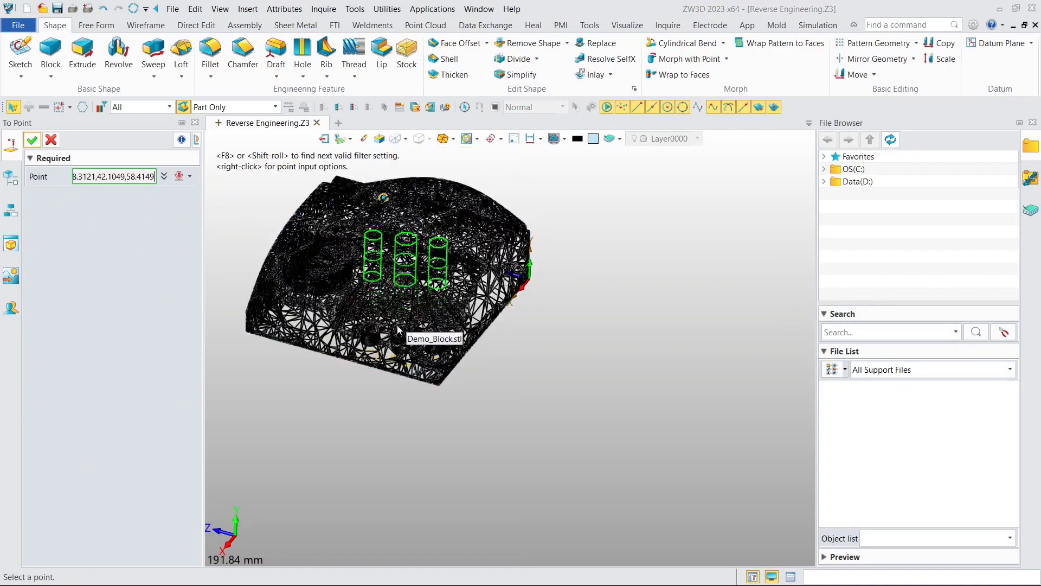
{"action": "scroll", "coordinate": [368, 316], "scroll_direction": "up", "scroll_amount": 2}
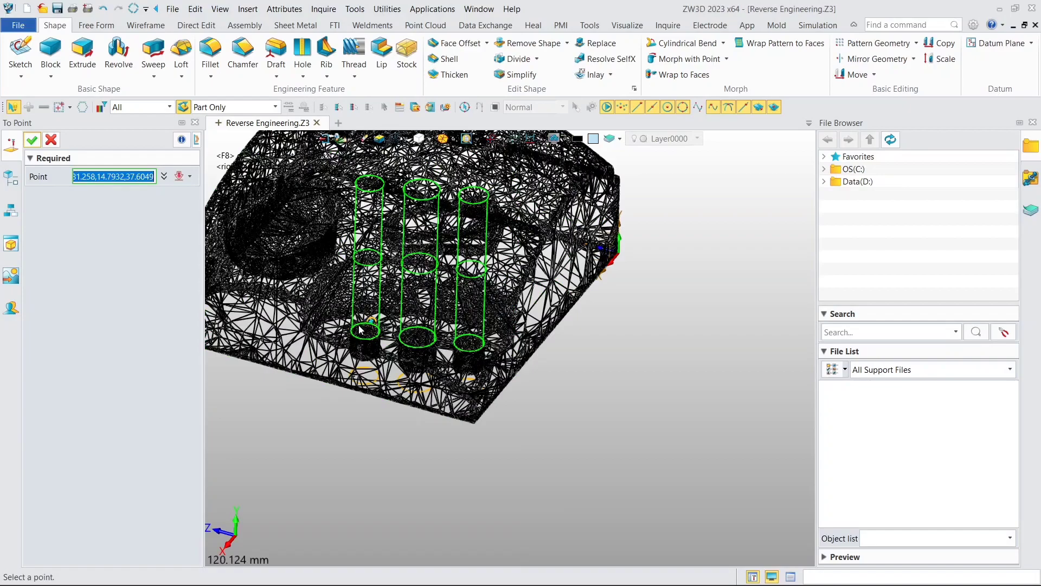
{"action": "scroll", "coordinate": [367, 316], "scroll_direction": "up", "scroll_amount": 2}
{"action": "middle_click_drag", "start_coordinate": [361, 339], "coordinate": [360, 375]}
{"action": "scroll", "coordinate": [359, 375], "scroll_direction": "up", "scroll_amount": 5}
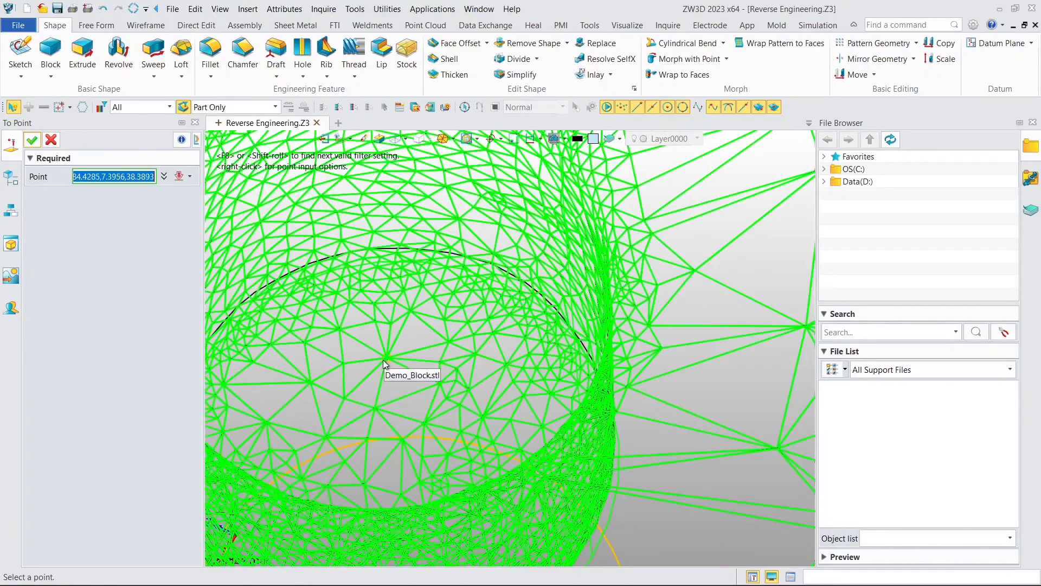
{"action": "left_click", "coordinate": [387, 359]}
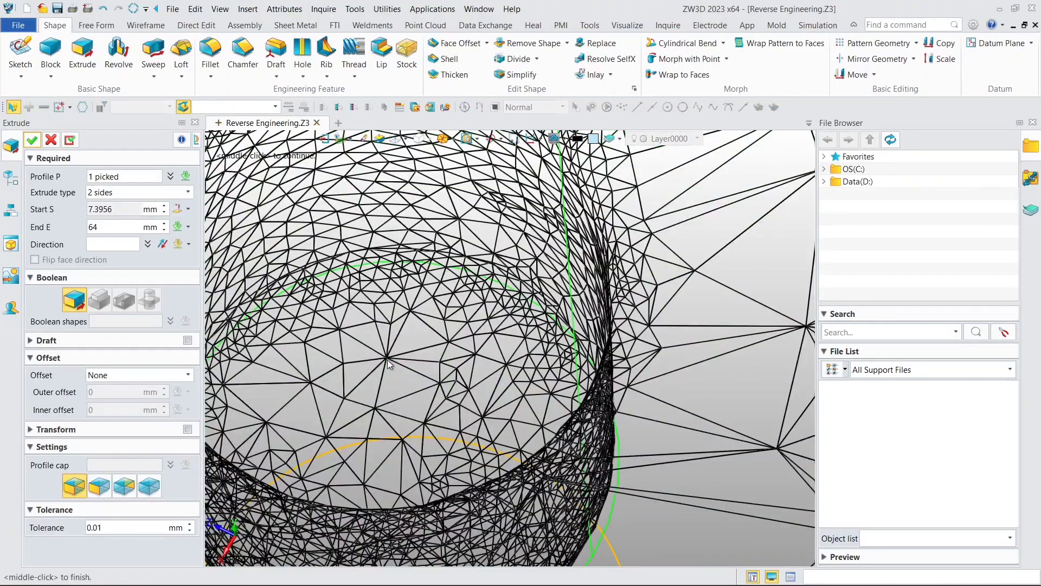
Check the extrusion depth from the side and create the three cylinders as base bodies ending at 64 mm.
{"action": "scroll", "coordinate": [387, 359], "scroll_direction": "down", "scroll_amount": 10}
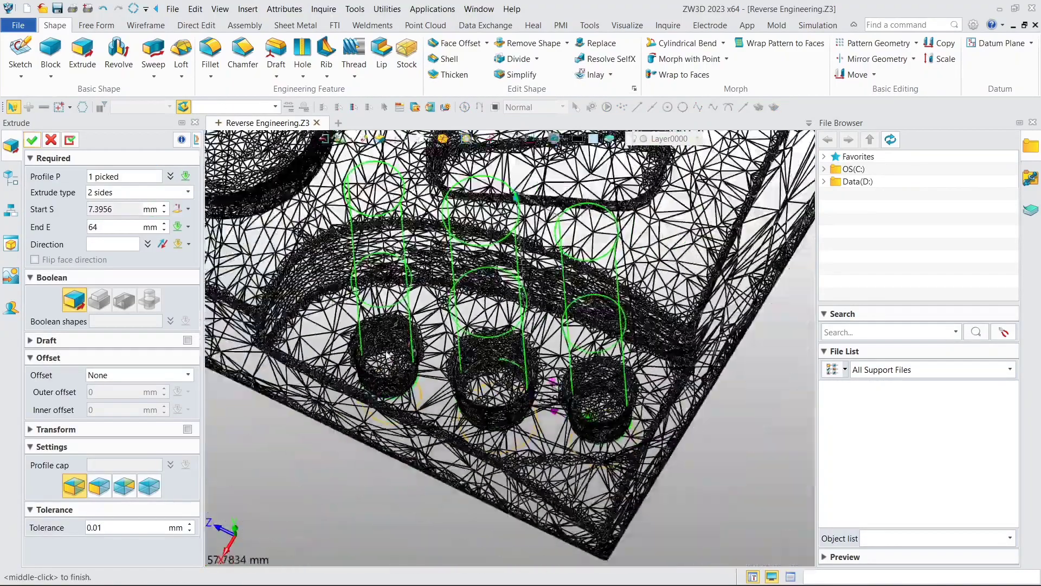
{"action": "mouse_move", "coordinate": [386, 334]}
{"action": "right_mouse_down"}
{"action": "mouse_move", "coordinate": [392, 293]}
{"action": "mouse_move", "coordinate": [410, 271]}
{"action": "right_mouse_up"}
{"action": "left_click", "coordinate": [171, 176]}
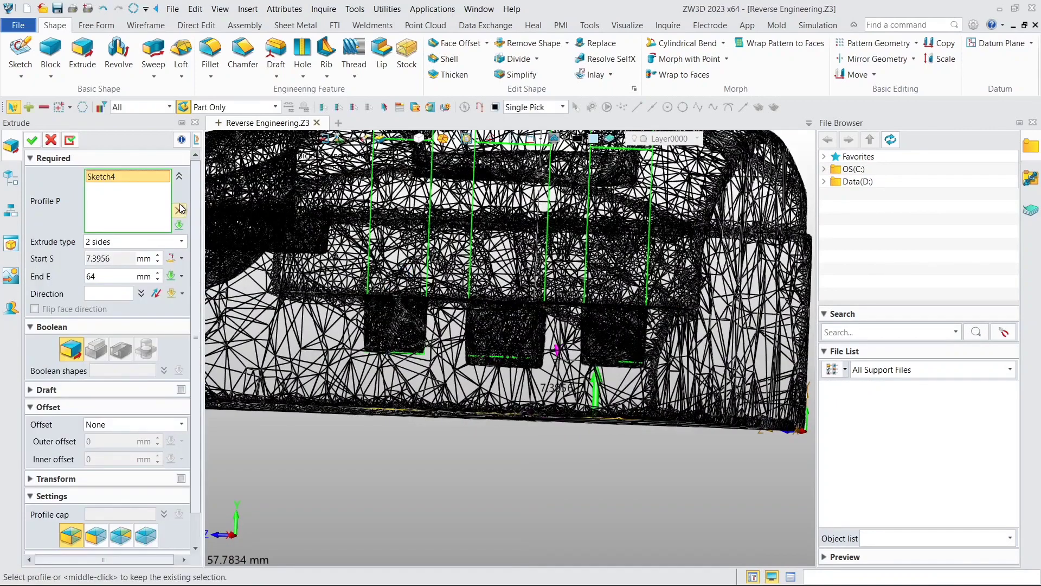
{"action": "left_click", "coordinate": [181, 180]}
{"action": "left_click", "coordinate": [32, 140]}
Return the model to a shaded display.
{"action": "scroll", "coordinate": [425, 227], "scroll_direction": "down", "scroll_amount": 5}
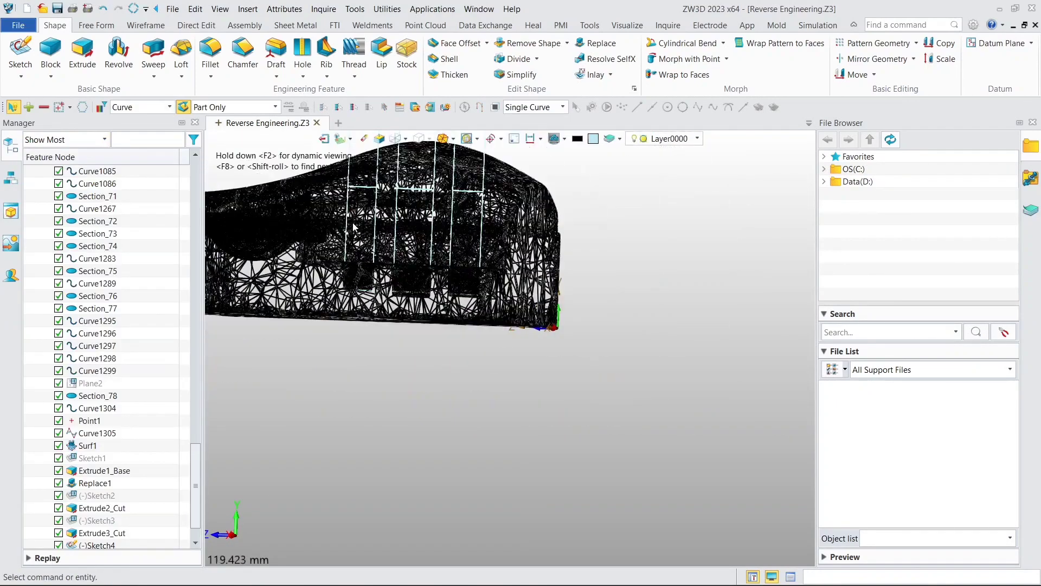
{"action": "middle_click_drag", "start_coordinate": [447, 238], "coordinate": [599, 353]}
{"action": "left_click", "coordinate": [415, 139]}
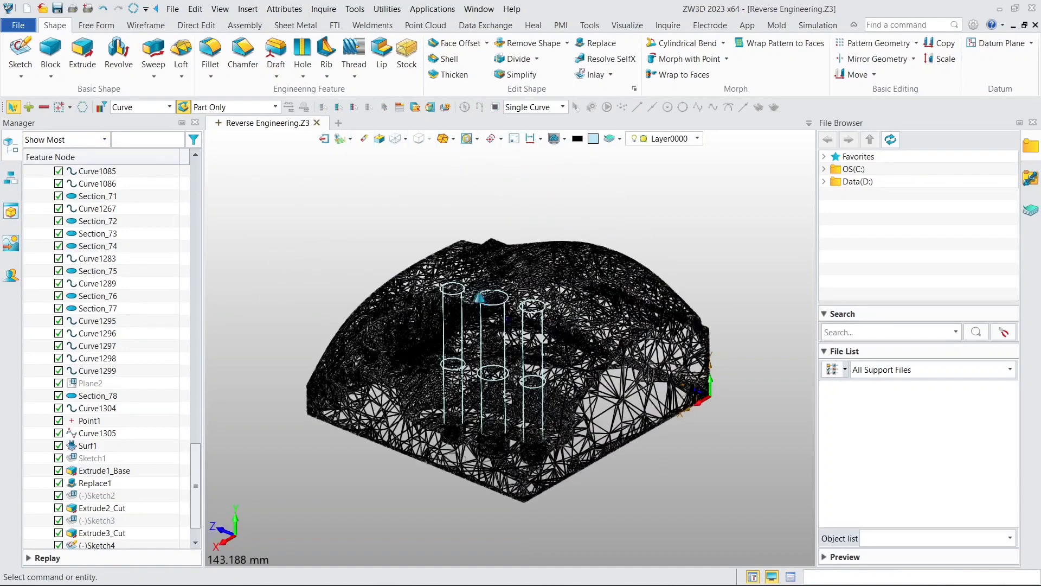
{"action": "left_click", "coordinate": [405, 140]}
{"action": "left_click", "coordinate": [417, 171]}
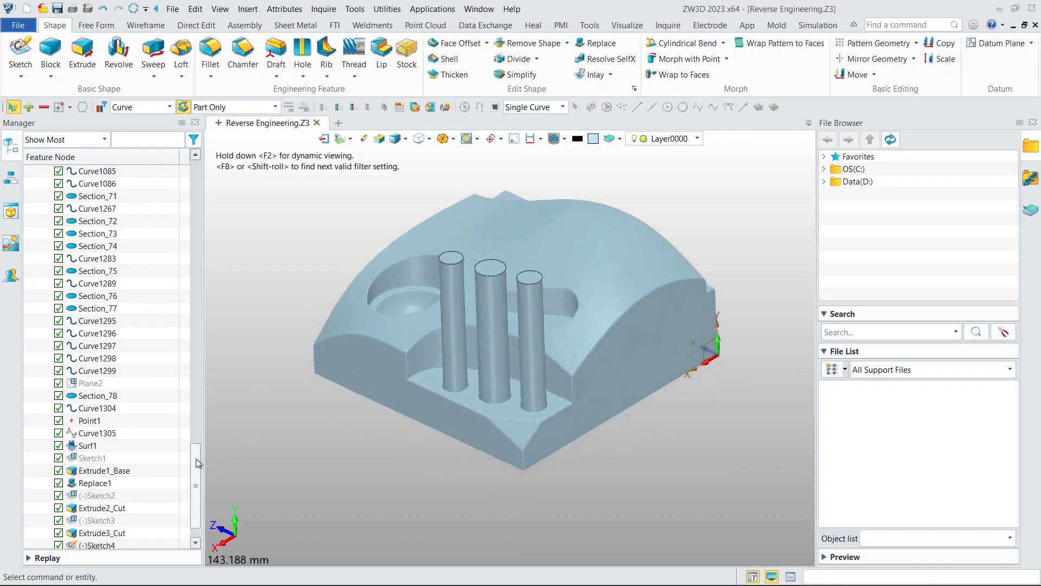
Show the hidden solid S2(Extrude1_Base).
{"action": "left_click_drag", "start_coordinate": [196, 458], "coordinate": [180, 164]}
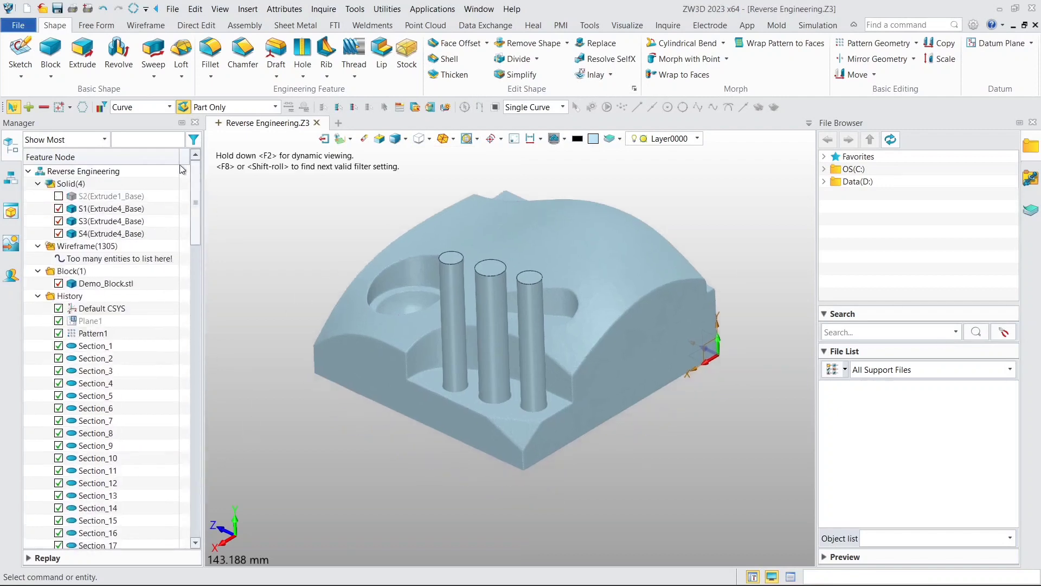
{"action": "left_click", "coordinate": [59, 196]}
{"action": "middle_click_drag", "start_coordinate": [321, 235], "coordinate": [310, 226]}
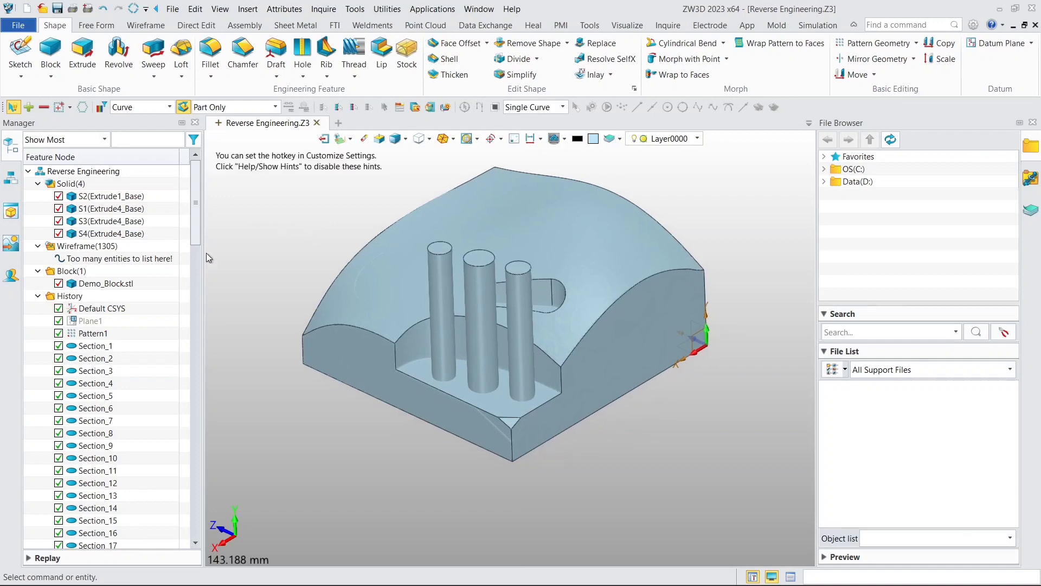
Redefine the Extrude4_Base feature as a Boolean remove so the three cylinders cut holes into the solid.
{"action": "left_click_drag", "start_coordinate": [197, 225], "coordinate": [182, 522]}
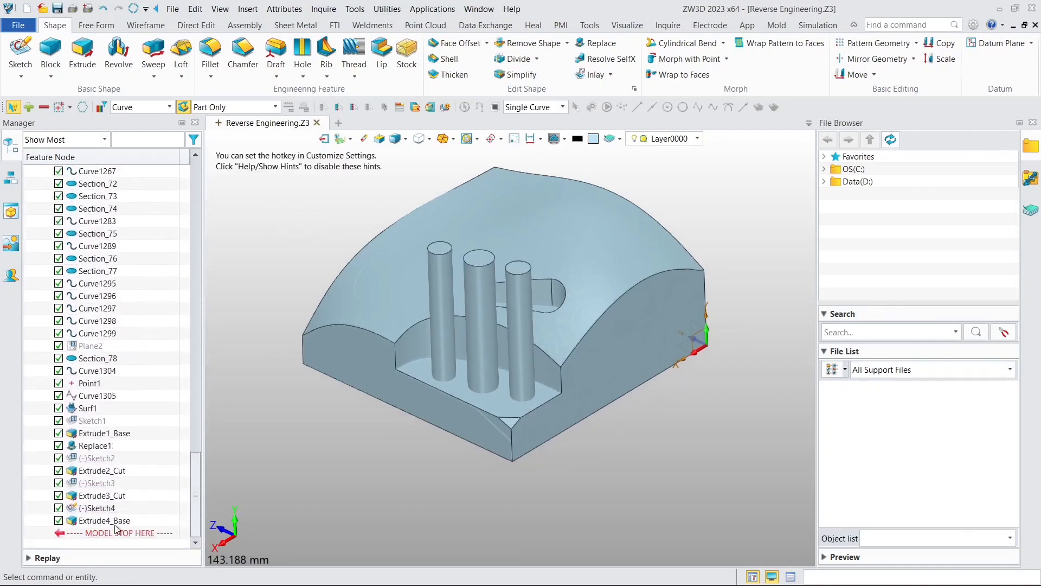
{"action": "double_click", "coordinate": [93, 522]}
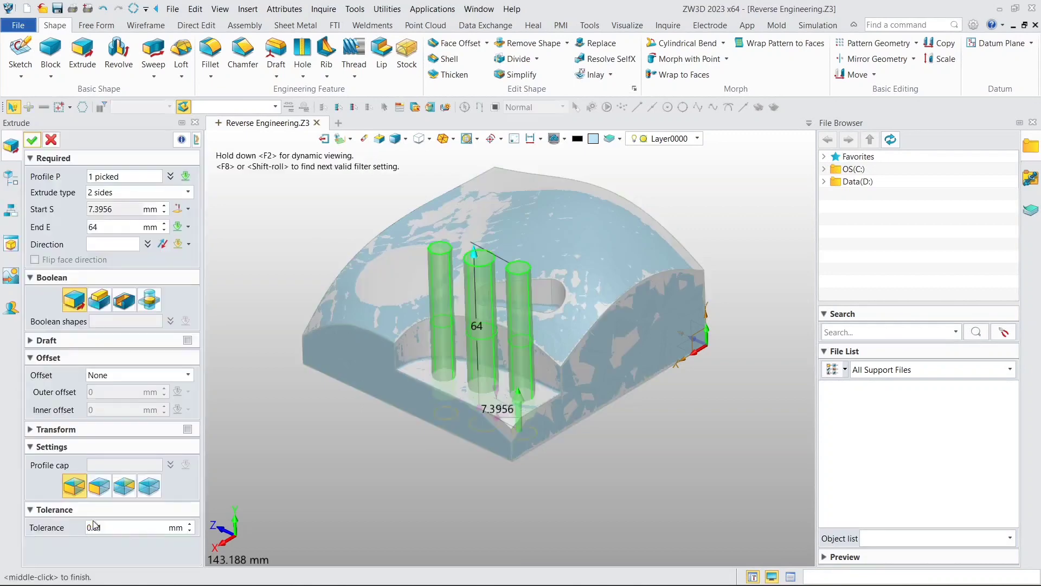
{"action": "left_click", "coordinate": [122, 309]}
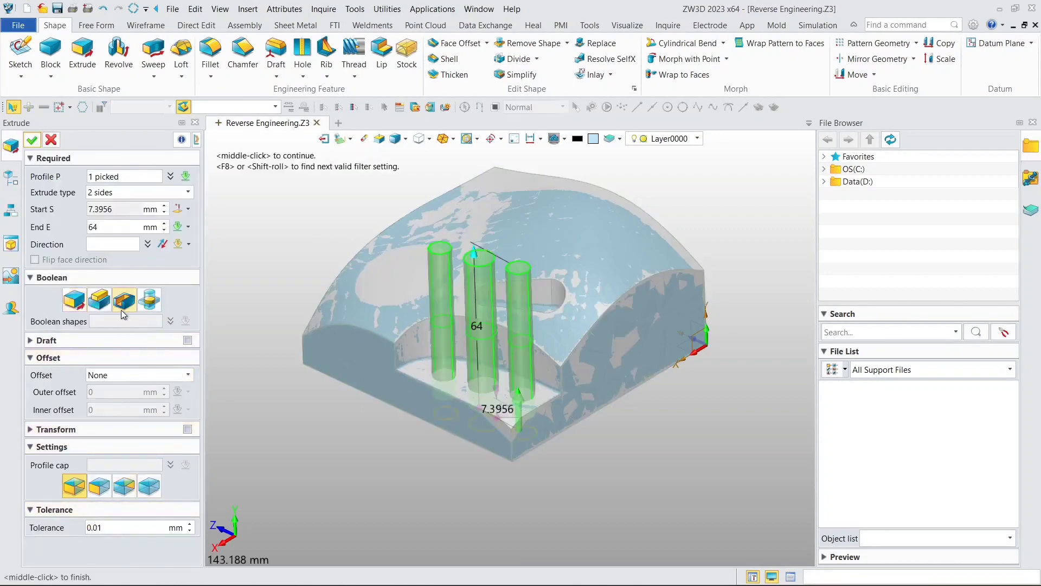
{"action": "left_click", "coordinate": [34, 141]}
{"action": "mouse_move", "coordinate": [578, 330]}
{"action": "right_mouse_down"}
{"action": "mouse_move", "coordinate": [582, 347]}
{"action": "mouse_move", "coordinate": [623, 298]}
{"action": "mouse_move", "coordinate": [613, 298]}
{"action": "mouse_move", "coordinate": [627, 277]}
{"action": "mouse_move", "coordinate": [623, 239]}
{"action": "mouse_move", "coordinate": [636, 283]}
{"action": "right_mouse_up"}
Hide the solid S2(Extrude1_Base) and unblank all wireframe curves.
{"action": "left_click_drag", "start_coordinate": [194, 480], "coordinate": [206, 186]}
{"action": "right_click_drag", "start_coordinate": [552, 250], "coordinate": [446, 211]}
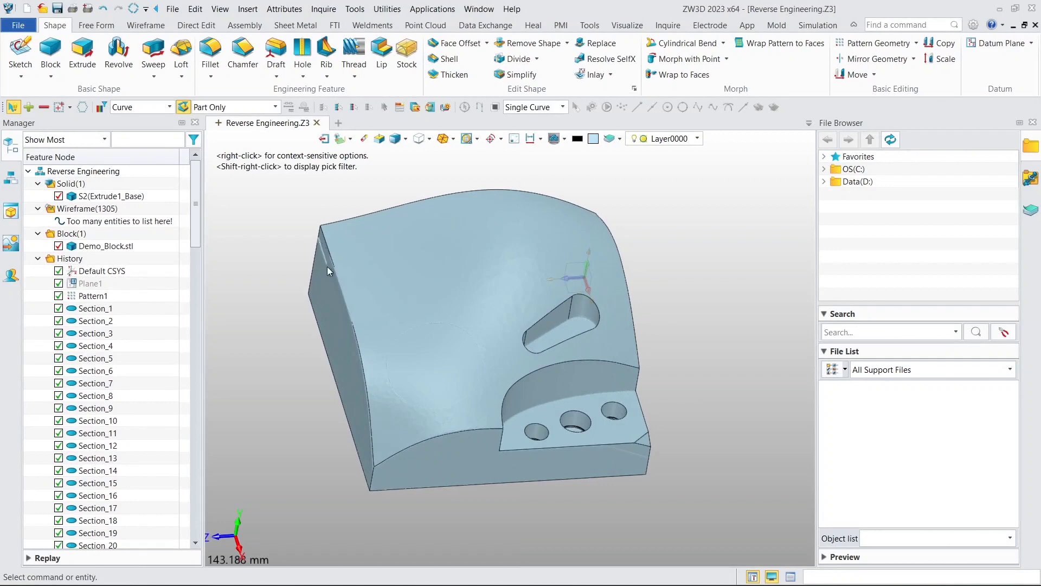
{"action": "left_click", "coordinate": [58, 197]}
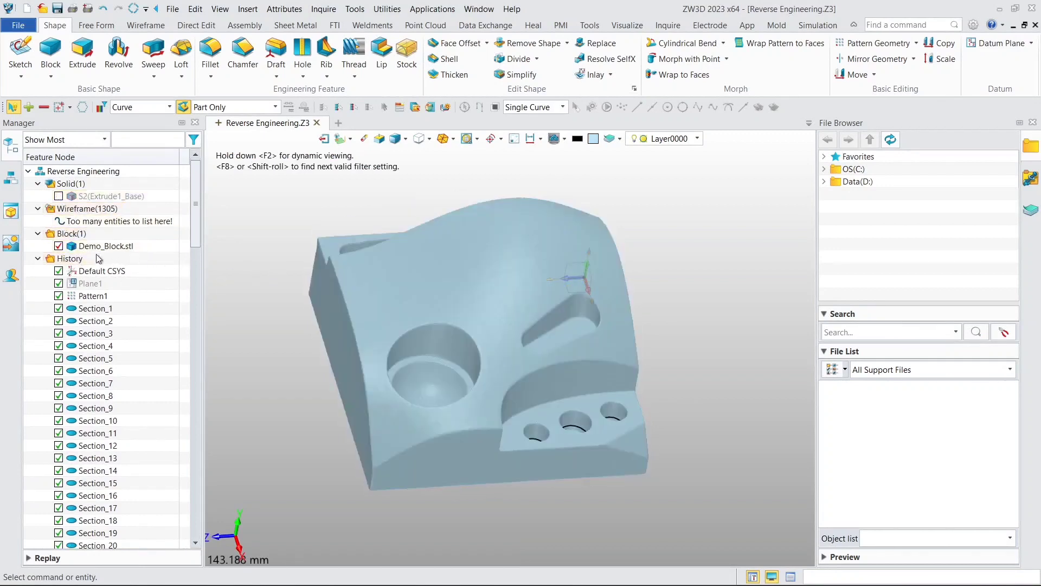
{"action": "right_click", "coordinate": [87, 216]}
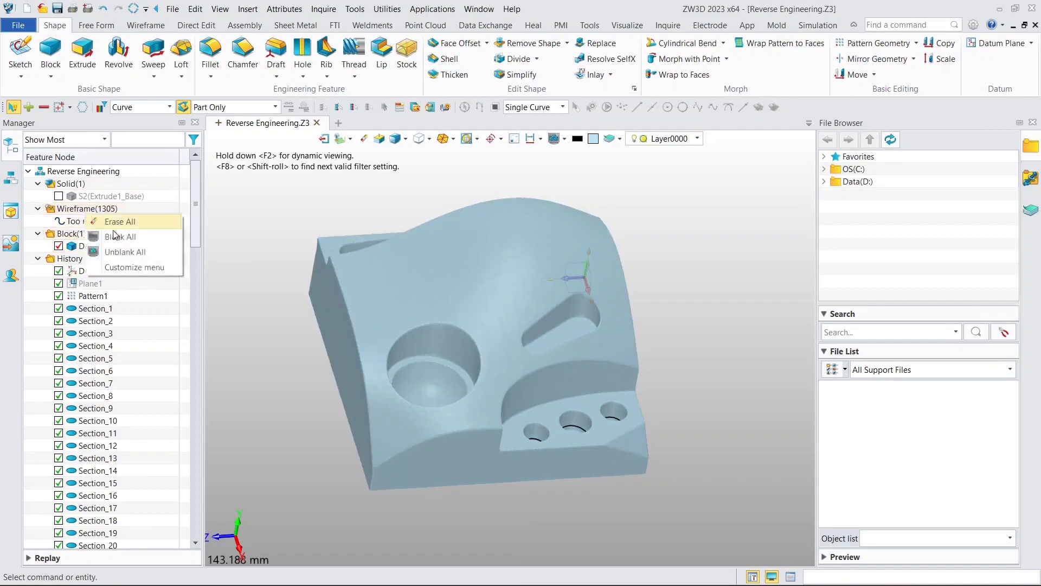
{"action": "left_click", "coordinate": [125, 257]}
Show only the long section curve just above the slotted ledge, hide everything else, and keep that display status.
{"action": "right_click_drag", "start_coordinate": [379, 271], "coordinate": [408, 318]}
{"action": "scroll", "coordinate": [408, 319], "scroll_direction": "up", "scroll_amount": 3}
{"action": "scroll", "coordinate": [408, 318], "scroll_direction": "up", "scroll_amount": 3}
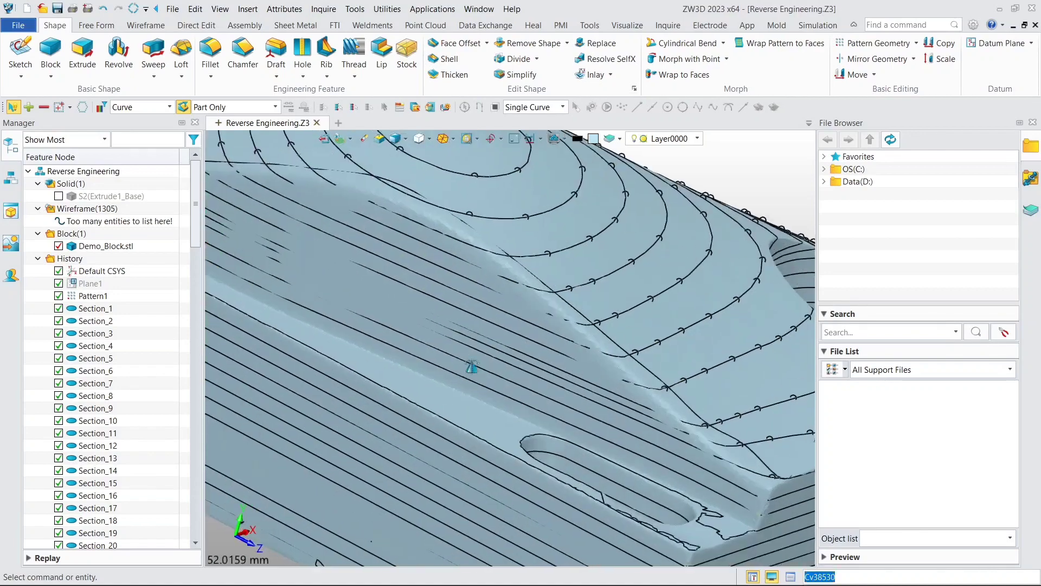
{"action": "middle_click_drag", "start_coordinate": [462, 380], "coordinate": [484, 353]}
{"action": "scroll", "coordinate": [484, 352], "scroll_direction": "down", "scroll_amount": 2}
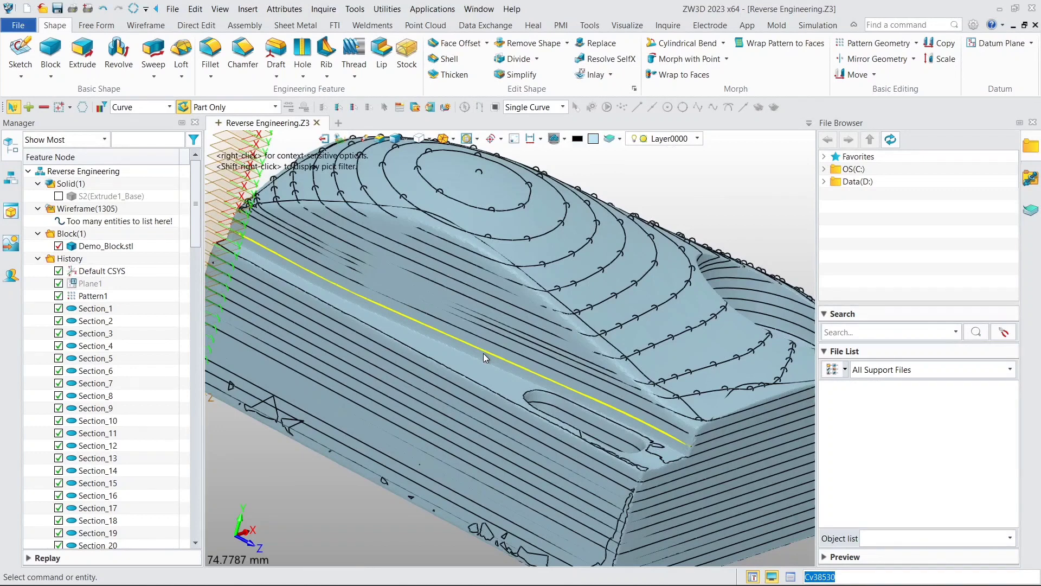
{"action": "right_click", "coordinate": [483, 353]}
{"action": "left_click", "coordinate": [523, 72]}
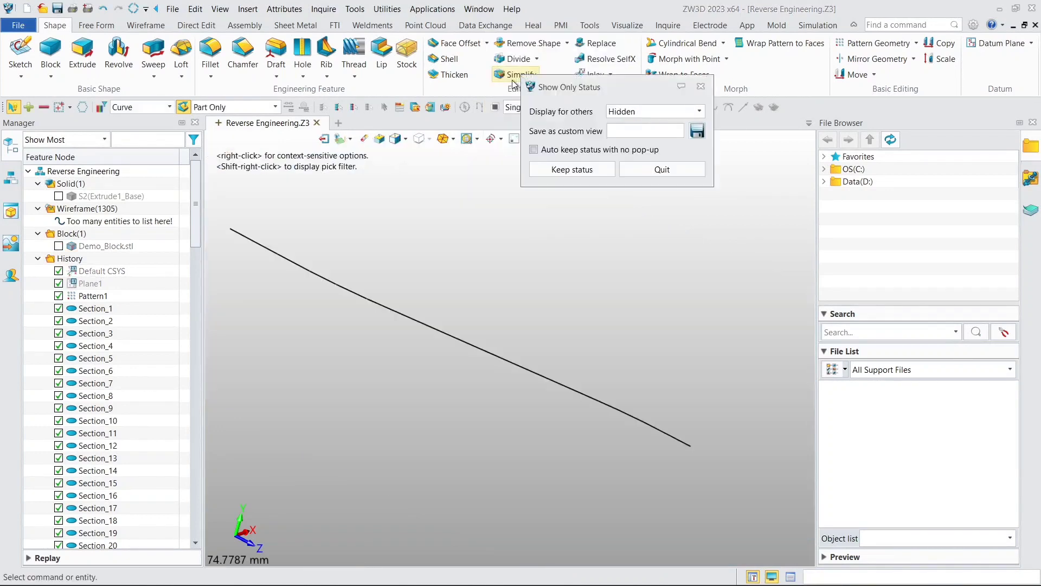
{"action": "left_click", "coordinate": [583, 171]}
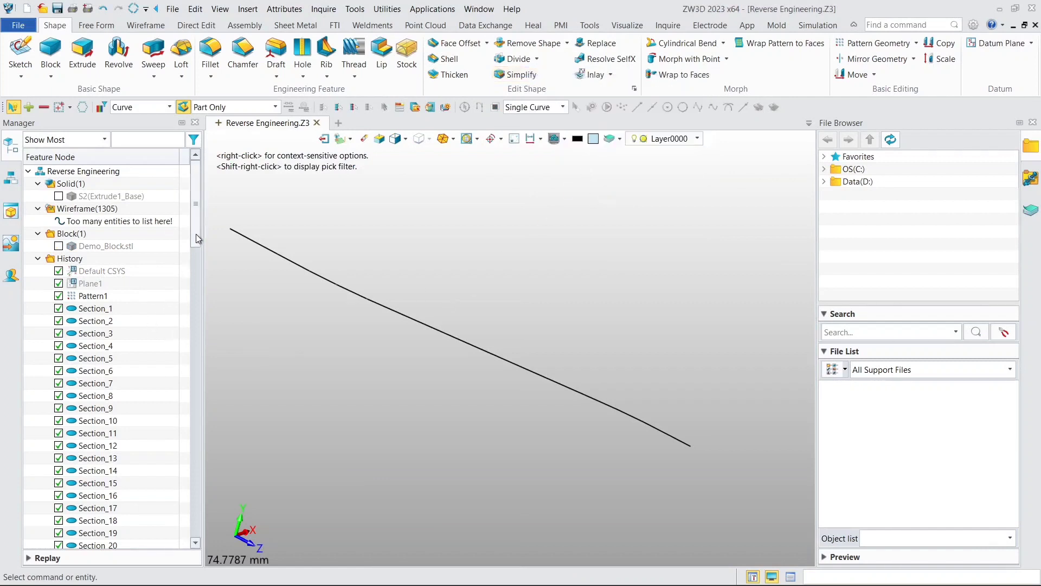
Unblank the Default CSYS and Sketch1 so both are displayed with the isolated section curve.
{"action": "left_click_drag", "start_coordinate": [196, 234], "coordinate": [205, 204]}
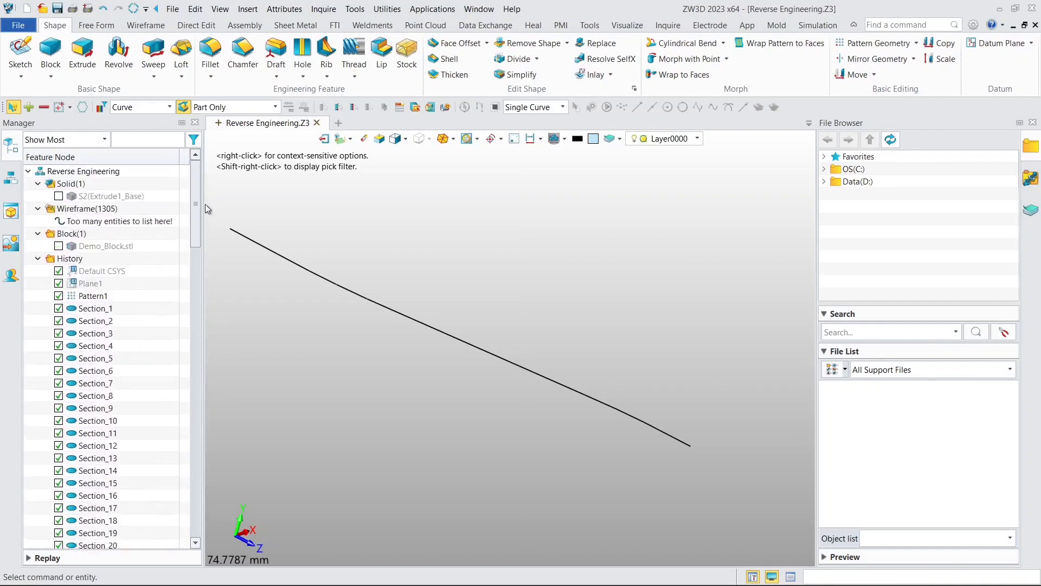
{"action": "right_click", "coordinate": [107, 273]}
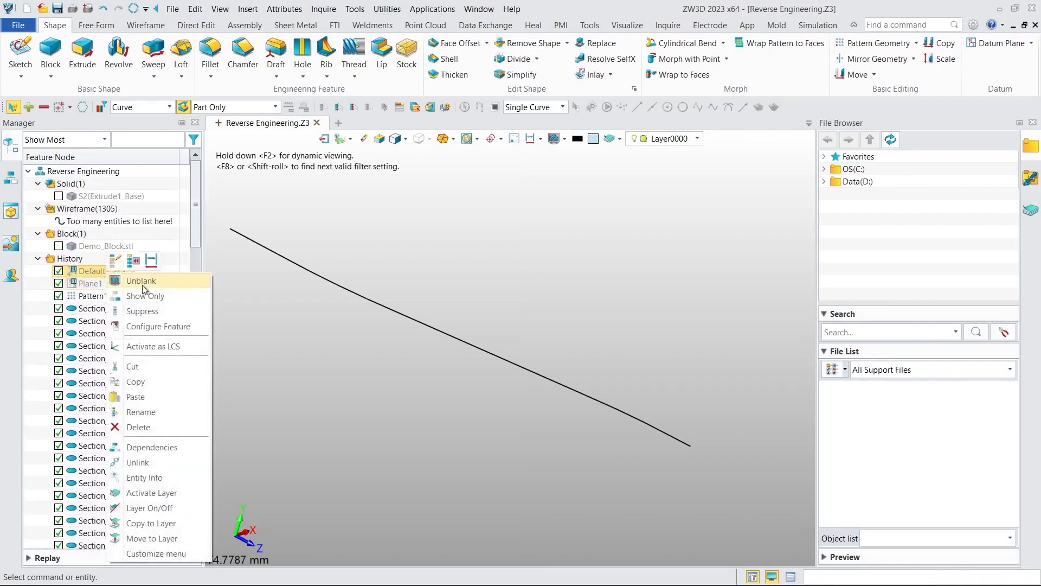
{"action": "left_click", "coordinate": [143, 282]}
{"action": "left_click_drag", "start_coordinate": [200, 224], "coordinate": [194, 513]}
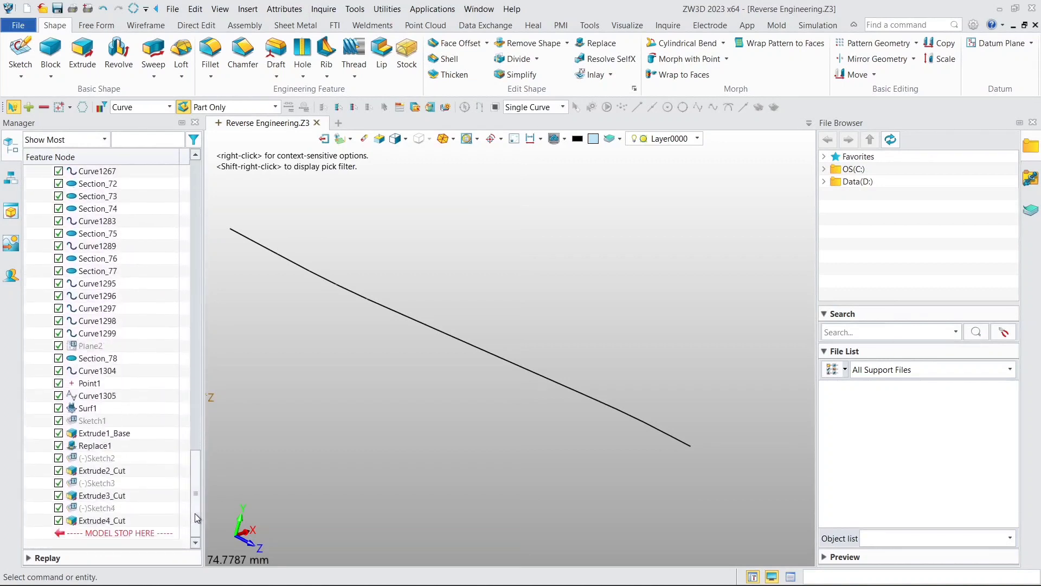
{"action": "right_click", "coordinate": [87, 421]}
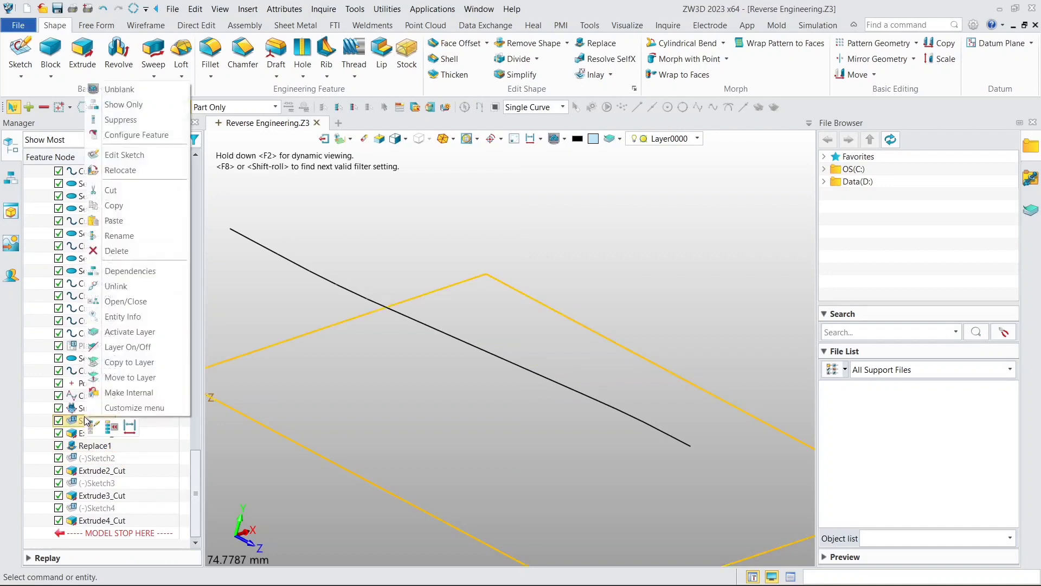
{"action": "left_click", "coordinate": [120, 90]}
{"action": "scroll", "coordinate": [464, 256], "scroll_direction": "down", "scroll_amount": 3}
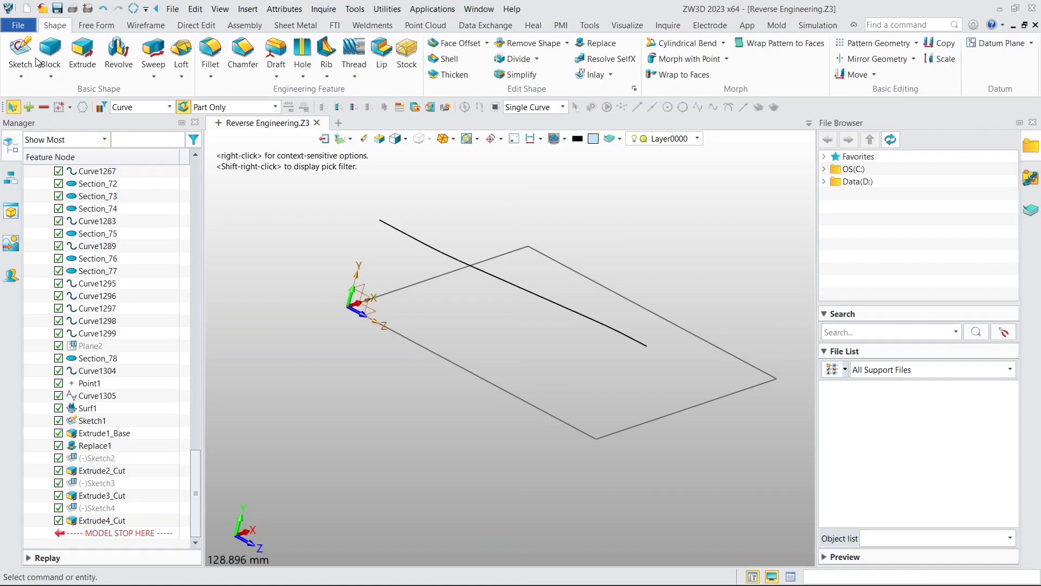
Create a sketch on the XZ plane of the Default CSYS.
{"action": "left_click", "coordinate": [18, 50]}
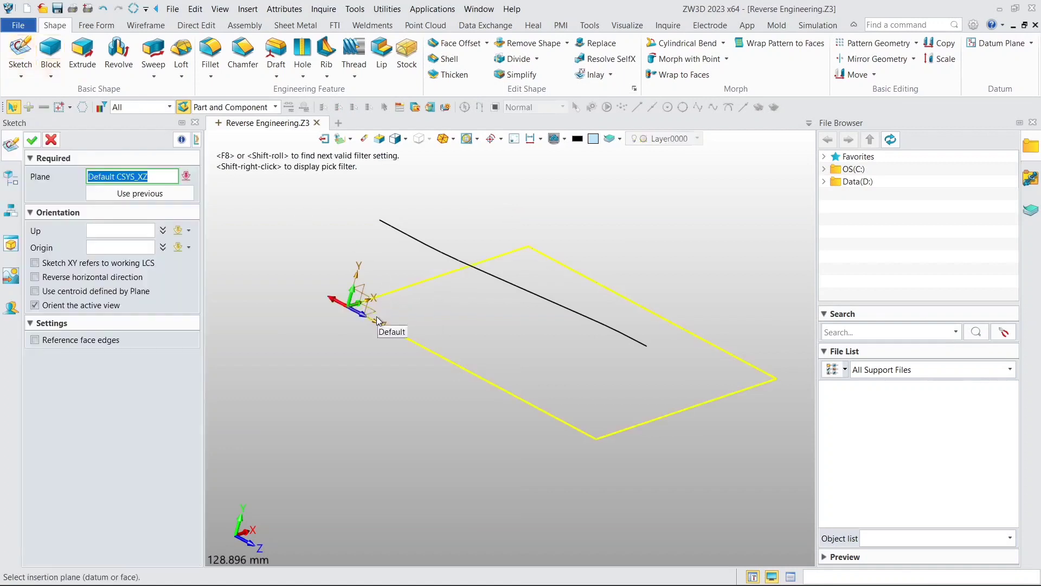
{"action": "scroll", "coordinate": [373, 312], "scroll_direction": "down", "scroll_amount": 1}
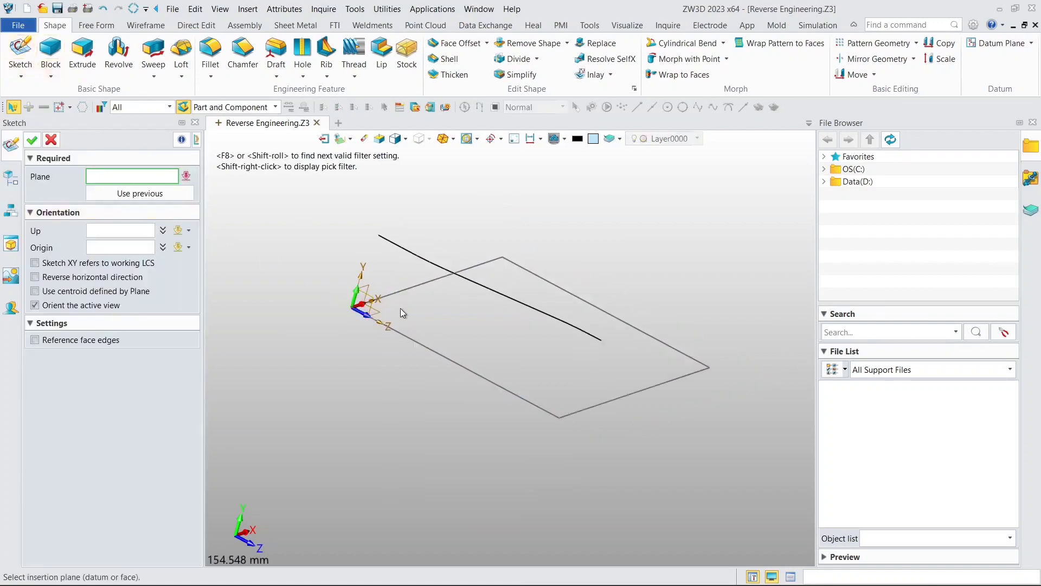
{"action": "left_click", "coordinate": [381, 311]}
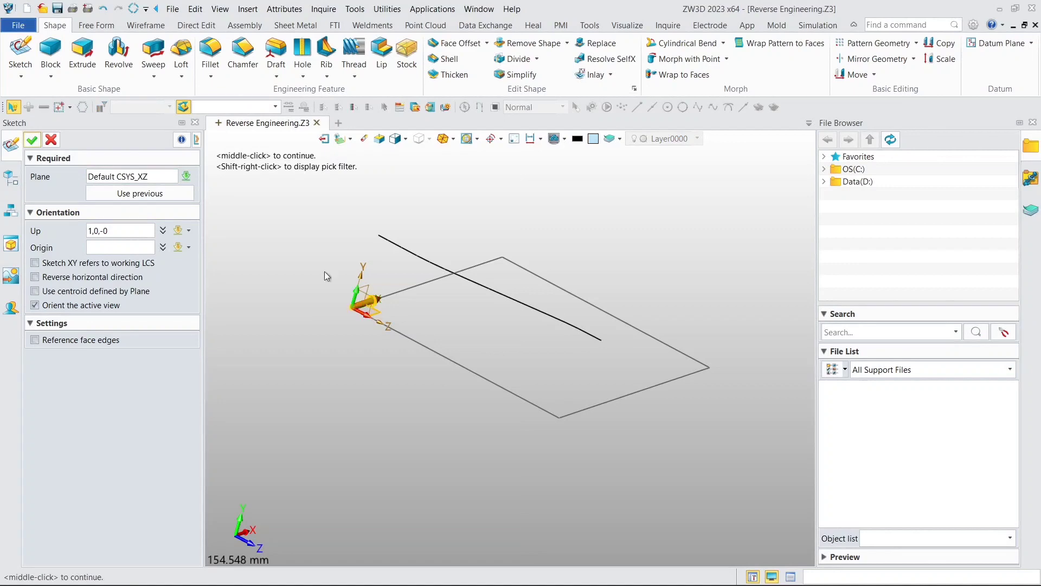
{"action": "left_click", "coordinate": [31, 141]}
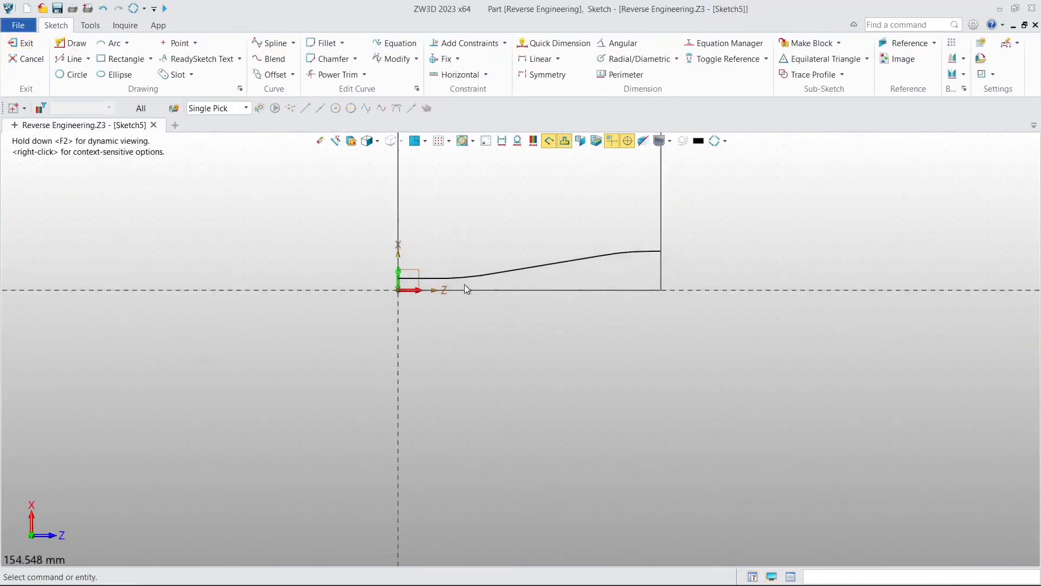
Trace the isolated section curve with a degree 3 spline through 24 points, ending slightly beyond the rectangle's far vertical edge.
{"action": "scroll", "coordinate": [464, 288], "scroll_direction": "up", "scroll_amount": 6}
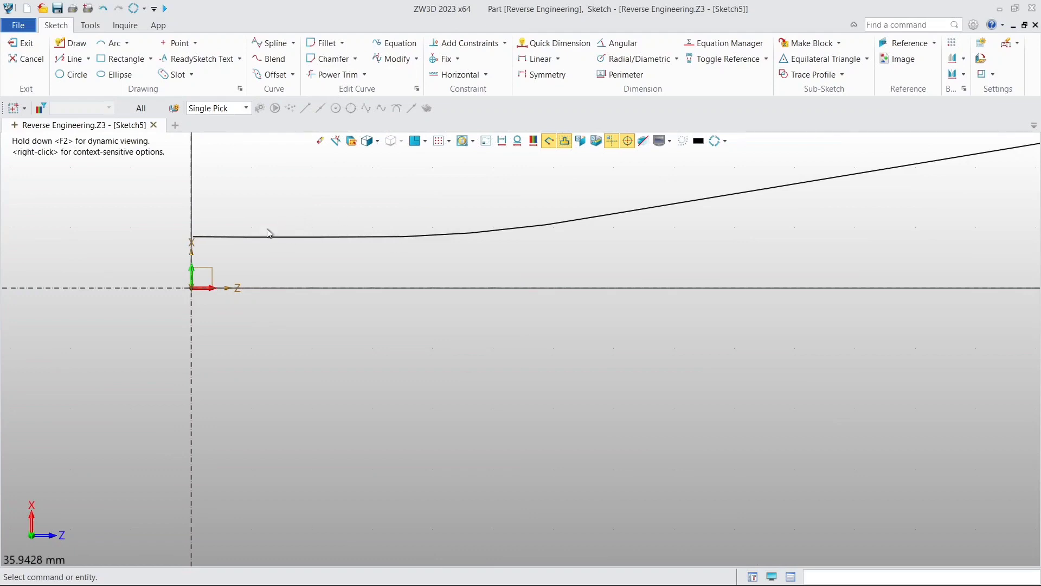
{"action": "scroll", "coordinate": [708, 205], "scroll_direction": "down", "scroll_amount": 2}
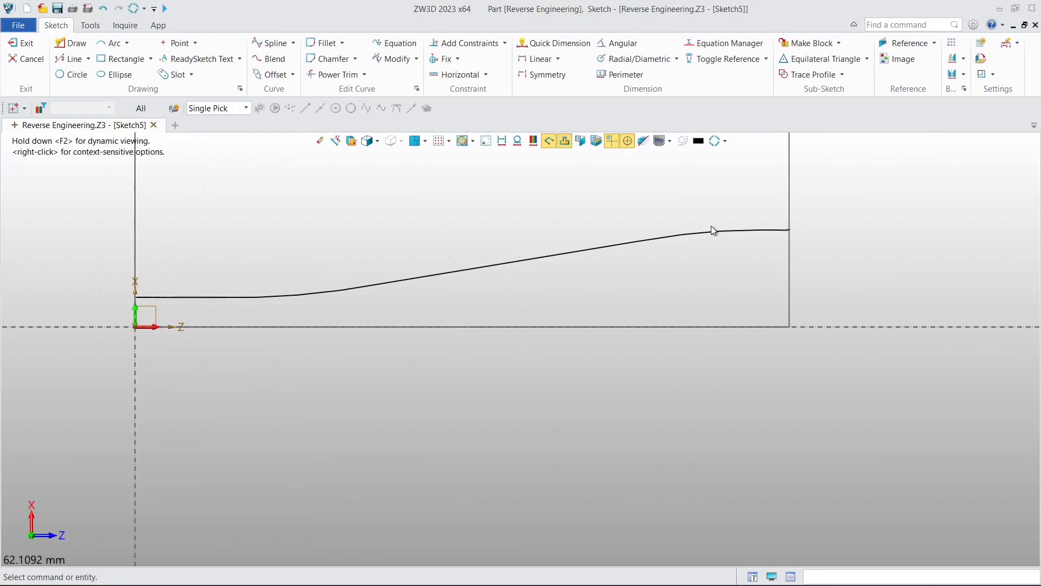
{"action": "left_click", "coordinate": [271, 43]}
{"action": "scroll", "coordinate": [153, 330], "scroll_direction": "up", "scroll_amount": 3}
{"action": "scroll", "coordinate": [144, 304], "scroll_direction": "up", "scroll_amount": 2}
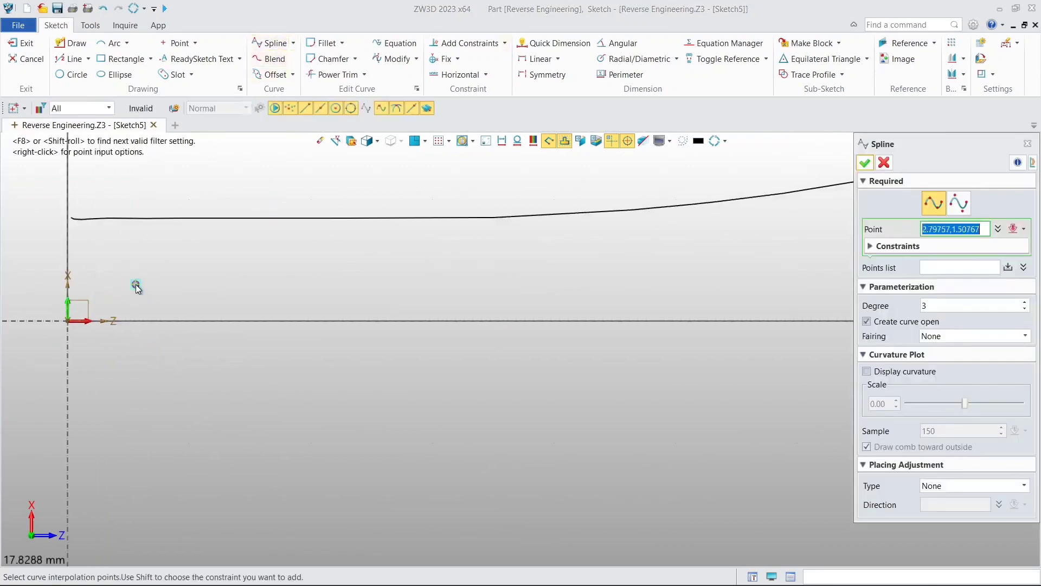
{"action": "scroll", "coordinate": [276, 244], "scroll_direction": "up", "scroll_amount": 2}
{"action": "left_click", "coordinate": [272, 204]}
{"action": "left_click", "coordinate": [328, 203]}
{"action": "left_click", "coordinate": [397, 202]}
{"action": "left_click", "coordinate": [509, 201]}
{"action": "middle_click_drag", "start_coordinate": [509, 202], "coordinate": [342, 234]}
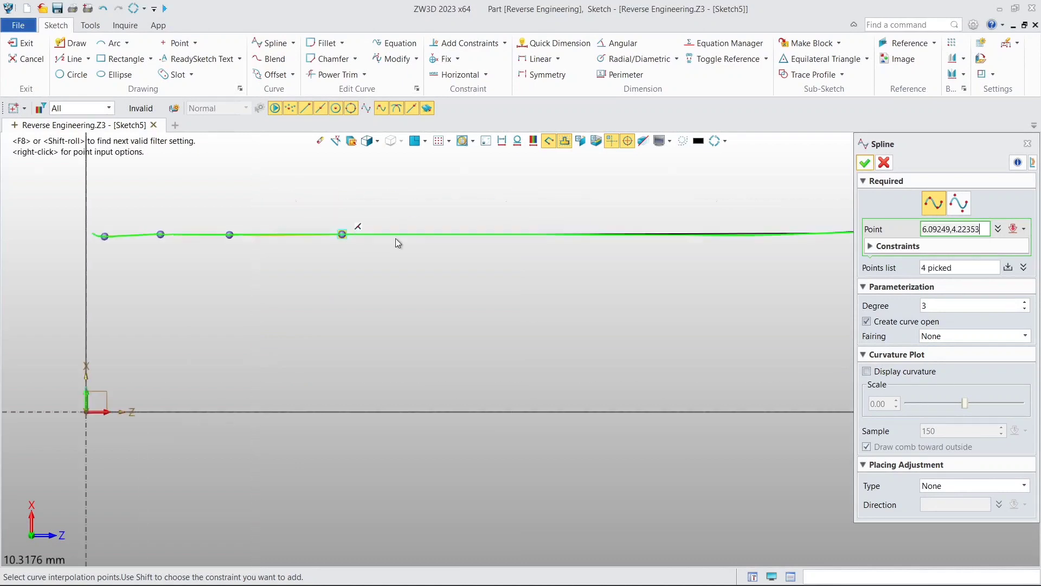
{"action": "left_click", "coordinate": [450, 235]}
{"action": "left_click", "coordinate": [594, 234]}
{"action": "middle_click_drag", "start_coordinate": [594, 235], "coordinate": [291, 264]}
{"action": "left_click", "coordinate": [488, 261]}
{"action": "left_click", "coordinate": [476, 304]}
{"action": "middle_click_drag", "start_coordinate": [476, 305], "coordinate": [210, 309]}
{"action": "left_click", "coordinate": [449, 272]}
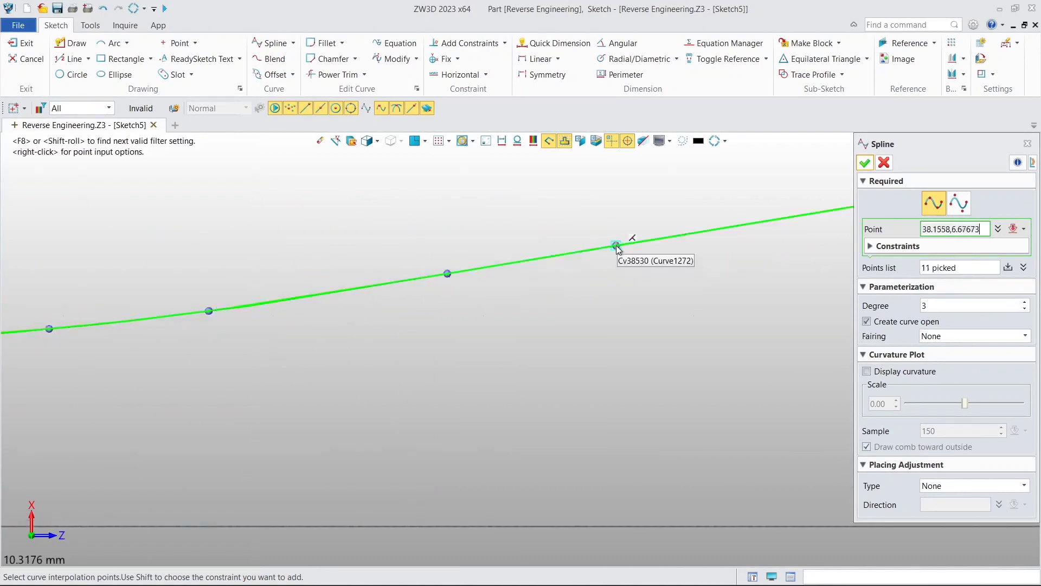
{"action": "left_click", "coordinate": [616, 245]}
{"action": "middle_click_drag", "start_coordinate": [616, 244], "coordinate": [90, 314]}
{"action": "left_click", "coordinate": [376, 267]}
{"action": "left_click", "coordinate": [588, 232]}
{"action": "middle_click_drag", "start_coordinate": [588, 233], "coordinate": [302, 291]}
{"action": "left_click", "coordinate": [672, 247]}
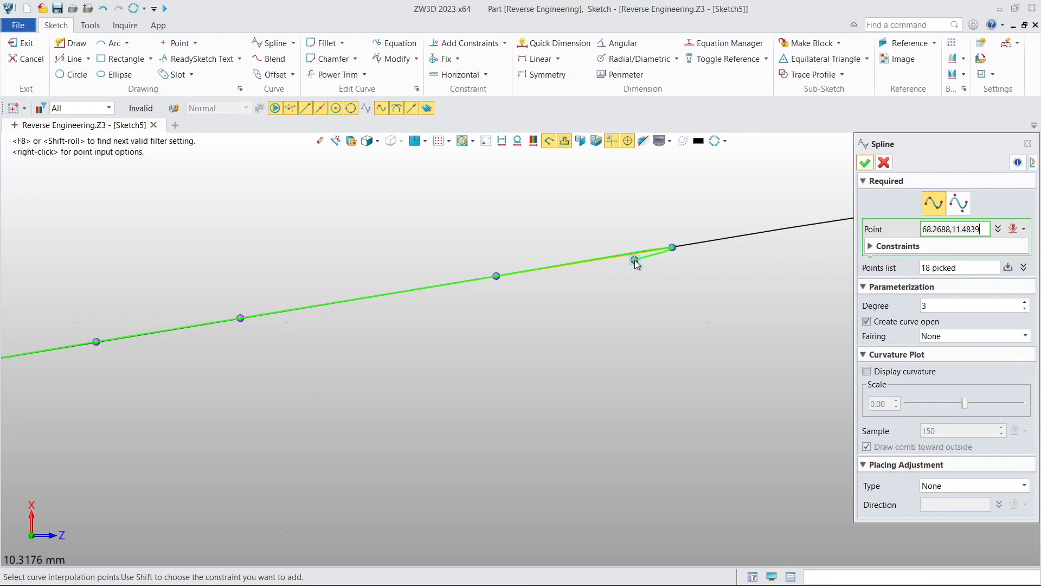
{"action": "middle_click_drag", "start_coordinate": [712, 240], "coordinate": [386, 276]}
{"action": "left_click", "coordinate": [582, 244]}
{"action": "middle_click_drag", "start_coordinate": [652, 233], "coordinate": [346, 302]}
{"action": "scroll", "coordinate": [345, 301], "scroll_direction": "up", "scroll_amount": 1}
{"action": "left_click", "coordinate": [571, 272]}
{"action": "left_click", "coordinate": [727, 262]}
{"action": "middle_click_drag", "start_coordinate": [728, 261], "coordinate": [356, 273]}
{"action": "left_click", "coordinate": [532, 266]}
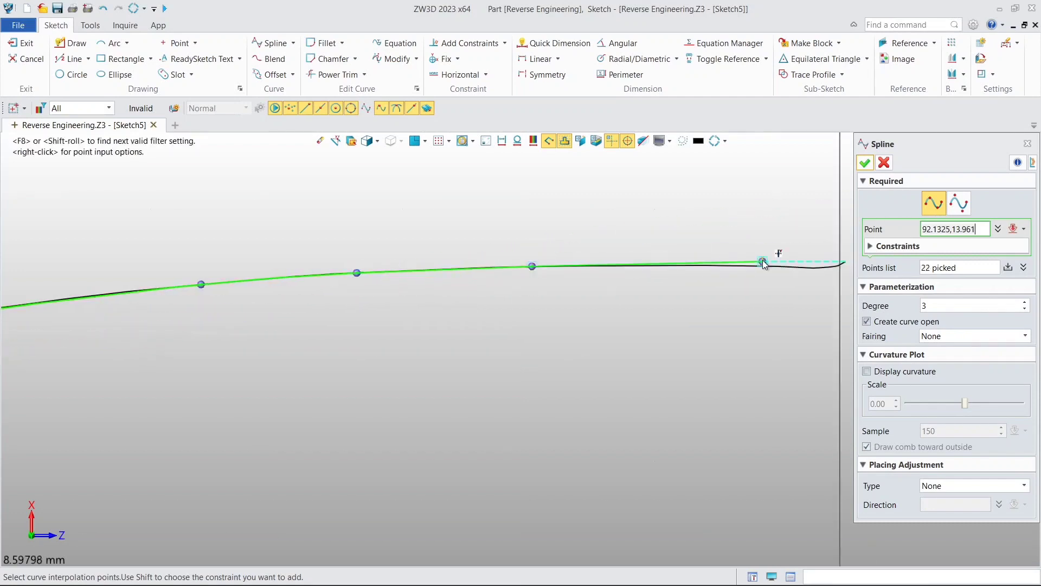
{"action": "left_click", "coordinate": [762, 261]}
{"action": "middle_click_drag", "start_coordinate": [763, 262], "coordinate": [528, 267]}
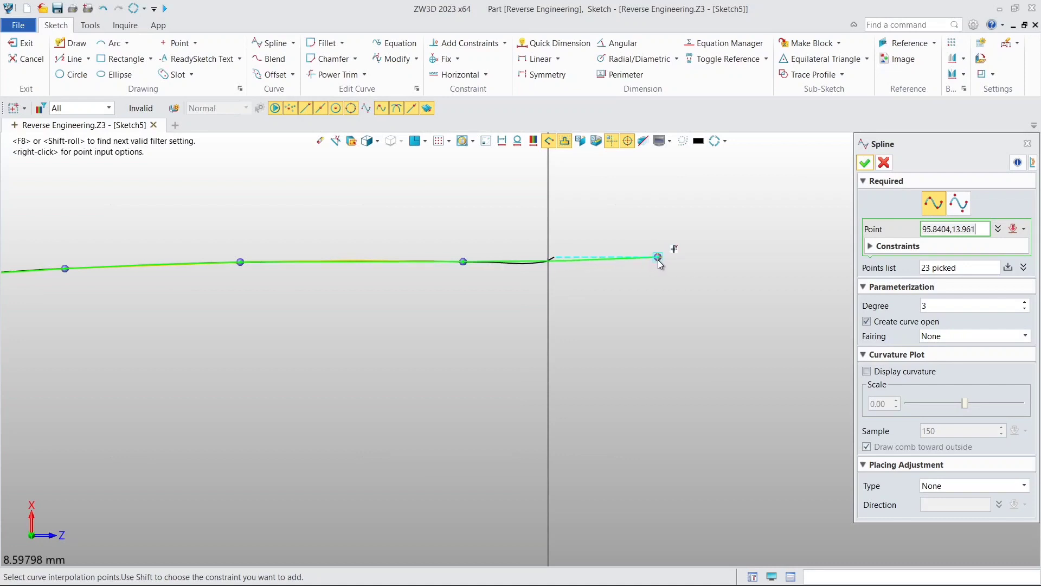
{"action": "left_click", "coordinate": [663, 258]}
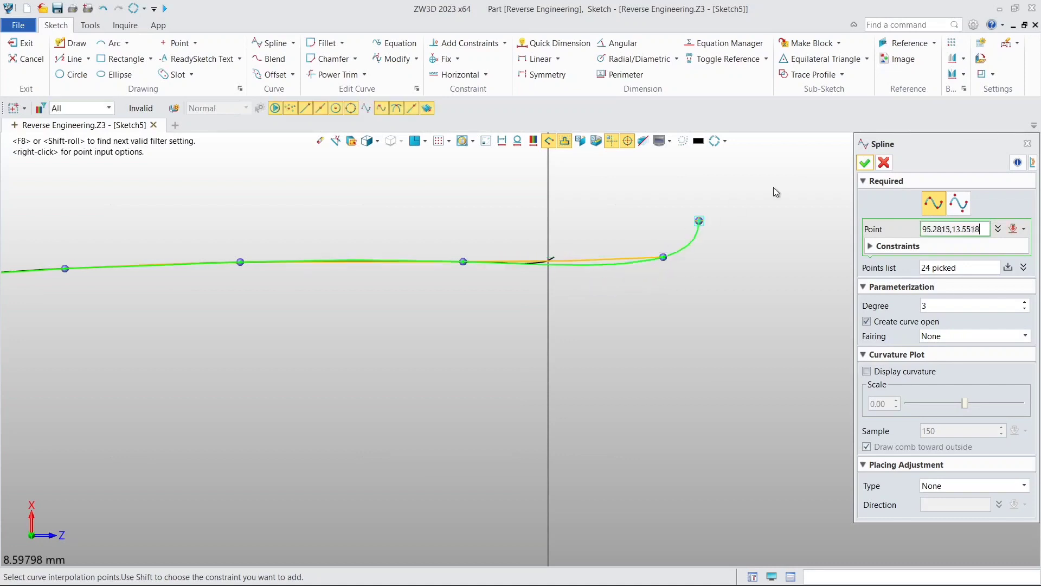
{"action": "middle_click", "coordinate": [657, 313]}
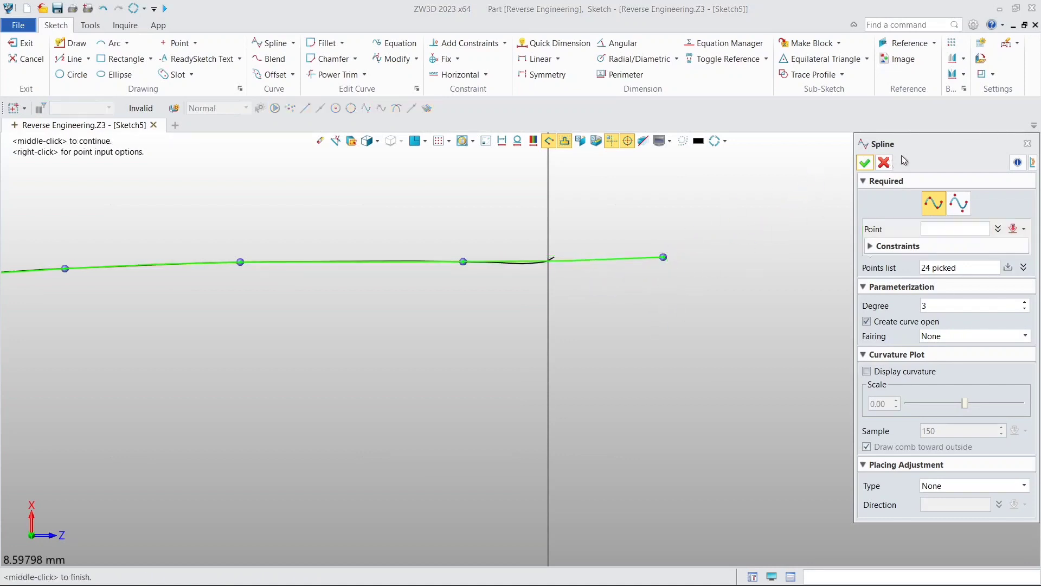
{"action": "left_click", "coordinate": [865, 163]}
Delete the On Curve constraint at the spline's start point and move that endpoint past the vertical axis, away from the profile.
{"action": "scroll", "coordinate": [656, 283], "scroll_direction": "down", "scroll_amount": 5}
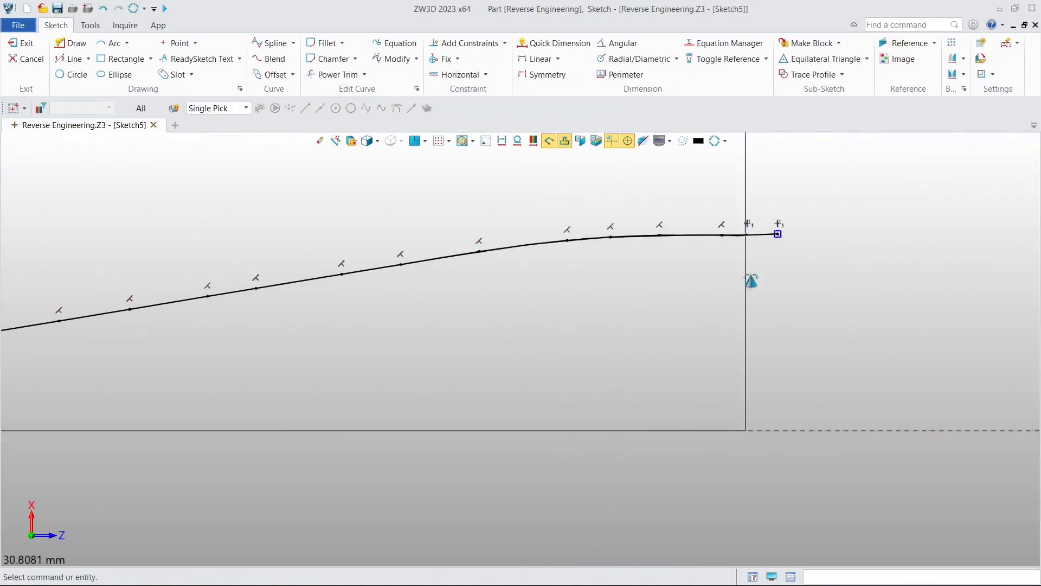
{"action": "middle_click_drag", "start_coordinate": [751, 281], "coordinate": [1038, 262]}
{"action": "middle_click_drag", "start_coordinate": [347, 404], "coordinate": [774, 343]}
{"action": "middle_click_drag", "start_coordinate": [588, 374], "coordinate": [744, 369]}
{"action": "scroll", "coordinate": [320, 349], "scroll_direction": "up", "scroll_amount": 4}
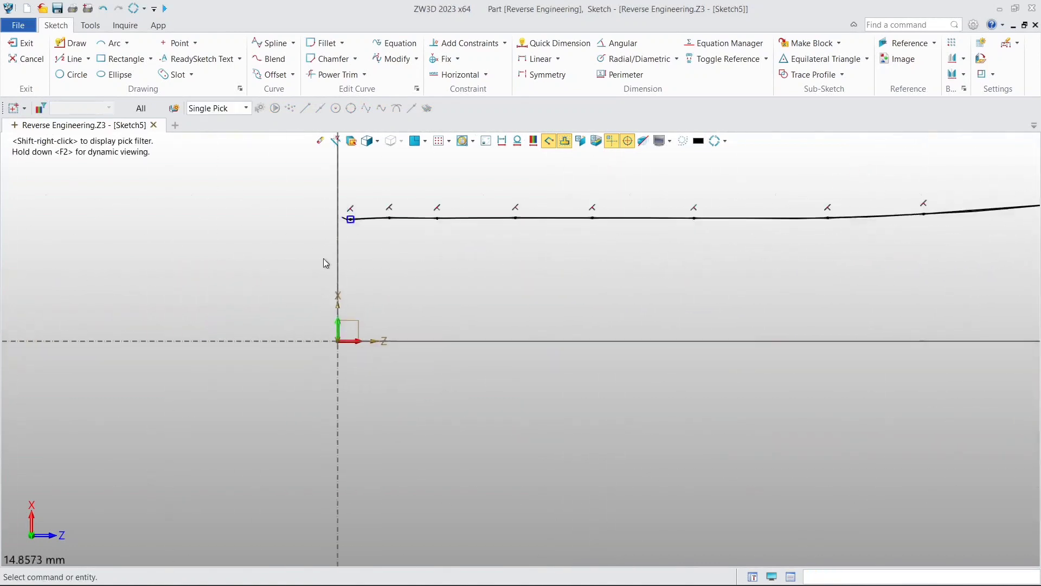
{"action": "middle_click_drag", "start_coordinate": [348, 236], "coordinate": [418, 319]}
{"action": "scroll", "coordinate": [423, 275], "scroll_direction": "up", "scroll_amount": 3}
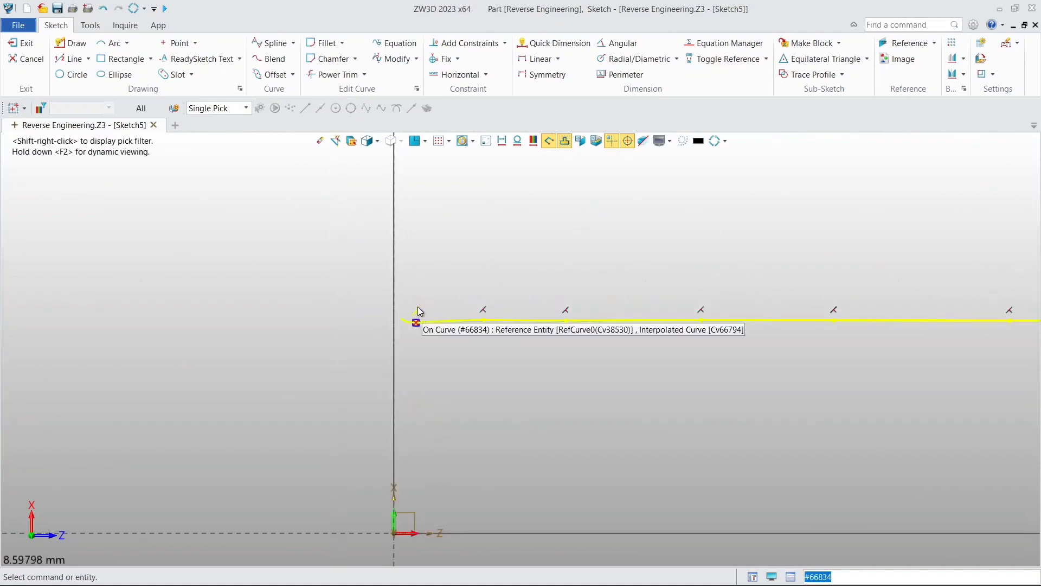
{"action": "left_click", "coordinate": [418, 308]}
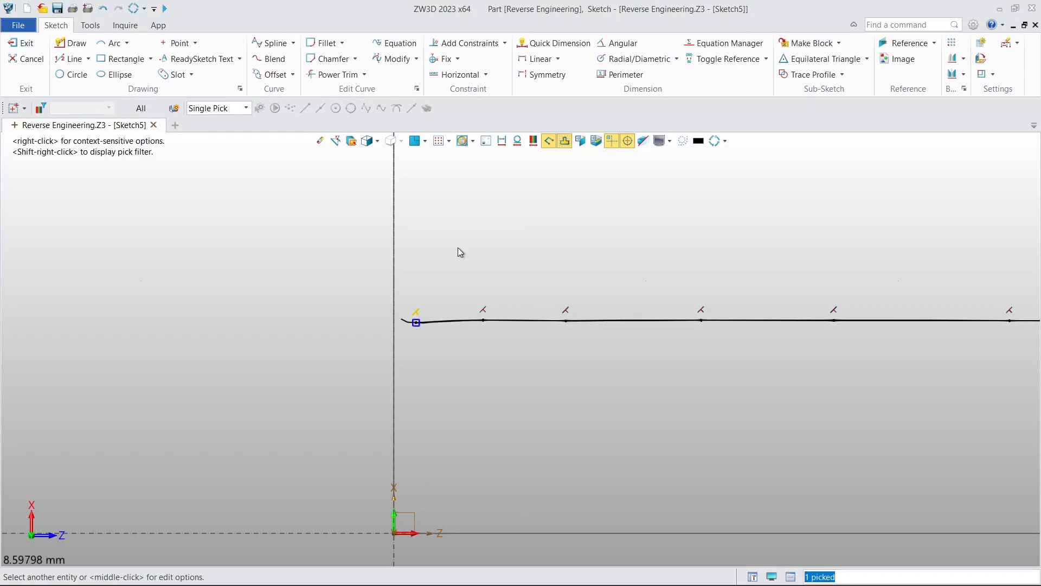
{"action": "key", "text": "Escape"}
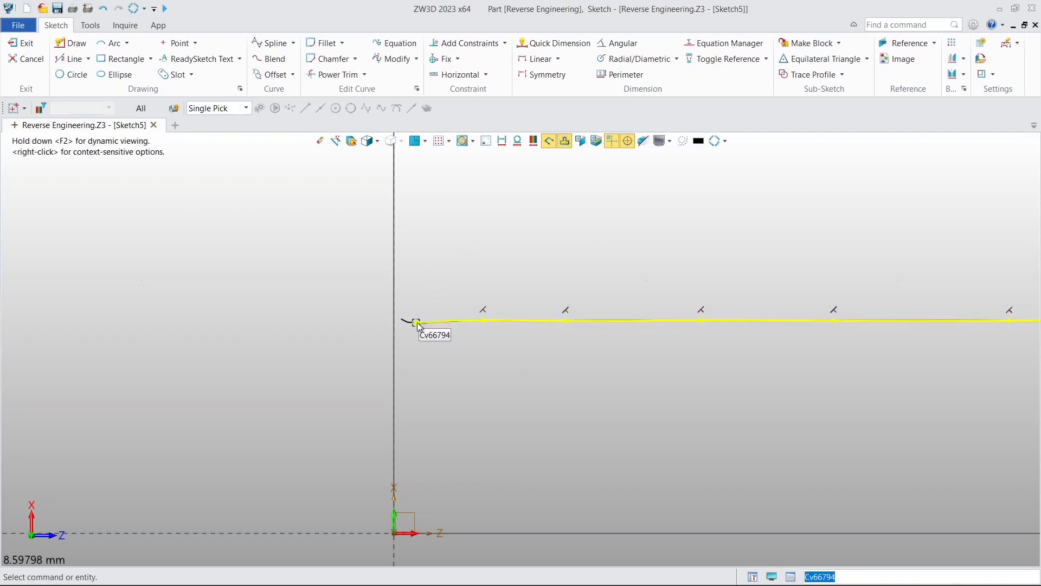
{"action": "left_click_drag", "start_coordinate": [417, 322], "coordinate": [347, 325]}
{"action": "right_click_drag", "start_coordinate": [469, 273], "coordinate": [493, 220]}
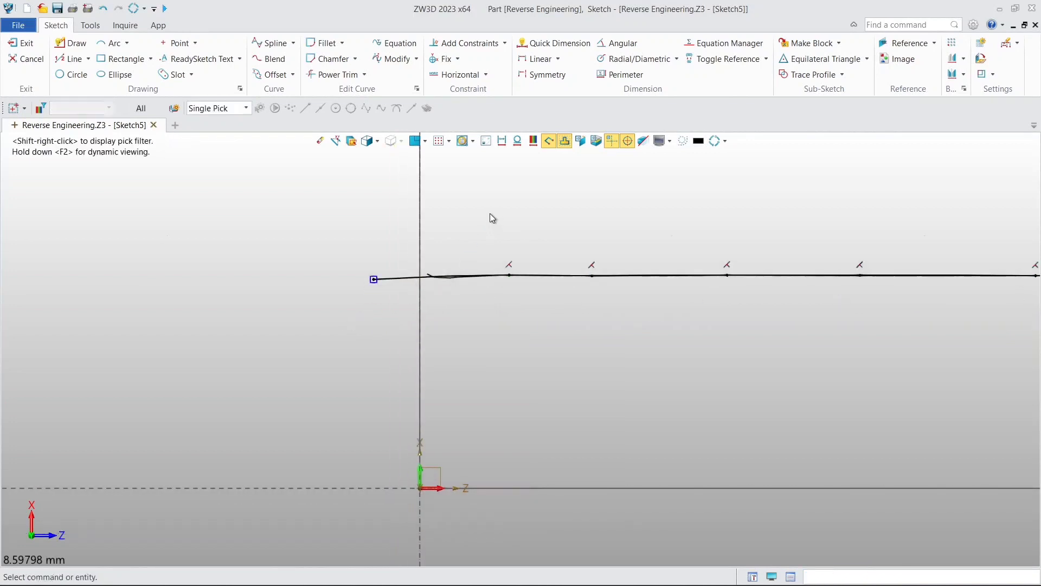
Draw a vertical line about 4.19 mm long from the spline's crossing with the vertical axis down to the origin.
{"action": "left_click", "coordinate": [70, 58]}
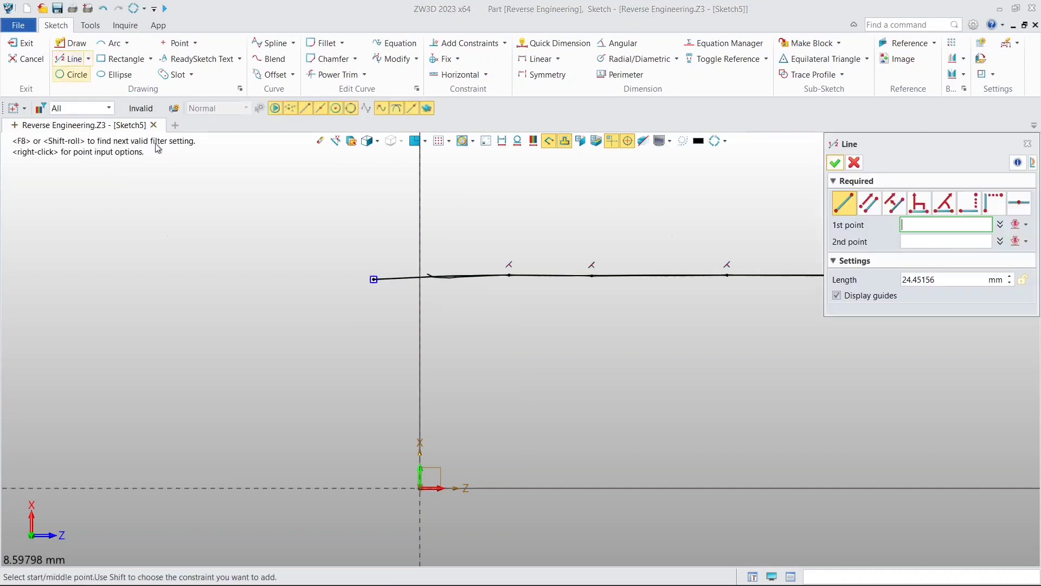
{"action": "scroll", "coordinate": [421, 277], "scroll_direction": "up", "scroll_amount": 2}
{"action": "left_click", "coordinate": [421, 277]}
{"action": "middle_click_drag", "start_coordinate": [408, 375], "coordinate": [425, 259]}
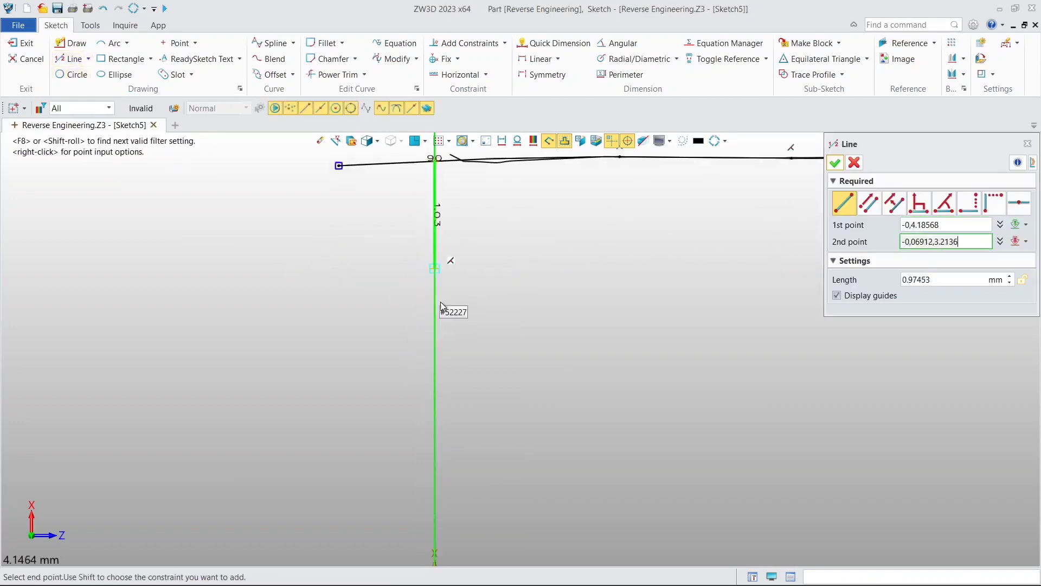
{"action": "scroll", "coordinate": [442, 321], "scroll_direction": "down", "scroll_amount": 3}
{"action": "middle_click_drag", "start_coordinate": [445, 378], "coordinate": [439, 327]}
{"action": "left_click", "coordinate": [435, 386]}
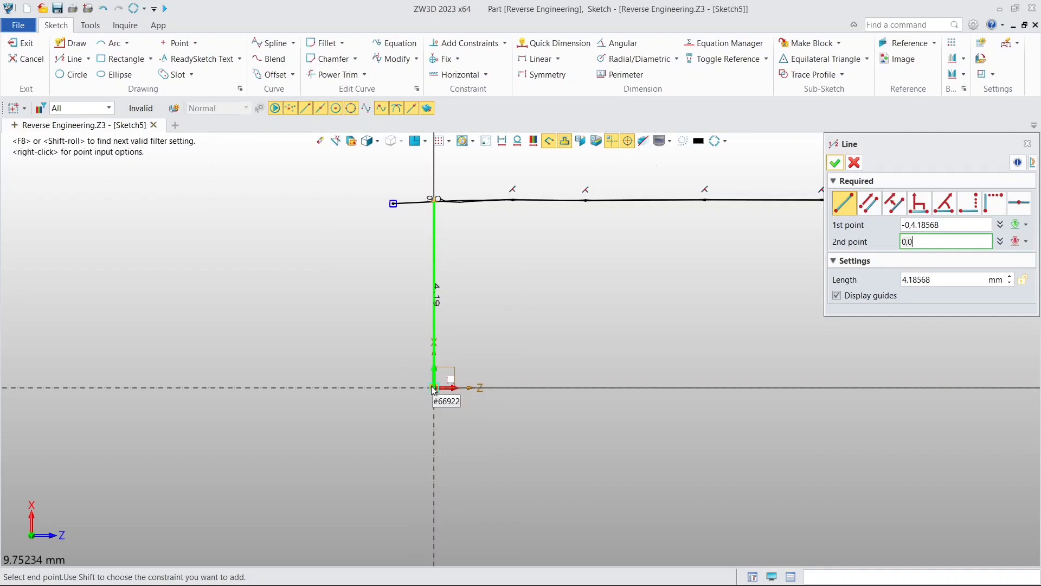
Draw a horizontal line about 93.67 mm long from the origin to the rectangle's far lower corner.
{"action": "middle_click_drag", "start_coordinate": [438, 388], "coordinate": [238, 385]}
{"action": "scroll", "coordinate": [345, 379], "scroll_direction": "down", "scroll_amount": 2}
{"action": "middle_click_drag", "start_coordinate": [265, 337], "coordinate": [1, 379]}
{"action": "scroll", "coordinate": [757, 359], "scroll_direction": "down", "scroll_amount": 3}
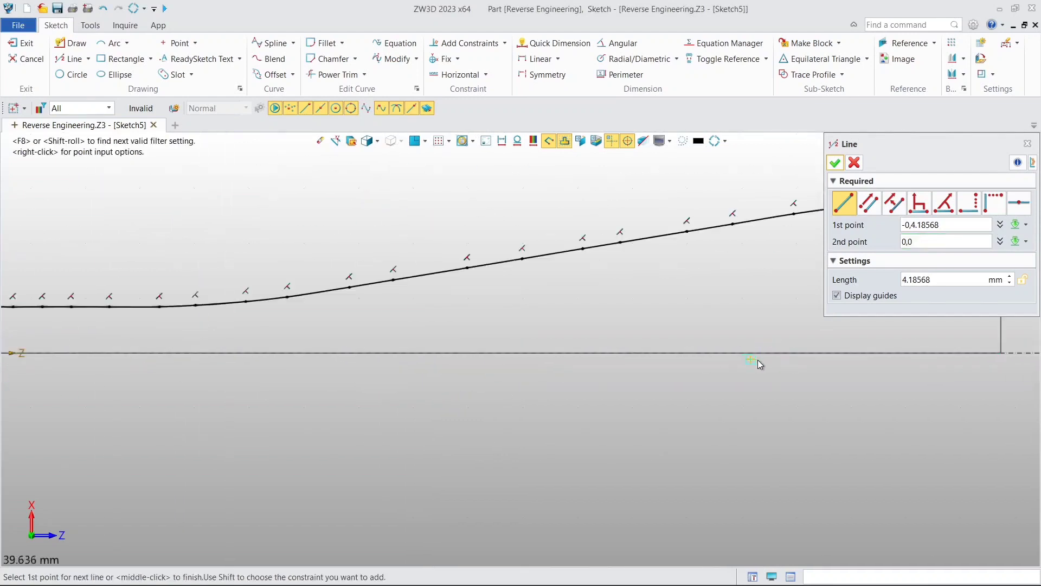
{"action": "middle_click_drag", "start_coordinate": [125, 384], "coordinate": [344, 388]}
{"action": "left_click", "coordinate": [195, 358]}
{"action": "middle_click_drag", "start_coordinate": [448, 389], "coordinate": [226, 393]}
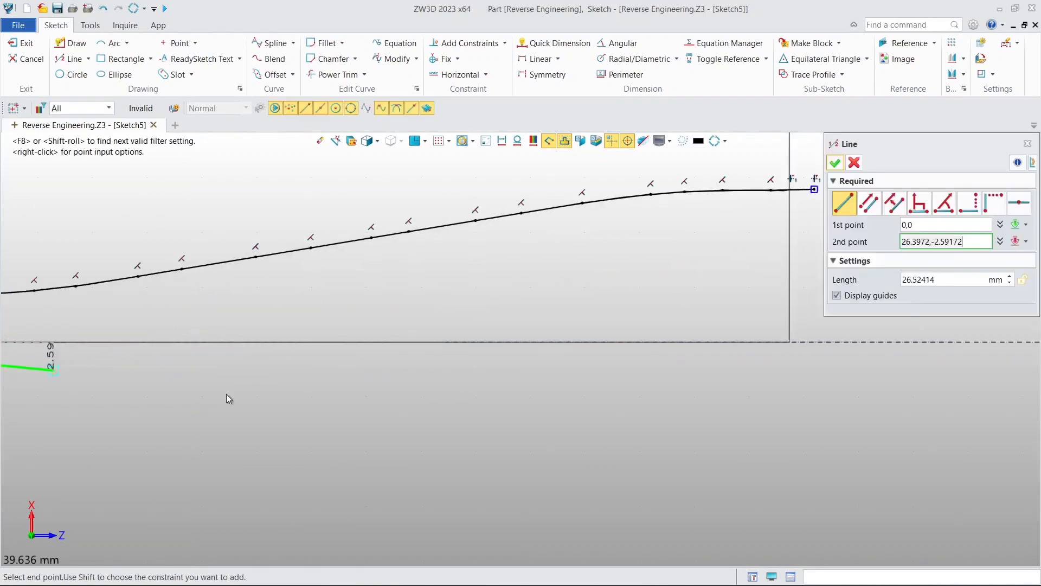
{"action": "left_click", "coordinate": [790, 342]}
Draw a vertical line about 13.88 mm long from the horizontal line's far end up to the spline.
{"action": "left_click", "coordinate": [791, 342]}
{"action": "middle_click_drag", "start_coordinate": [788, 233], "coordinate": [675, 314]}
{"action": "scroll", "coordinate": [673, 311], "scroll_direction": "up", "scroll_amount": 2}
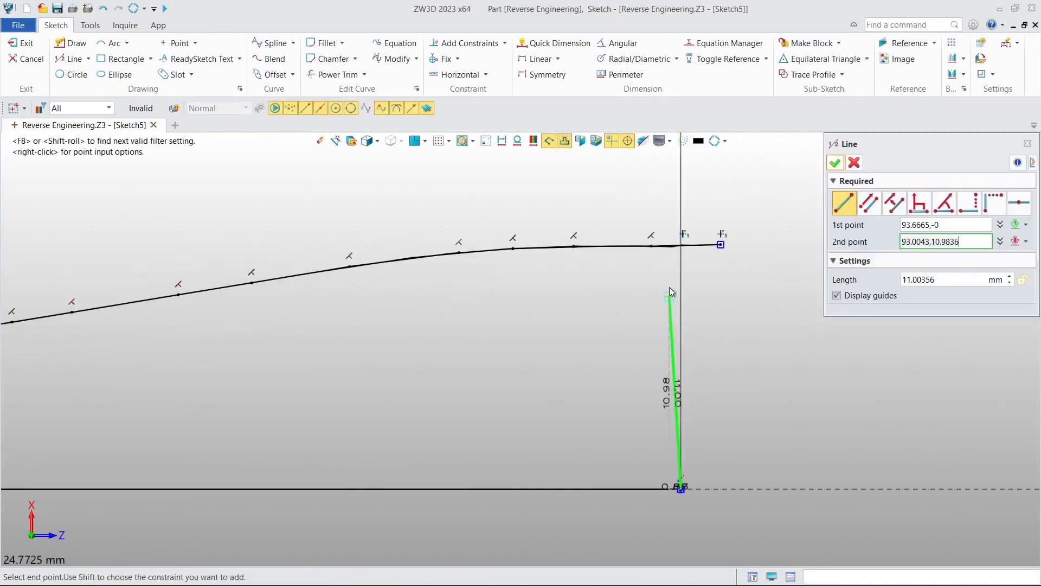
{"action": "left_click", "coordinate": [683, 248]}
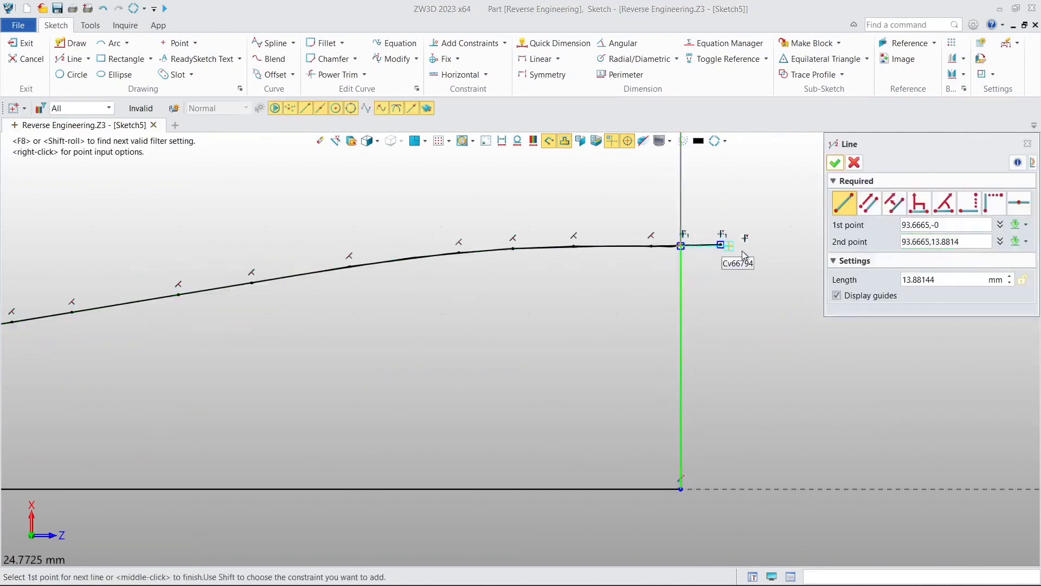
{"action": "left_click", "coordinate": [834, 165]}
Power Trim the spline's overhangs beyond both ends of the closed profile, and exit the sketch.
{"action": "scroll", "coordinate": [735, 209], "scroll_direction": "down", "scroll_amount": 2}
{"action": "mouse_move", "coordinate": [485, 253]}
{"action": "middle_mouse_down"}
{"action": "mouse_move", "coordinate": [567, 262]}
{"action": "mouse_move", "coordinate": [580, 288]}
{"action": "middle_mouse_up"}
{"action": "scroll", "coordinate": [559, 238], "scroll_direction": "down", "scroll_amount": 1}
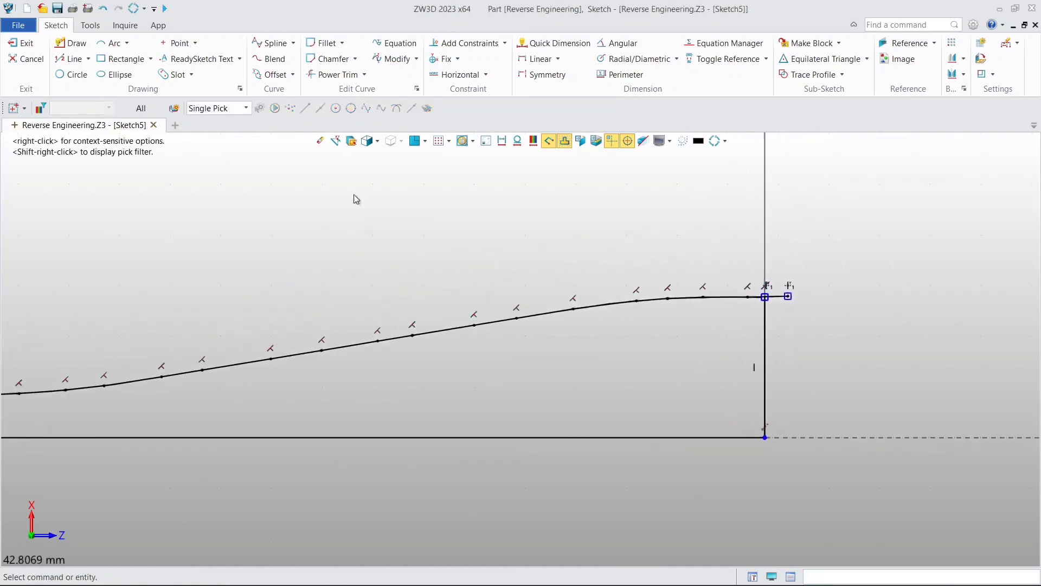
{"action": "left_click", "coordinate": [335, 75]}
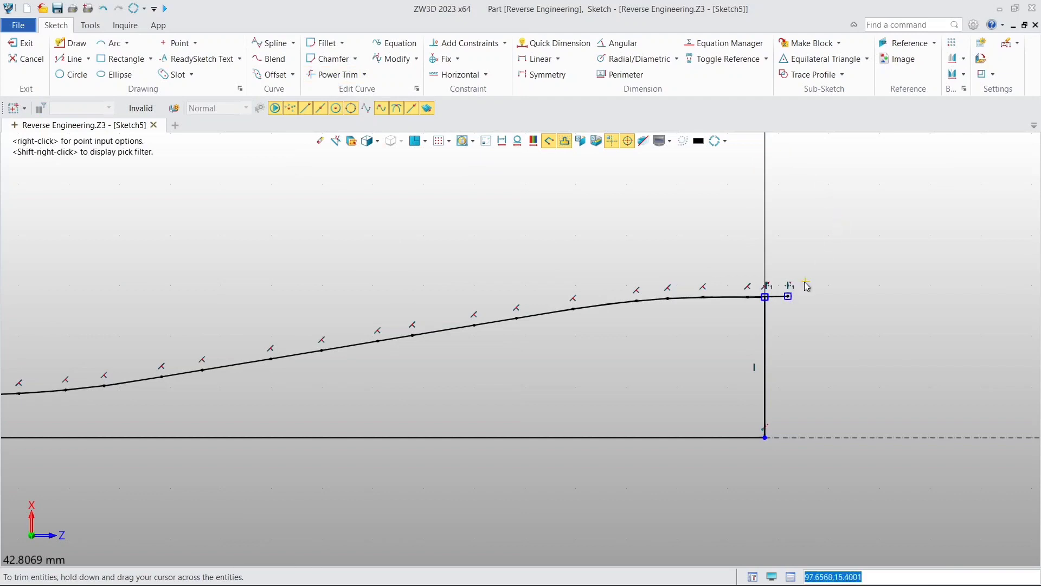
{"action": "left_click_drag", "start_coordinate": [786, 279], "coordinate": [788, 311]}
{"action": "middle_click_drag", "start_coordinate": [208, 408], "coordinate": [722, 294]}
{"action": "scroll", "coordinate": [221, 275], "scroll_direction": "up", "scroll_amount": 4}
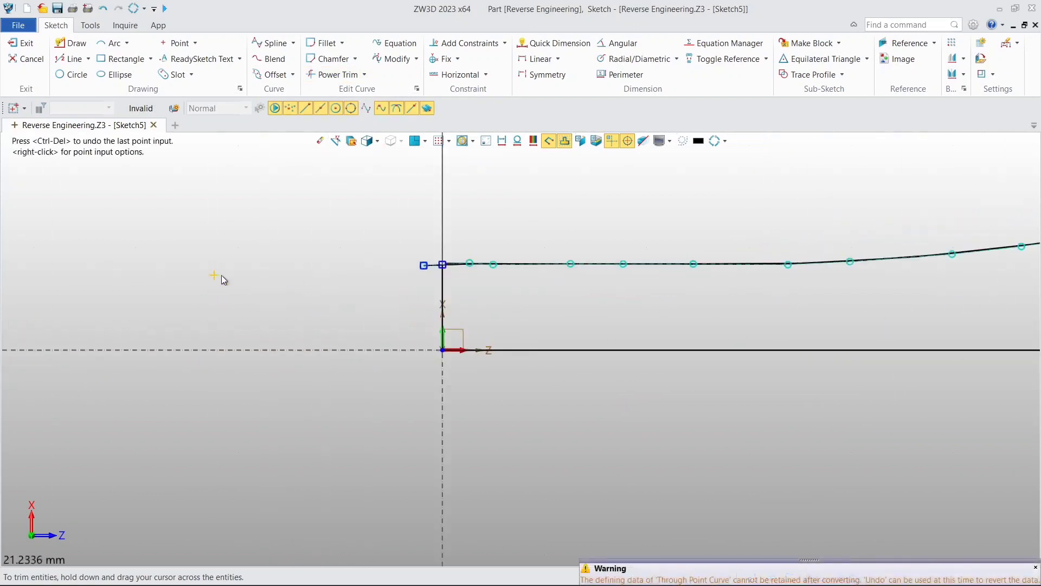
{"action": "left_click_drag", "start_coordinate": [497, 218], "coordinate": [503, 254]}
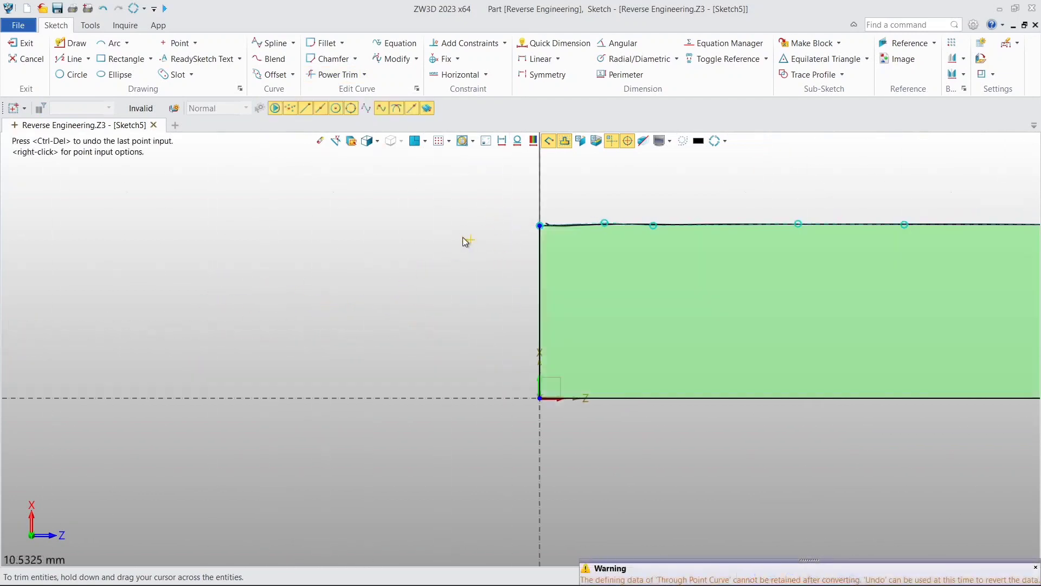
{"action": "scroll", "coordinate": [463, 236], "scroll_direction": "down", "scroll_amount": 5}
{"action": "middle_click_drag", "start_coordinate": [461, 233], "coordinate": [350, 268]}
{"action": "middle_click_drag", "start_coordinate": [595, 195], "coordinate": [410, 241]}
{"action": "scroll", "coordinate": [413, 242], "scroll_direction": "down", "scroll_amount": 1}
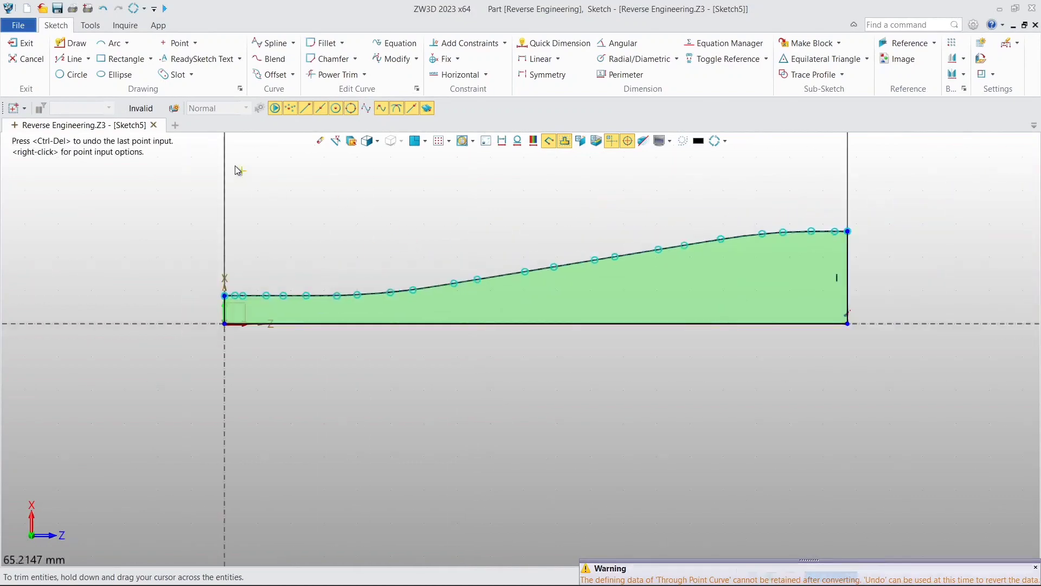
{"action": "left_click", "coordinate": [22, 41]}
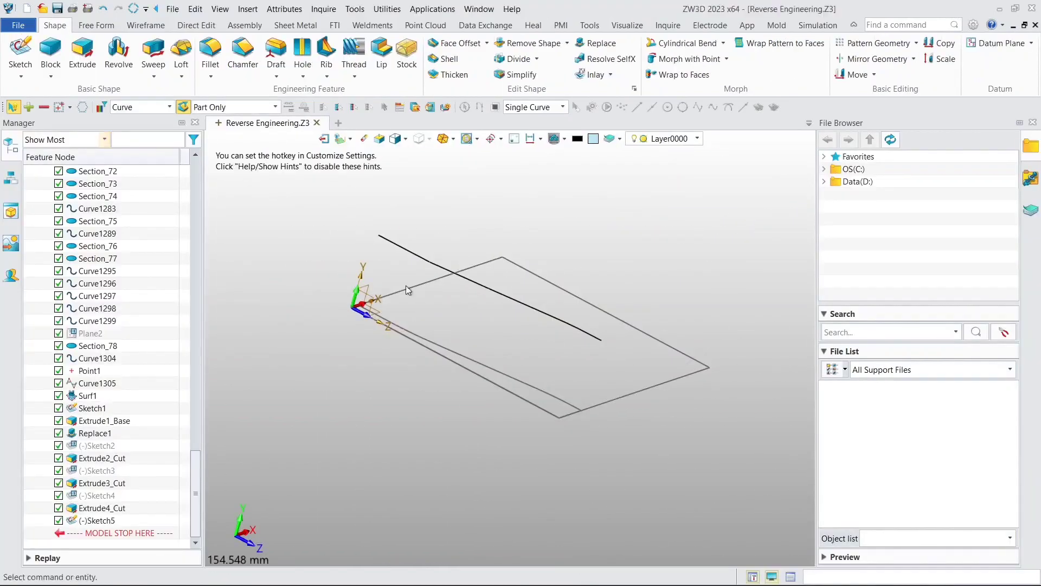
Show the hidden Demo_Block.stl mesh block.
{"action": "left_click_drag", "start_coordinate": [190, 458], "coordinate": [200, 181]}
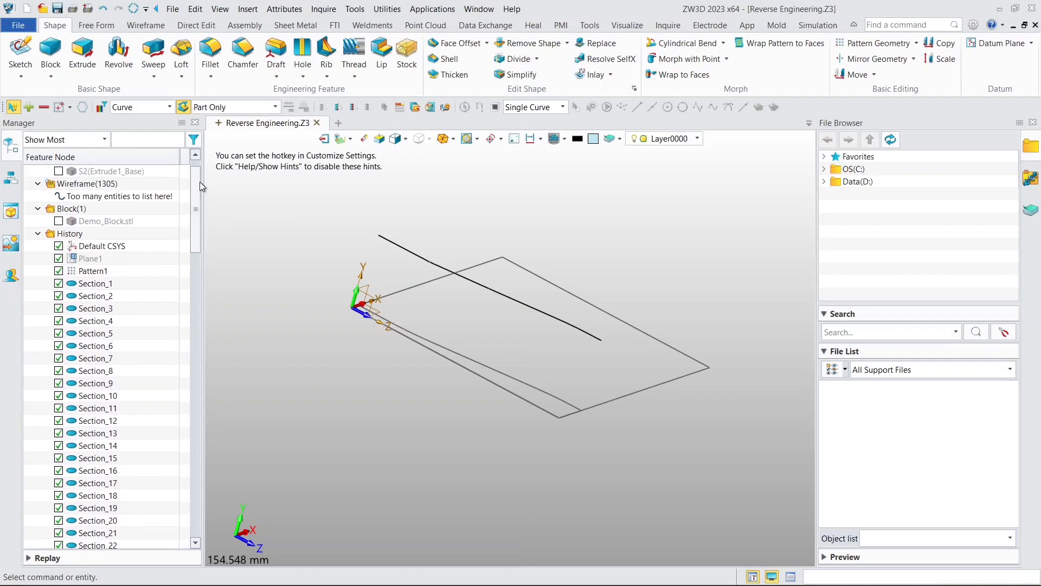
{"action": "left_click", "coordinate": [59, 221]}
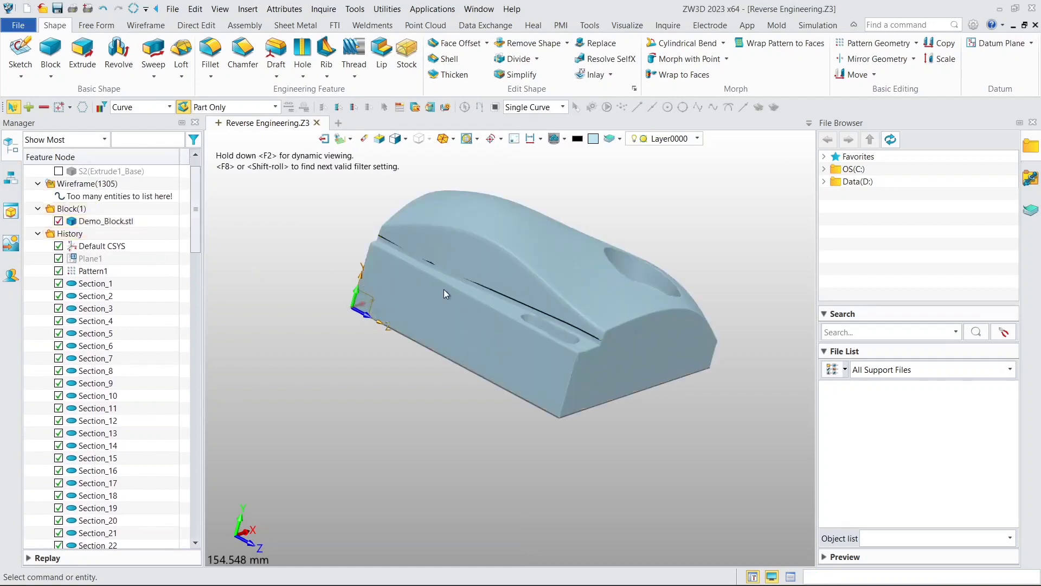
{"action": "middle_click_drag", "start_coordinate": [288, 287], "coordinate": [416, 295]}
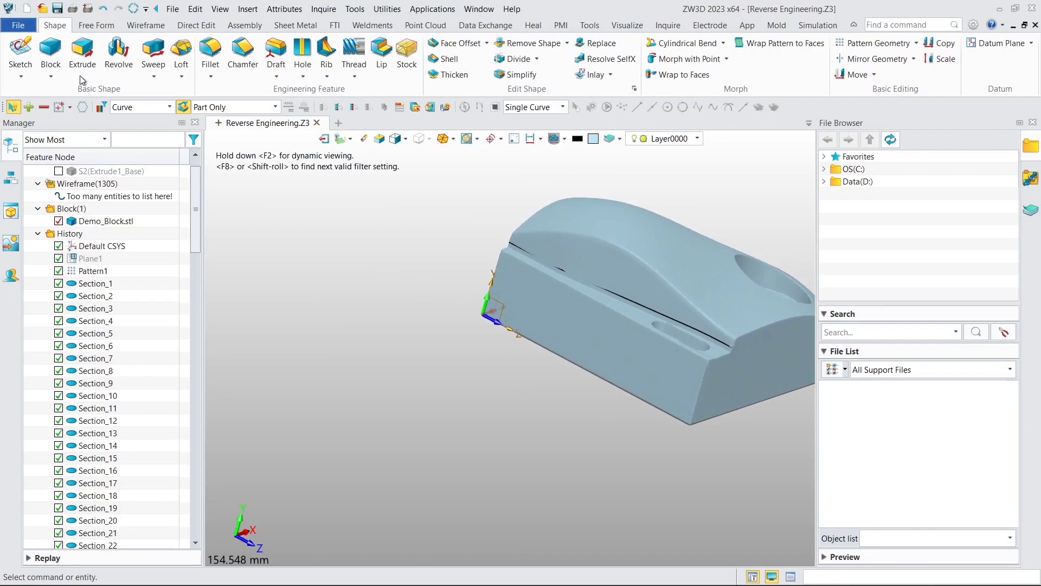
Set up a two-sided extrusion with Sketch5 as its profile.
{"action": "left_click", "coordinate": [71, 61]}
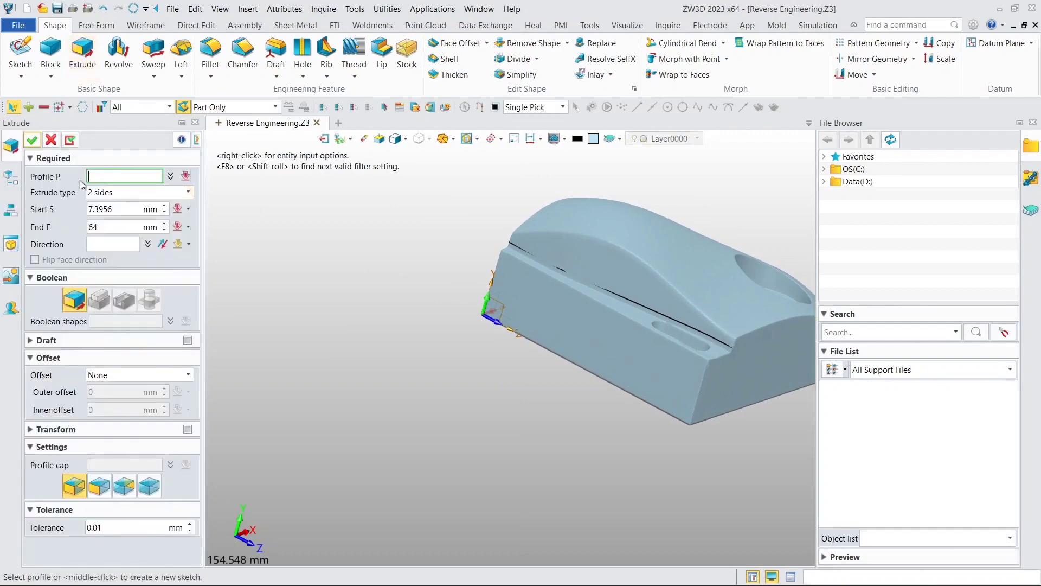
{"action": "left_click", "coordinate": [10, 178]}
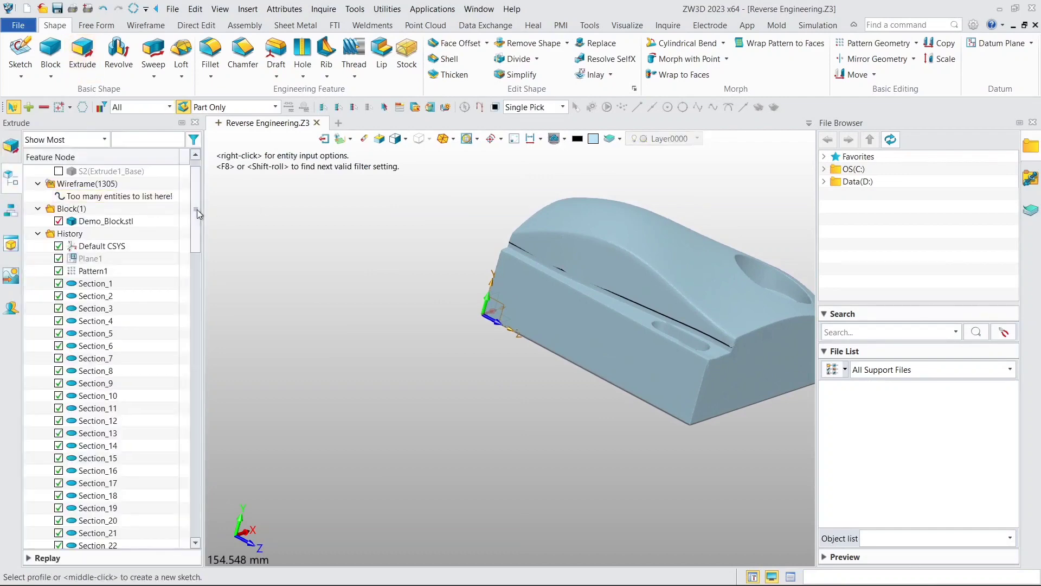
{"action": "left_click_drag", "start_coordinate": [197, 209], "coordinate": [196, 504]}
{"action": "left_click", "coordinate": [97, 520]}
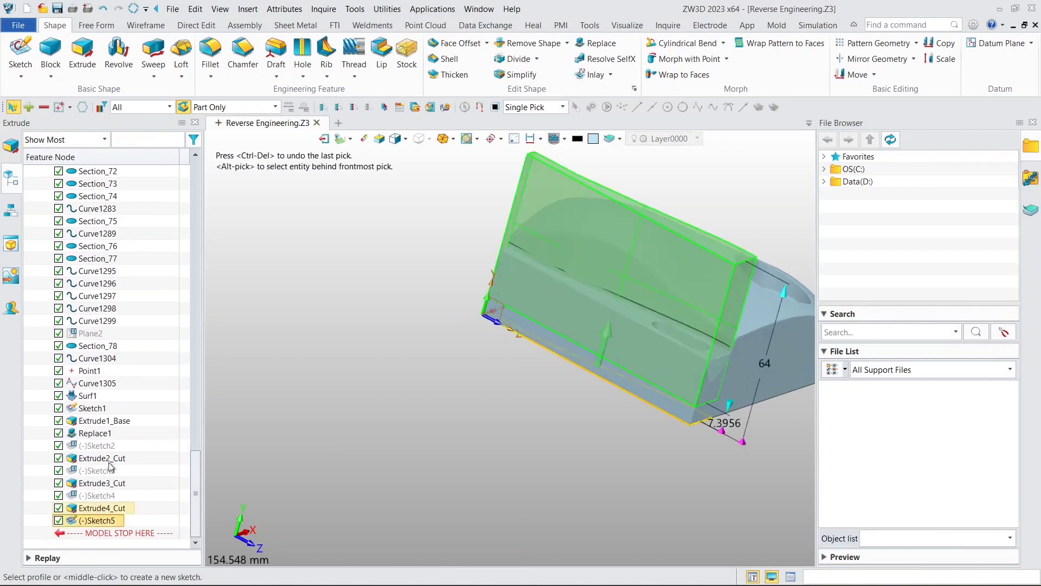
{"action": "left_click", "coordinate": [7, 148]}
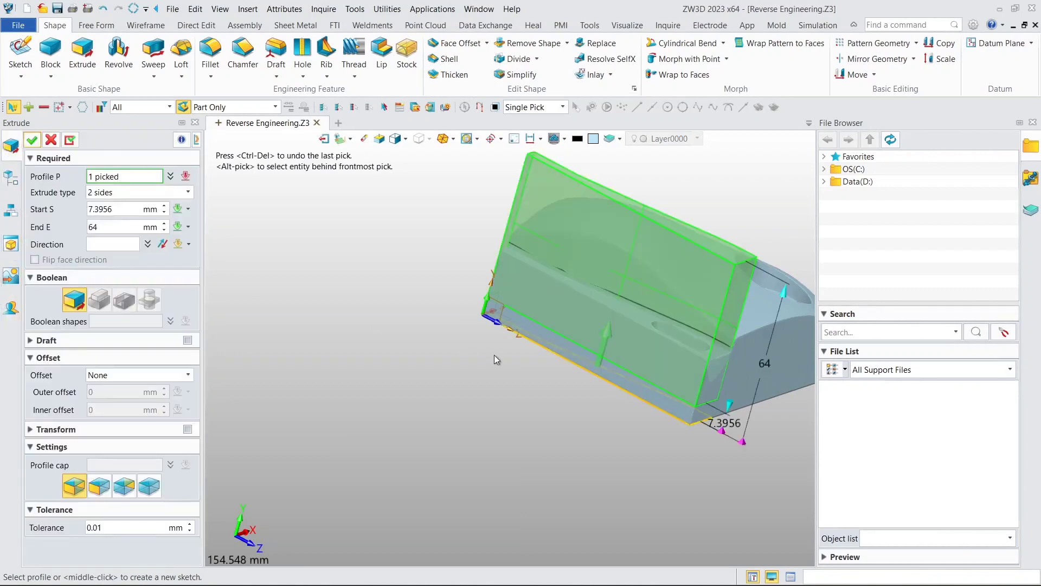
{"action": "middle_click_drag", "start_coordinate": [494, 355], "coordinate": [587, 358]}
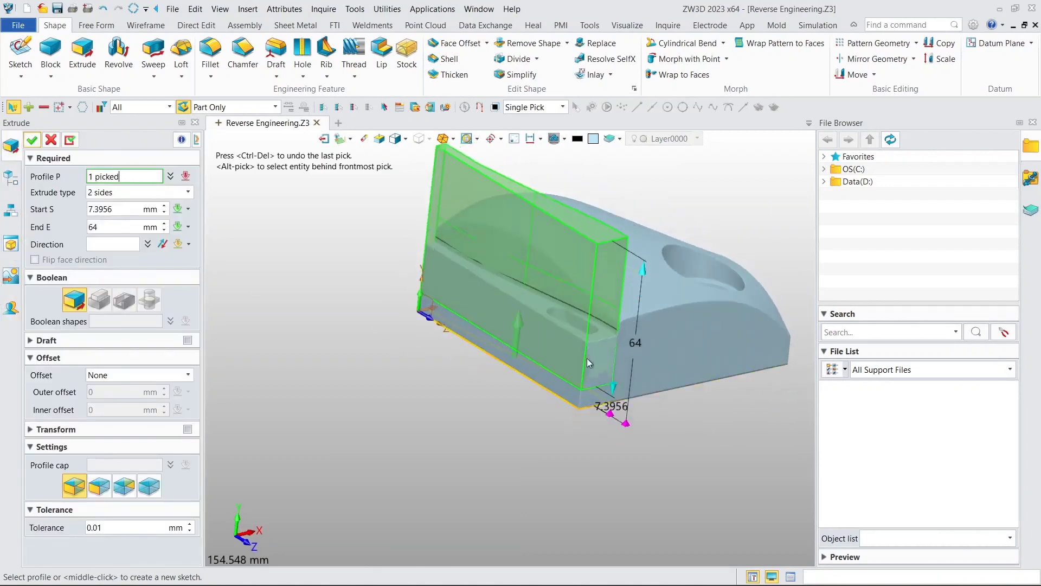
Set the extrusion's start with To Point at a mesh vertex on the flat side ledge, using wireframe display for the pick.
{"action": "left_click", "coordinate": [114, 209]}
{"action": "right_click", "coordinate": [344, 294]}
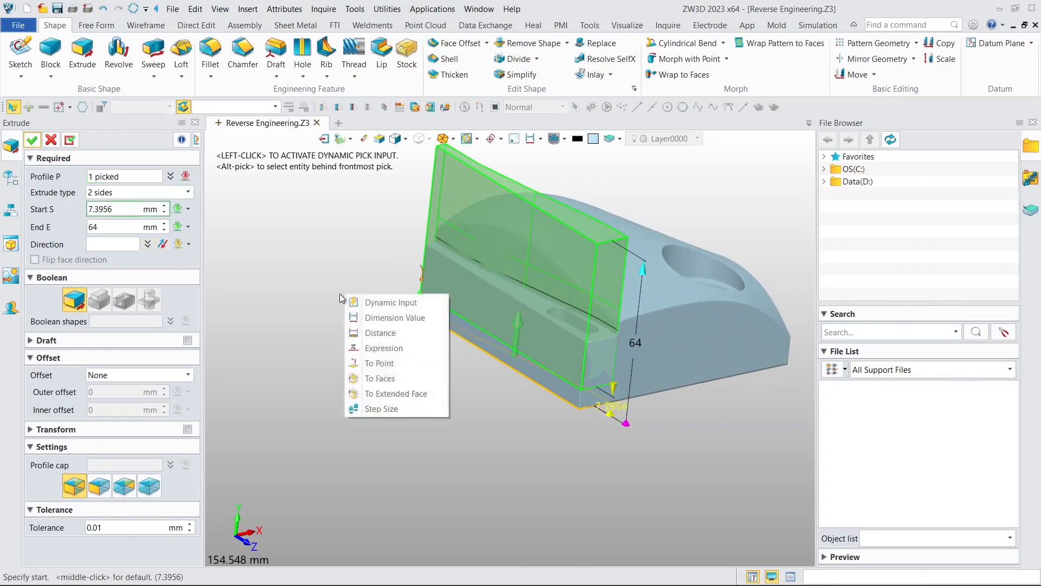
{"action": "left_click", "coordinate": [379, 363]}
{"action": "scroll", "coordinate": [525, 319], "scroll_direction": "up", "scroll_amount": 2}
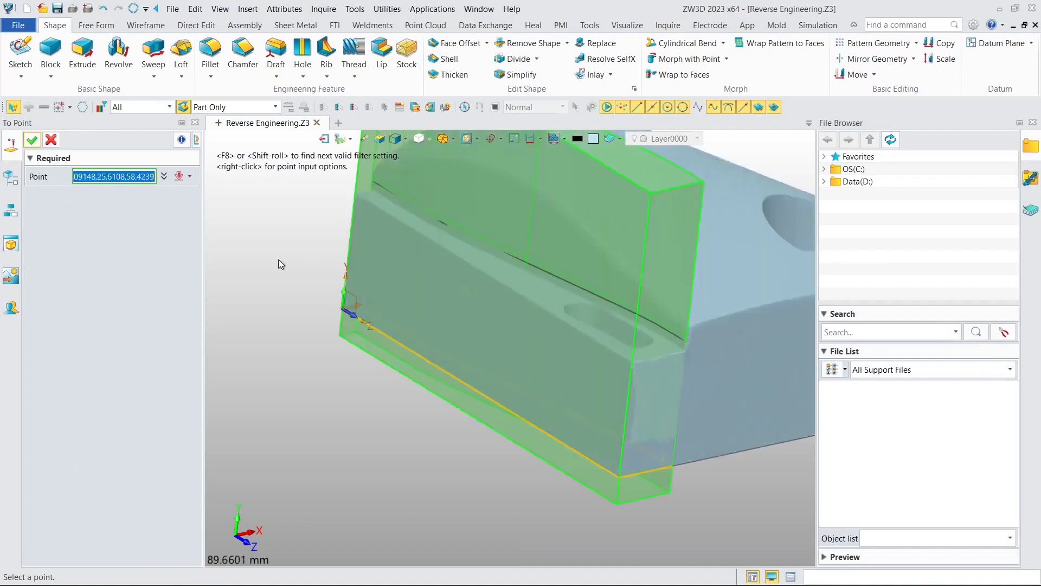
{"action": "middle_click_drag", "start_coordinate": [298, 223], "coordinate": [480, 282]}
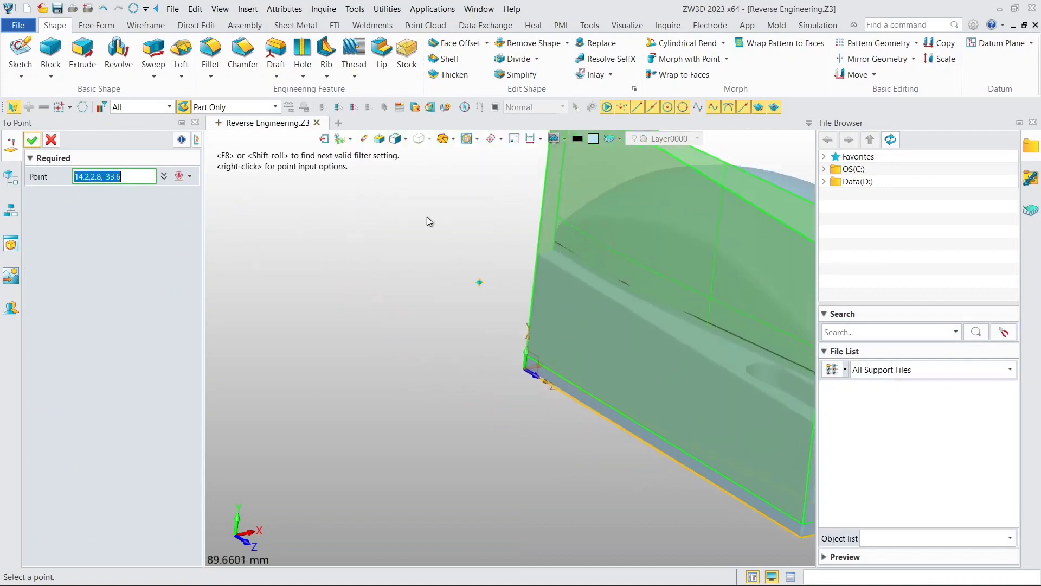
{"action": "left_click", "coordinate": [406, 140]}
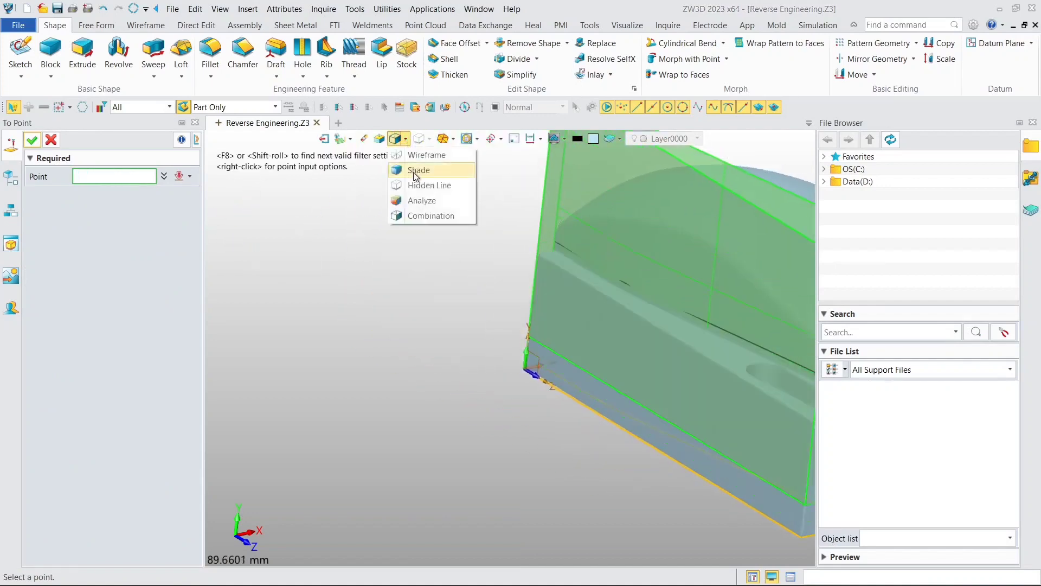
{"action": "left_click", "coordinate": [422, 153]}
{"action": "middle_click_drag", "start_coordinate": [504, 264], "coordinate": [185, 233]}
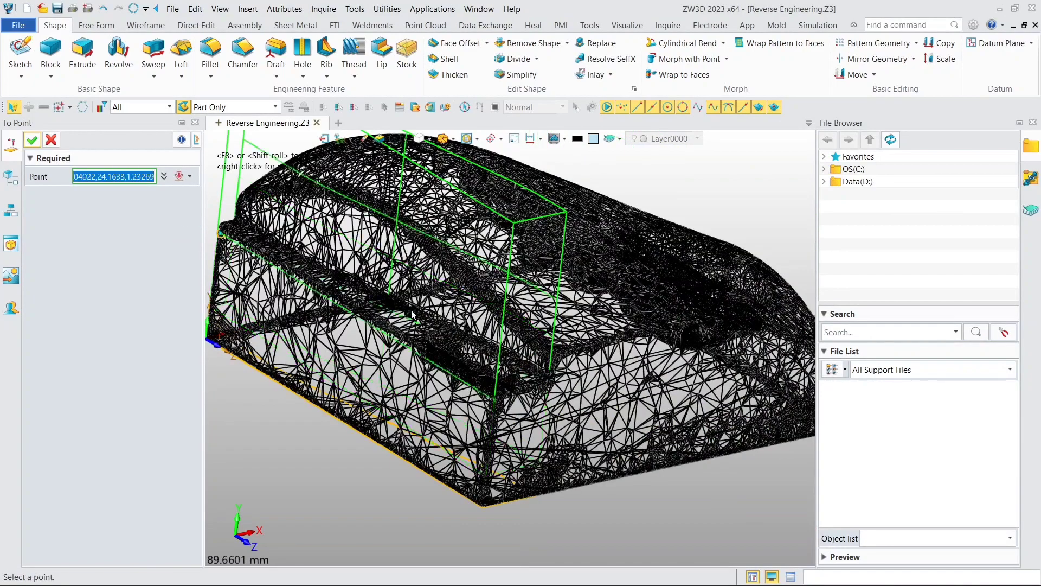
{"action": "middle_click_drag", "start_coordinate": [526, 341], "coordinate": [499, 321]}
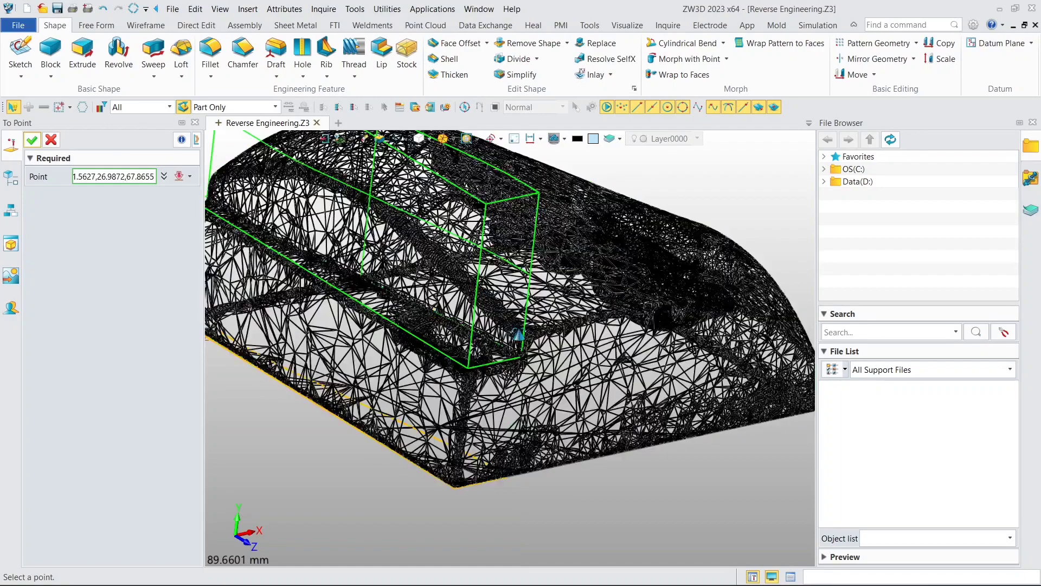
{"action": "middle_click_drag", "start_coordinate": [434, 312], "coordinate": [532, 339]}
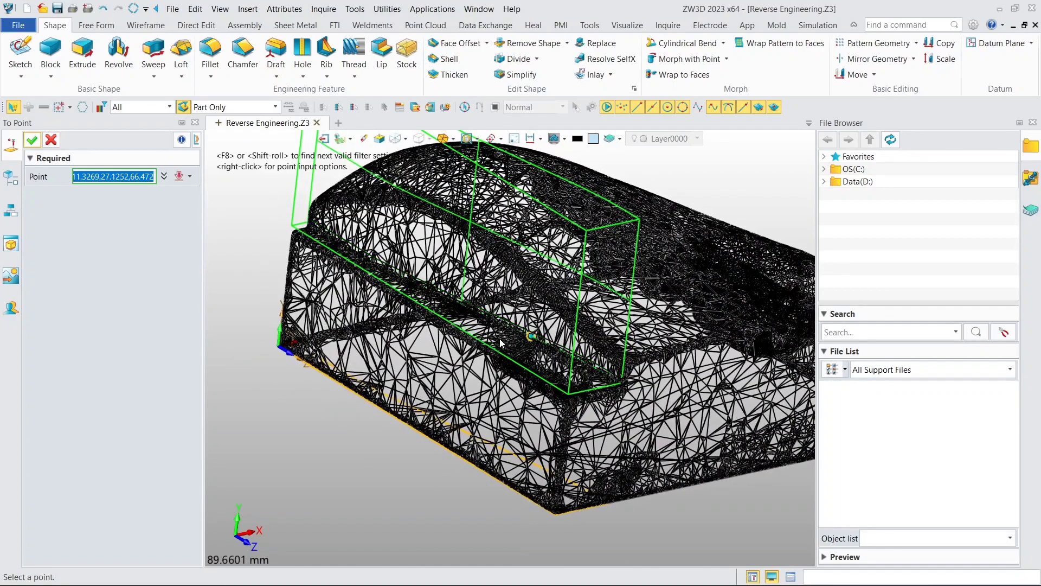
{"action": "scroll", "coordinate": [488, 347], "scroll_direction": "up", "scroll_amount": 5}
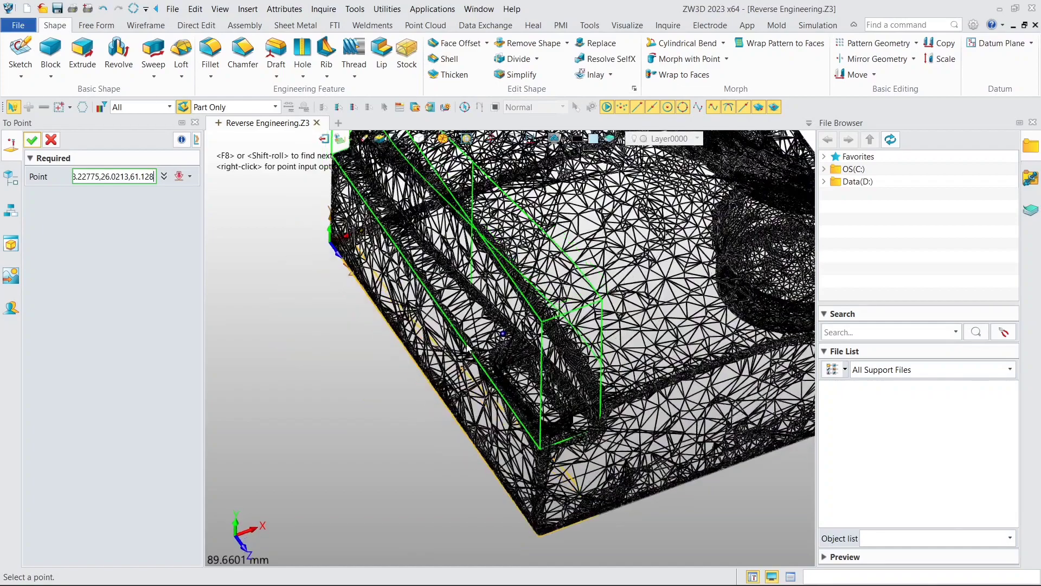
{"action": "scroll", "coordinate": [473, 324], "scroll_direction": "up", "scroll_amount": 5}
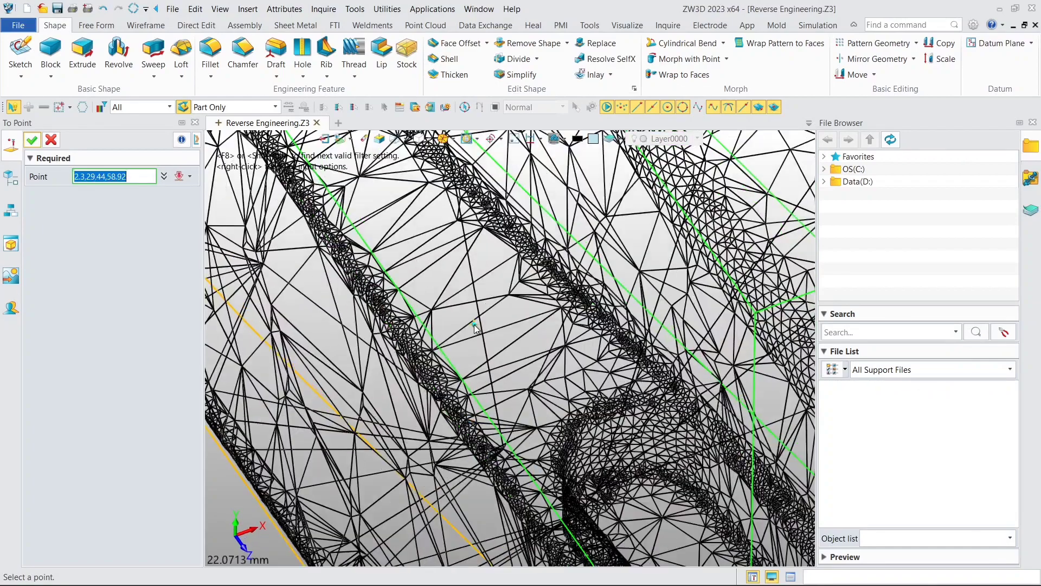
{"action": "scroll", "coordinate": [499, 304], "scroll_direction": "up", "scroll_amount": 2}
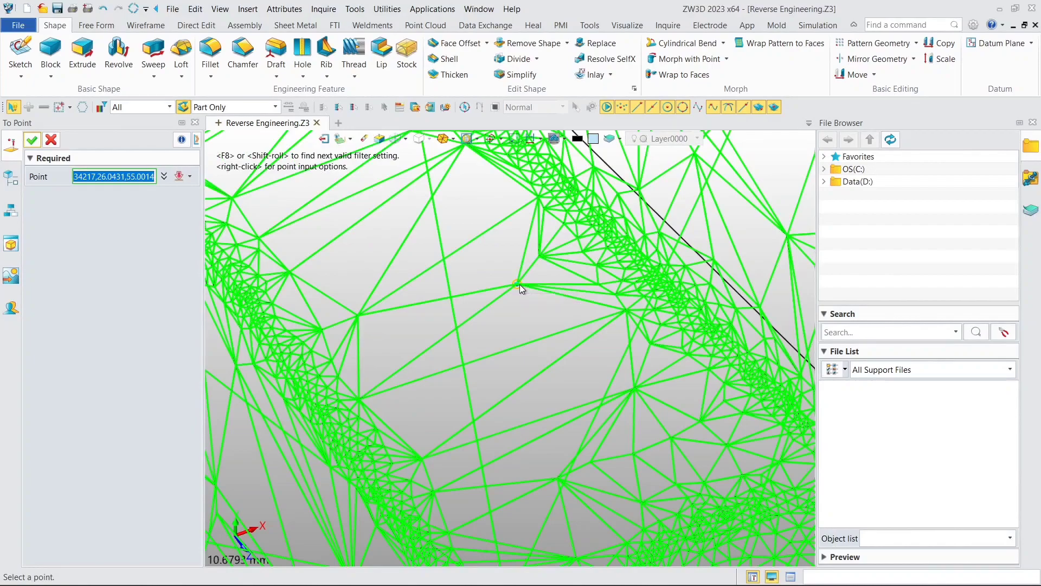
{"action": "left_click", "coordinate": [518, 284]}
{"action": "scroll", "coordinate": [519, 287], "scroll_direction": "down", "scroll_amount": 6}
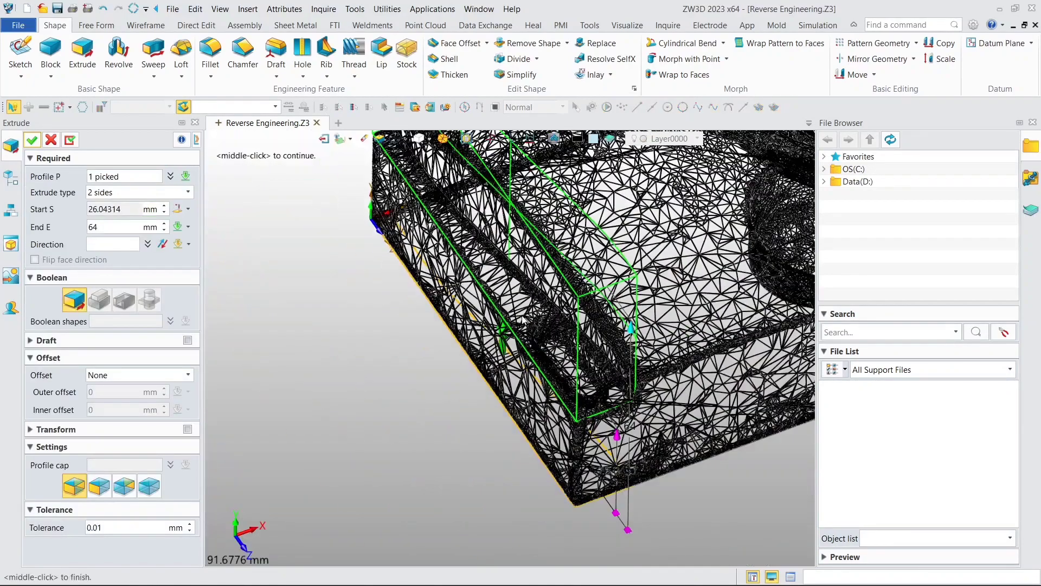
Restore the shaded display and create the extrusion from 26.04314 to 64 mm as a separate base solid.
{"action": "scroll", "coordinate": [522, 316], "scroll_direction": "down", "scroll_amount": 1}
{"action": "mouse_move", "coordinate": [537, 286]}
{"action": "right_mouse_down"}
{"action": "mouse_move", "coordinate": [545, 269]}
{"action": "mouse_move", "coordinate": [573, 265]}
{"action": "mouse_move", "coordinate": [532, 304]}
{"action": "right_mouse_up"}
{"action": "middle_click_drag", "start_coordinate": [568, 329], "coordinate": [577, 410]}
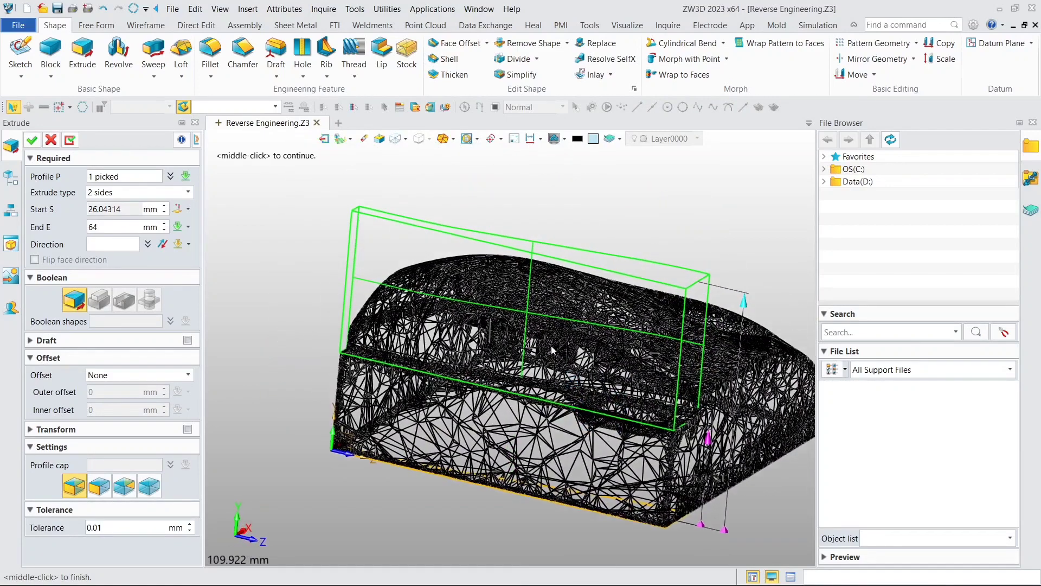
{"action": "left_click", "coordinate": [407, 141]}
{"action": "left_click", "coordinate": [420, 167]}
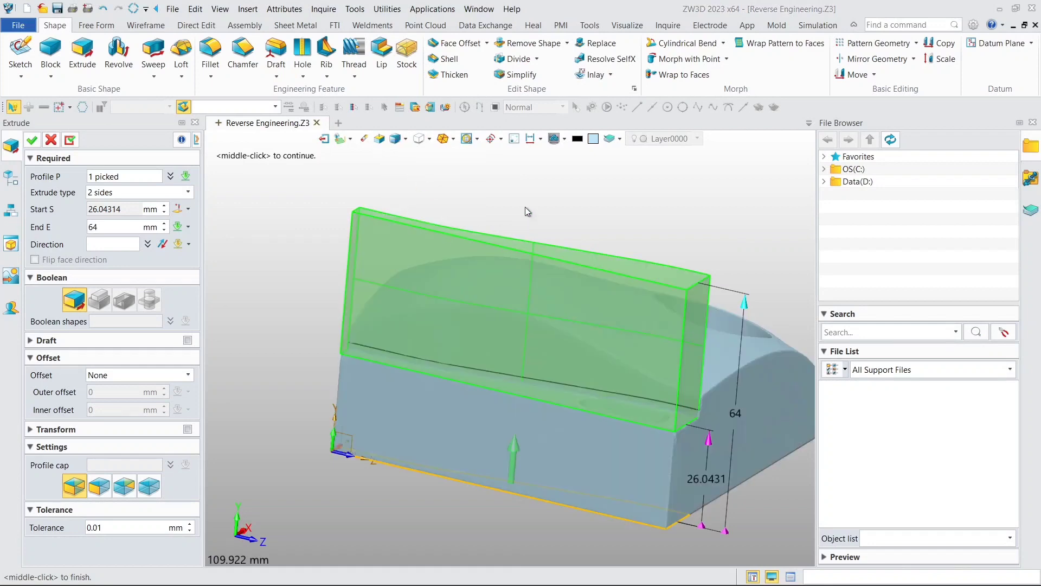
{"action": "right_click_drag", "start_coordinate": [525, 207], "coordinate": [445, 198]}
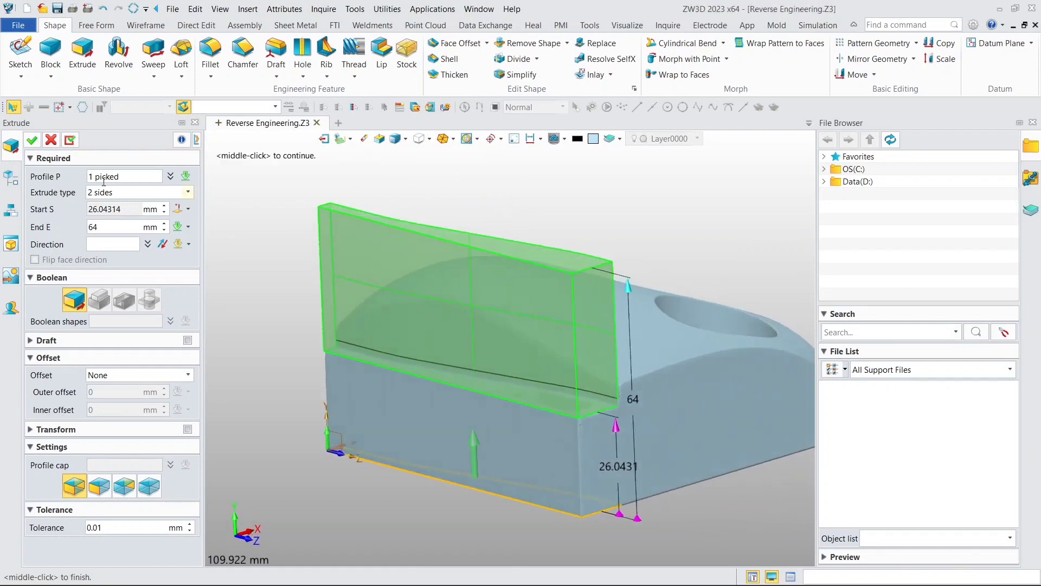
{"action": "left_click", "coordinate": [31, 140]}
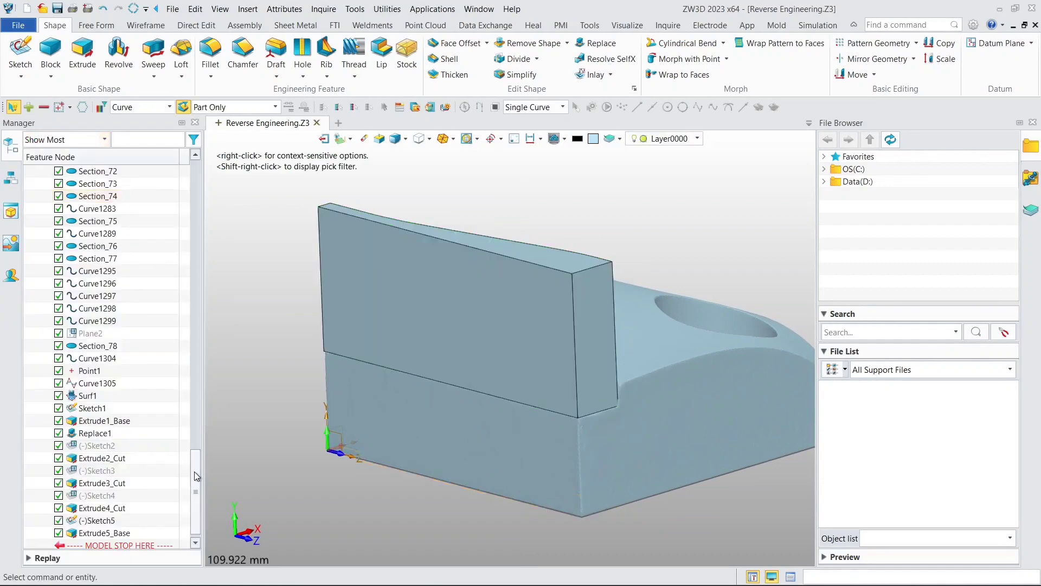
Show the hidden Extrude1_Base solid and redefine the Extrude5_Base feature with the Remove Boolean so it cuts the side ledge.
{"action": "left_click_drag", "start_coordinate": [195, 473], "coordinate": [205, 182]}
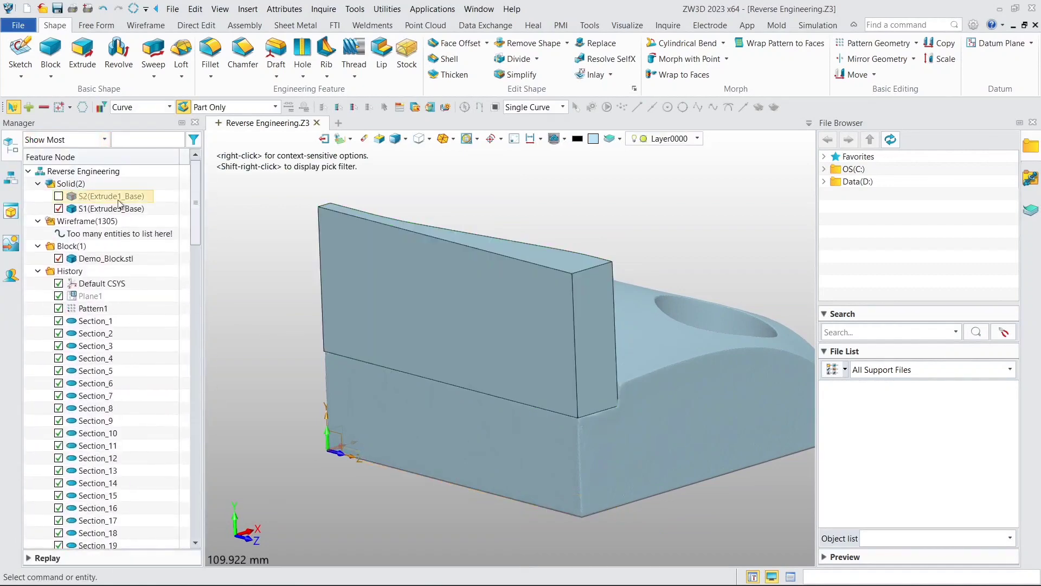
{"action": "left_click", "coordinate": [59, 197]}
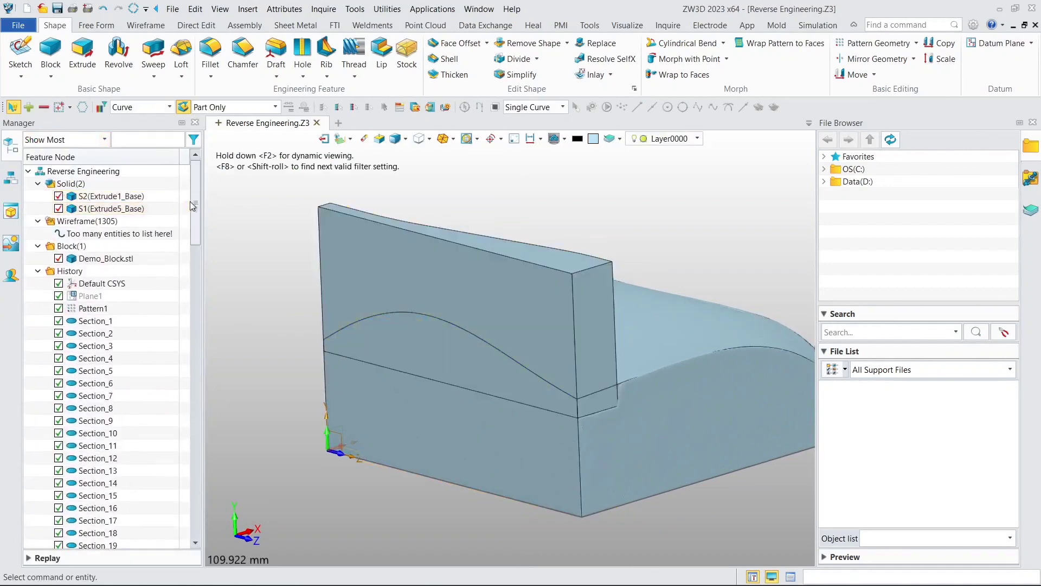
{"action": "left_click_drag", "start_coordinate": [193, 205], "coordinate": [125, 523]}
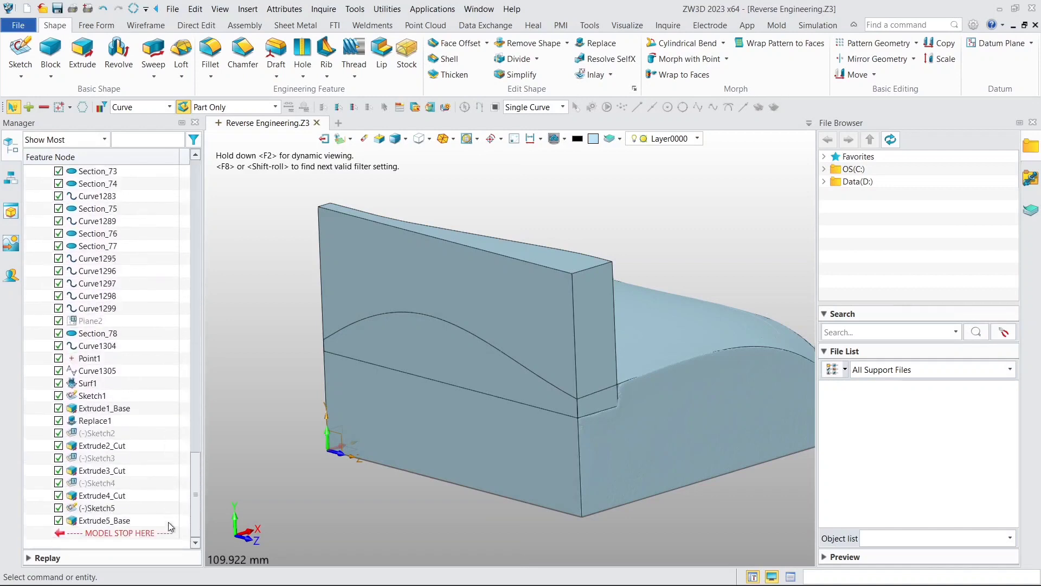
{"action": "double_click", "coordinate": [117, 520]}
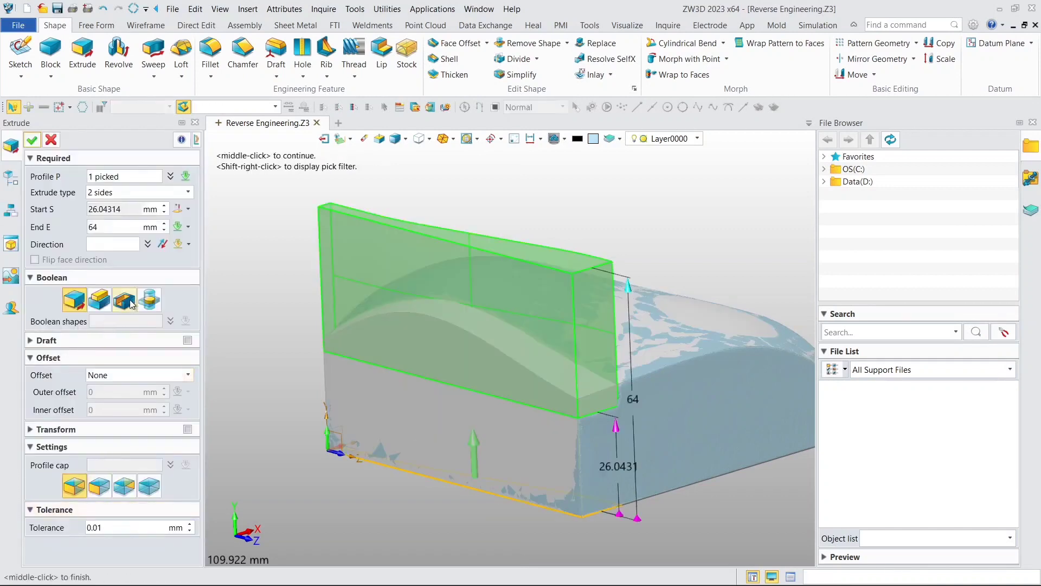
{"action": "left_click", "coordinate": [125, 302]}
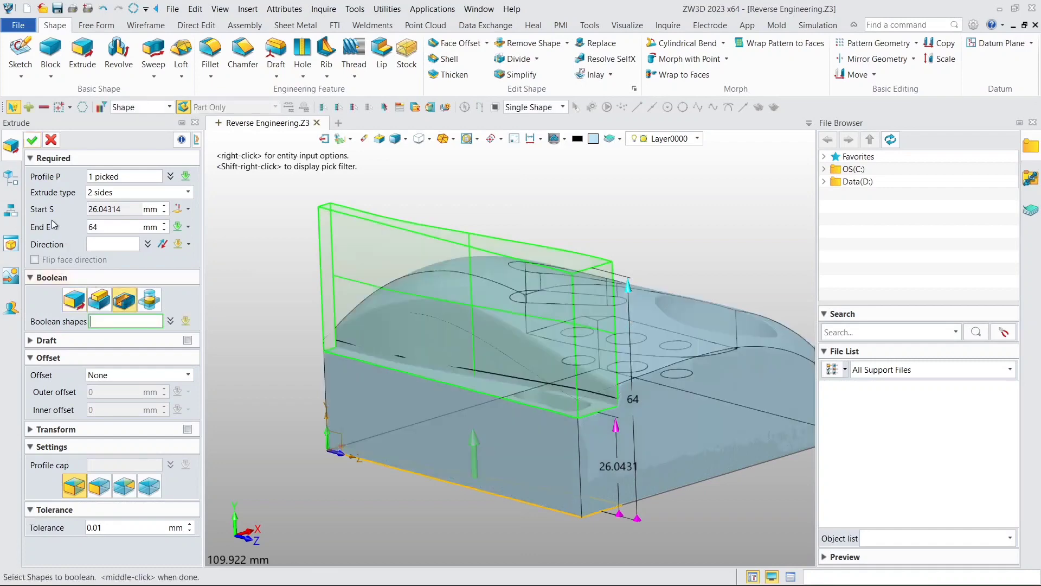
{"action": "left_click", "coordinate": [31, 142]}
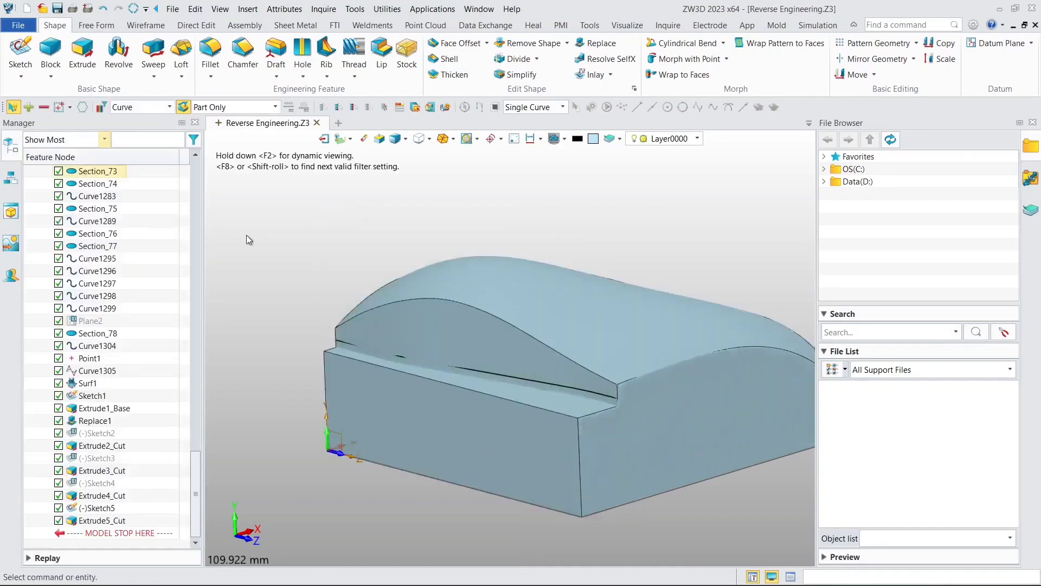
Hide the rebuilt Extrude1_Base solid and unblank all wireframe section curves over the mesh.
{"action": "middle_click_drag", "start_coordinate": [441, 218], "coordinate": [426, 267]}
{"action": "right_click_drag", "start_coordinate": [426, 267], "coordinate": [337, 245]}
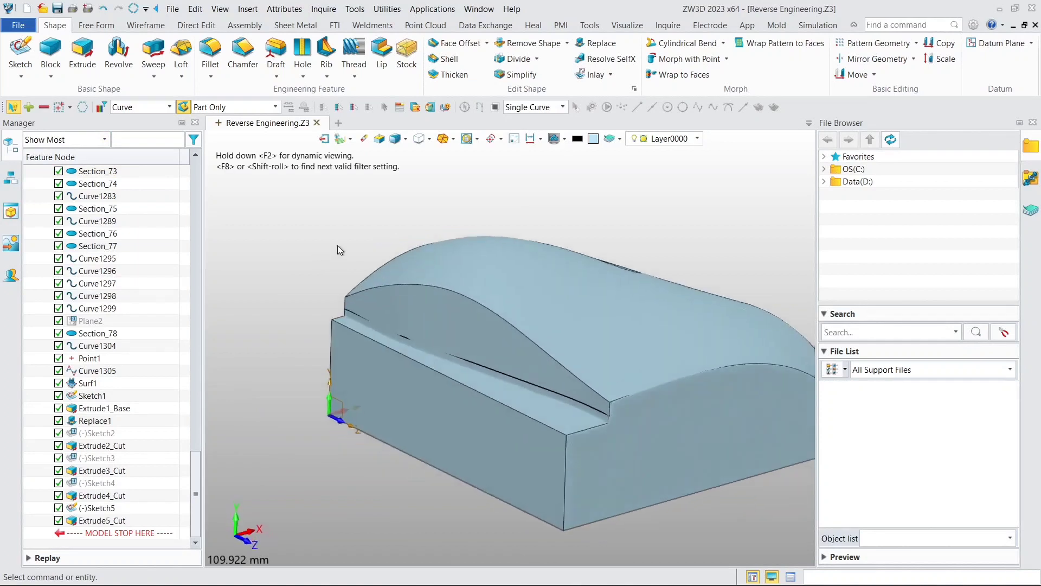
{"action": "middle_click_drag", "start_coordinate": [418, 245], "coordinate": [450, 261]}
{"action": "scroll", "coordinate": [452, 258], "scroll_direction": "down", "scroll_amount": 2}
{"action": "right_click_drag", "start_coordinate": [515, 239], "coordinate": [481, 262]}
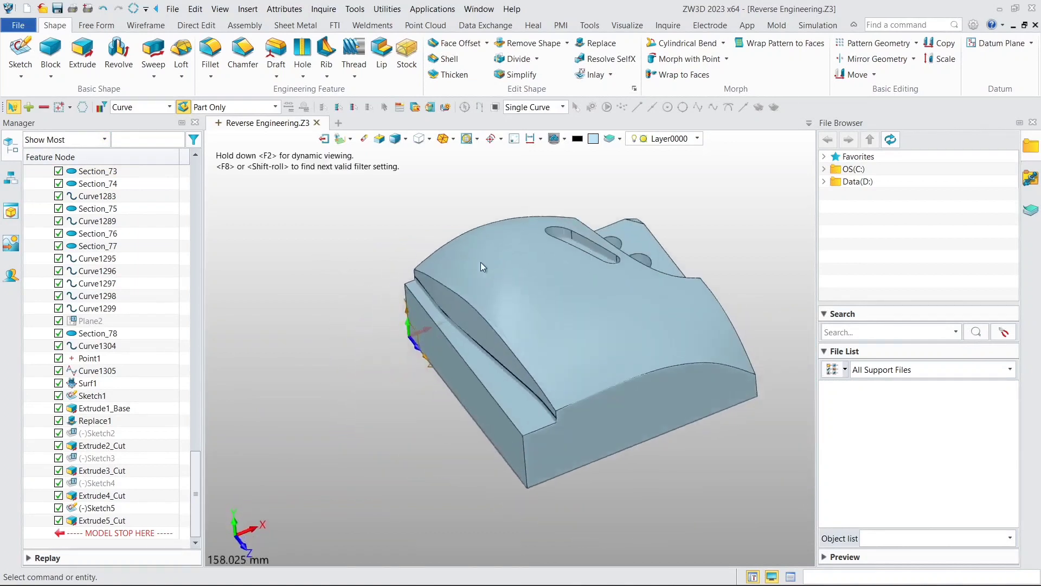
{"action": "middle_click_drag", "start_coordinate": [336, 267], "coordinate": [378, 308]}
{"action": "left_click_drag", "start_coordinate": [197, 477], "coordinate": [216, 177]}
{"action": "middle_click_drag", "start_coordinate": [473, 403], "coordinate": [454, 370]}
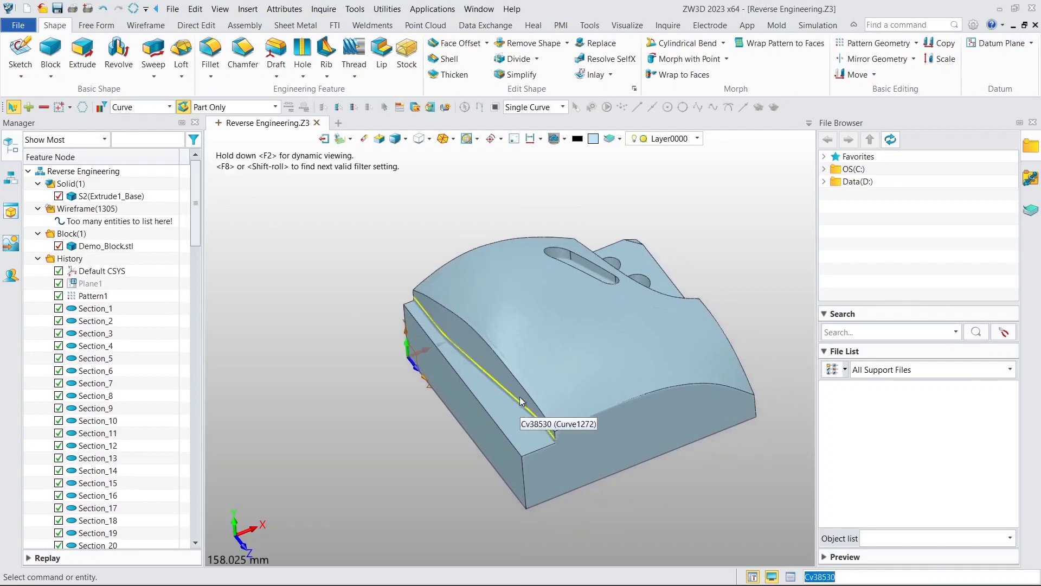
{"action": "left_click", "coordinate": [58, 196]}
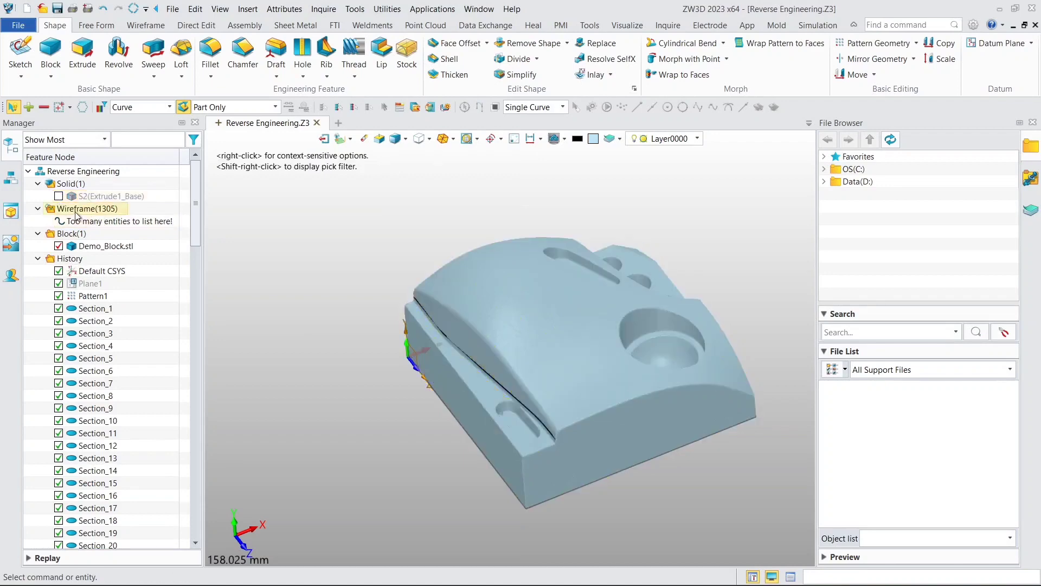
{"action": "right_click", "coordinate": [76, 216]}
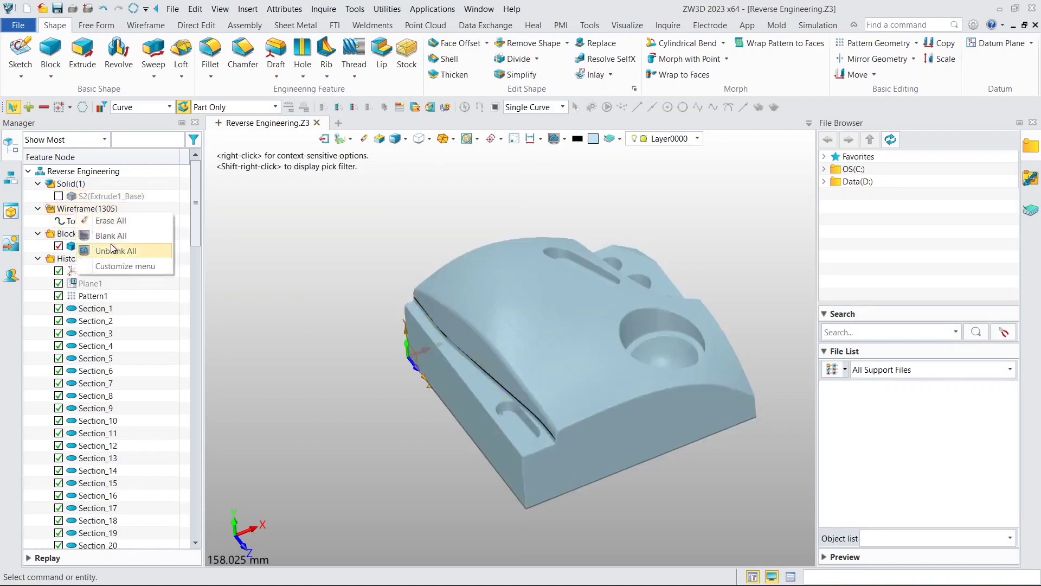
{"action": "left_click", "coordinate": [109, 251]}
Show only the closed section curve inside the slot pocket on the side ledge, and keep that display status.
{"action": "scroll", "coordinate": [445, 415], "scroll_direction": "up", "scroll_amount": 8}
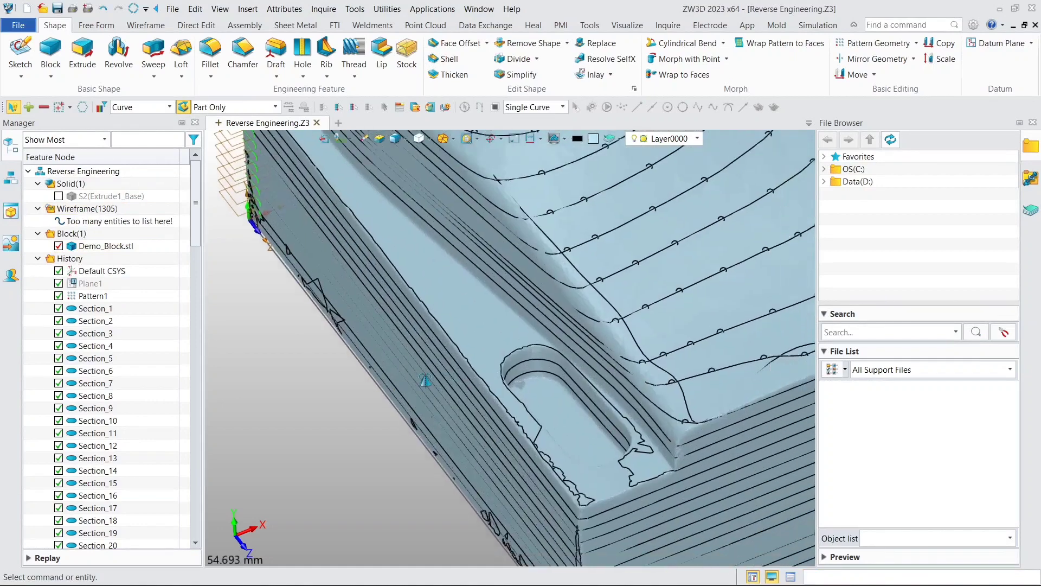
{"action": "scroll", "coordinate": [466, 363], "scroll_direction": "up", "scroll_amount": 4}
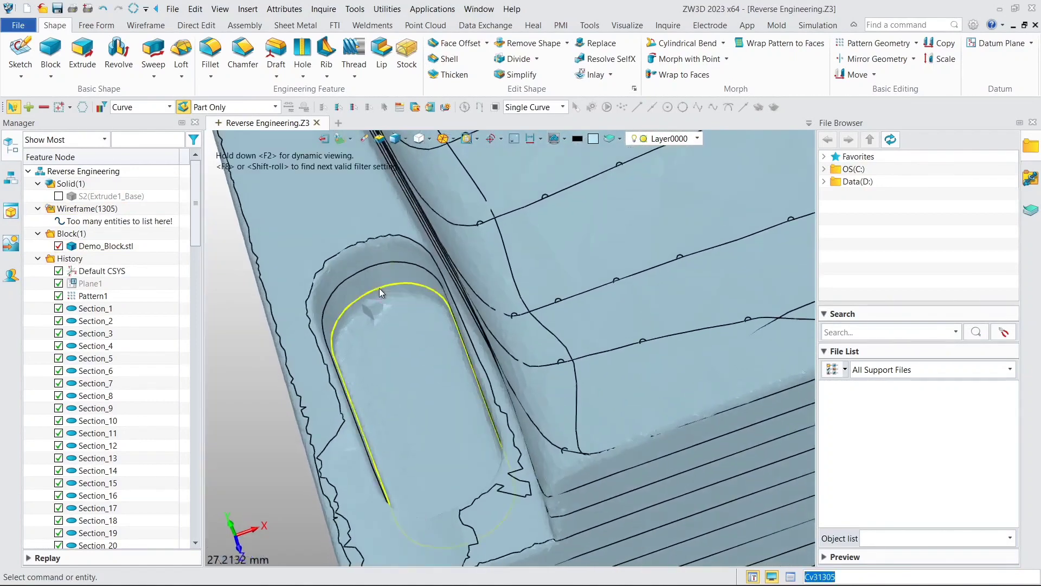
{"action": "right_click", "coordinate": [383, 286]}
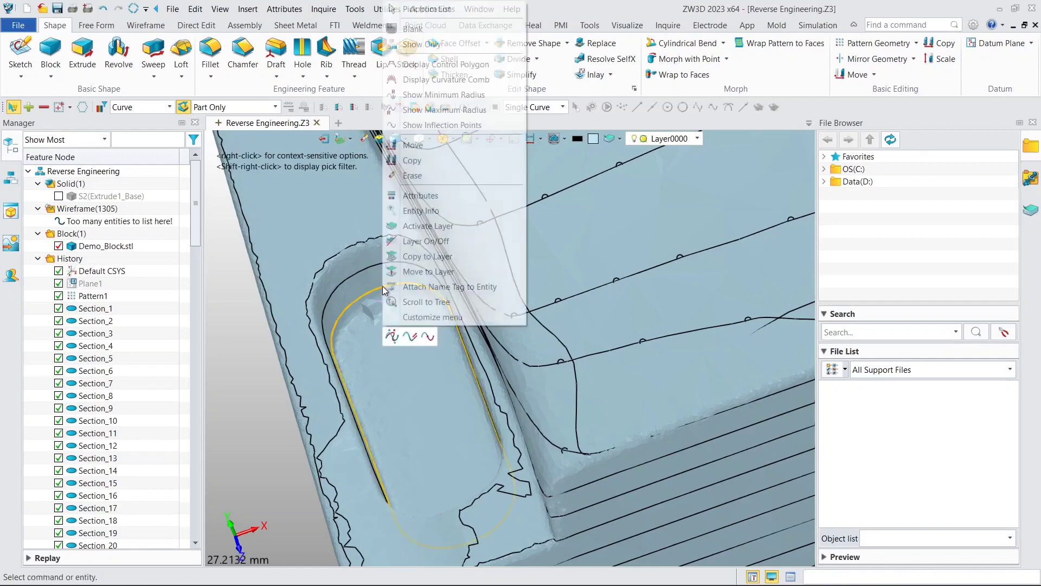
{"action": "left_click", "coordinate": [415, 44]}
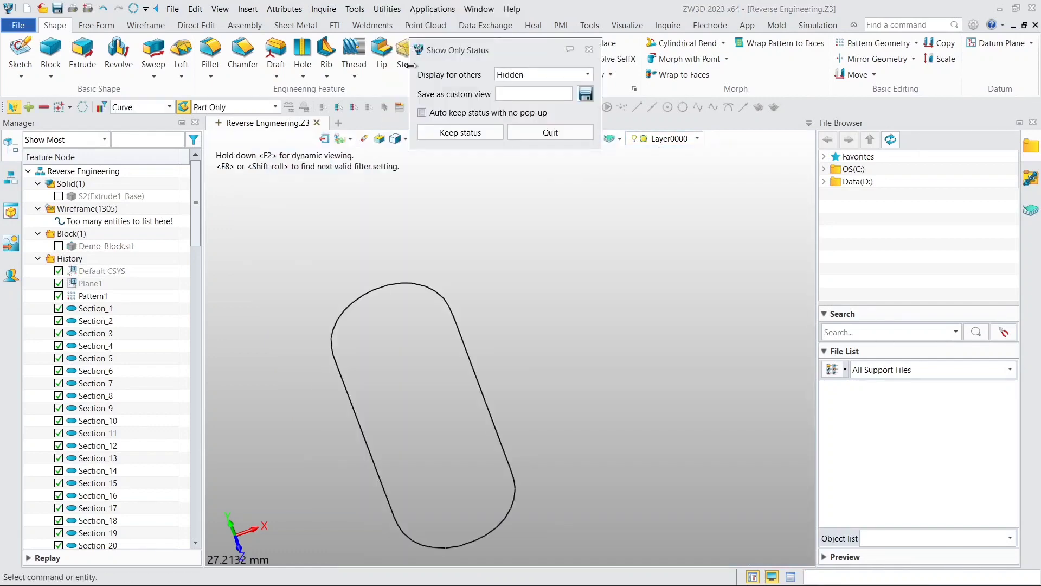
{"action": "left_click", "coordinate": [455, 133]}
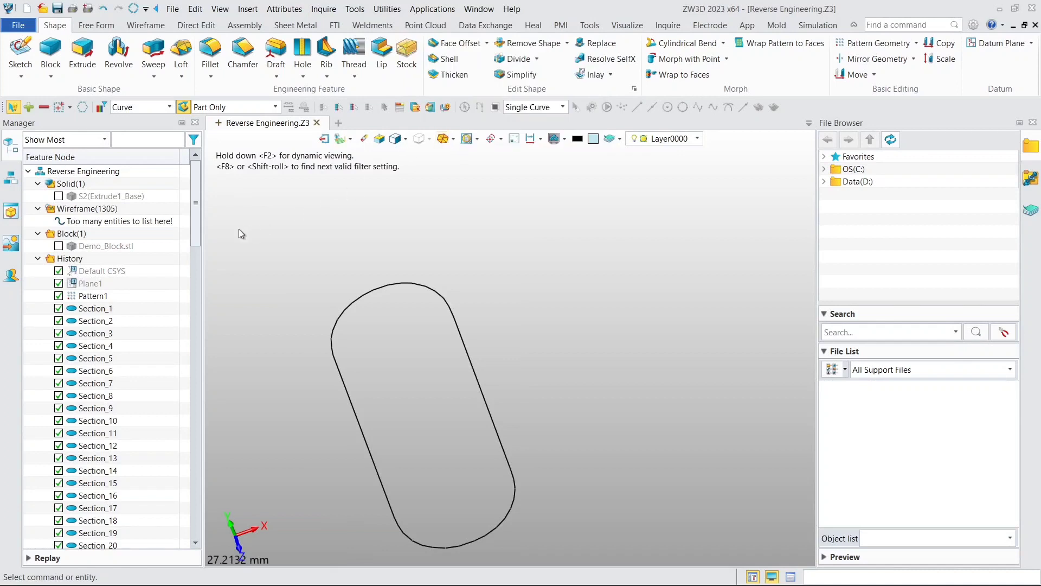
Unblank the Default CSYS and start a sketch on its XZ plane.
{"action": "right_click", "coordinate": [119, 274]}
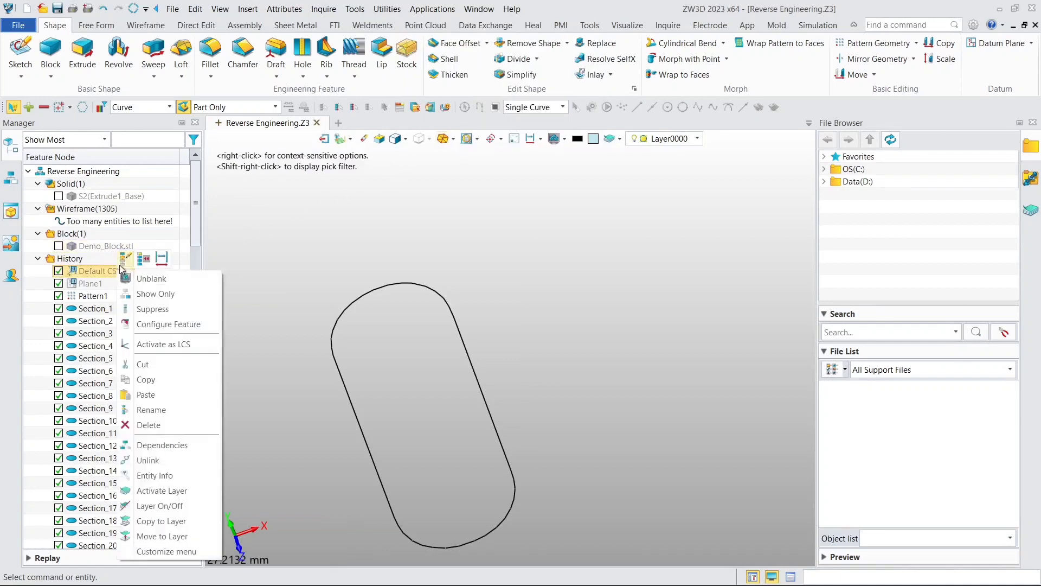
{"action": "left_click", "coordinate": [145, 276]}
{"action": "scroll", "coordinate": [235, 248], "scroll_direction": "down", "scroll_amount": 3}
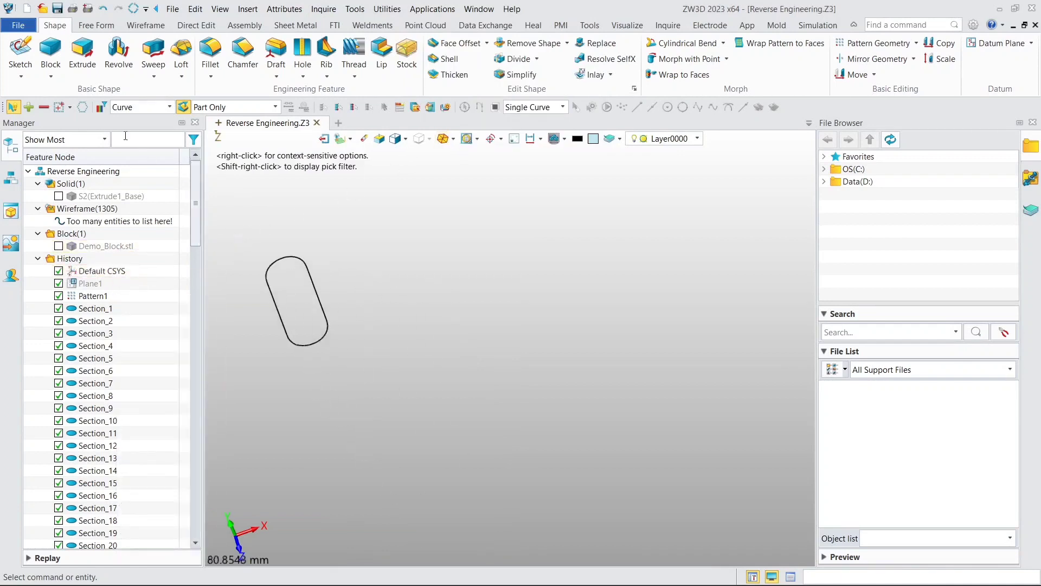
{"action": "left_click", "coordinate": [22, 60]}
{"action": "scroll", "coordinate": [505, 289], "scroll_direction": "down", "scroll_amount": 4}
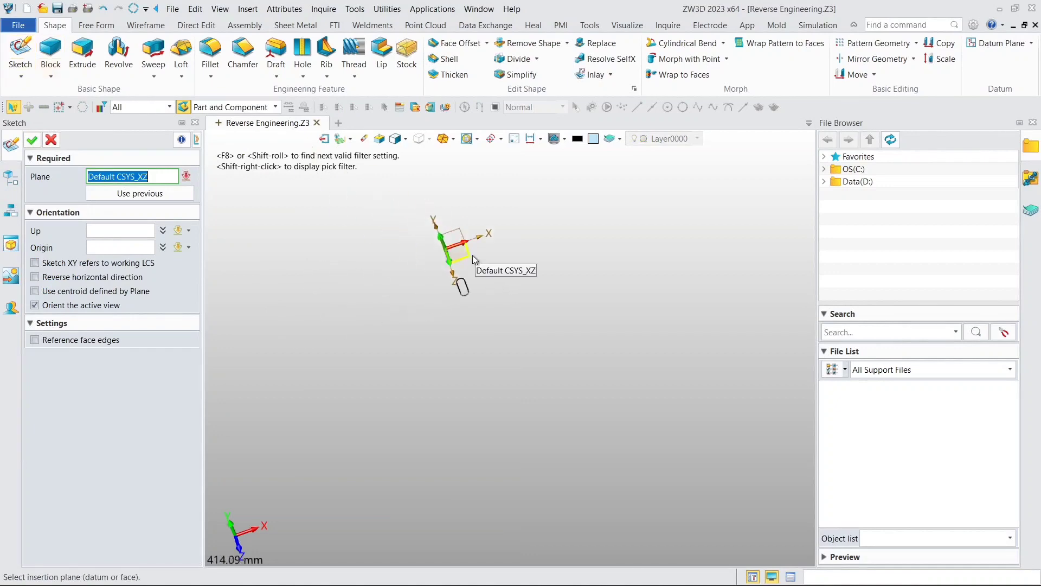
{"action": "left_click", "coordinate": [473, 255]}
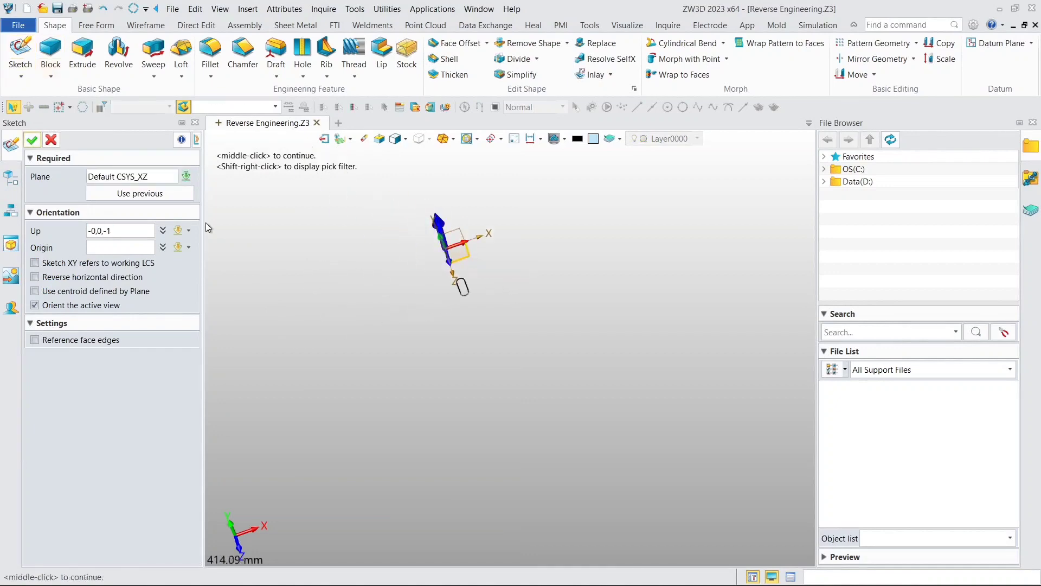
{"action": "left_click", "coordinate": [31, 142]}
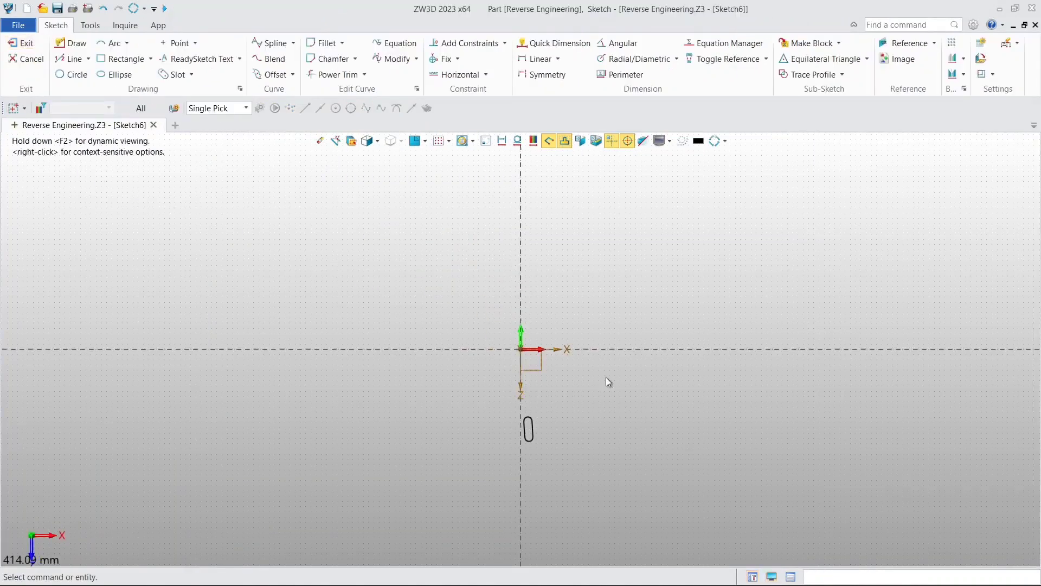
Draw a three-point circle of about 7.76 mm diameter over the section curve's rounded end nearer the sketch origin.
{"action": "scroll", "coordinate": [565, 312], "scroll_direction": "up", "scroll_amount": 5}
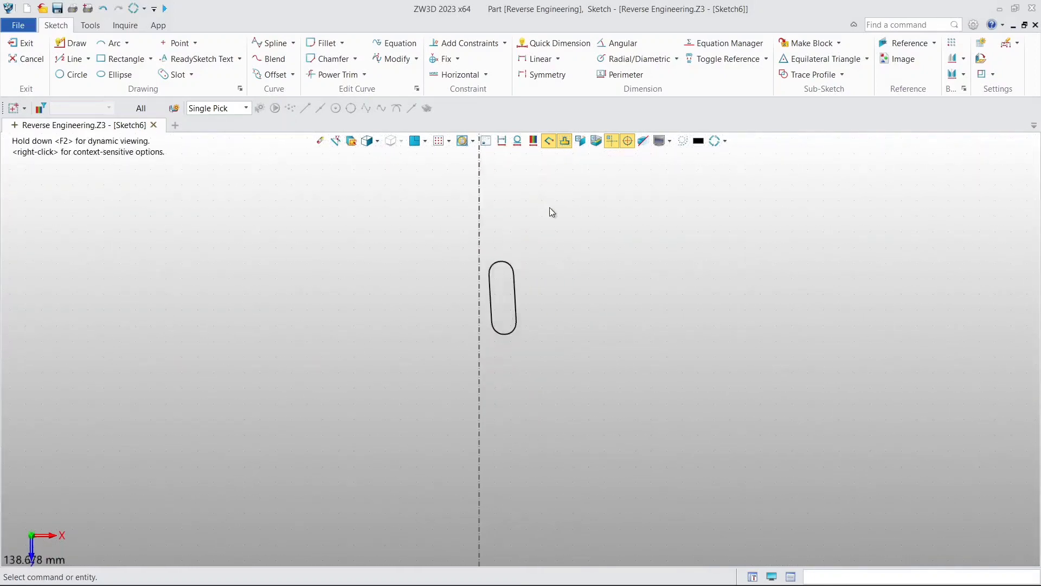
{"action": "scroll", "coordinate": [550, 211], "scroll_direction": "up", "scroll_amount": 2}
{"action": "left_click", "coordinate": [86, 78]}
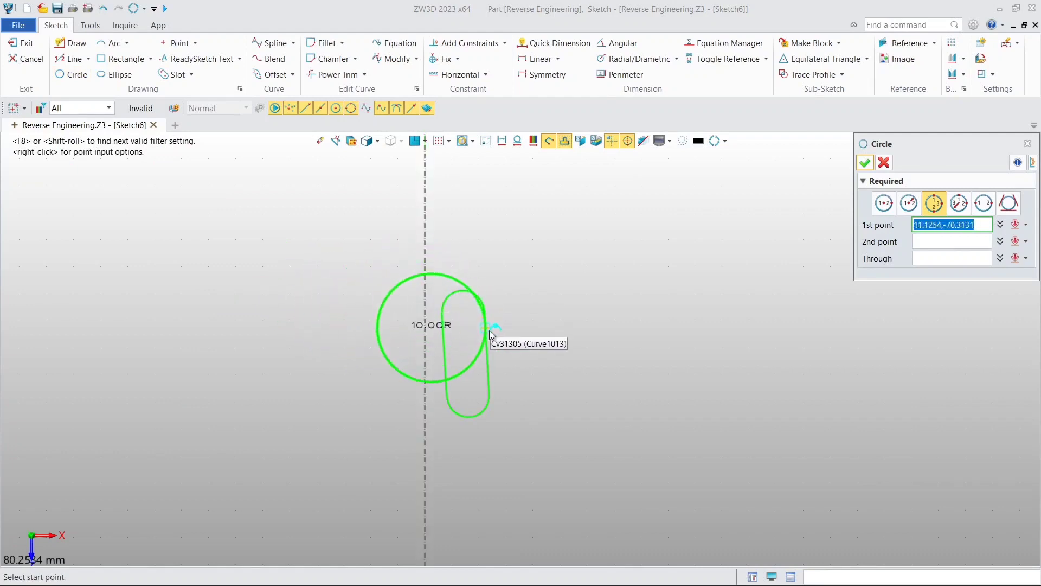
{"action": "scroll", "coordinate": [447, 302], "scroll_direction": "up", "scroll_amount": 2}
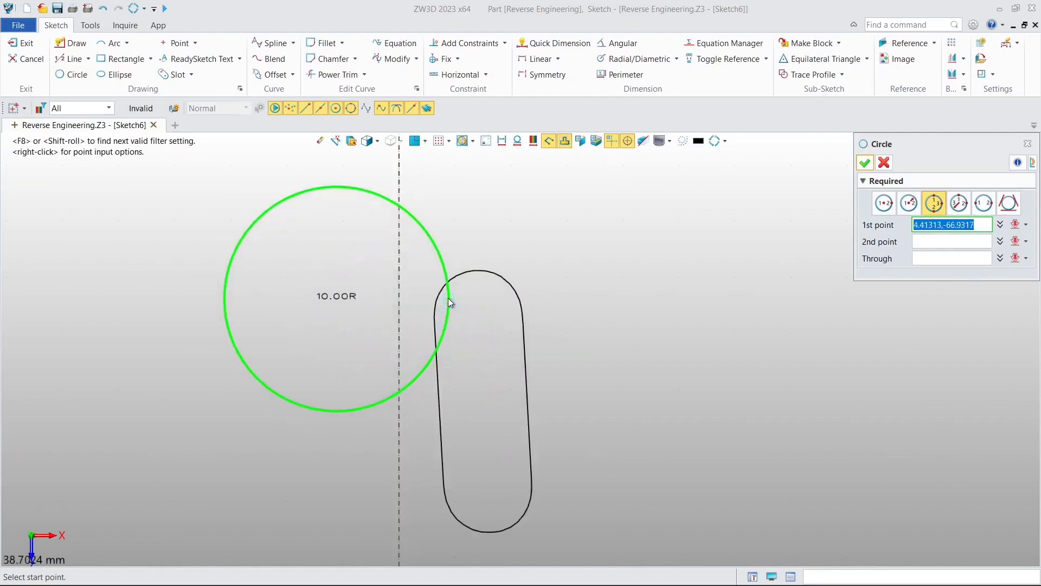
{"action": "left_click", "coordinate": [441, 292]}
{"action": "left_click", "coordinate": [503, 278]}
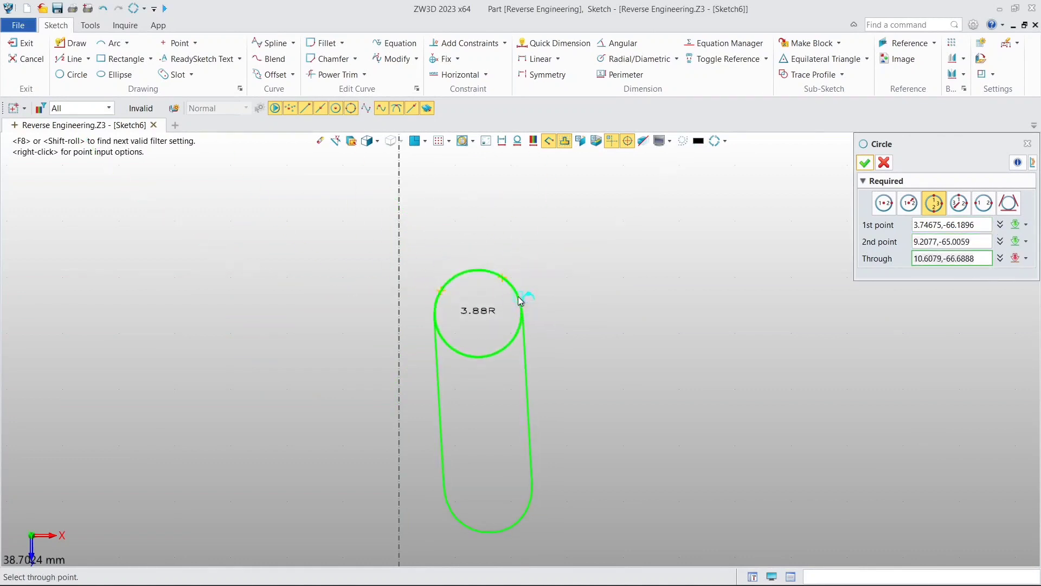
{"action": "left_click", "coordinate": [518, 296]}
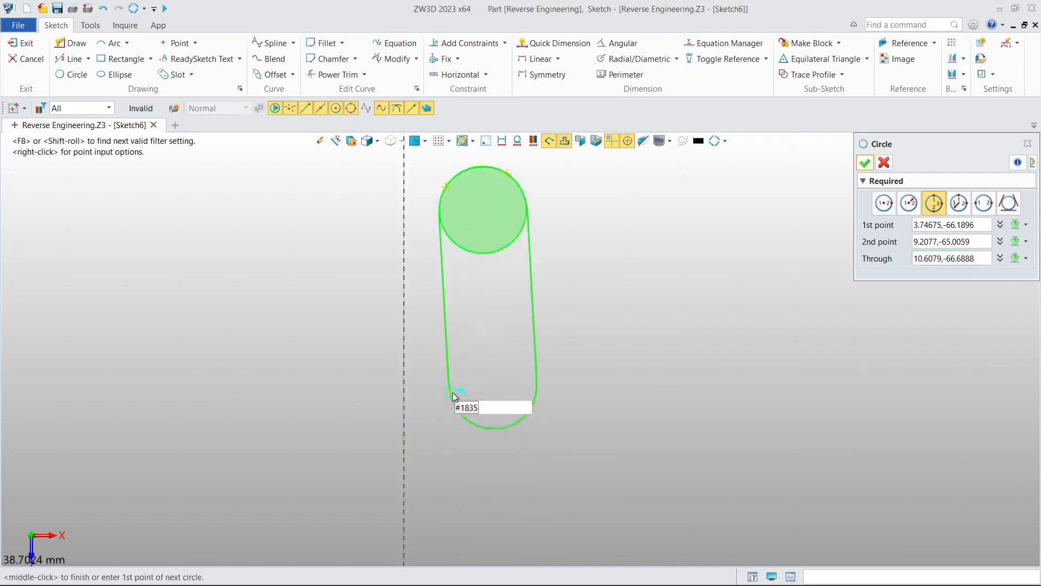
Draw a three-point circle of about 7.72 mm diameter over the section curve's rounded end farther from the sketch origin.
{"action": "left_click", "coordinate": [454, 396]}
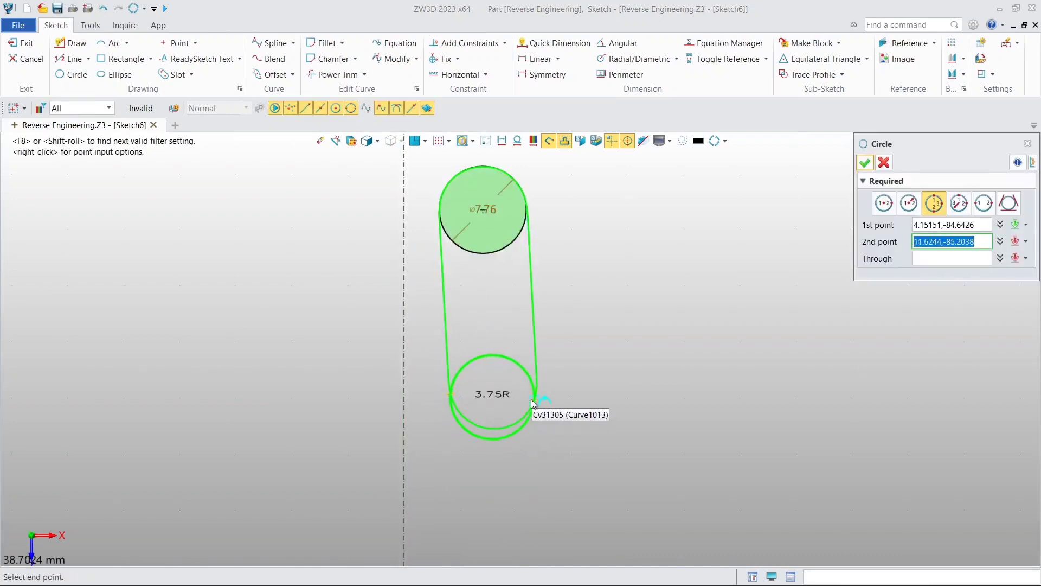
{"action": "left_click", "coordinate": [533, 401]}
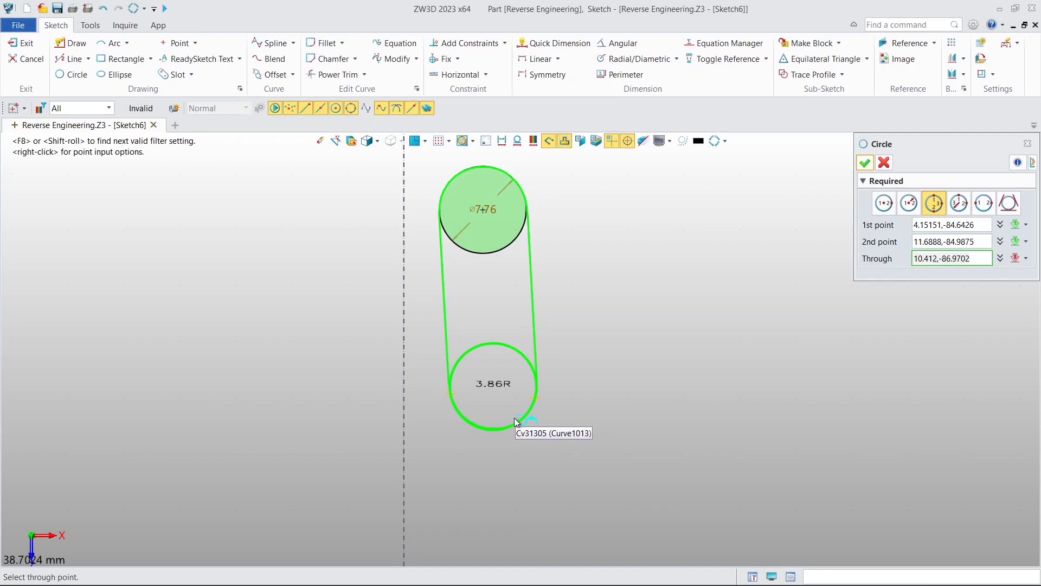
{"action": "left_click", "coordinate": [514, 417]}
{"action": "middle_click", "coordinate": [867, 169]}
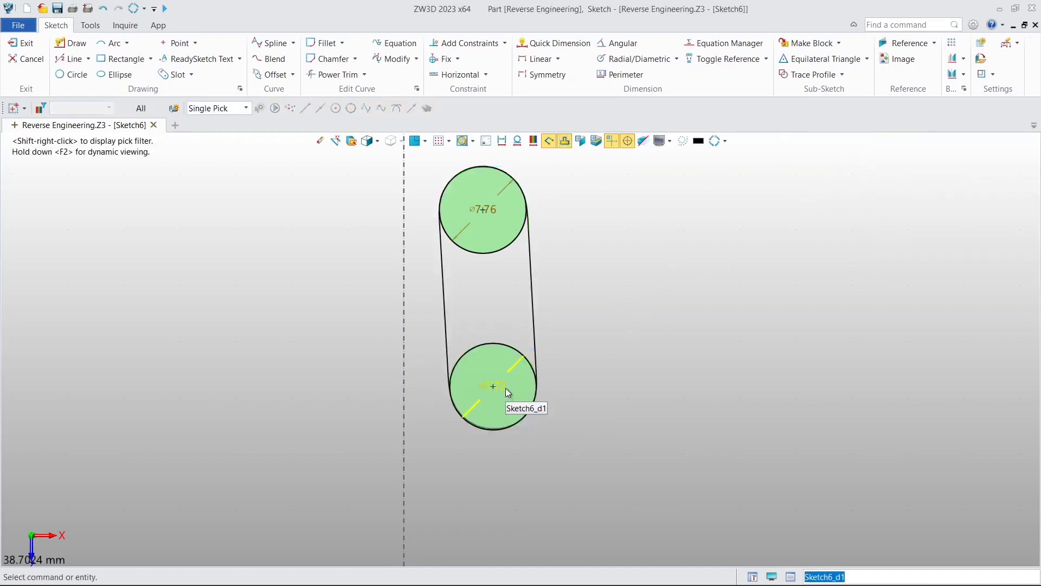
Draw a straight slot of 10 mm radius between the two circle centres, and delete the circle farther from the sketch origin.
{"action": "middle_click_drag", "start_coordinate": [472, 279], "coordinate": [494, 293]}
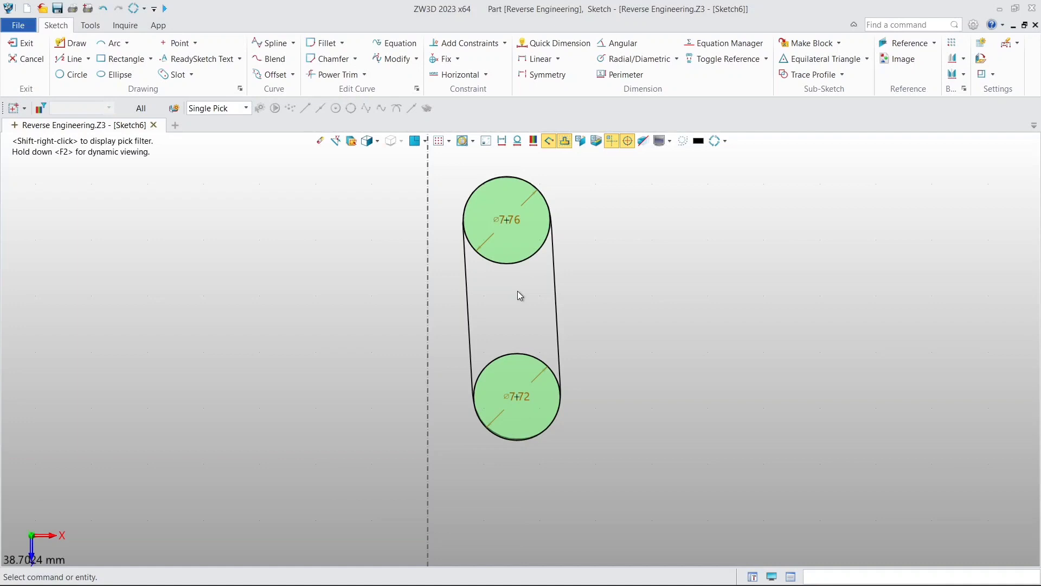
{"action": "left_click", "coordinate": [170, 77]}
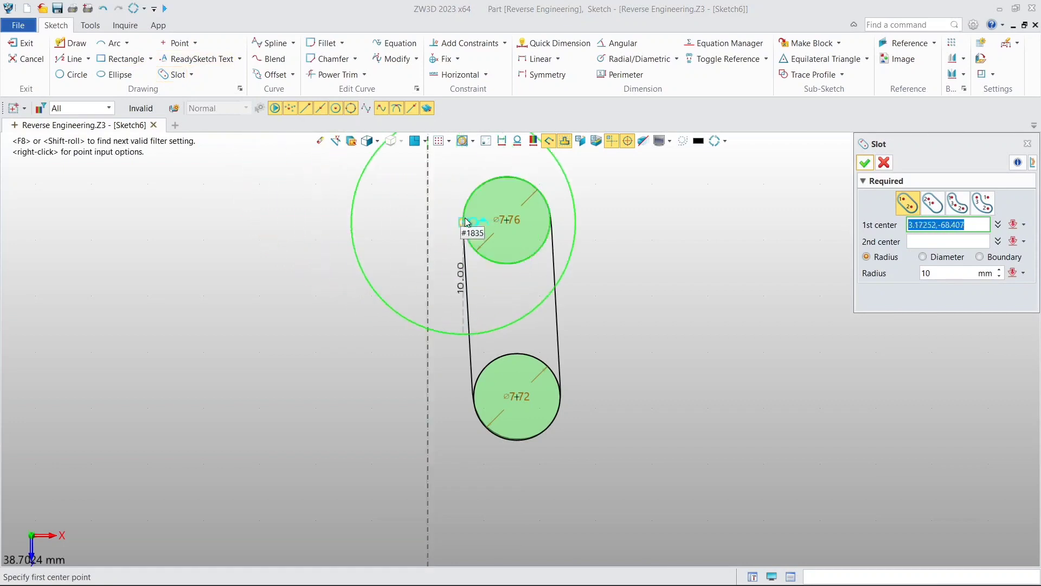
{"action": "left_click", "coordinate": [505, 220]}
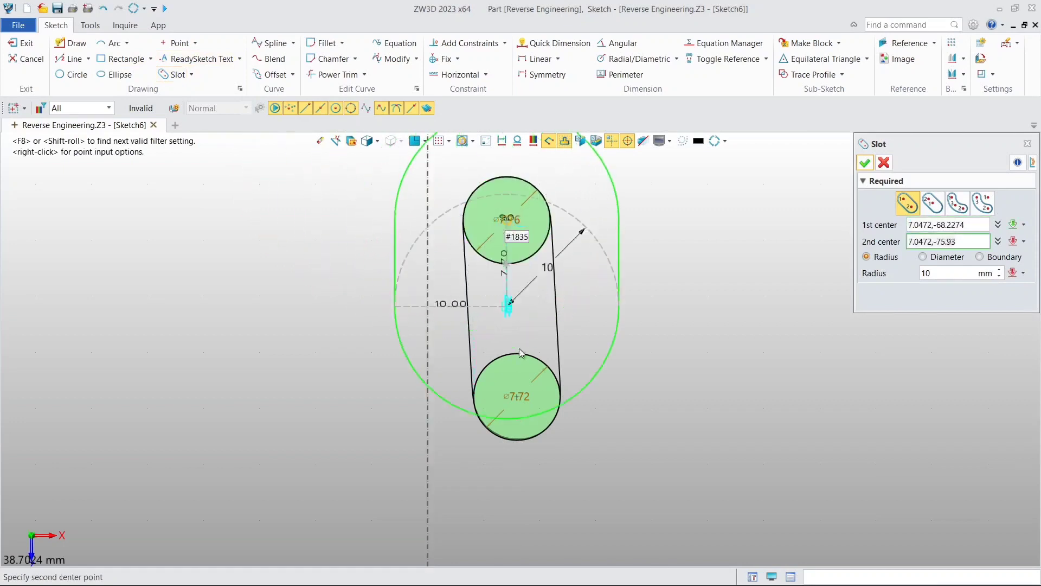
{"action": "left_click", "coordinate": [516, 396]}
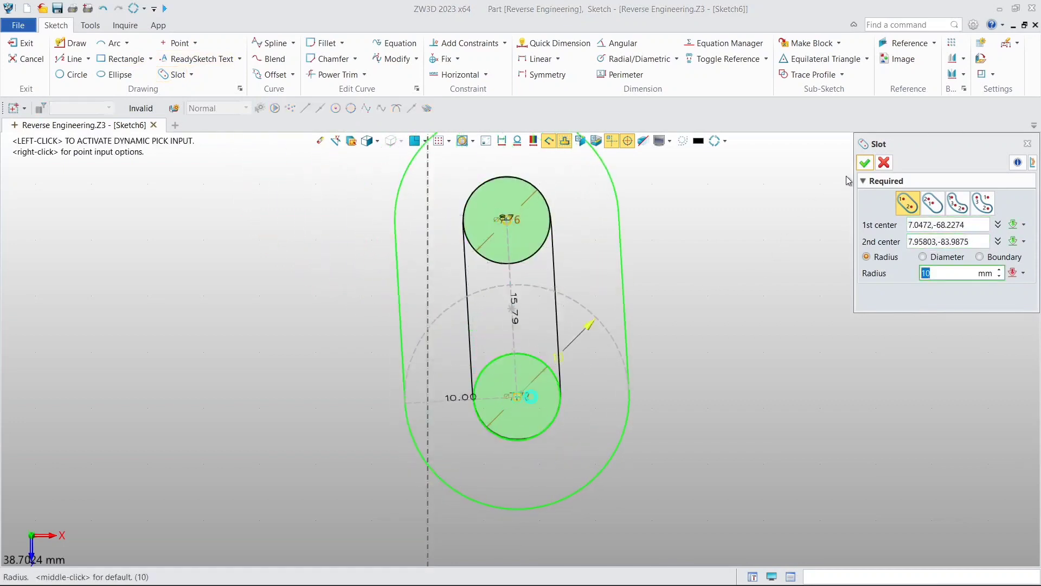
{"action": "left_click", "coordinate": [865, 165]}
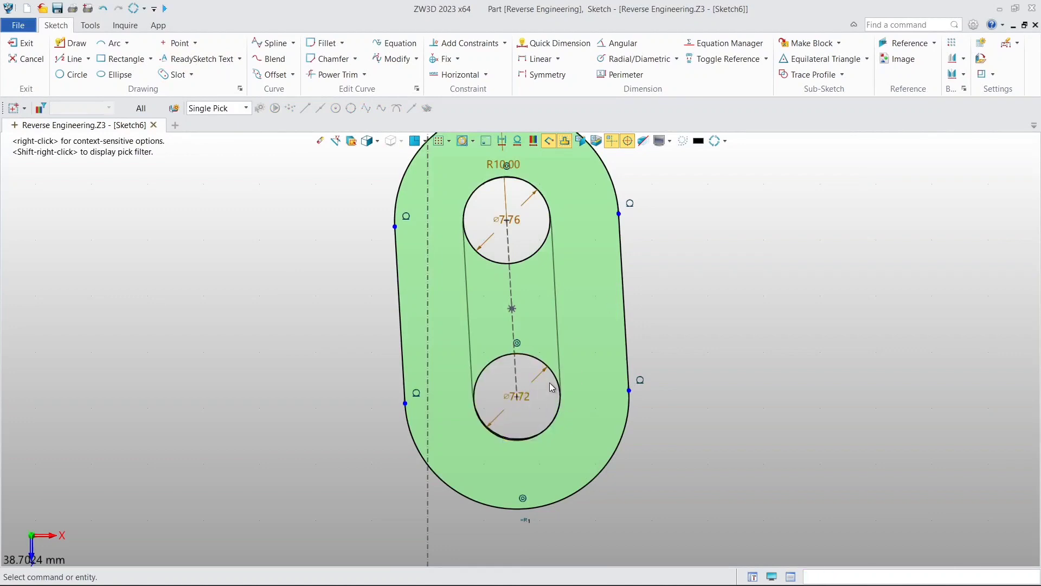
{"action": "left_click", "coordinate": [543, 362]}
{"action": "key", "text": "Delete"}
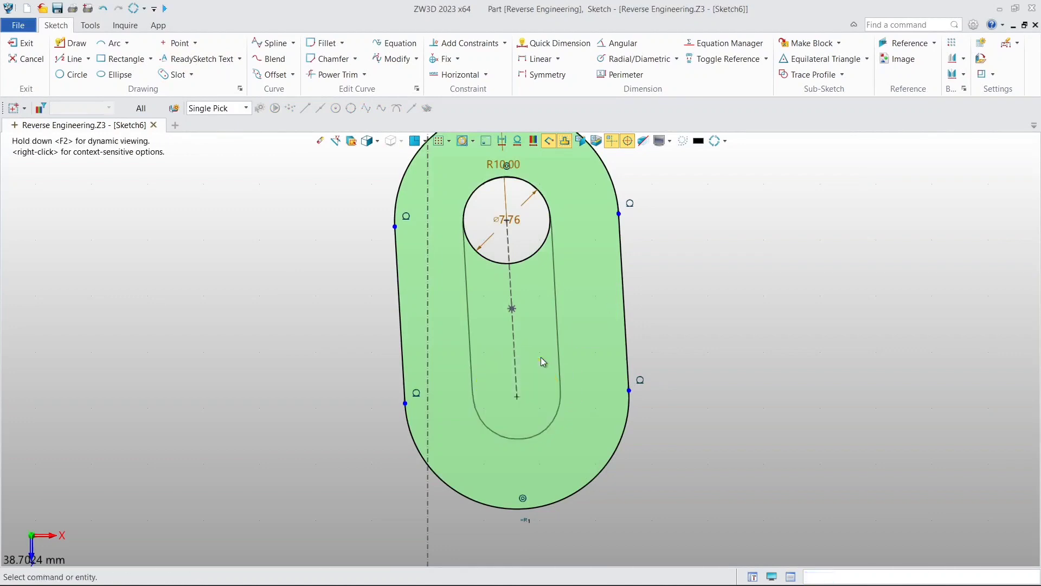
Delete the remaining 7.76 mm circle, set the slot's radius to 3.88 mm, and finish the sketch.
{"action": "double_click", "coordinate": [506, 219]}
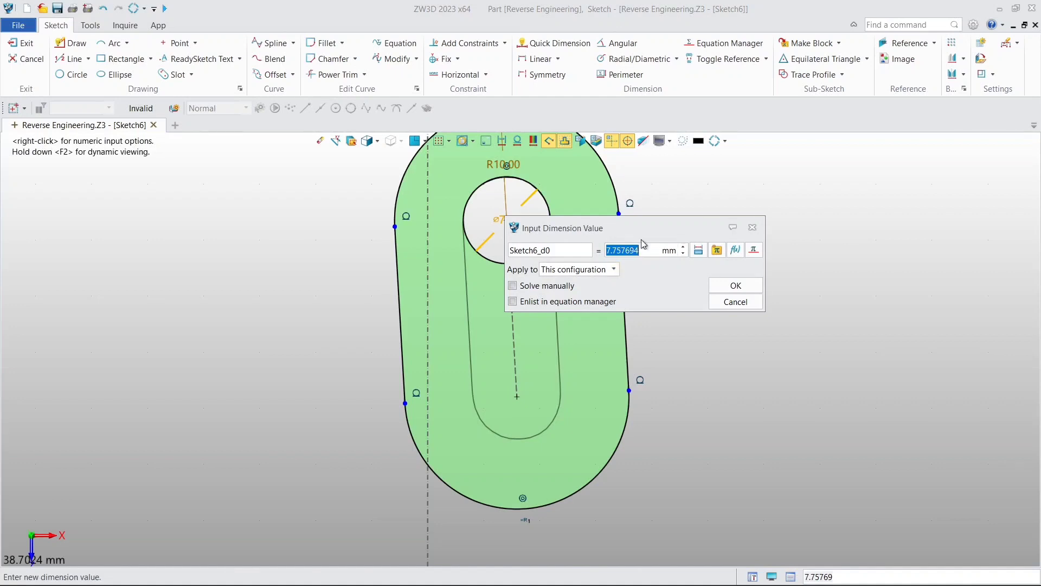
{"action": "left_click", "coordinate": [736, 286]}
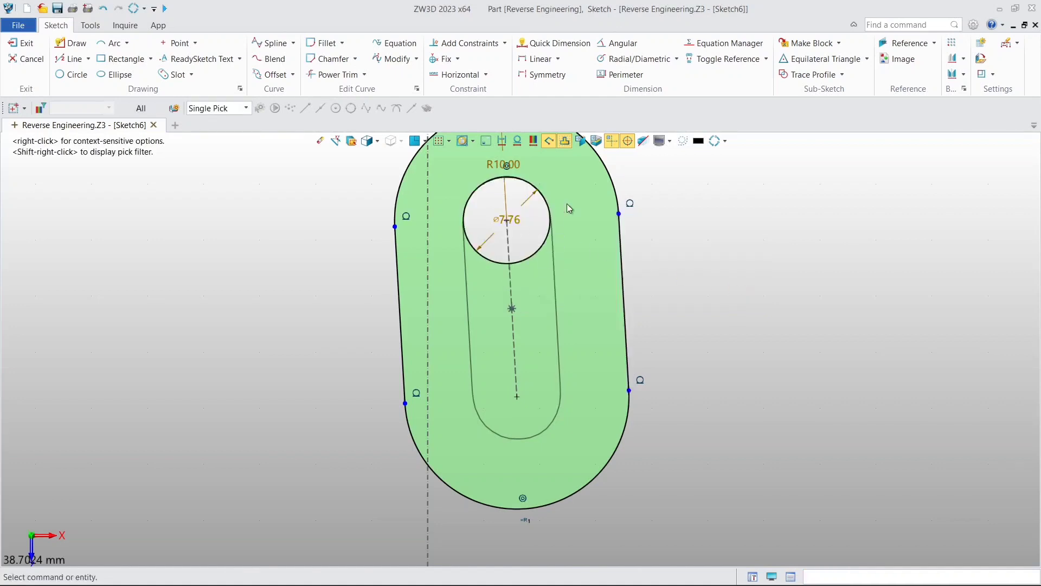
{"action": "left_click", "coordinate": [555, 216]}
{"action": "key", "text": "Delete"}
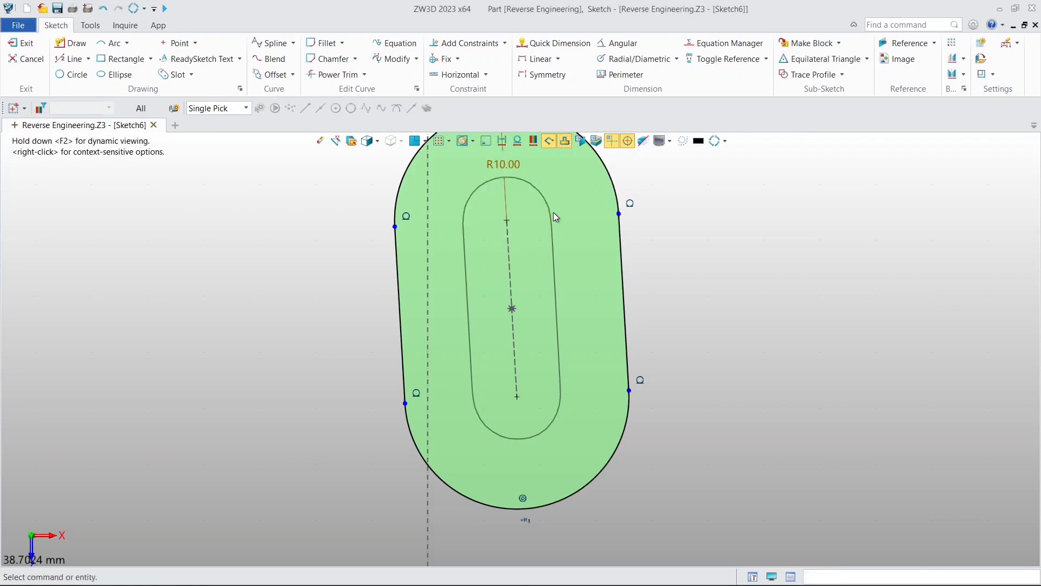
{"action": "double_click", "coordinate": [525, 163]}
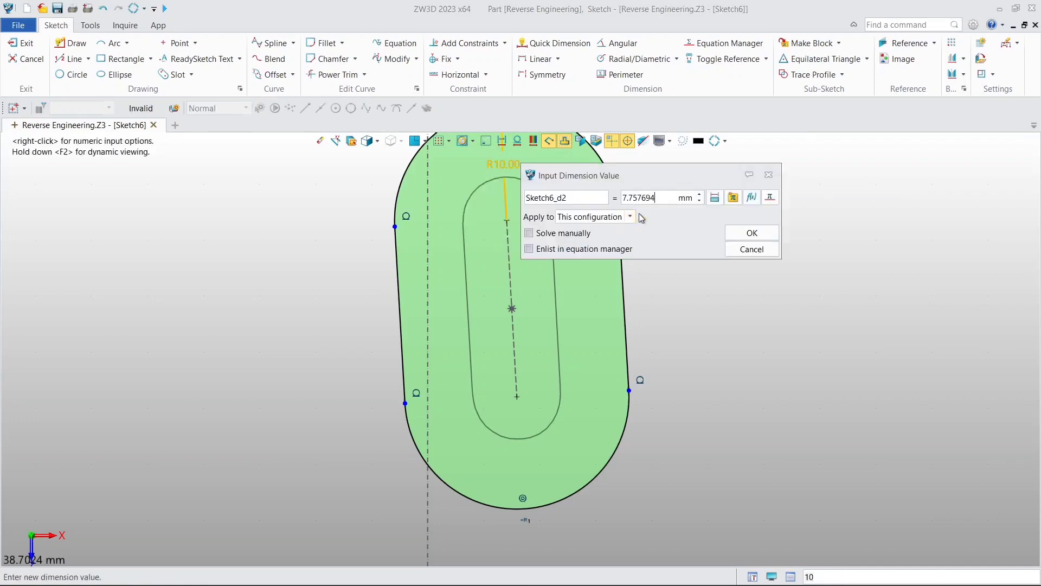
{"action": "key", "text": "Return"}
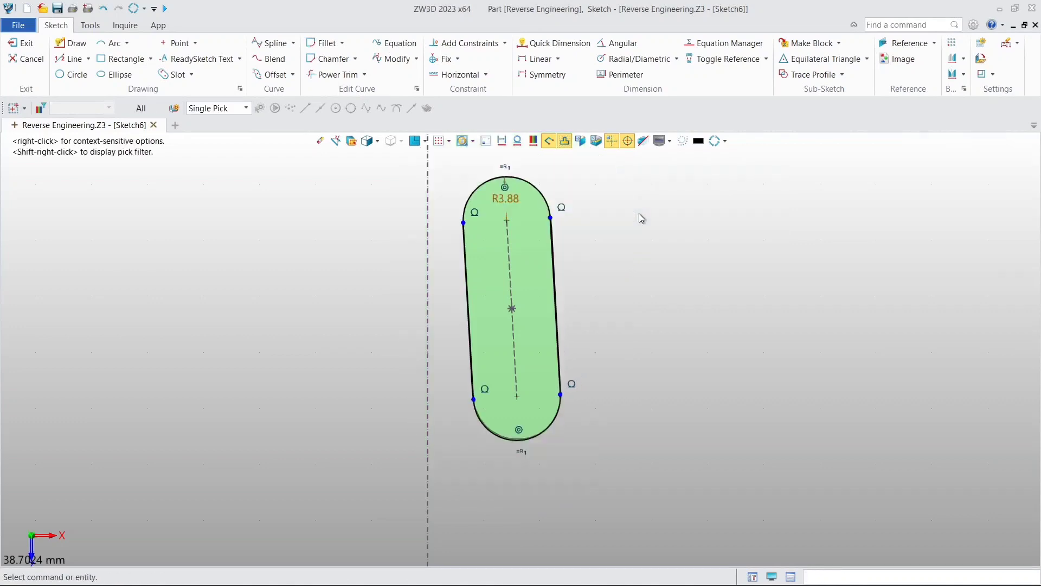
{"action": "scroll", "coordinate": [640, 217], "scroll_direction": "down", "scroll_amount": 2}
{"action": "middle_click_drag", "start_coordinate": [639, 216], "coordinate": [606, 271]}
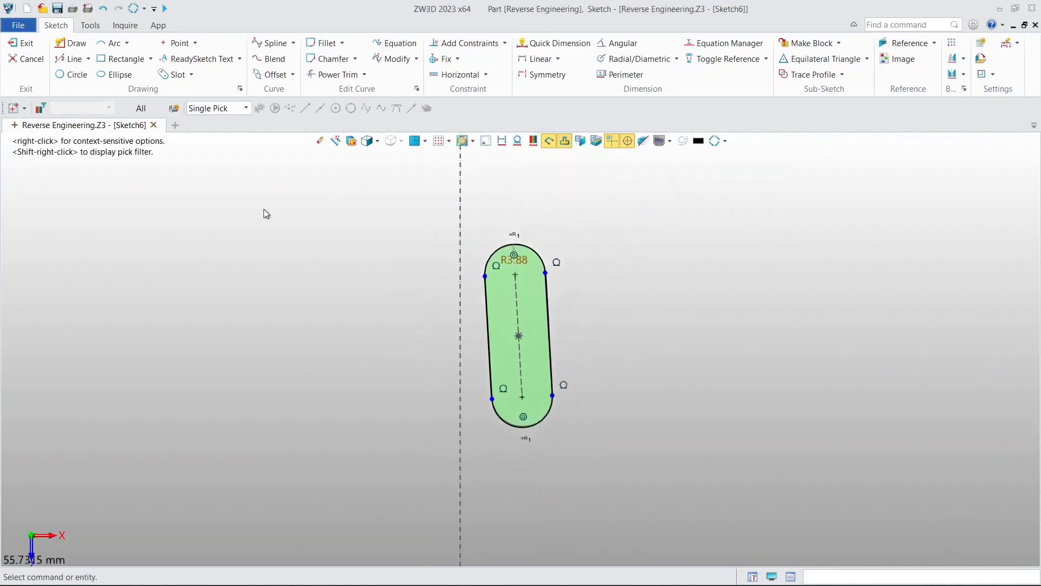
{"action": "left_click", "coordinate": [14, 41]}
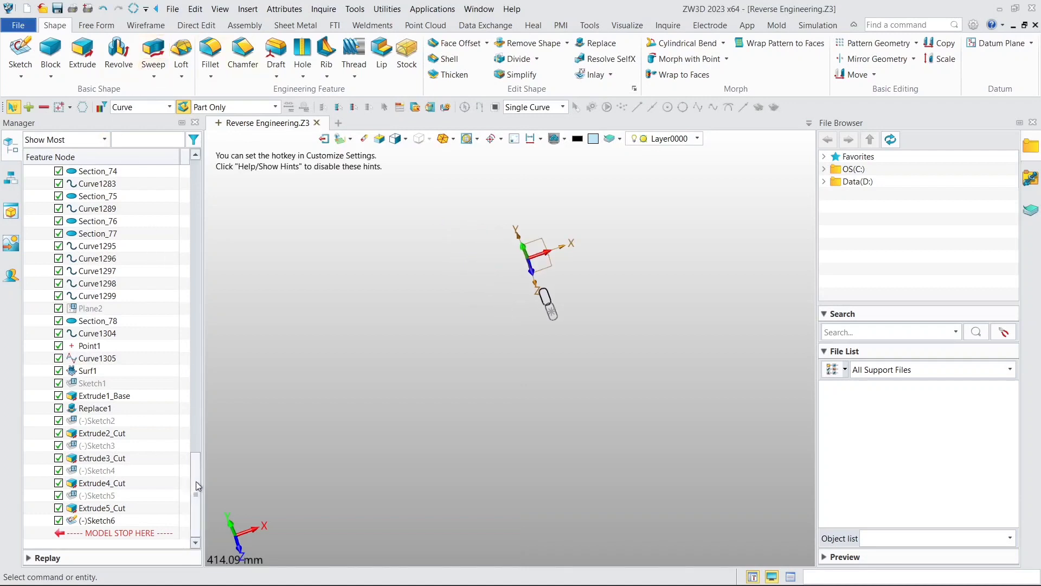
Unblank the Demo_Block.stl mesh and start a two-sided extrusion using Sketch6, the ledge slot sketch, as the profile.
{"action": "left_click_drag", "start_coordinate": [197, 485], "coordinate": [152, 212]}
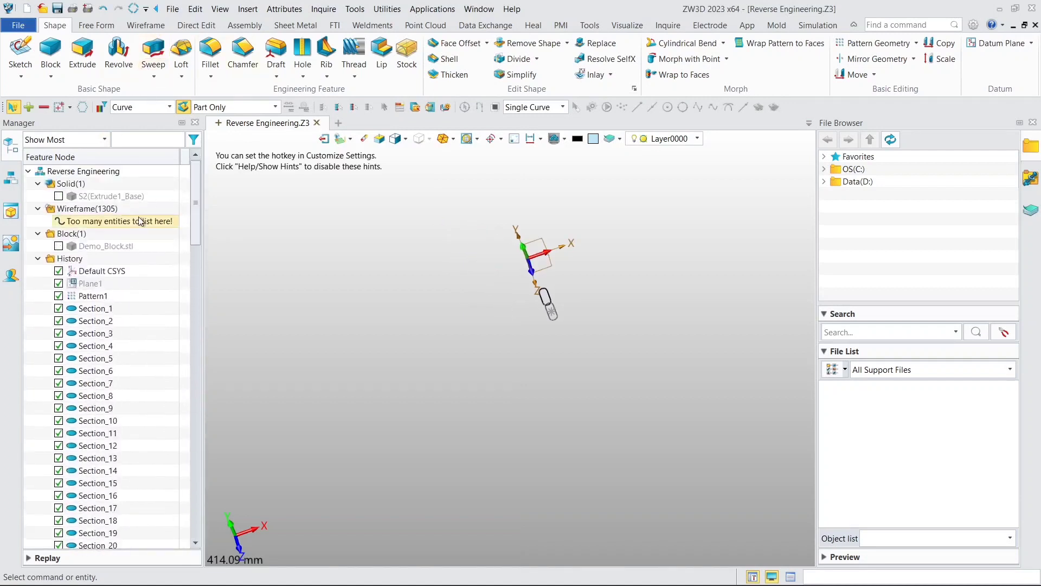
{"action": "left_click", "coordinate": [59, 245]}
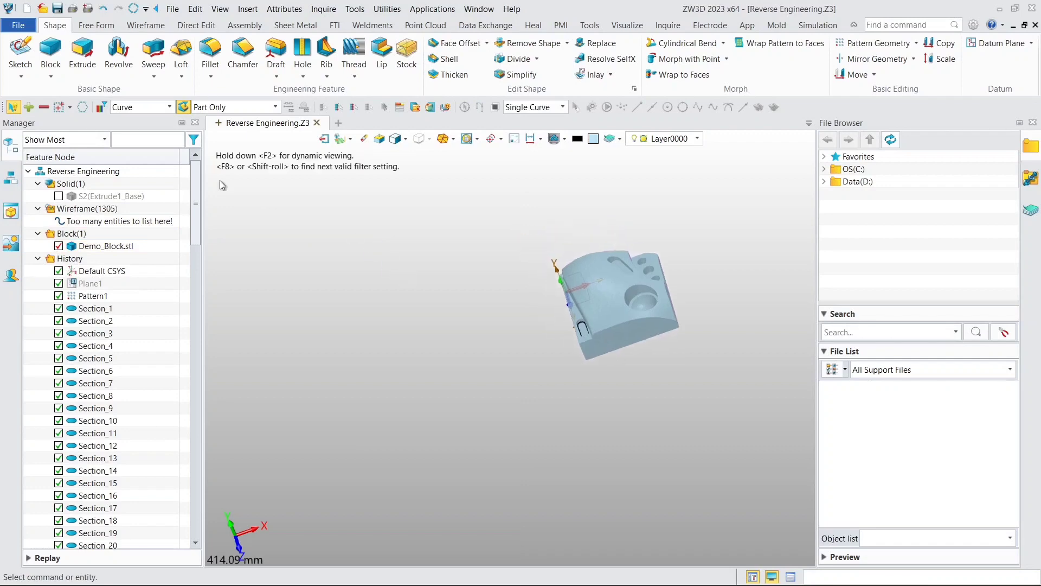
{"action": "left_click", "coordinate": [82, 54]}
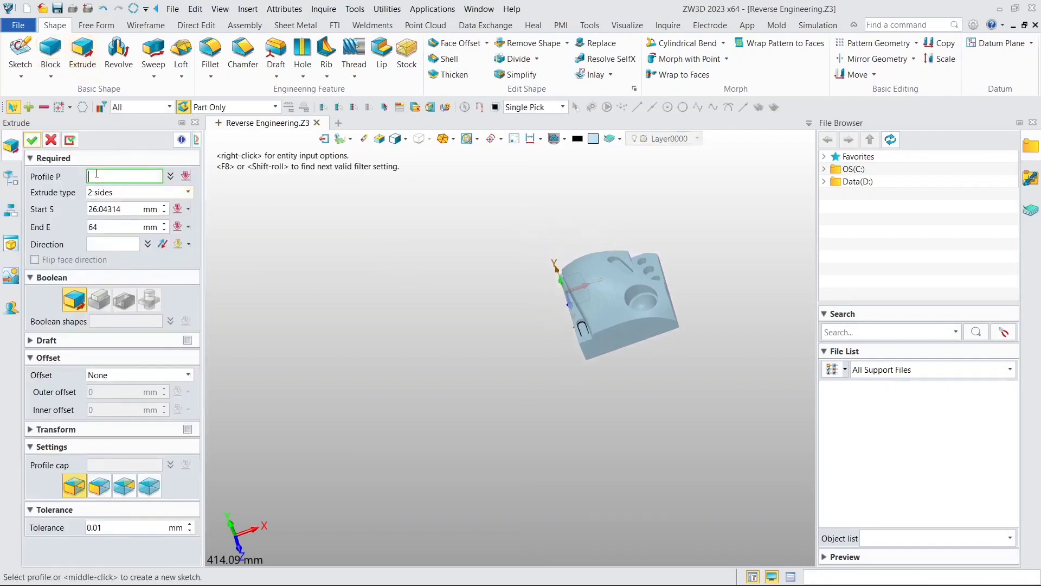
{"action": "left_click", "coordinate": [10, 179]}
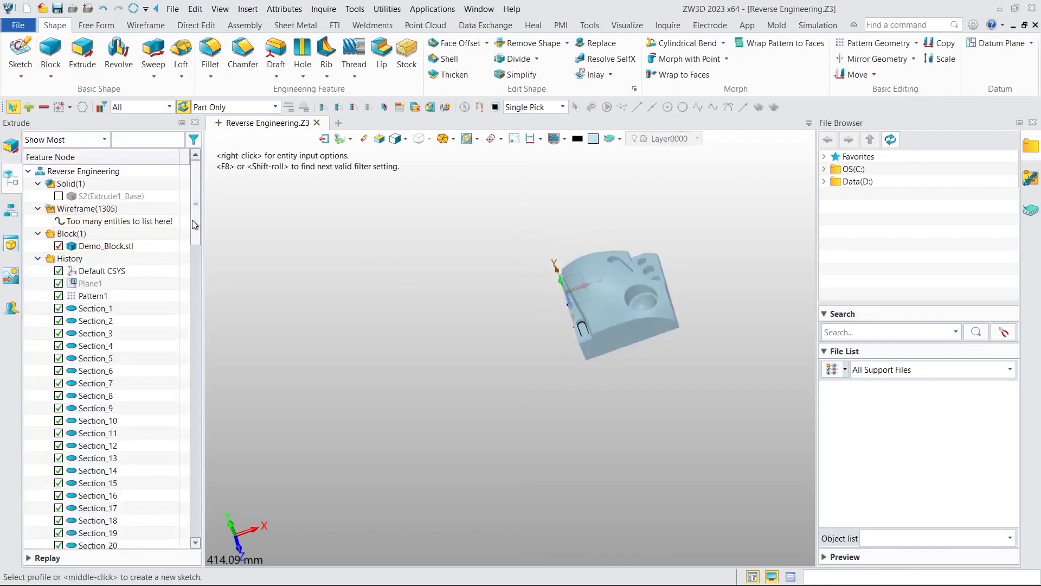
{"action": "left_click_drag", "start_coordinate": [192, 220], "coordinate": [191, 505]}
{"action": "left_click", "coordinate": [110, 525]}
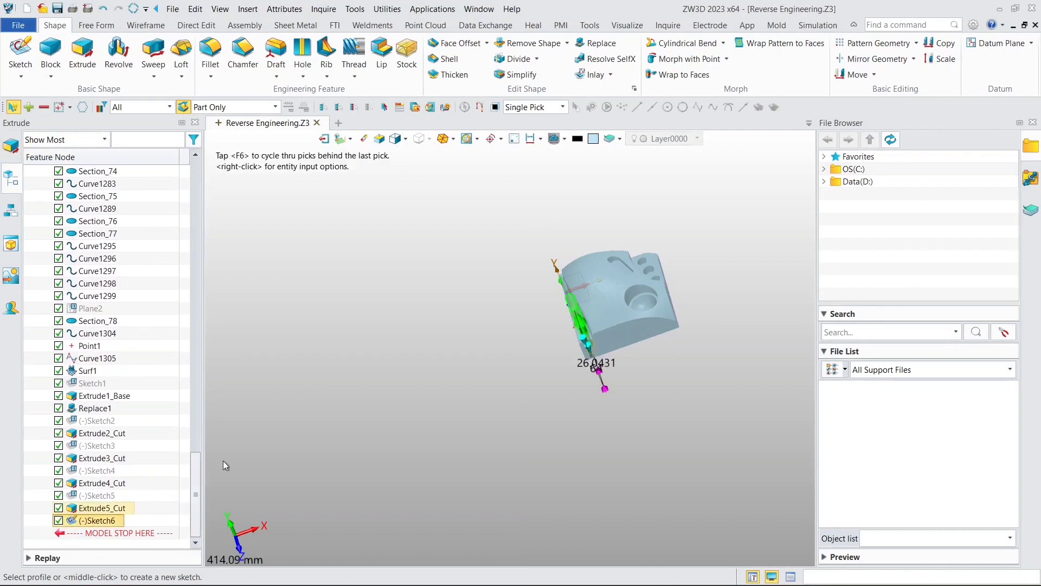
{"action": "mouse_move", "coordinate": [412, 371]}
{"action": "right_mouse_down"}
{"action": "mouse_move", "coordinate": [428, 339]}
{"action": "mouse_move", "coordinate": [481, 333]}
{"action": "mouse_move", "coordinate": [449, 370]}
{"action": "right_mouse_up"}
{"action": "scroll", "coordinate": [411, 387], "scroll_direction": "up", "scroll_amount": 8}
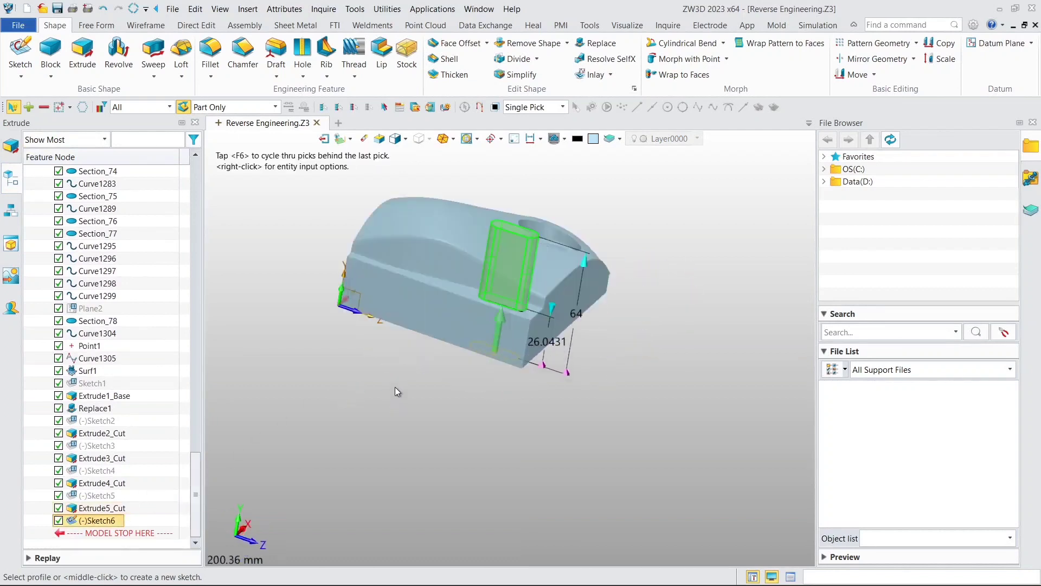
{"action": "mouse_move", "coordinate": [614, 342]}
{"action": "right_mouse_down"}
{"action": "mouse_move", "coordinate": [621, 325]}
{"action": "mouse_move", "coordinate": [604, 357]}
{"action": "mouse_move", "coordinate": [613, 356]}
{"action": "right_mouse_up"}
{"action": "scroll", "coordinate": [600, 360], "scroll_direction": "down", "scroll_amount": 3}
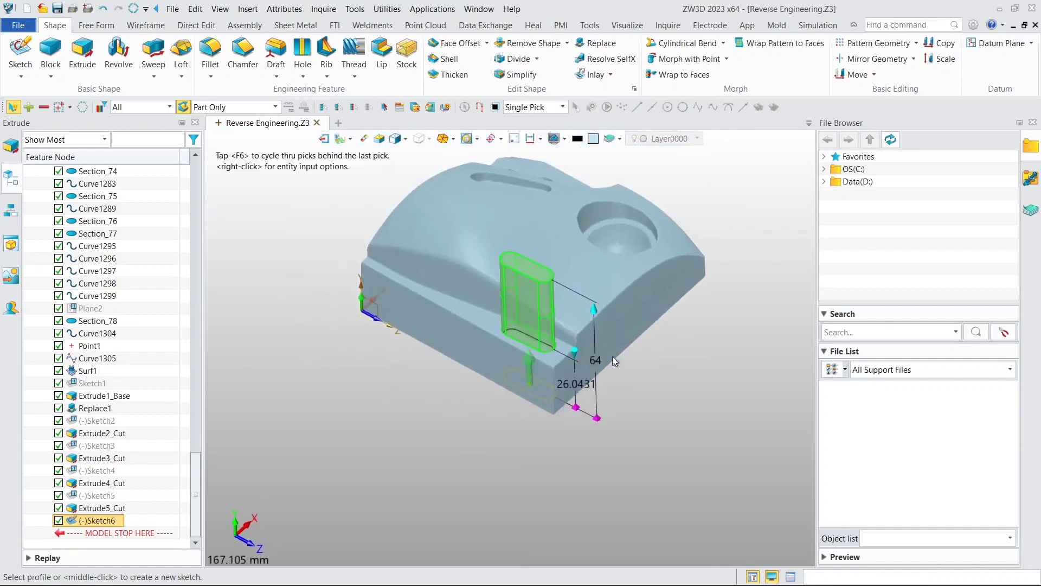
In wireframe display, set the extrusion's start to a mesh vertex on the ledge slot's floor, at 20.99095 mm.
{"action": "left_click", "coordinate": [5, 156]}
{"action": "left_click", "coordinate": [128, 208]}
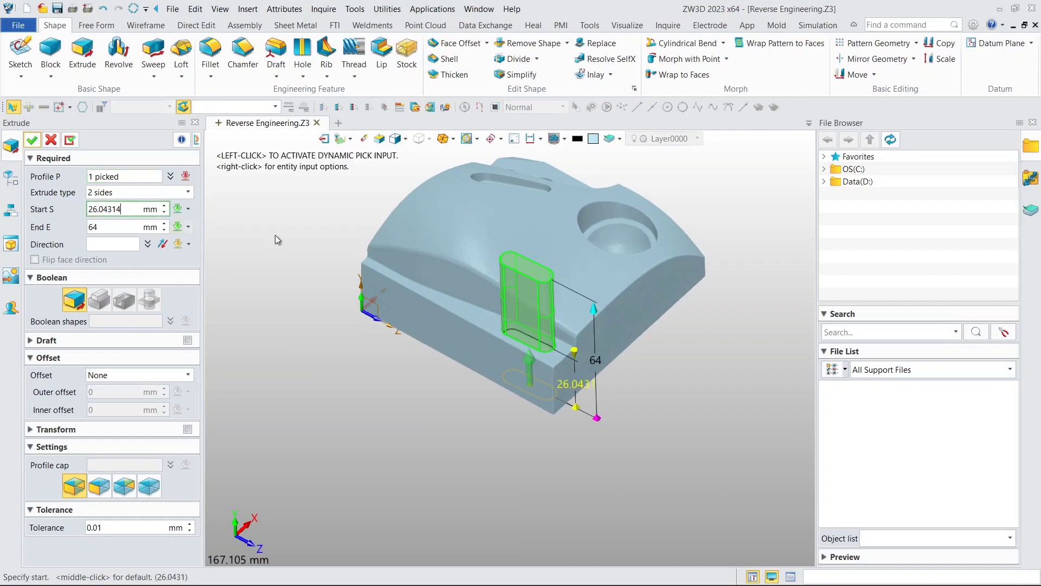
{"action": "right_click", "coordinate": [277, 238]}
{"action": "left_click", "coordinate": [316, 305]}
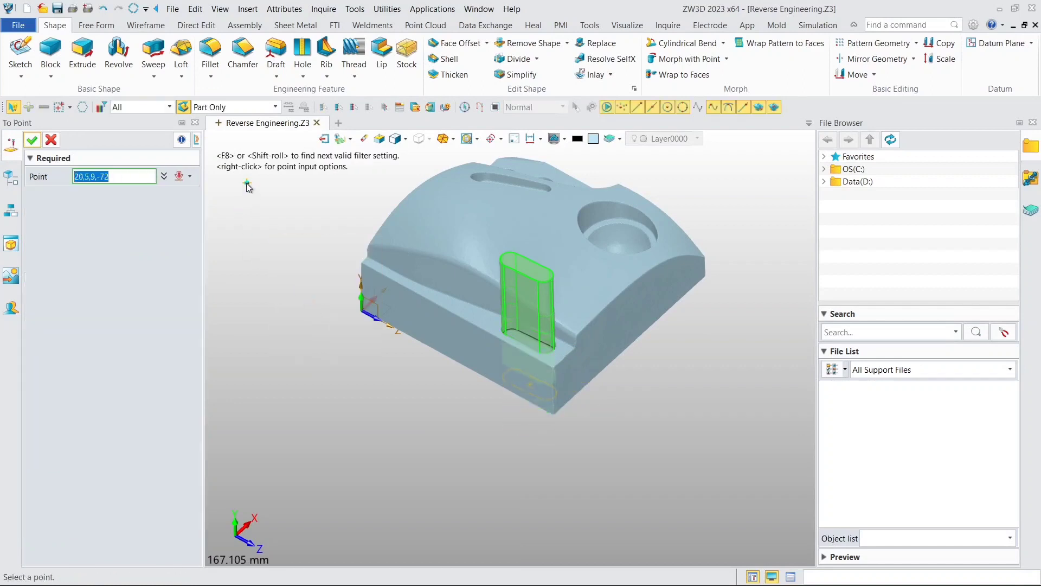
{"action": "left_click", "coordinate": [406, 140]}
{"action": "left_click", "coordinate": [426, 149]}
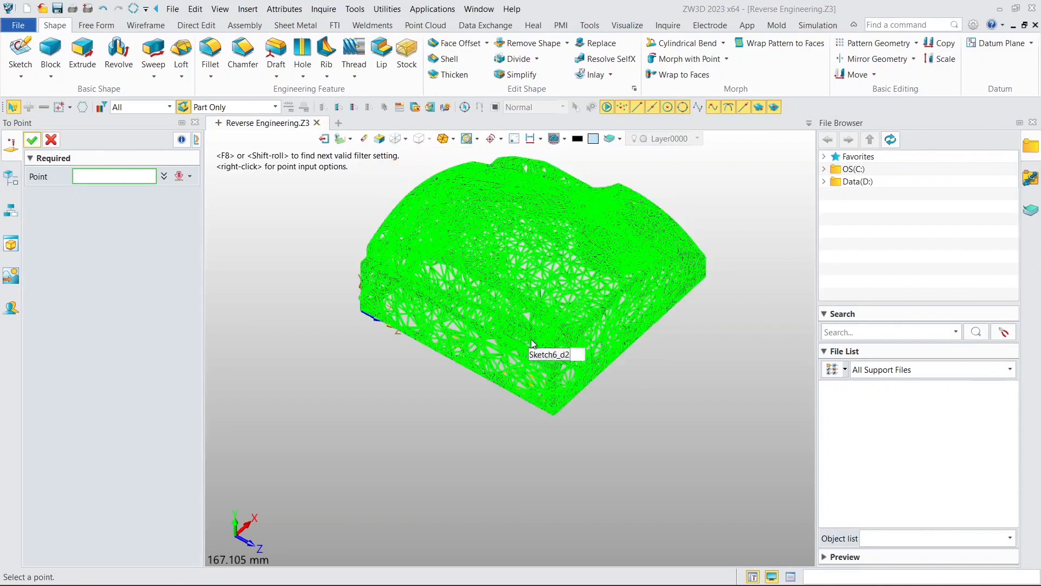
{"action": "scroll", "coordinate": [523, 342], "scroll_direction": "up", "scroll_amount": 5}
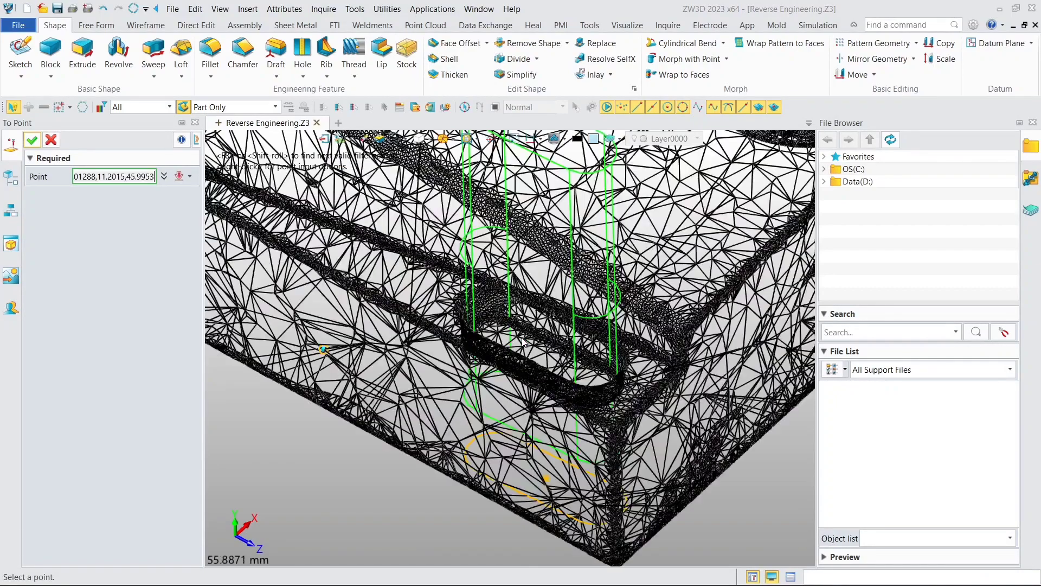
{"action": "scroll", "coordinate": [523, 342], "scroll_direction": "up", "scroll_amount": 8}
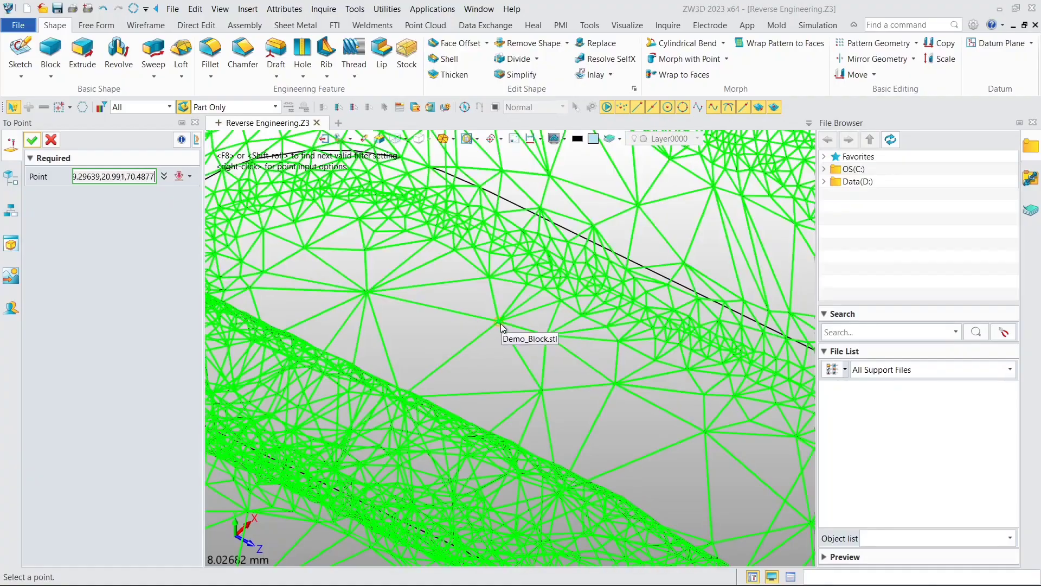
{"action": "left_click", "coordinate": [500, 323]}
{"action": "scroll", "coordinate": [501, 327], "scroll_direction": "down", "scroll_amount": 7}
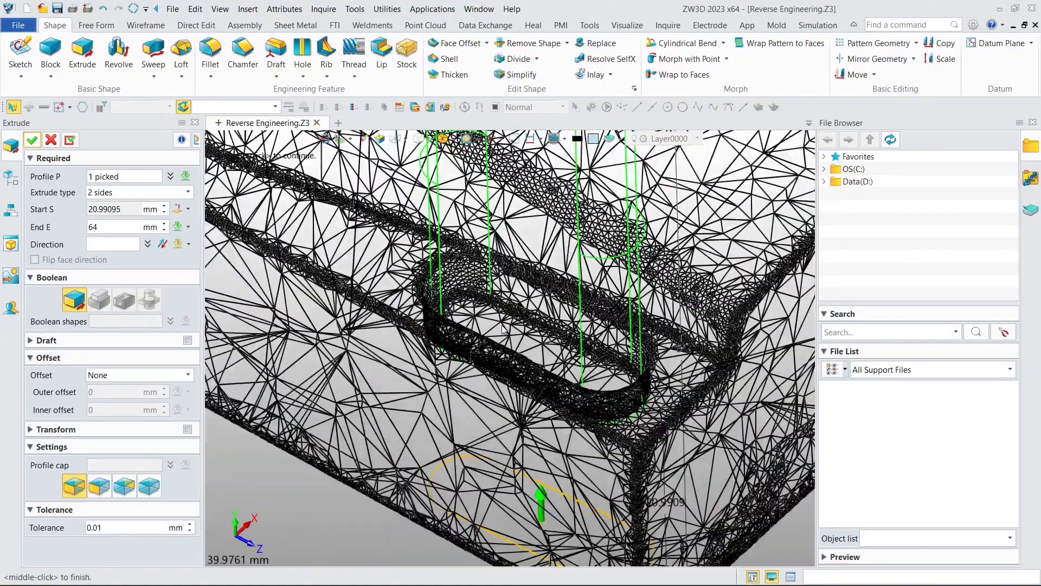
Create the slot extrusion as a separate base body ending at 64 mm, and restore shaded display.
{"action": "right_click_drag", "start_coordinate": [503, 308], "coordinate": [498, 282]}
{"action": "right_click_drag", "start_coordinate": [459, 422], "coordinate": [458, 333]}
{"action": "scroll", "coordinate": [513, 288], "scroll_direction": "down", "scroll_amount": 8}
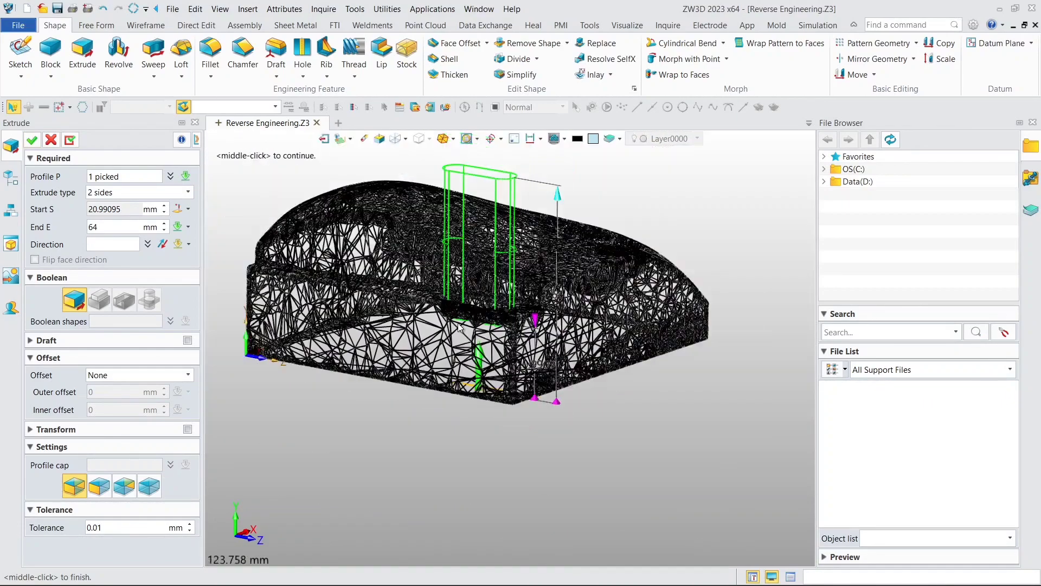
{"action": "right_click_drag", "start_coordinate": [533, 225], "coordinate": [543, 227]}
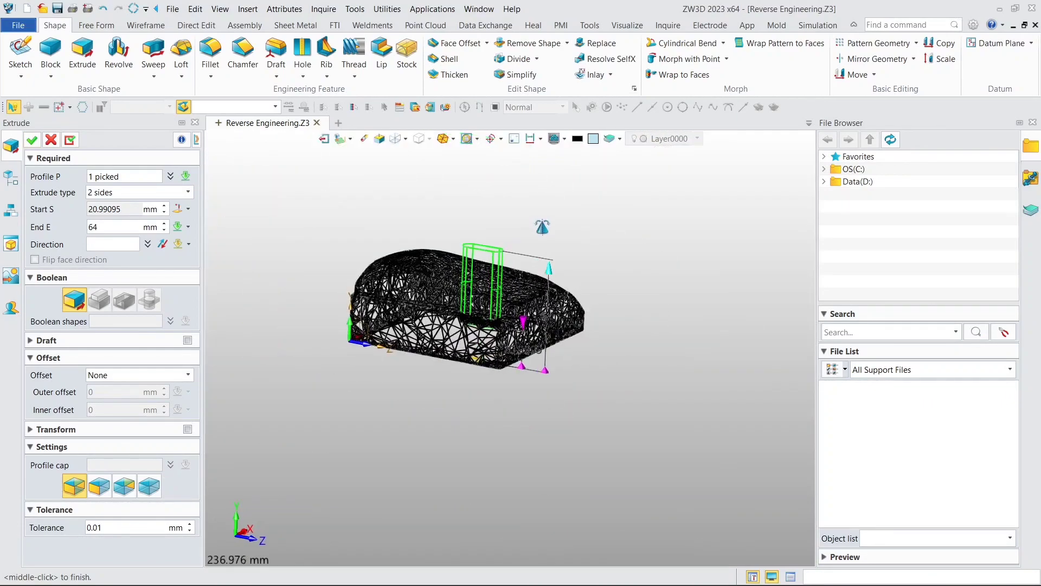
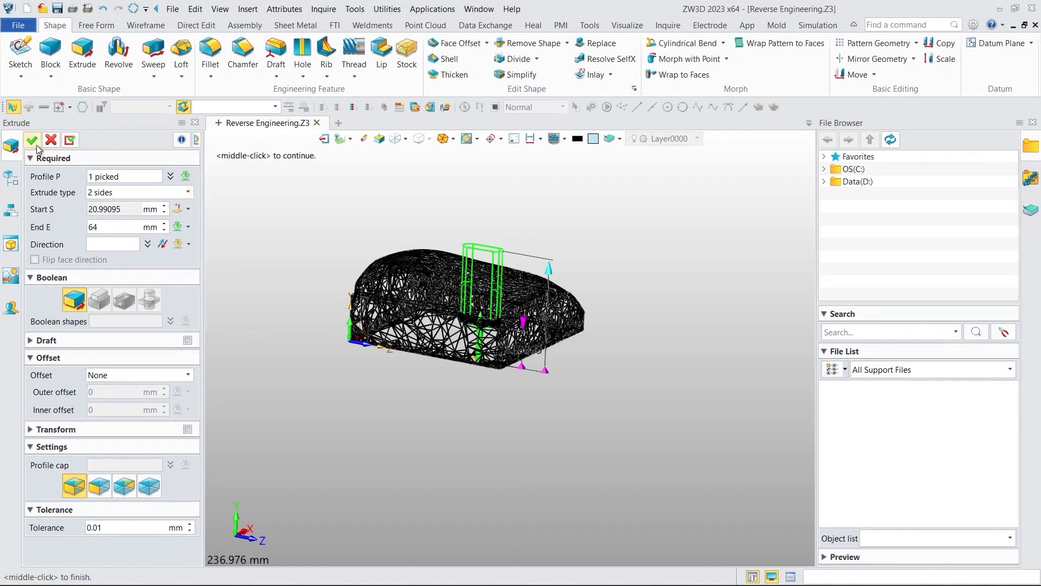
{"action": "left_click", "coordinate": [408, 139]}
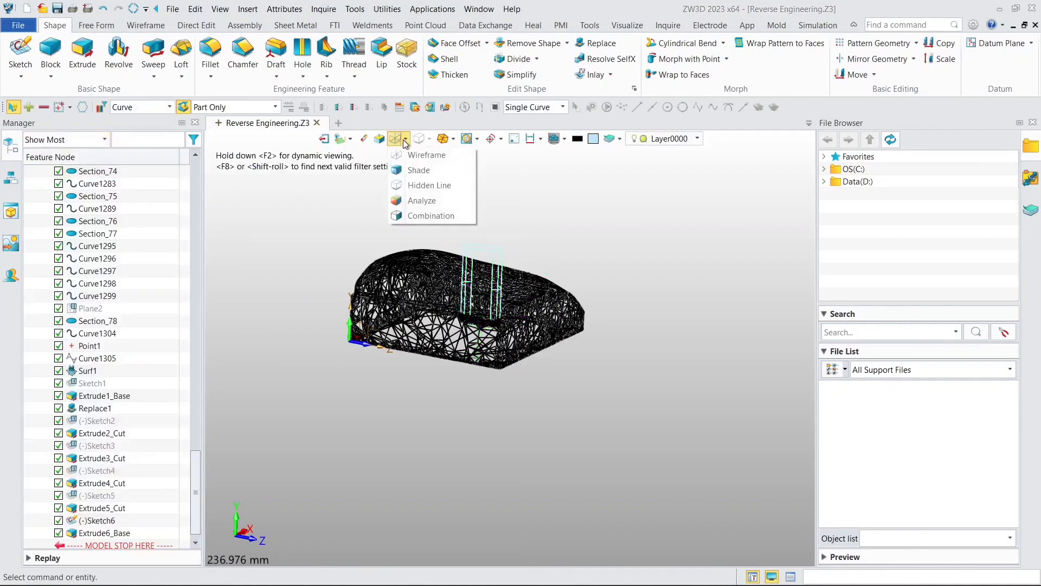
{"action": "left_click", "coordinate": [428, 171]}
{"action": "middle_click_drag", "start_coordinate": [367, 215], "coordinate": [348, 232]}
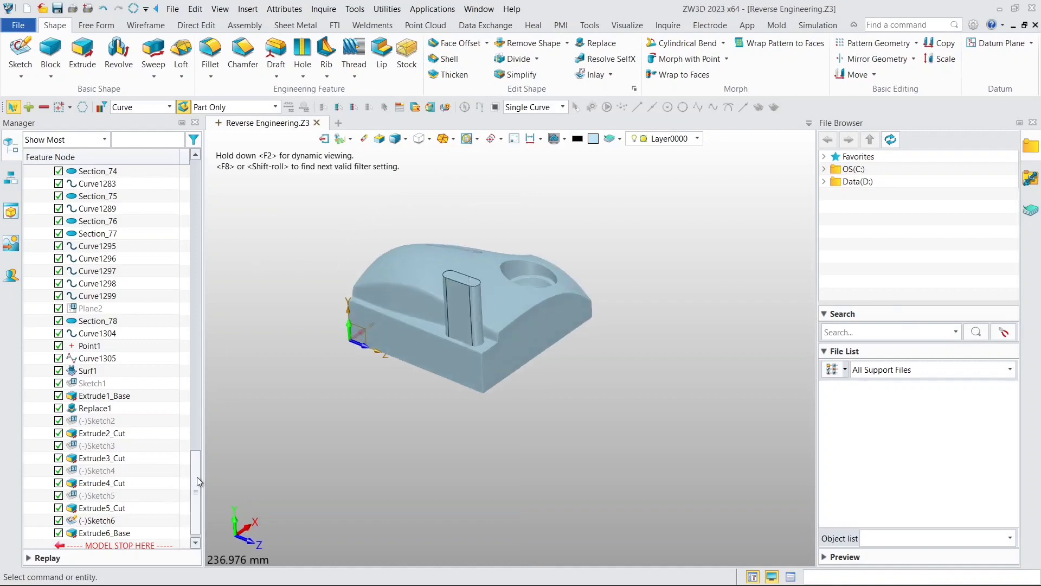
Unblank the S2(Extrude1_Base) solid and redefine the slot extrusion as a Boolean cut through it.
{"action": "left_click_drag", "start_coordinate": [198, 476], "coordinate": [190, 180]}
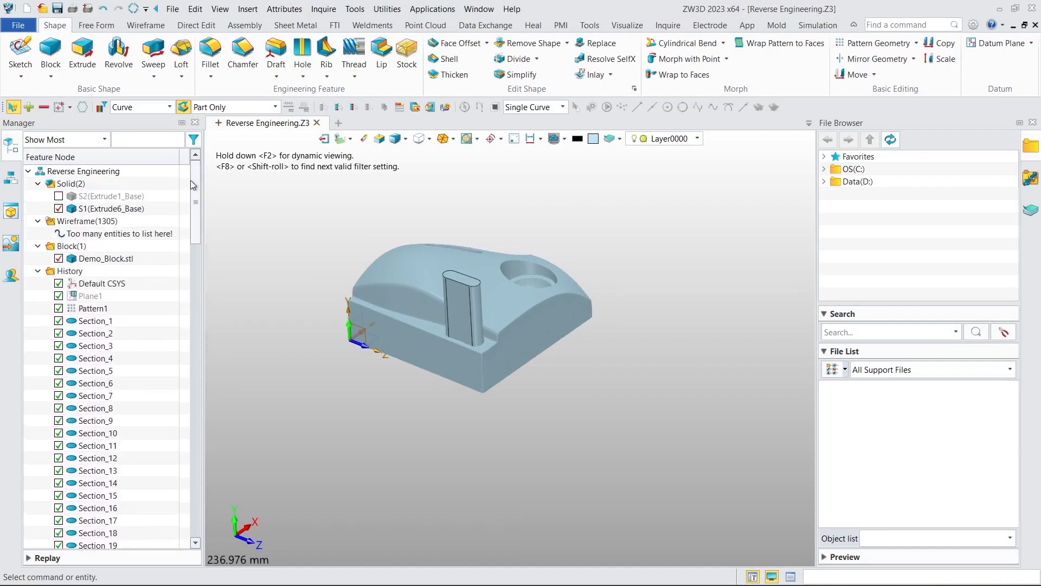
{"action": "left_click", "coordinate": [58, 196]}
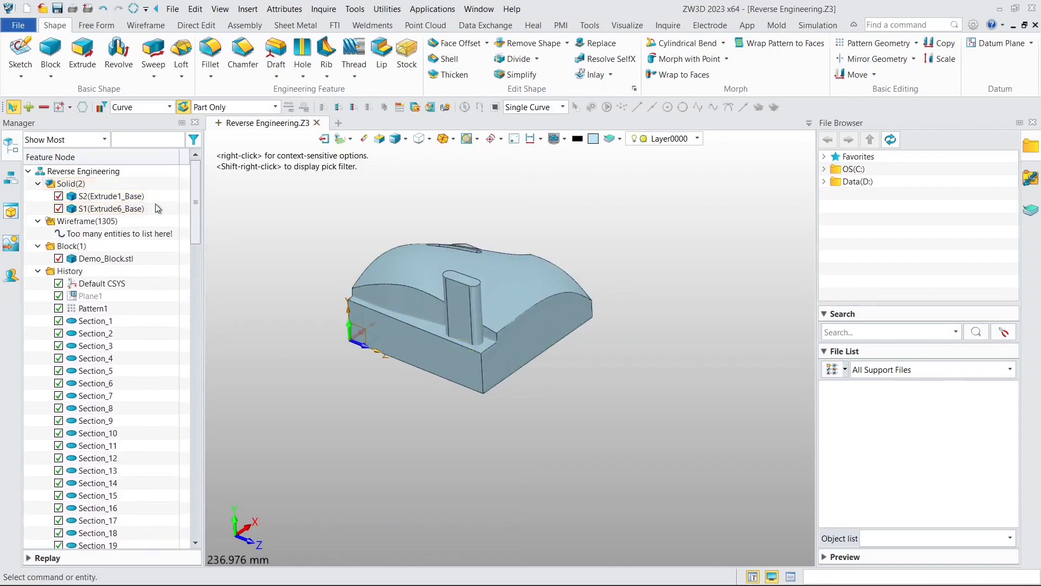
{"action": "left_click_drag", "start_coordinate": [188, 224], "coordinate": [185, 520]}
{"action": "double_click", "coordinate": [103, 521]}
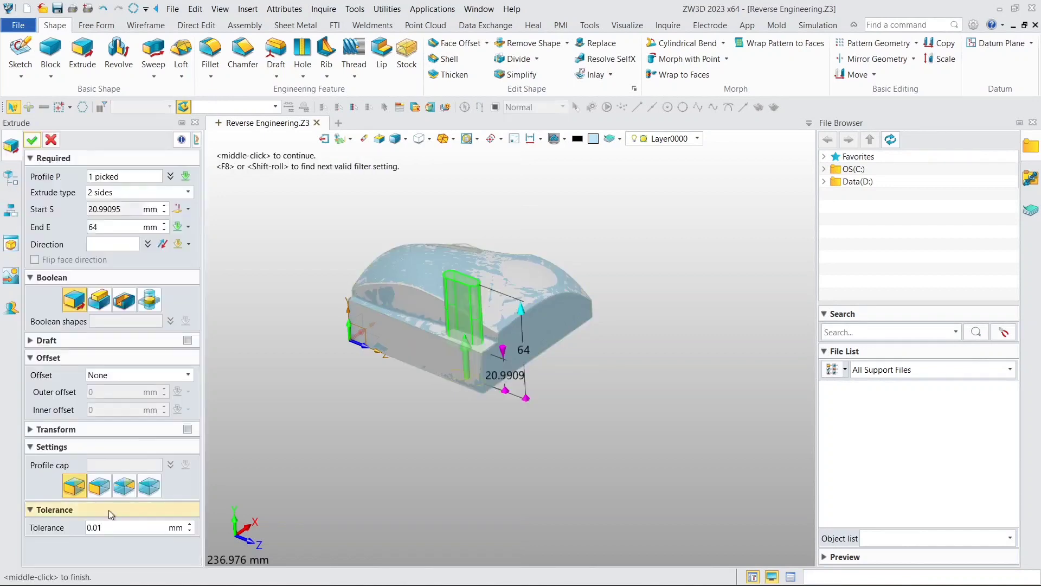
{"action": "left_click", "coordinate": [129, 307]}
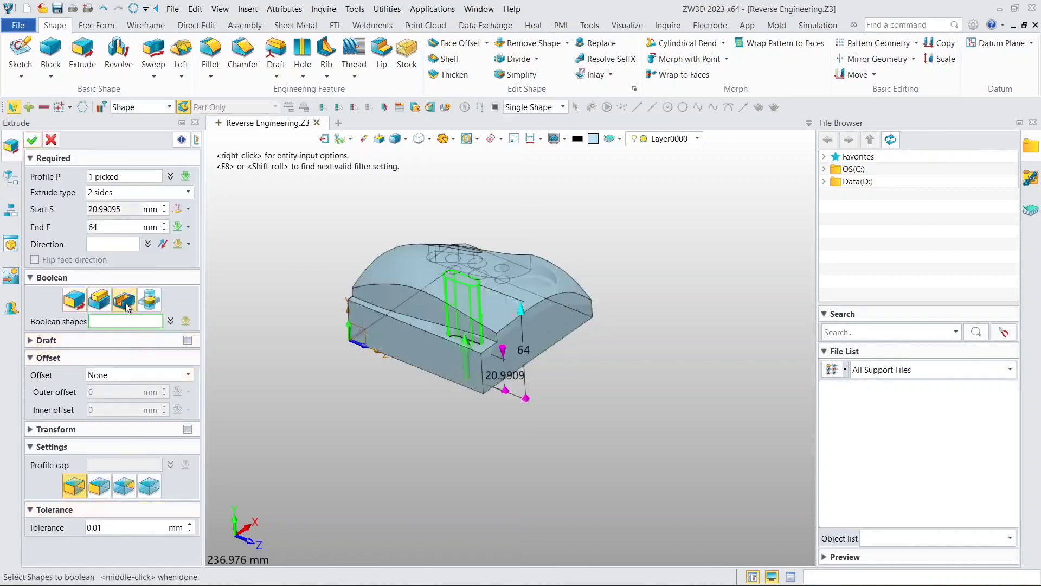
{"action": "left_click", "coordinate": [30, 142]}
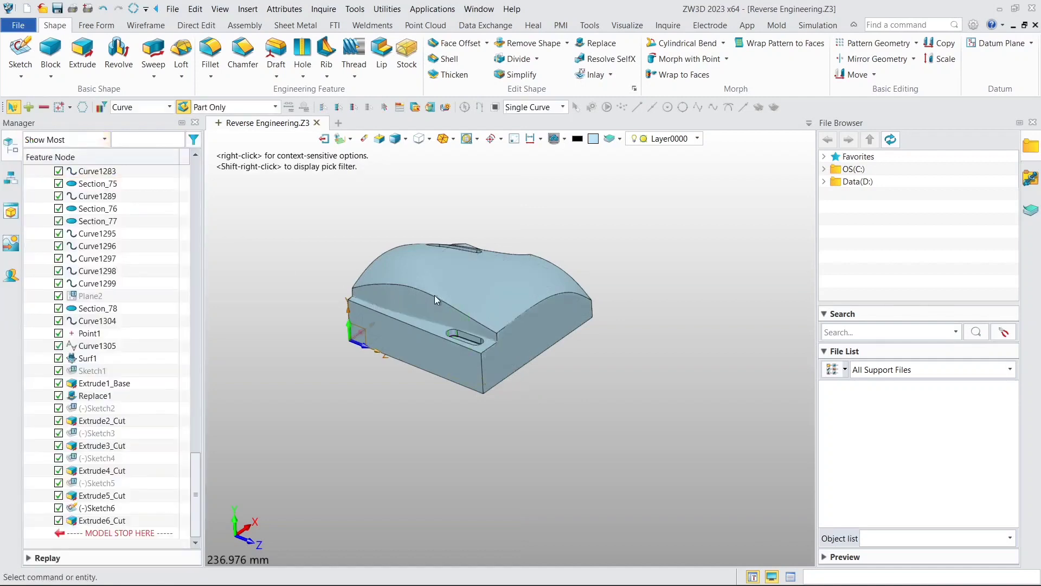
Inspect the solid from above, and blank S2(Extrude1_Base) to expose the mesh's large round pocket.
{"action": "middle_click_drag", "start_coordinate": [434, 295], "coordinate": [309, 342]}
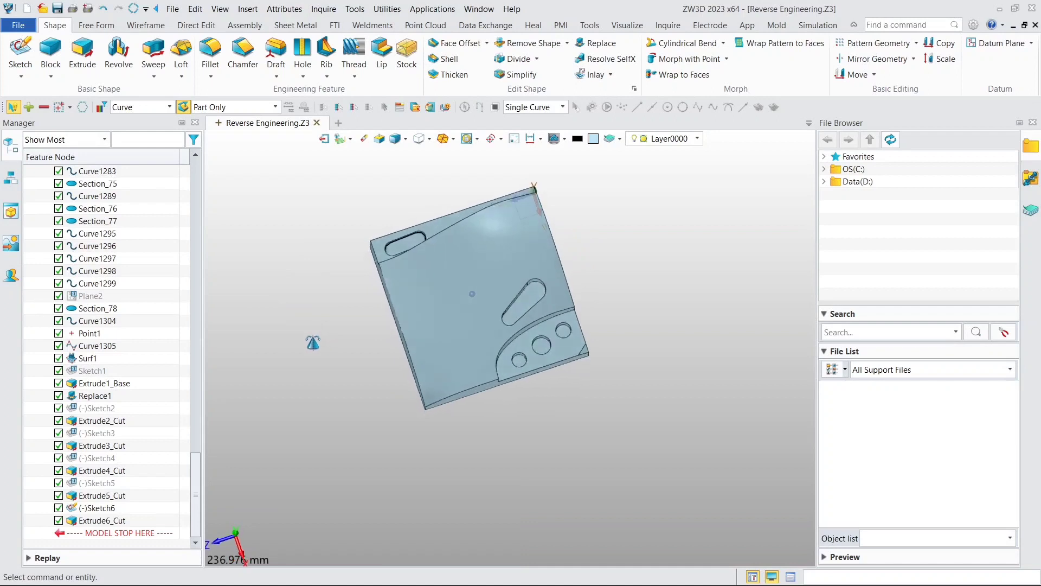
{"action": "middle_click_drag", "start_coordinate": [472, 293], "coordinate": [432, 296]}
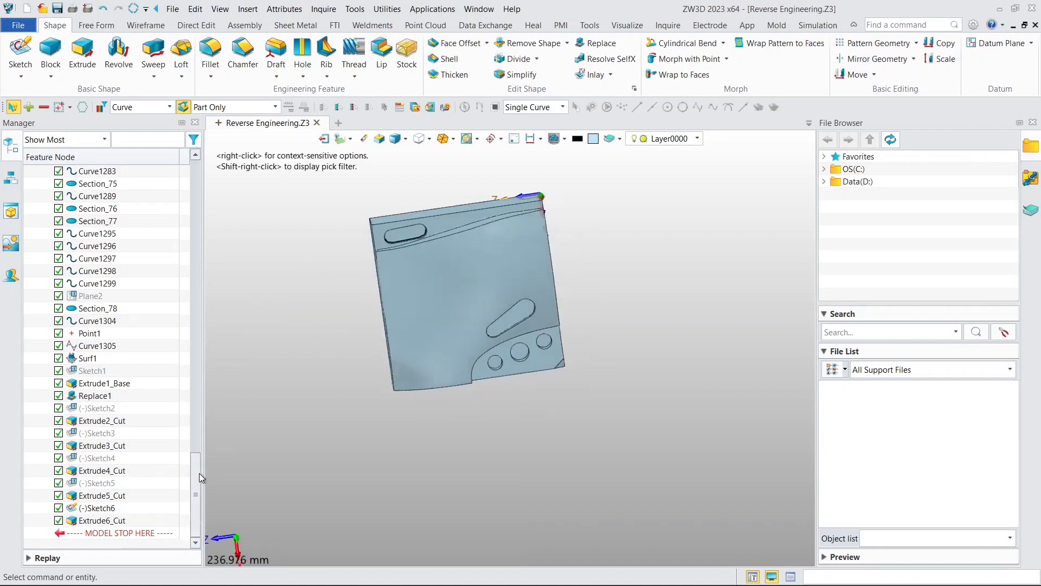
{"action": "left_click_drag", "start_coordinate": [200, 473], "coordinate": [210, 187]}
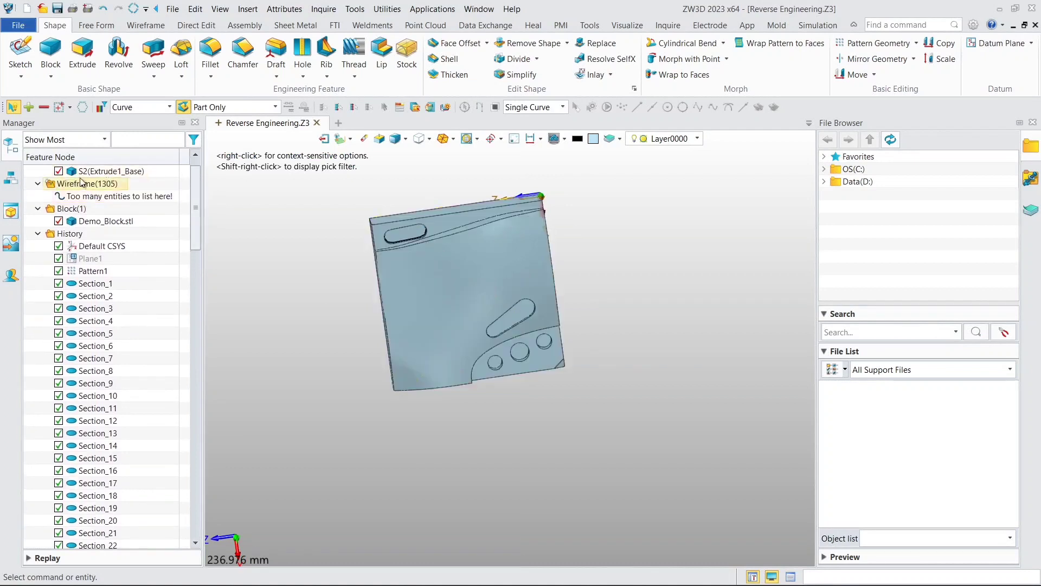
{"action": "left_click", "coordinate": [58, 171]}
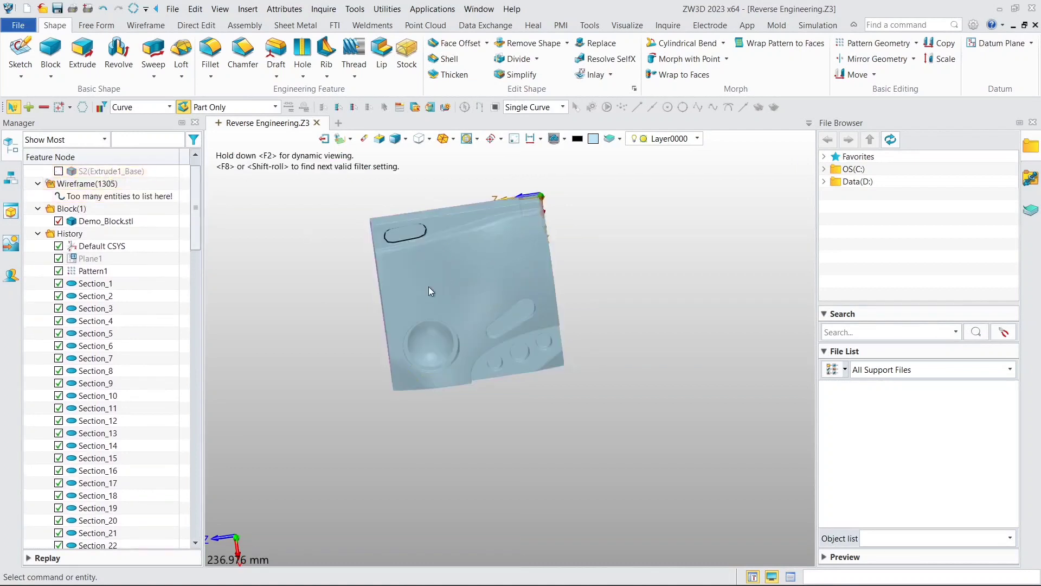
{"action": "middle_click_drag", "start_coordinate": [475, 302], "coordinate": [494, 243]}
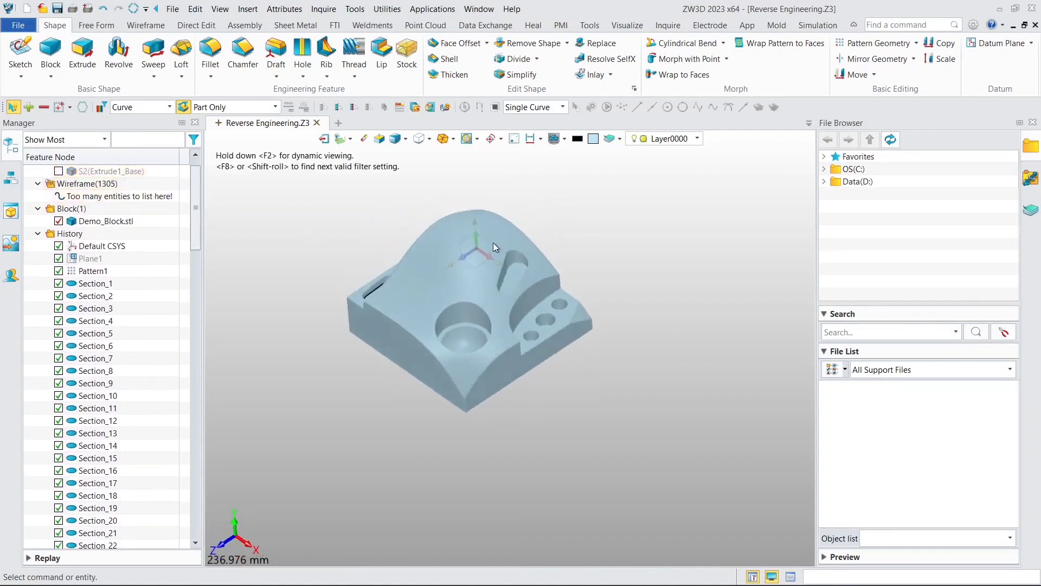
Unblank all wireframe curves, and show only the closed section curve on the large round pocket's upper wall, keeping that display status.
{"action": "scroll", "coordinate": [248, 273], "scroll_direction": "up", "scroll_amount": 2}
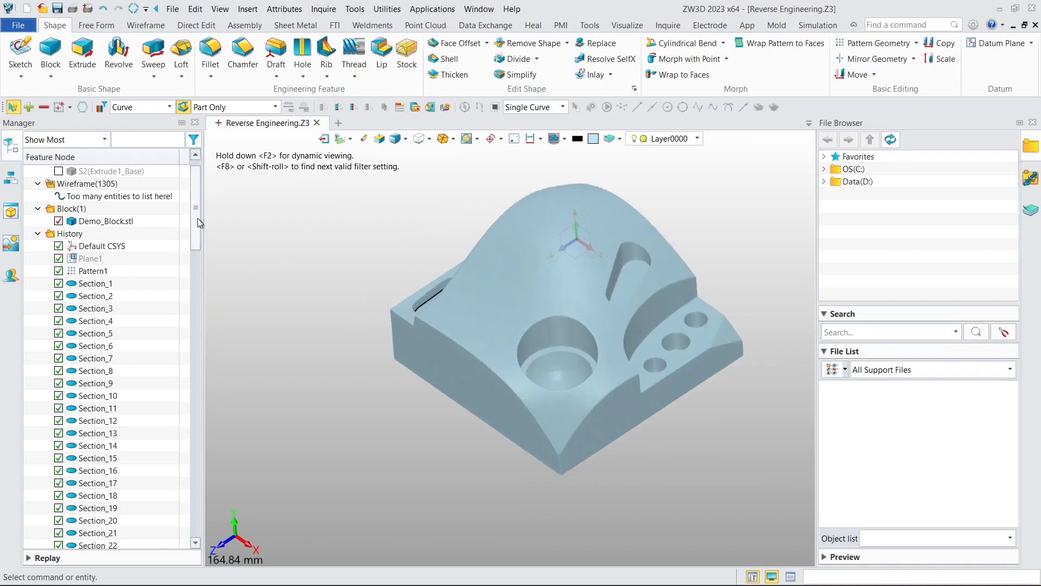
{"action": "left_click_drag", "start_coordinate": [198, 218], "coordinate": [199, 164]}
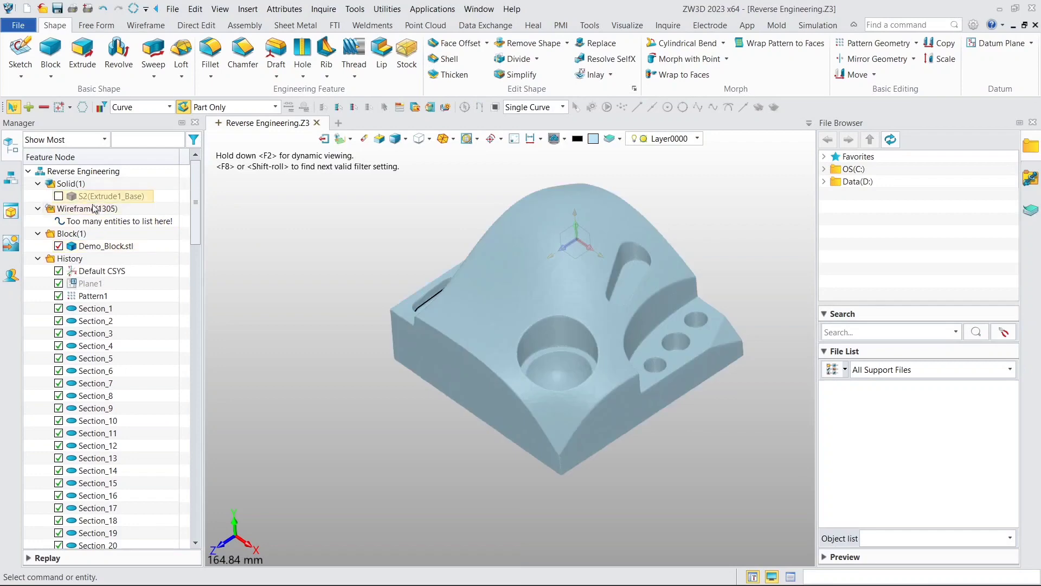
{"action": "right_click", "coordinate": [90, 211]}
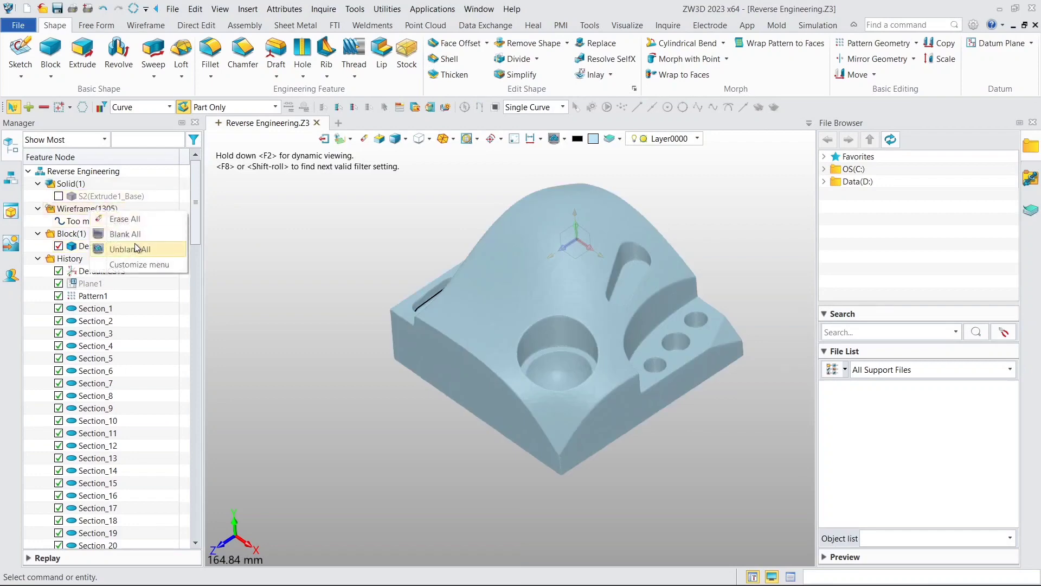
{"action": "left_click", "coordinate": [129, 249]}
{"action": "scroll", "coordinate": [534, 336], "scroll_direction": "up", "scroll_amount": 2}
{"action": "scroll", "coordinate": [534, 330], "scroll_direction": "up", "scroll_amount": 5}
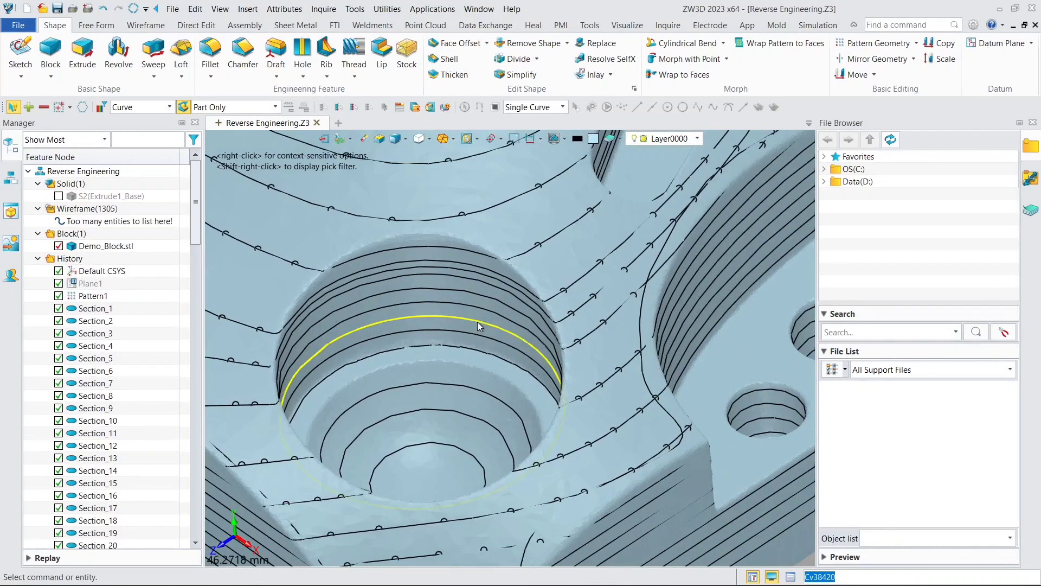
{"action": "right_click", "coordinate": [478, 321]}
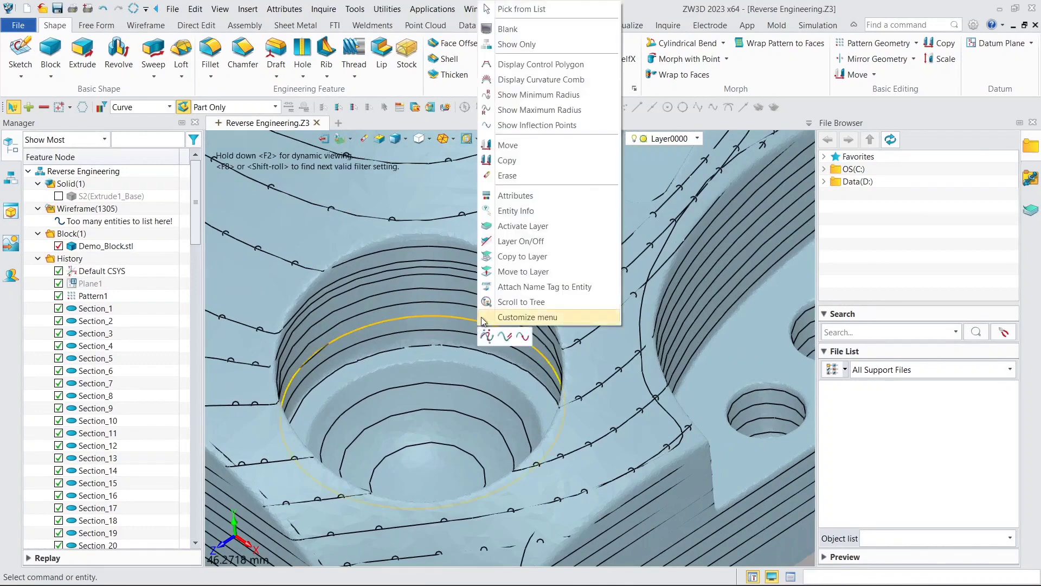
{"action": "left_click", "coordinate": [504, 45]}
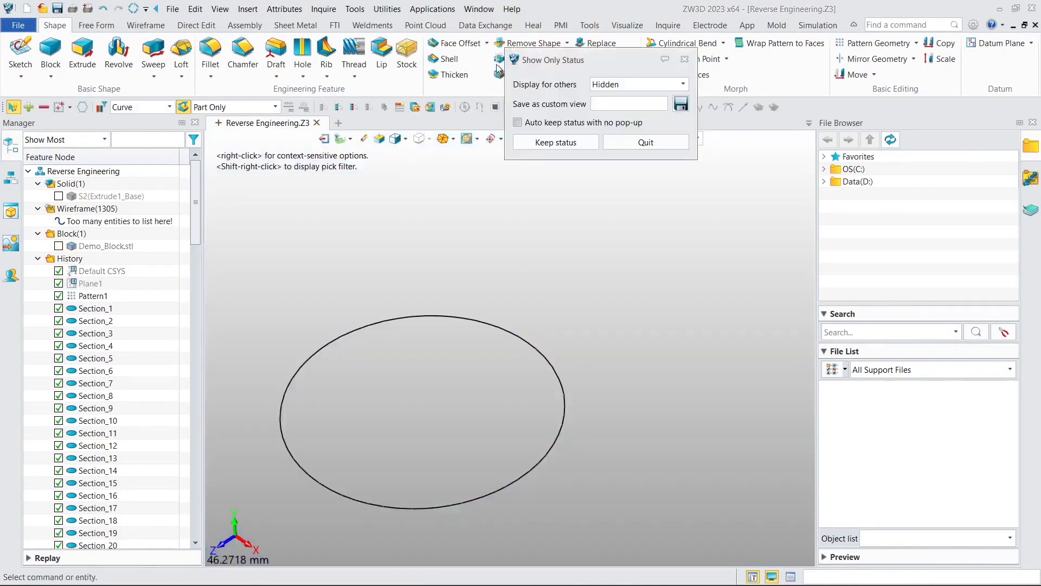
{"action": "left_click", "coordinate": [557, 142]}
{"action": "scroll", "coordinate": [384, 258], "scroll_direction": "down", "scroll_amount": 5}
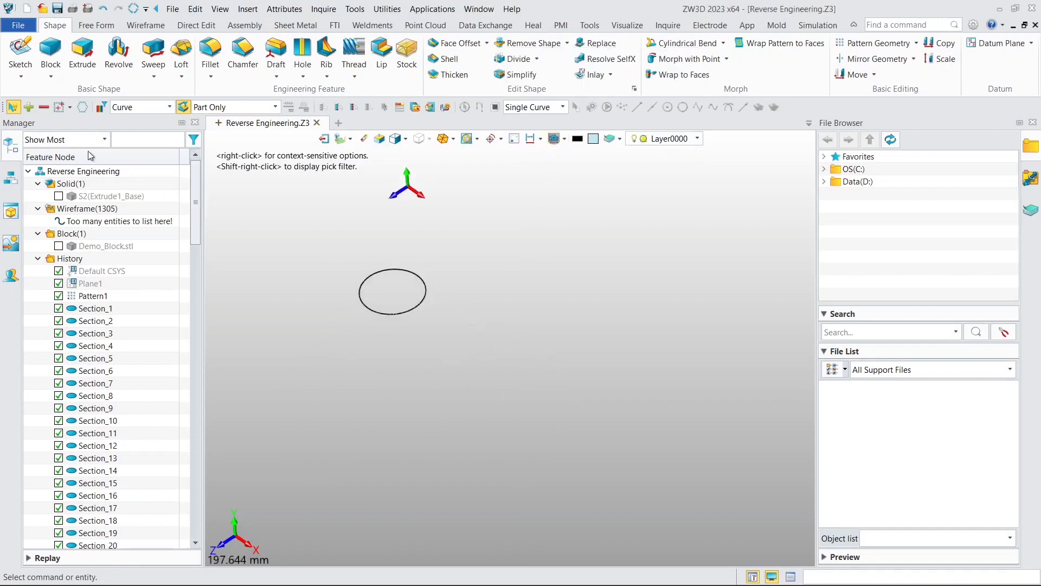
Unblank the Default CSYS and start a new sketch on its XZ plane.
{"action": "right_click", "coordinate": [111, 271]}
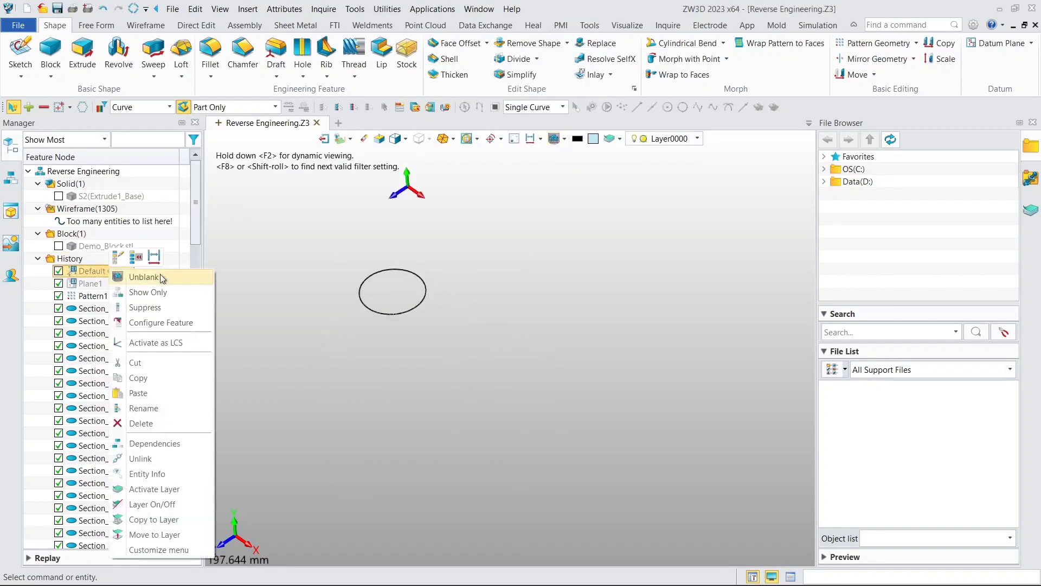
{"action": "left_click", "coordinate": [145, 277]}
{"action": "left_click", "coordinate": [20, 54]}
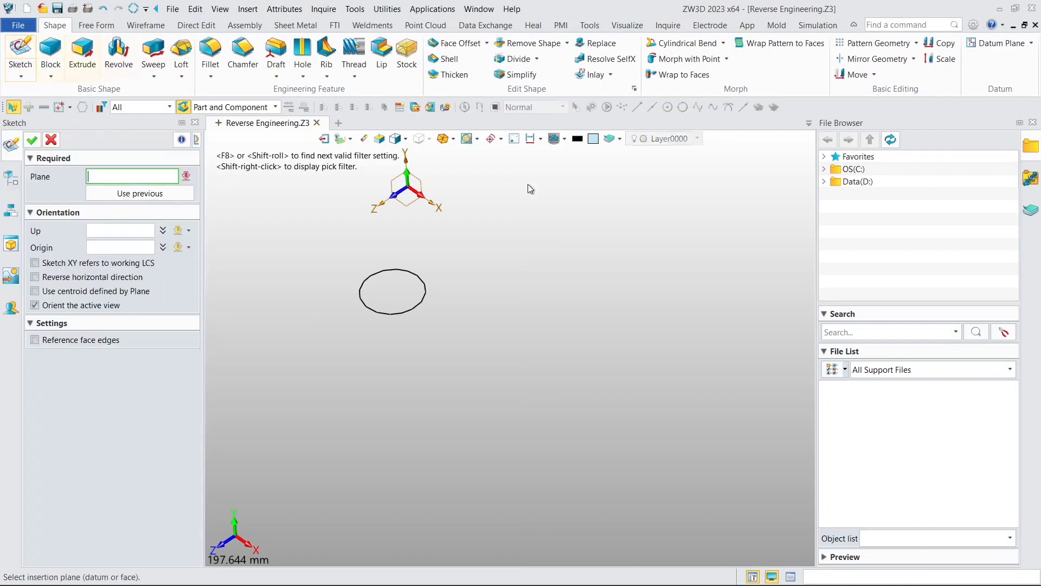
{"action": "left_click", "coordinate": [413, 201]}
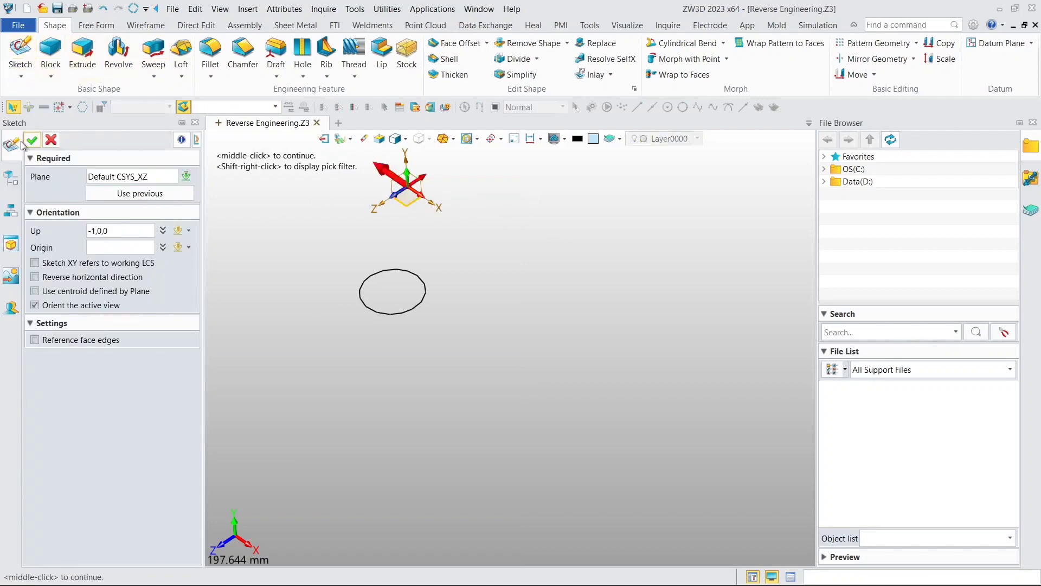
{"action": "left_click", "coordinate": [31, 140]}
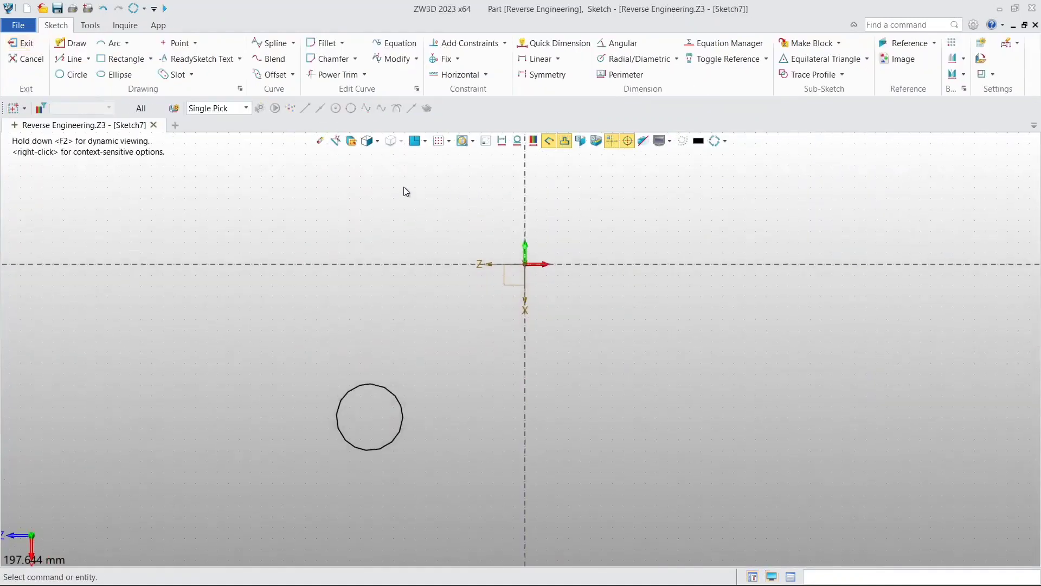
Sketch a three-point circle about 30.38 mm in diameter over the pocket's section curve, and exit the sketch.
{"action": "left_click", "coordinate": [73, 74]}
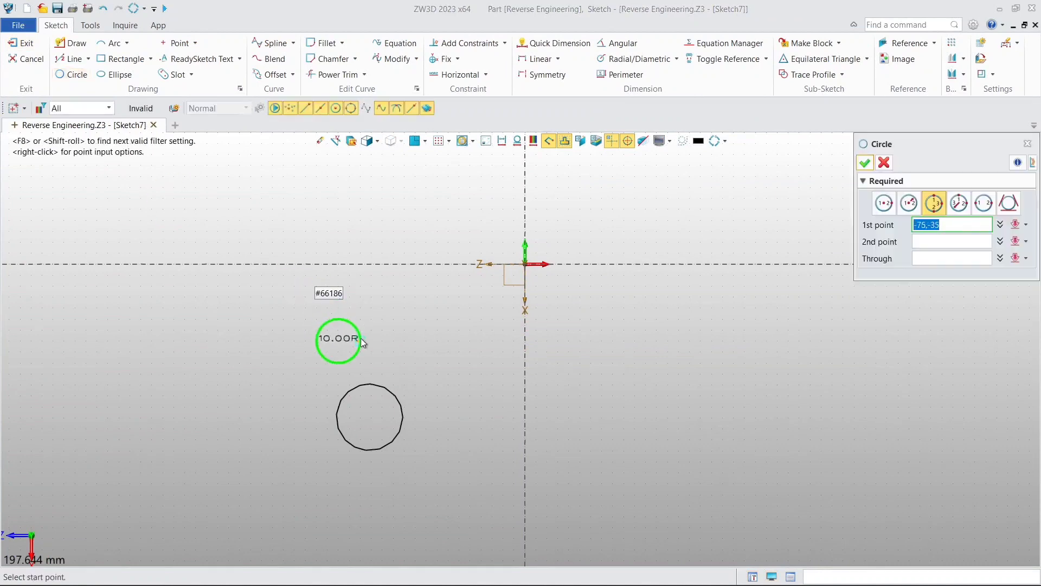
{"action": "scroll", "coordinate": [376, 405], "scroll_direction": "up", "scroll_amount": 3}
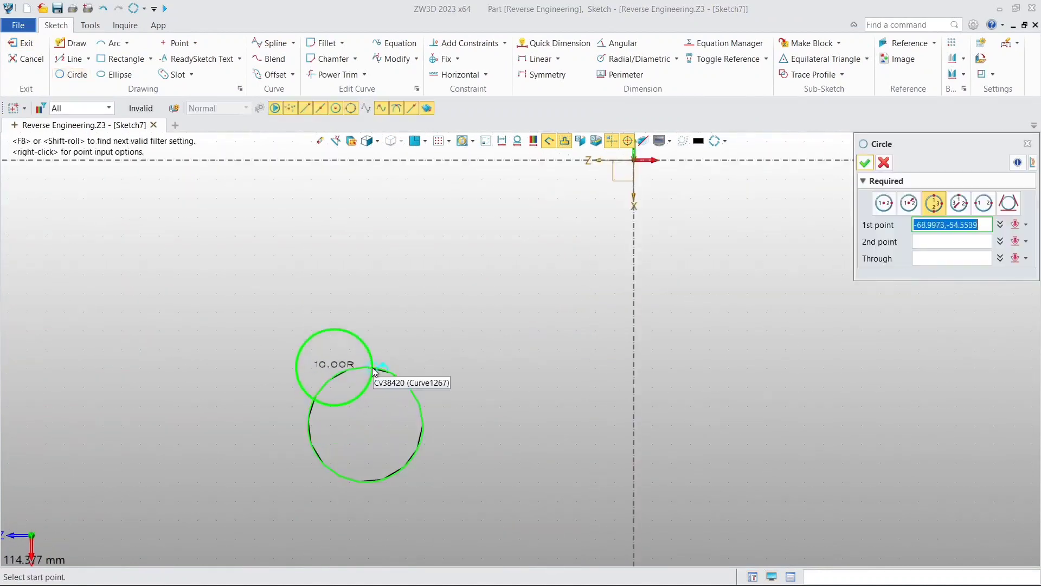
{"action": "left_click", "coordinate": [367, 367]}
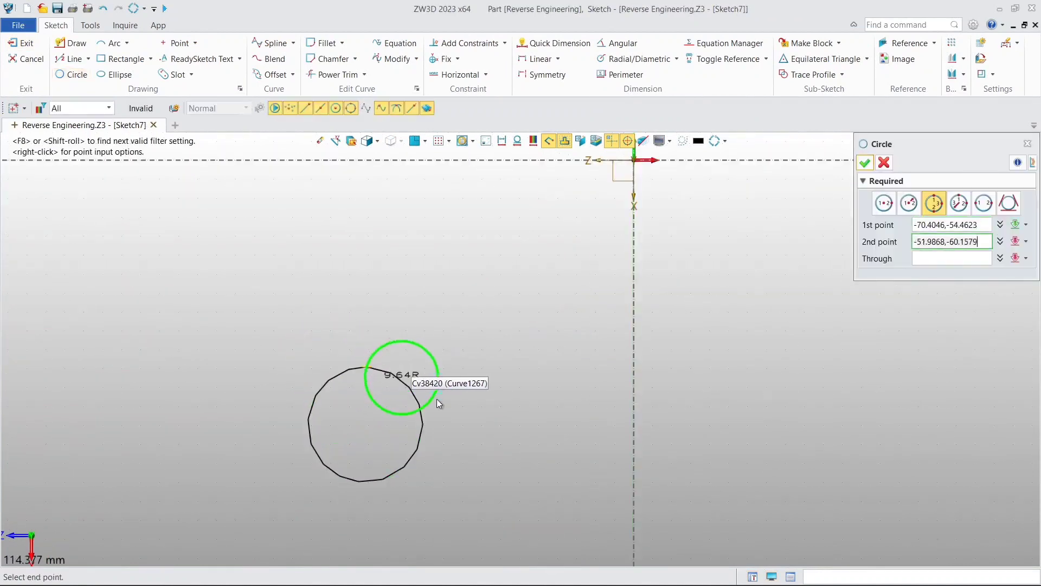
{"action": "left_click", "coordinate": [421, 413]}
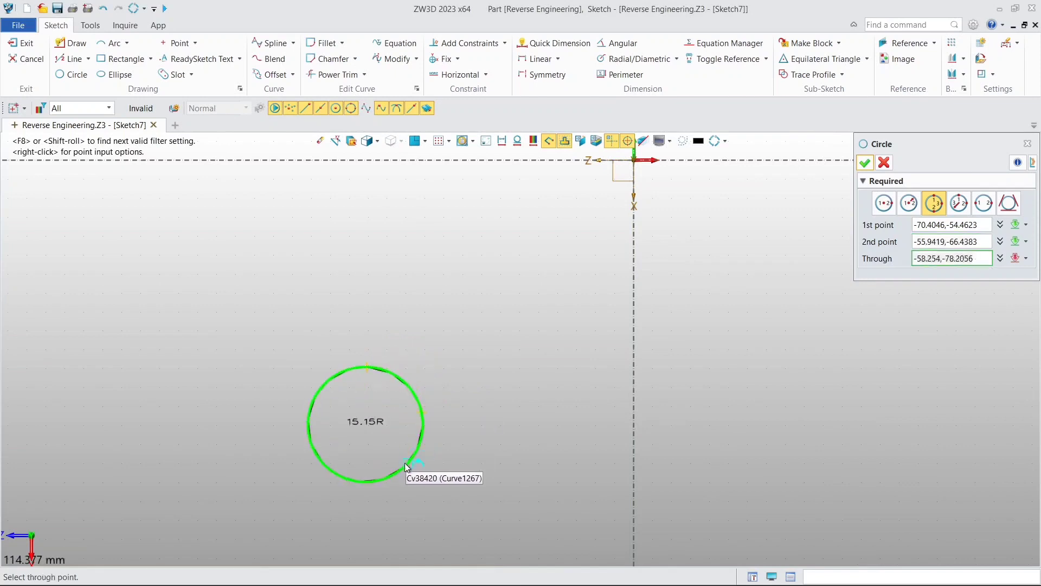
{"action": "left_click", "coordinate": [375, 477]}
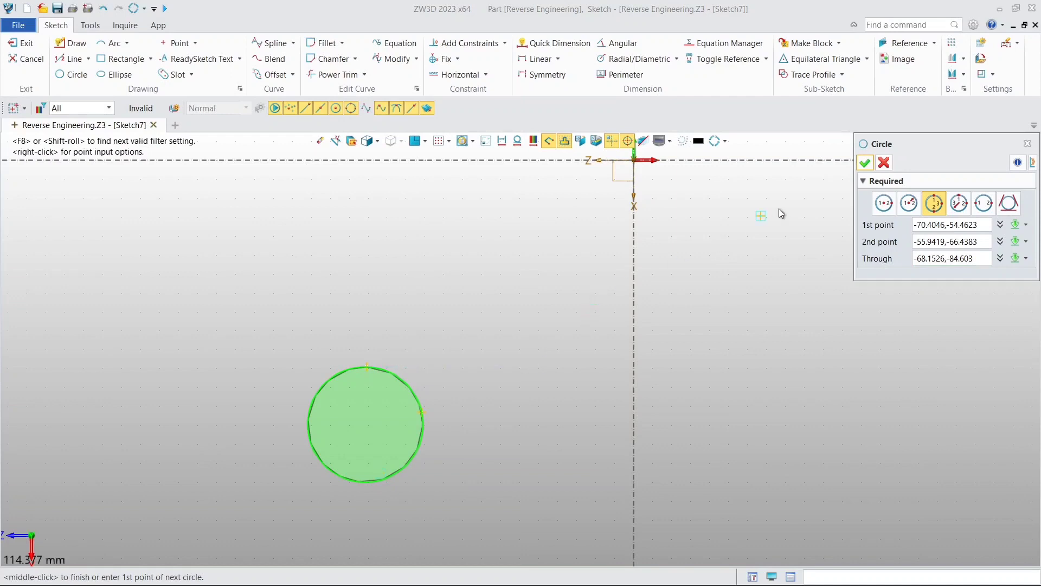
{"action": "left_click", "coordinate": [865, 162]}
{"action": "scroll", "coordinate": [487, 287], "scroll_direction": "down", "scroll_amount": 2}
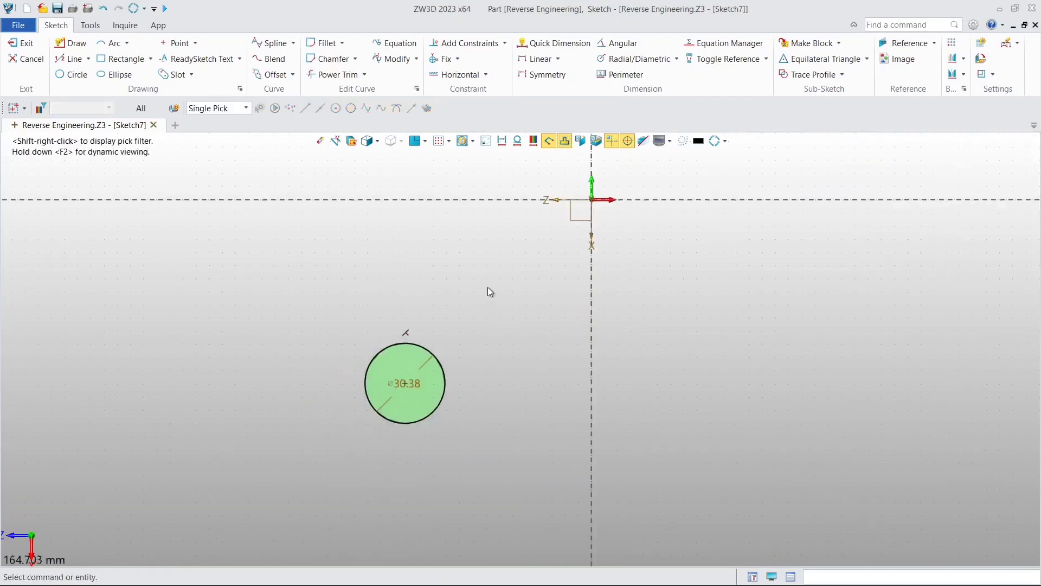
{"action": "mouse_move", "coordinate": [445, 298]}
{"action": "middle_mouse_down"}
{"action": "mouse_move", "coordinate": [453, 267]}
{"action": "mouse_move", "coordinate": [428, 293]}
{"action": "middle_mouse_up"}
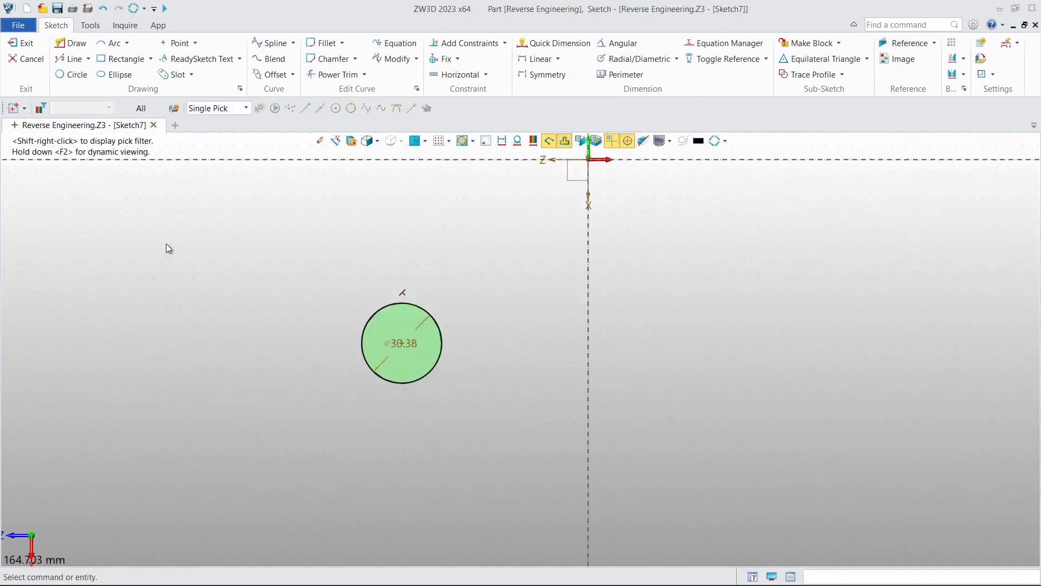
{"action": "left_click", "coordinate": [19, 43]}
Unblank the Demo_Block.stl mesh and view its pockets together with the sketched circle.
{"action": "scroll", "coordinate": [462, 305], "scroll_direction": "down", "scroll_amount": 2}
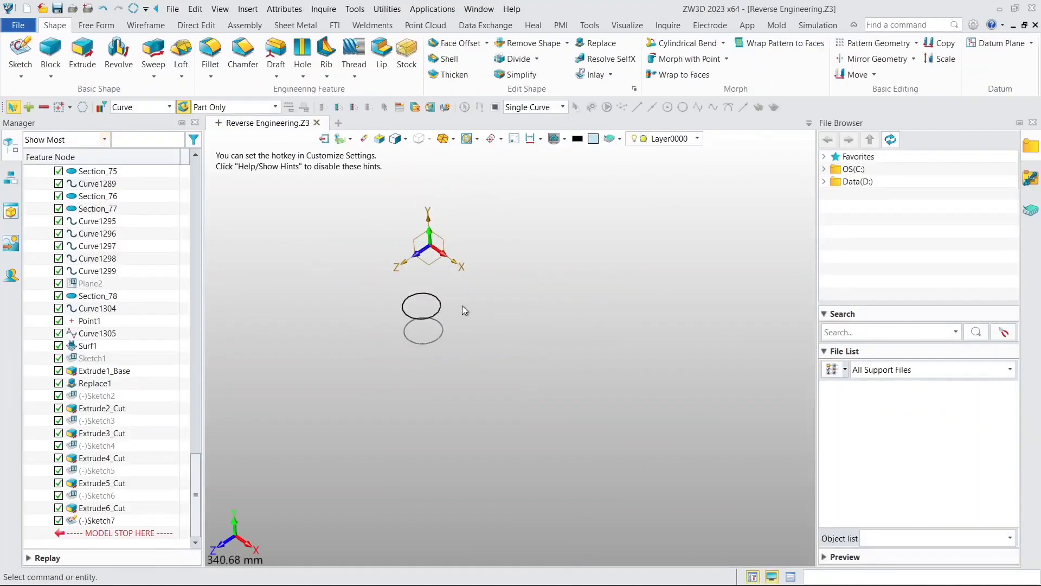
{"action": "middle_click_drag", "start_coordinate": [430, 372], "coordinate": [424, 358]}
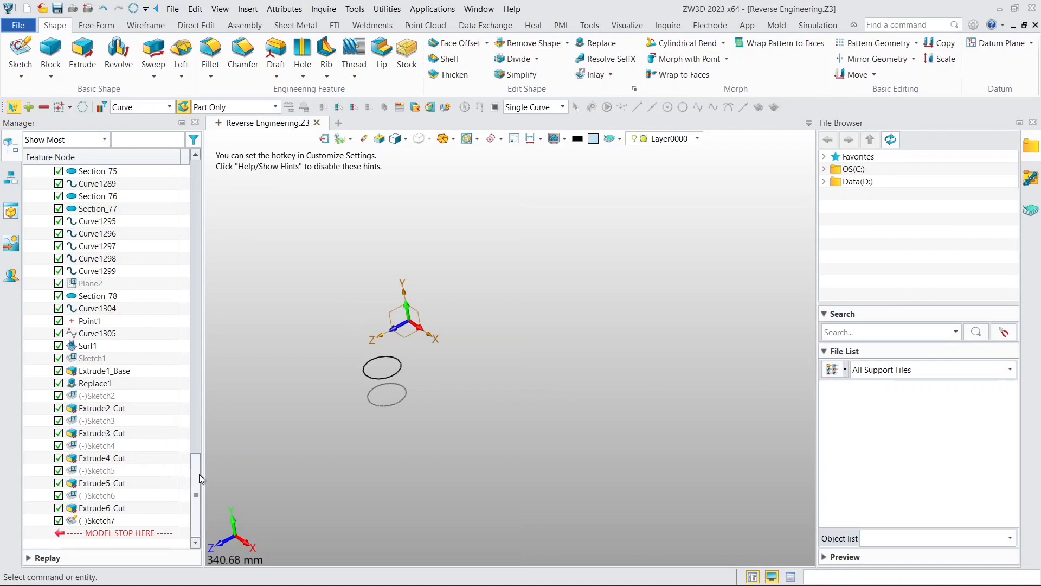
{"action": "left_click_drag", "start_coordinate": [200, 474], "coordinate": [204, 180]}
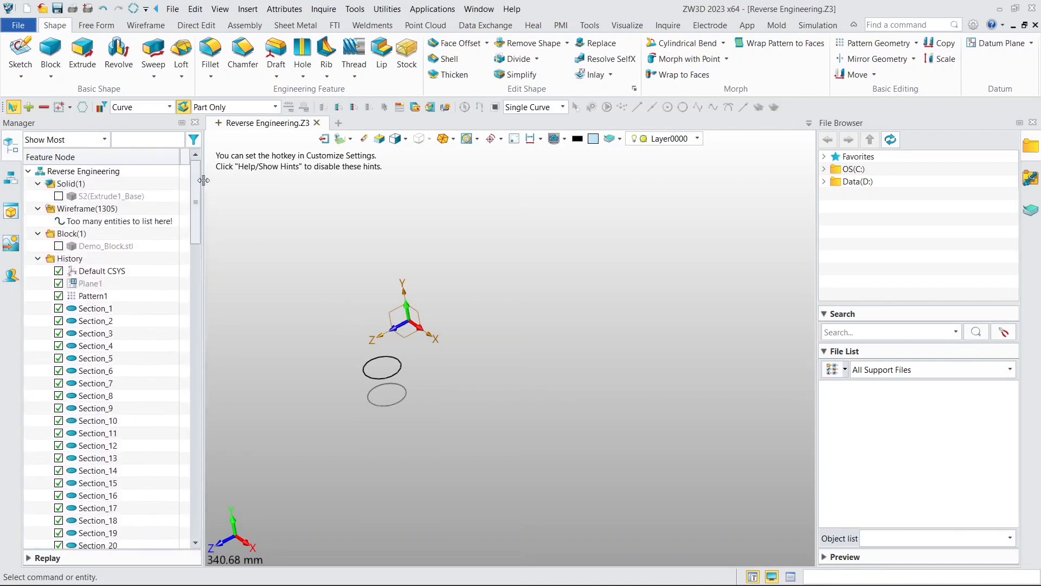
{"action": "left_click", "coordinate": [59, 246]}
{"action": "right_click_drag", "start_coordinate": [576, 303], "coordinate": [554, 238]}
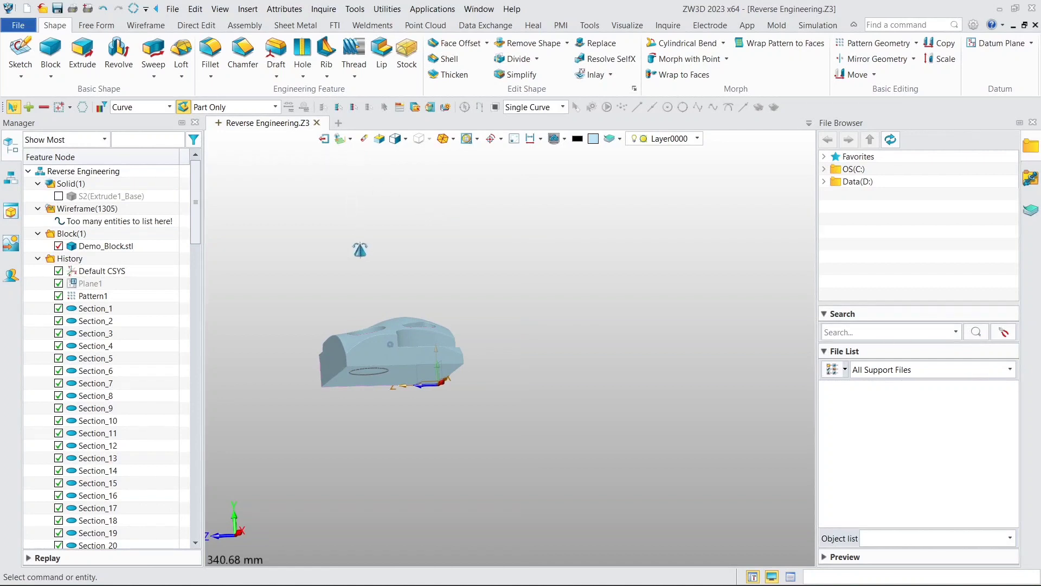
{"action": "right_click_drag", "start_coordinate": [351, 210], "coordinate": [358, 264]}
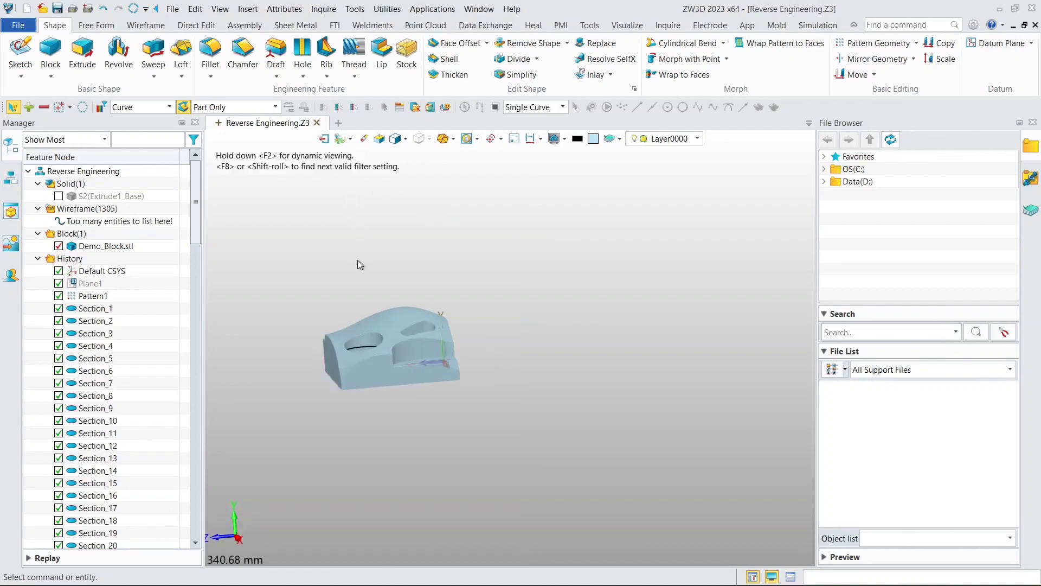
{"action": "middle_click_drag", "start_coordinate": [399, 268], "coordinate": [476, 246]}
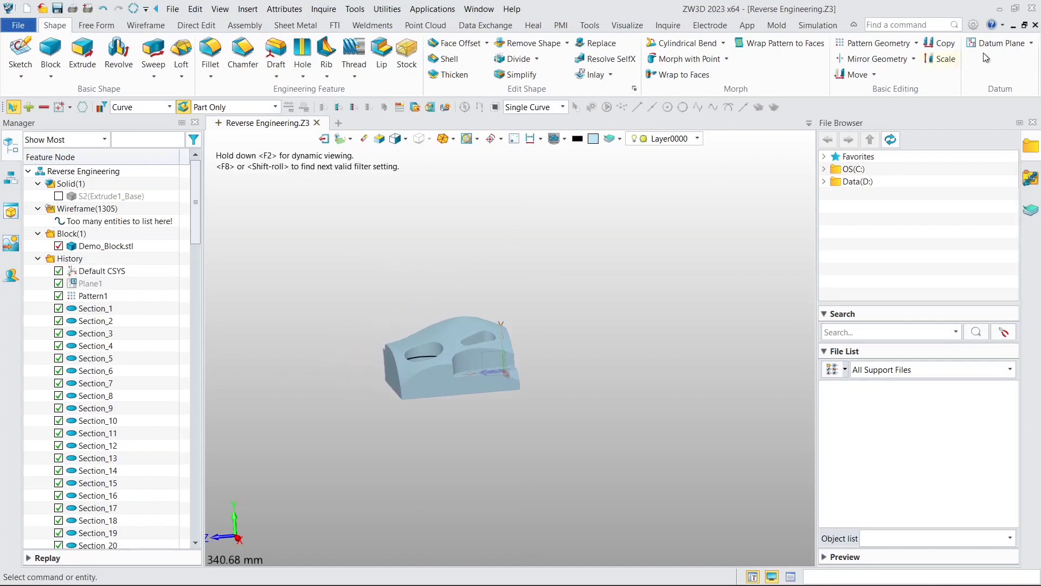
Start an offset datum plane from the Default CSYS YZ plane, pulling its offset to 48.5 mm towards the pocket.
{"action": "left_click", "coordinate": [998, 43]}
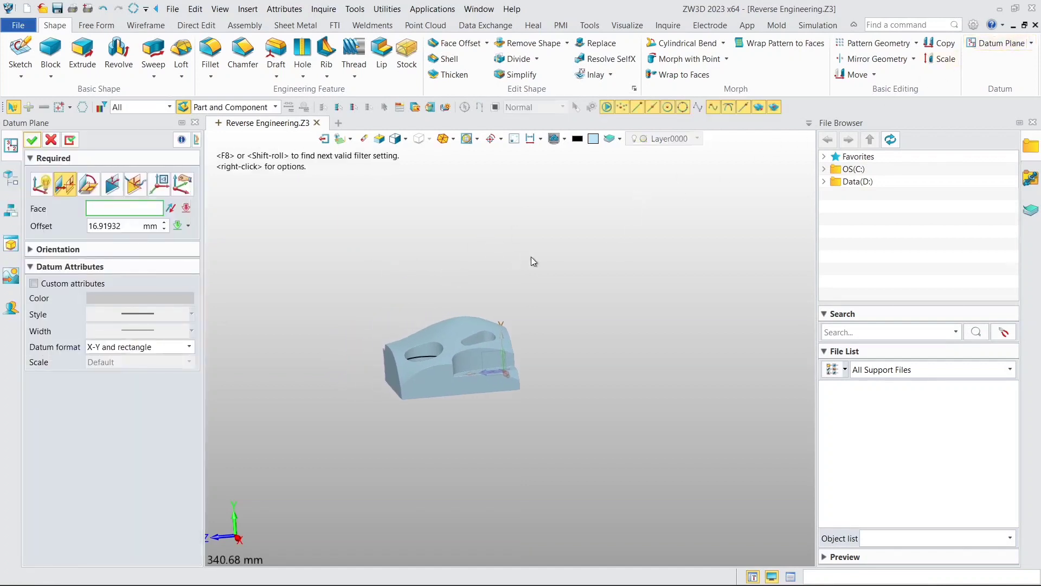
{"action": "right_click_drag", "start_coordinate": [532, 257], "coordinate": [384, 310]}
{"action": "left_click", "coordinate": [497, 396]}
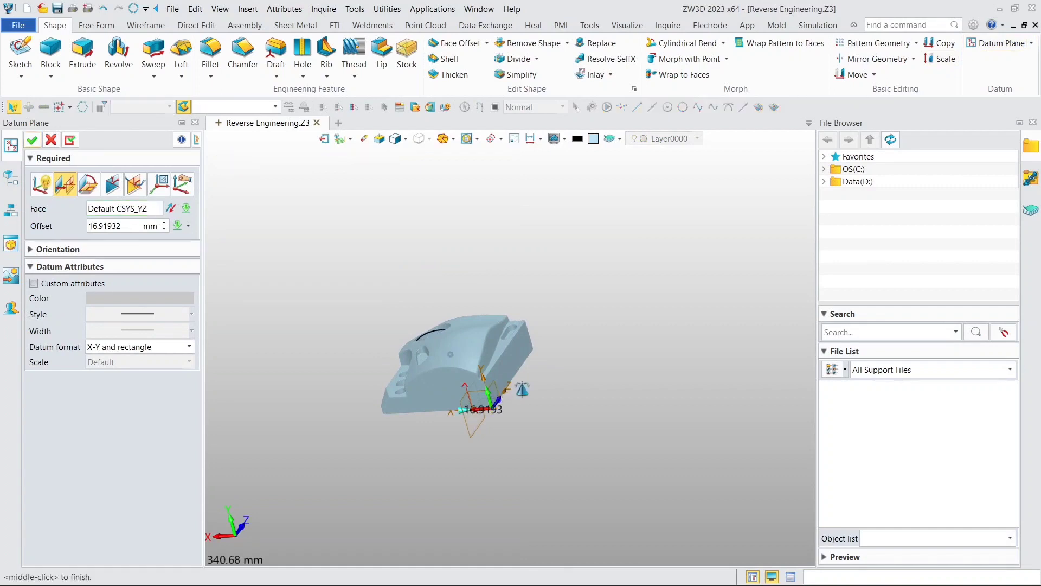
{"action": "right_click_drag", "start_coordinate": [500, 398], "coordinate": [473, 425]}
{"action": "left_click_drag", "start_coordinate": [475, 417], "coordinate": [434, 418]}
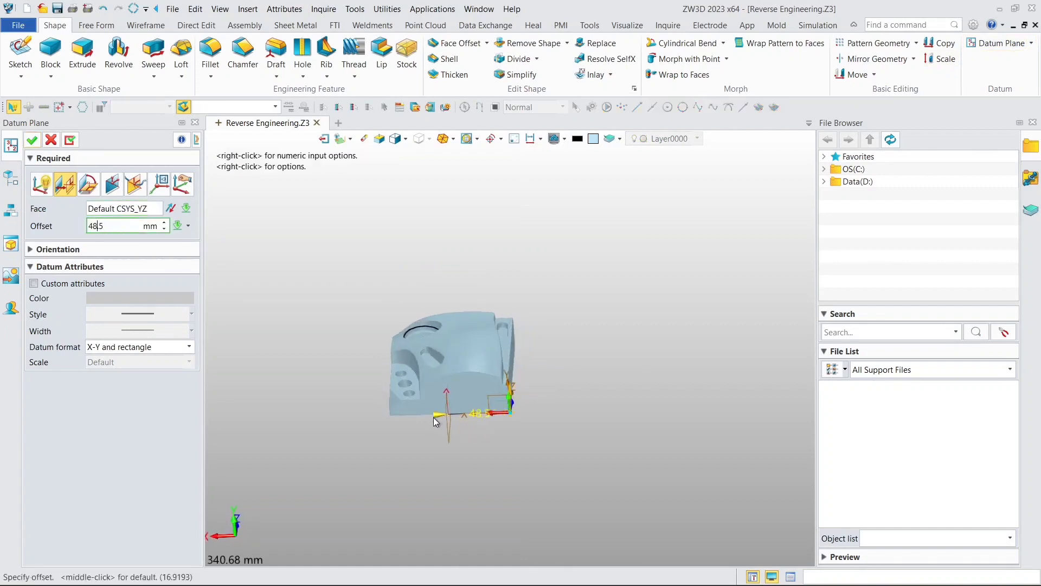
Set the plane's offset to the sketched pocket circle's center of curvature, at 69.64538 mm, and create the datum plane.
{"action": "right_click", "coordinate": [398, 440]}
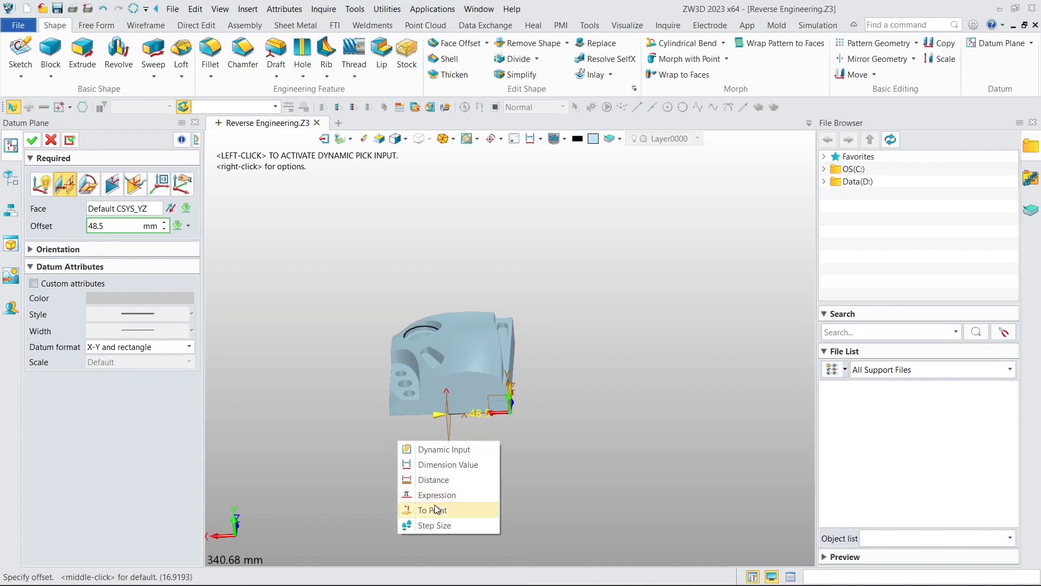
{"action": "left_click", "coordinate": [435, 509]}
{"action": "scroll", "coordinate": [431, 379], "scroll_direction": "up", "scroll_amount": 5}
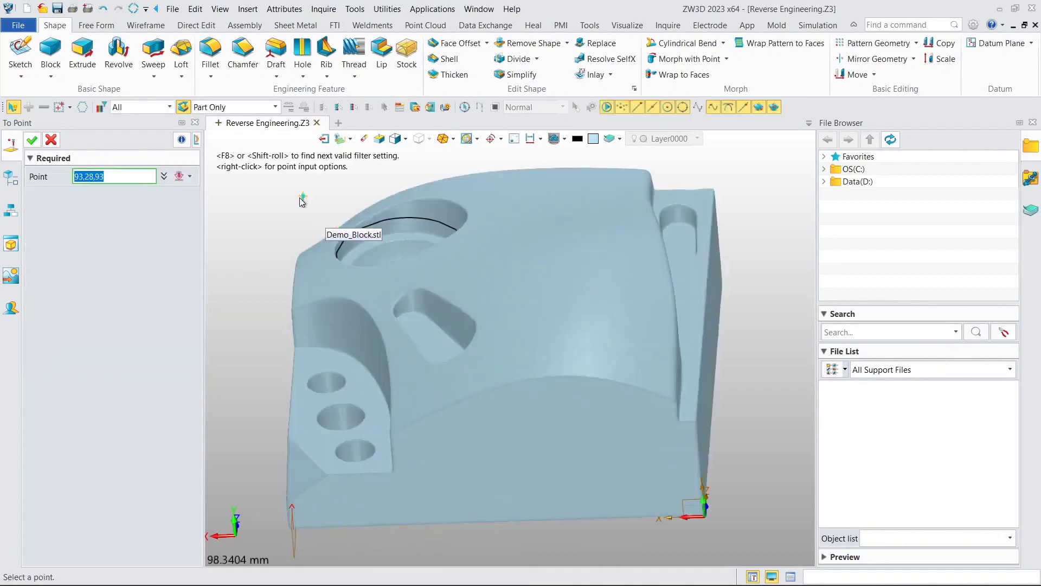
{"action": "right_click", "coordinate": [302, 202]}
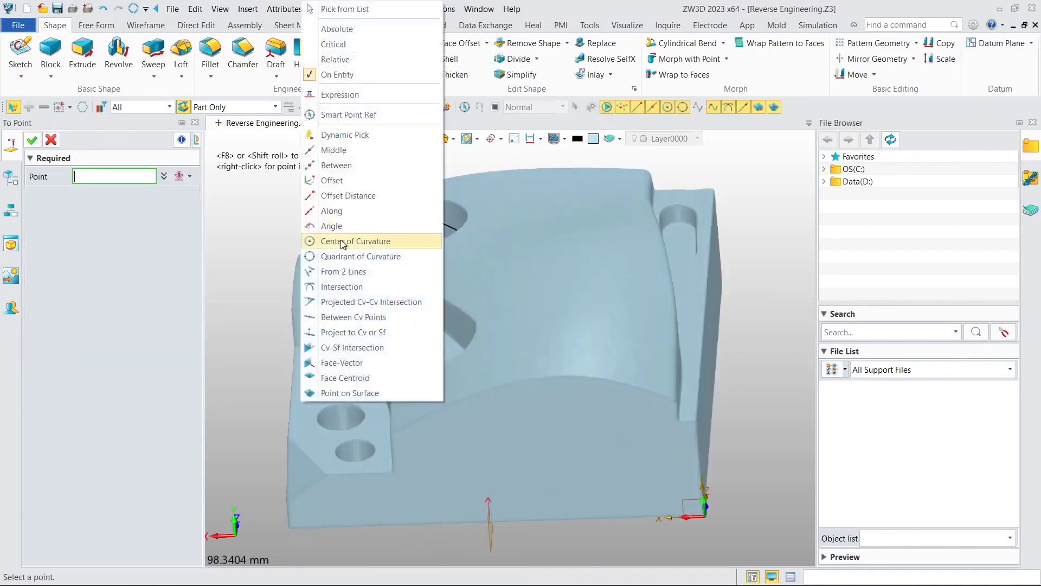
{"action": "left_click", "coordinate": [341, 242]}
{"action": "scroll", "coordinate": [385, 284], "scroll_direction": "down", "scroll_amount": 4}
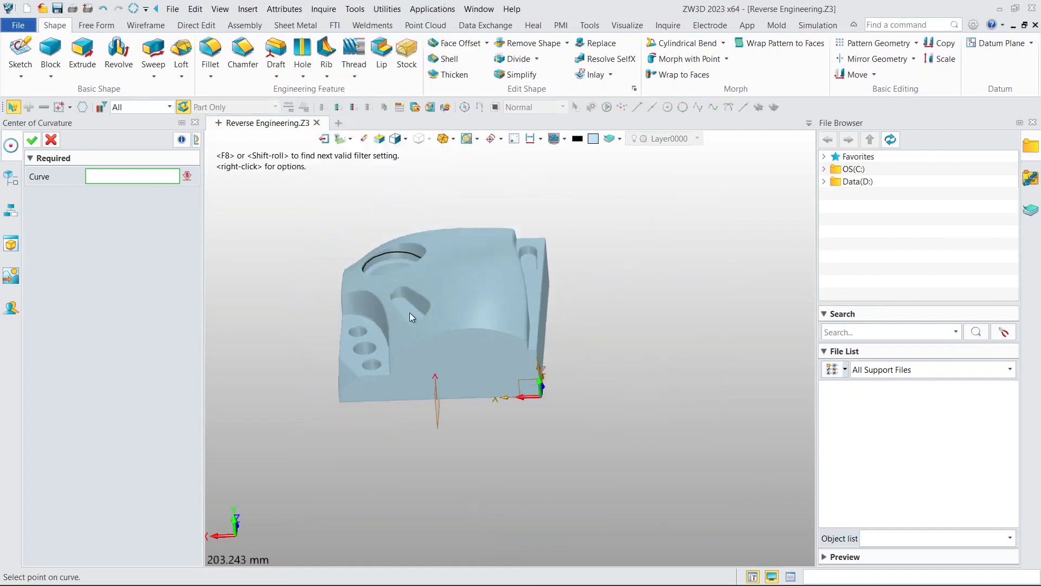
{"action": "right_click_drag", "start_coordinate": [409, 313], "coordinate": [427, 233]}
{"action": "left_click", "coordinate": [417, 356]}
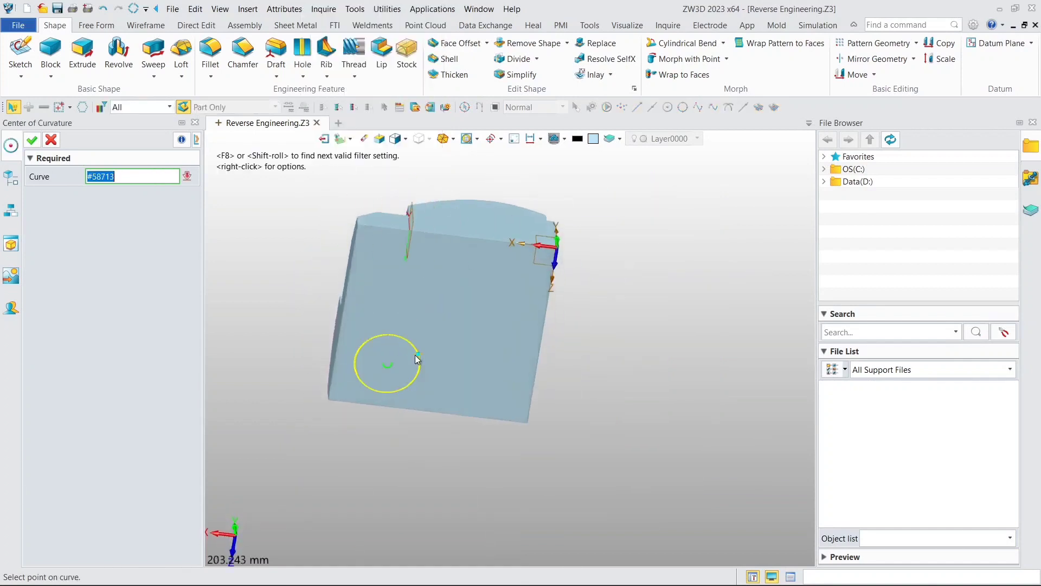
{"action": "left_click", "coordinate": [417, 357]}
{"action": "right_click_drag", "start_coordinate": [422, 346], "coordinate": [426, 282]}
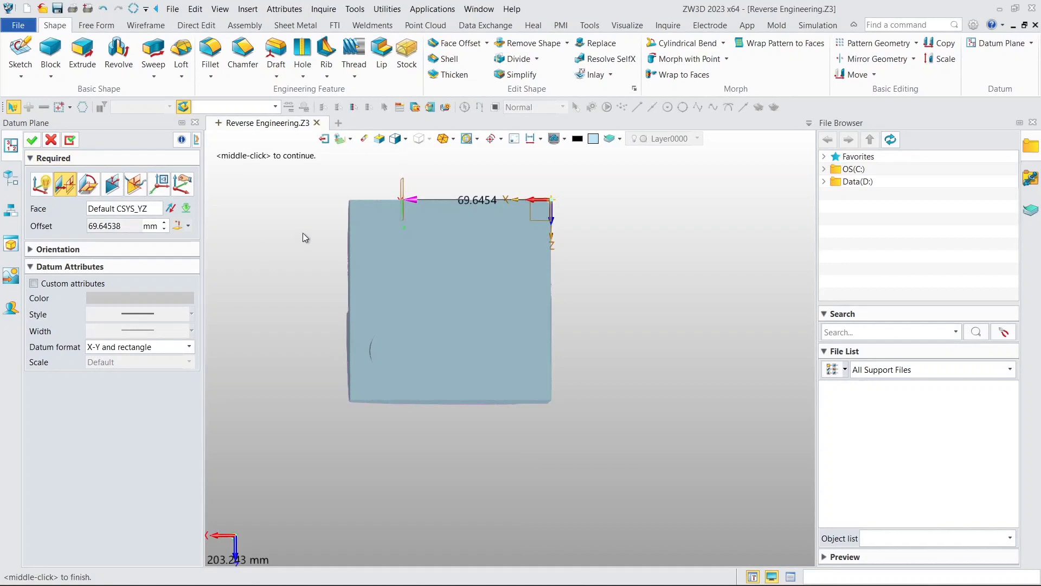
{"action": "left_click", "coordinate": [32, 139]}
Create a cross section of the Demo_Block.stl mesh at the new datum plane through the round pocket's center.
{"action": "scroll", "coordinate": [302, 216], "scroll_direction": "down", "scroll_amount": 3}
{"action": "right_click_drag", "start_coordinate": [302, 216], "coordinate": [373, 297]}
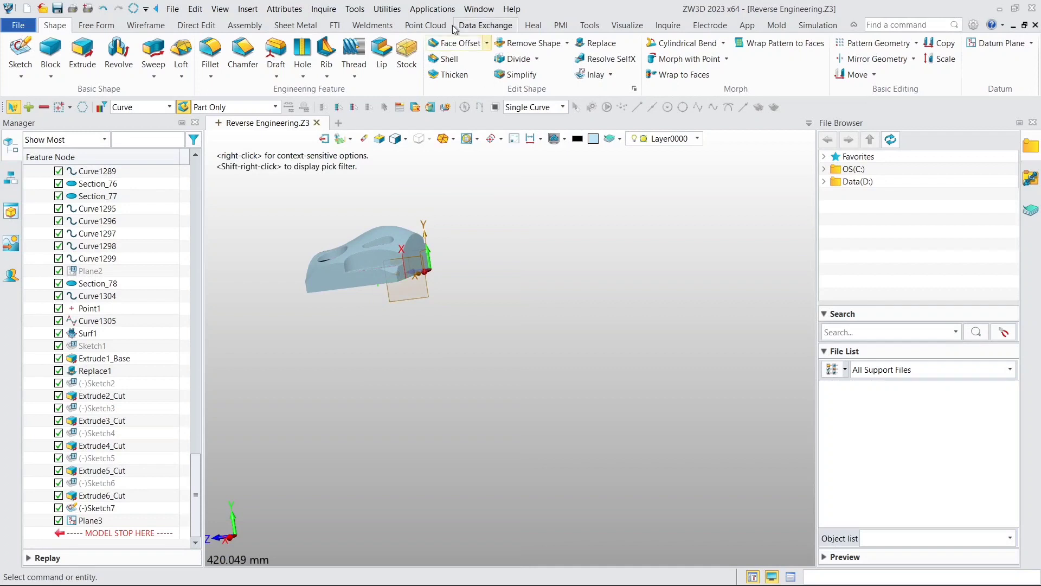
{"action": "left_click", "coordinate": [424, 26]}
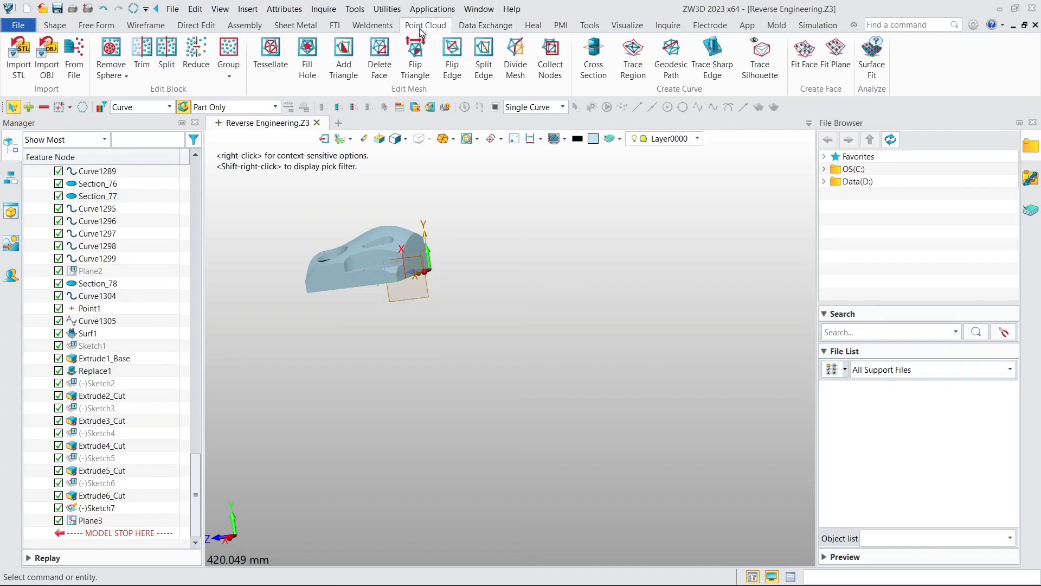
{"action": "left_click", "coordinate": [581, 78]}
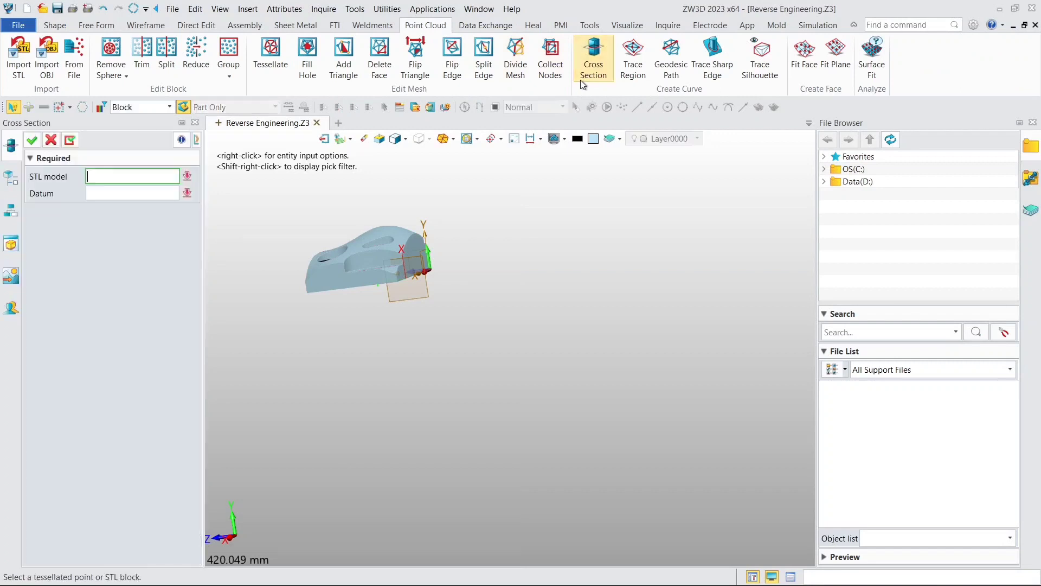
{"action": "left_click", "coordinate": [362, 245]}
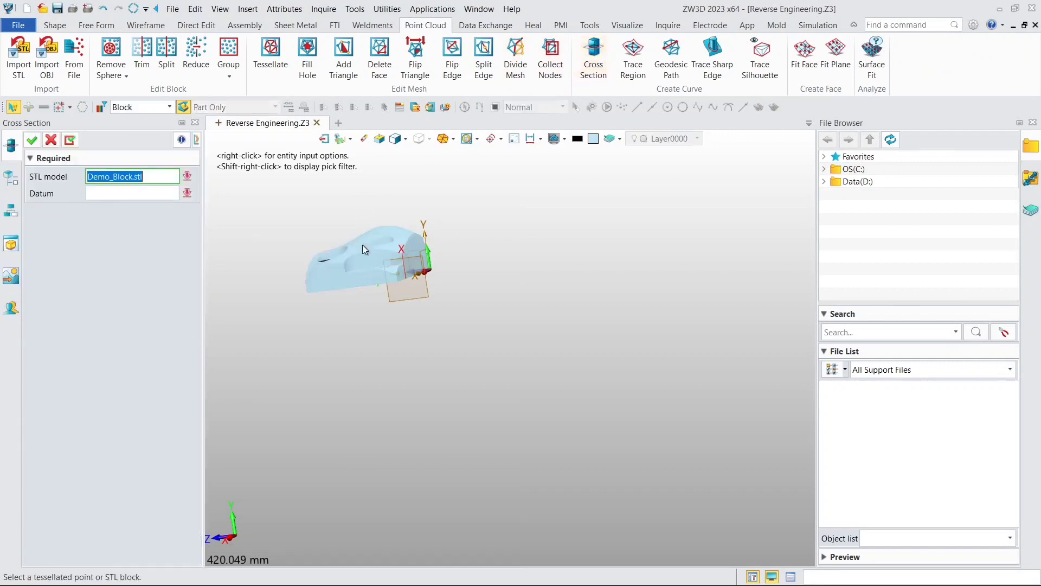
{"action": "left_click", "coordinate": [425, 282]}
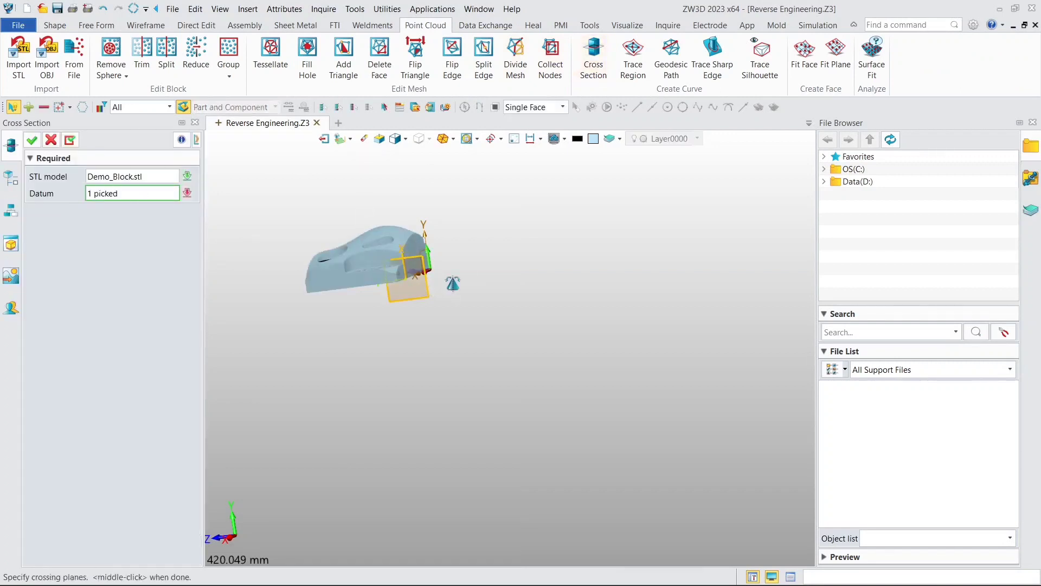
{"action": "left_click", "coordinate": [32, 140]}
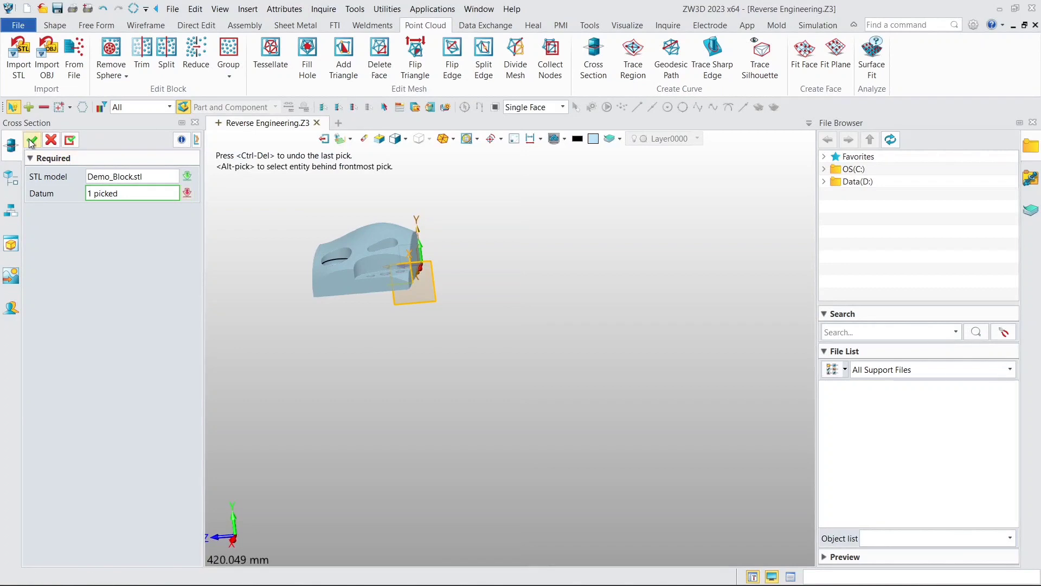
Start a sketch on the datum plane through the pocket's center and section the model display at the sketch plane.
{"action": "scroll", "coordinate": [331, 300], "scroll_direction": "up", "scroll_amount": 3}
{"action": "mouse_move", "coordinate": [350, 280]}
{"action": "right_mouse_down"}
{"action": "mouse_move", "coordinate": [356, 361]}
{"action": "mouse_move", "coordinate": [348, 276]}
{"action": "right_mouse_up"}
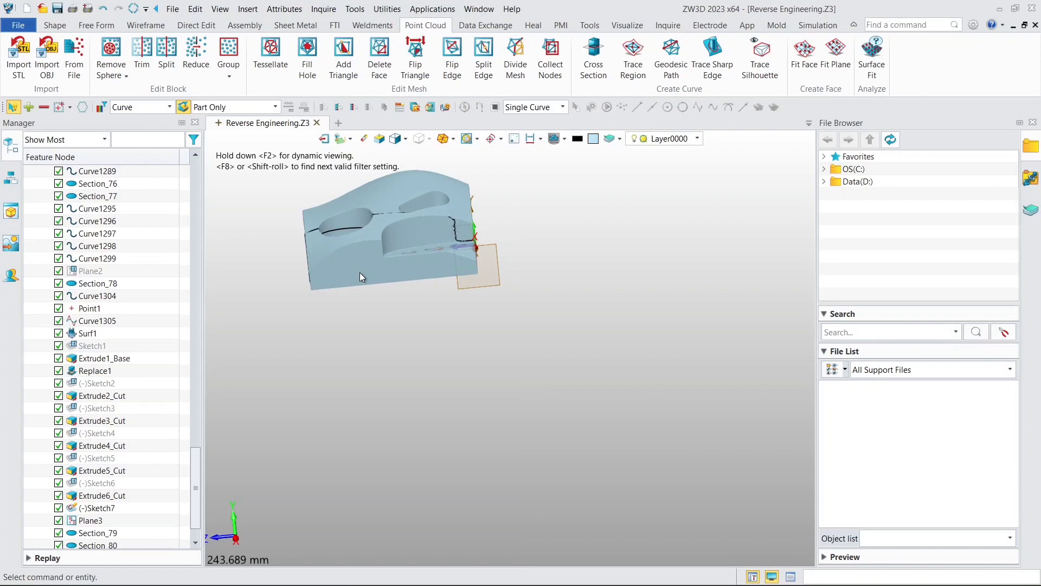
{"action": "middle_click_drag", "start_coordinate": [359, 272], "coordinate": [374, 326]}
{"action": "left_click", "coordinate": [56, 25]}
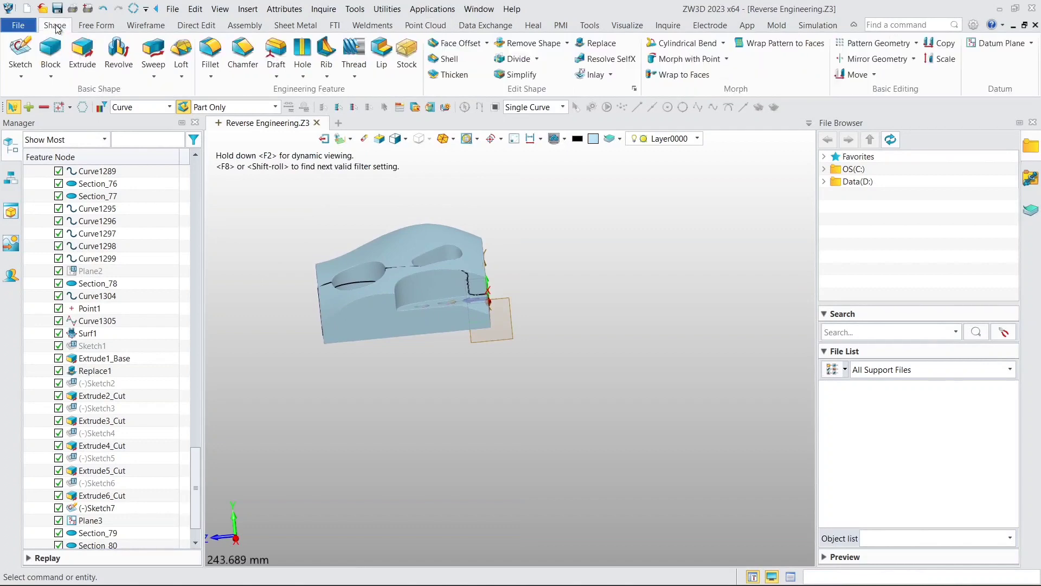
{"action": "left_click", "coordinate": [21, 53]}
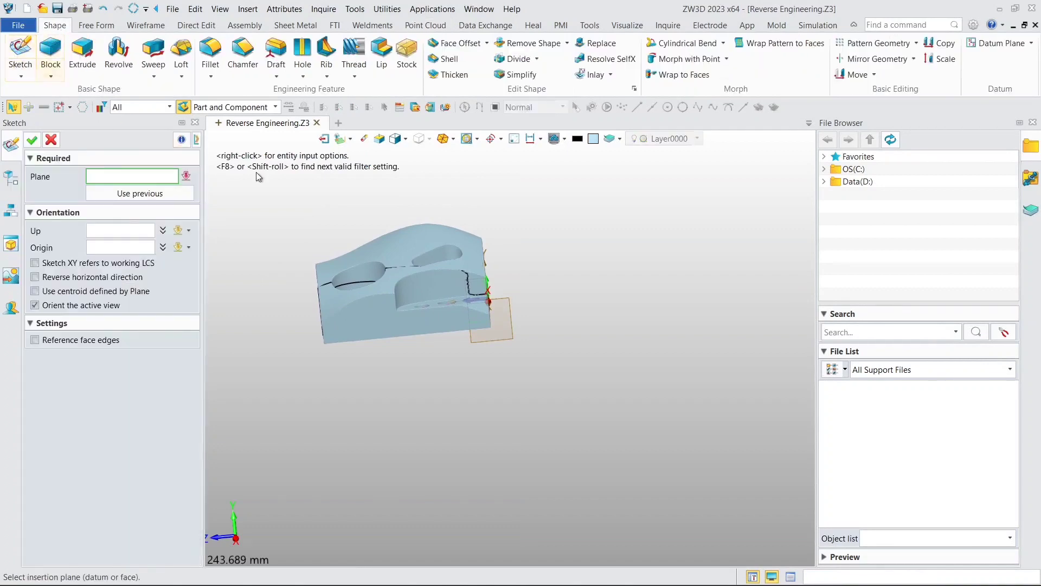
{"action": "left_click", "coordinate": [510, 311]}
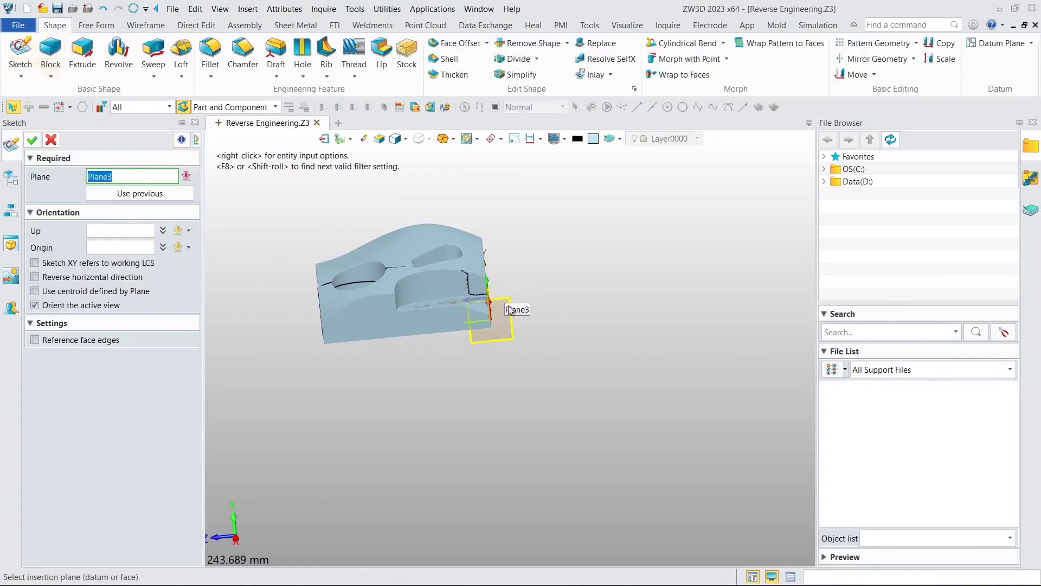
{"action": "left_click", "coordinate": [33, 141]}
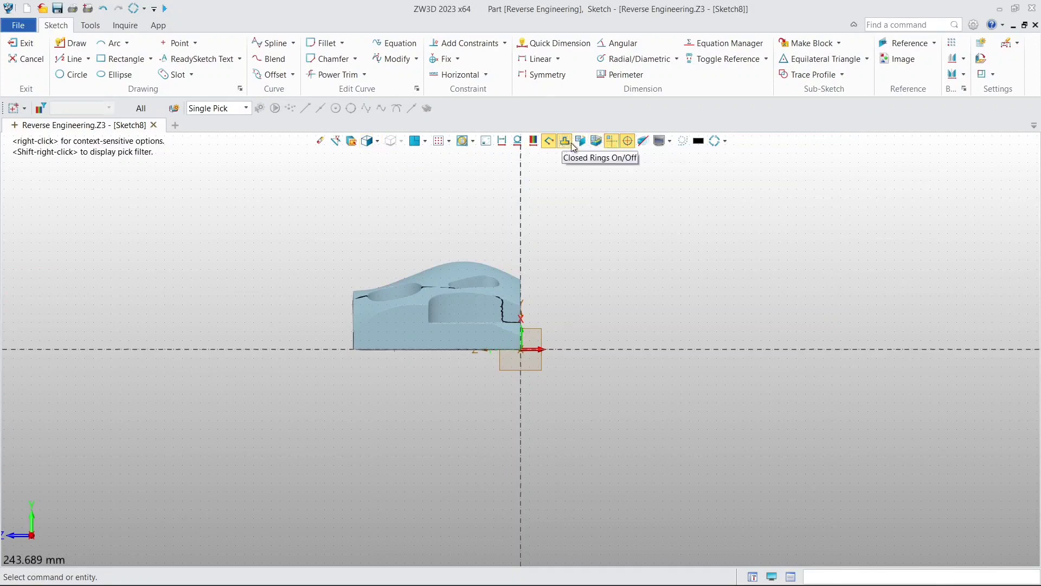
{"action": "left_click", "coordinate": [595, 141]}
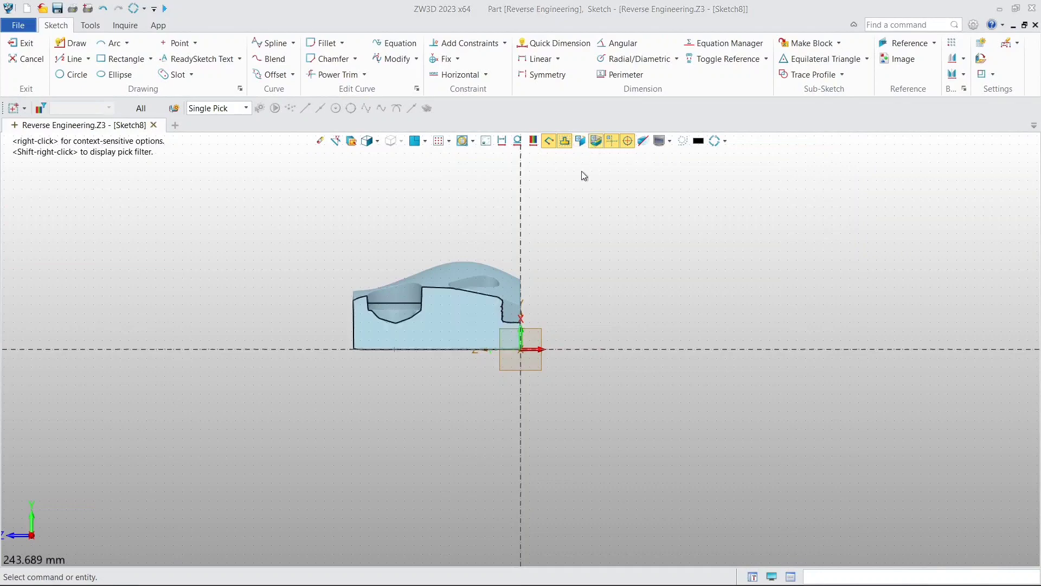
Sketch a three-point circle about 14.5 mm in radius over the pocket's curved bottom, picking points on its section curve.
{"action": "middle_click_drag", "start_coordinate": [554, 240], "coordinate": [568, 201]}
{"action": "scroll", "coordinate": [522, 248], "scroll_direction": "up", "scroll_amount": 4}
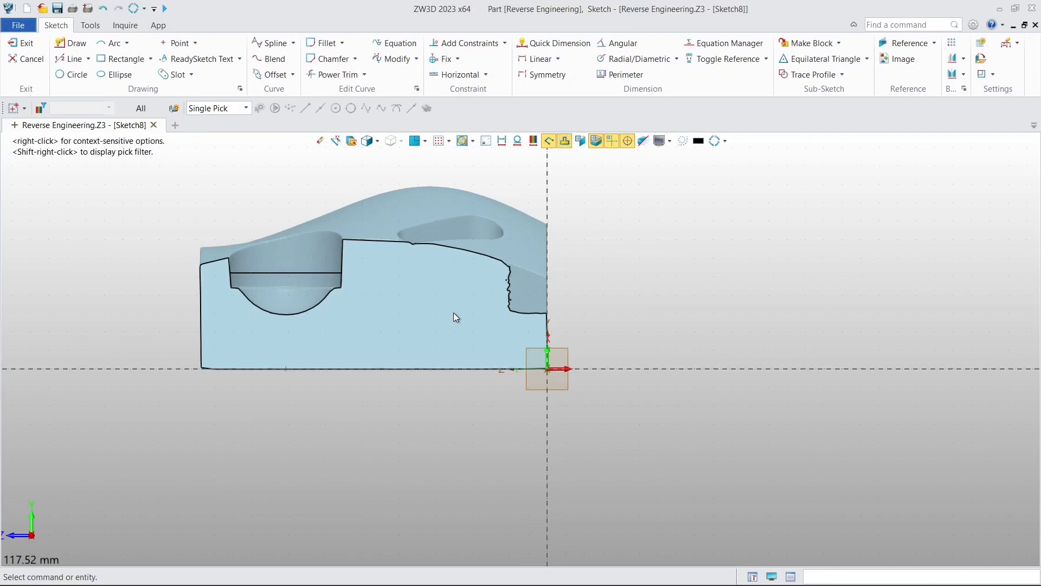
{"action": "middle_click_drag", "start_coordinate": [465, 310], "coordinate": [653, 296]}
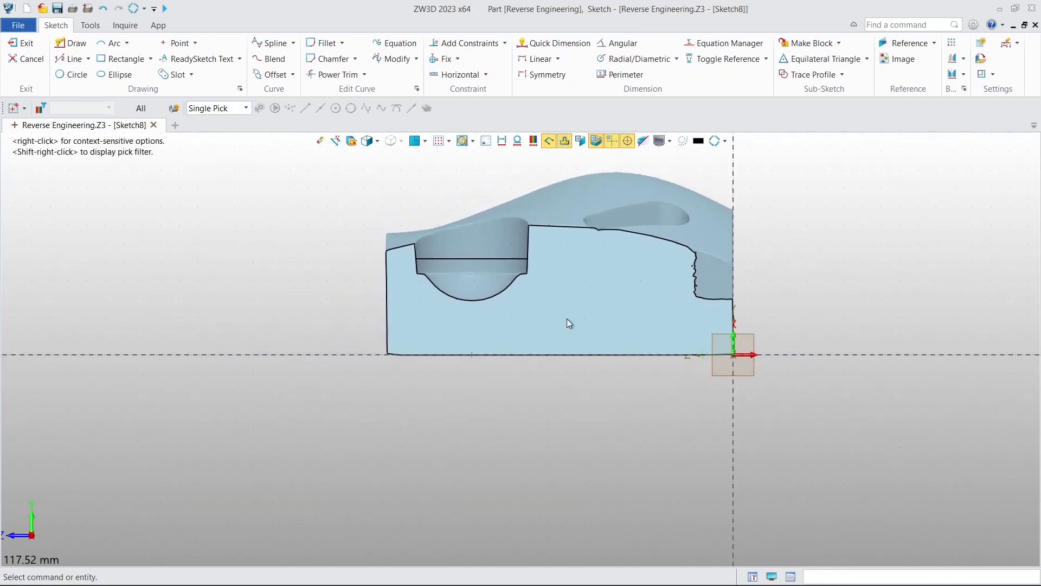
{"action": "scroll", "coordinate": [485, 308], "scroll_direction": "up", "scroll_amount": 3}
{"action": "scroll", "coordinate": [486, 311], "scroll_direction": "up", "scroll_amount": 1}
{"action": "middle_click_drag", "start_coordinate": [486, 310], "coordinate": [496, 343]}
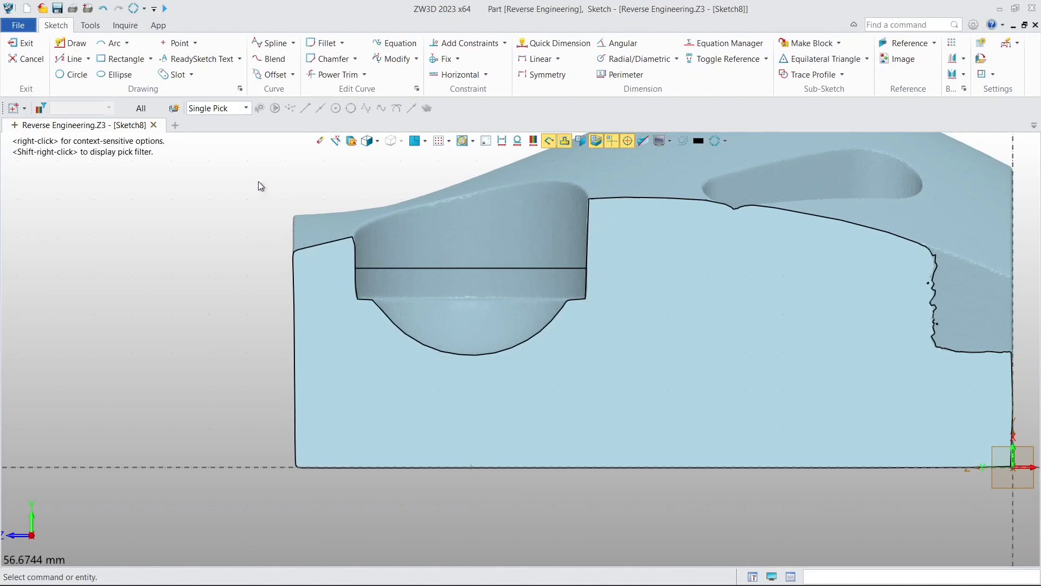
{"action": "left_click", "coordinate": [71, 74]}
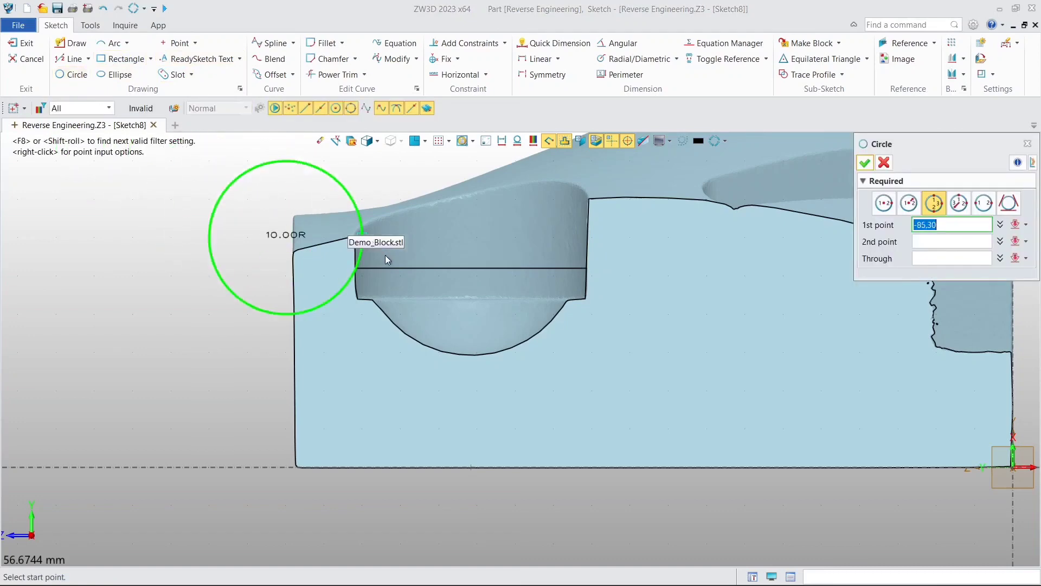
{"action": "scroll", "coordinate": [382, 315], "scroll_direction": "up", "scroll_amount": 5}
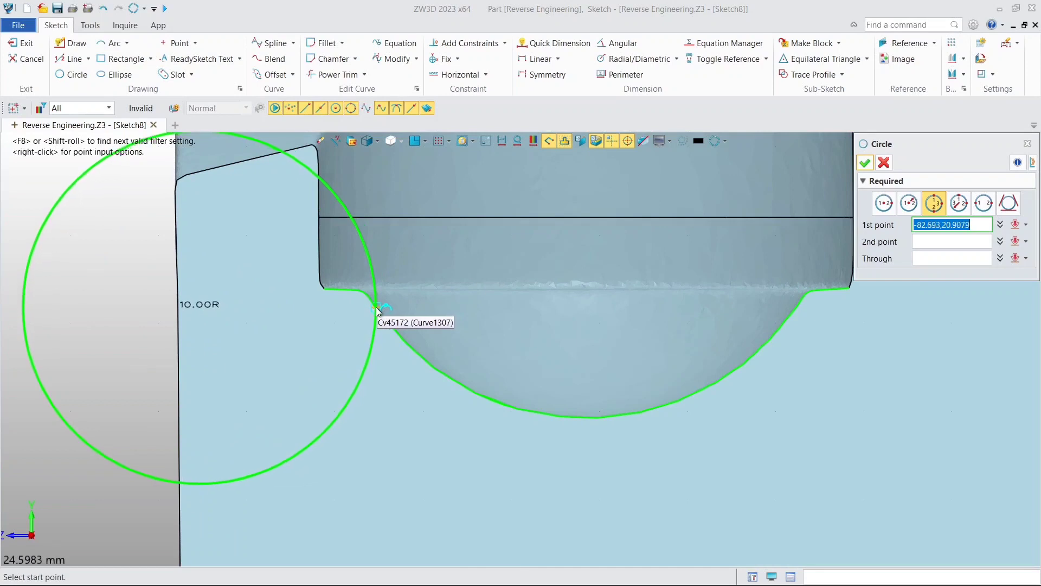
{"action": "left_click", "coordinate": [378, 308]}
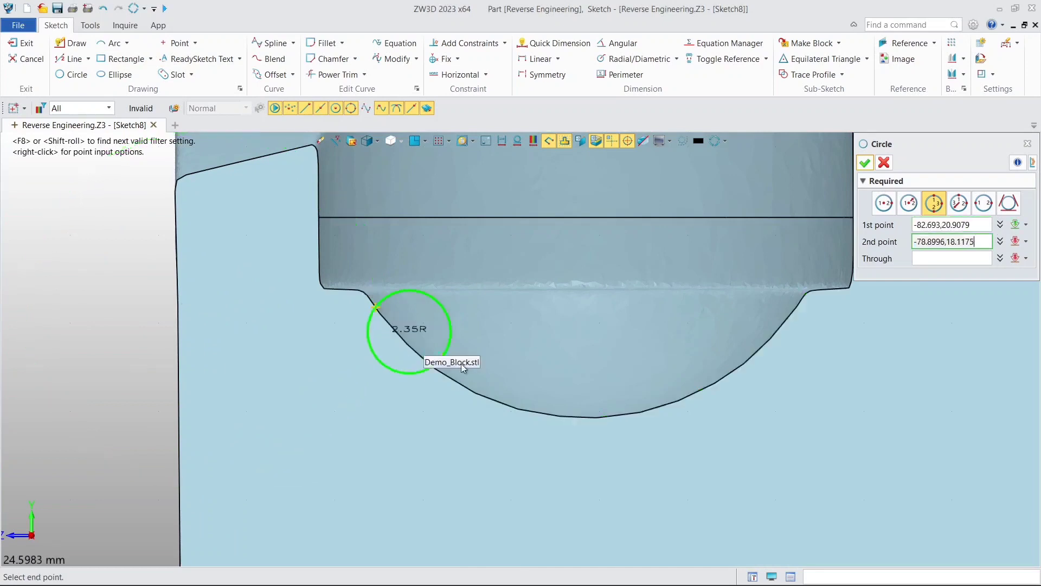
{"action": "left_click", "coordinate": [761, 346]}
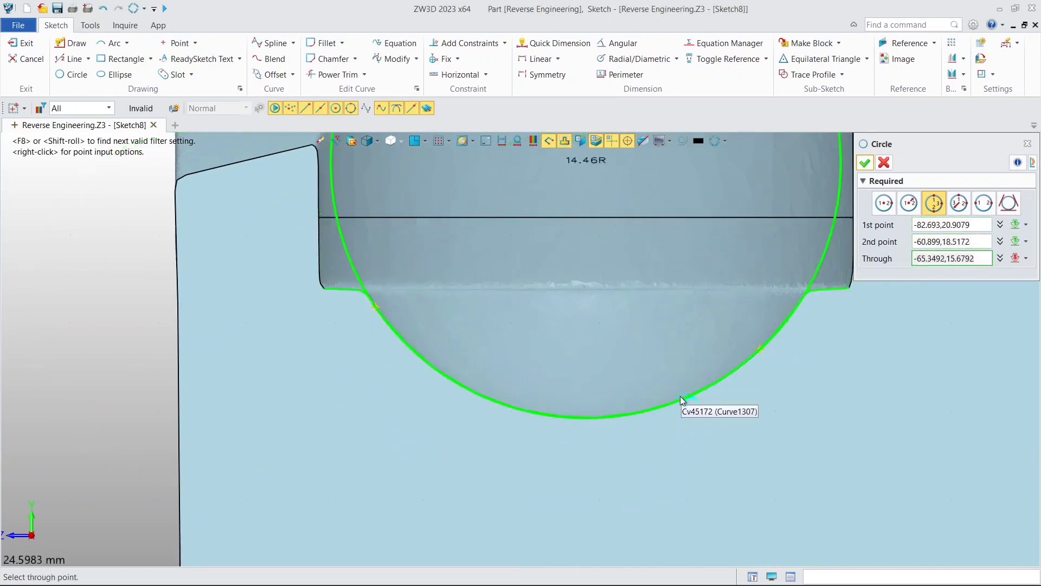
{"action": "left_click", "coordinate": [679, 396]}
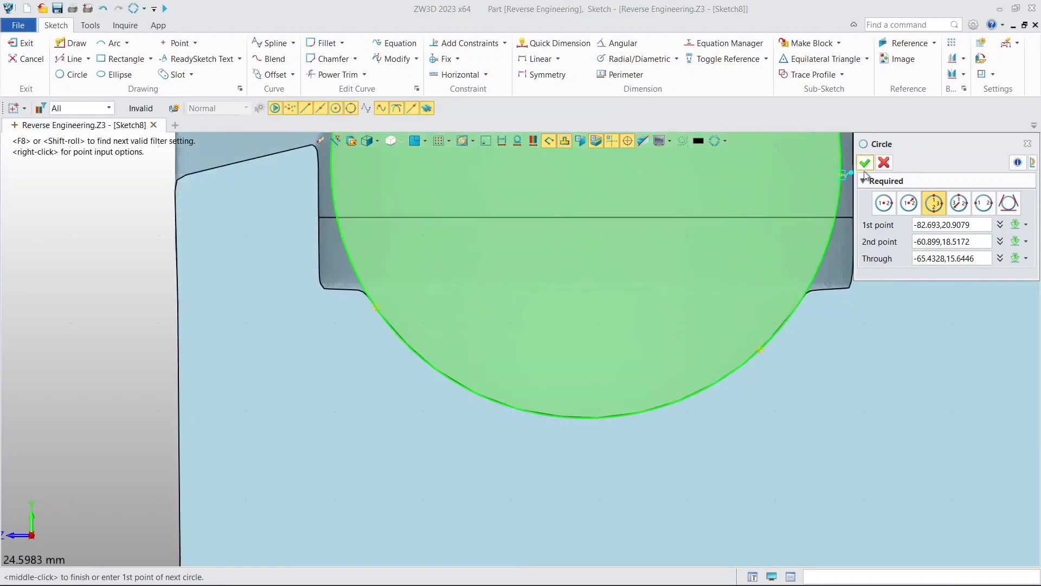
{"action": "left_click", "coordinate": [865, 163]}
Sketch a horizontal line about 3.1 mm long from the pocket's ledge curve inwards across the circle, and toggle it to construction geometry.
{"action": "scroll", "coordinate": [373, 297], "scroll_direction": "up", "scroll_amount": 3}
{"action": "scroll", "coordinate": [353, 276], "scroll_direction": "up", "scroll_amount": 2}
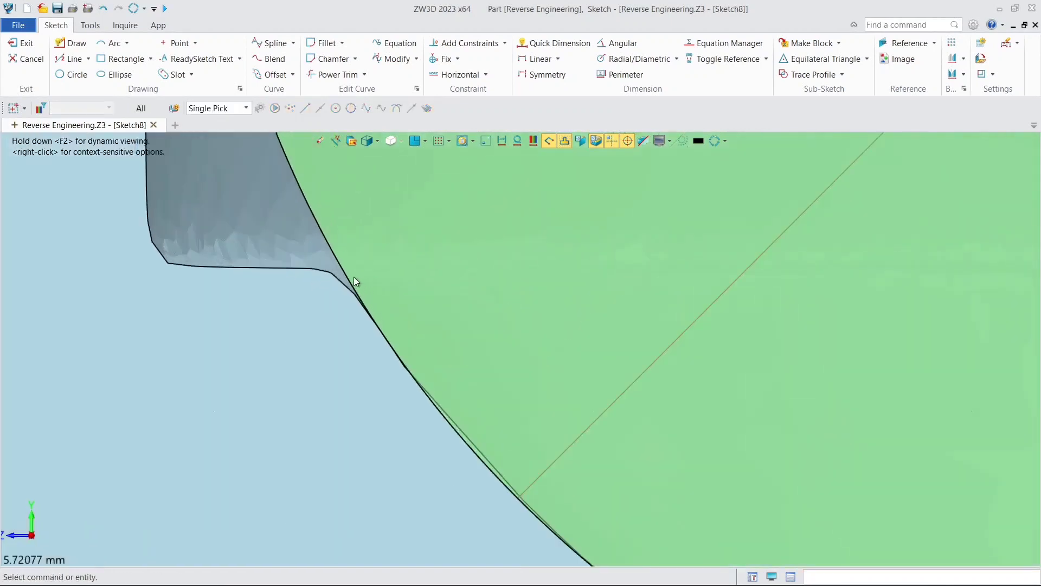
{"action": "mouse_move", "coordinate": [354, 276]}
{"action": "middle_mouse_down"}
{"action": "mouse_move", "coordinate": [434, 279]}
{"action": "mouse_move", "coordinate": [416, 286]}
{"action": "middle_mouse_up"}
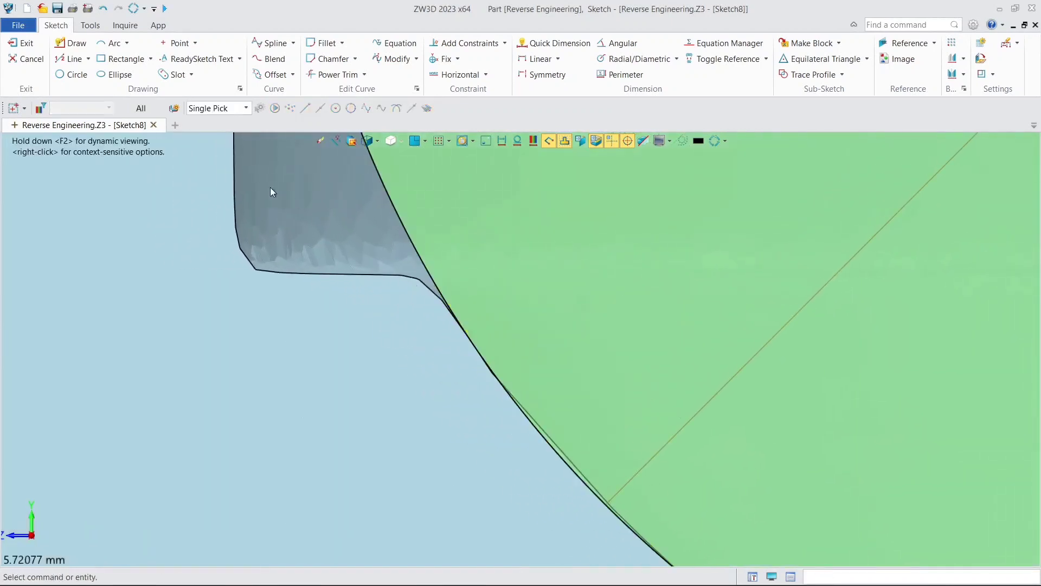
{"action": "scroll", "coordinate": [292, 166], "scroll_direction": "down", "scroll_amount": 1}
{"action": "middle_click_drag", "start_coordinate": [292, 166], "coordinate": [529, 418]}
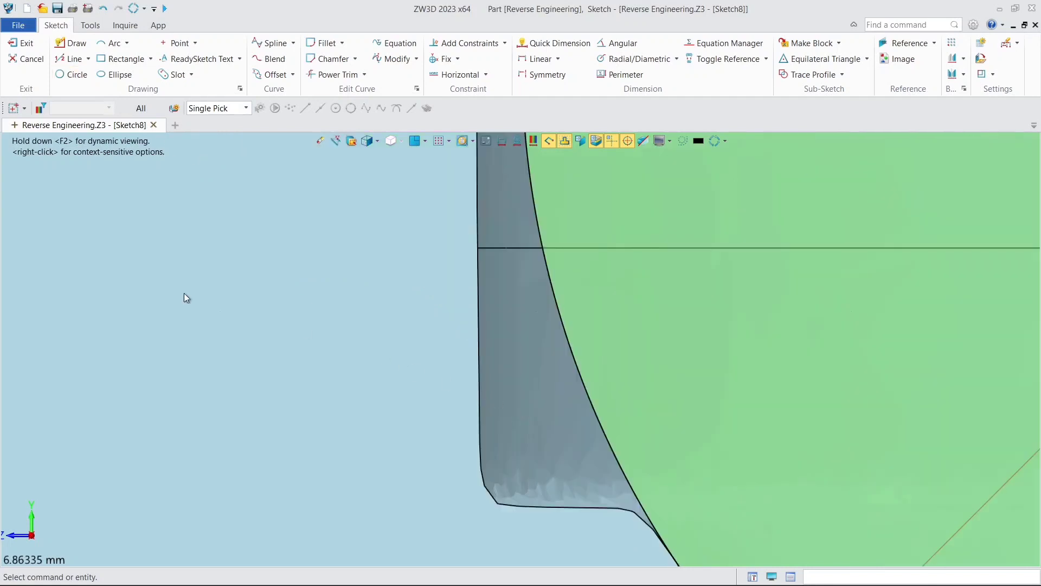
{"action": "left_click", "coordinate": [71, 58]}
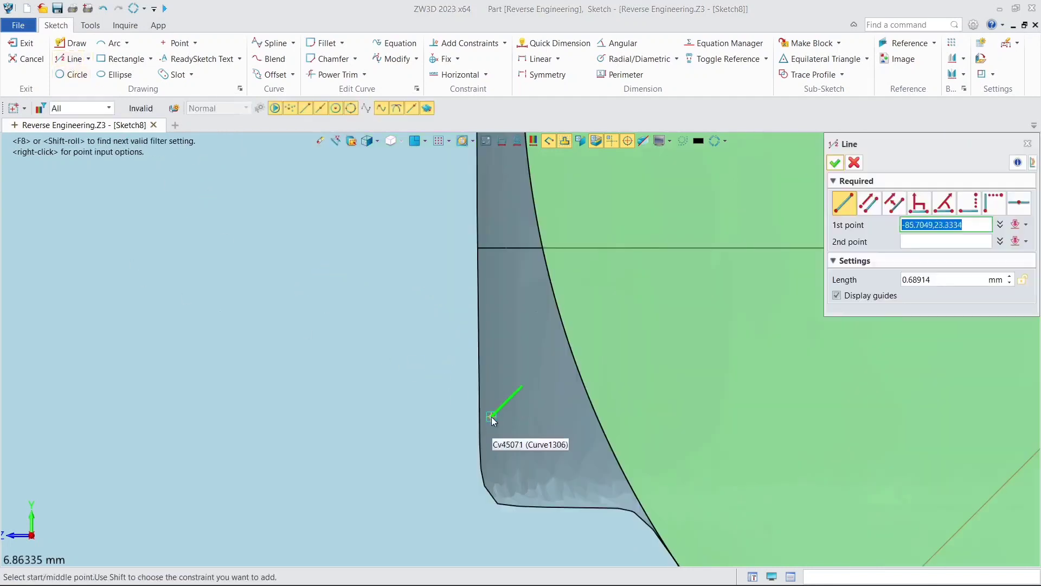
{"action": "middle_click_drag", "start_coordinate": [496, 407], "coordinate": [470, 331]}
{"action": "scroll", "coordinate": [505, 440], "scroll_direction": "up", "scroll_amount": 1}
{"action": "scroll", "coordinate": [470, 419], "scroll_direction": "up", "scroll_amount": 2}
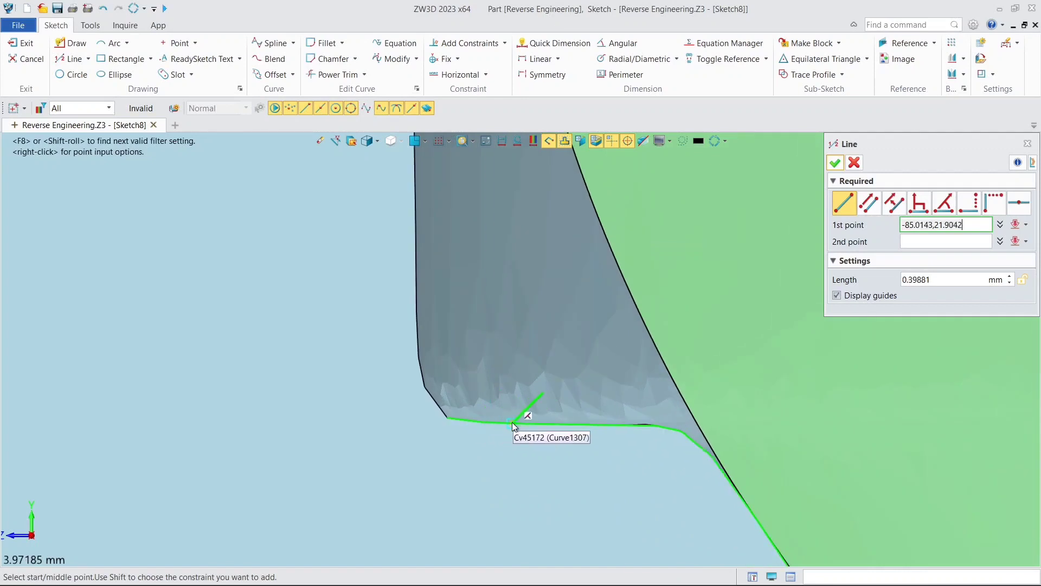
{"action": "left_click", "coordinate": [514, 424]}
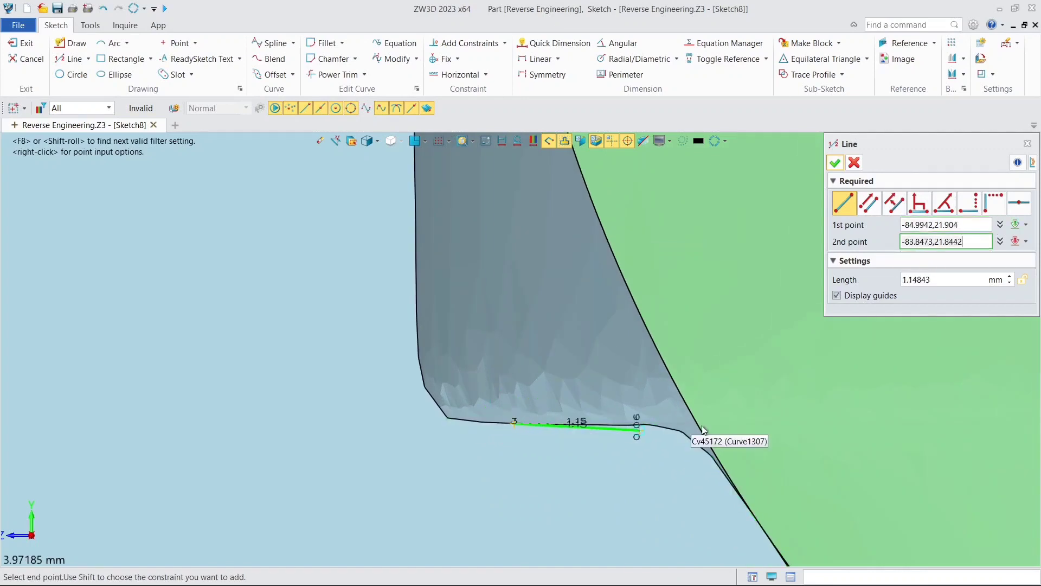
{"action": "left_click", "coordinate": [853, 423]}
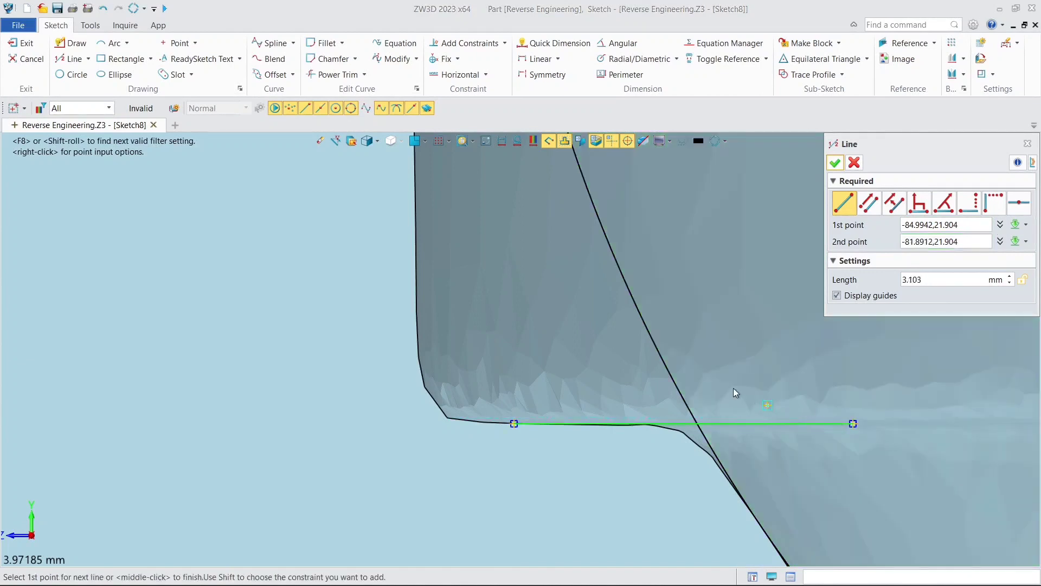
{"action": "left_click", "coordinate": [835, 163]}
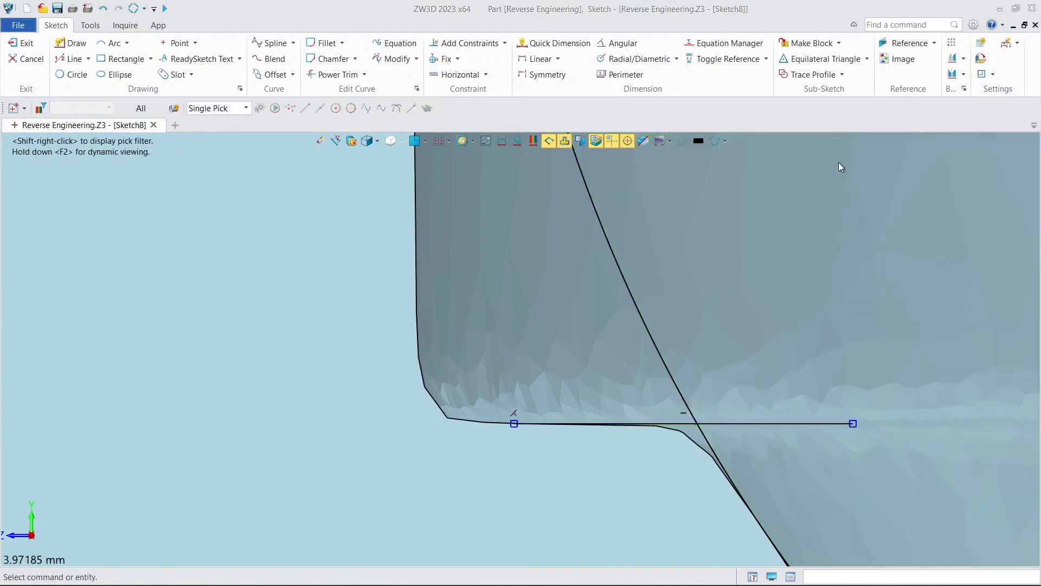
{"action": "right_click", "coordinate": [801, 422]}
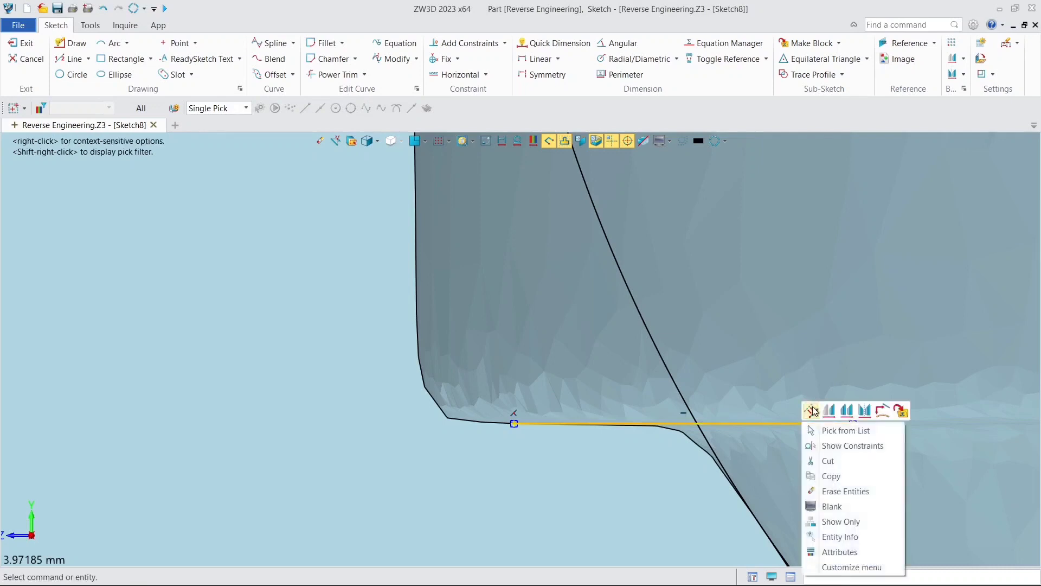
{"action": "left_click", "coordinate": [812, 411]}
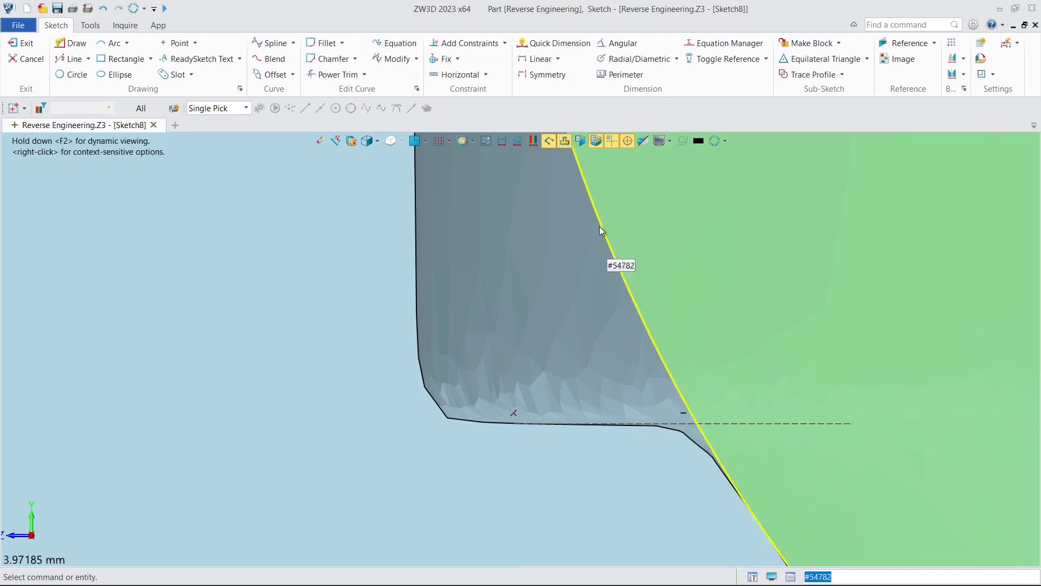
Extend the ledge line outwards past the pocket wall with a horizontal line about 2.15 mm long, and toggle it to construction geometry.
{"action": "left_click", "coordinate": [70, 58]}
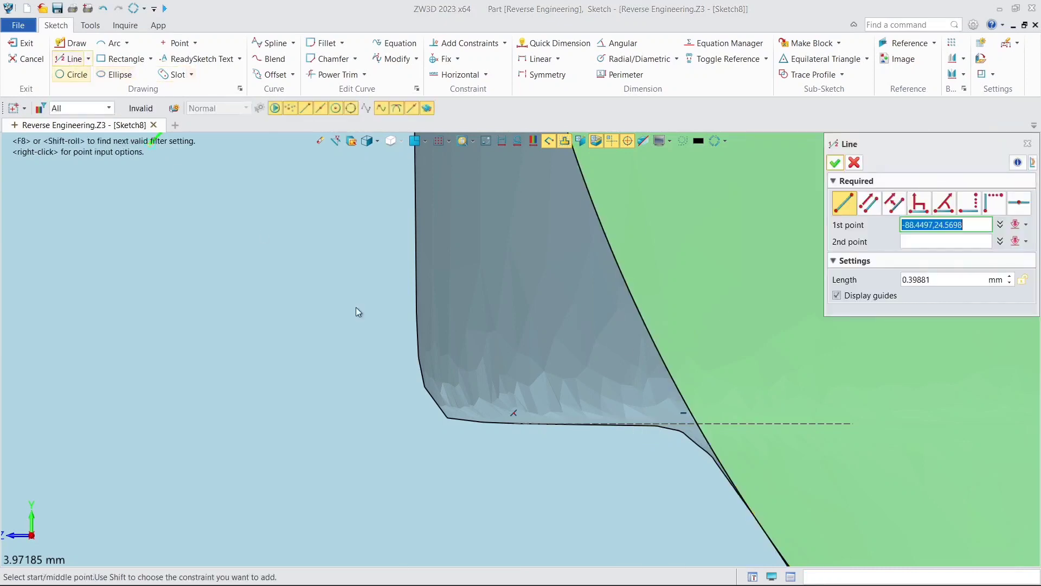
{"action": "left_click", "coordinate": [520, 423]}
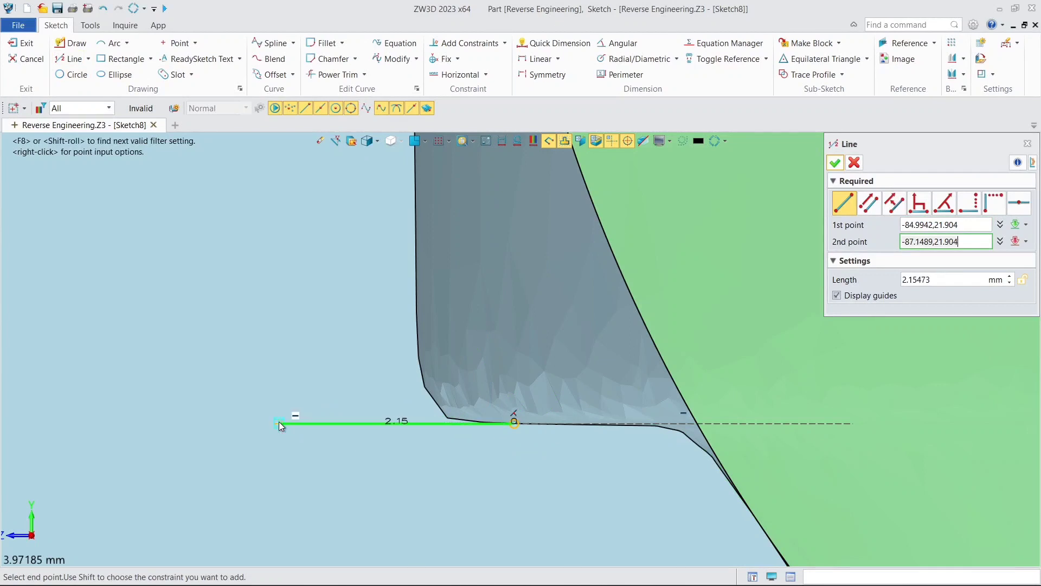
{"action": "left_click", "coordinate": [279, 423]}
{"action": "left_click", "coordinate": [834, 163]}
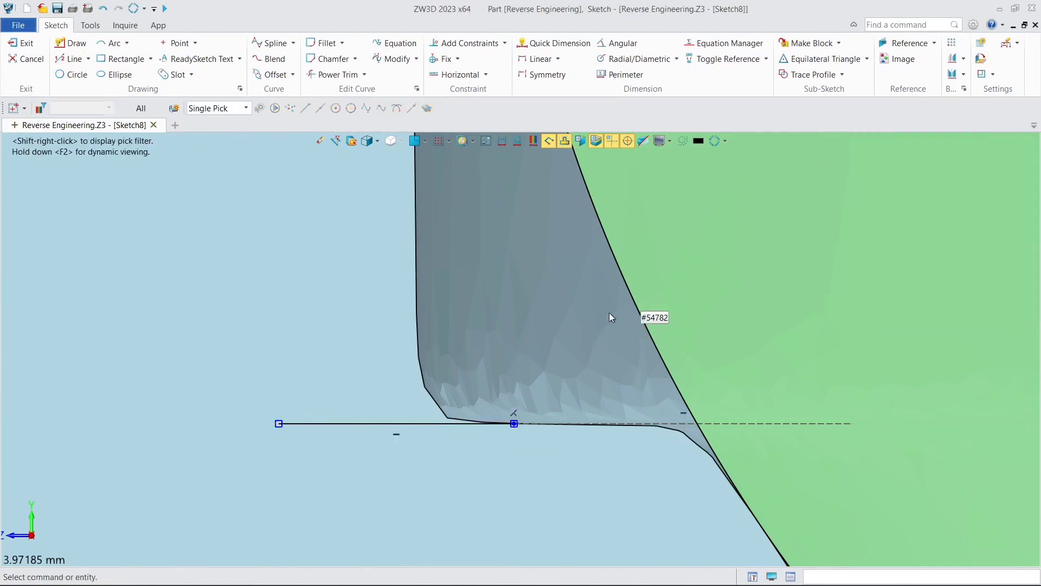
{"action": "right_click", "coordinate": [425, 424]}
{"action": "left_click", "coordinate": [431, 415]}
Sketch a vertical line about 1.9 mm long from the pocket's wall curve down across the ledge line, and toggle it to construction geometry.
{"action": "scroll", "coordinate": [453, 362], "scroll_direction": "down", "scroll_amount": 2}
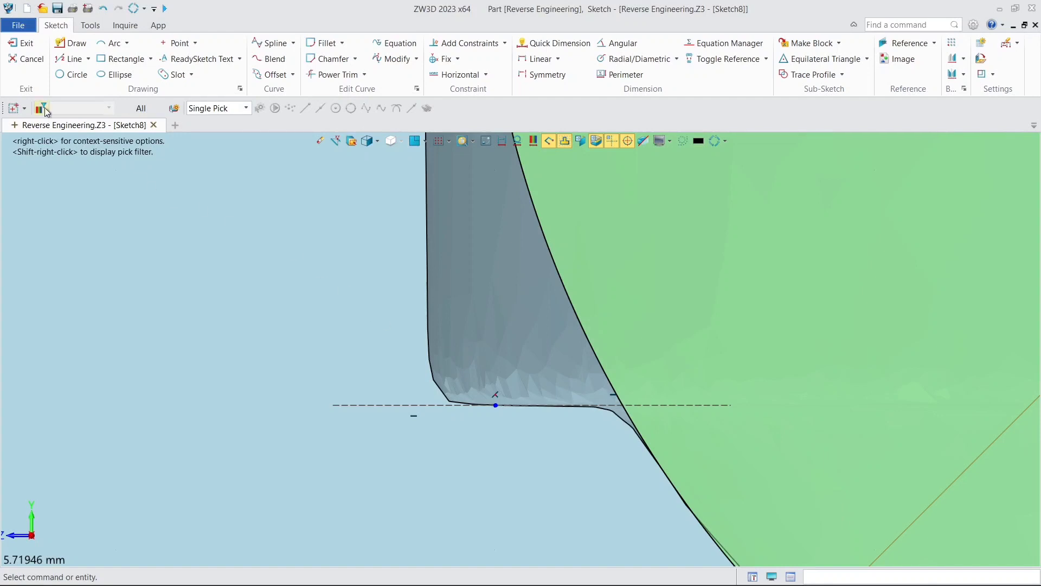
{"action": "left_click", "coordinate": [58, 58]}
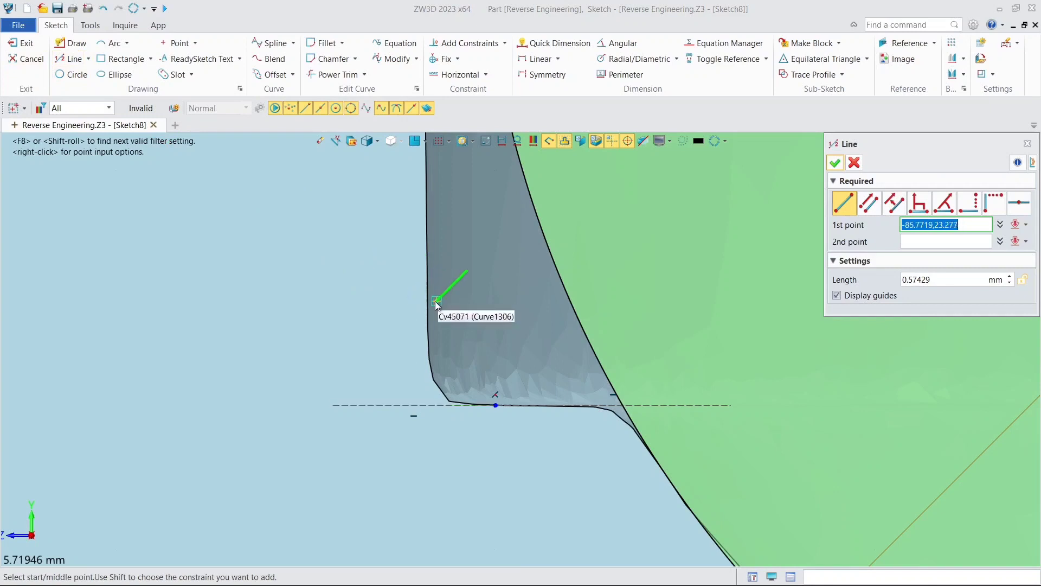
{"action": "left_click", "coordinate": [431, 301]}
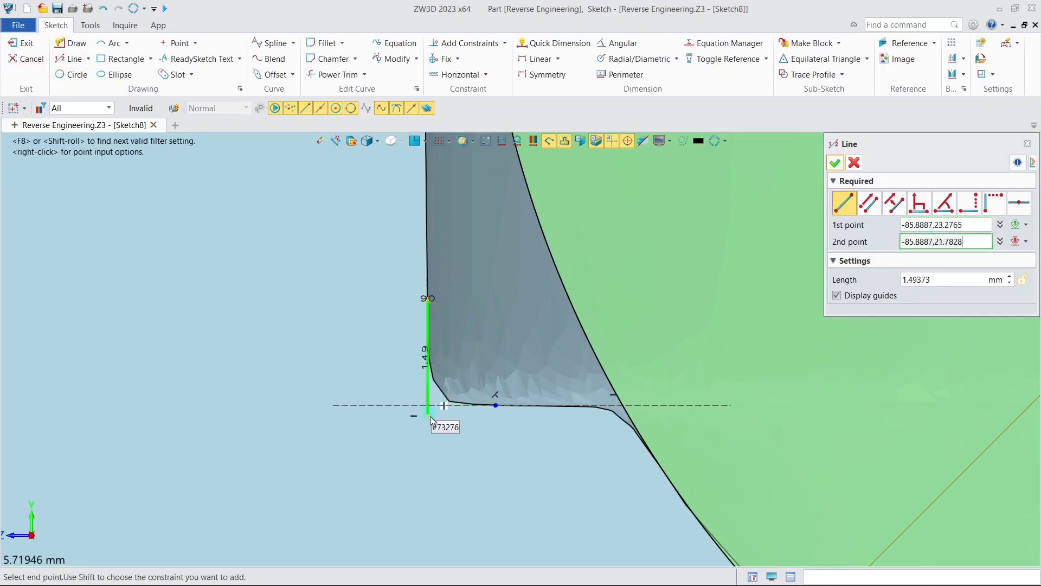
{"action": "left_click", "coordinate": [432, 444]}
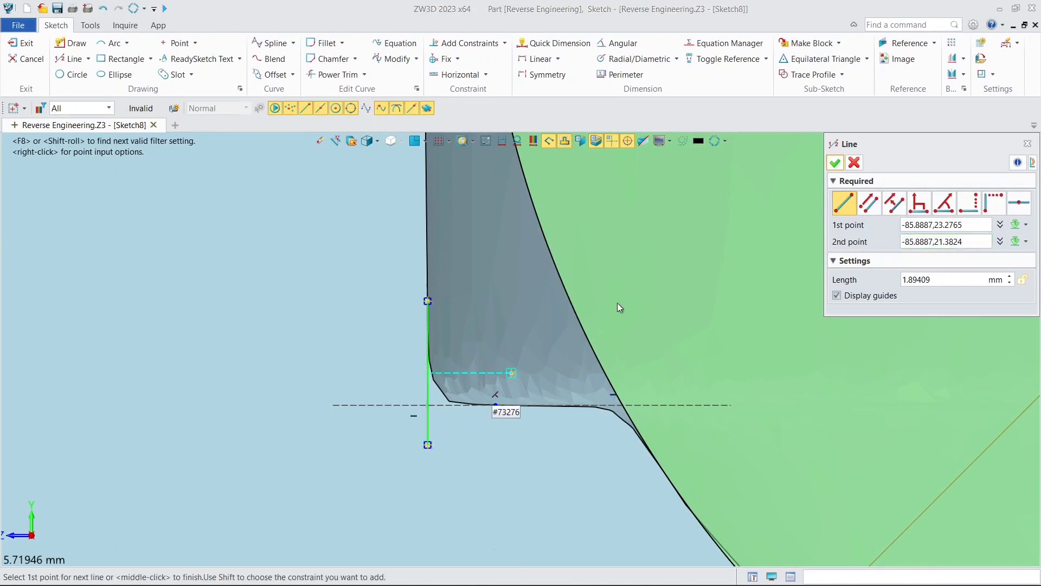
{"action": "left_click", "coordinate": [844, 164]}
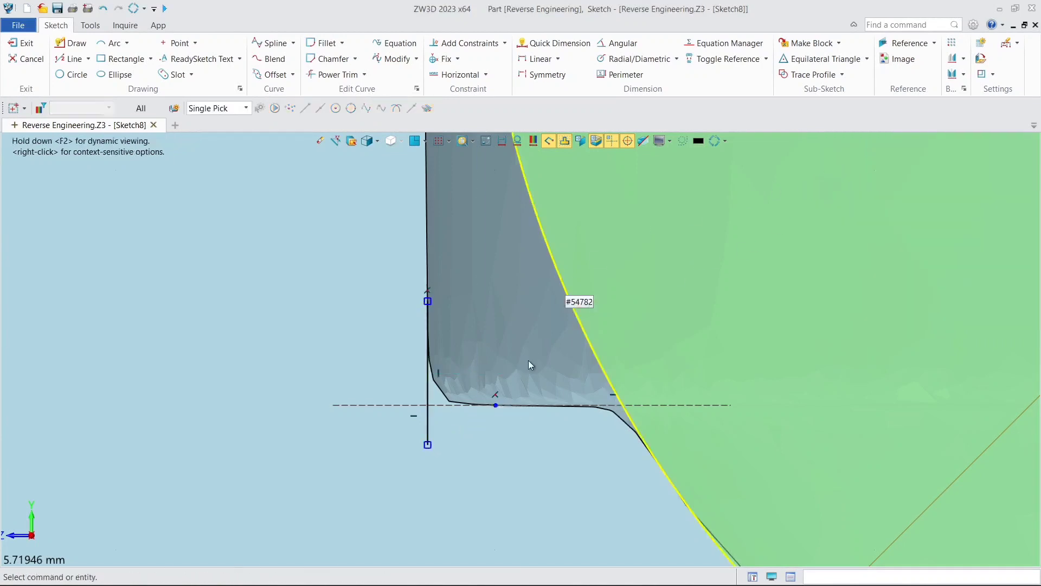
{"action": "right_click", "coordinate": [429, 429]}
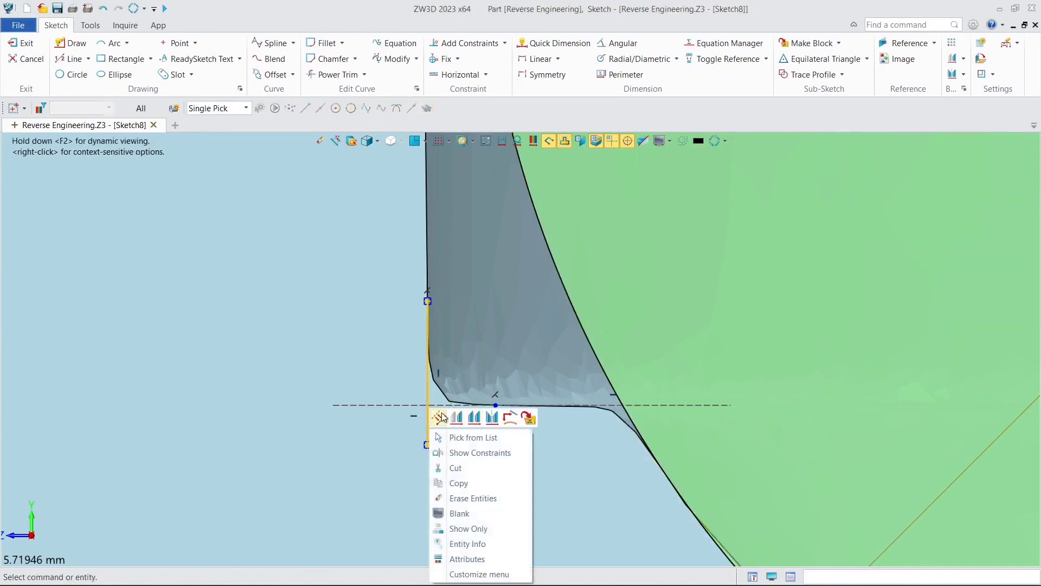
{"action": "left_click", "coordinate": [442, 419]}
Sketch the ledge as a horizontal line from the crossing of the two construction lines to the bottom circle.
{"action": "middle_click_drag", "start_coordinate": [451, 313], "coordinate": [441, 373]}
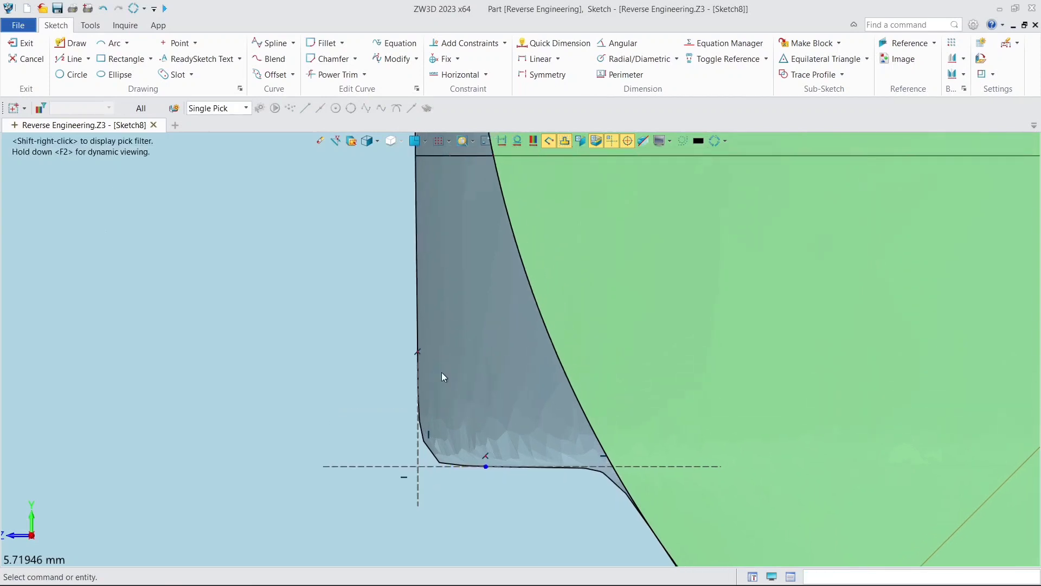
{"action": "left_click", "coordinate": [71, 58]}
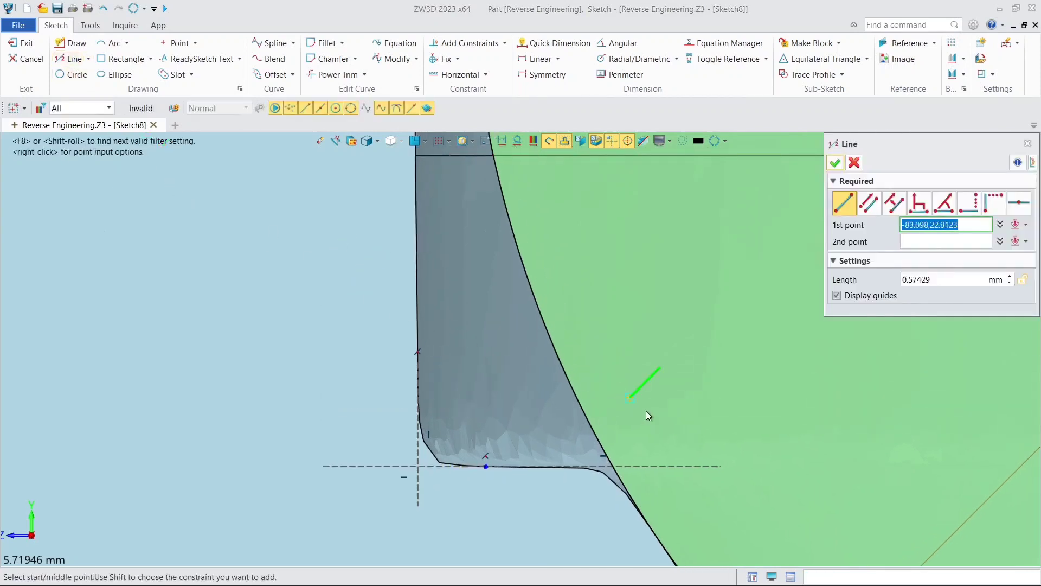
{"action": "left_click", "coordinate": [613, 464]}
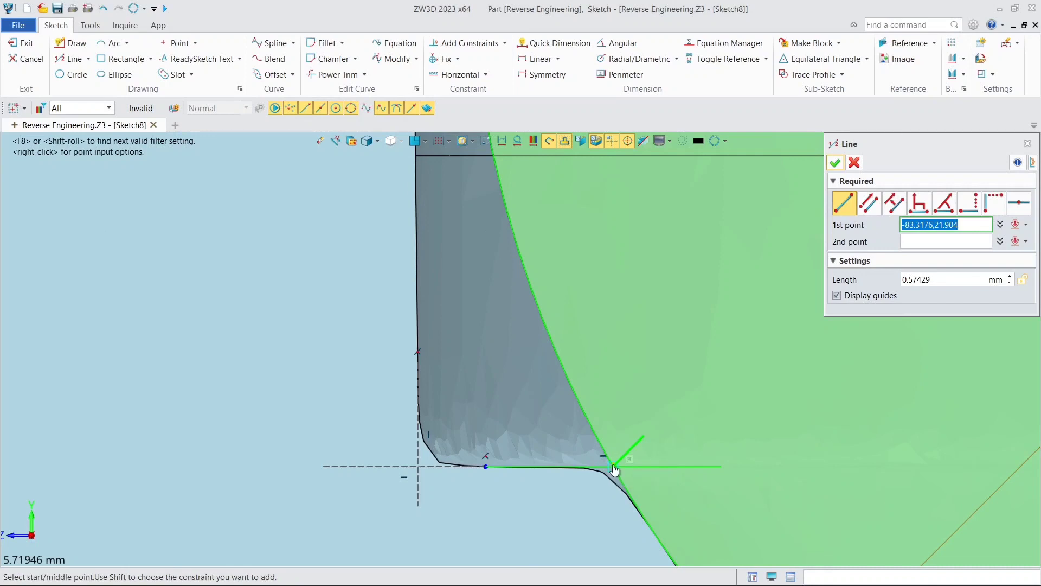
{"action": "left_click", "coordinate": [416, 464]}
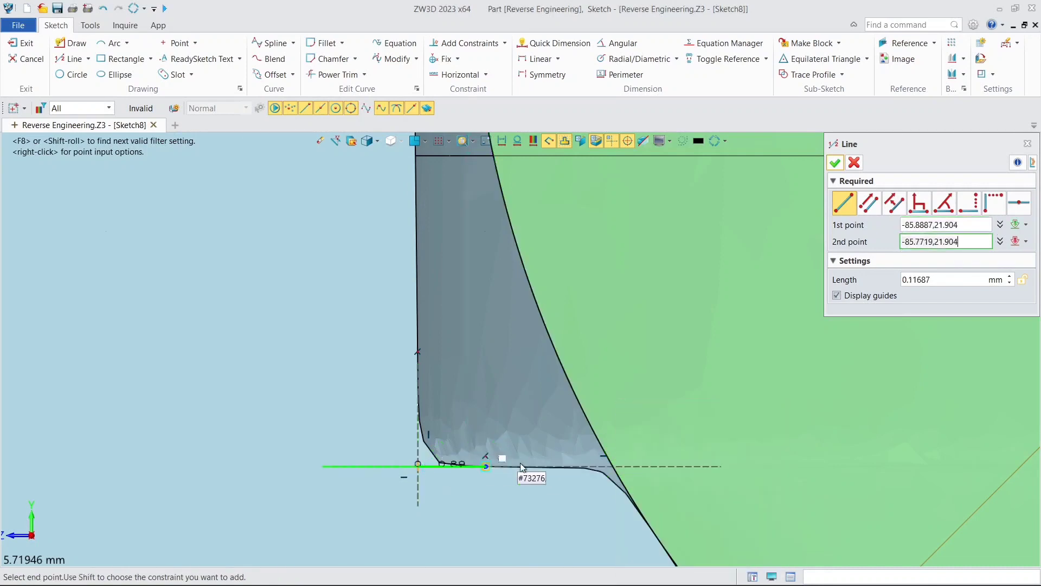
{"action": "left_click", "coordinate": [609, 466]}
Sketch the pocket wall as a vertical line about 13.1 mm long from the ledge's outer end up past the block's top surface.
{"action": "left_click", "coordinate": [417, 467]}
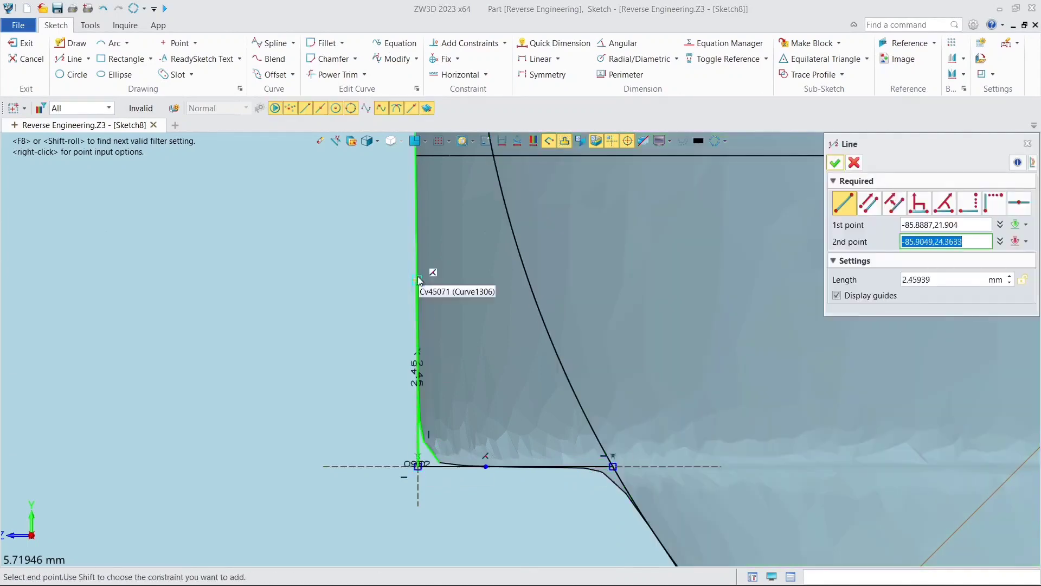
{"action": "scroll", "coordinate": [418, 276], "scroll_direction": "down", "scroll_amount": 2}
{"action": "middle_click_drag", "start_coordinate": [418, 257], "coordinate": [419, 561]}
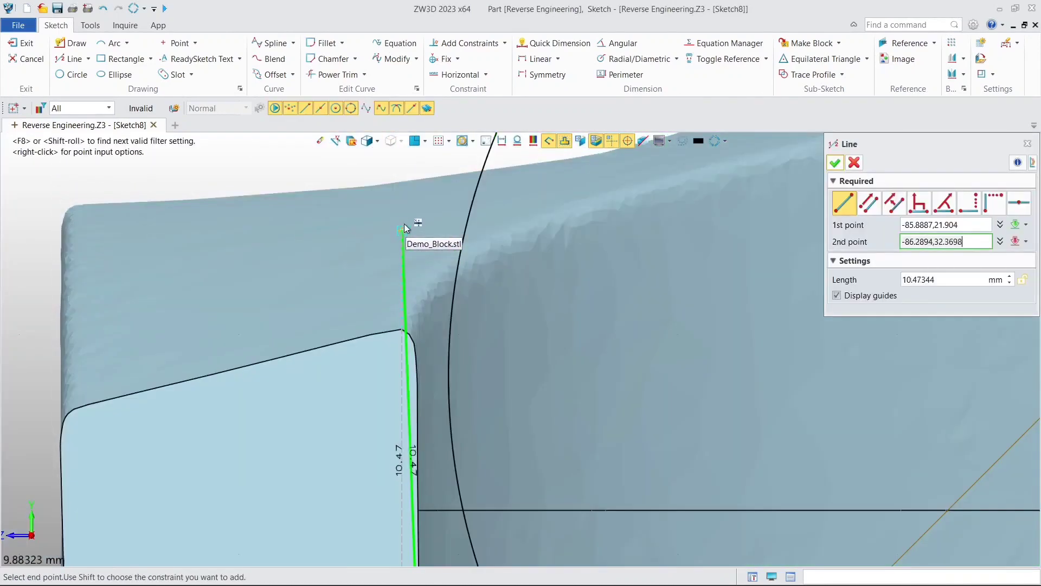
{"action": "scroll", "coordinate": [411, 193], "scroll_direction": "down", "scroll_amount": 2}
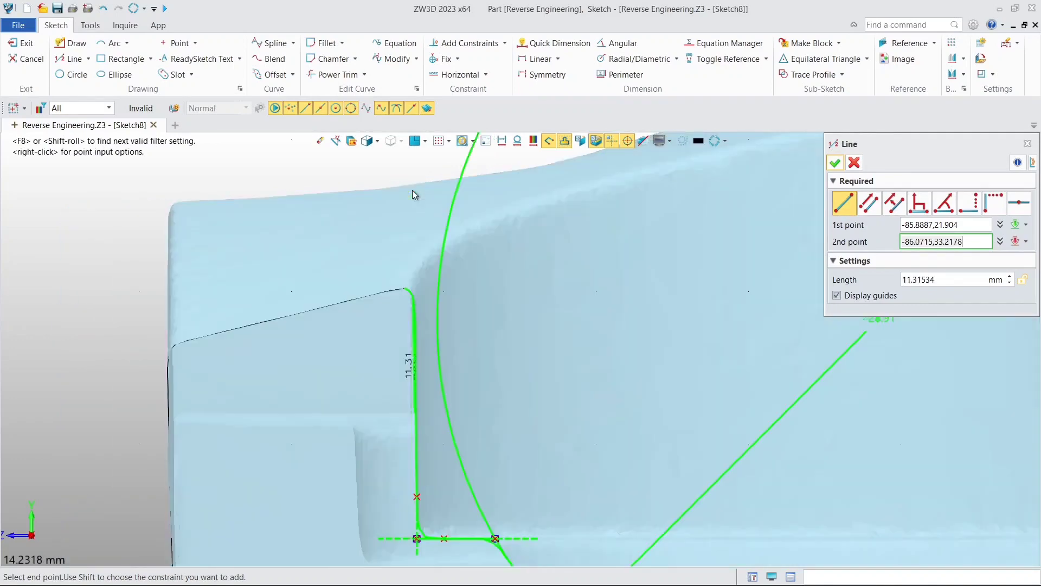
{"action": "middle_click_drag", "start_coordinate": [412, 187], "coordinate": [412, 227]}
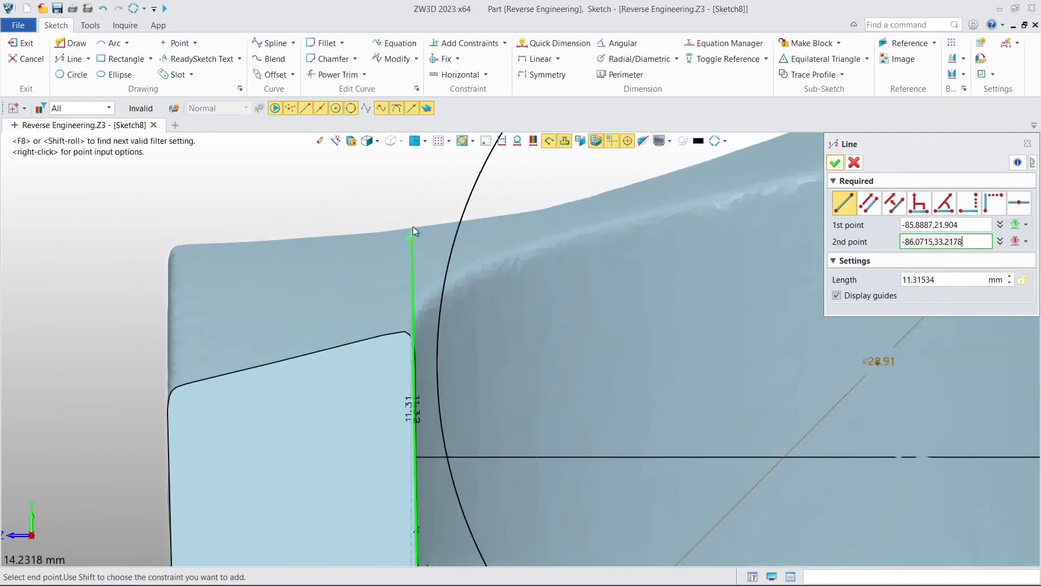
{"action": "left_click", "coordinate": [418, 181]}
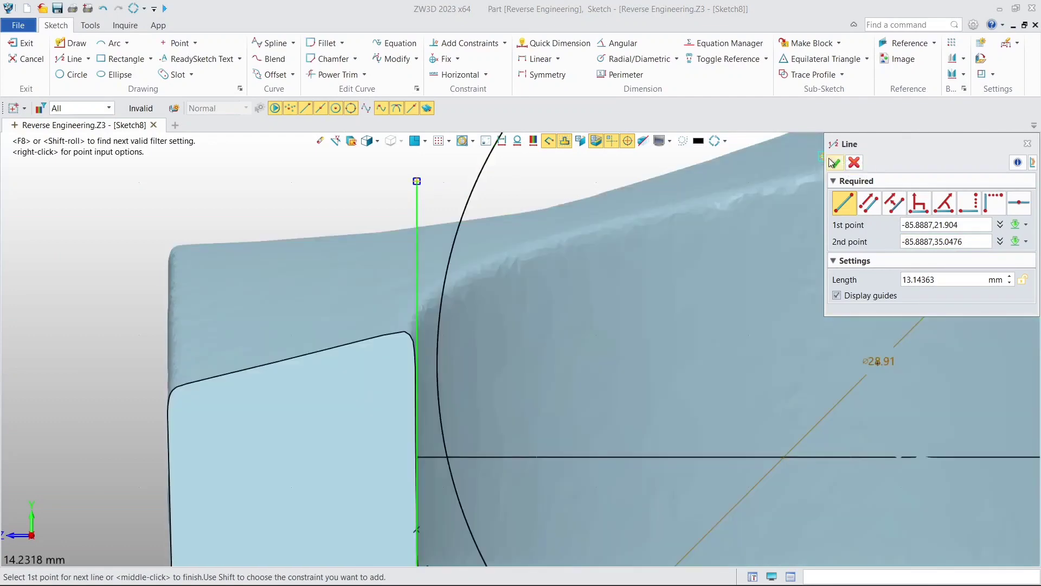
{"action": "left_click", "coordinate": [833, 162]}
Sketch a vertical center line about 28.9 mm long through the circle, from its lowest point to its highest point.
{"action": "scroll", "coordinate": [765, 192], "scroll_direction": "down", "scroll_amount": 4}
{"action": "middle_click_drag", "start_coordinate": [760, 192], "coordinate": [522, 207]}
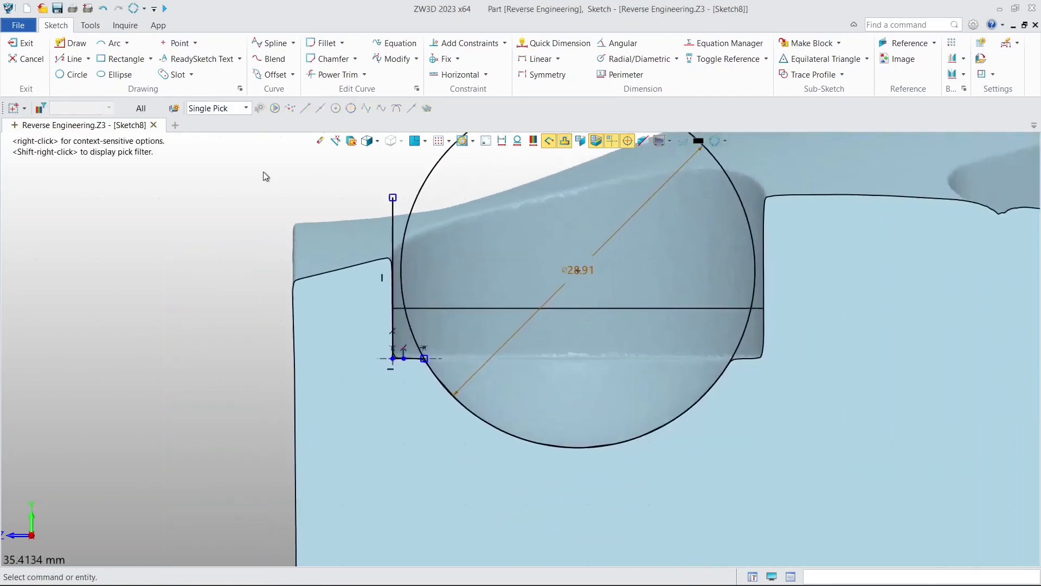
{"action": "left_click", "coordinate": [61, 59]}
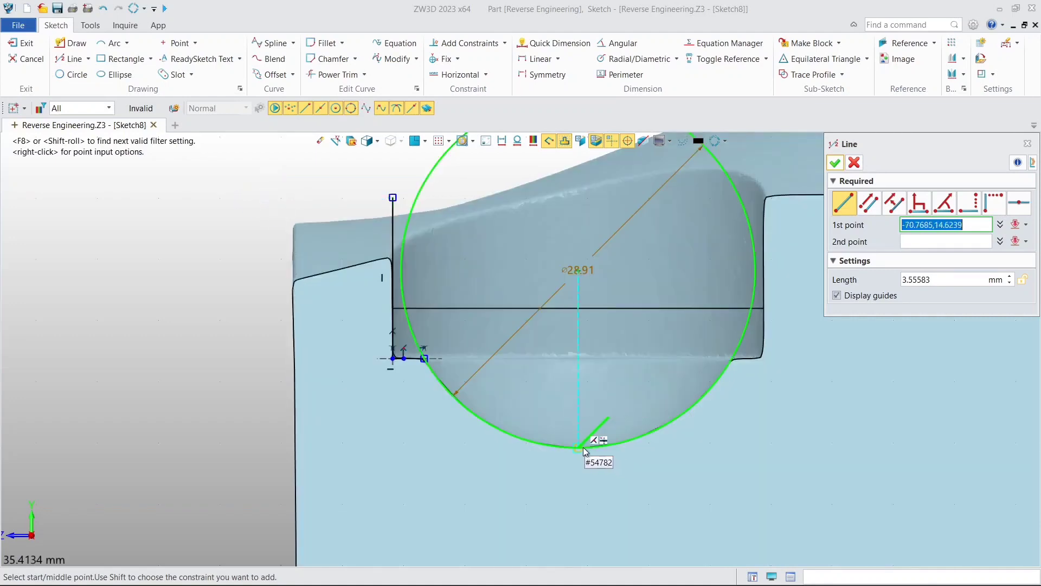
{"action": "left_click", "coordinate": [582, 448]}
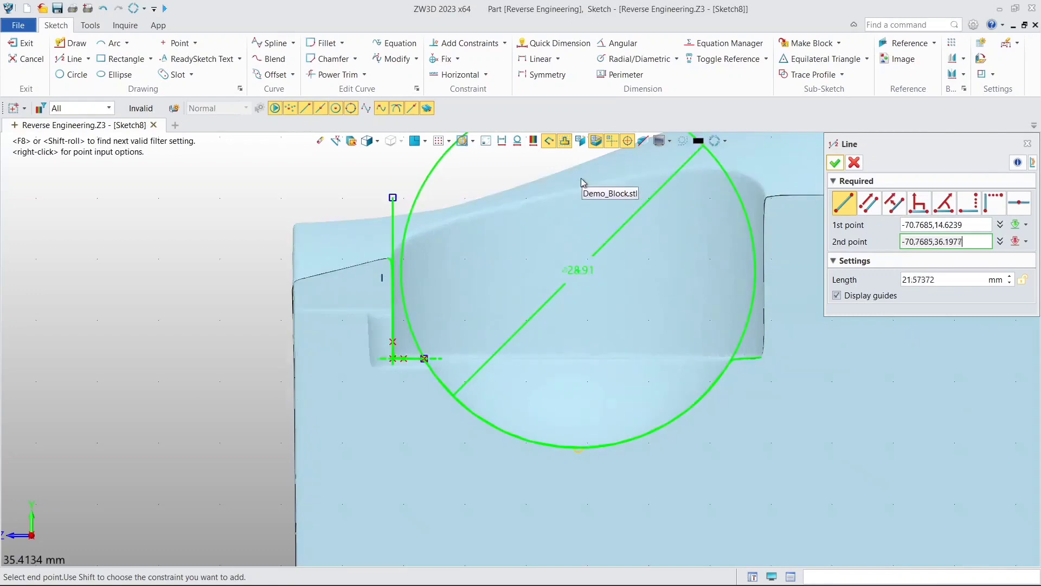
{"action": "middle_click_drag", "start_coordinate": [580, 178], "coordinate": [563, 296]}
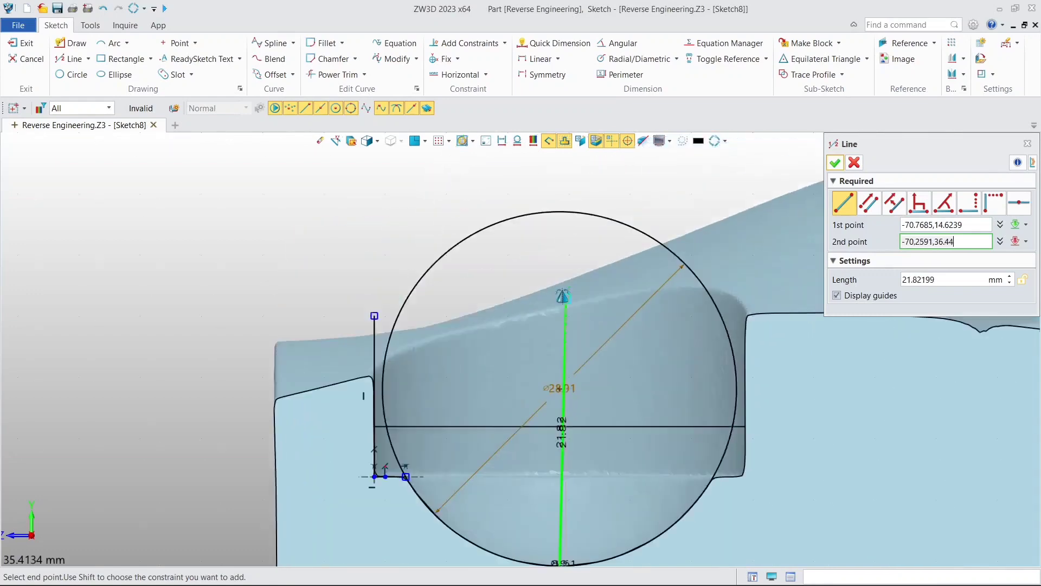
{"action": "left_click", "coordinate": [567, 212]}
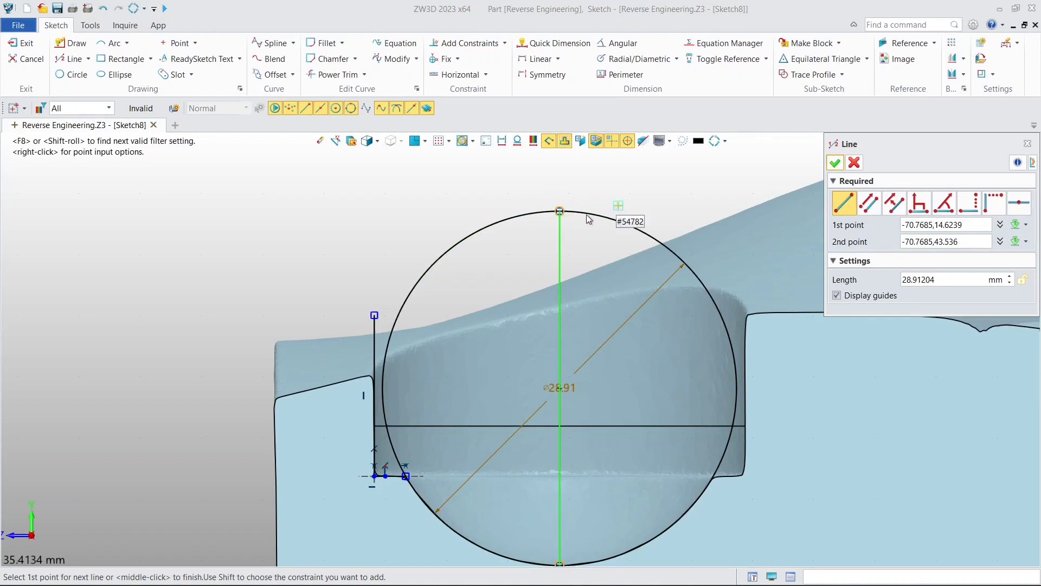
Close the profile with a horizontal line from the circle's highest point and an 8.5 mm vertical line down to the wall line's end.
{"action": "left_click", "coordinate": [561, 211]}
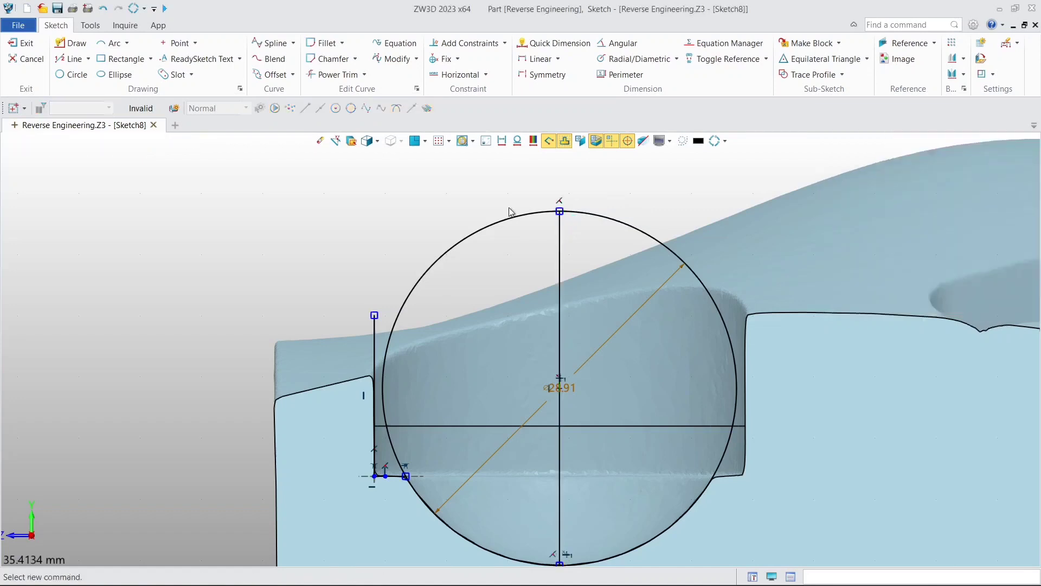
{"action": "left_click", "coordinate": [377, 213]}
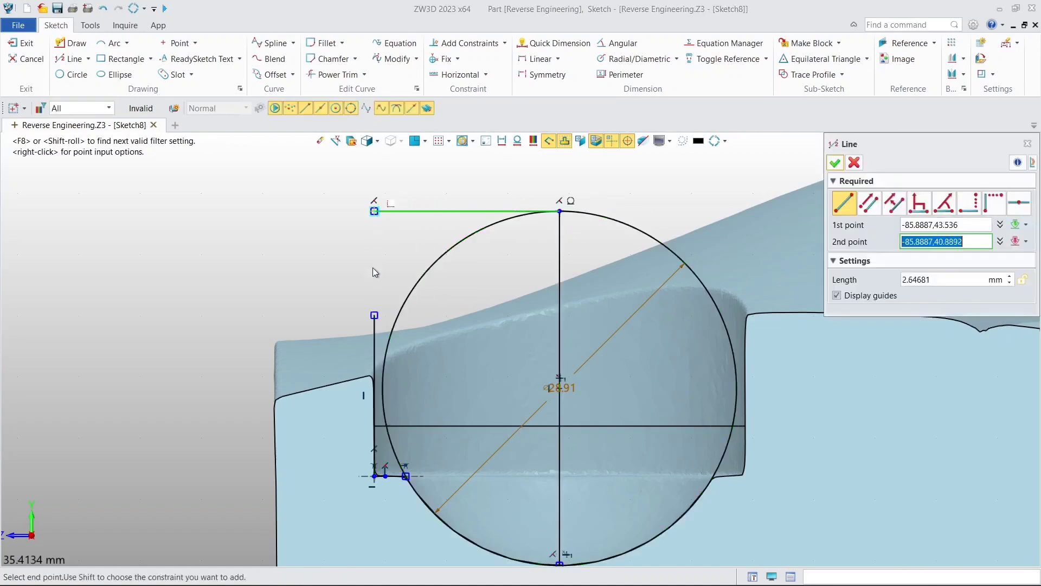
{"action": "left_click", "coordinate": [375, 315]}
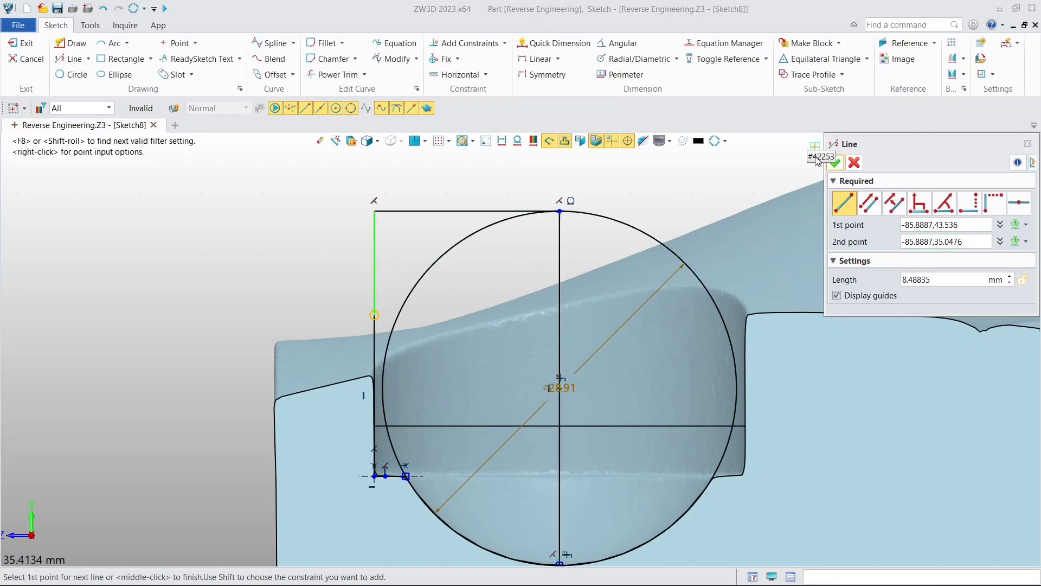
{"action": "left_click", "coordinate": [835, 163]}
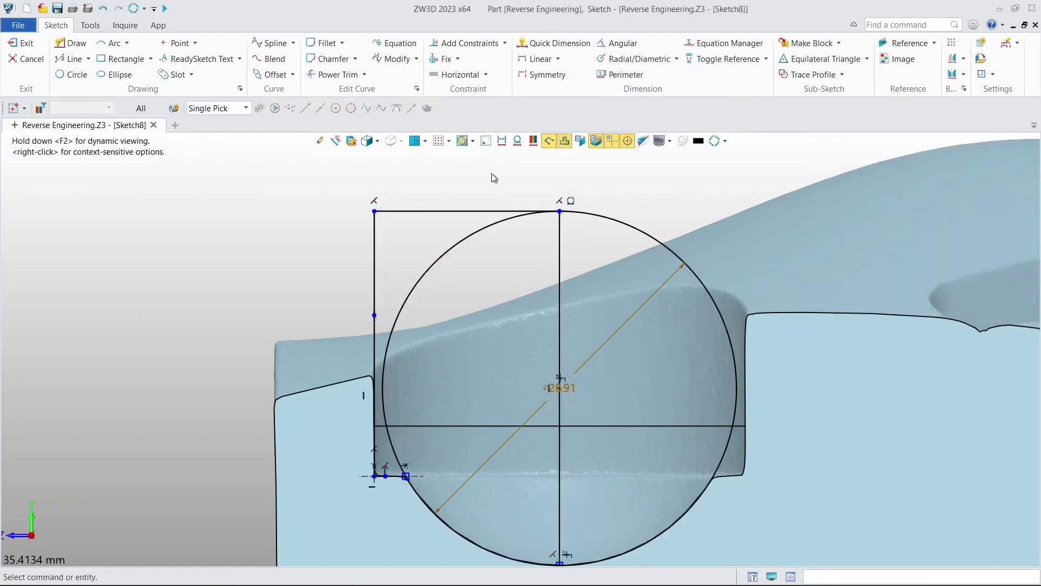
Power-trim the circle's arc above the ledge and its half beyond the center line, keeping only the closed half profile.
{"action": "left_click", "coordinate": [326, 75]}
{"action": "mouse_move", "coordinate": [407, 242]}
{"action": "left_mouse_down"}
{"action": "mouse_move", "coordinate": [451, 328]}
{"action": "mouse_move", "coordinate": [464, 432]}
{"action": "left_mouse_up"}
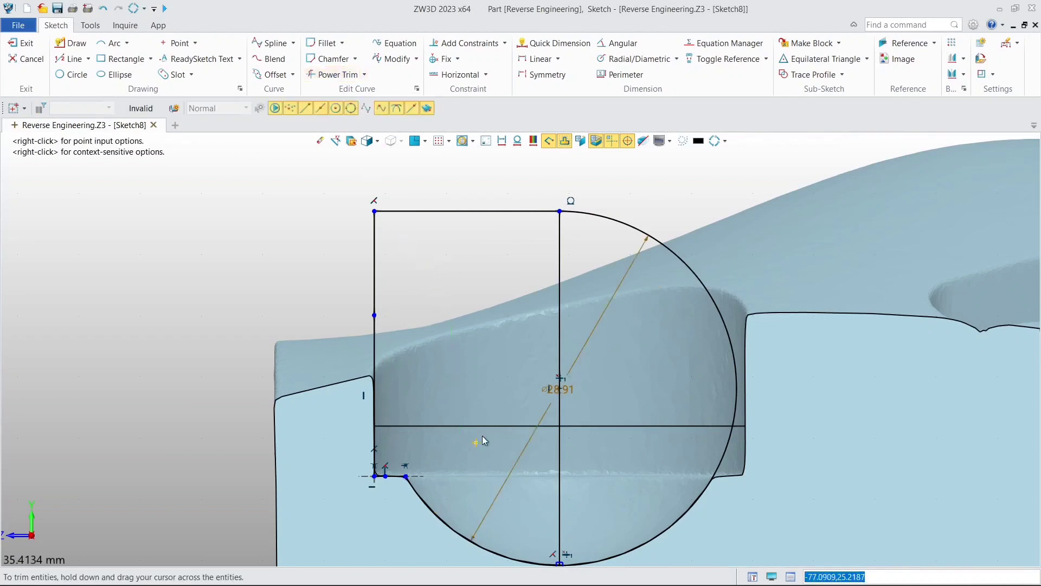
{"action": "left_click_drag", "start_coordinate": [659, 204], "coordinate": [668, 339]}
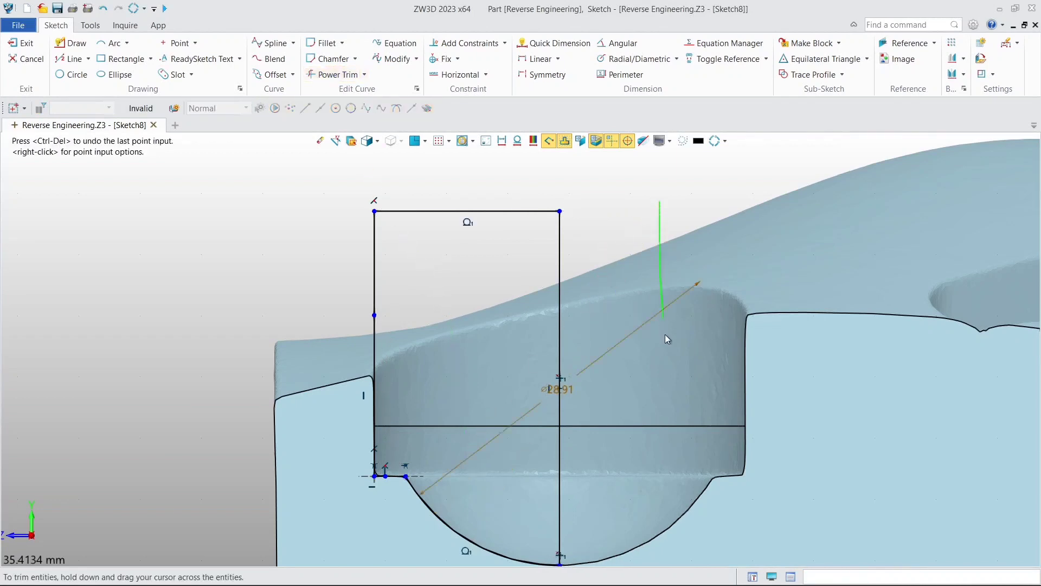
{"action": "mouse_move", "coordinate": [646, 535]}
{"action": "left_mouse_down"}
{"action": "mouse_move", "coordinate": [710, 435]}
{"action": "mouse_move", "coordinate": [565, 517]}
{"action": "mouse_move", "coordinate": [575, 503]}
{"action": "left_mouse_up"}
{"action": "middle_click_drag", "start_coordinate": [576, 502], "coordinate": [614, 315]}
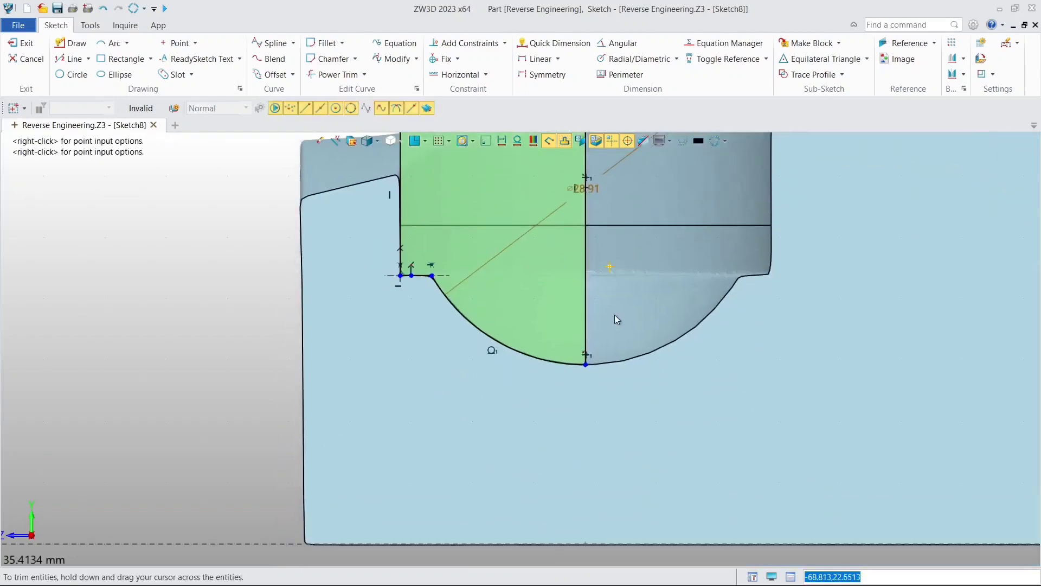
{"action": "scroll", "coordinate": [634, 271], "scroll_direction": "down", "scroll_amount": 3}
{"action": "middle_click_drag", "start_coordinate": [638, 239], "coordinate": [627, 346]}
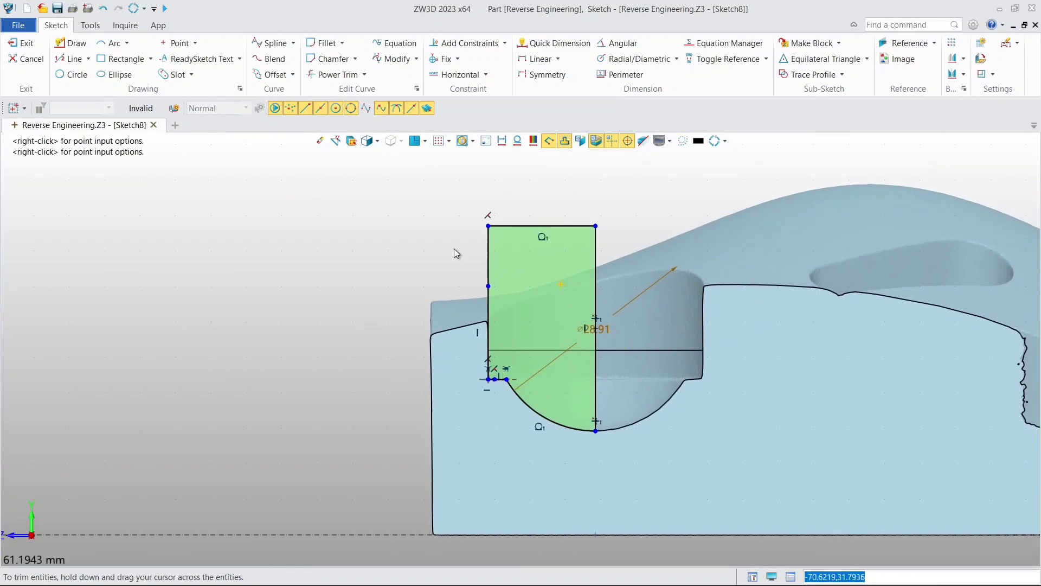
Exit the sketch and revolve the pocket profile from 0 to 360 degrees about its vertical center line as a separate base solid.
{"action": "left_click", "coordinate": [23, 48]}
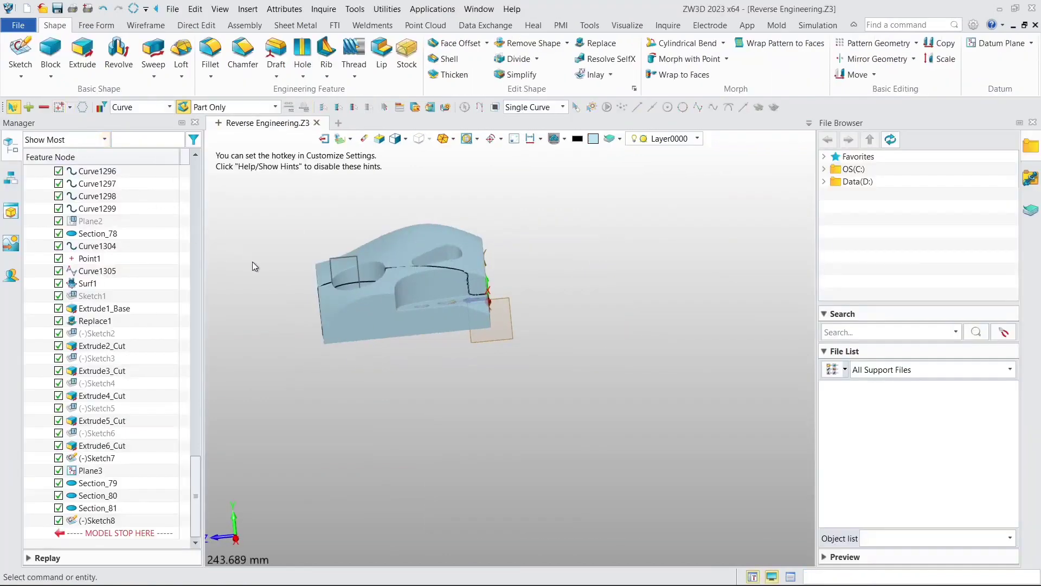
{"action": "left_click", "coordinate": [118, 54]}
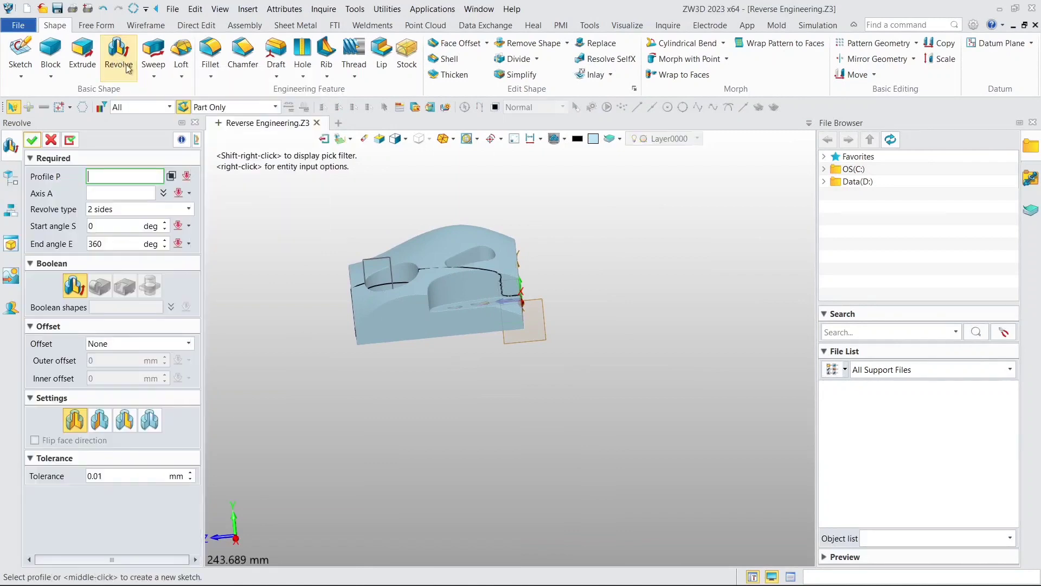
{"action": "left_click", "coordinate": [364, 264]}
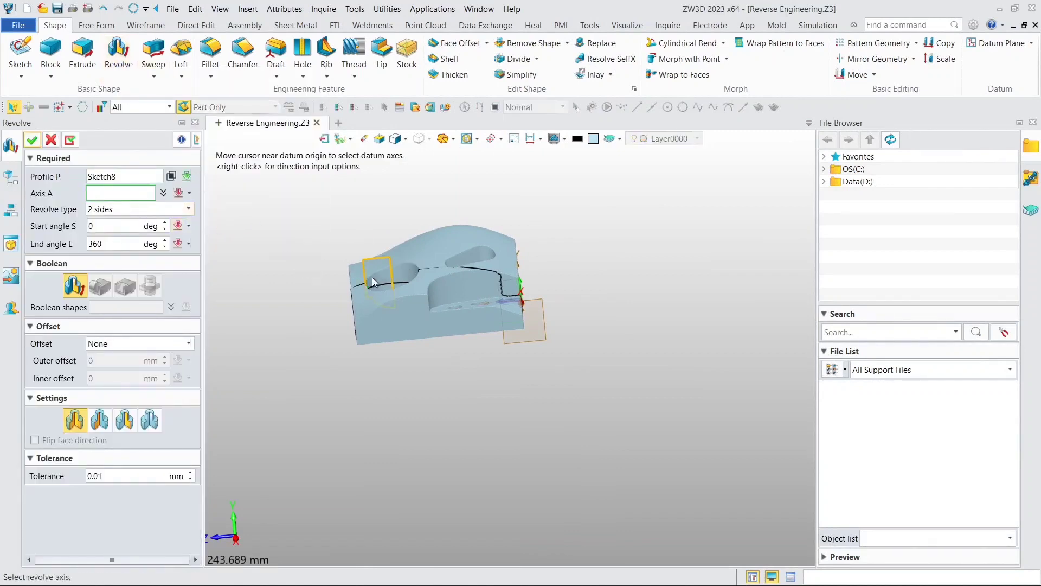
{"action": "left_click", "coordinate": [393, 279]}
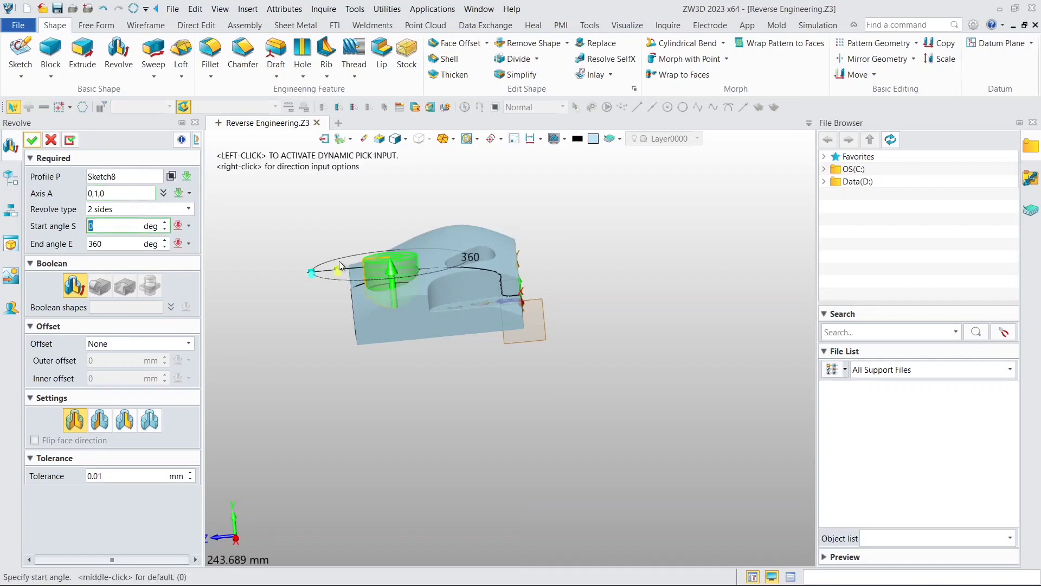
{"action": "scroll", "coordinate": [333, 239], "scroll_direction": "up", "scroll_amount": 4}
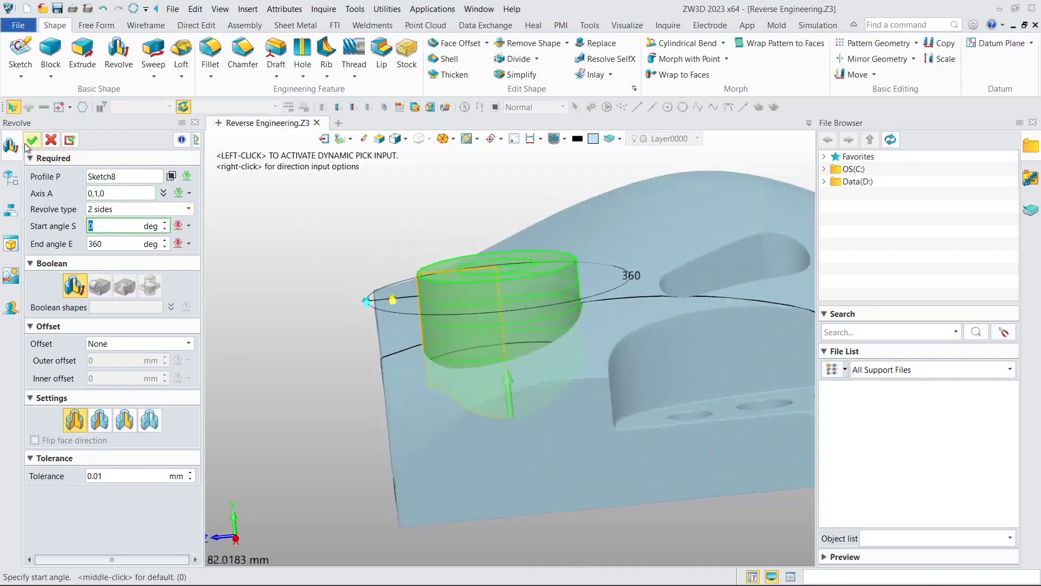
{"action": "left_click", "coordinate": [31, 140]}
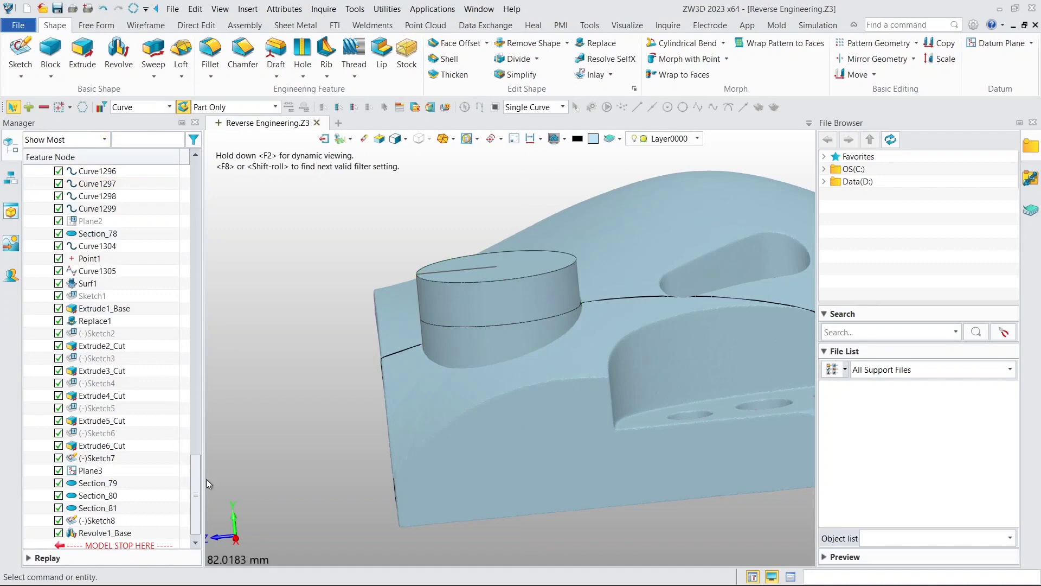
Show the Extrude1_Base solid again and redefine the pocket's revolve with the Remove Boolean so it cuts the block.
{"action": "left_click_drag", "start_coordinate": [200, 478], "coordinate": [190, 159]}
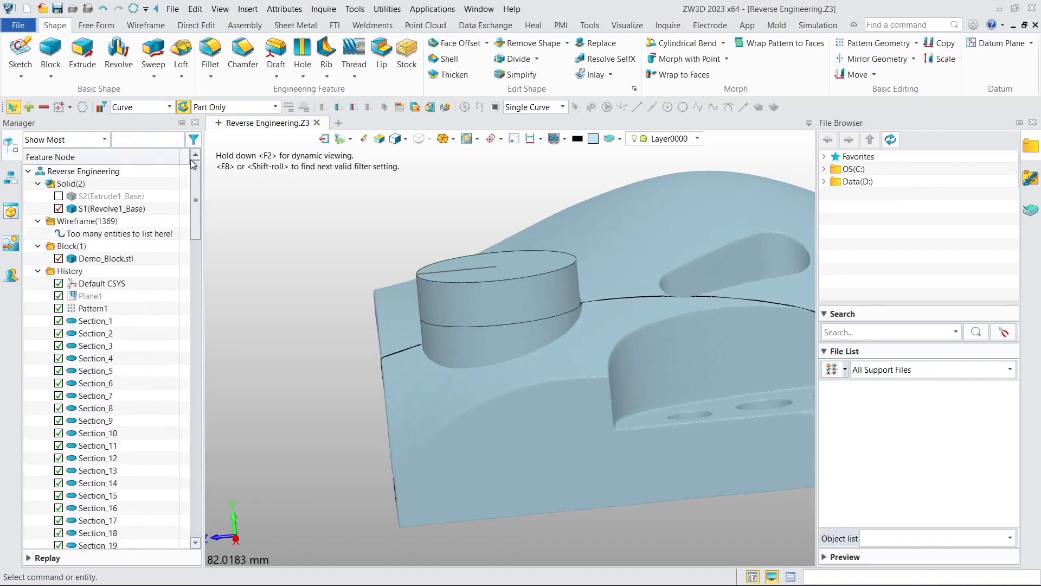
{"action": "left_click", "coordinate": [58, 197]}
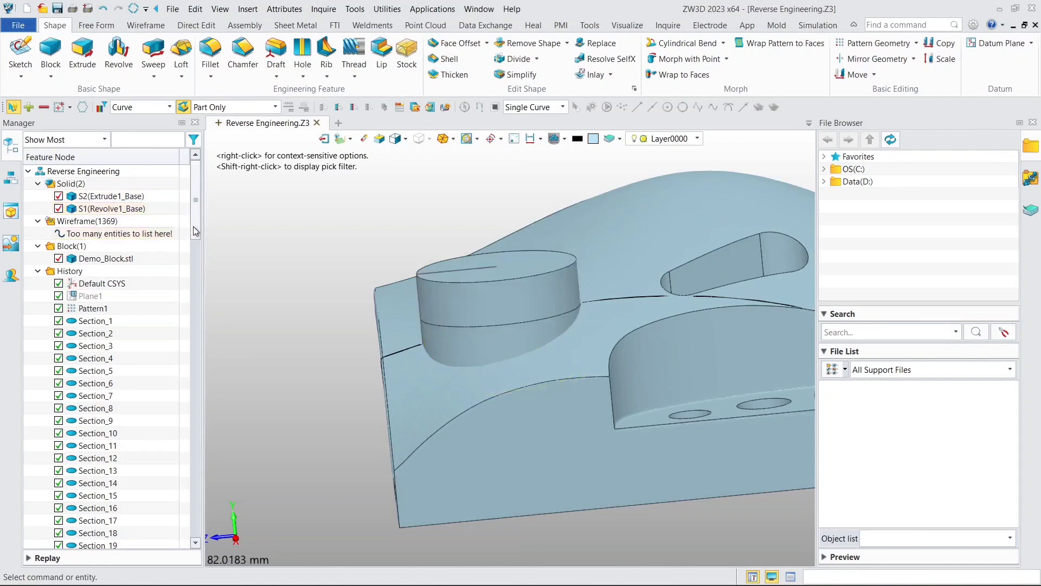
{"action": "left_click_drag", "start_coordinate": [193, 227], "coordinate": [180, 527]}
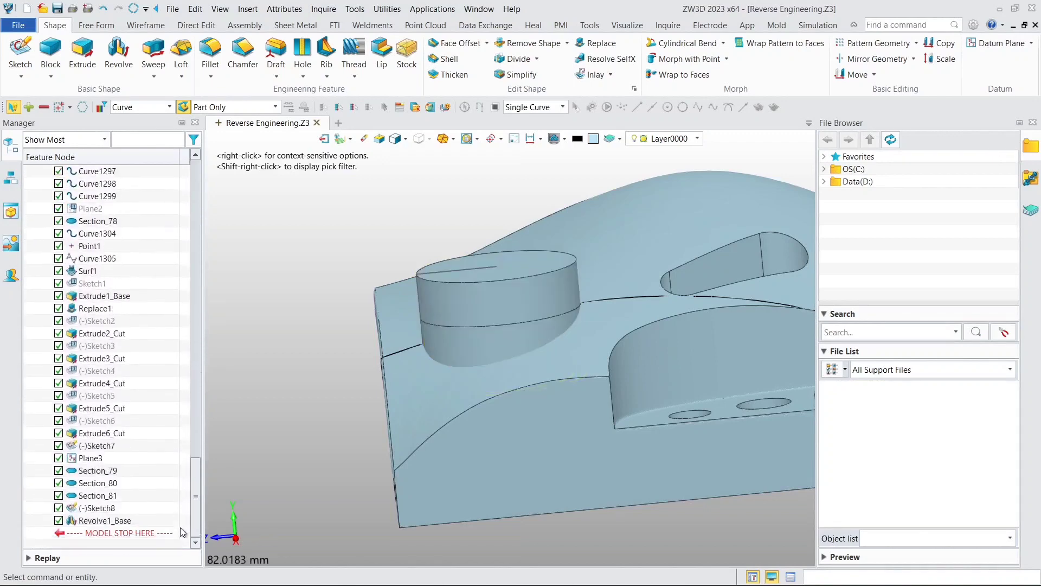
{"action": "double_click", "coordinate": [127, 520]}
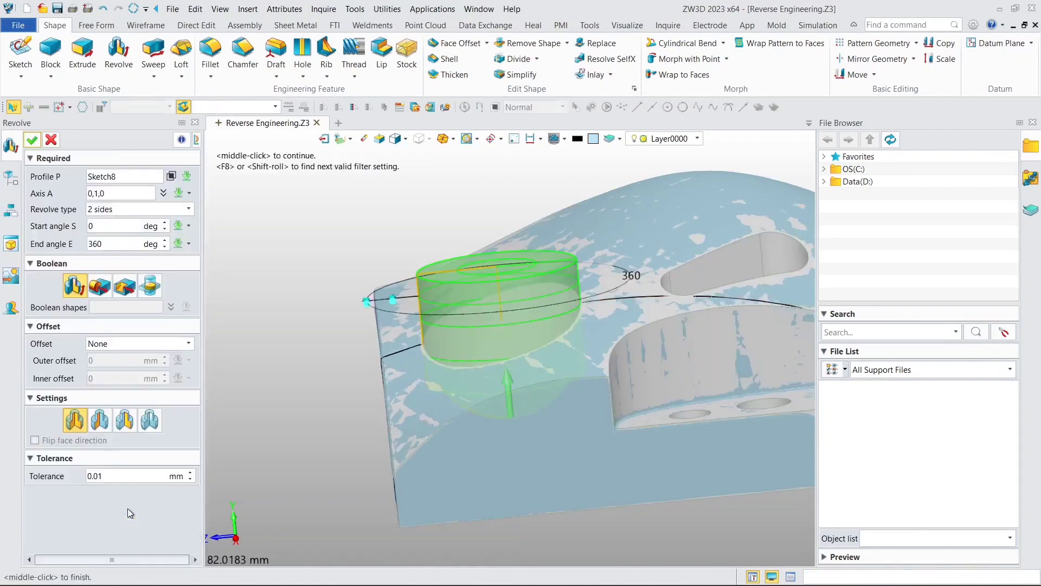
{"action": "left_click", "coordinate": [132, 290]}
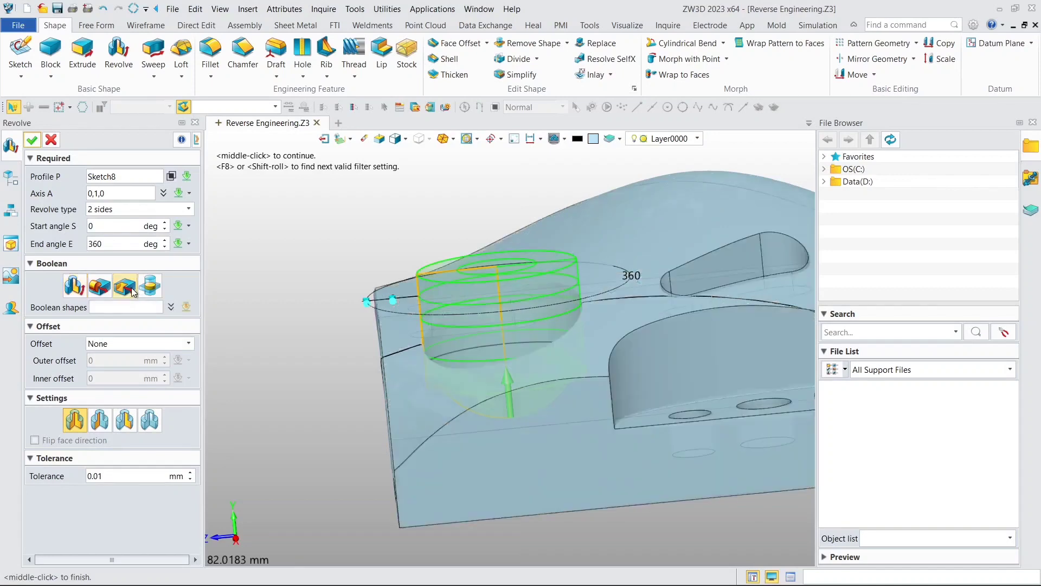
{"action": "left_click", "coordinate": [31, 141]}
Blank all wireframe entities of the part.
{"action": "scroll", "coordinate": [481, 258], "scroll_direction": "down", "scroll_amount": 5}
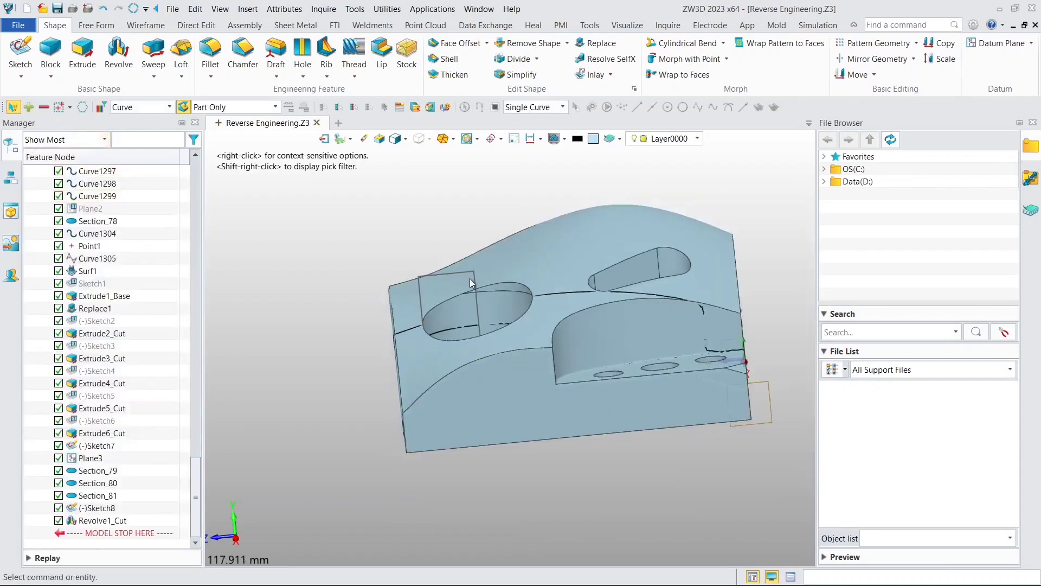
{"action": "right_click_drag", "start_coordinate": [480, 259], "coordinate": [457, 289]}
{"action": "left_click_drag", "start_coordinate": [197, 470], "coordinate": [200, 167]}
{"action": "right_click", "coordinate": [97, 211]}
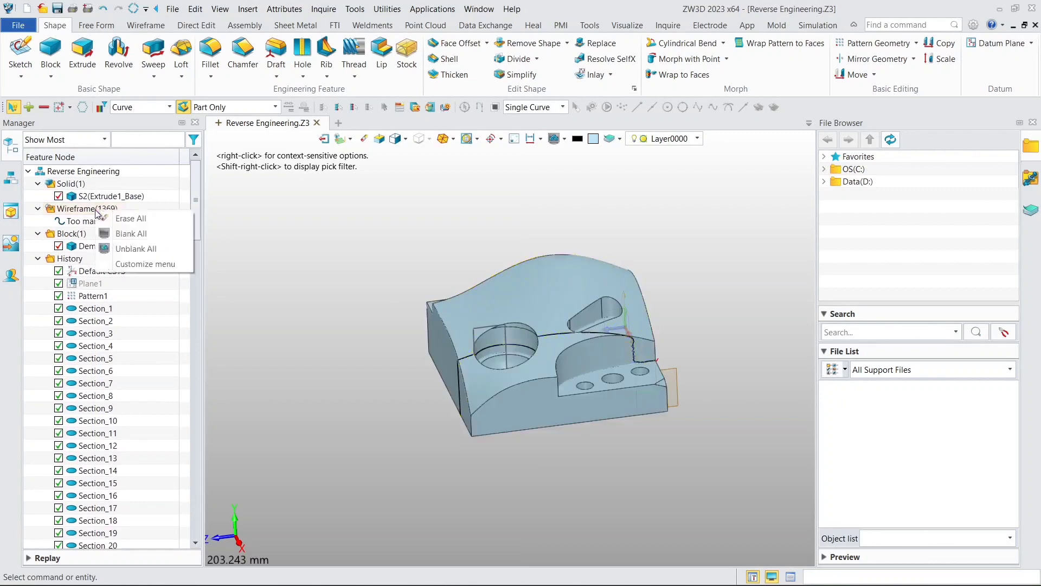
{"action": "left_click", "coordinate": [121, 234]}
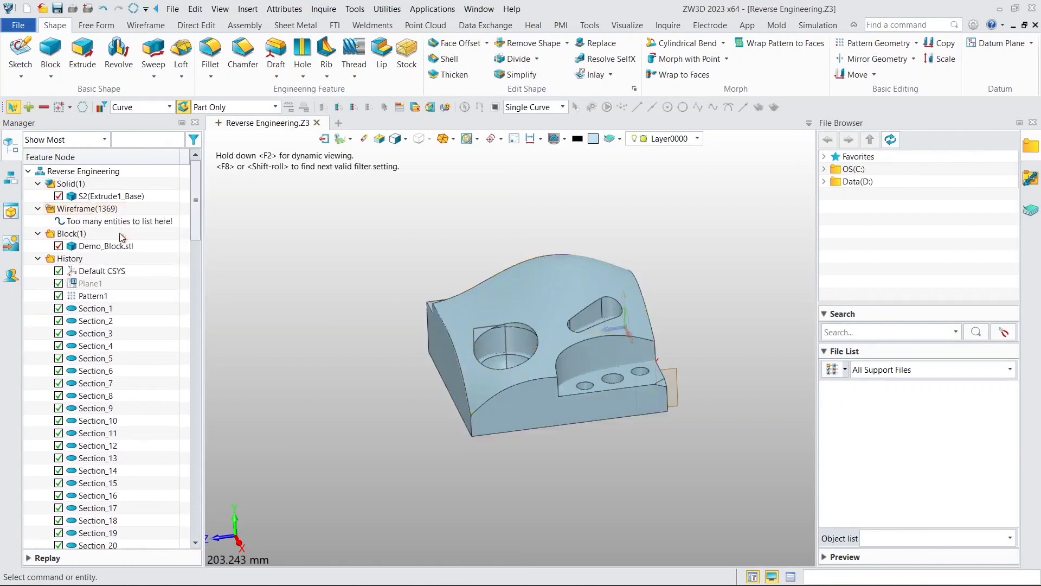
Blank Sketch8, the pocket's revolve profile, and Sketch7.
{"action": "left_click_drag", "start_coordinate": [194, 230], "coordinate": [183, 534]}
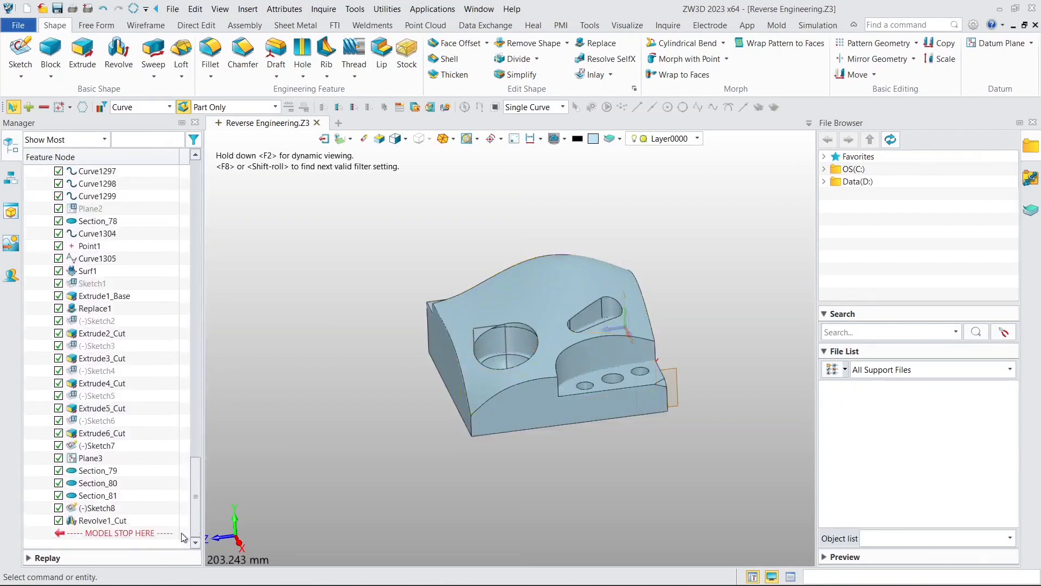
{"action": "right_click", "coordinate": [106, 508]}
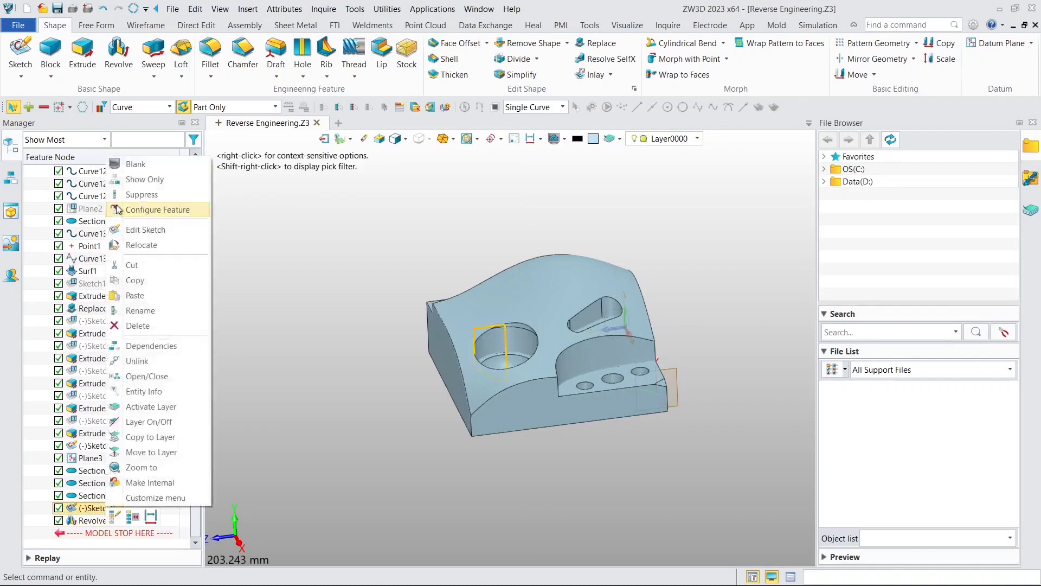
{"action": "left_click", "coordinate": [135, 165]}
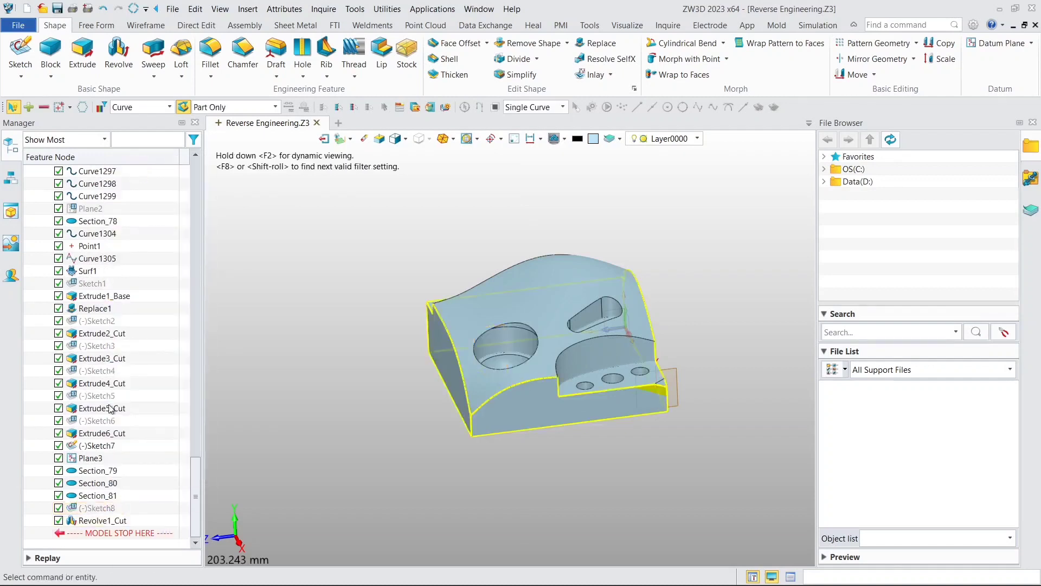
{"action": "right_click", "coordinate": [105, 449]}
{"action": "left_click", "coordinate": [152, 110]}
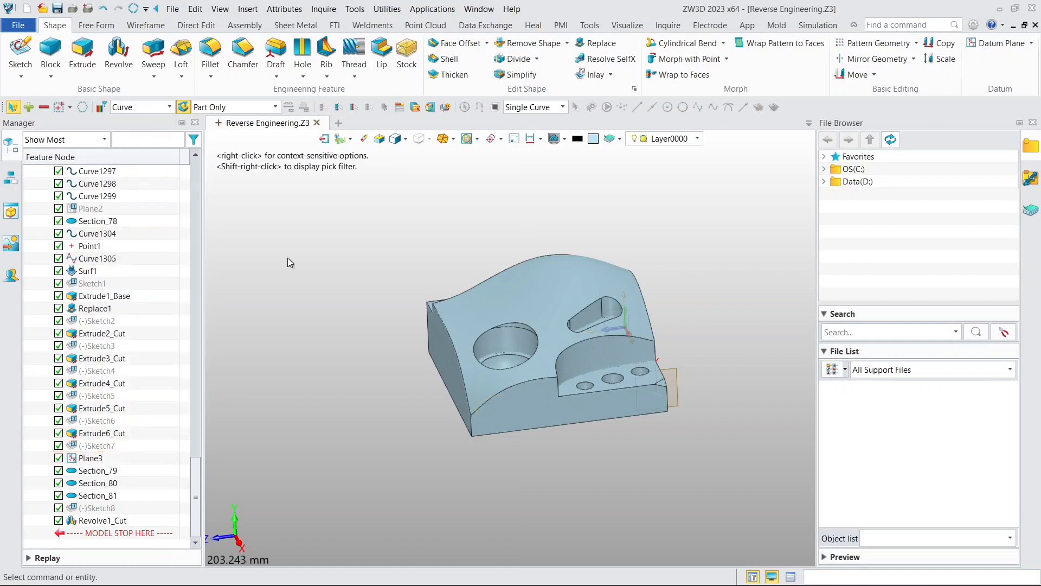
Blank all solids so that only the Demo_Block.stl mesh is displayed.
{"action": "middle_click_drag", "start_coordinate": [425, 312], "coordinate": [346, 278]}
{"action": "mouse_move", "coordinate": [498, 286]}
{"action": "right_mouse_down"}
{"action": "mouse_move", "coordinate": [425, 273]}
{"action": "mouse_move", "coordinate": [488, 272]}
{"action": "mouse_move", "coordinate": [502, 287]}
{"action": "right_mouse_up"}
{"action": "left_click_drag", "start_coordinate": [196, 497], "coordinate": [209, 225]}
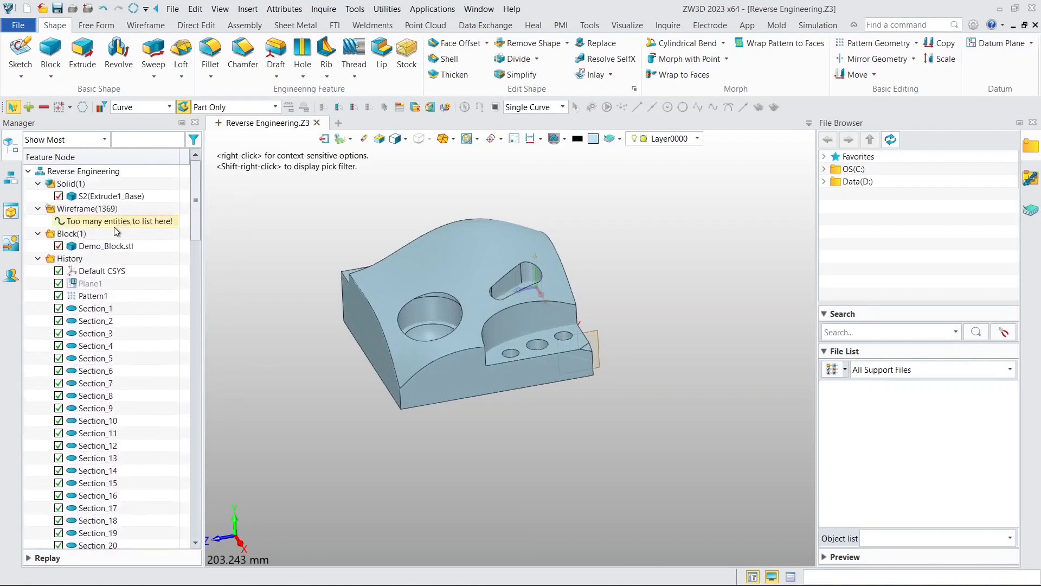
{"action": "right_click", "coordinate": [80, 188]}
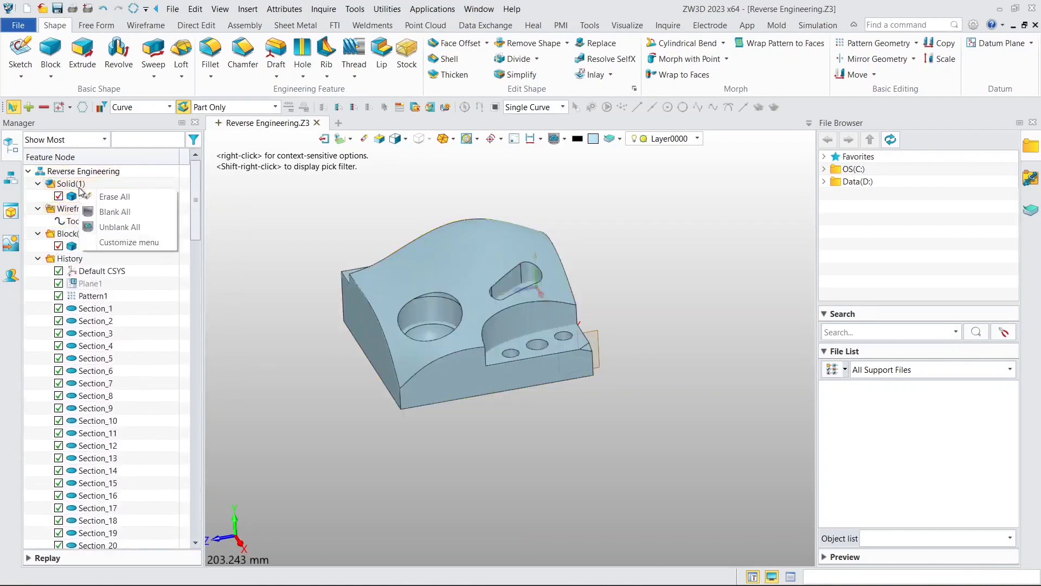
{"action": "left_click", "coordinate": [123, 211]}
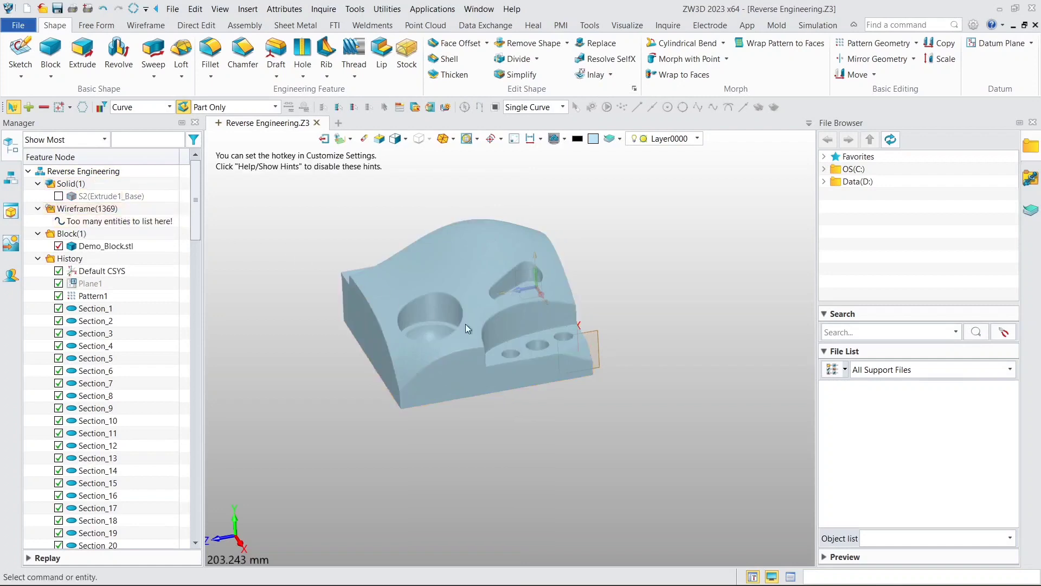
Switch the display of the Demo_Block.stl mesh to Wireframe.
{"action": "right_click_drag", "start_coordinate": [650, 370], "coordinate": [723, 278]}
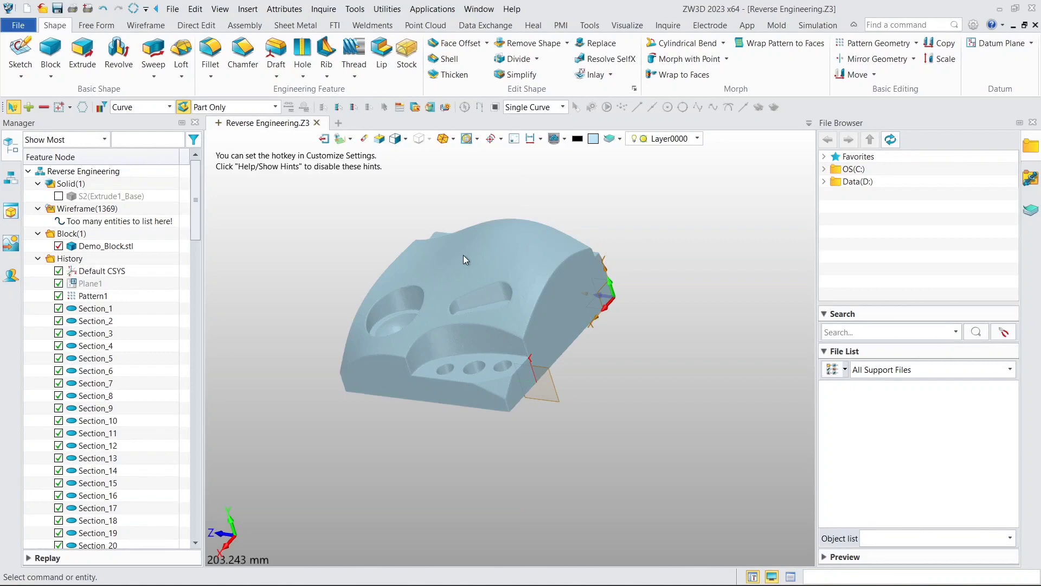
{"action": "left_click", "coordinate": [406, 140]}
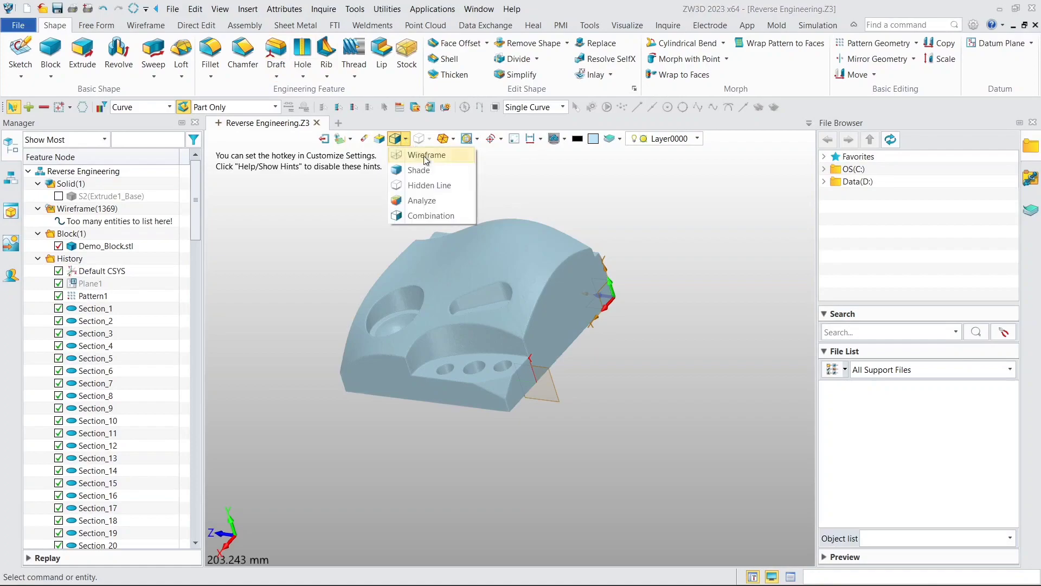
{"action": "left_click", "coordinate": [426, 155]}
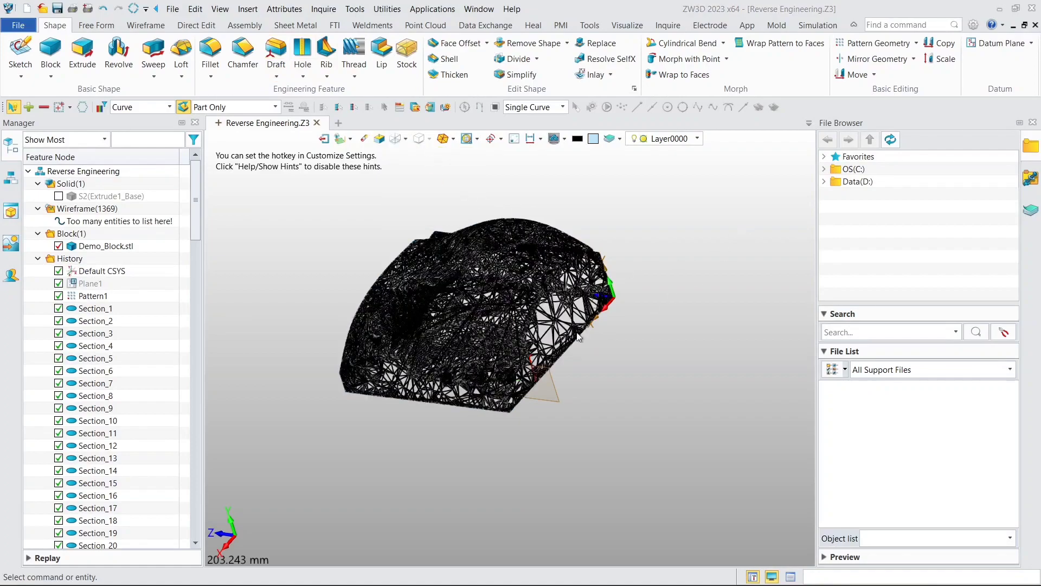
Create a three-point datum plane on the sloped corner facet beside the small holes, using mesh vertices for origin, X point and Y point.
{"action": "scroll", "coordinate": [486, 399], "scroll_direction": "up", "scroll_amount": 10}
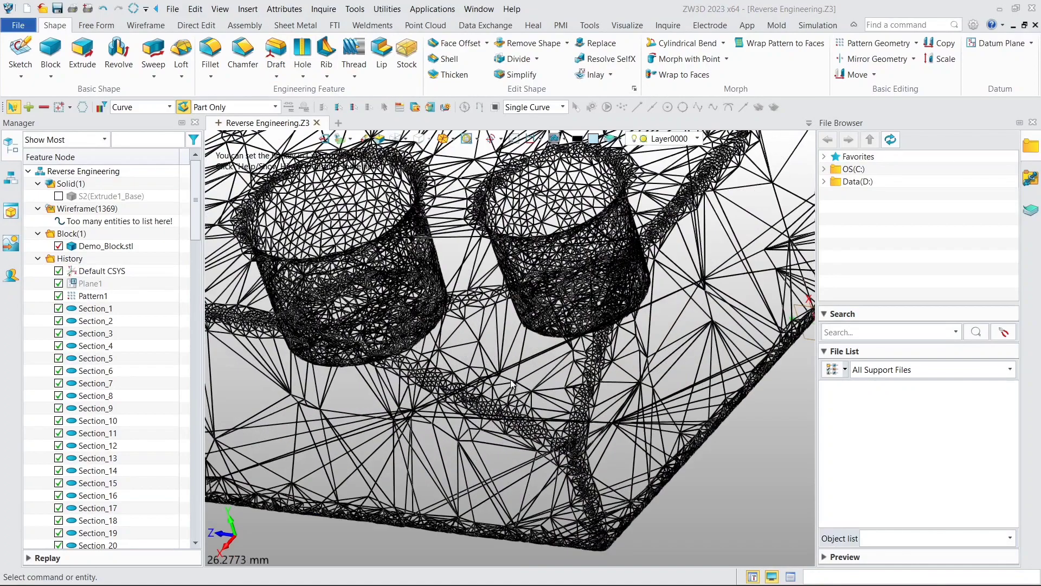
{"action": "left_click", "coordinate": [996, 50]}
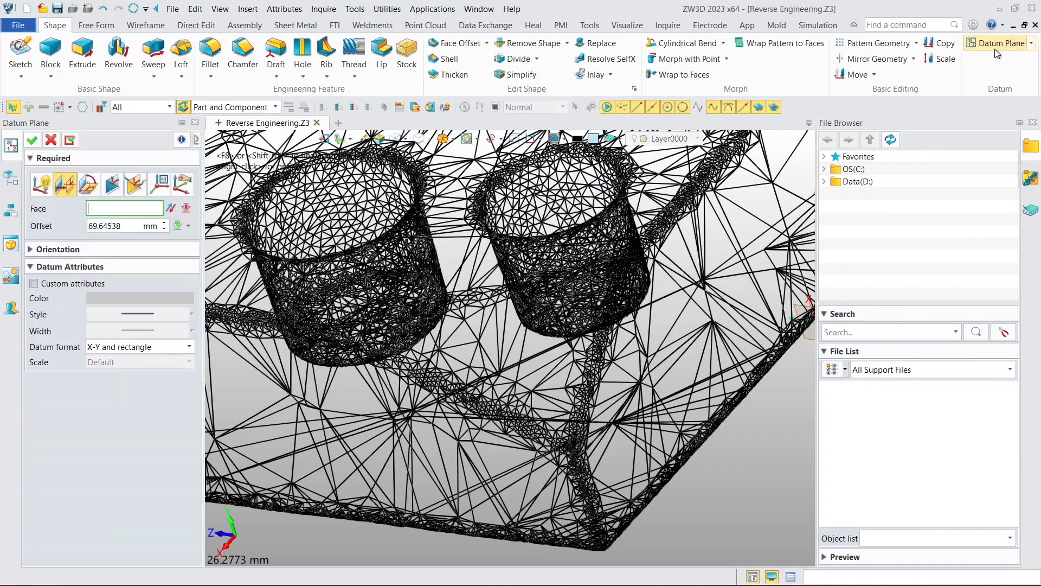
{"action": "left_click", "coordinate": [110, 186]}
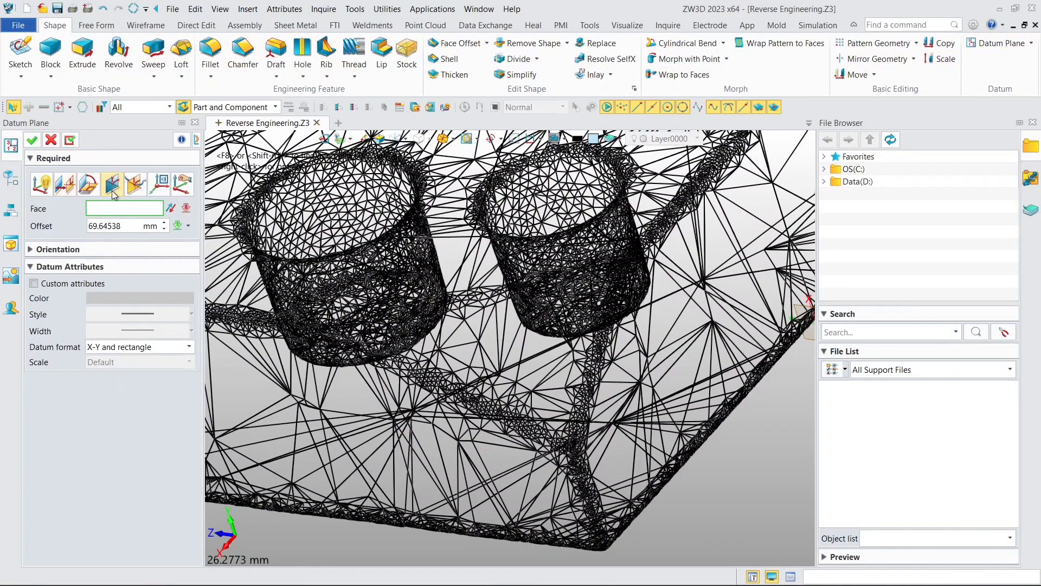
{"action": "scroll", "coordinate": [526, 364], "scroll_direction": "up", "scroll_amount": 5}
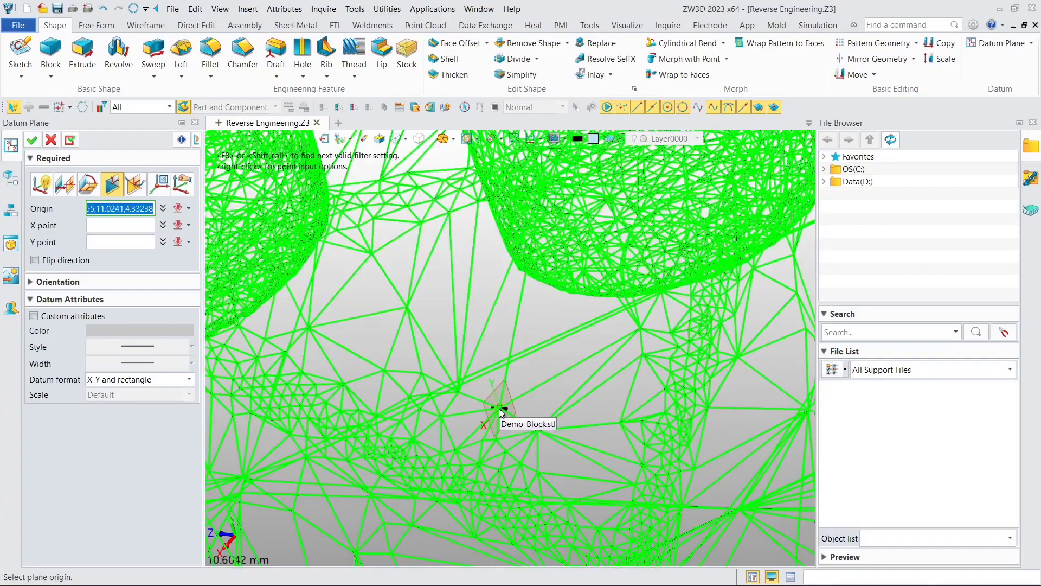
{"action": "left_click", "coordinate": [499, 408]}
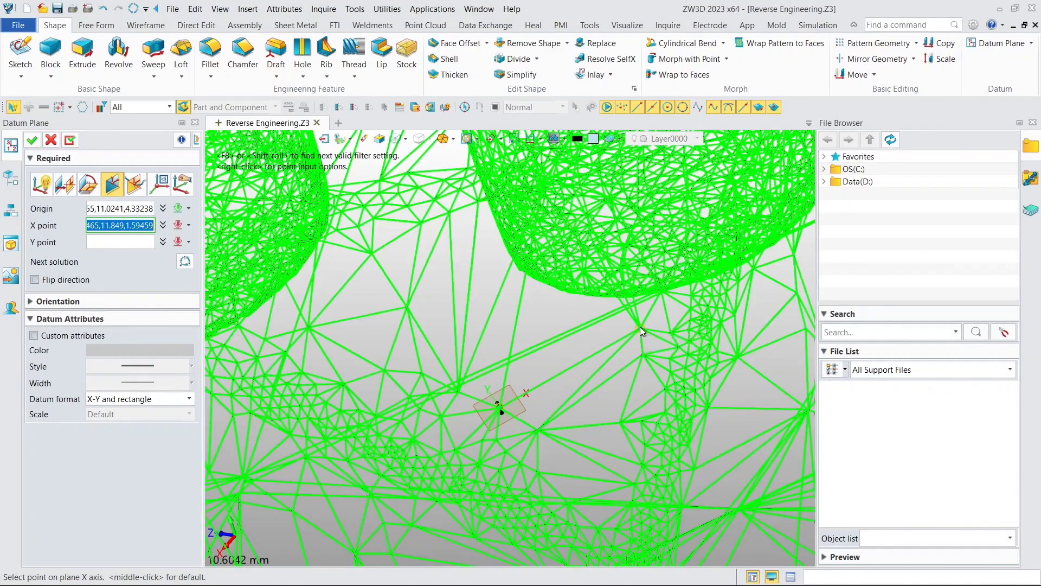
{"action": "left_click", "coordinate": [640, 327]}
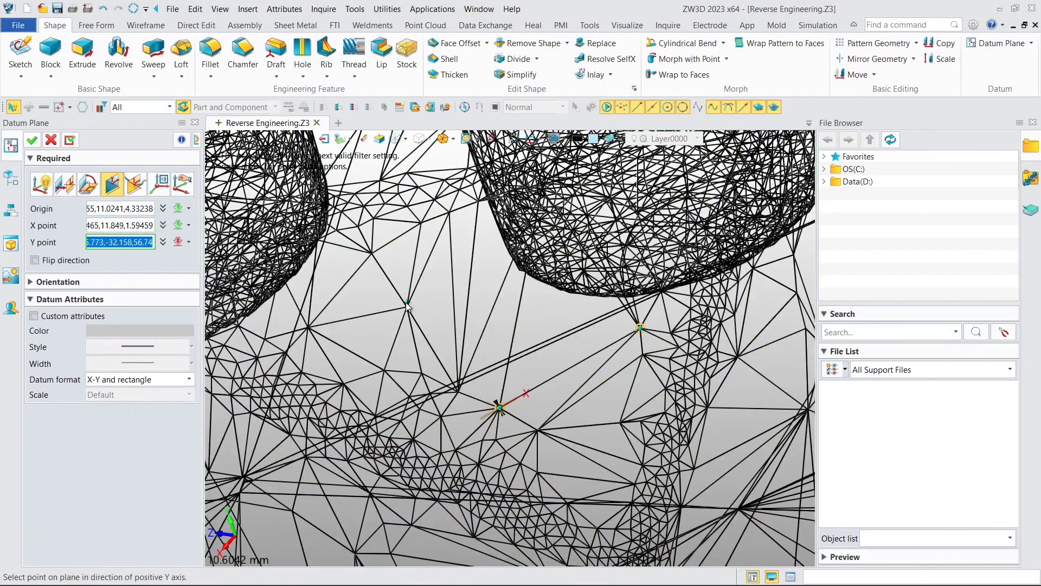
{"action": "left_click", "coordinate": [407, 308]}
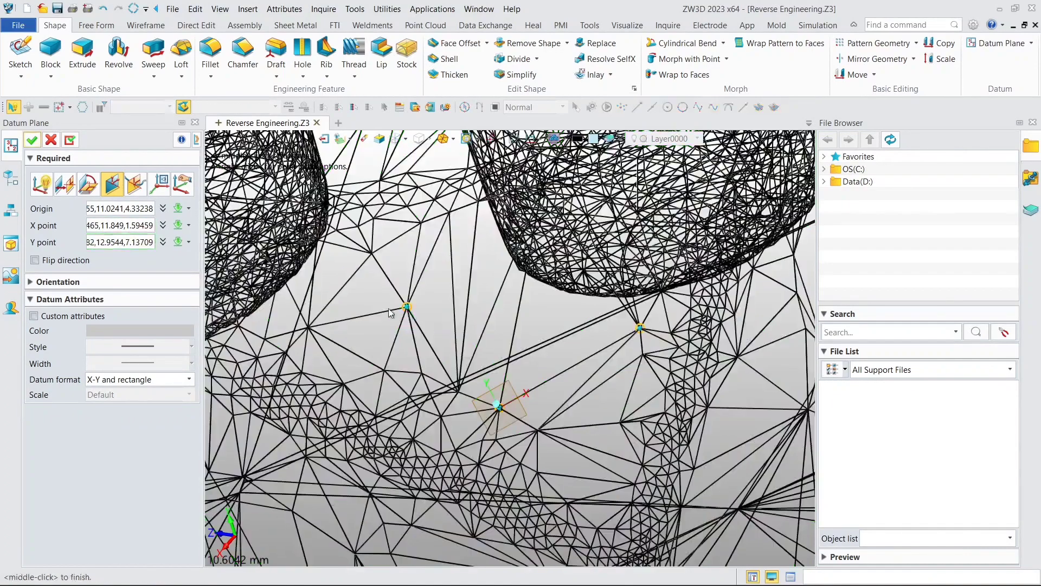
{"action": "left_click", "coordinate": [31, 142]}
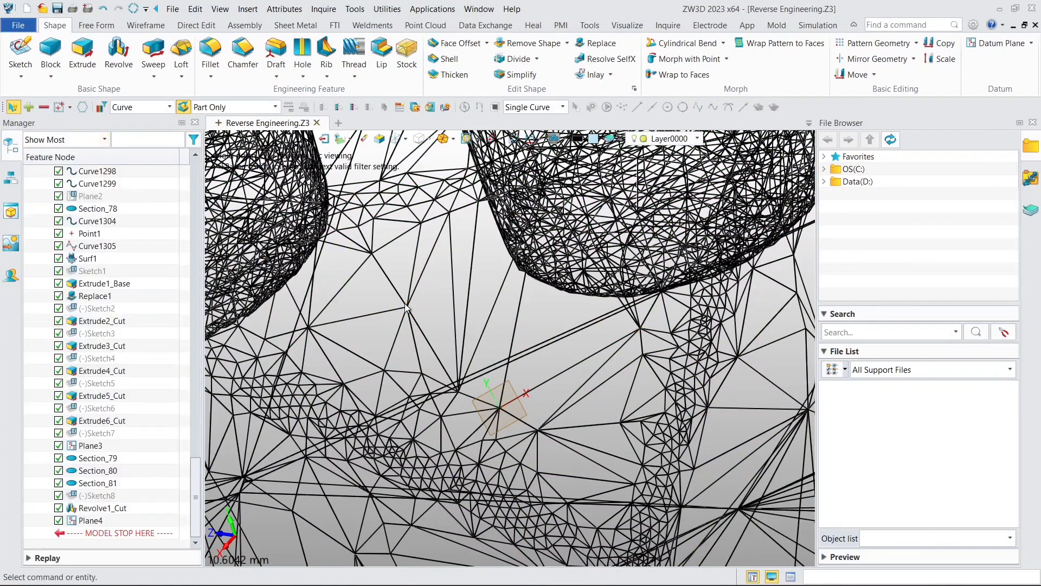
Switch the model display back to Shade.
{"action": "scroll", "coordinate": [405, 305], "scroll_direction": "down", "scroll_amount": 3}
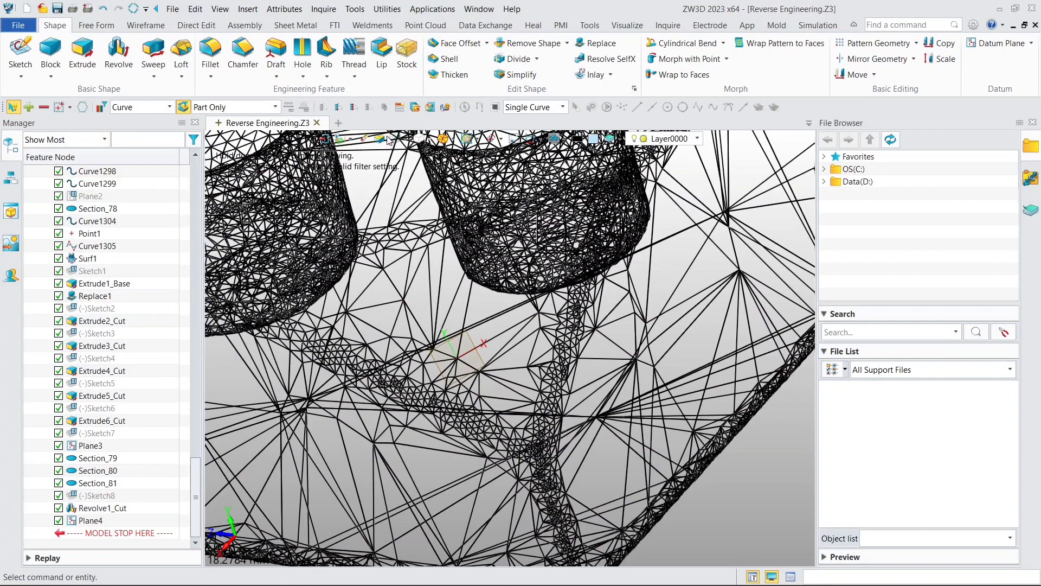
{"action": "left_click", "coordinate": [404, 139]}
{"action": "left_click", "coordinate": [425, 169]}
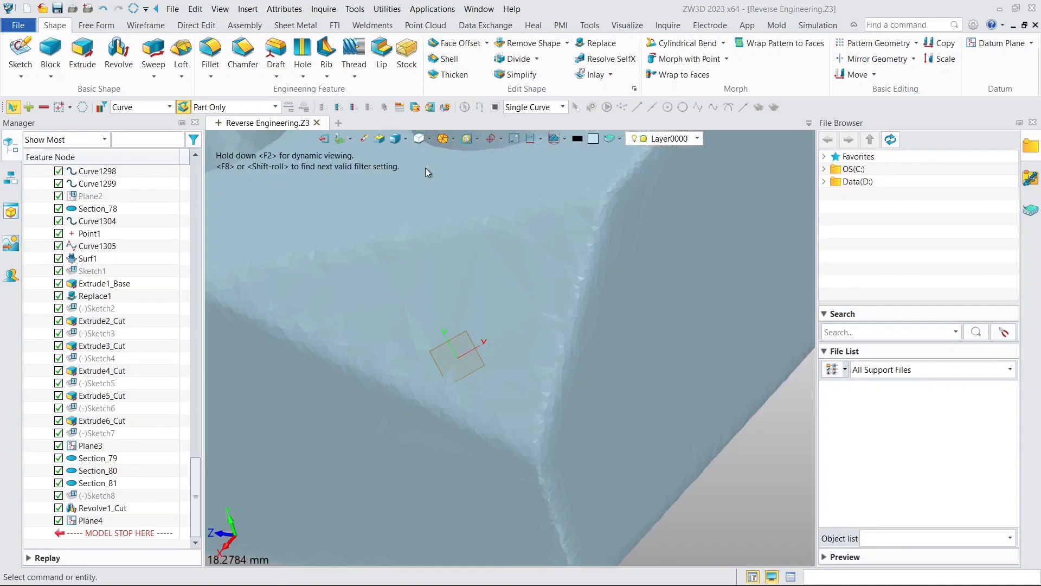
{"action": "scroll", "coordinate": [420, 338], "scroll_direction": "down", "scroll_amount": 4}
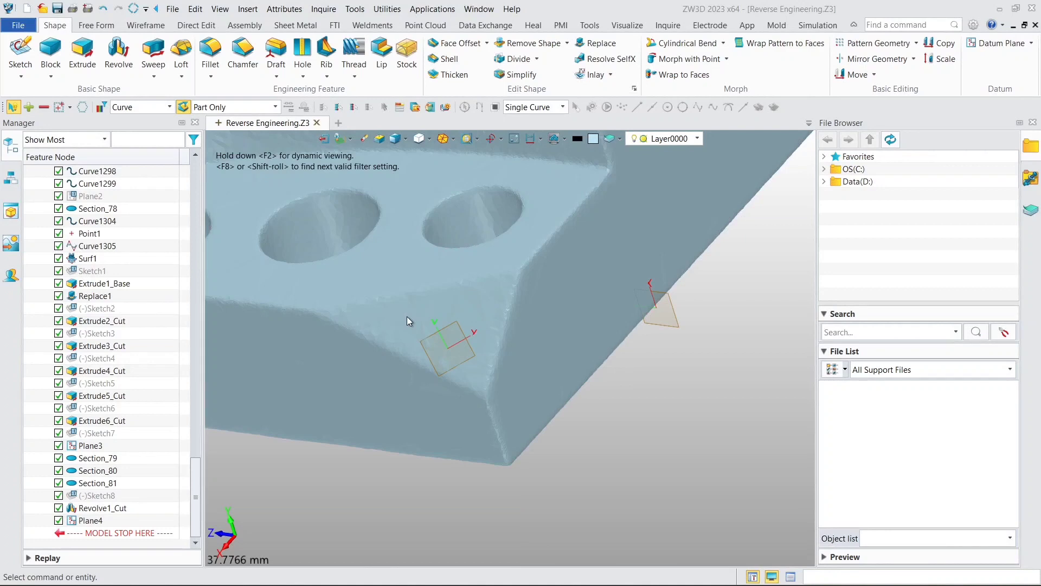
{"action": "middle_click_drag", "start_coordinate": [420, 363], "coordinate": [421, 330]}
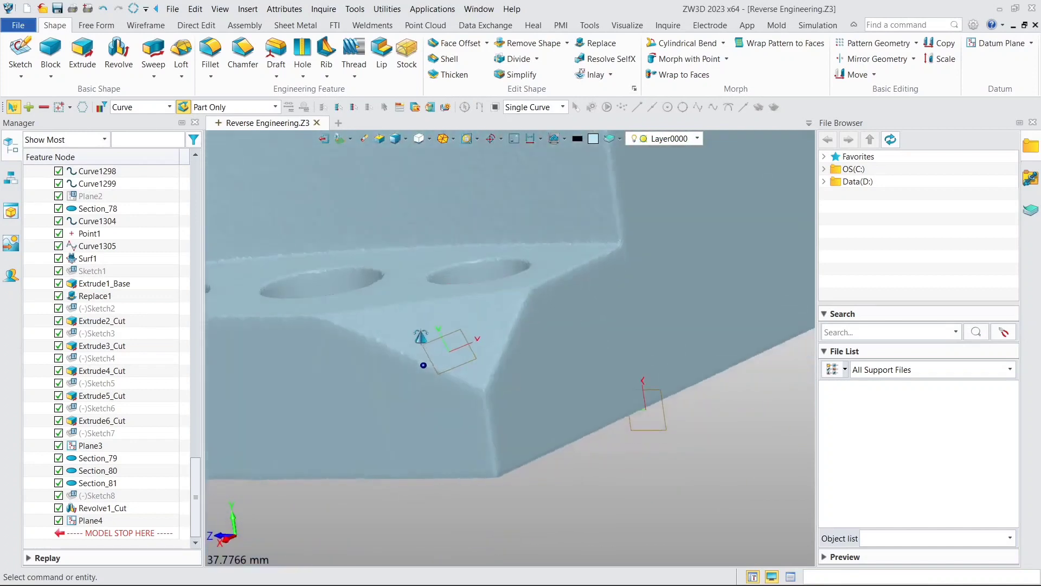
{"action": "scroll", "coordinate": [428, 331], "scroll_direction": "down", "scroll_amount": 4}
{"action": "right_click_drag", "start_coordinate": [431, 307], "coordinate": [344, 302]}
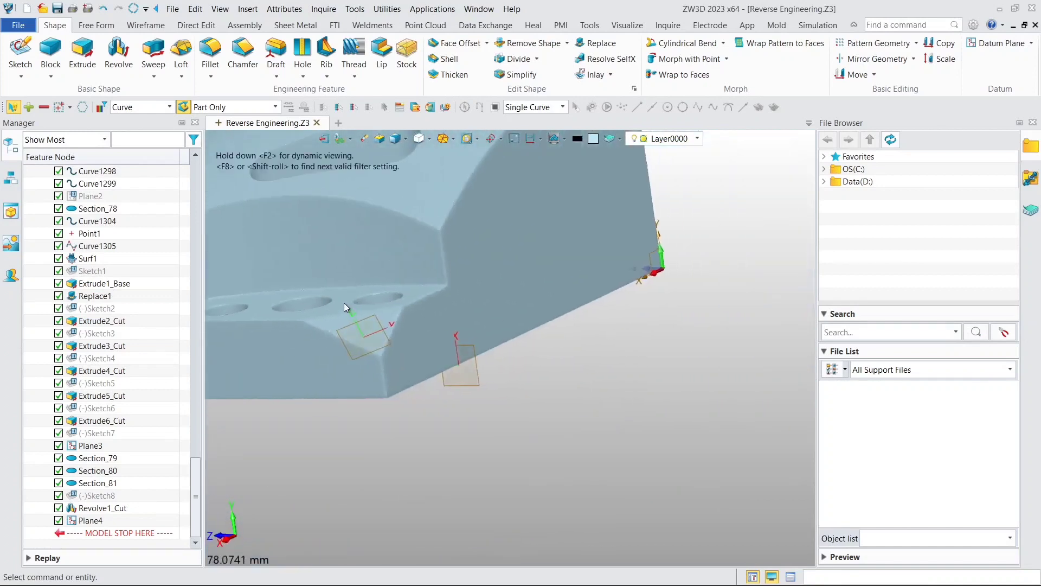
{"action": "left_click", "coordinate": [22, 52]}
{"action": "left_click", "coordinate": [345, 347]}
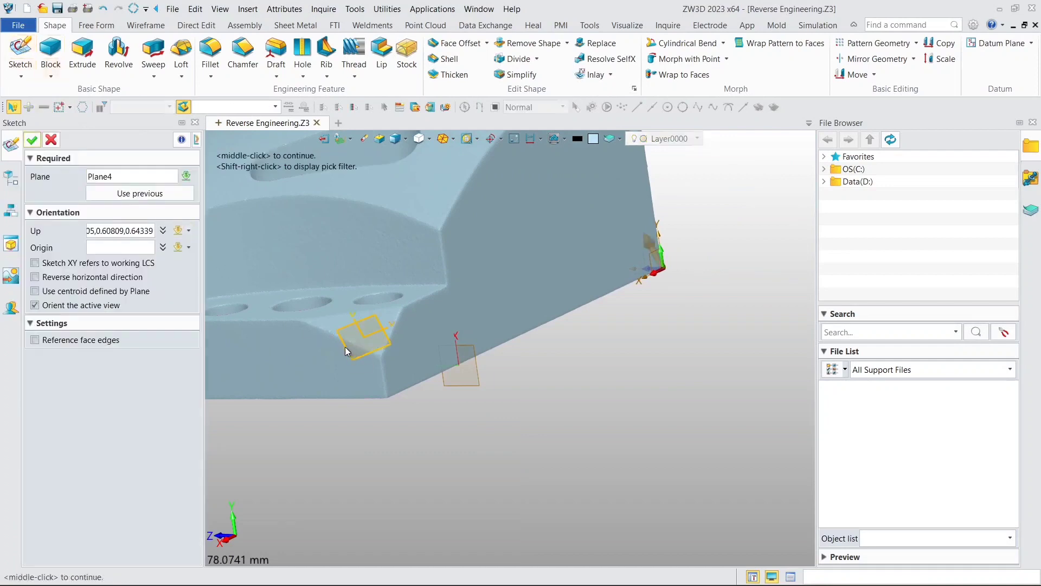
{"action": "left_click", "coordinate": [31, 141]}
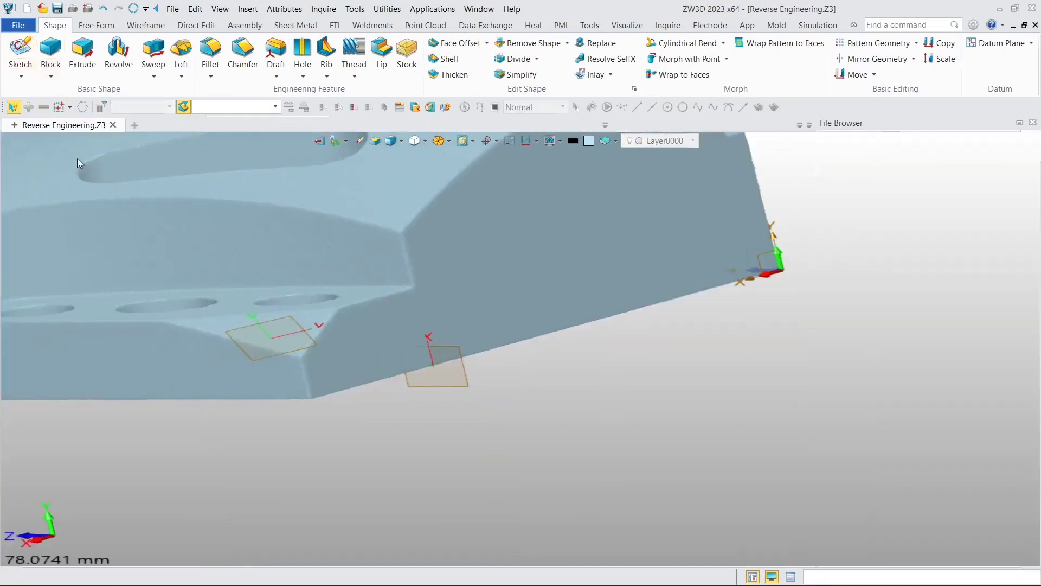
{"action": "middle_click_drag", "start_coordinate": [182, 308], "coordinate": [358, 201]}
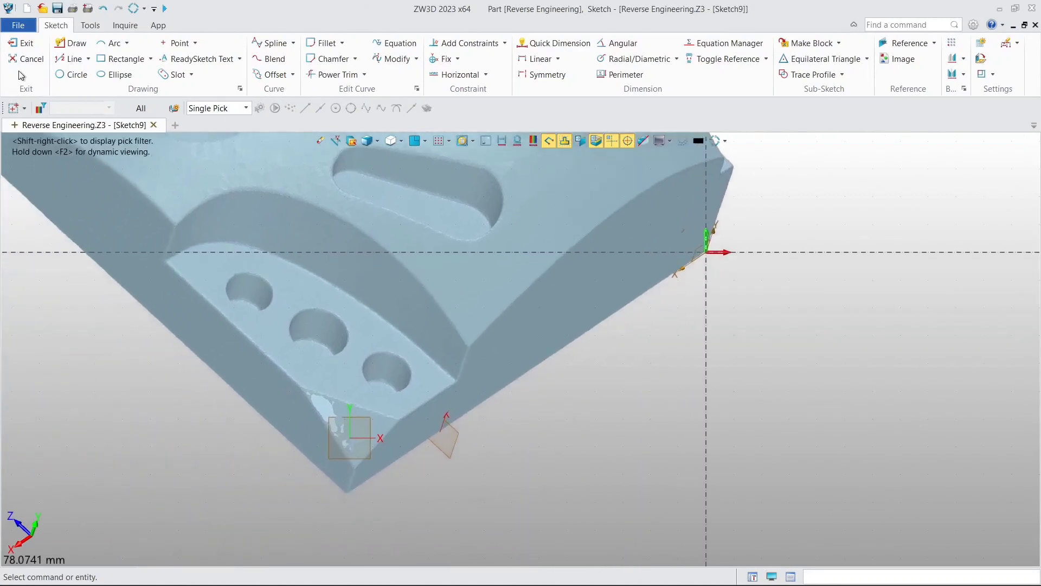
{"action": "left_click", "coordinate": [22, 42]}
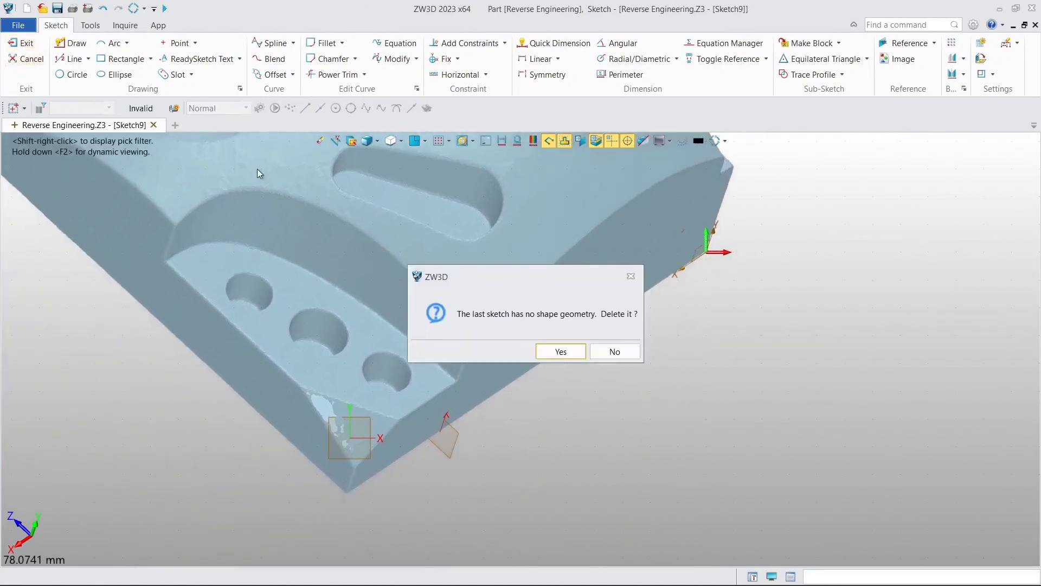
{"action": "left_click", "coordinate": [561, 351]}
Start a sketch on the sloped corner facet's datum plane, with its origin at the centroid defined by the plane.
{"action": "left_click", "coordinate": [18, 56]}
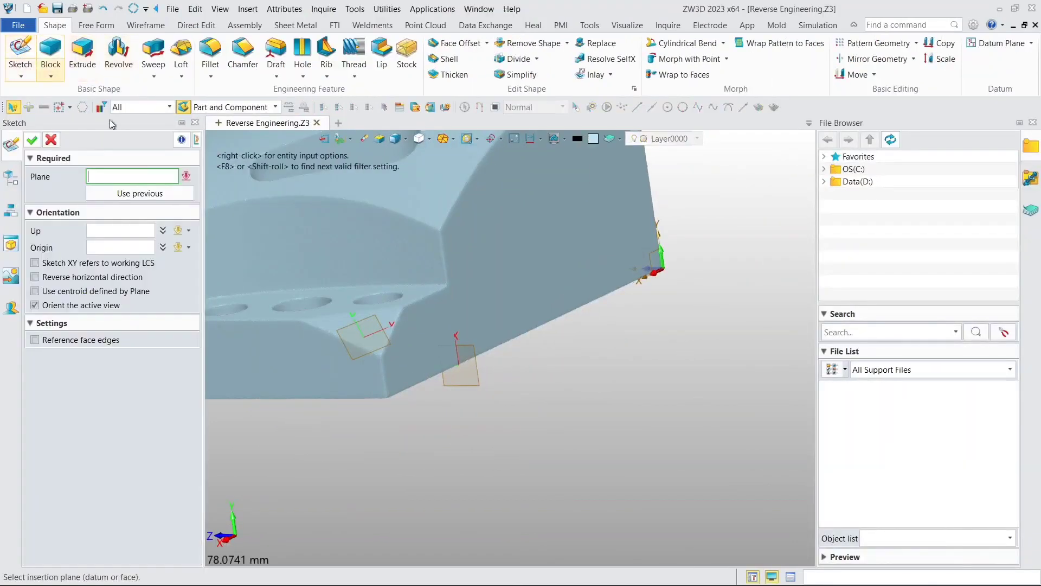
{"action": "left_click", "coordinate": [359, 350]}
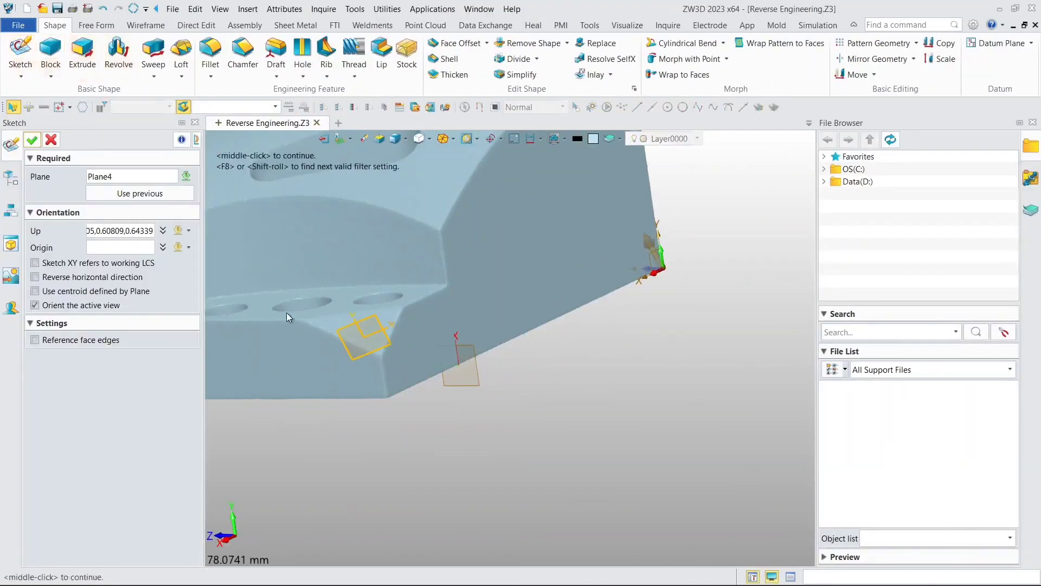
{"action": "left_click", "coordinate": [84, 297]}
{"action": "left_click", "coordinate": [32, 140]}
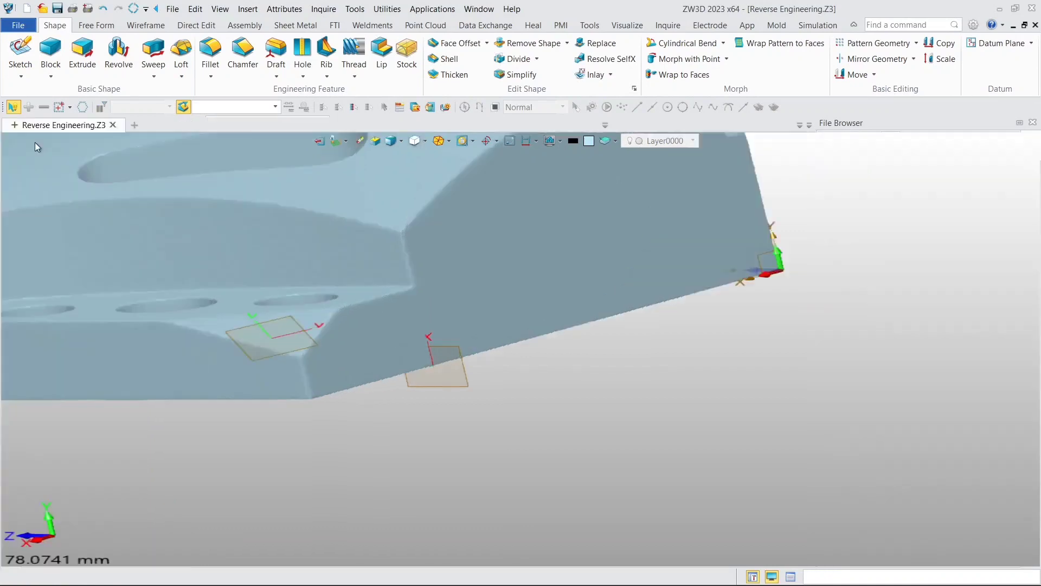
{"action": "scroll", "coordinate": [426, 337], "scroll_direction": "up", "scroll_amount": 4}
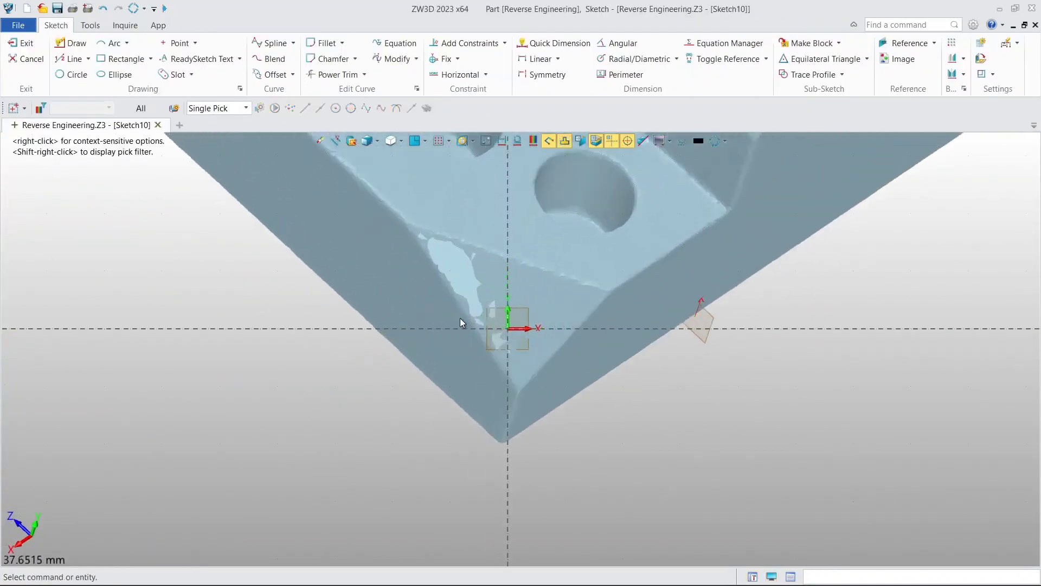
Sketch a center rectangle about 32.45 by 25.42 mm at the origin, covering the sloped corner facet, and finish the sketch.
{"action": "left_click", "coordinate": [121, 58]}
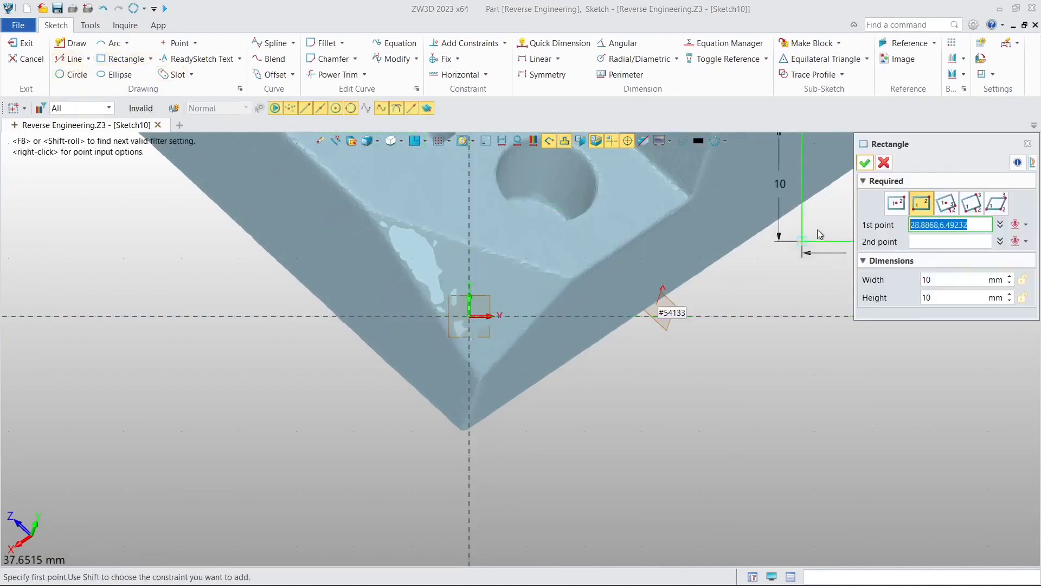
{"action": "left_click", "coordinate": [894, 207]}
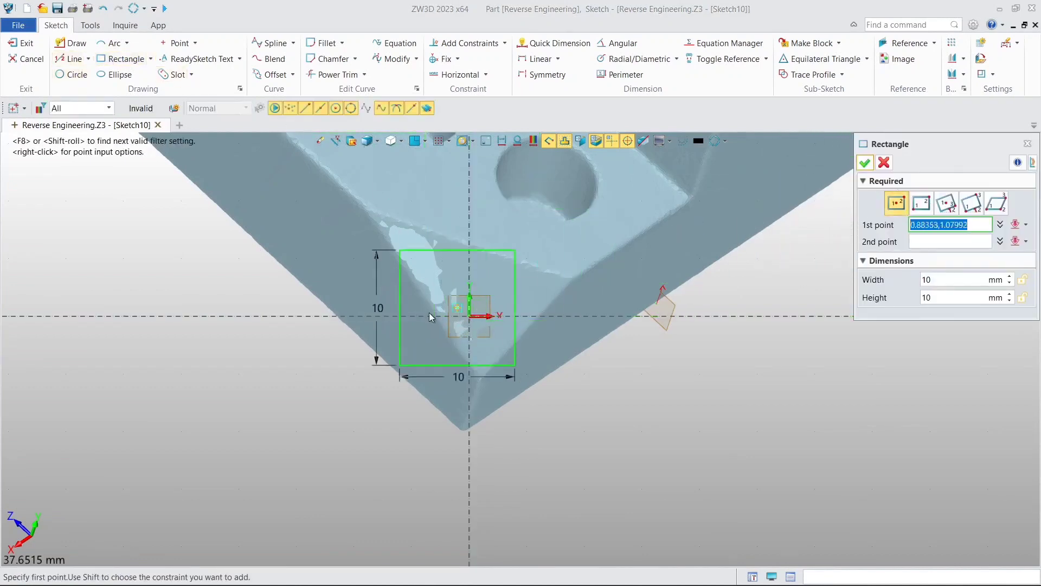
{"action": "left_click", "coordinate": [475, 320]}
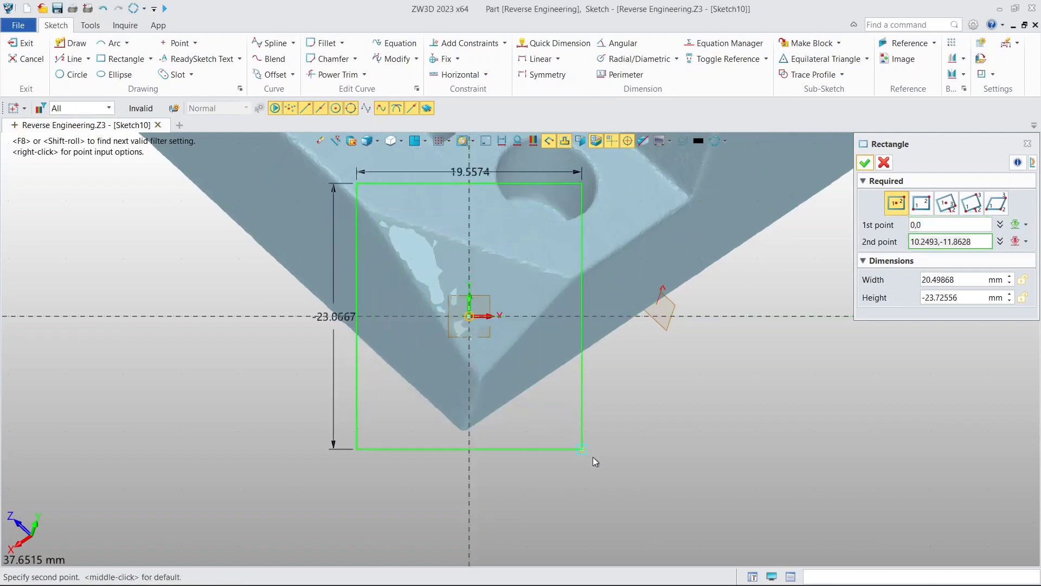
{"action": "left_click", "coordinate": [656, 463]}
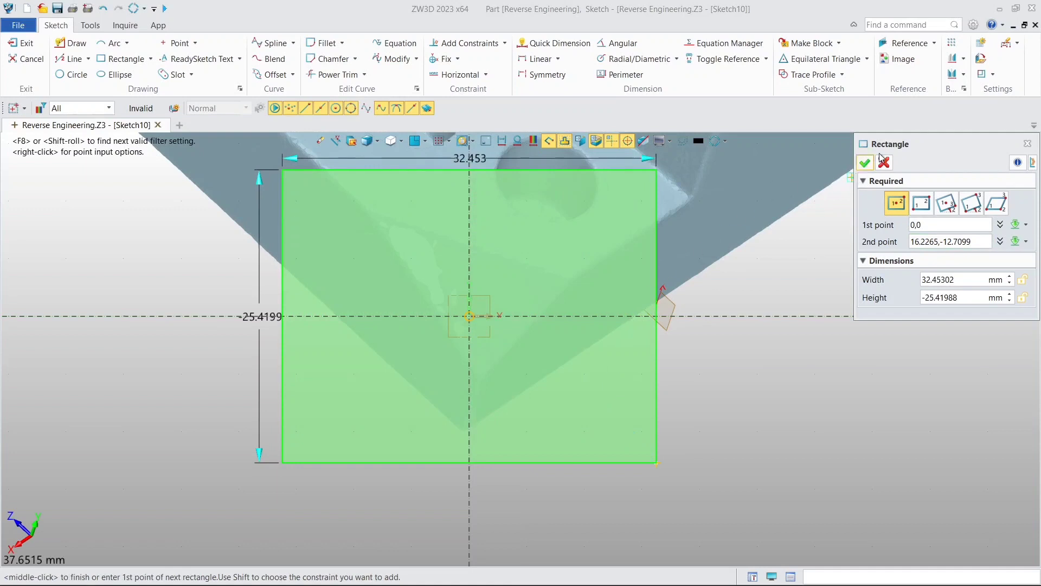
{"action": "left_click", "coordinate": [866, 166]}
{"action": "scroll", "coordinate": [597, 226], "scroll_direction": "down", "scroll_amount": 5}
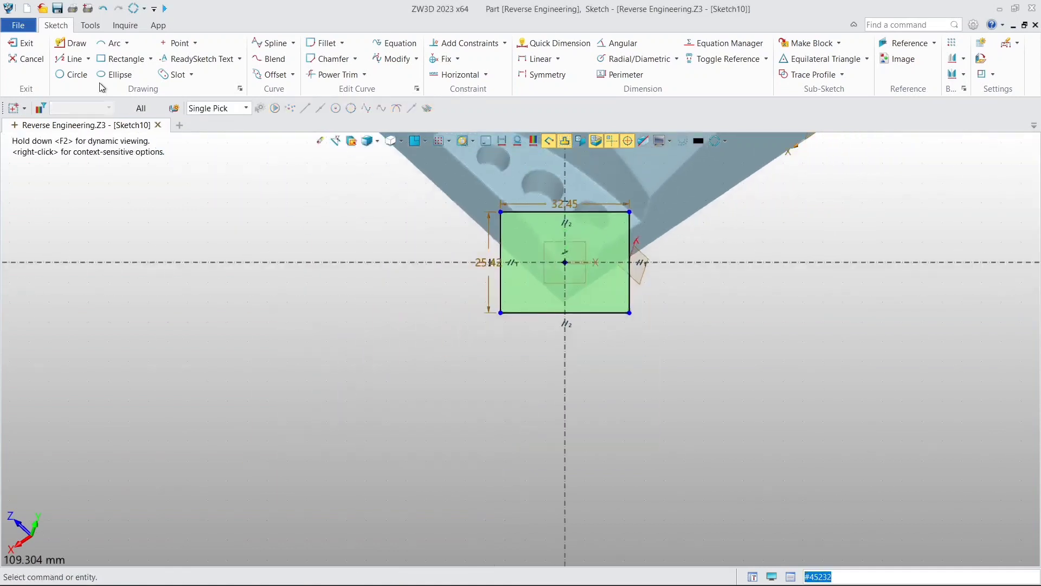
{"action": "left_click", "coordinate": [25, 48]}
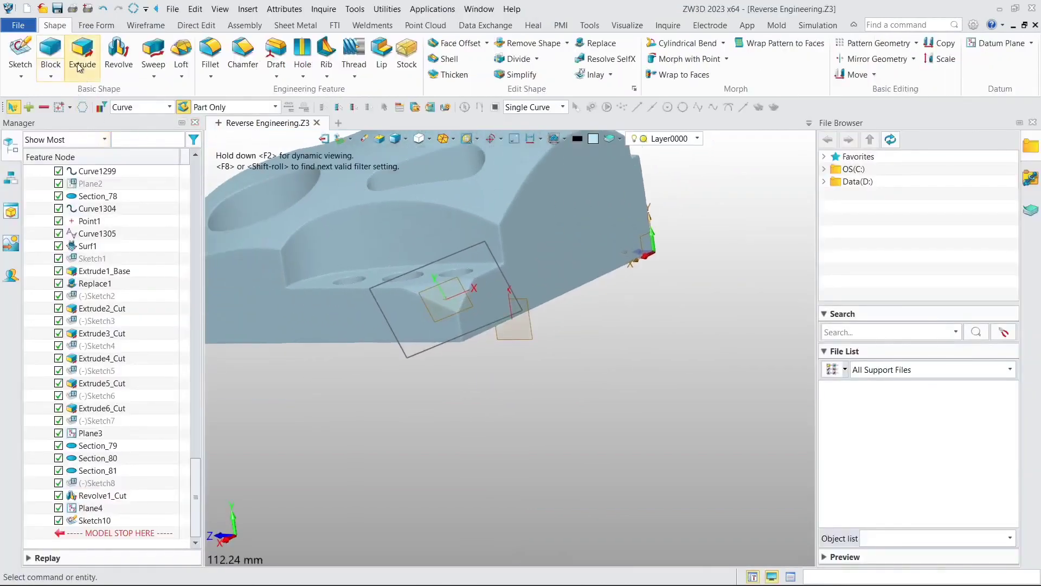
Extrude the rectangle sketch as a separate base solid from 0 to 64 mm, outward from the corner facet.
{"action": "left_click", "coordinate": [79, 66]}
{"action": "left_click", "coordinate": [385, 327]}
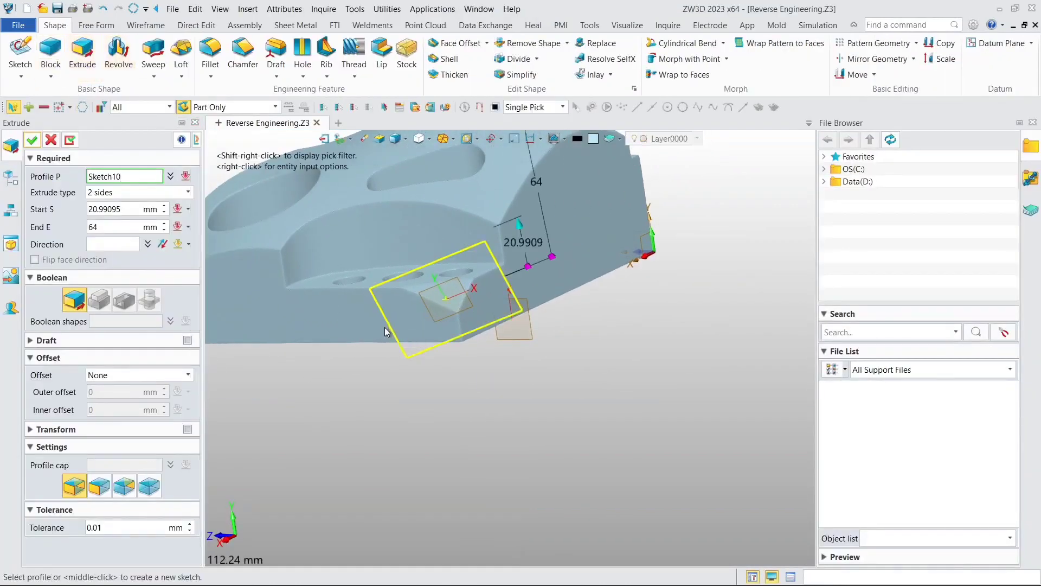
{"action": "scroll", "coordinate": [378, 286], "scroll_direction": "down", "scroll_amount": 2}
{"action": "right_click_drag", "start_coordinate": [393, 278], "coordinate": [459, 264]}
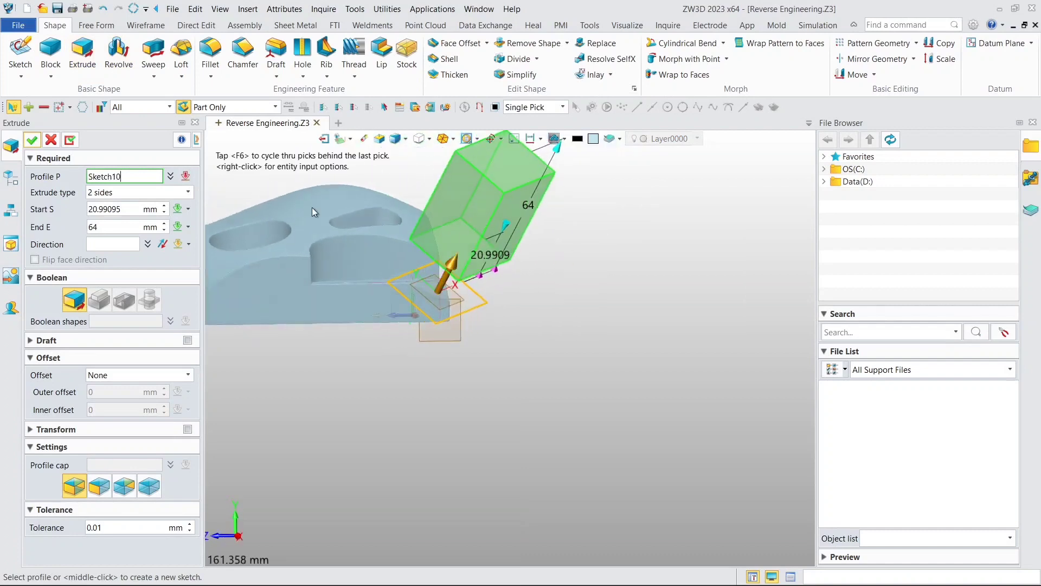
{"action": "left_click", "coordinate": [134, 210]}
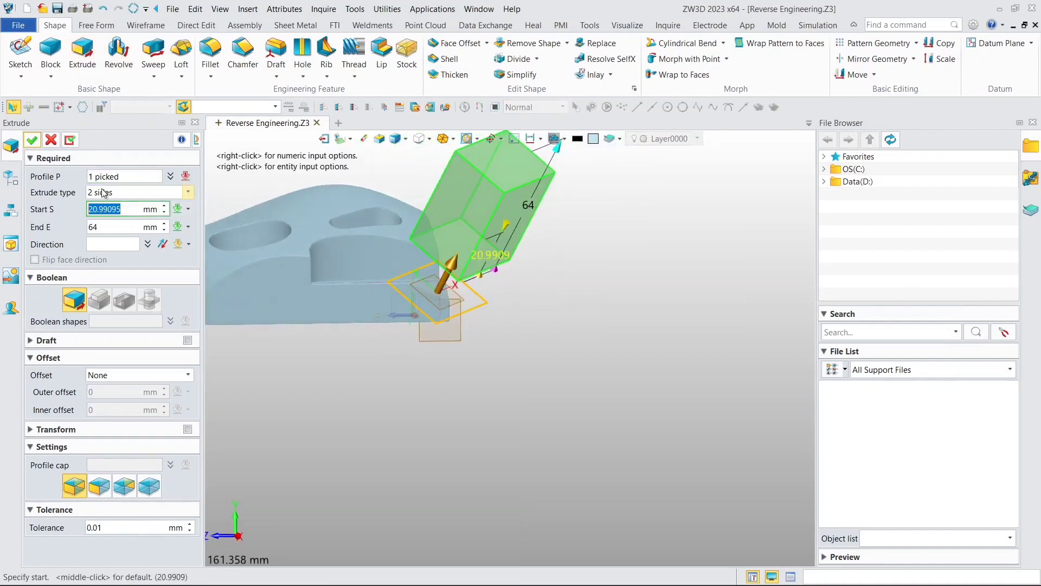
{"action": "type", "text": "0"}
{"action": "key", "text": "Return"}
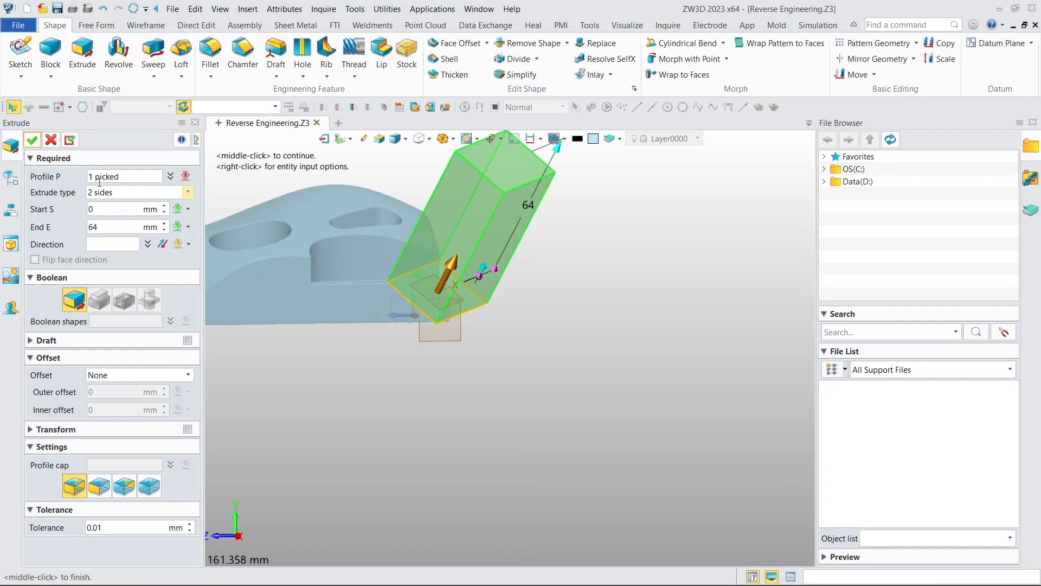
{"action": "left_click", "coordinate": [33, 141]}
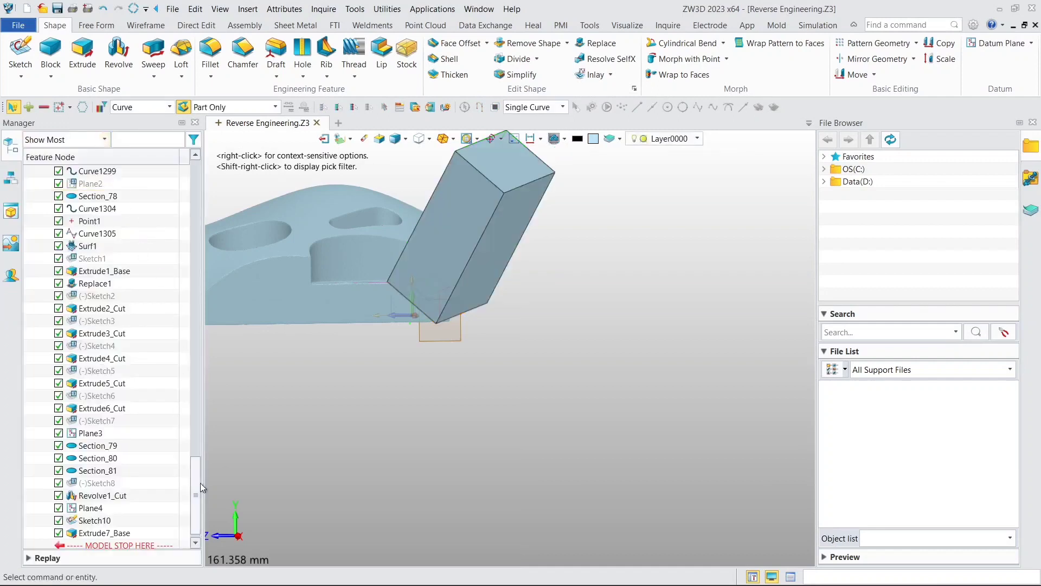
Show the blanked main block solid S2(Extrude1_Base) again.
{"action": "left_click_drag", "start_coordinate": [196, 484], "coordinate": [160, 184]}
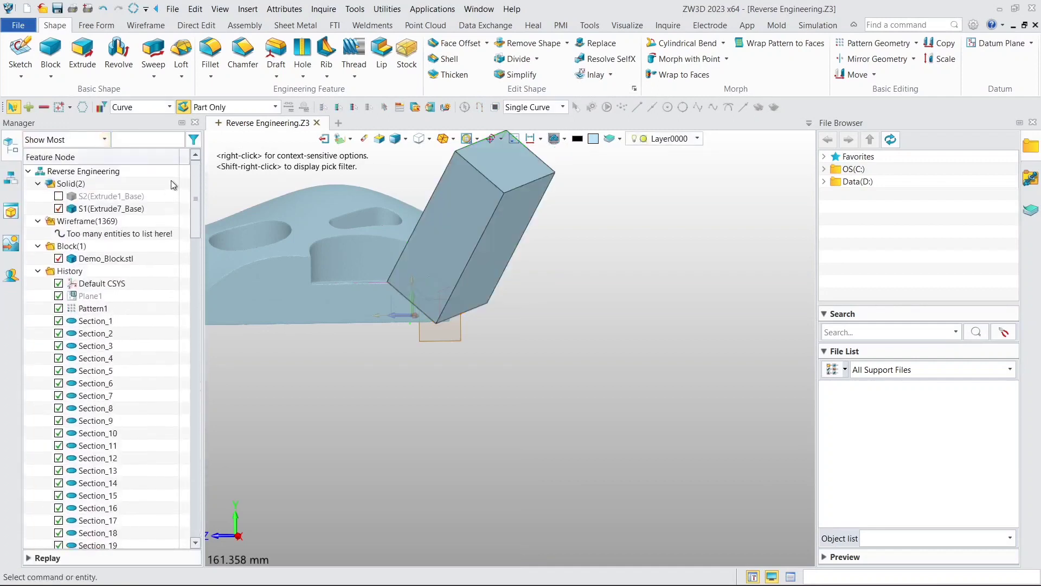
{"action": "left_click", "coordinate": [58, 196]}
{"action": "left_click", "coordinate": [58, 196]}
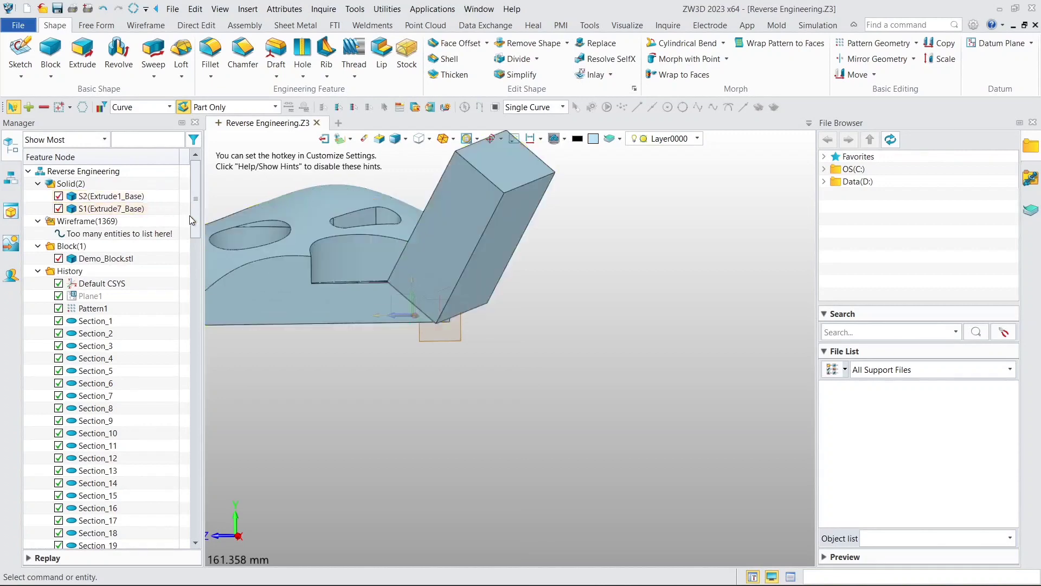
Redefine the Extrude7_Base feature with the Remove boolean so that it cuts the sloped corner from the block.
{"action": "left_click_drag", "start_coordinate": [190, 227], "coordinate": [172, 535]}
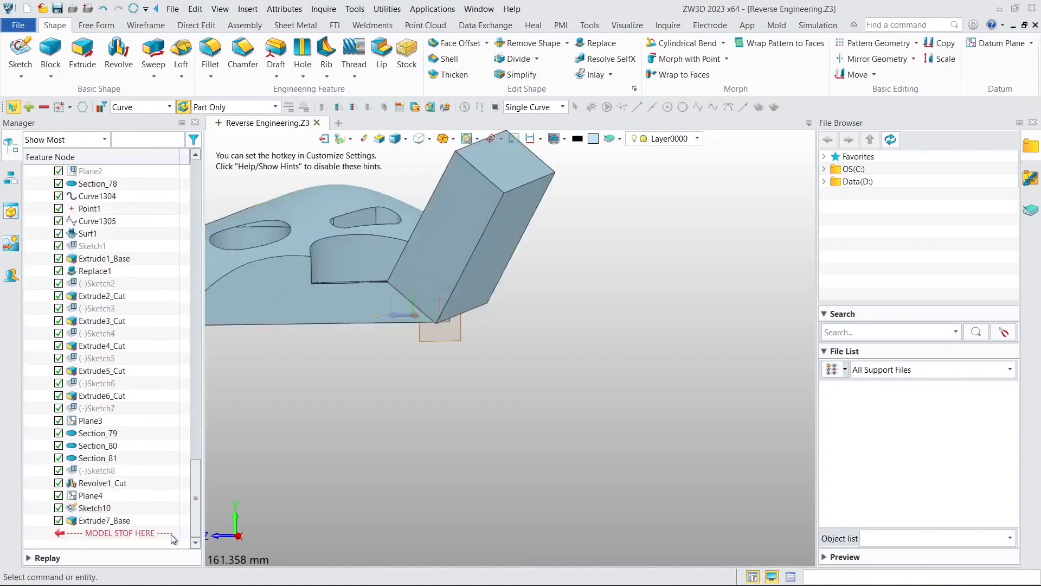
{"action": "double_click", "coordinate": [121, 520]}
{"action": "left_click", "coordinate": [127, 304]}
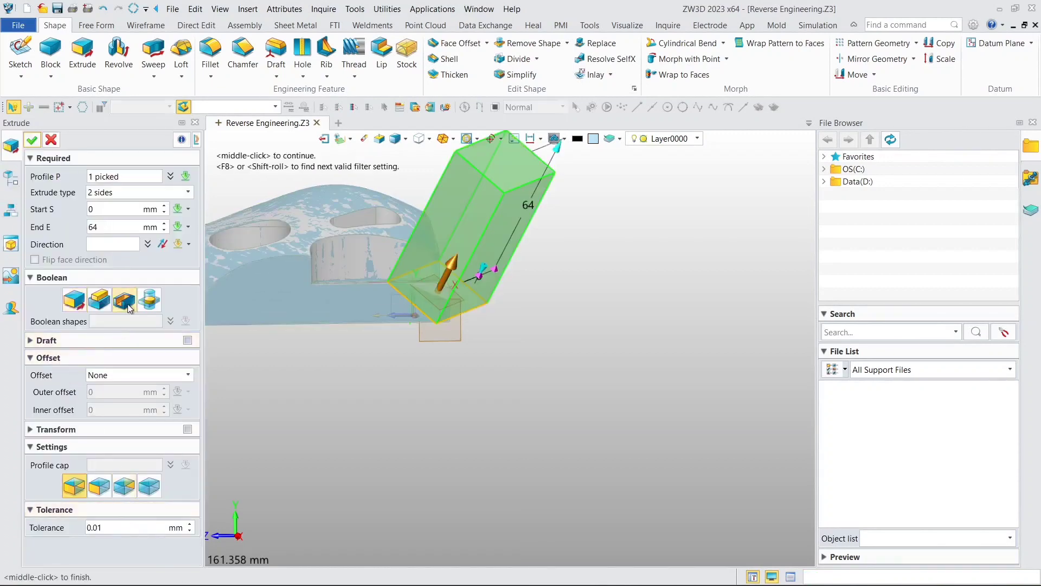
{"action": "left_click", "coordinate": [33, 140]}
{"action": "middle_click_drag", "start_coordinate": [408, 357], "coordinate": [596, 314]}
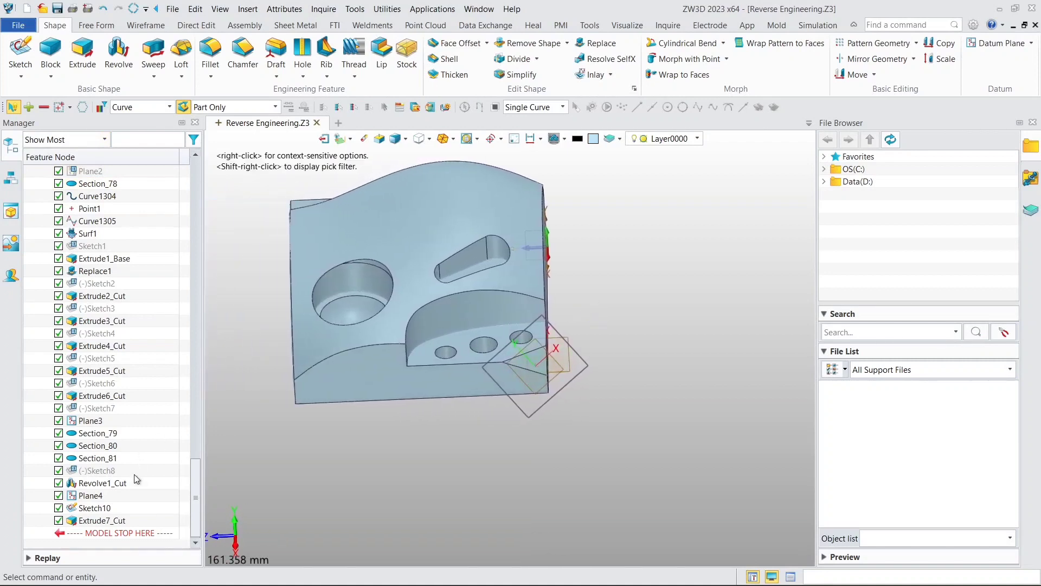
Blank Sketch10 and the corner datum plane Plane4.
{"action": "right_click", "coordinate": [106, 508]}
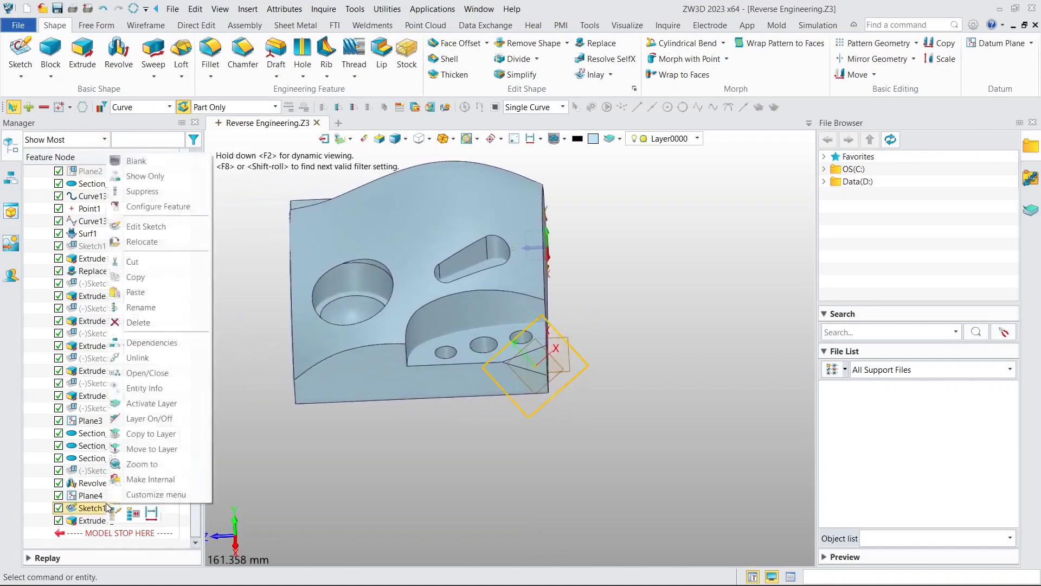
{"action": "left_click", "coordinate": [136, 161]}
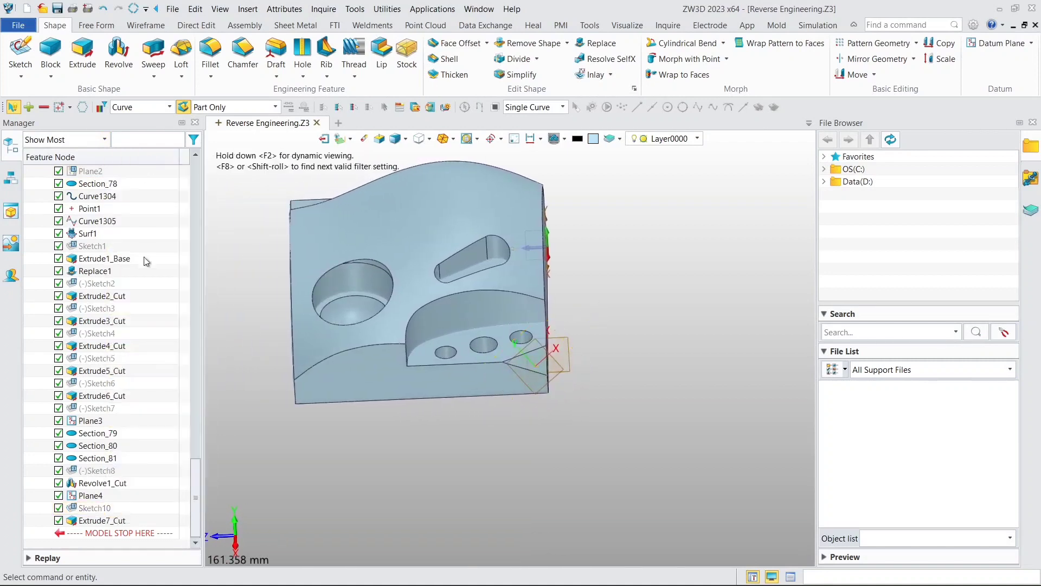
{"action": "right_click", "coordinate": [94, 497]}
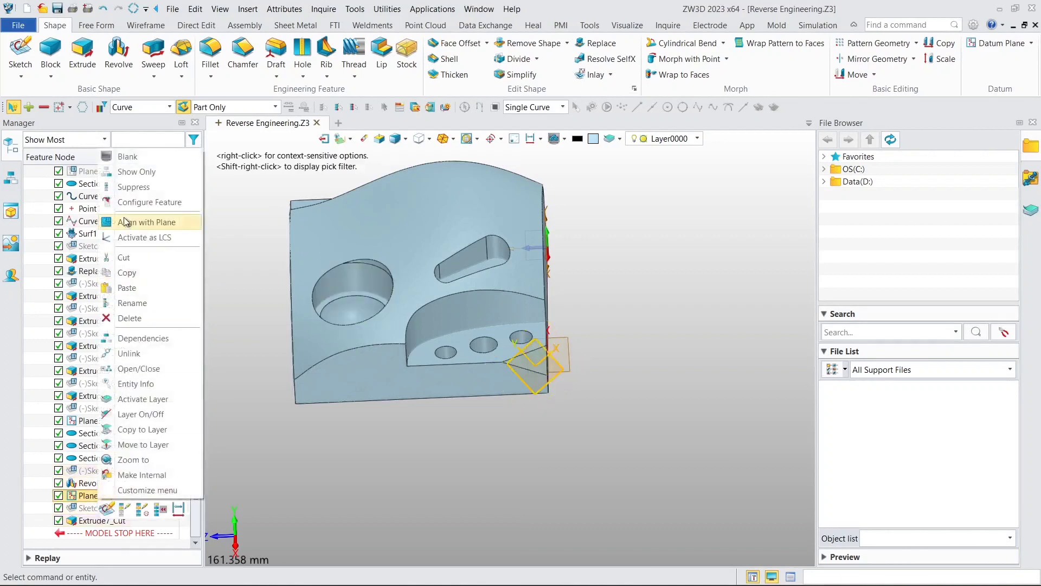
{"action": "left_click", "coordinate": [124, 158]}
Start a Surface Fit analysis with the Demo_Block.stl mesh as the points and the solid's curved top face as the face.
{"action": "scroll", "coordinate": [564, 330], "scroll_direction": "down", "scroll_amount": 3}
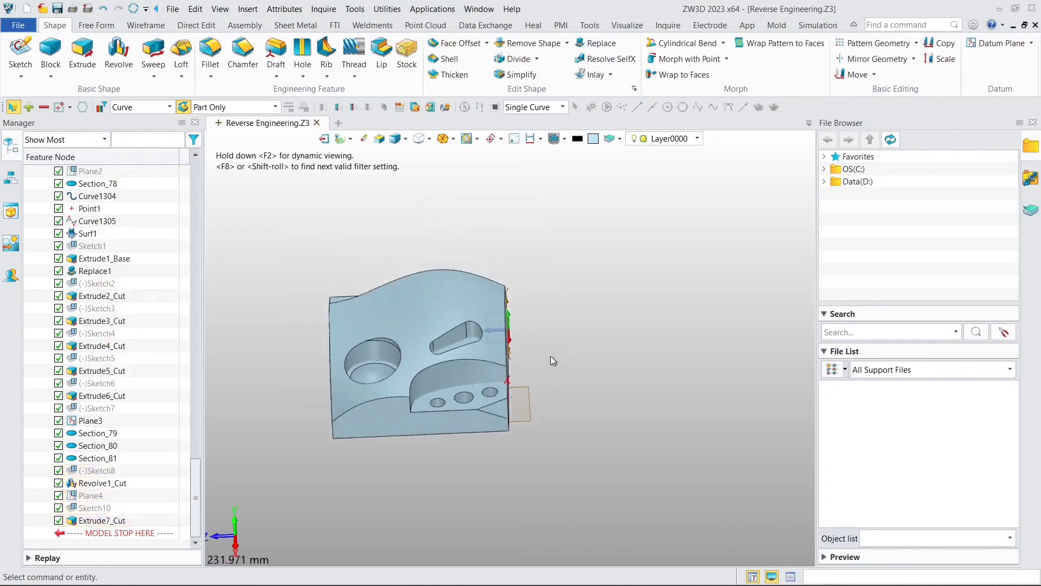
{"action": "middle_click_drag", "start_coordinate": [552, 359], "coordinate": [634, 363]}
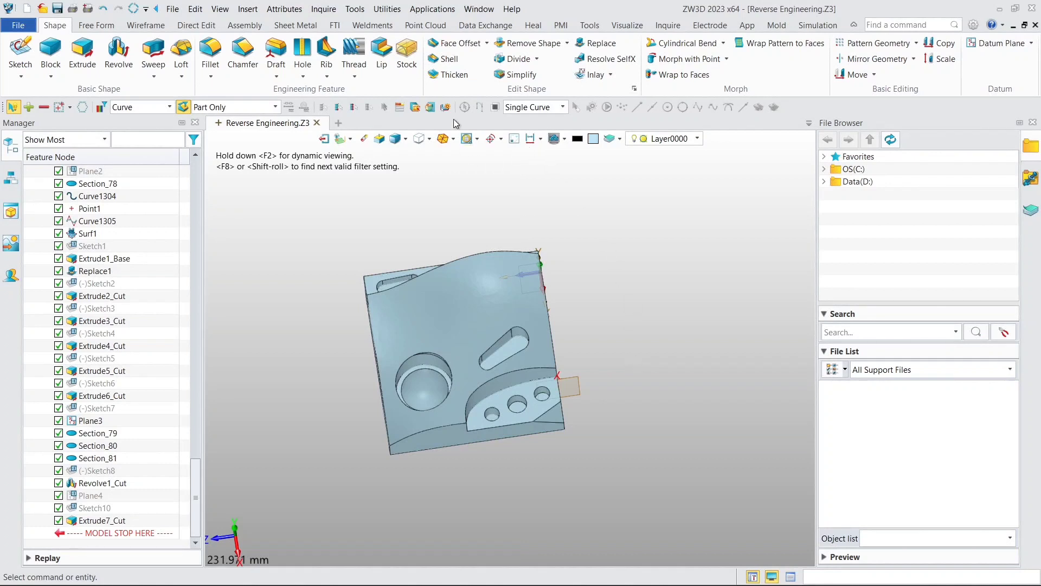
{"action": "left_click", "coordinate": [424, 25]}
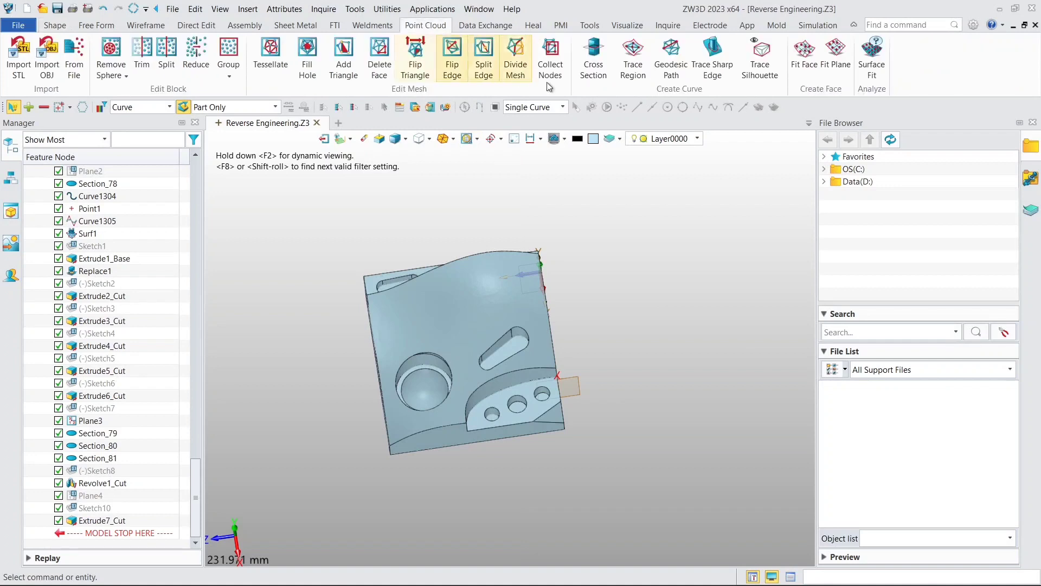
{"action": "left_click", "coordinate": [876, 51]}
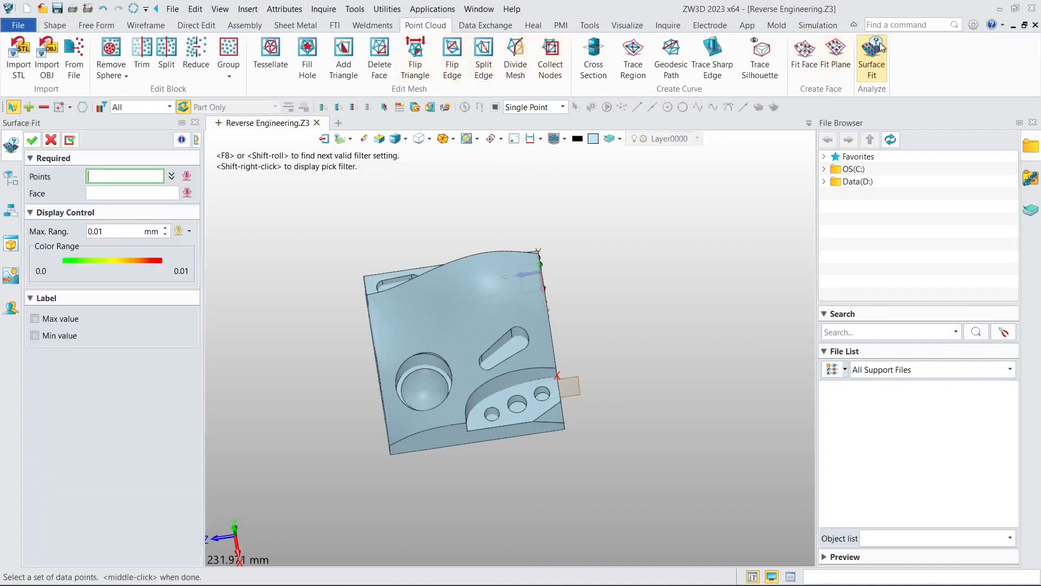
{"action": "left_click", "coordinate": [519, 312]}
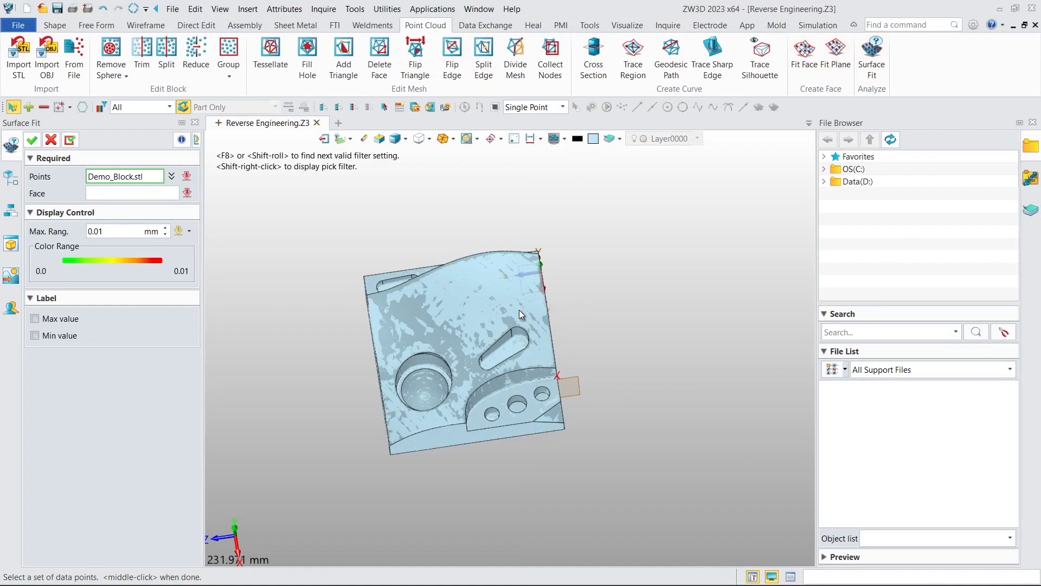
{"action": "left_click", "coordinate": [514, 293]}
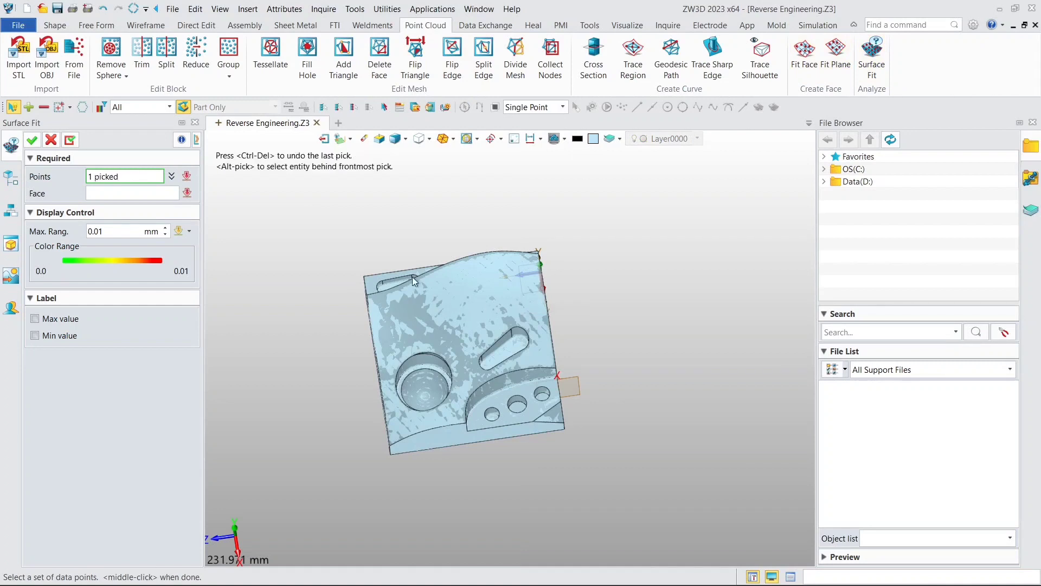
{"action": "middle_click", "coordinate": [325, 266]}
{"action": "left_click", "coordinate": [492, 327]}
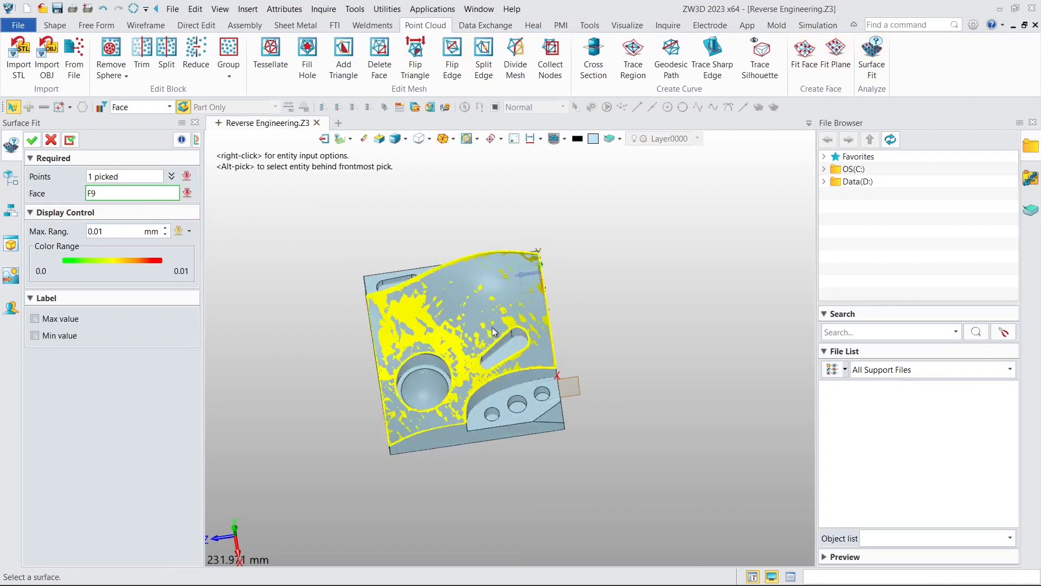
{"action": "scroll", "coordinate": [564, 205], "scroll_direction": "up", "scroll_amount": 2}
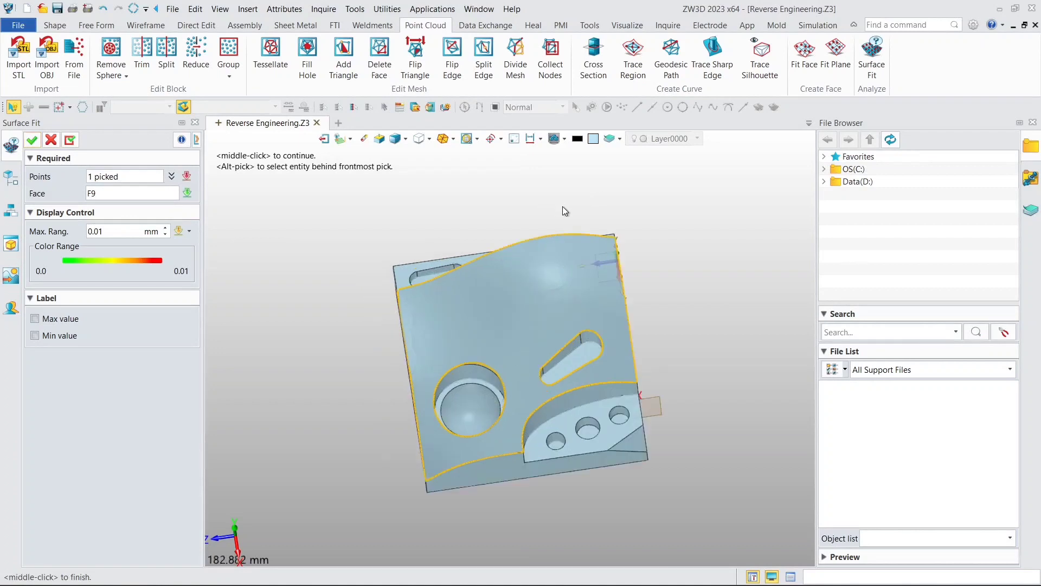
Set the surface fit's maximum range to 0.1 mm, run the analysis and inspect the coloured deviation points around the block.
{"action": "left_click", "coordinate": [98, 232]}
{"action": "key", "text": "BackSpace"}
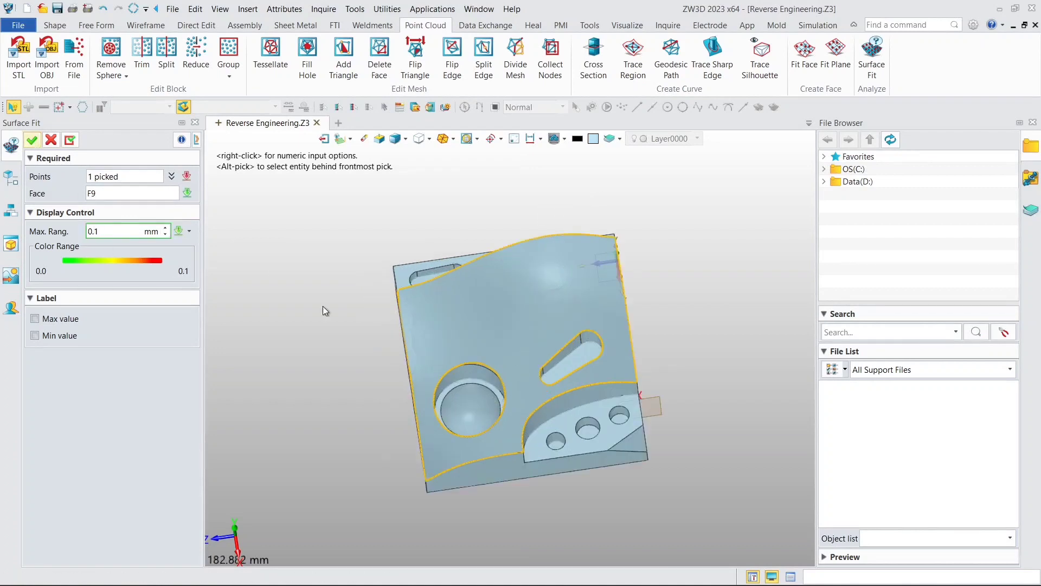
{"action": "middle_click", "coordinate": [322, 306]}
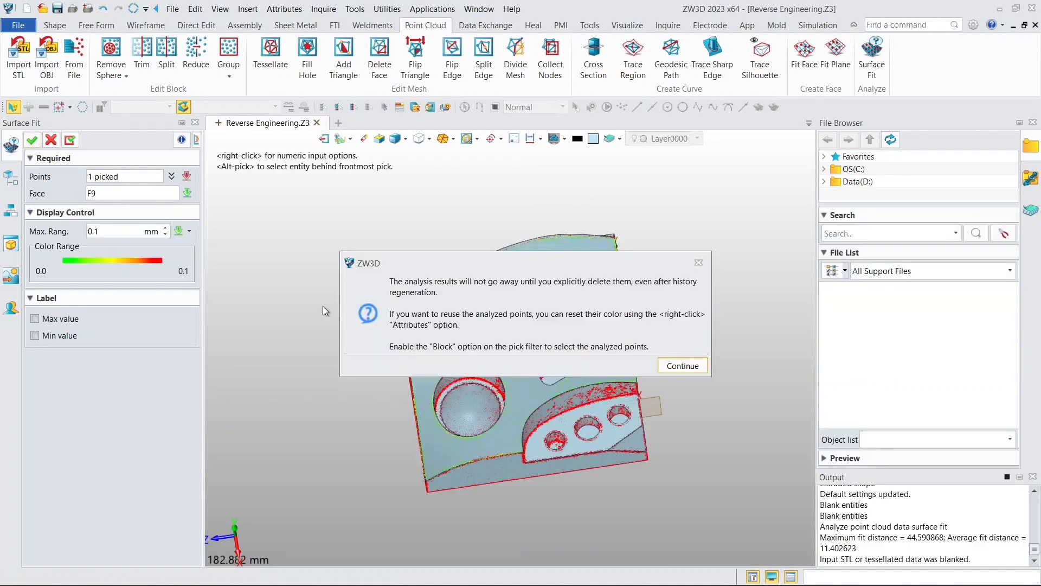
{"action": "left_click", "coordinate": [682, 365]}
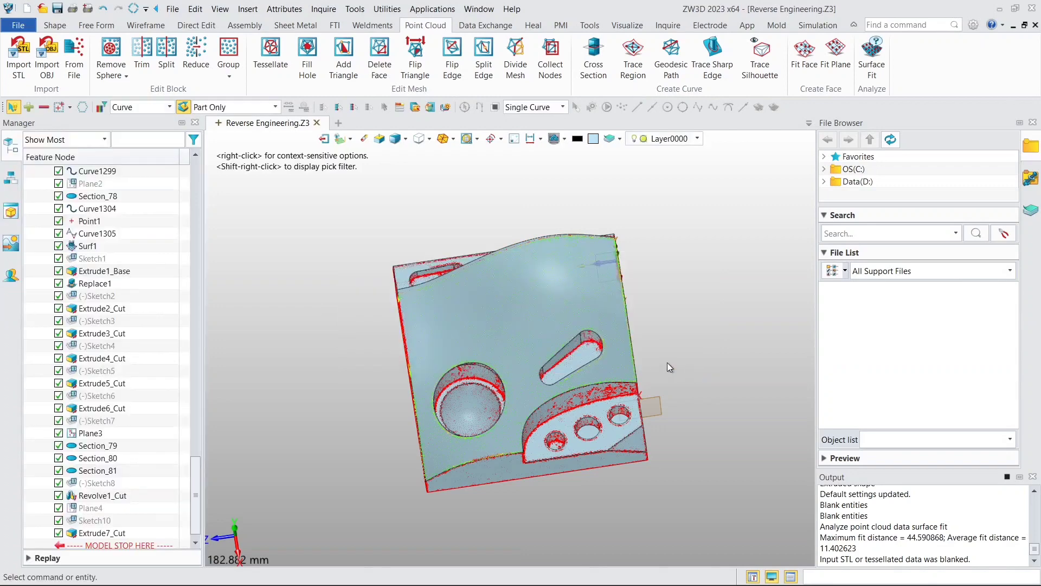
{"action": "right_click_drag", "start_coordinate": [667, 363], "coordinate": [661, 337]}
{"action": "mouse_move", "coordinate": [660, 342]}
{"action": "right_mouse_down"}
{"action": "mouse_move", "coordinate": [650, 305]}
{"action": "mouse_move", "coordinate": [655, 333]}
{"action": "right_mouse_up"}
{"action": "middle_click_drag", "start_coordinate": [655, 333], "coordinate": [688, 323]}
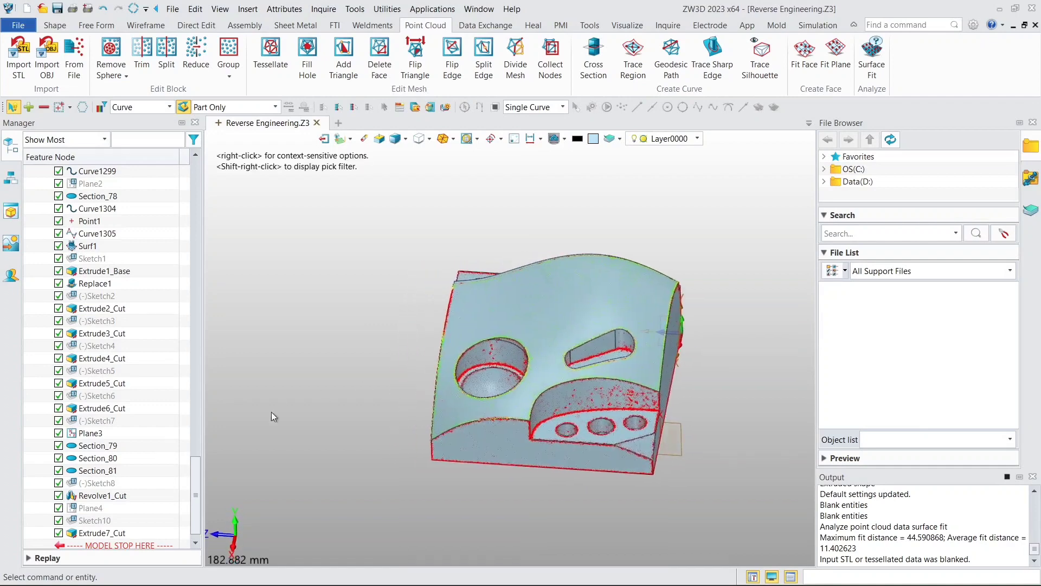
Hide the PointBlock1 analysis points and show the Demo_Block.stl mesh again to compare it with the solid.
{"action": "left_click_drag", "start_coordinate": [197, 474], "coordinate": [193, 183]}
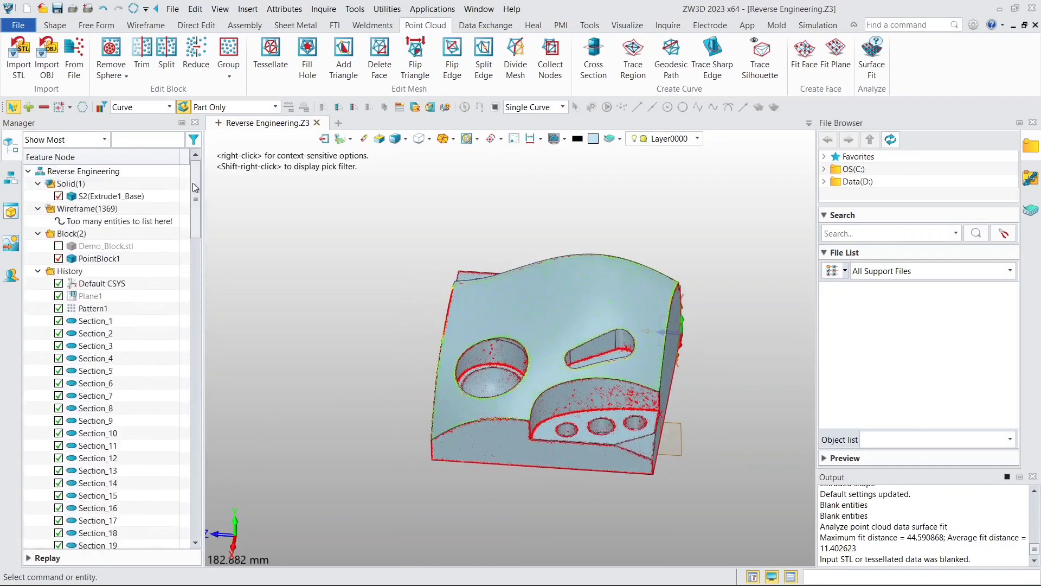
{"action": "left_click", "coordinate": [58, 258]}
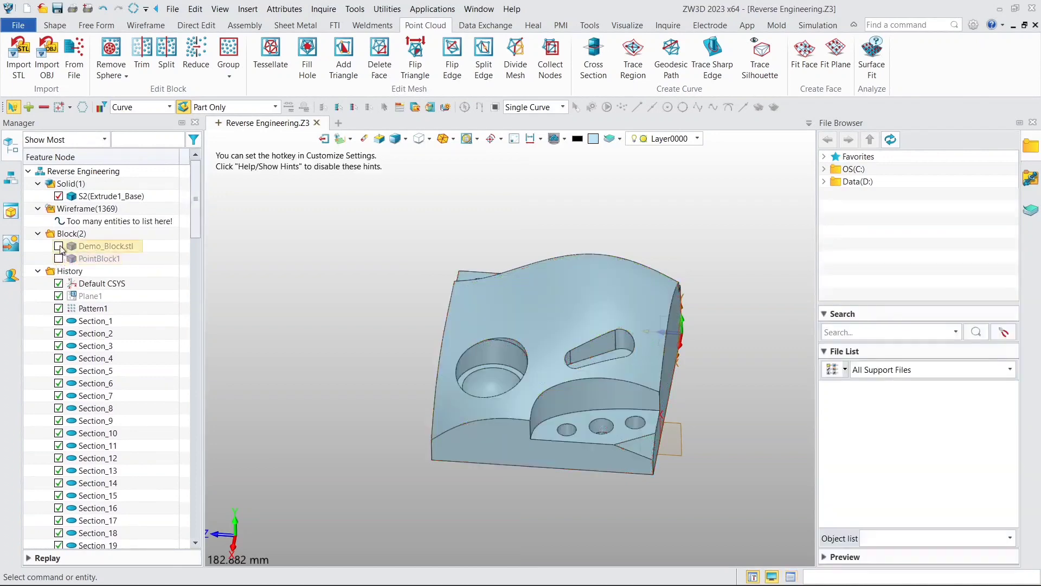
{"action": "left_click", "coordinate": [58, 246]}
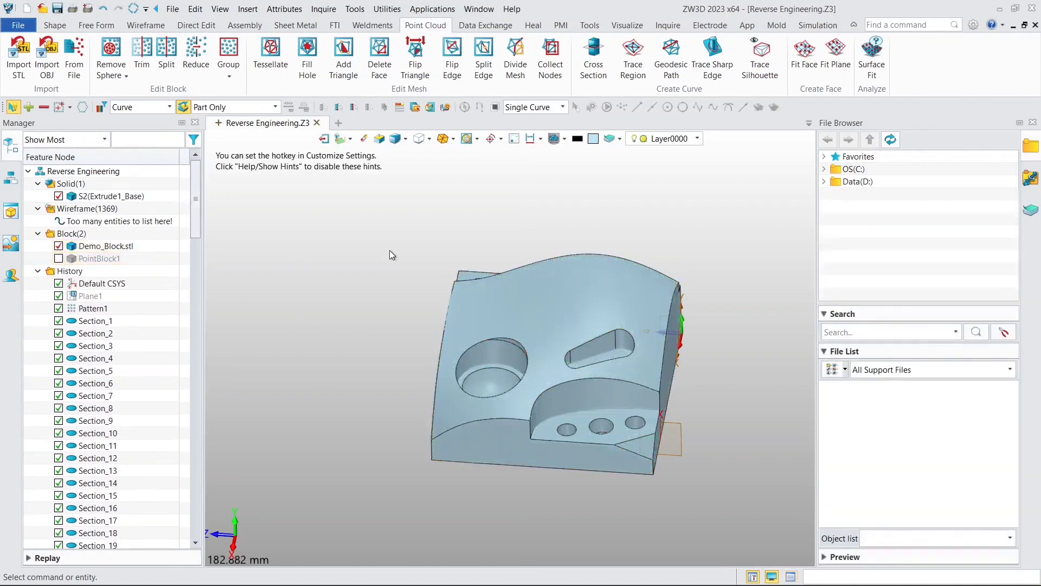
{"action": "scroll", "coordinate": [475, 259], "scroll_direction": "up", "scroll_amount": 3}
{"action": "middle_click_drag", "start_coordinate": [561, 279], "coordinate": [355, 372]}
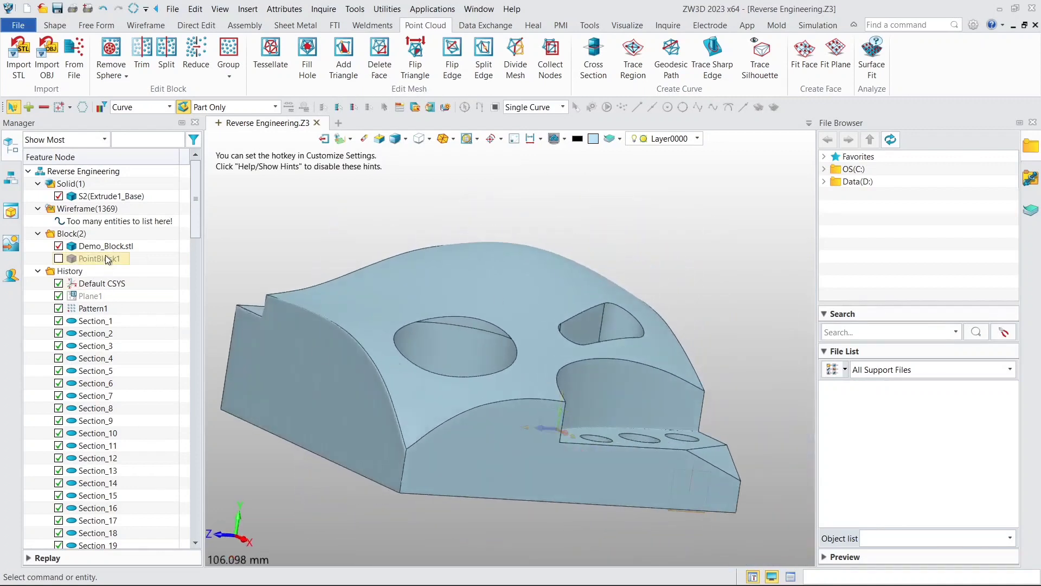